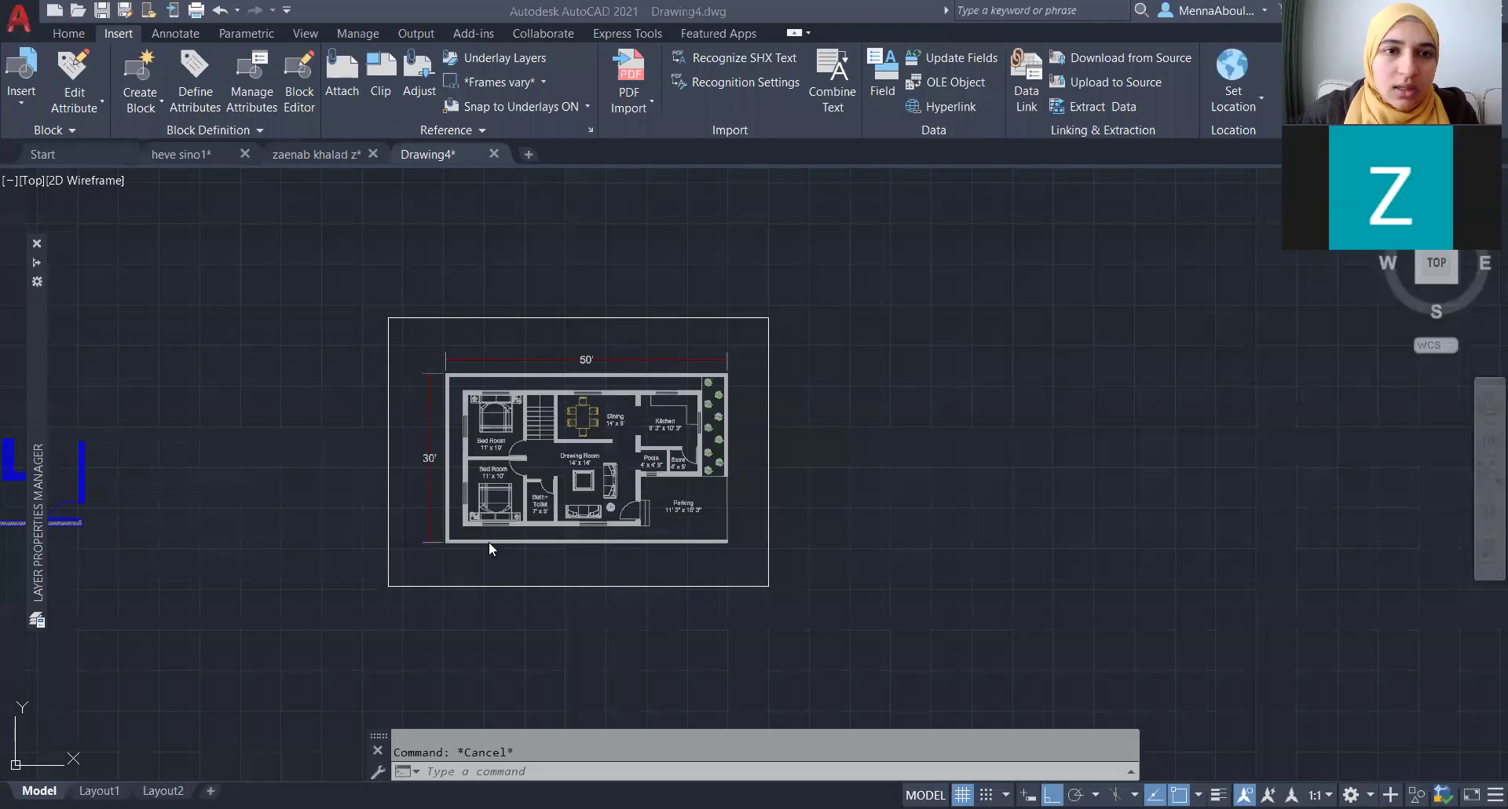
- Open the attach-reference dialog and cancel it, then drag an empty selection window
scroll(489, 540, down, 2)
scroll(416, 483, up, 4)
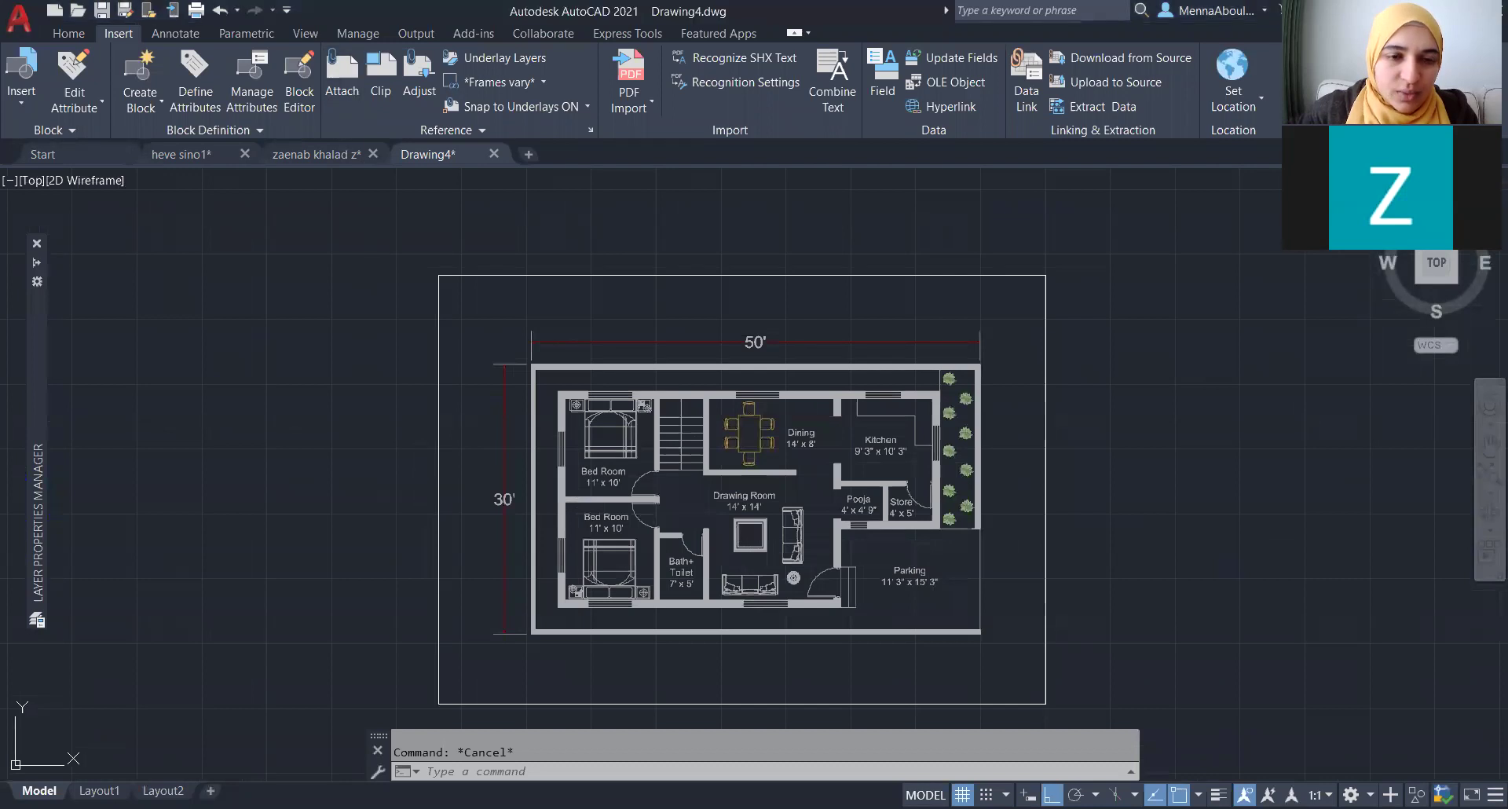
click(344, 74)
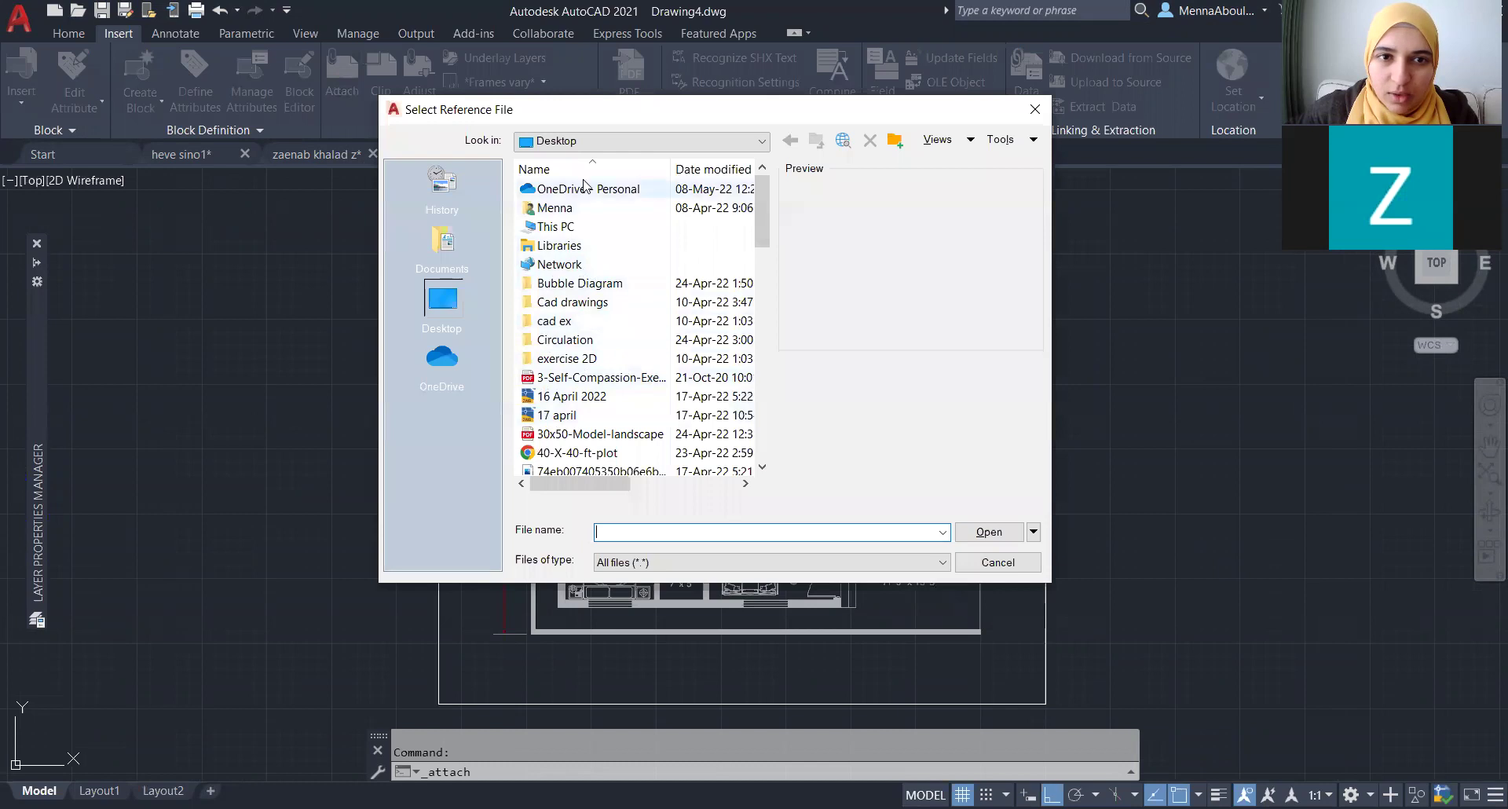
click(982, 570)
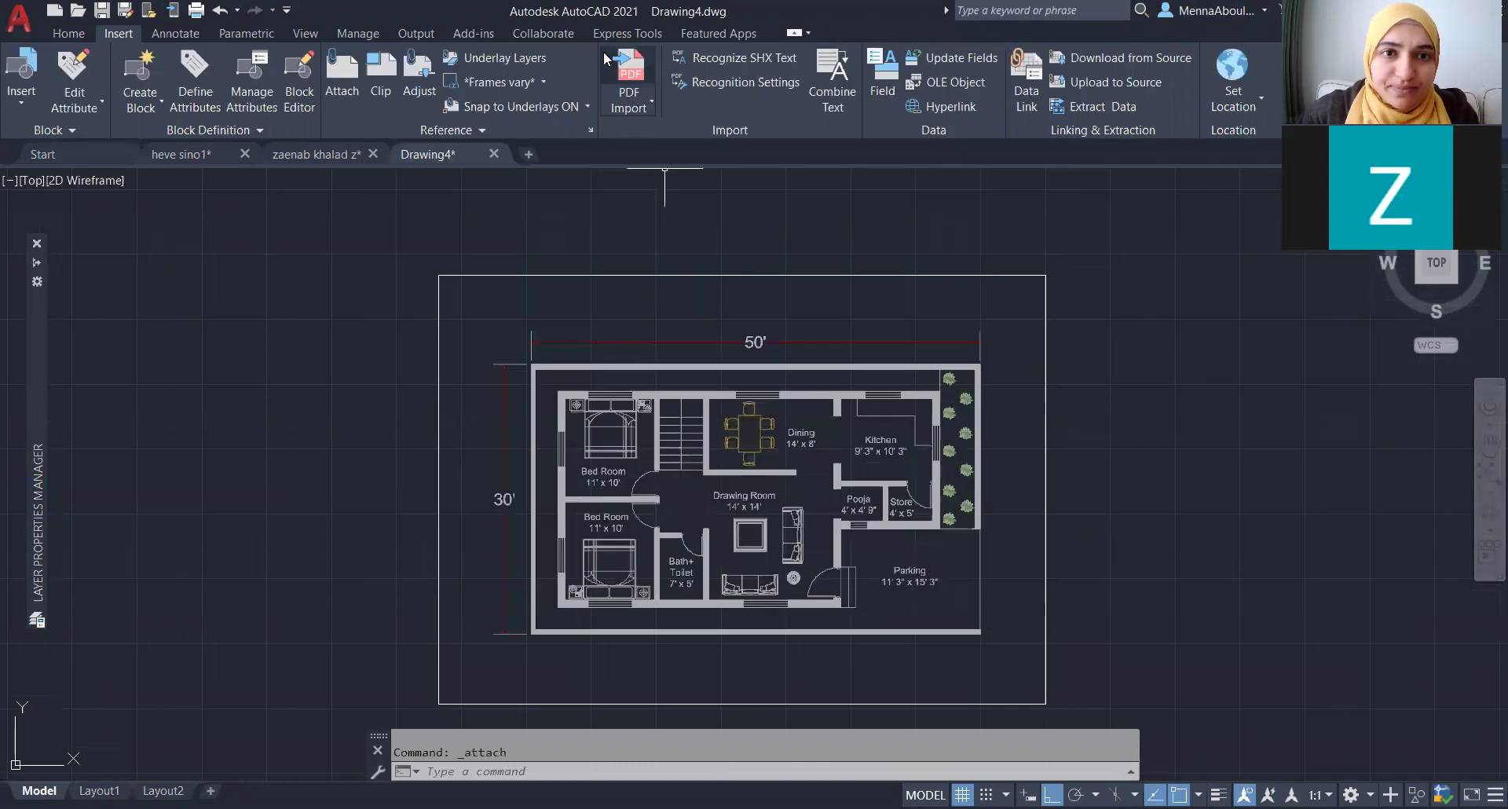
click(351, 271)
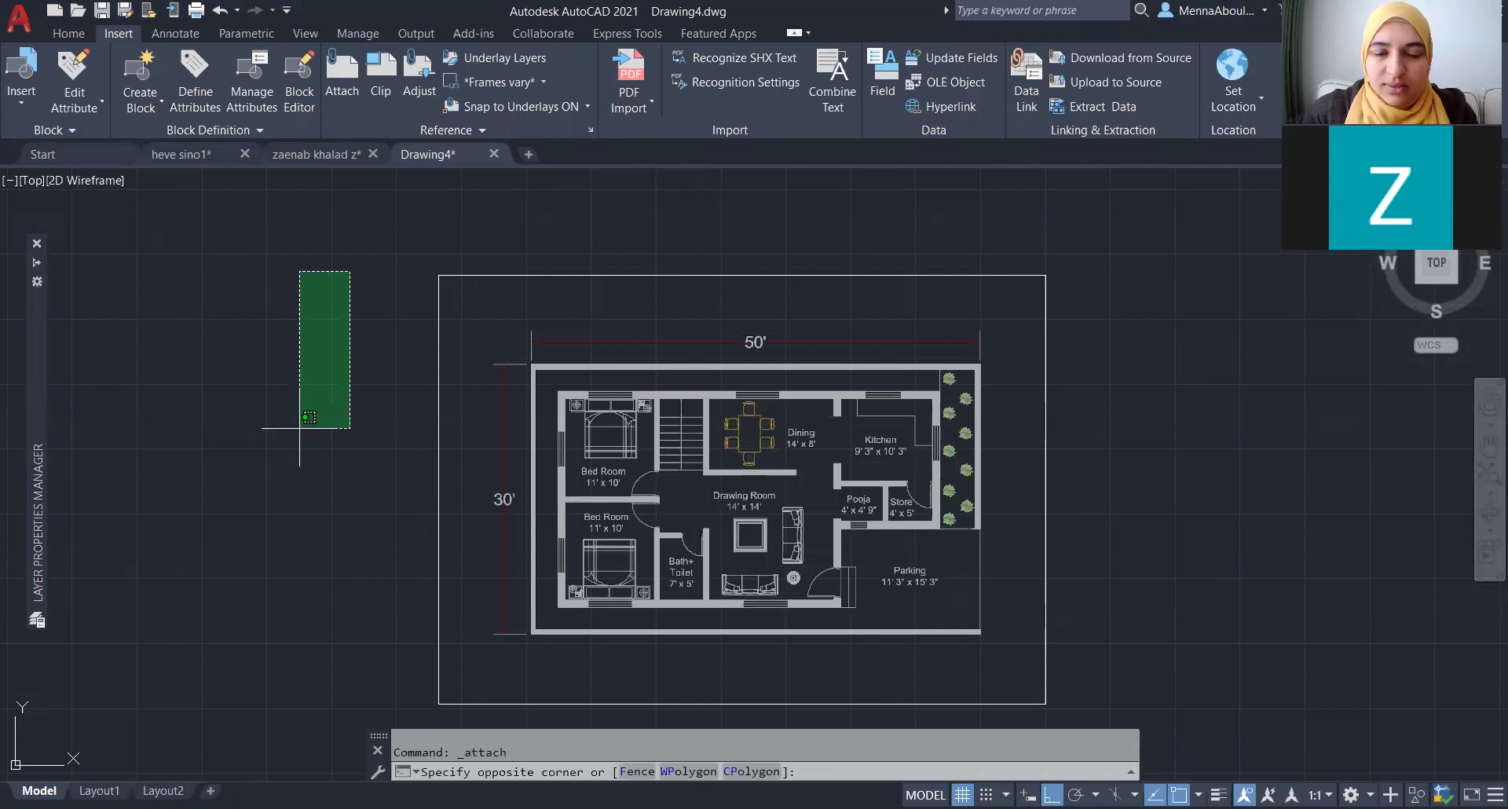
click(299, 424)
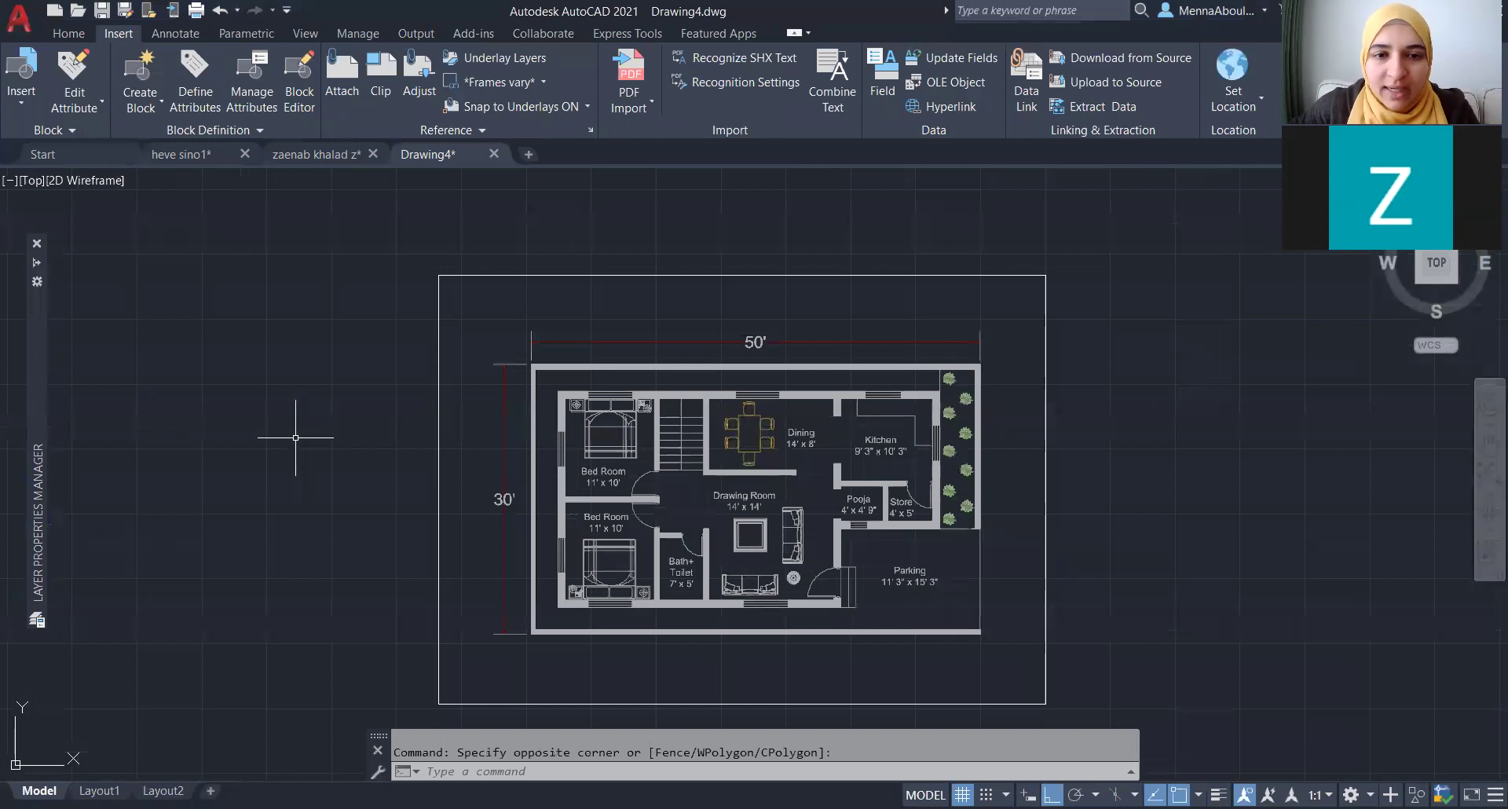
- Select the floor-plan underlay, switch to the Home ribbon, then deselect the underlay
scroll(301, 431, down, 4)
scroll(412, 393, up, 4)
scroll(413, 385, up, 2)
scroll(413, 385, up, 2)
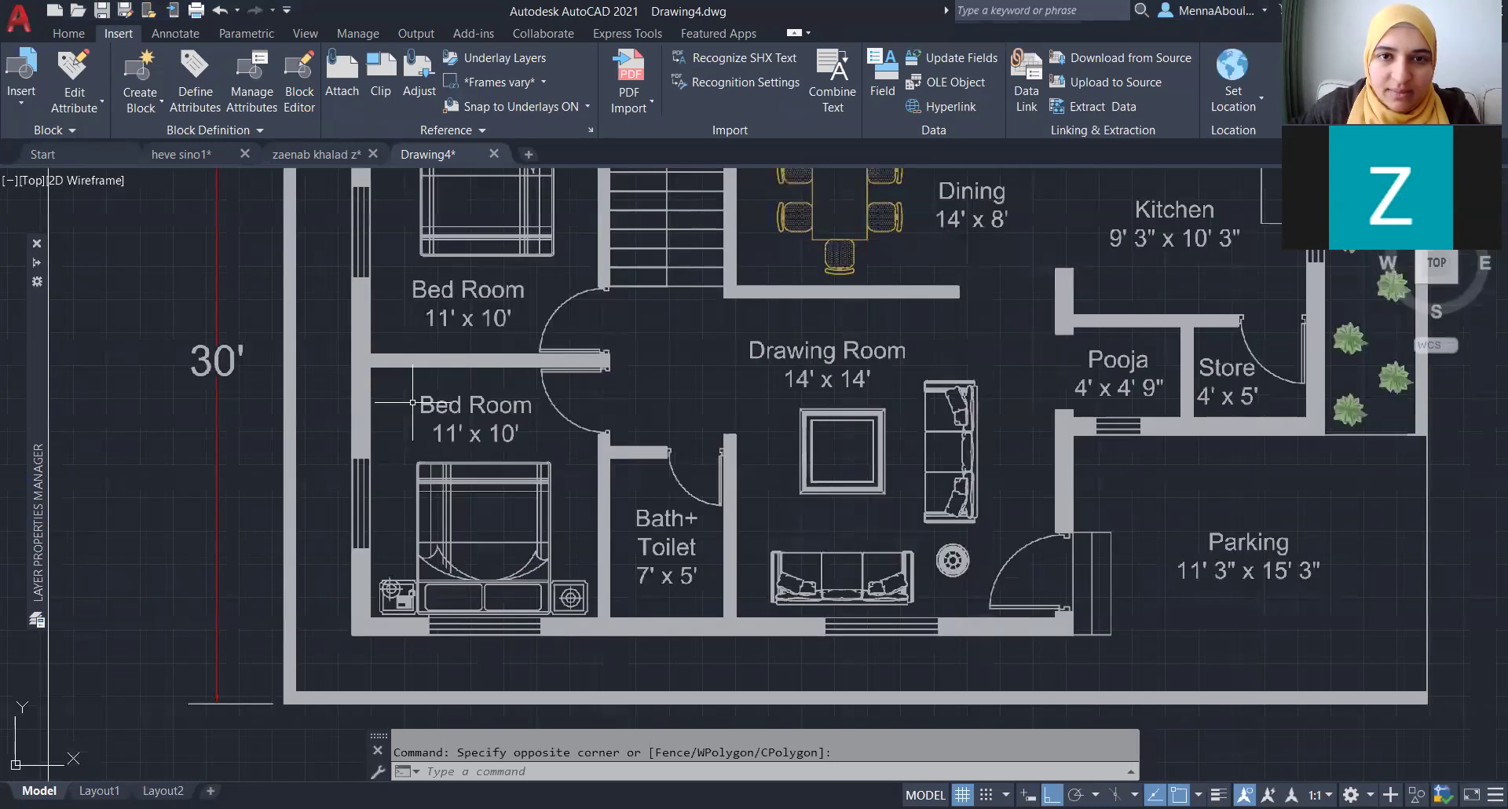
scroll(443, 519, down, 4)
click(967, 573)
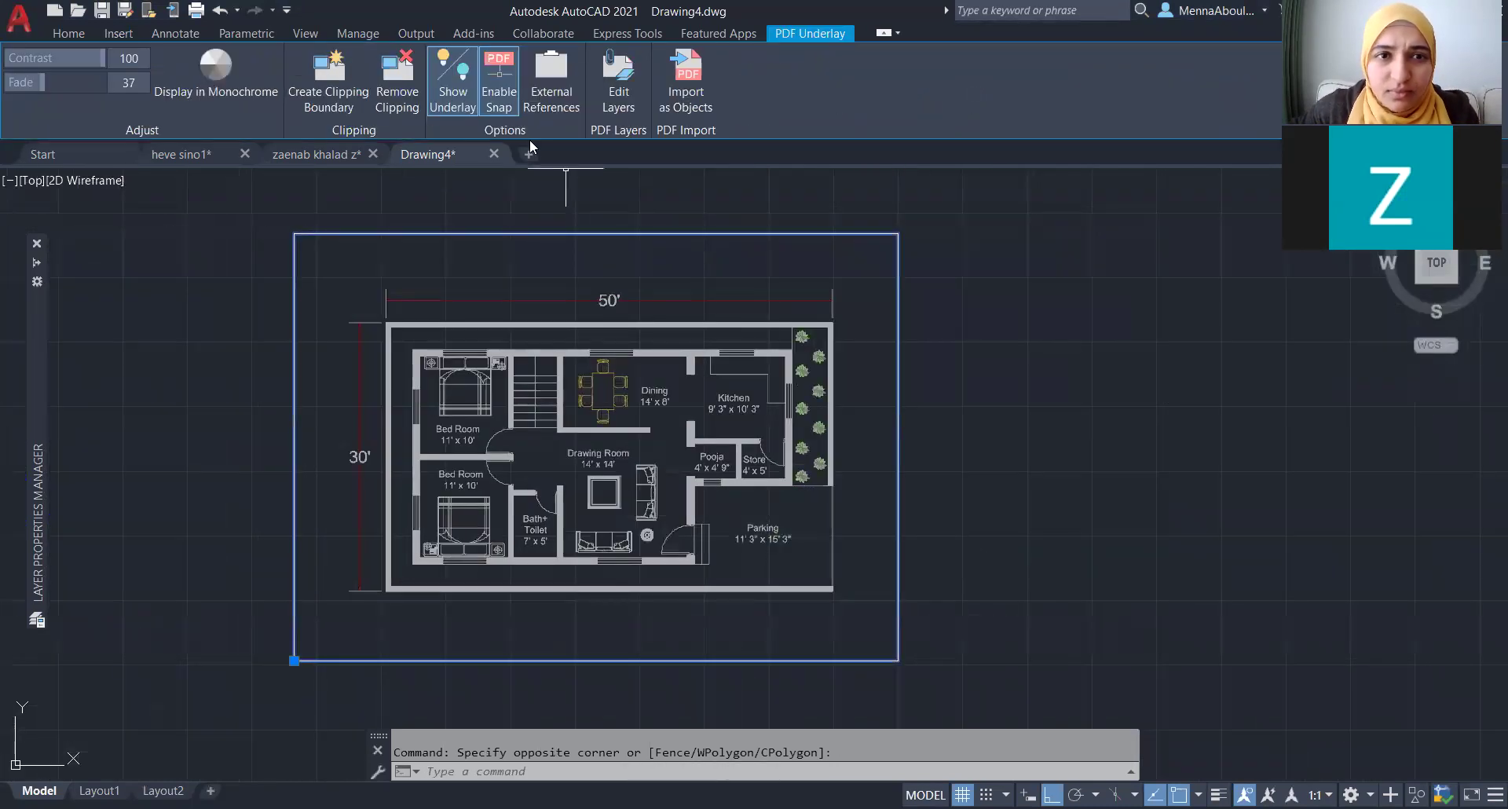
click(69, 35)
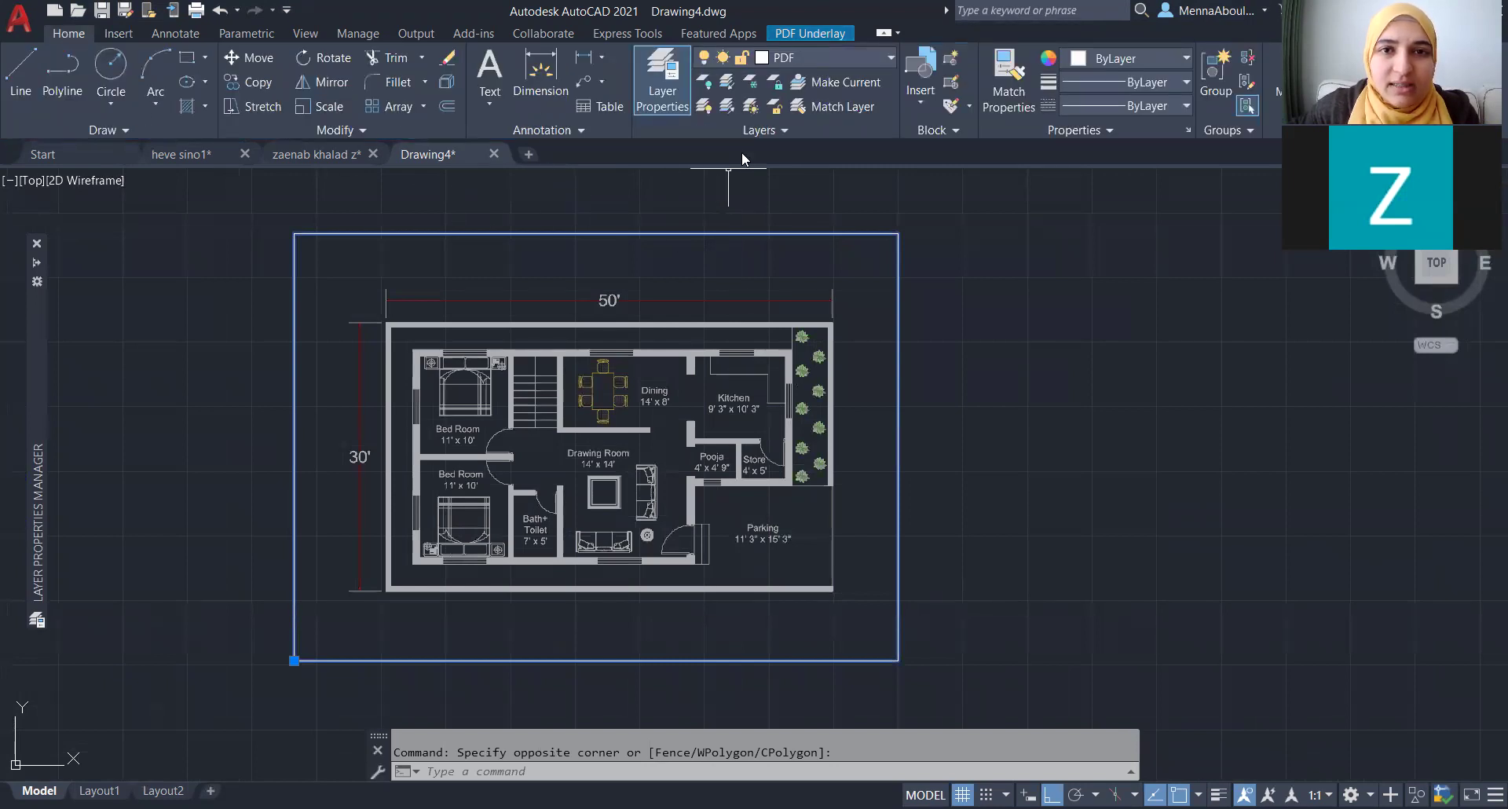
key(Escape)
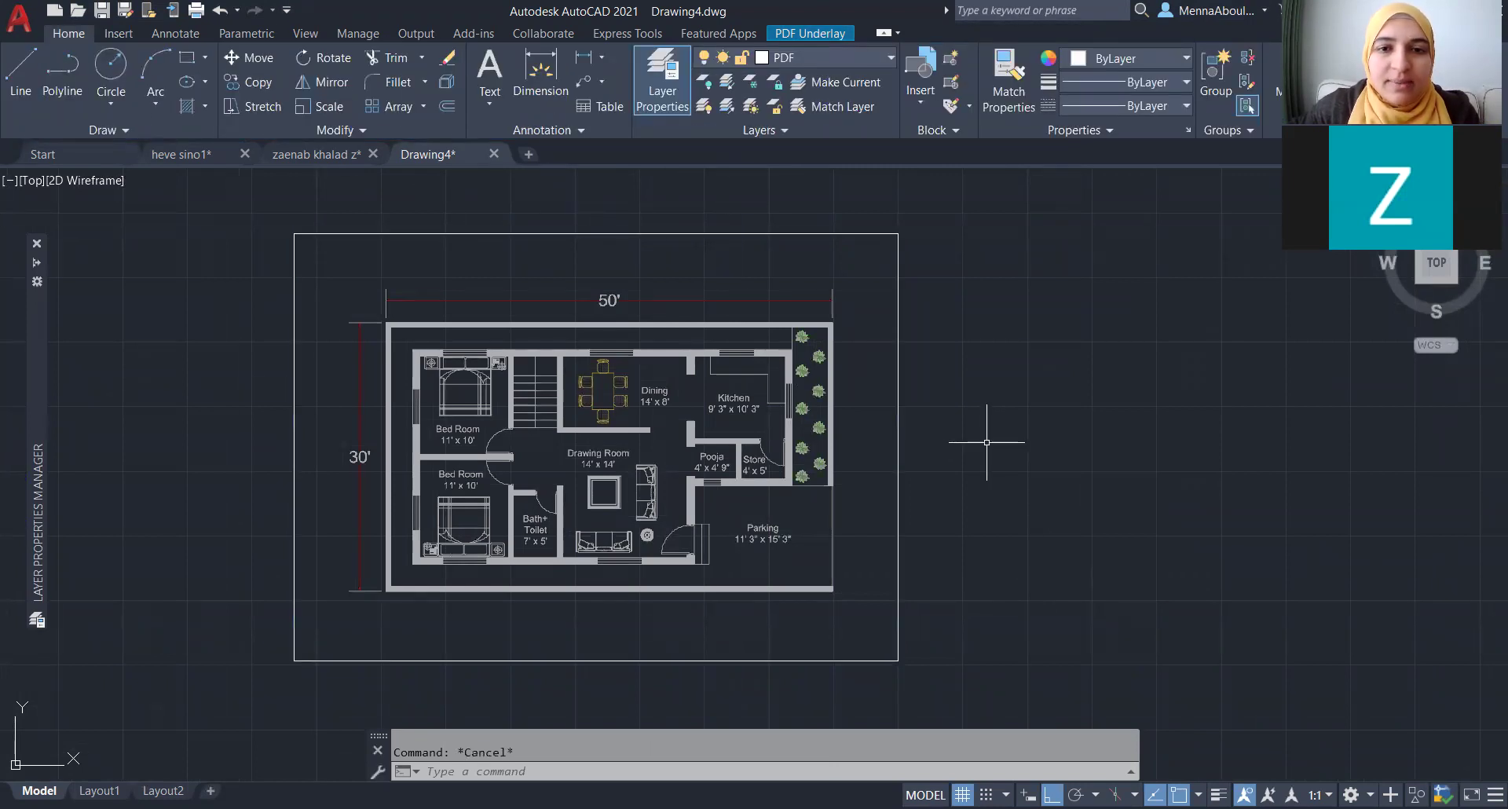
scroll(903, 524, down, 2)
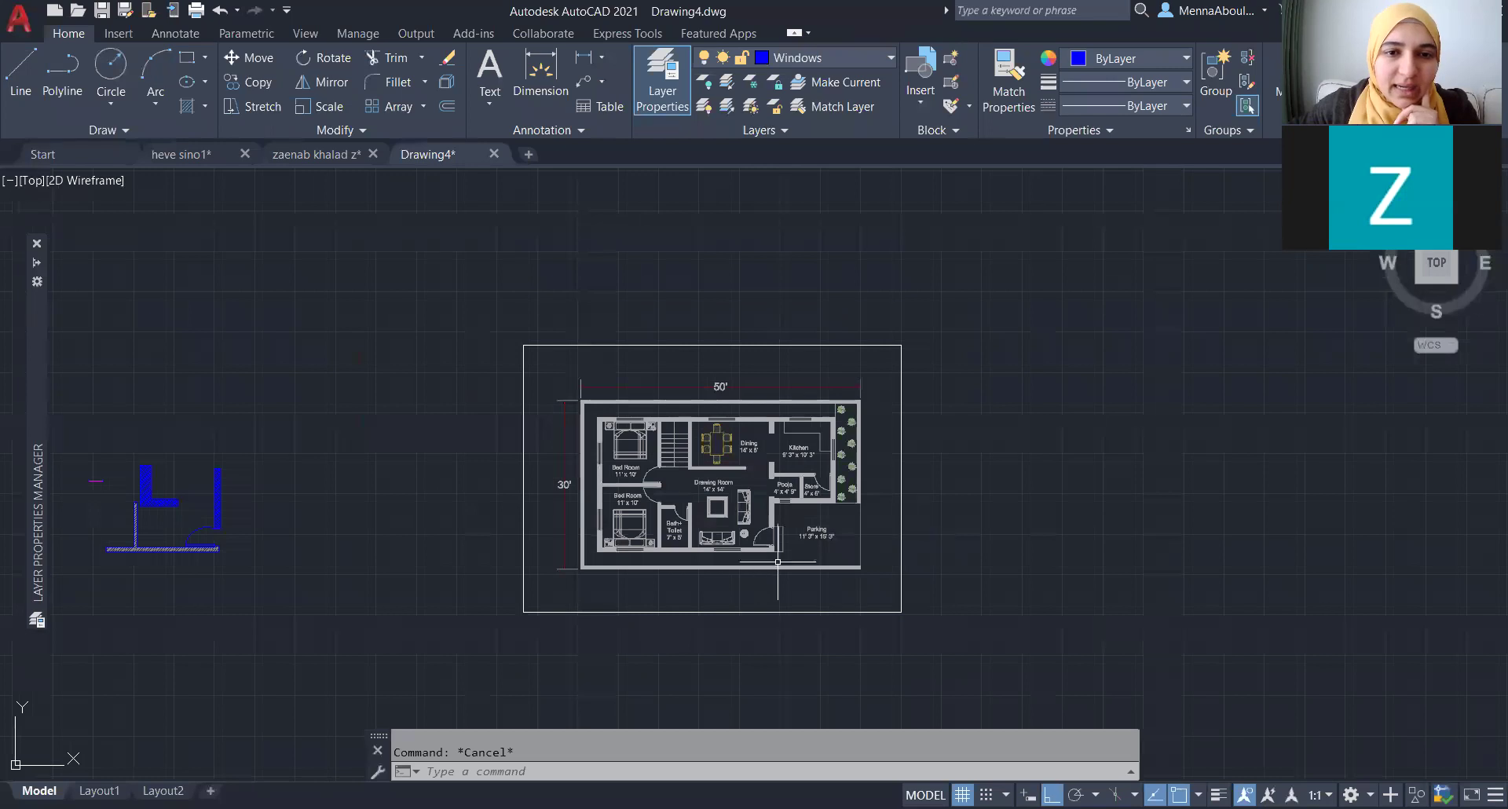
scroll(864, 530, up, 2)
scroll(526, 457, up, 3)
scroll(526, 457, up, 1)
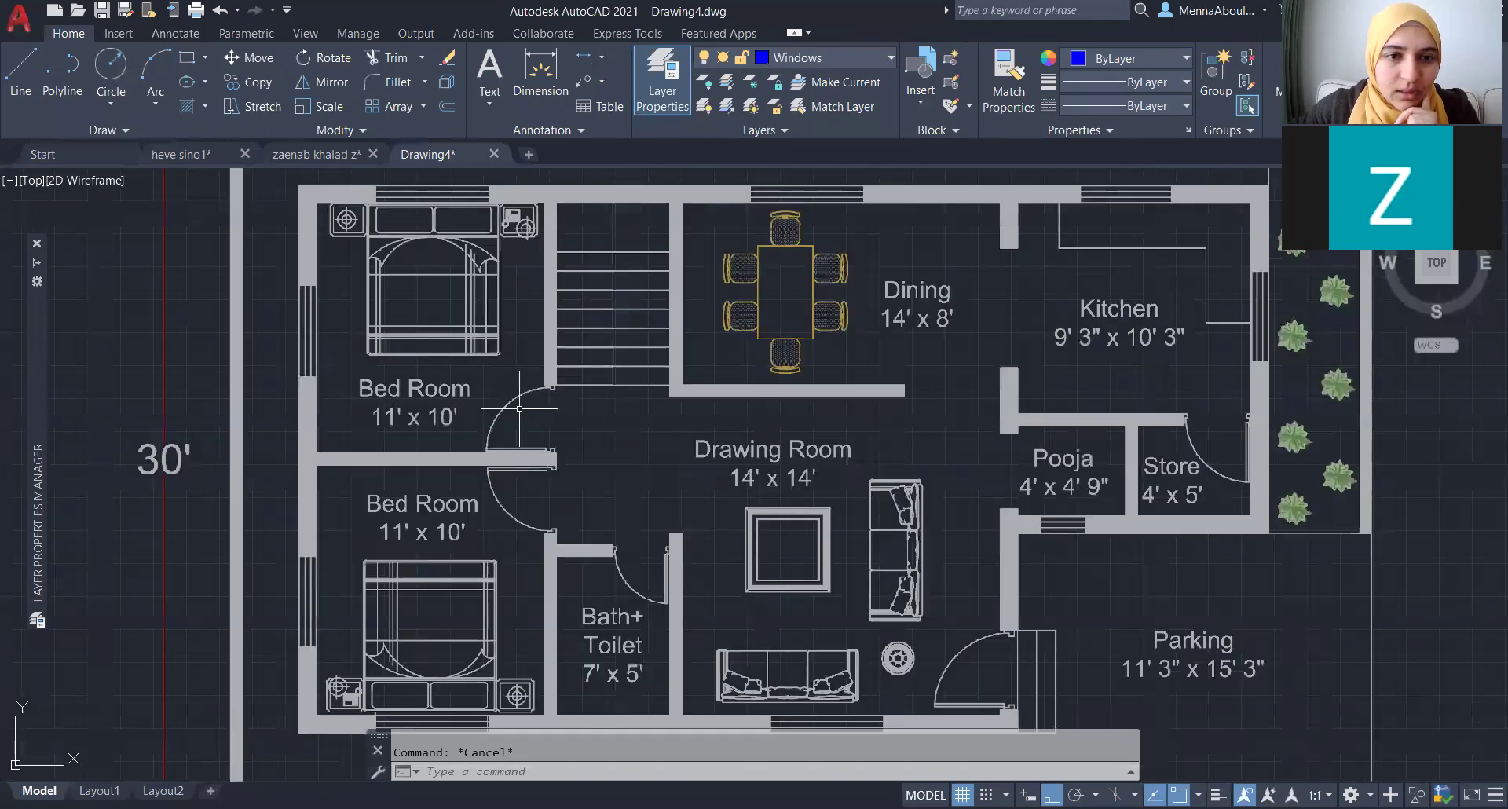
scroll(471, 463, down, 2)
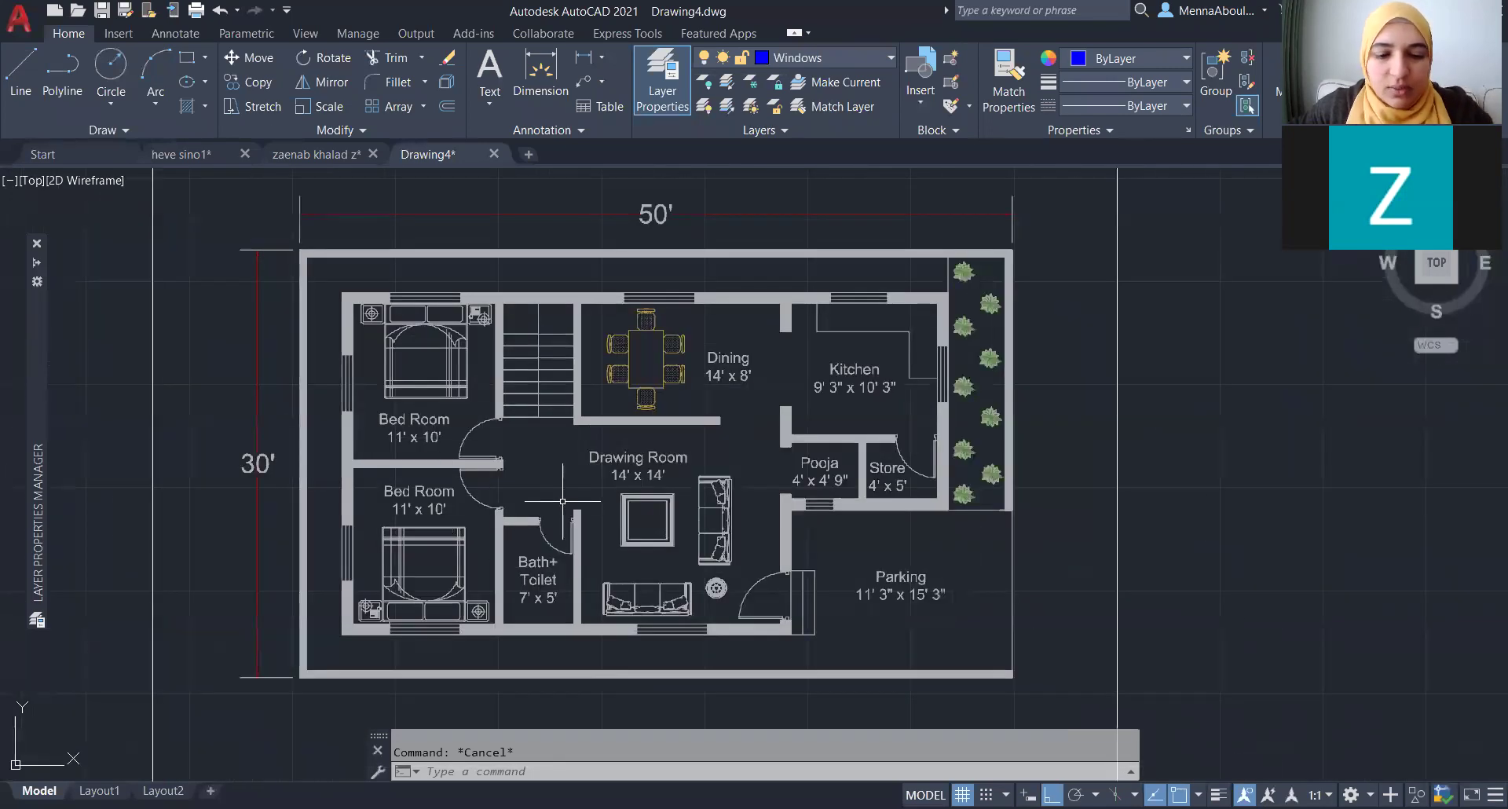
- Measure the left bedroom doorway with DI, reading 89.67 units vertically
text(di)
key(Return)
scroll(477, 440, up, 3)
scroll(478, 440, up, 3)
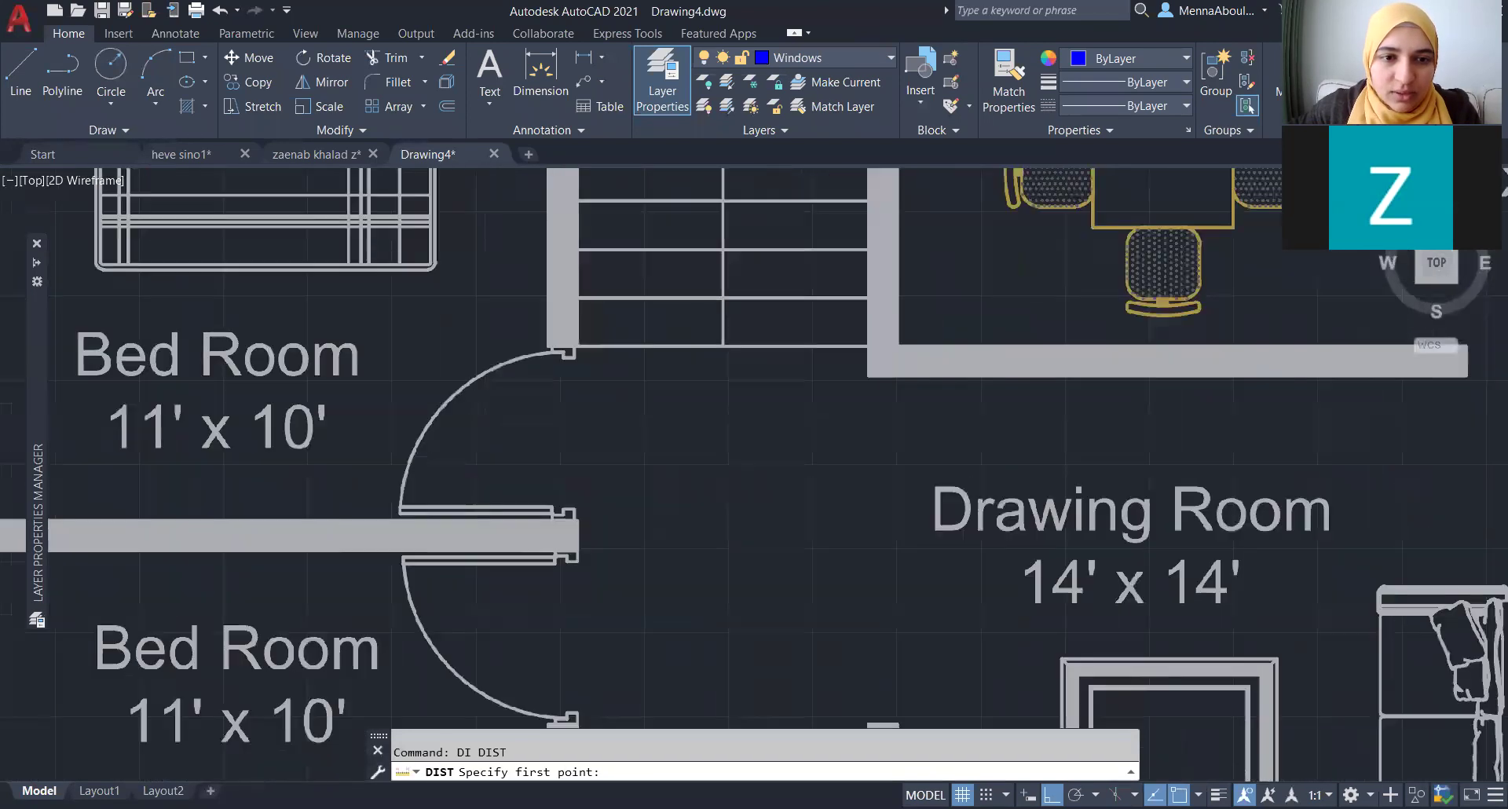
scroll(512, 450, up, 2)
click(606, 511)
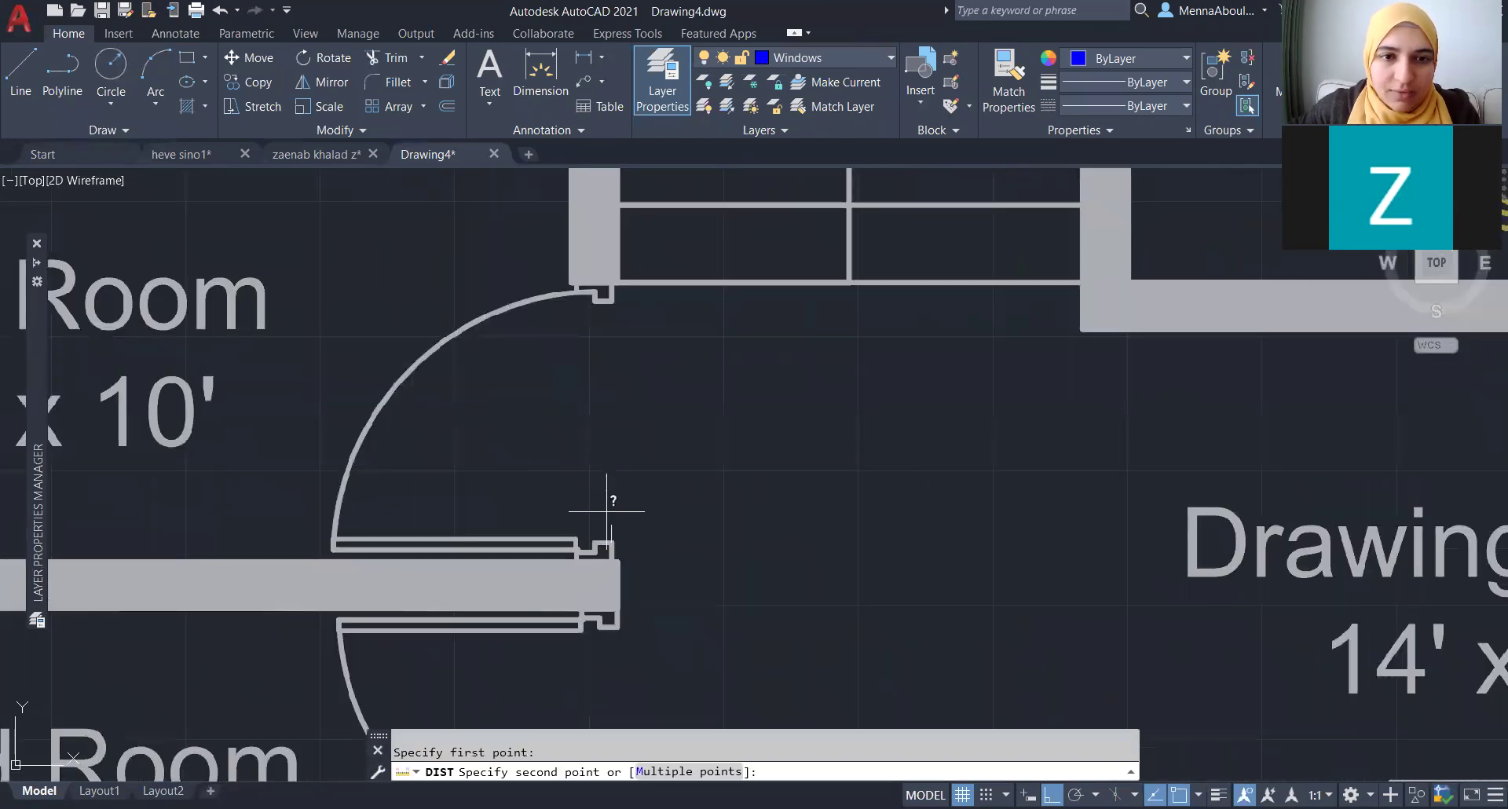
click(597, 511)
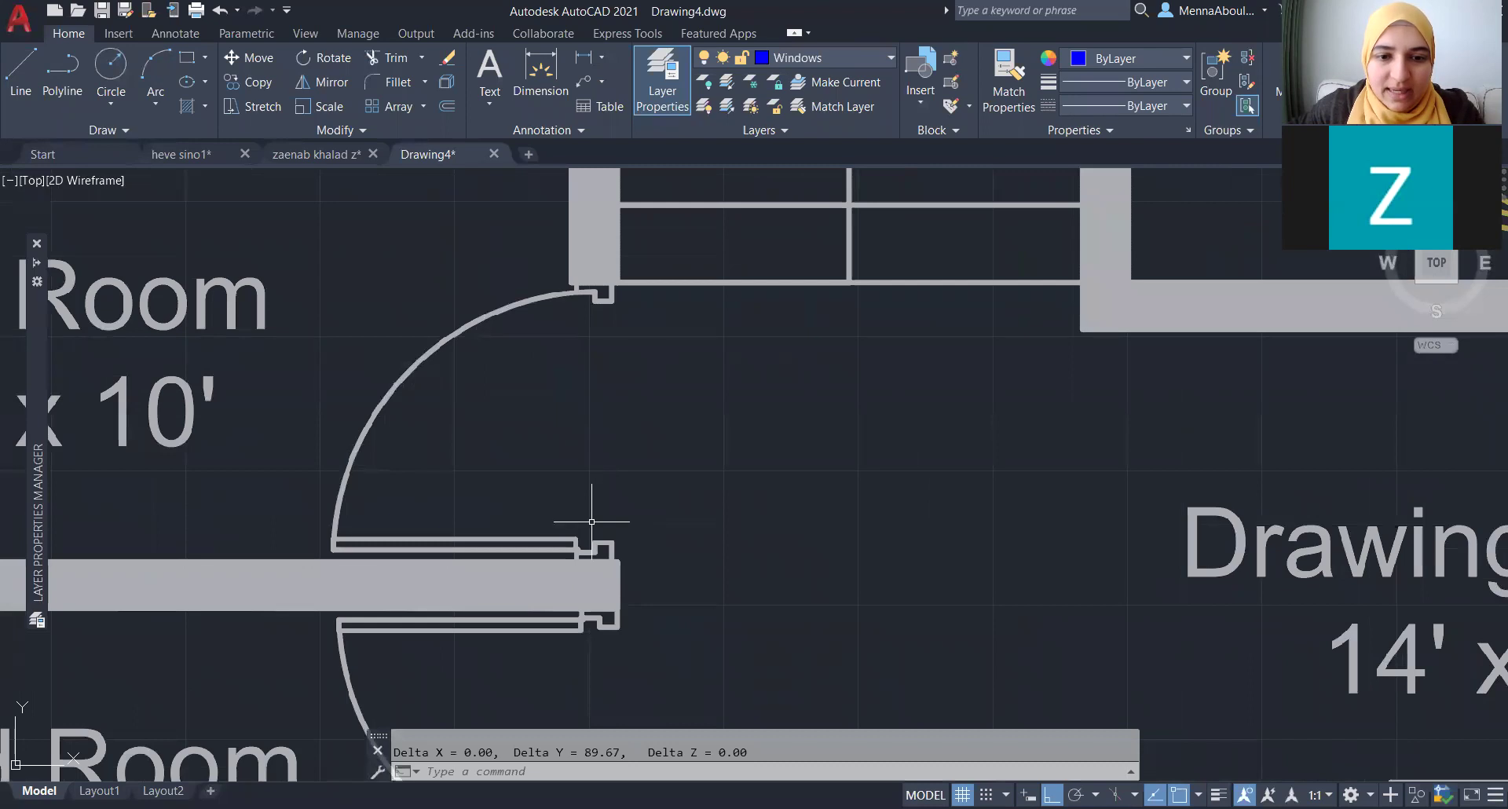
- Select the floor-plan PDF underlay so it can be rescaled
scroll(576, 531, down, 5)
scroll(574, 532, down, 2)
scroll(576, 531, down, 5)
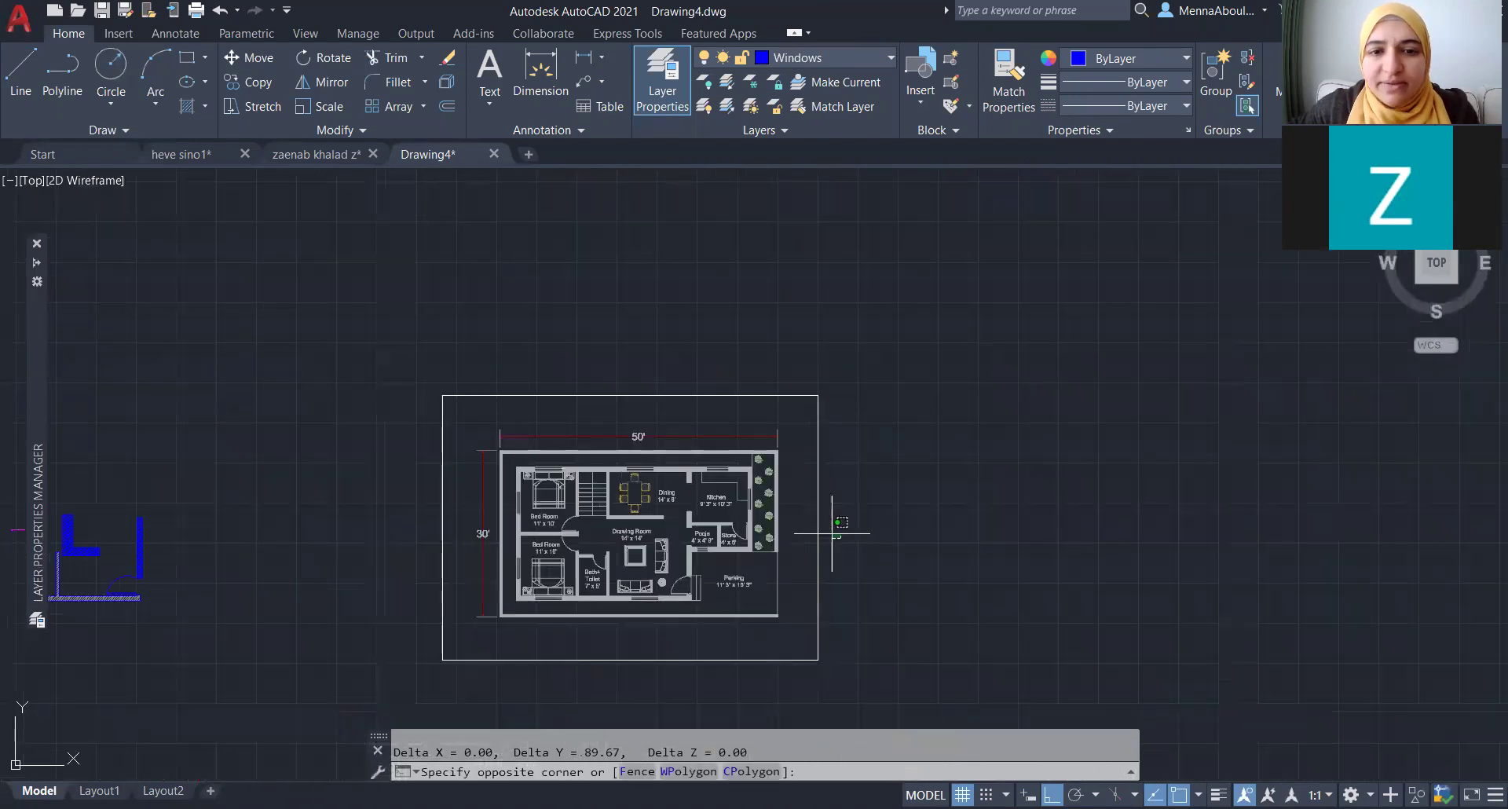
click(809, 526)
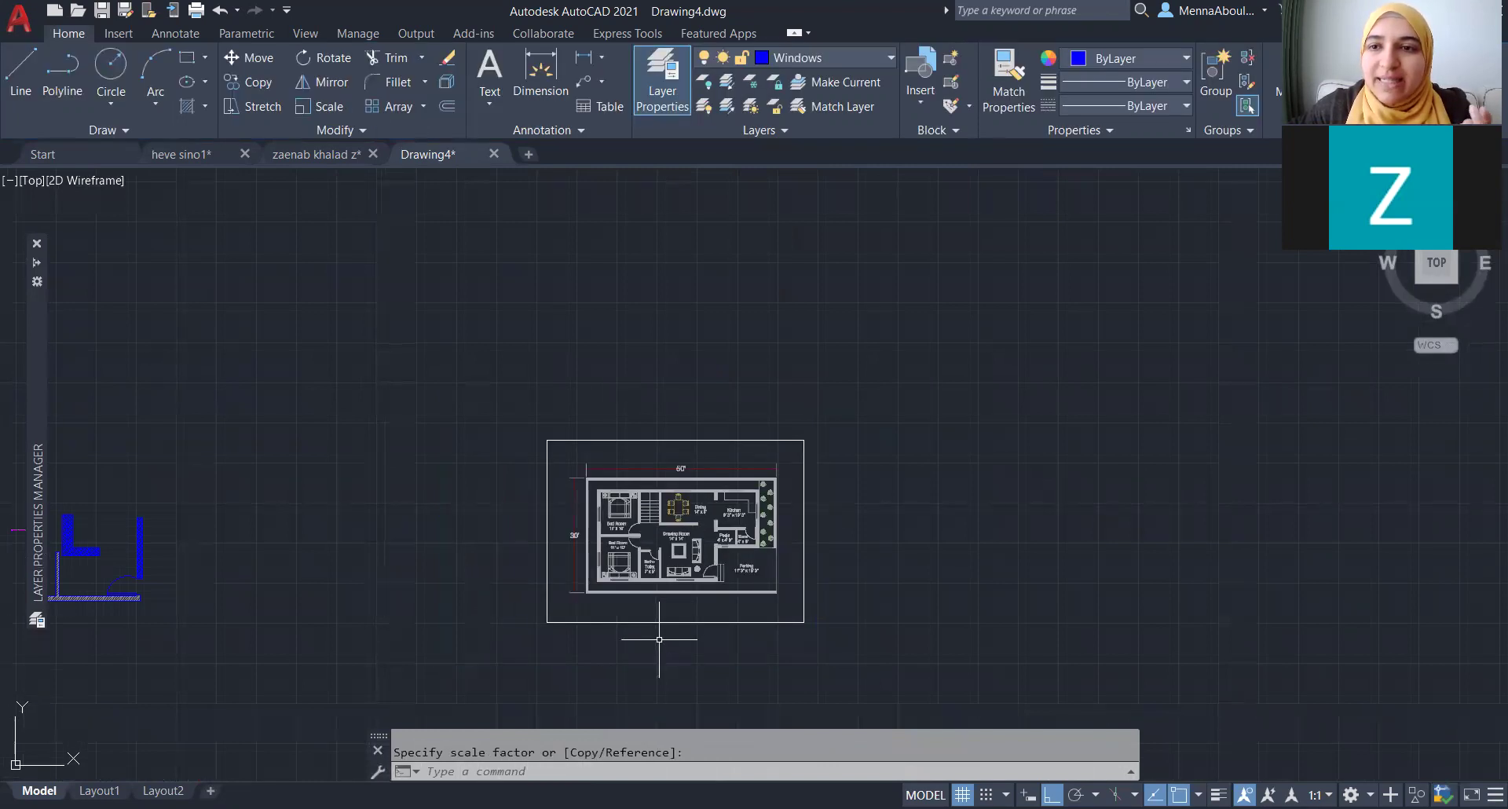
scroll(657, 605, up, 5)
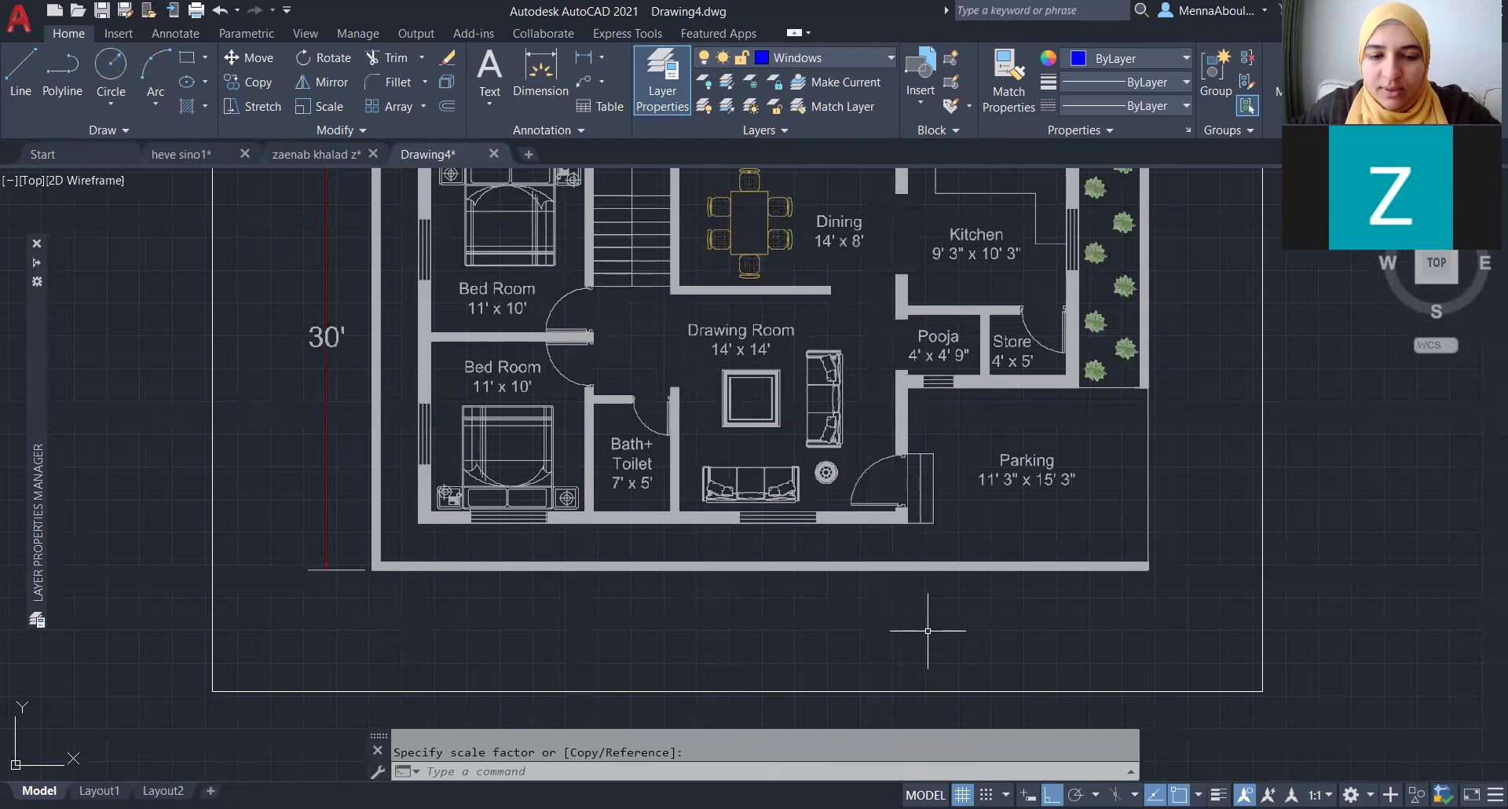
key(Escape)
text(l)
key(Return)
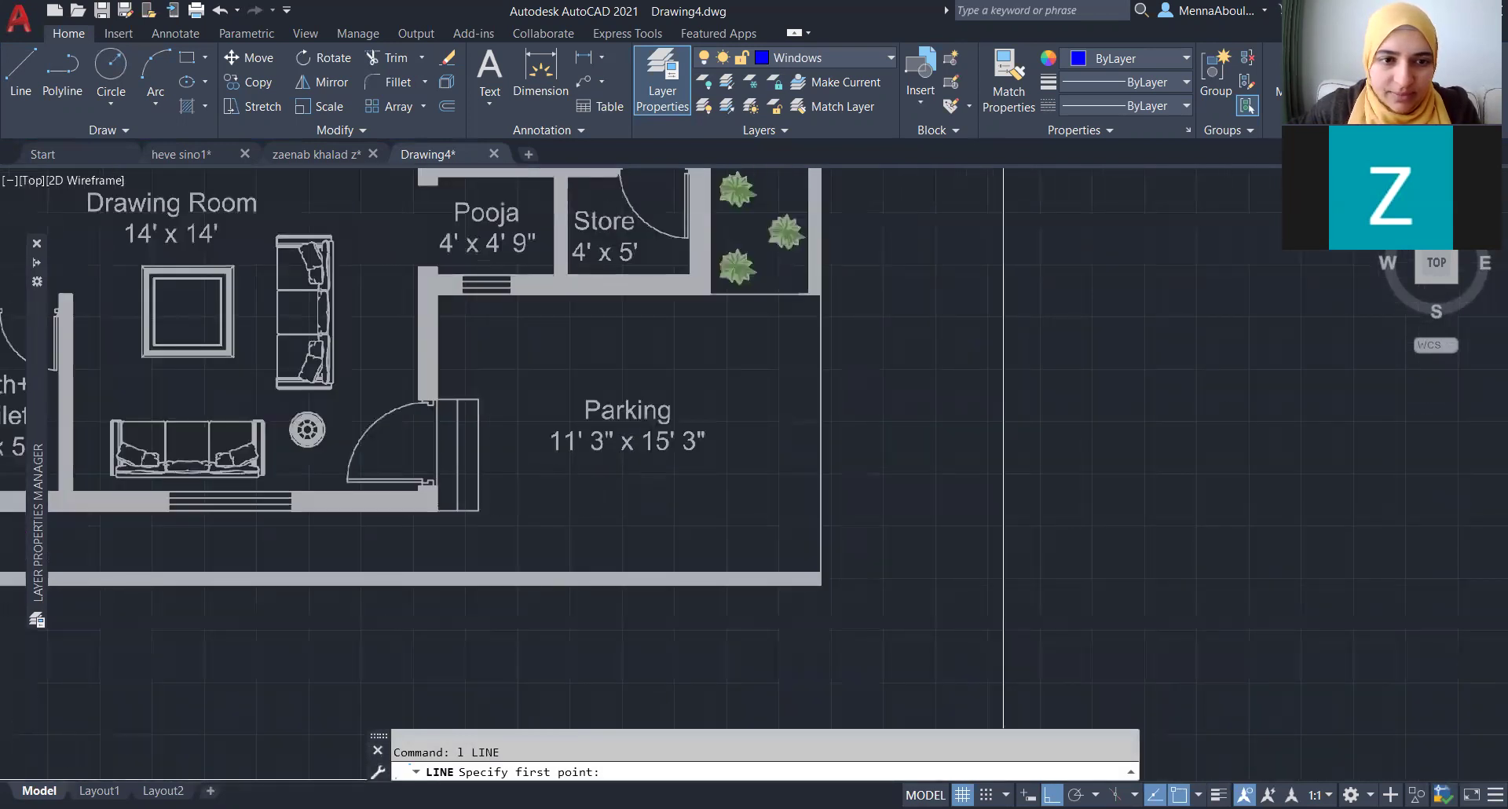
scroll(487, 440, up, 4)
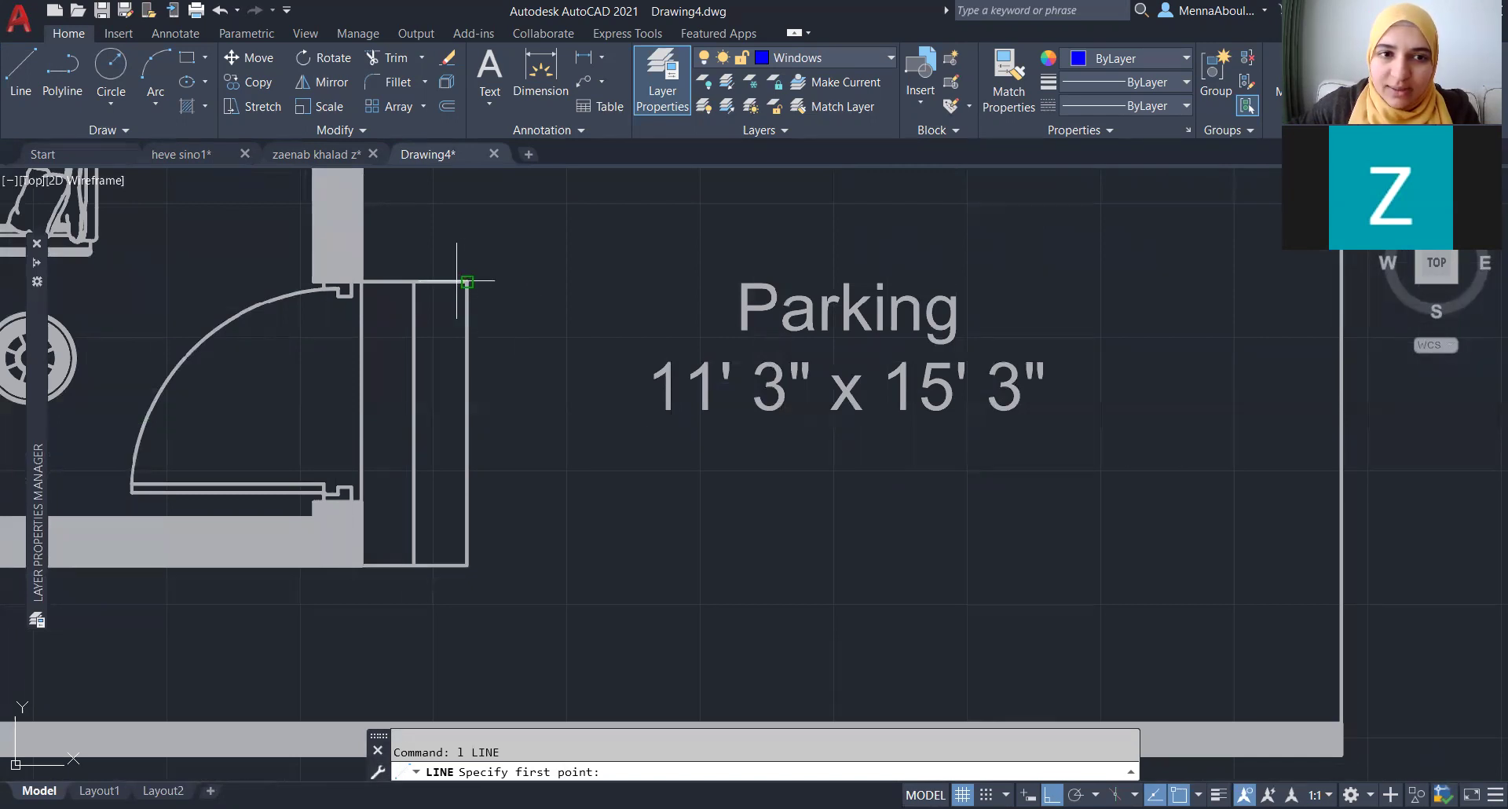
click(466, 281)
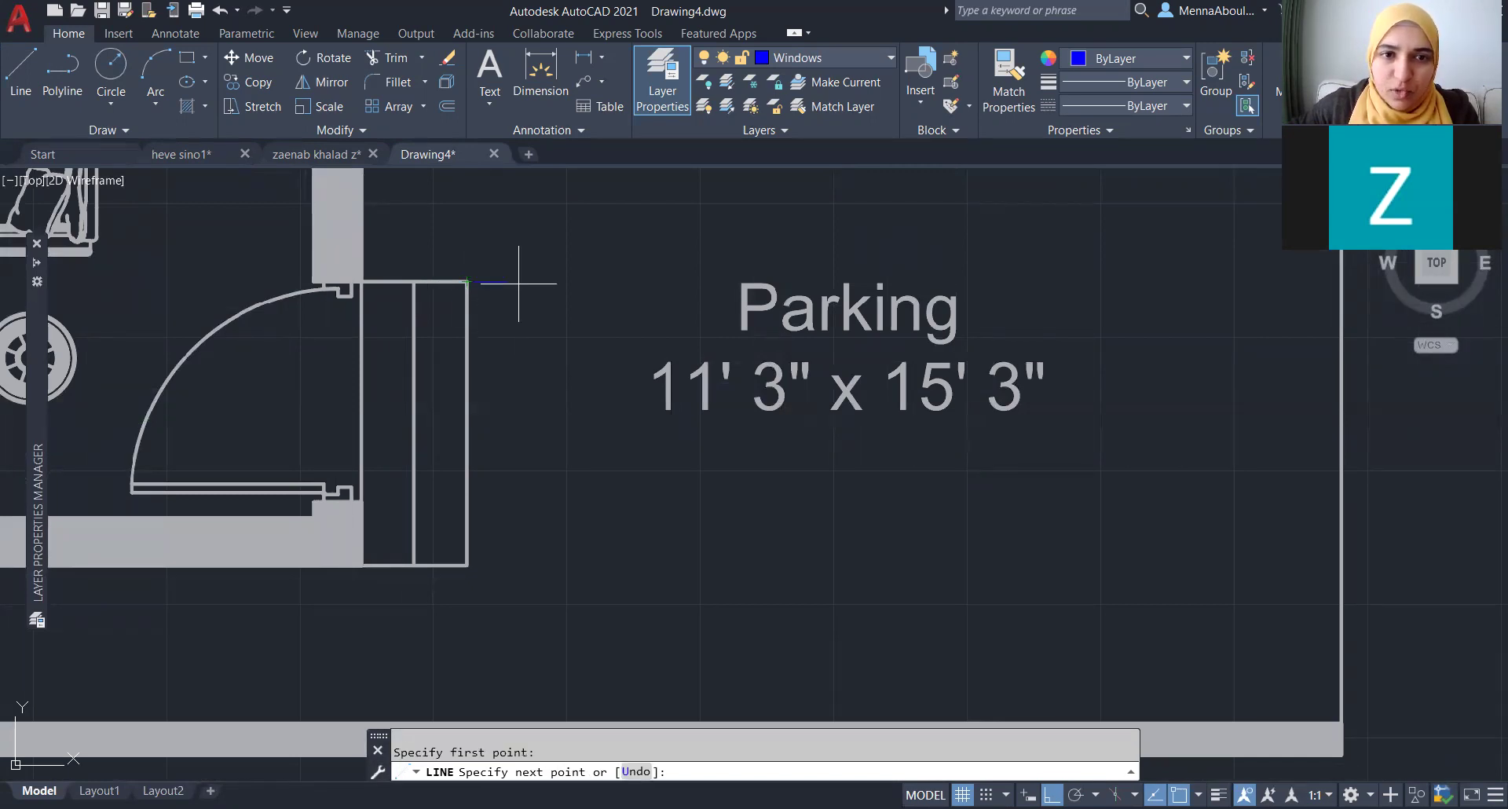
click(619, 281)
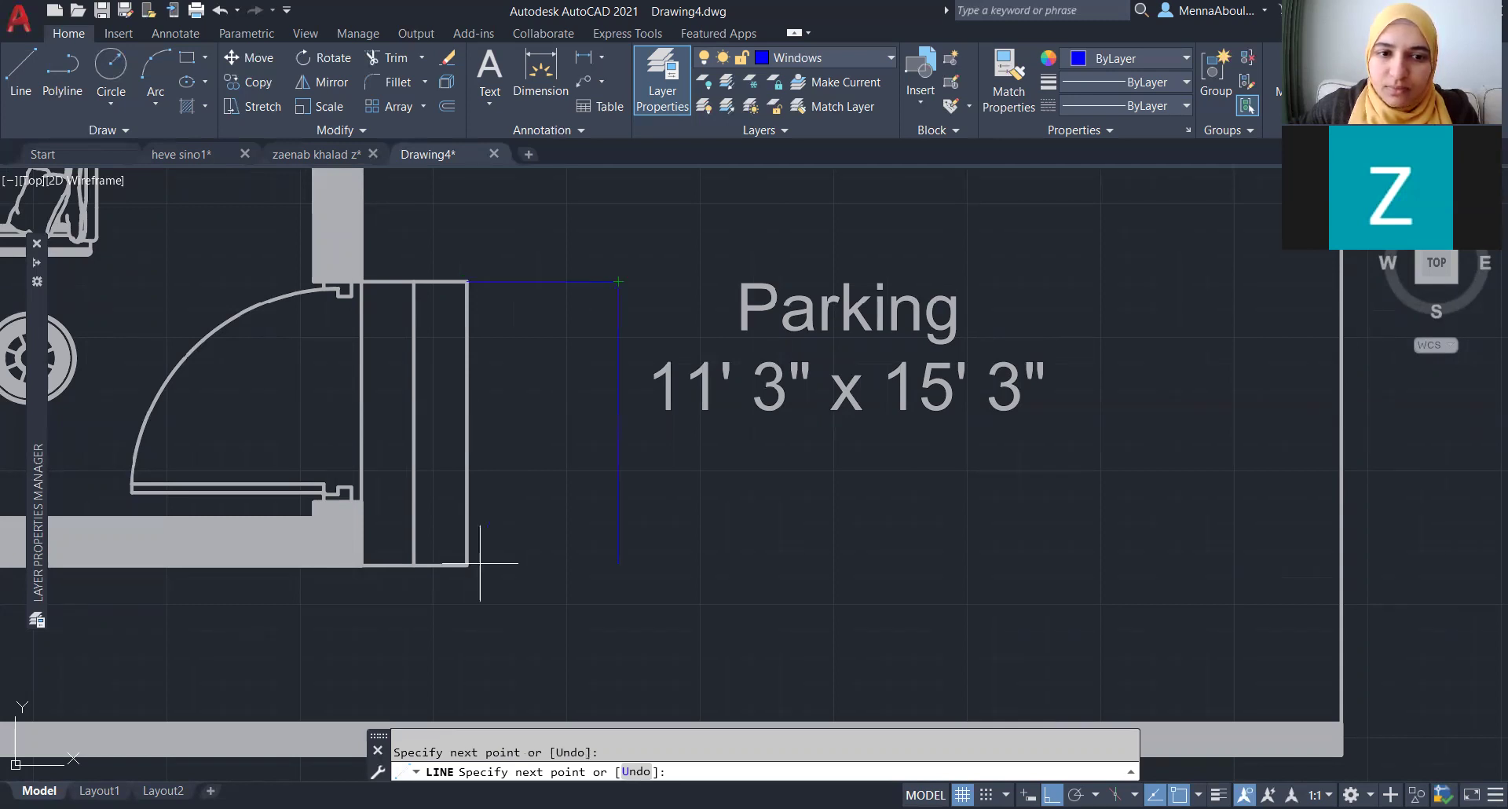
click(468, 564)
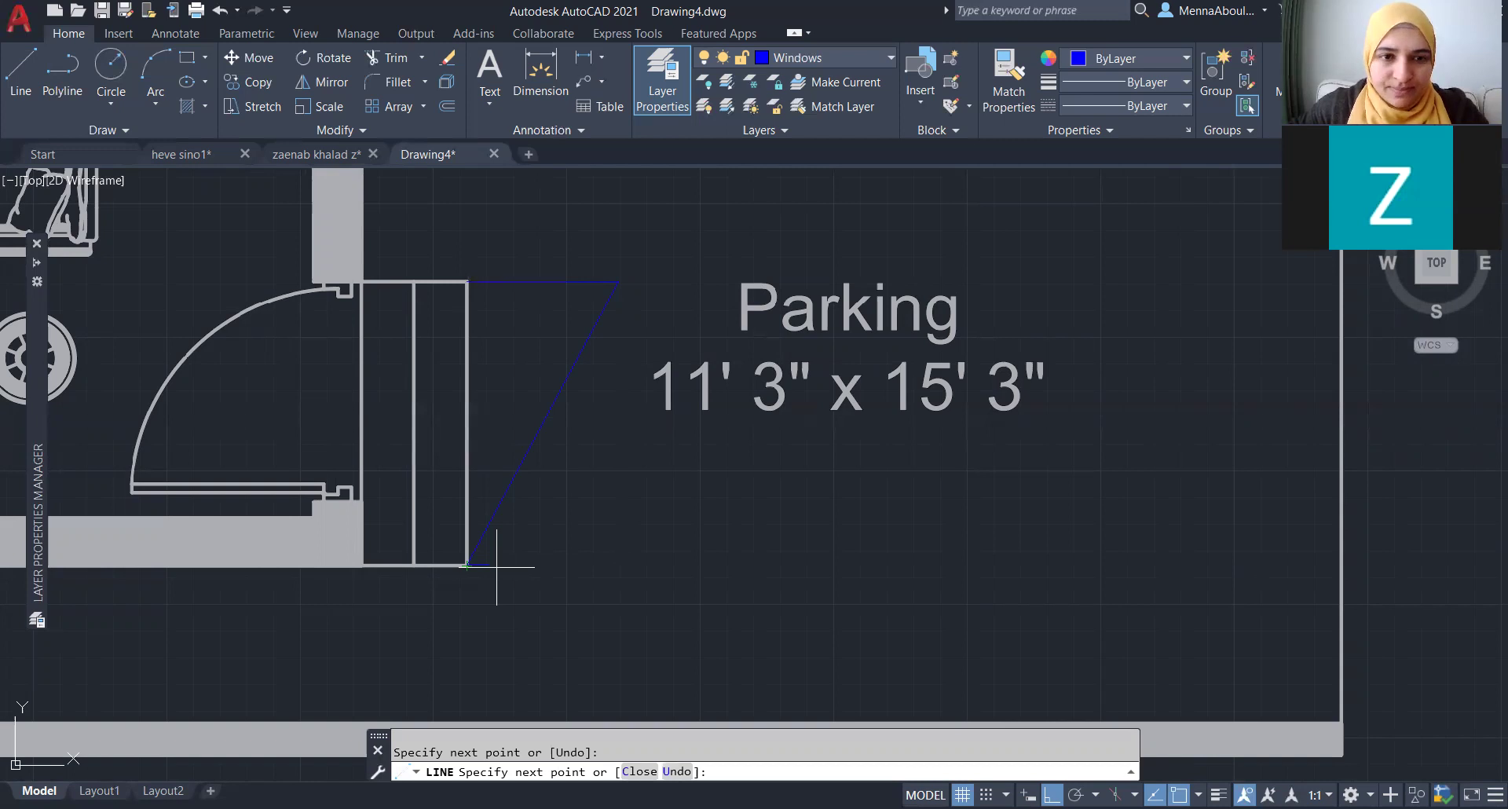
key(ctrl+z)
scroll(497, 566, down, 5)
scroll(676, 440, down, 2)
scroll(676, 440, up, 1)
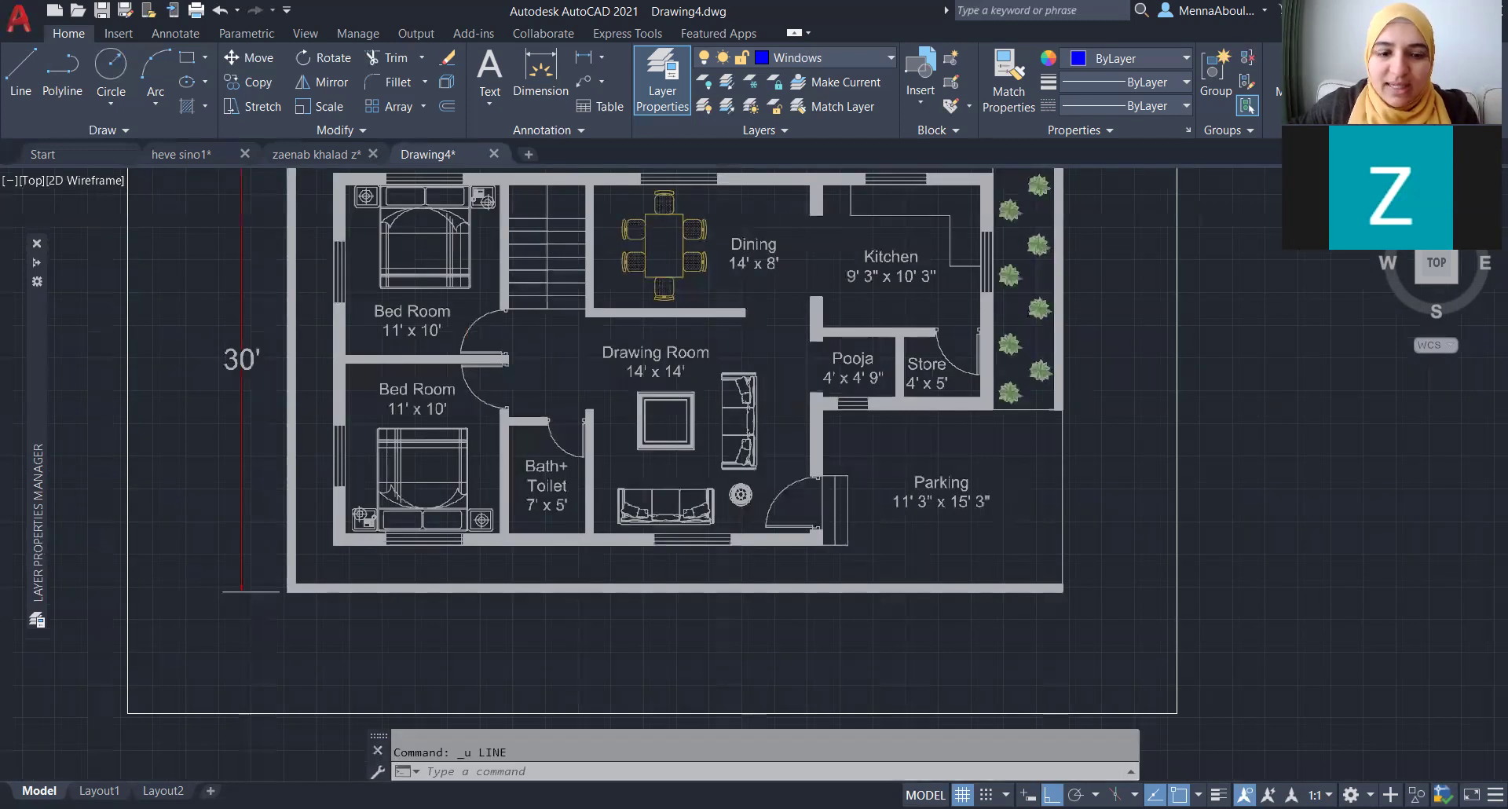
scroll(841, 503, up, 2)
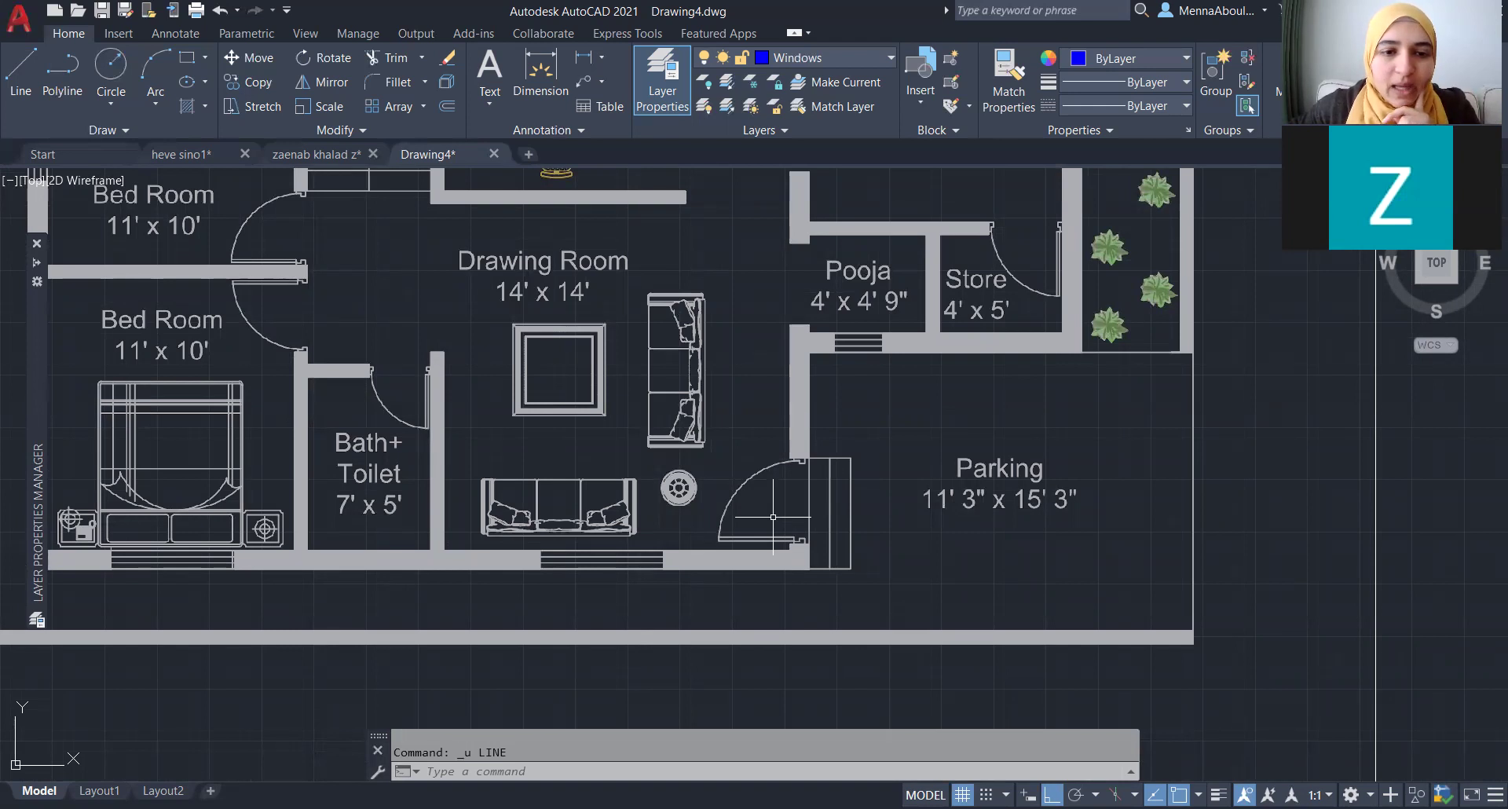
scroll(774, 517, down, 3)
scroll(773, 517, down, 3)
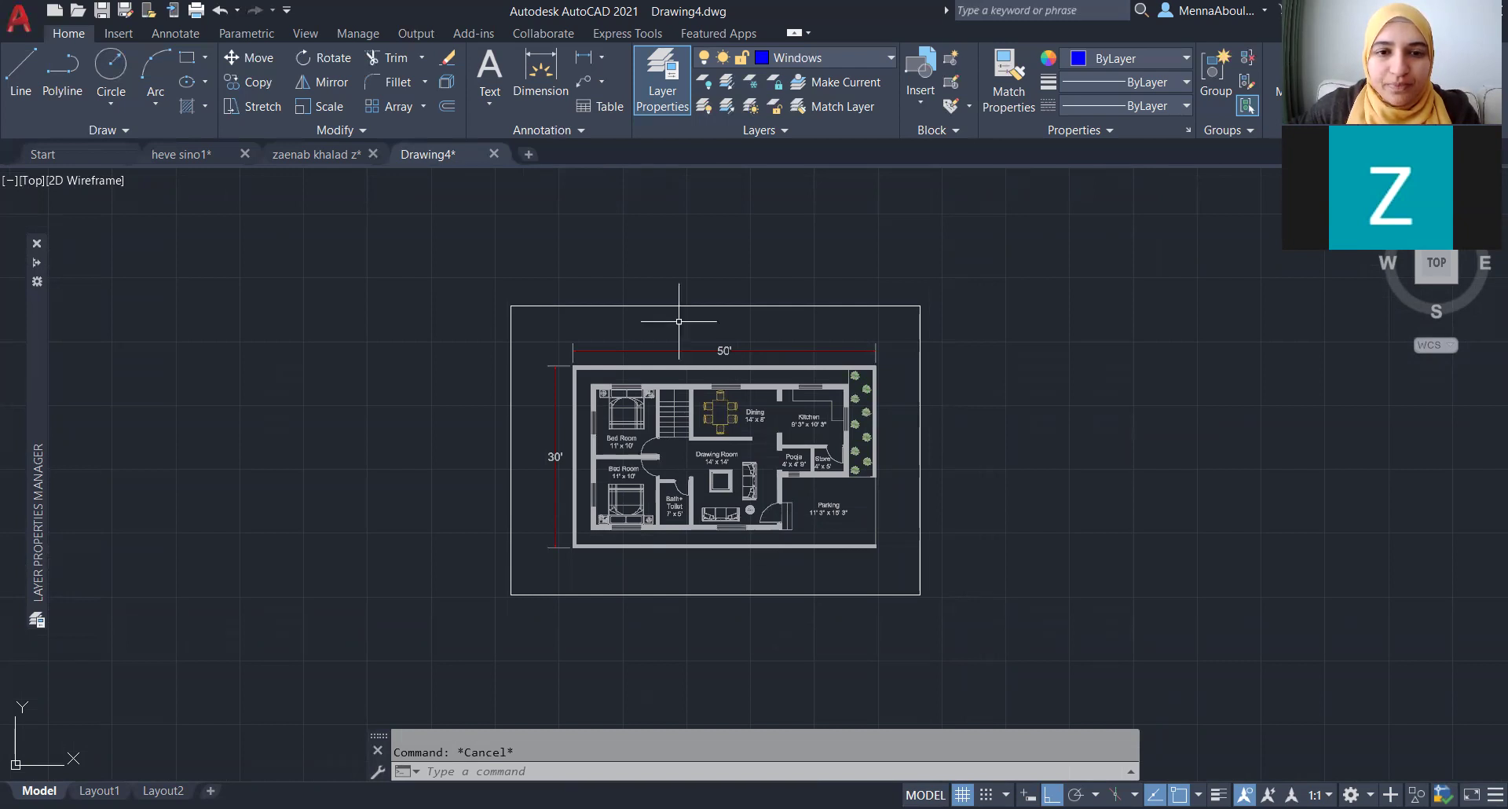
scroll(791, 407, up, 4)
scroll(672, 545, down, 2)
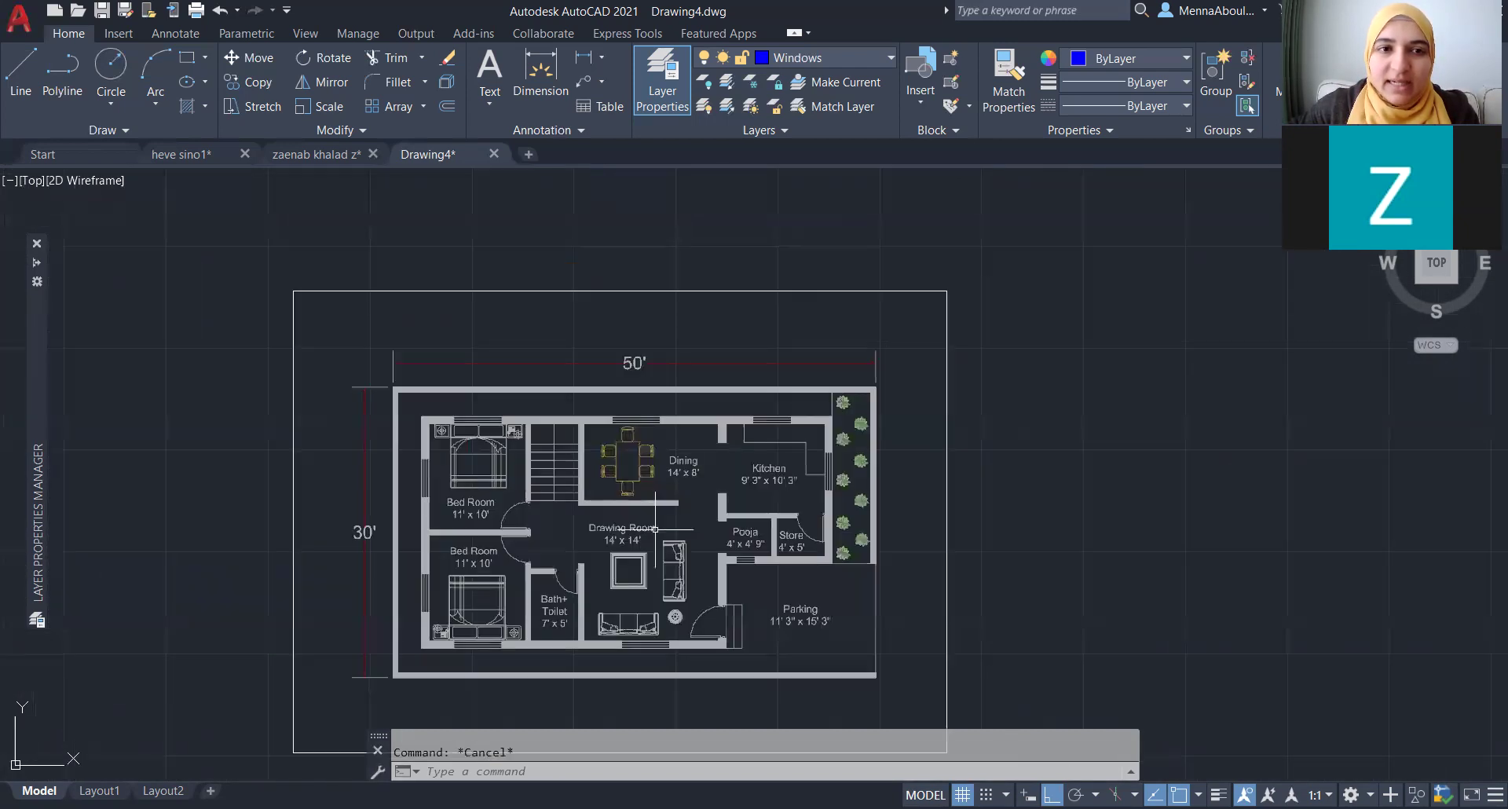
scroll(513, 532, up, 2)
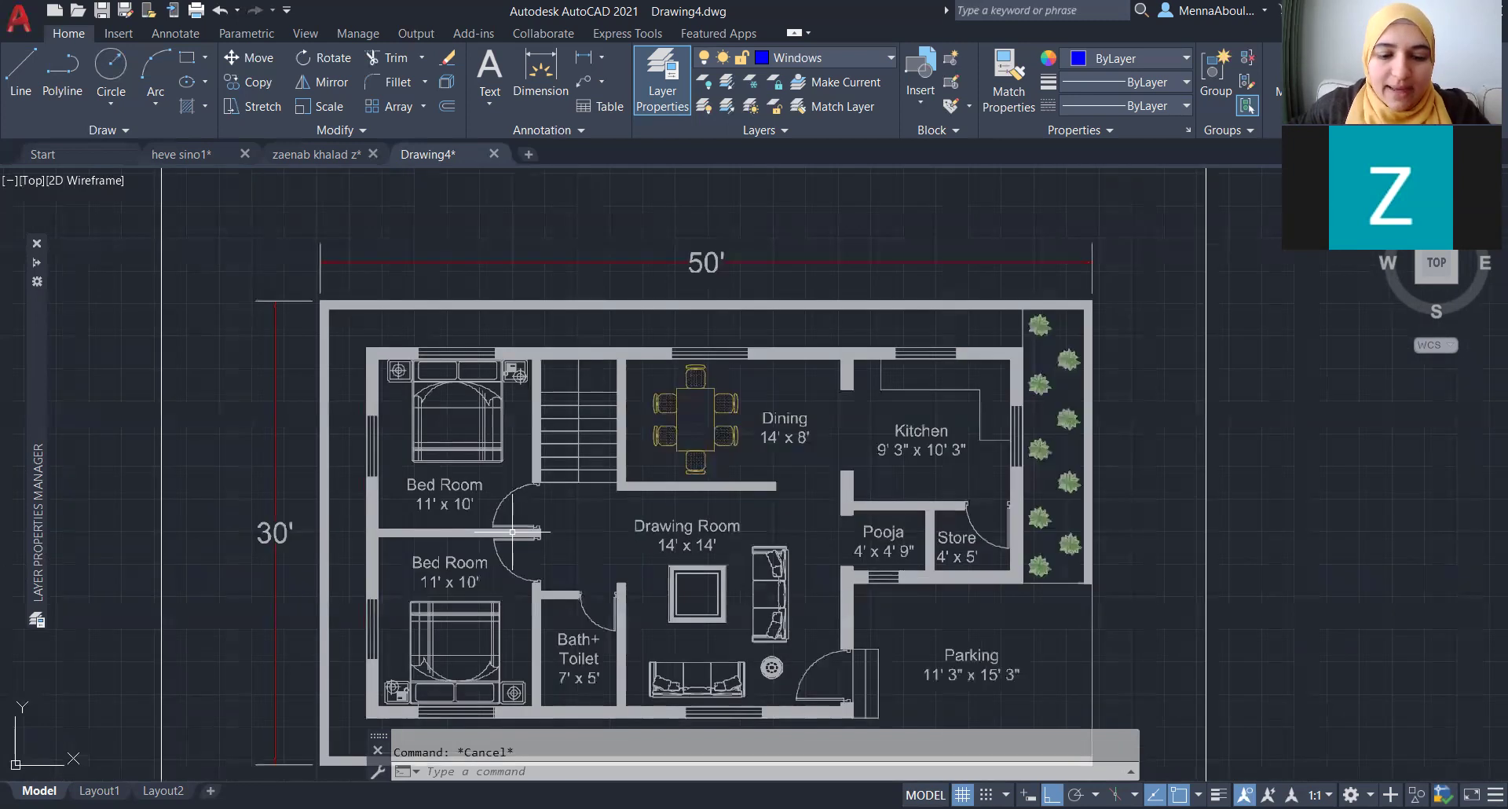
- Place a 61,7 linear dimension above the upper bedroom's door panel, spanning both ends
text(di)
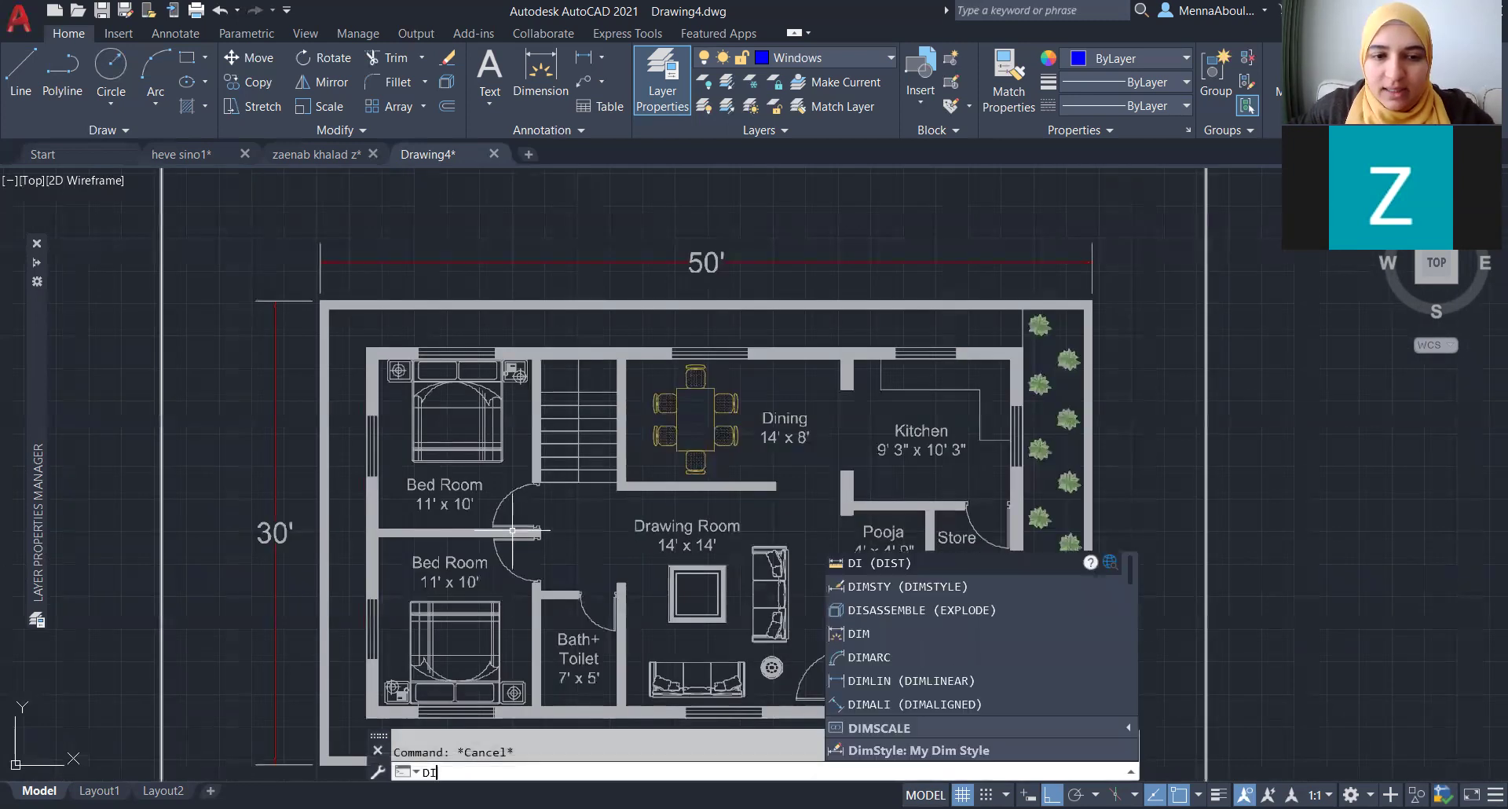
click(583, 56)
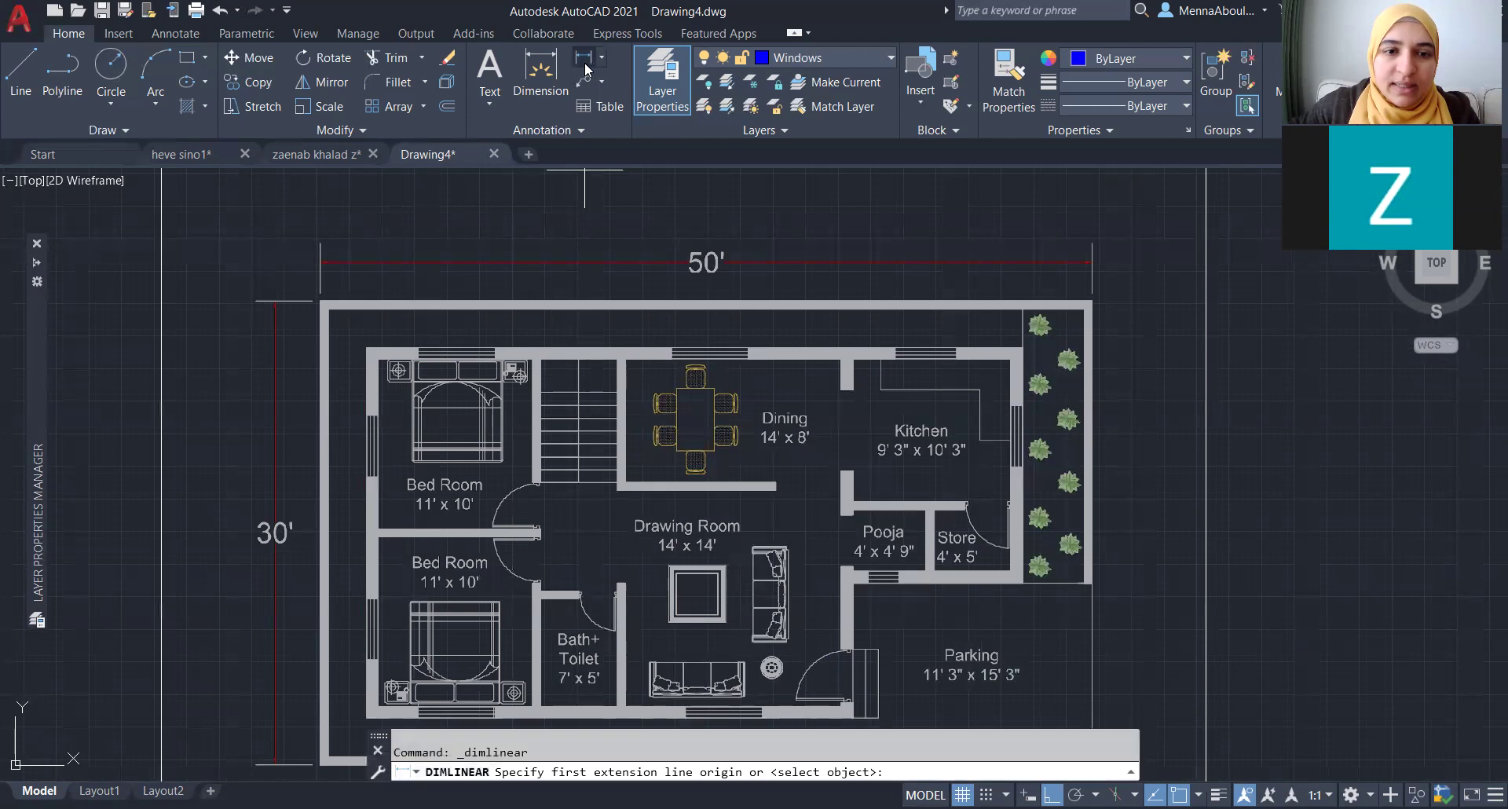
scroll(550, 519, up, 3)
scroll(541, 532, up, 3)
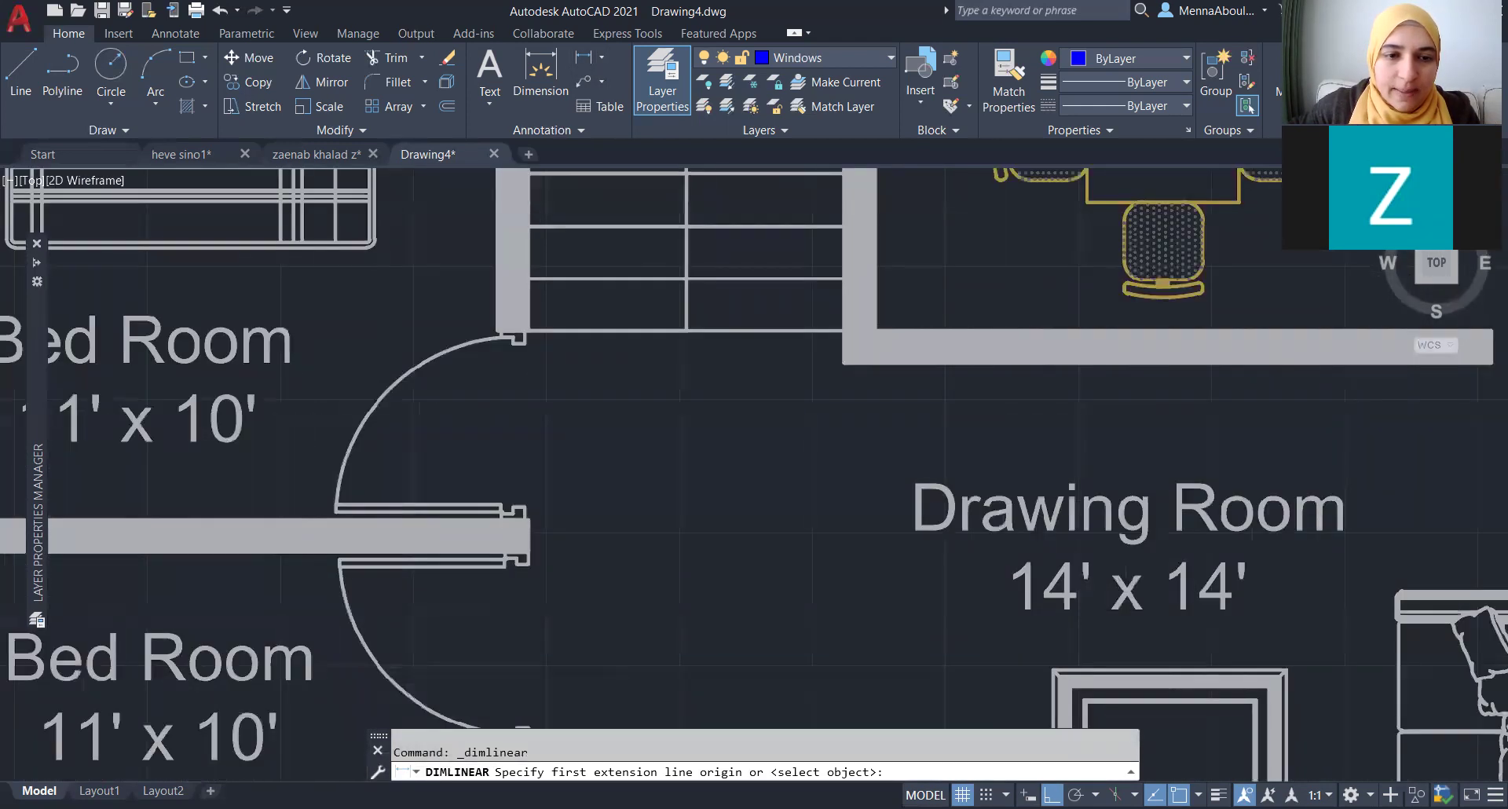
scroll(434, 447, up, 2)
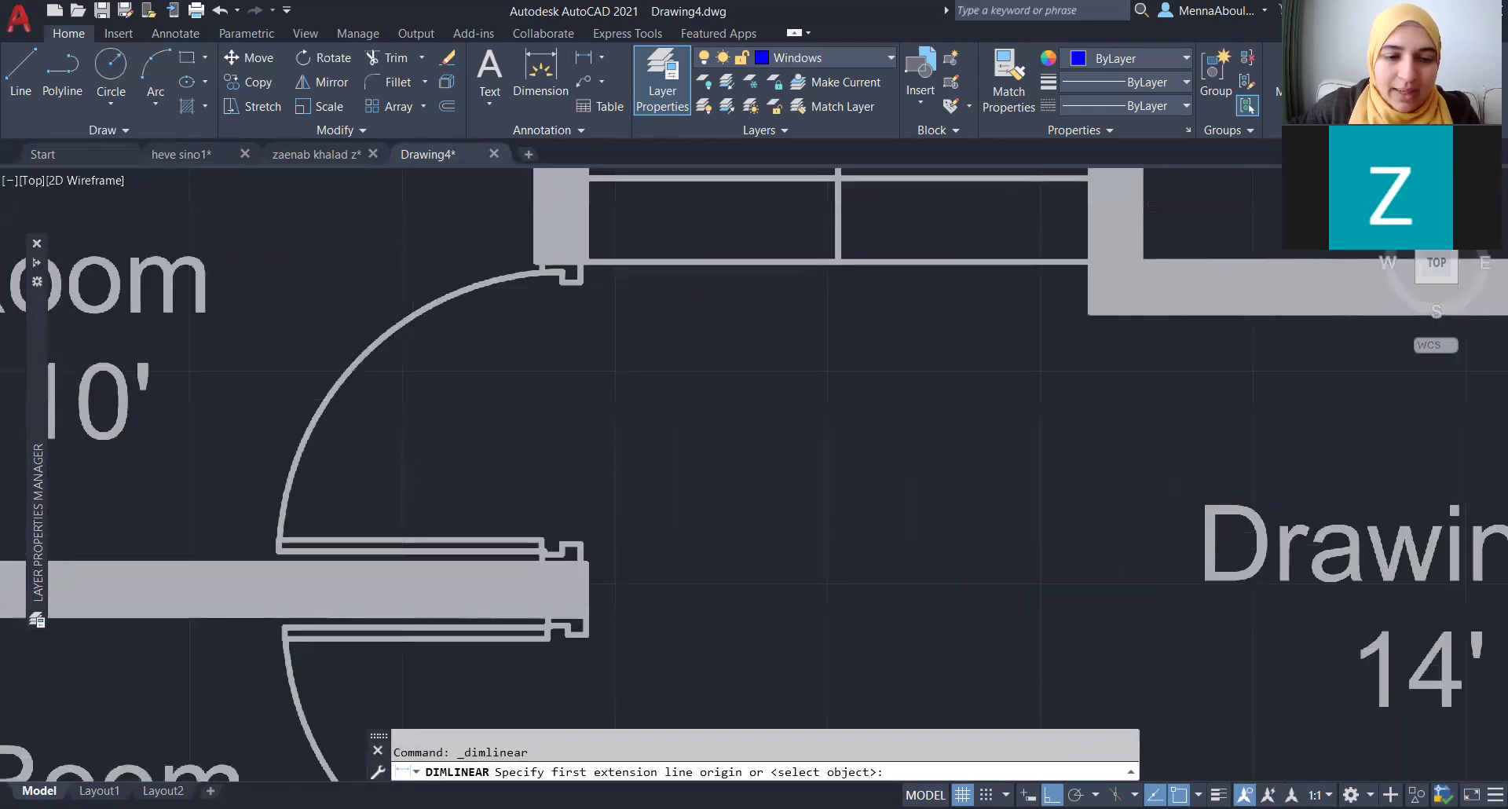
scroll(462, 437, up, 2)
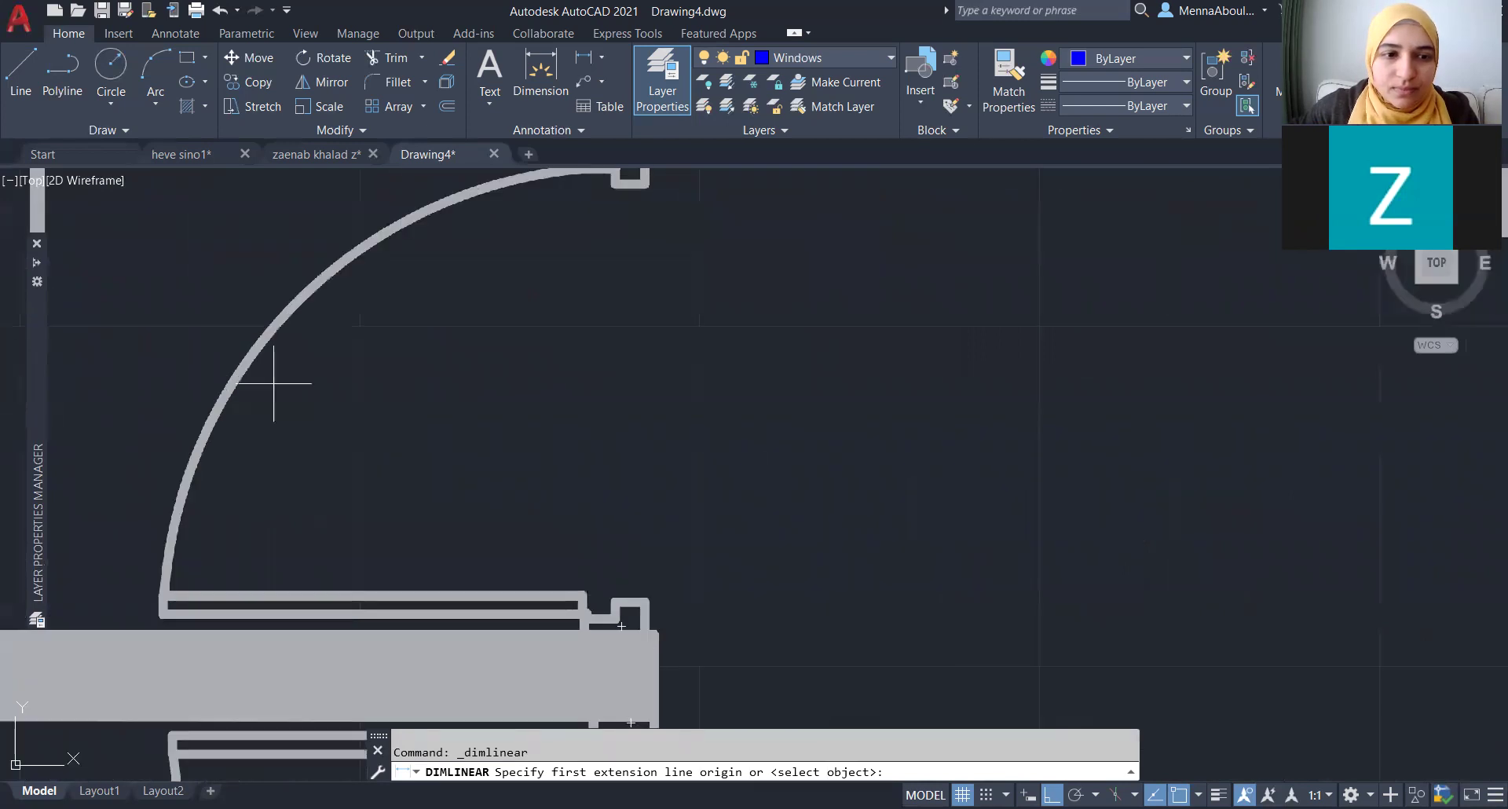
scroll(273, 384, down, 1)
scroll(187, 519, up, 1)
click(217, 523)
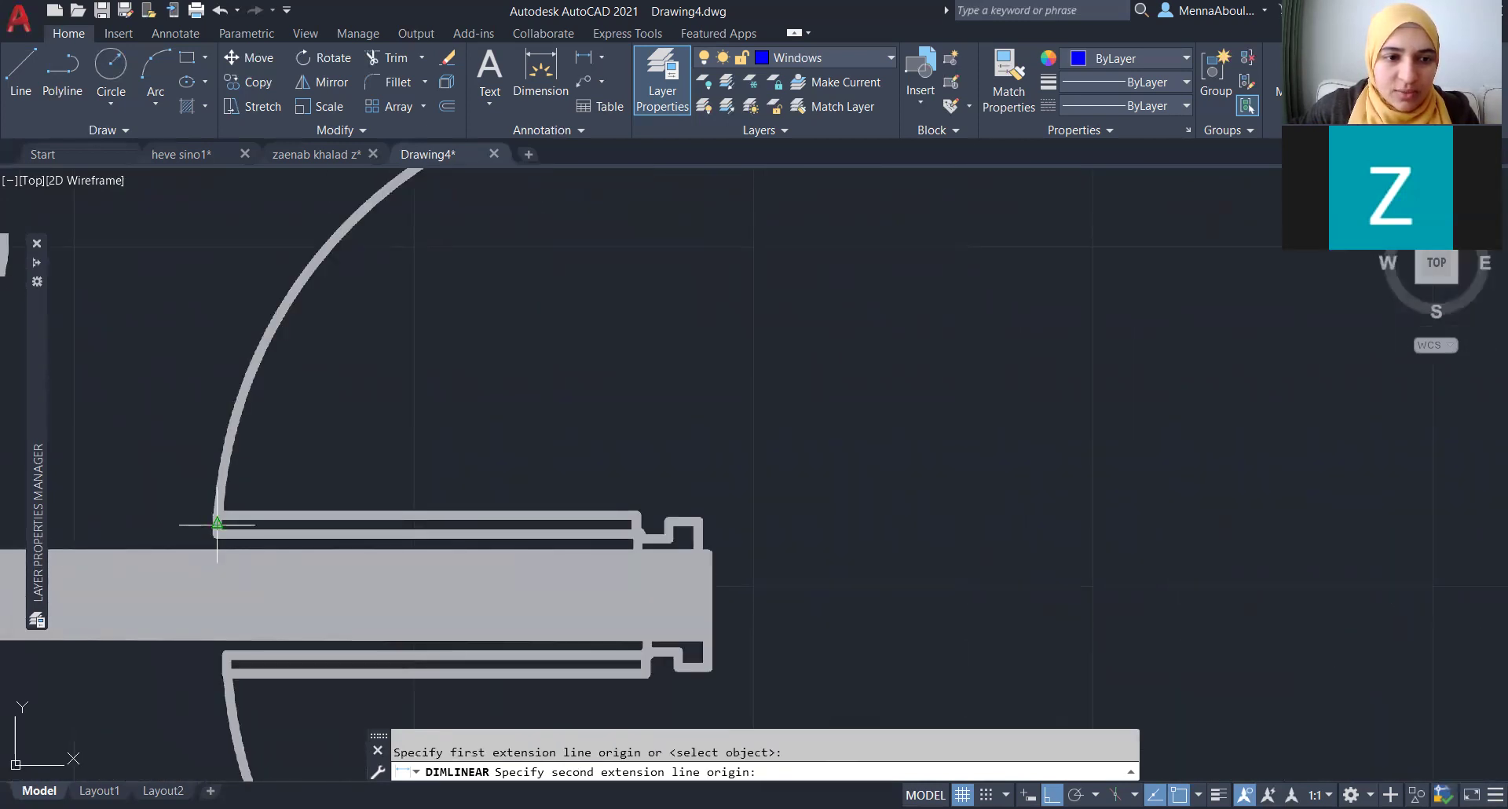
click(637, 523)
scroll(637, 523, down, 2)
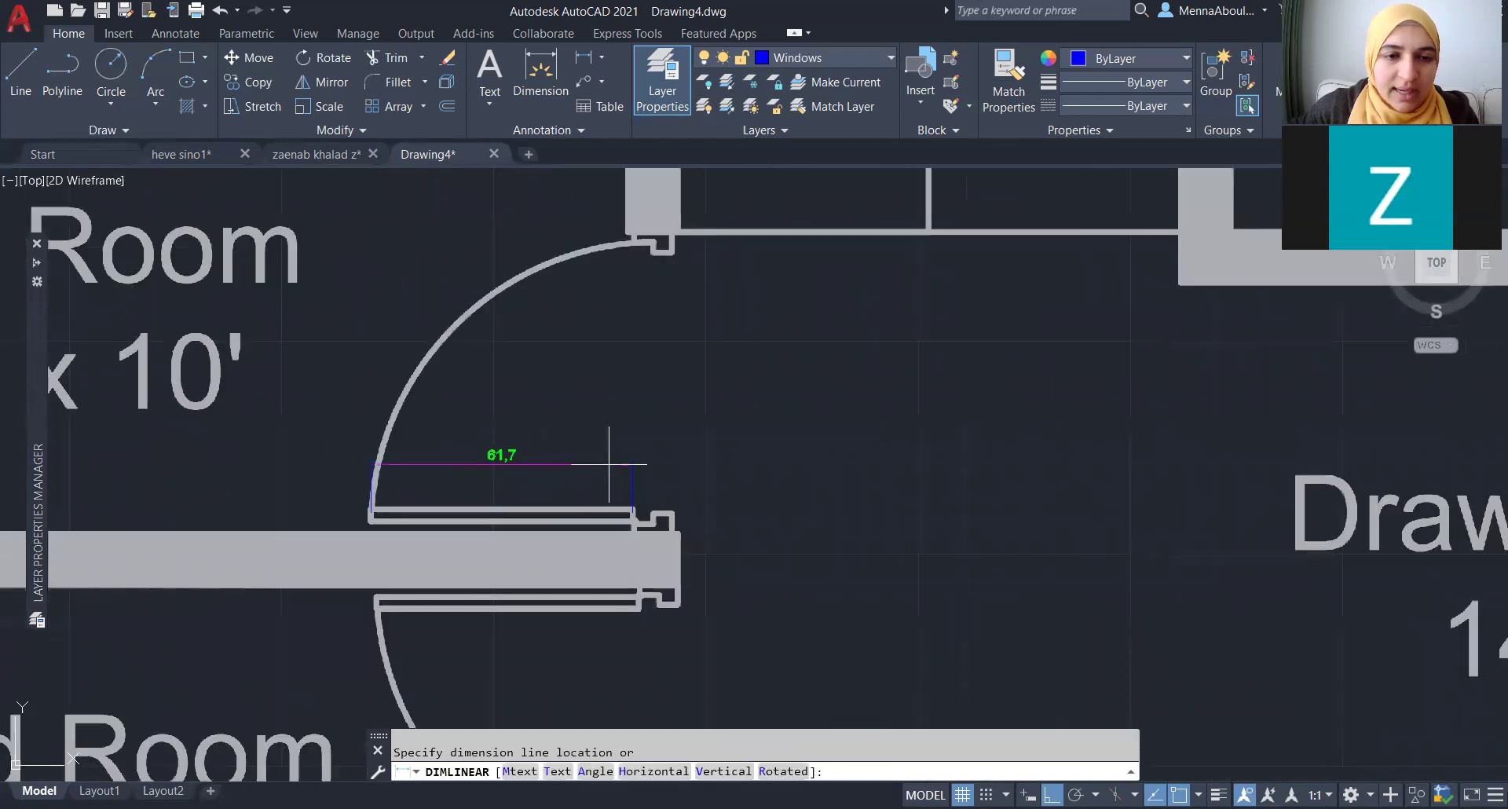
click(597, 482)
scroll(427, 503, up, 3)
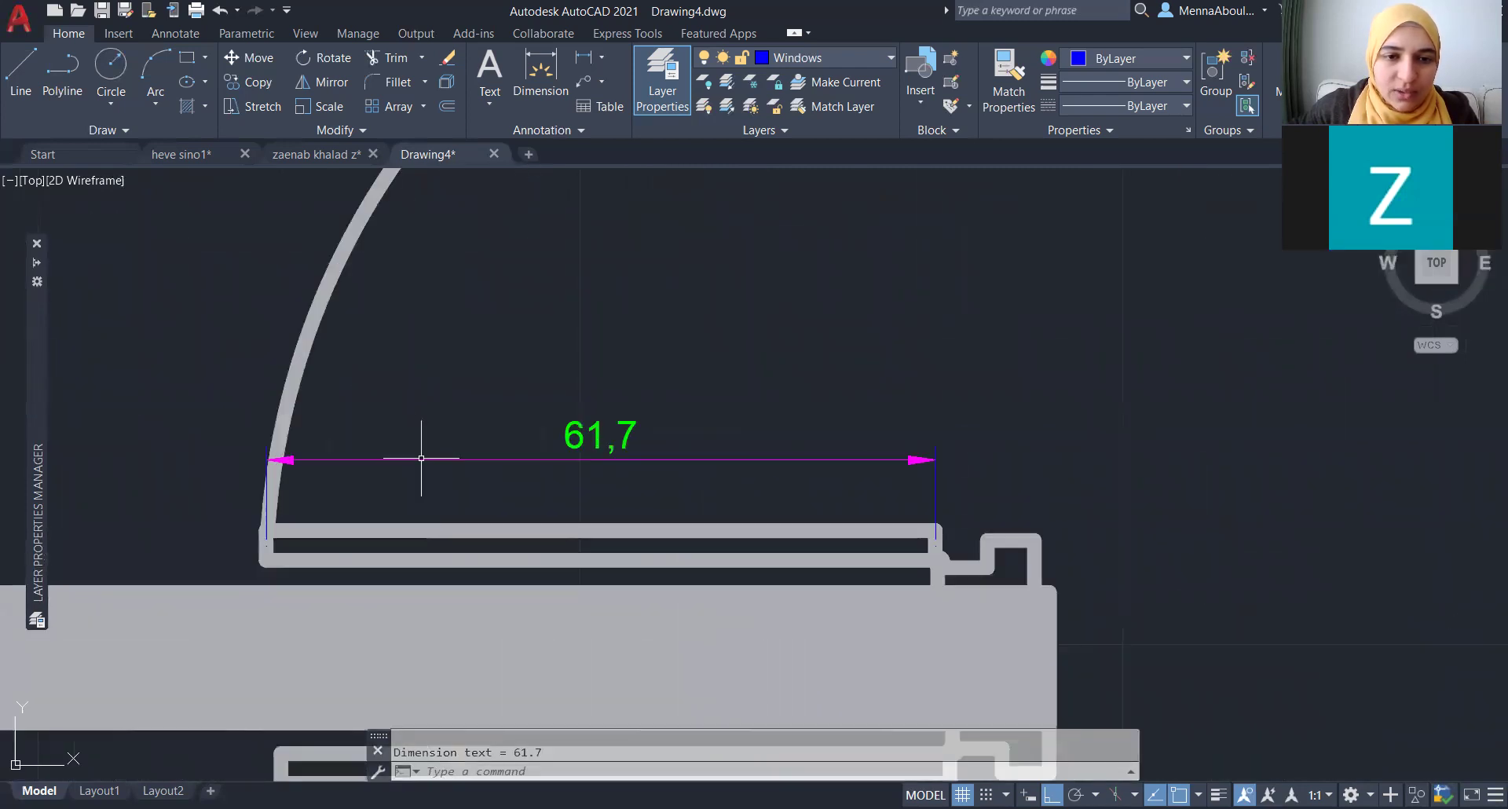
scroll(417, 444, down, 2)
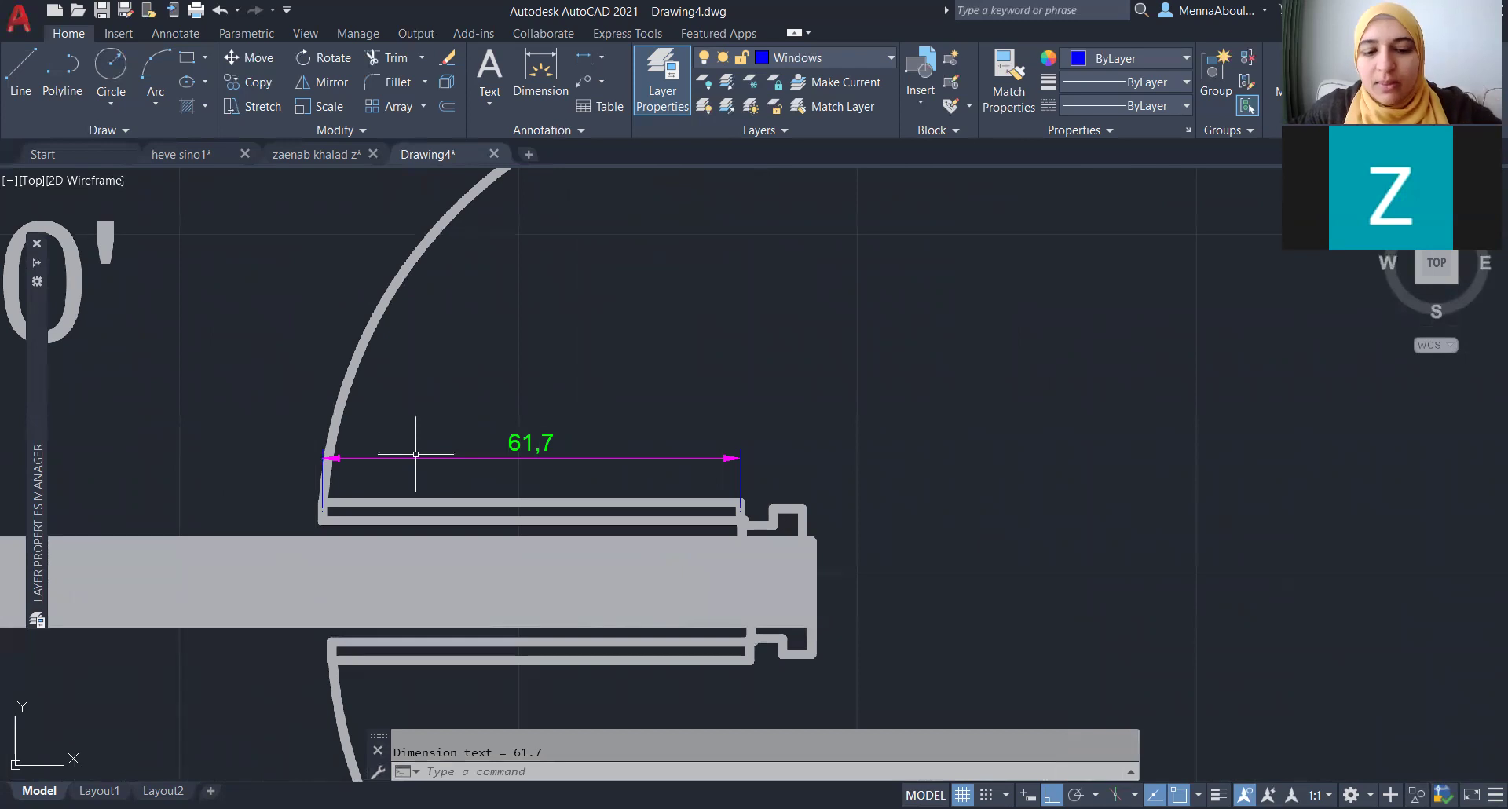
text(un)
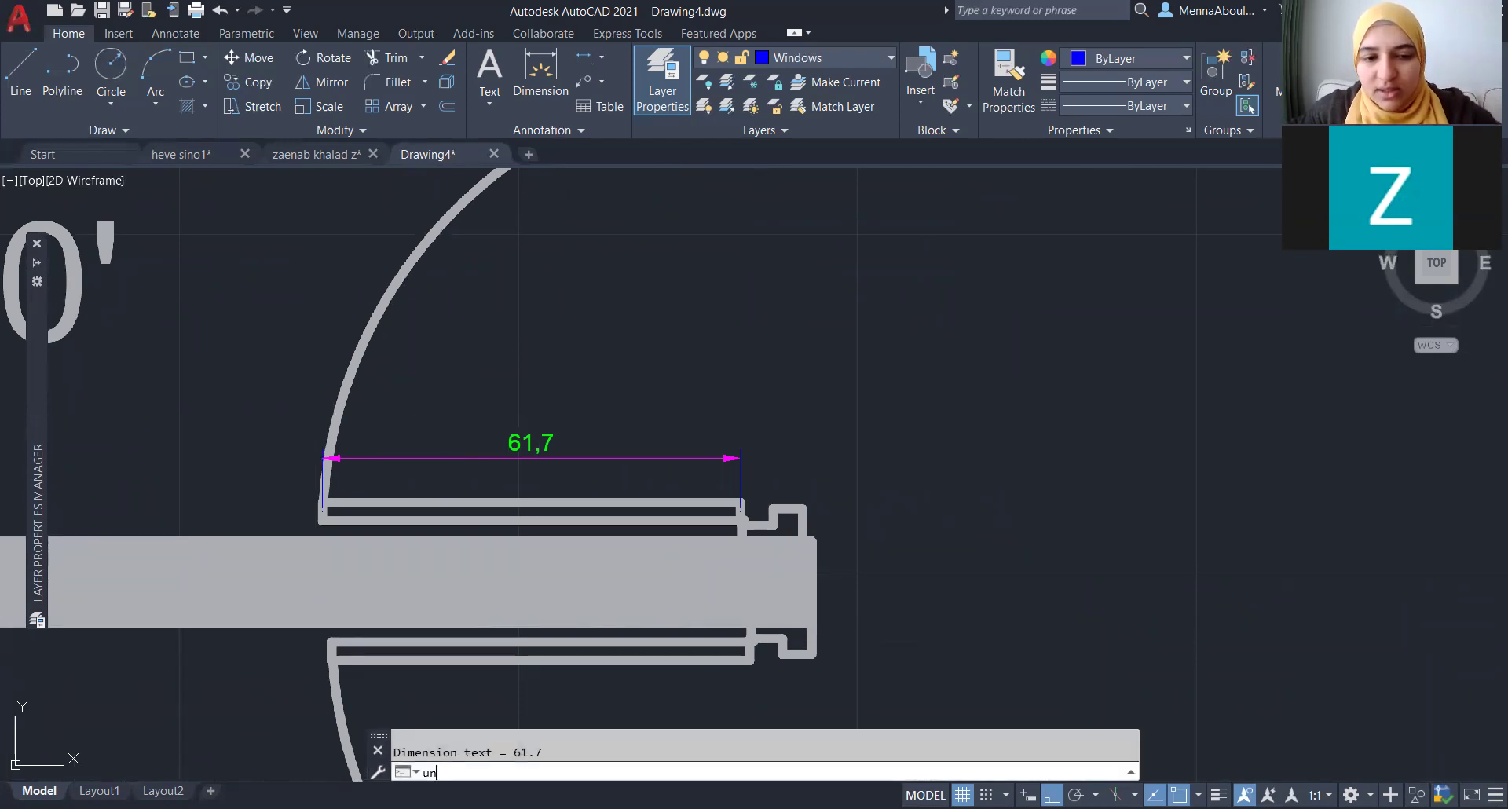
key(Return)
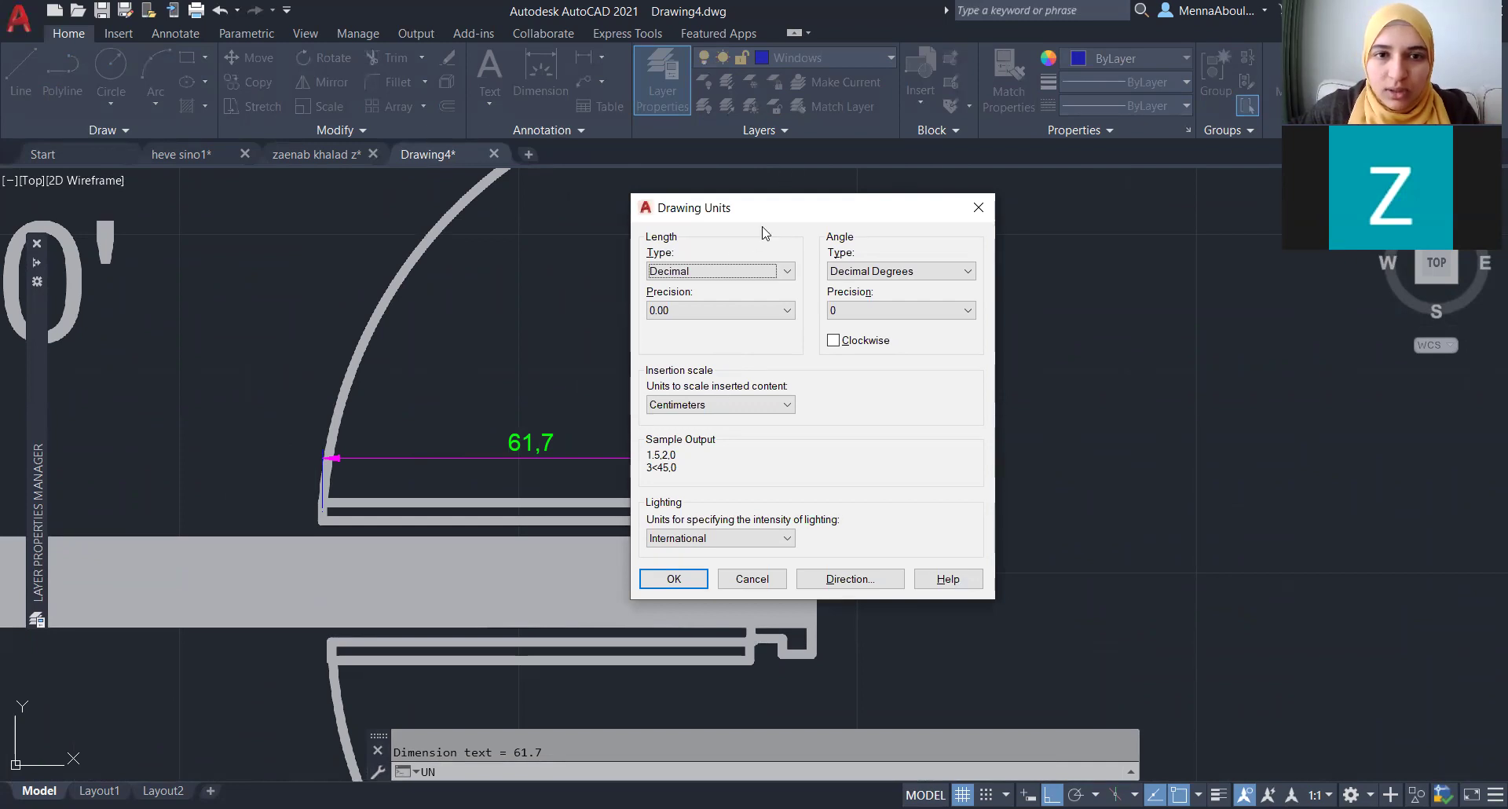
click(716, 406)
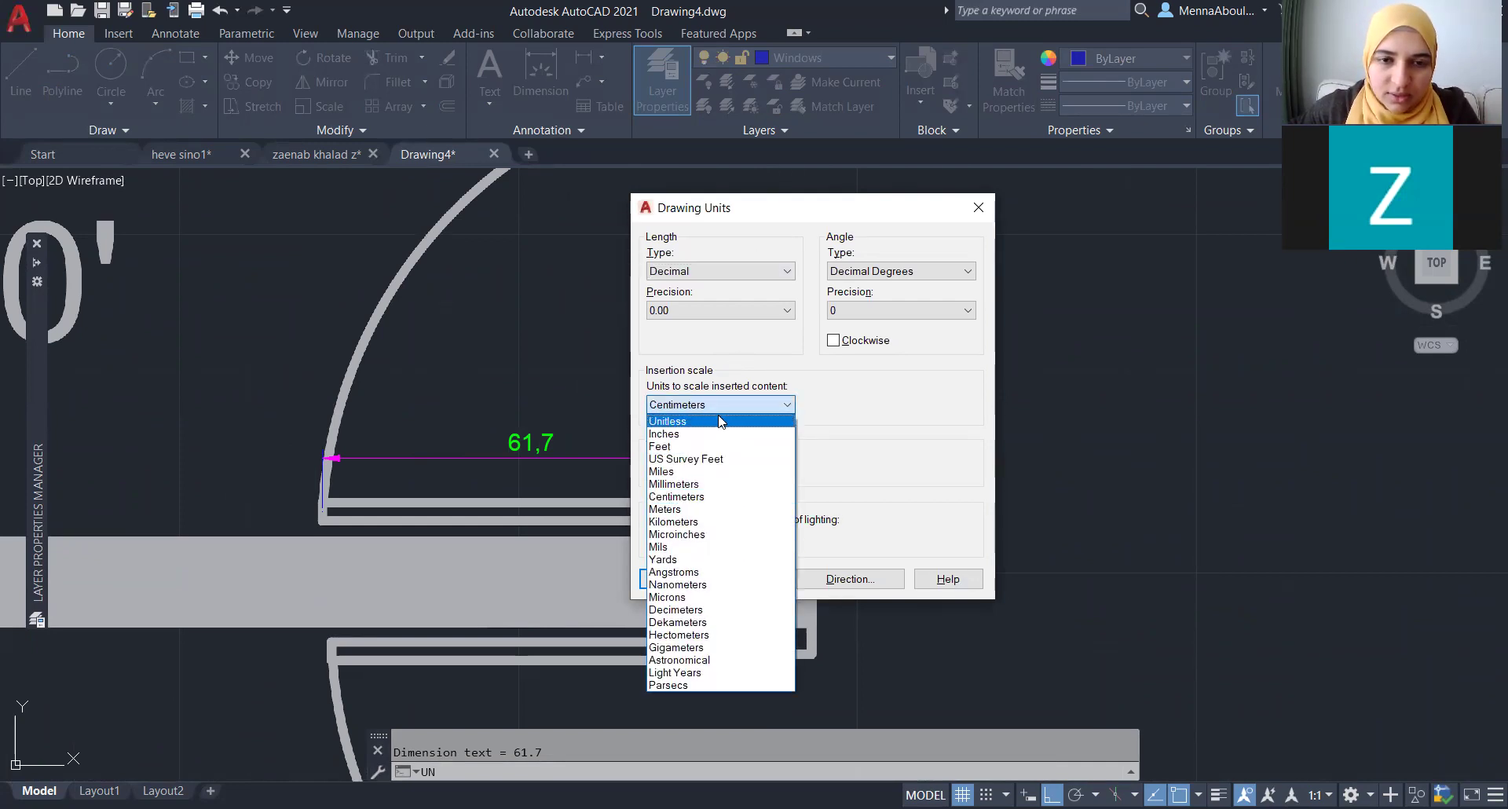
click(716, 405)
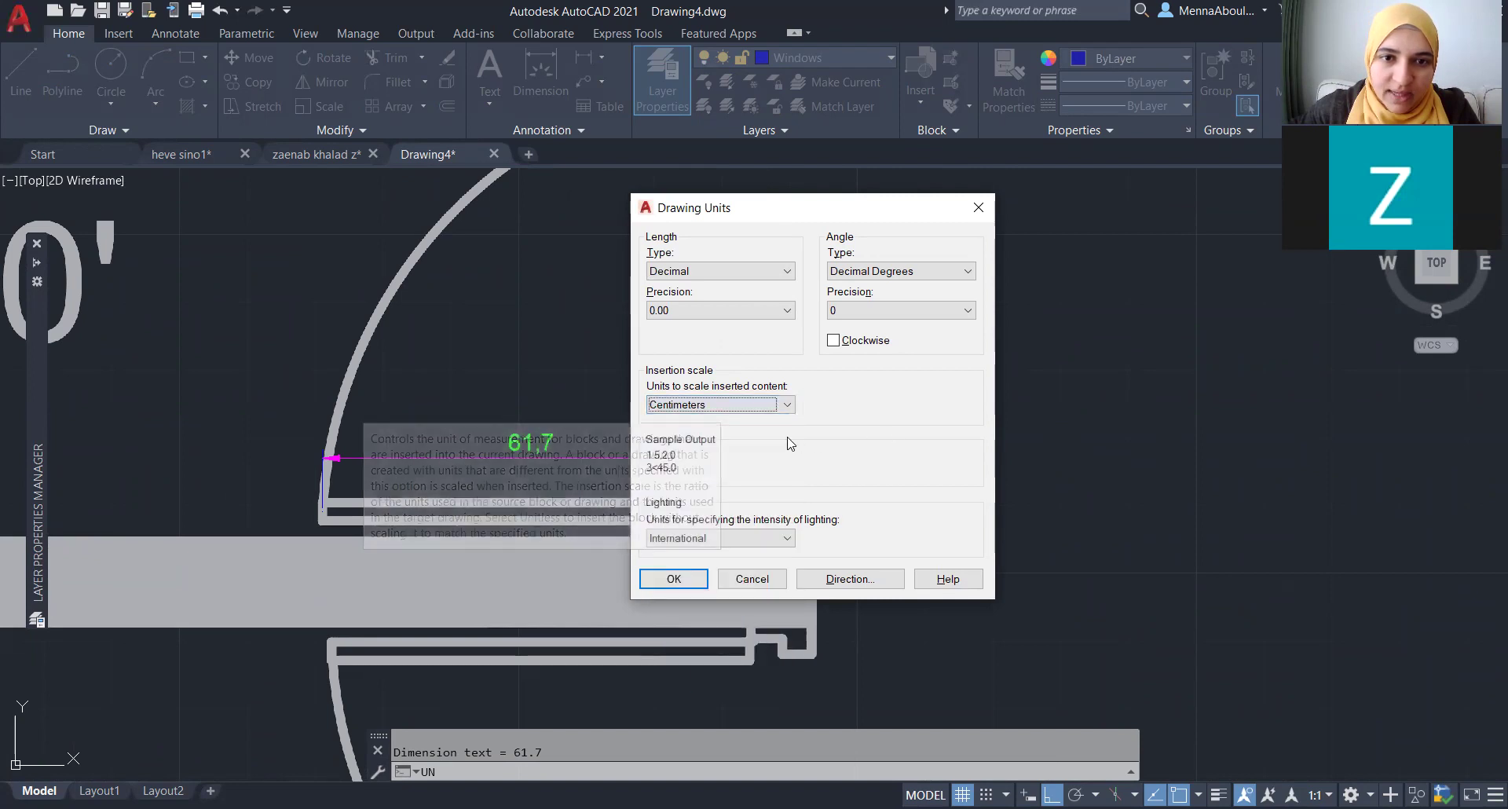
click(687, 405)
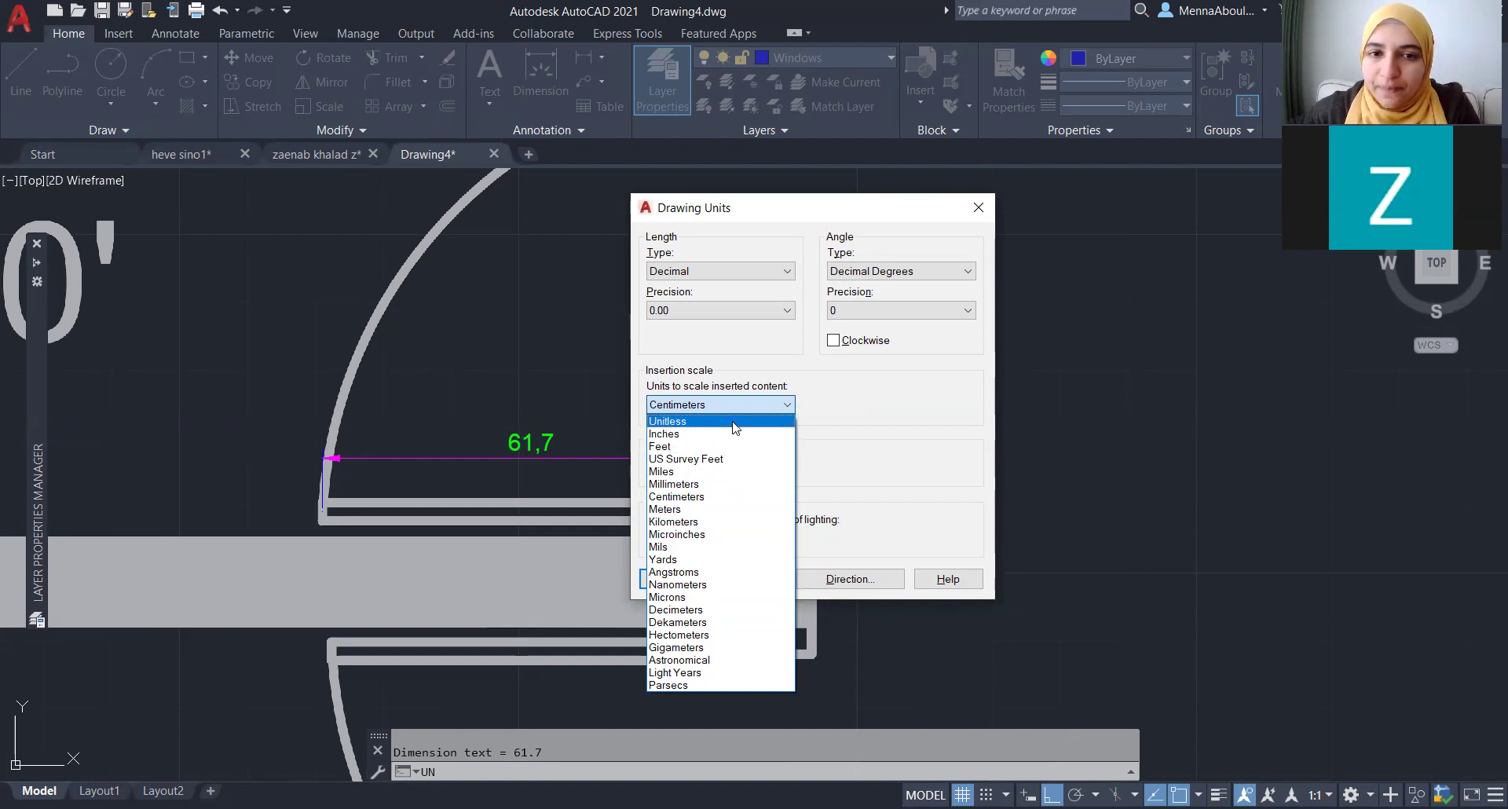
click(883, 454)
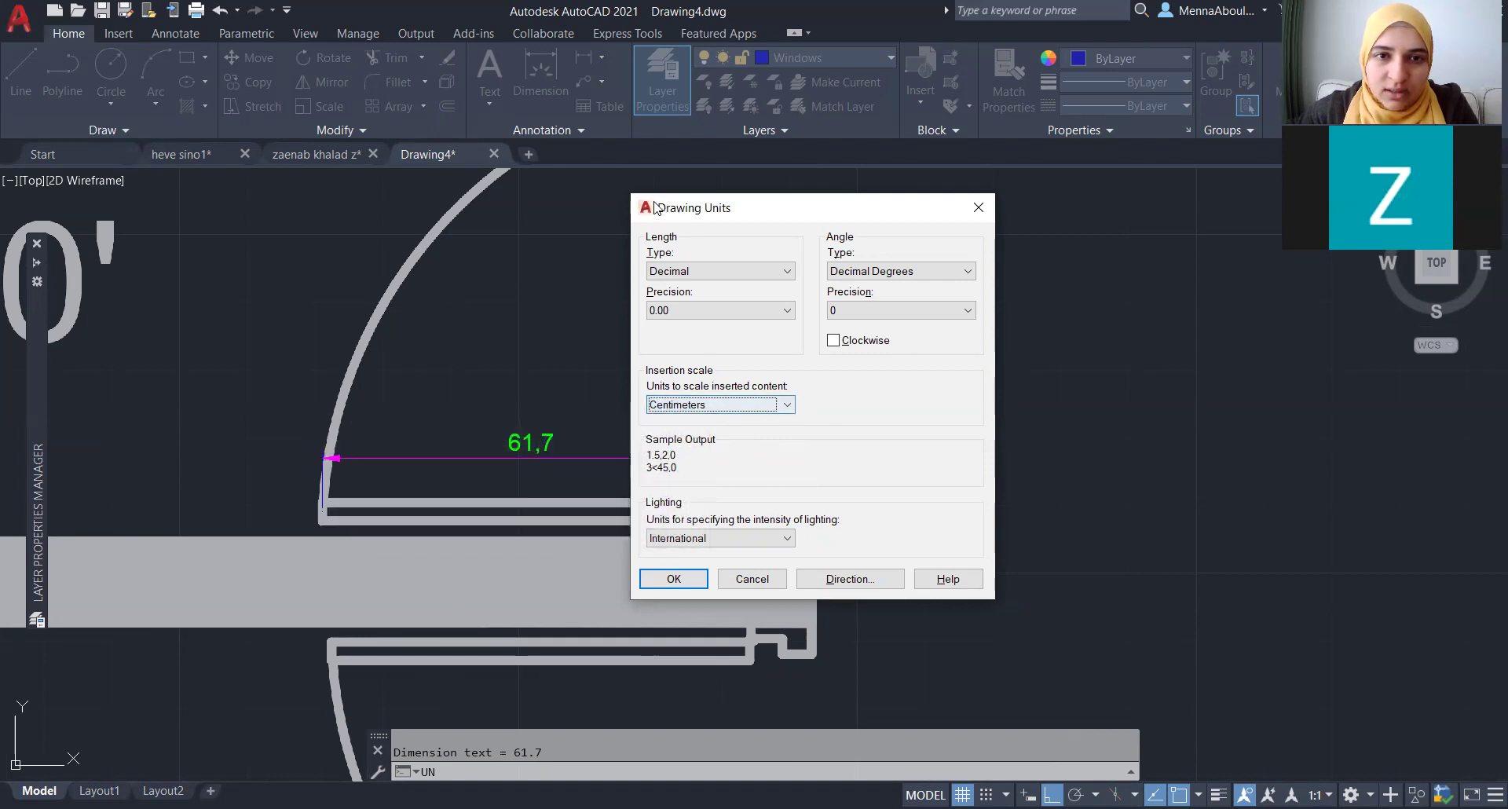
click(691, 408)
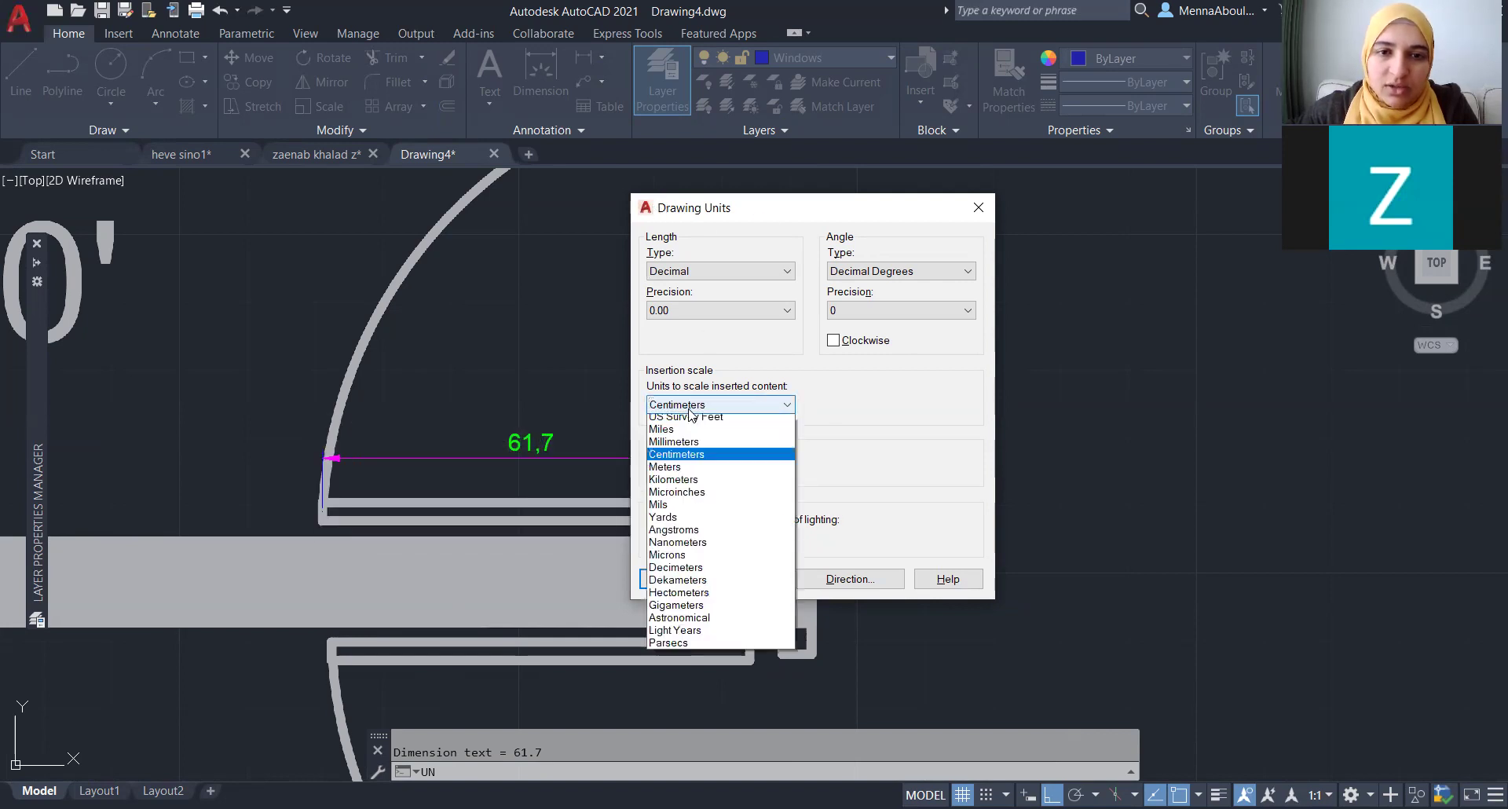
click(690, 410)
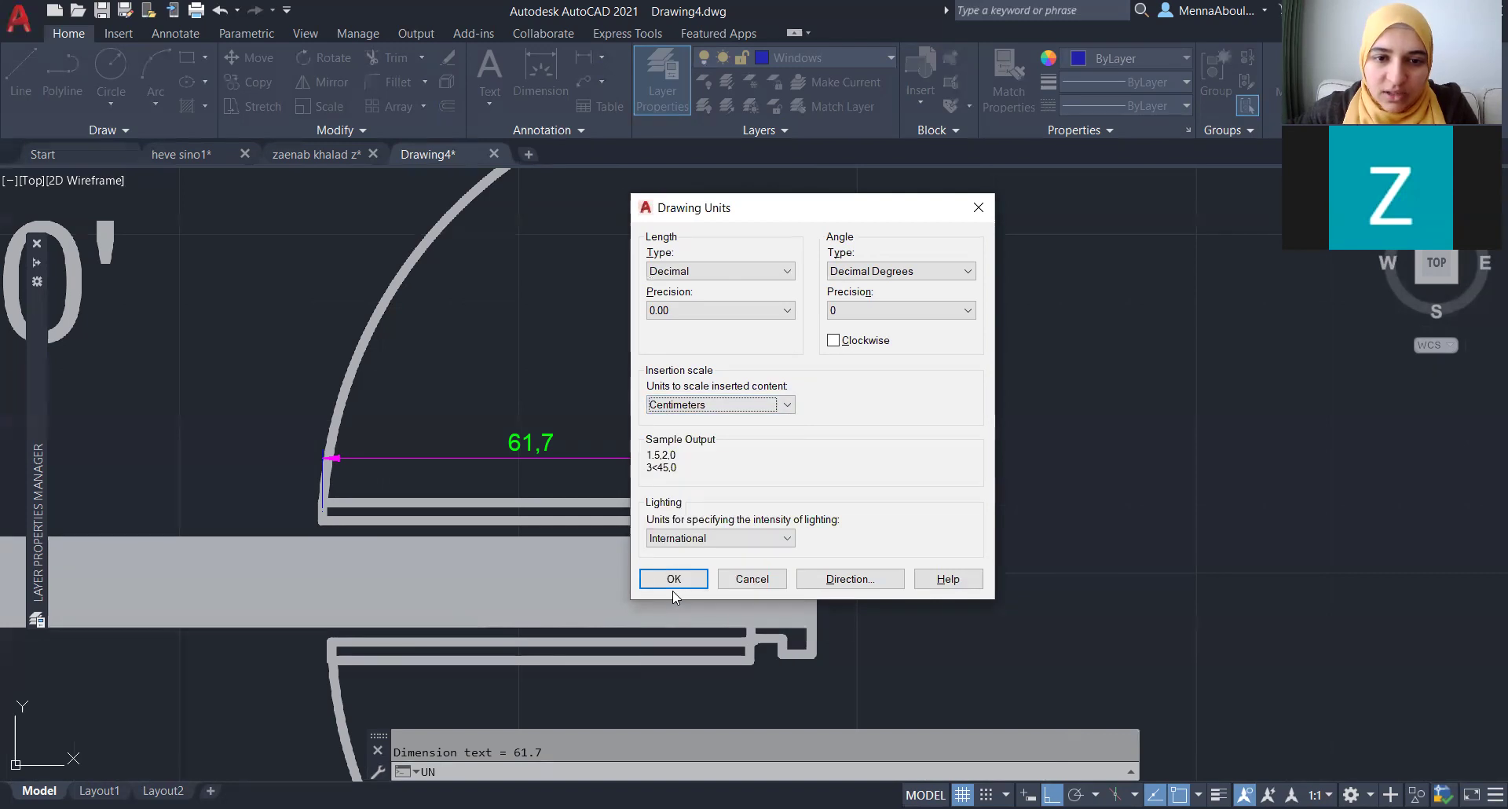
- Accept the Drawing Units settings and zoom to the bedroom doorway
click(674, 579)
scroll(597, 471, down, 5)
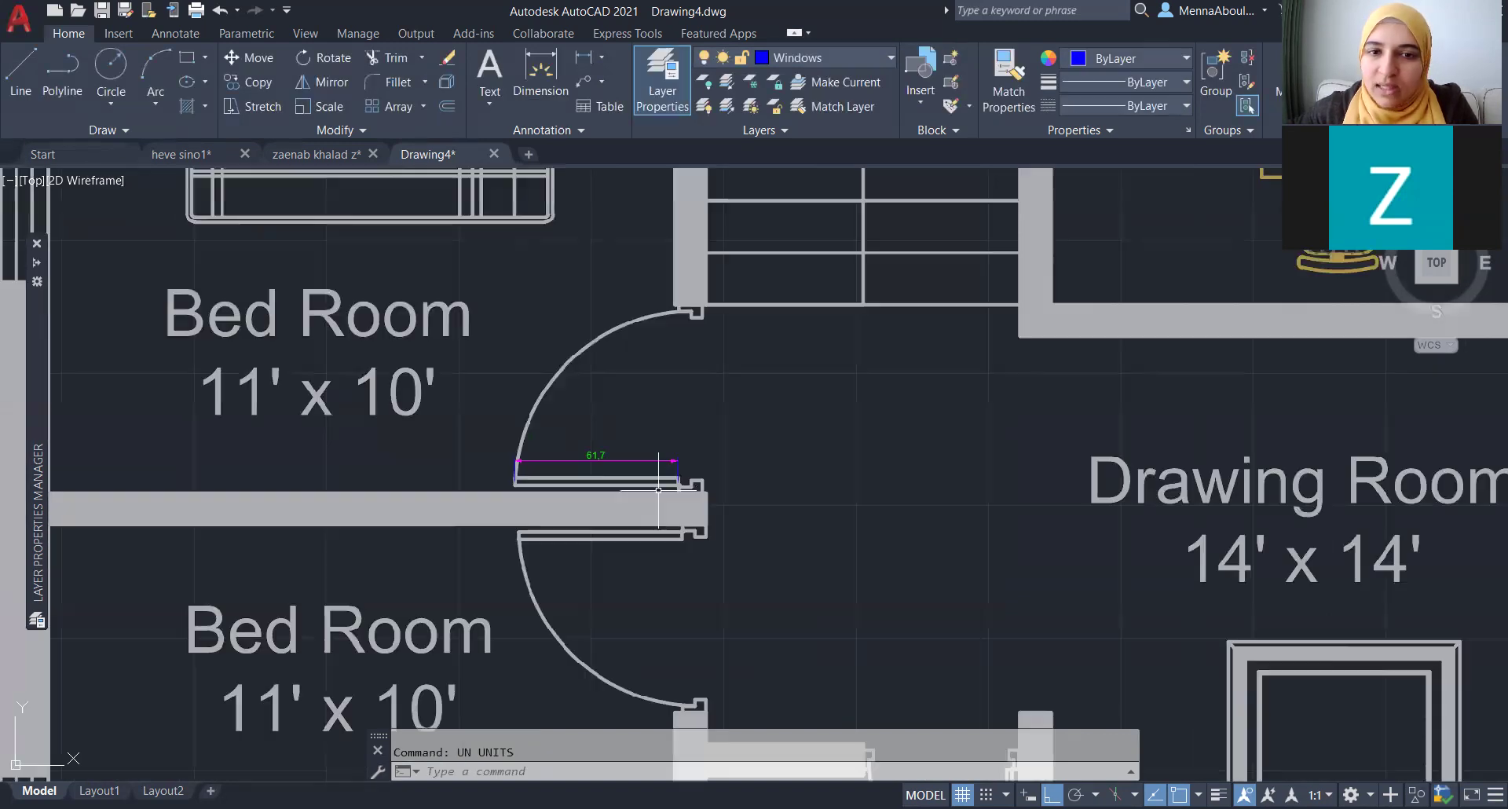
scroll(498, 440, up, 5)
scroll(516, 481, up, 2)
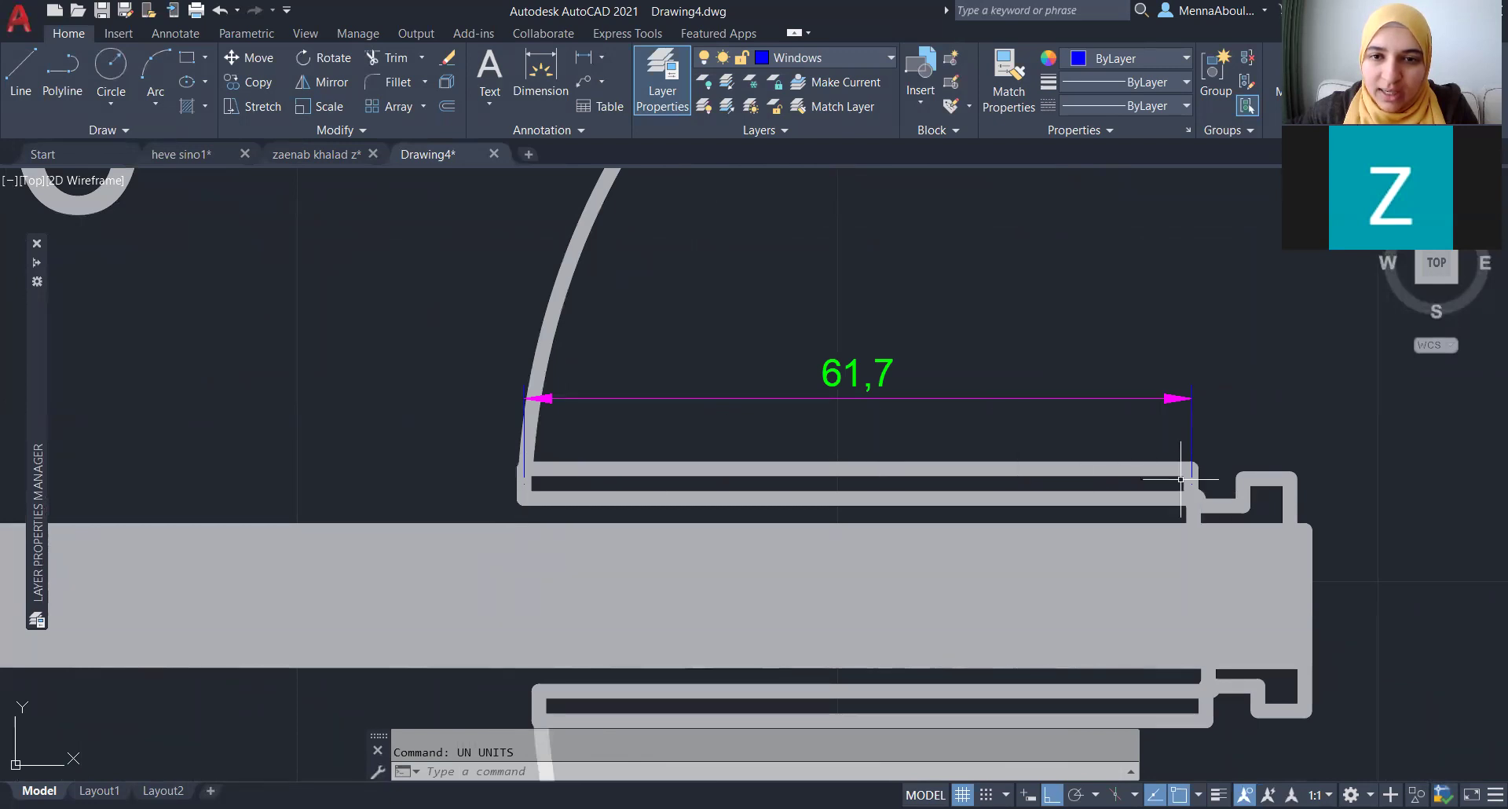
scroll(647, 475, down, 2)
scroll(601, 465, down, 2)
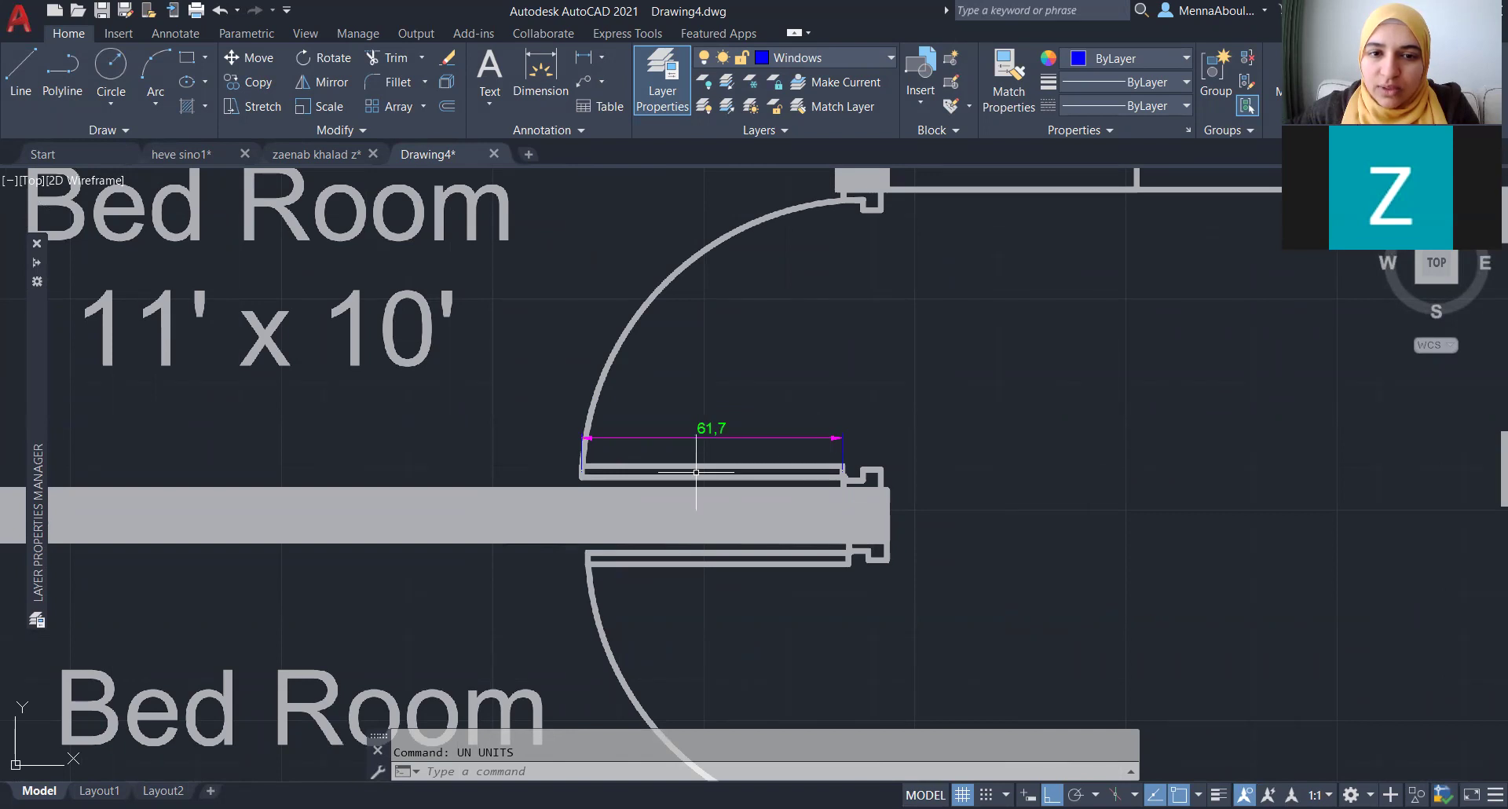
scroll(575, 464, down, 2)
scroll(601, 456, down, 2)
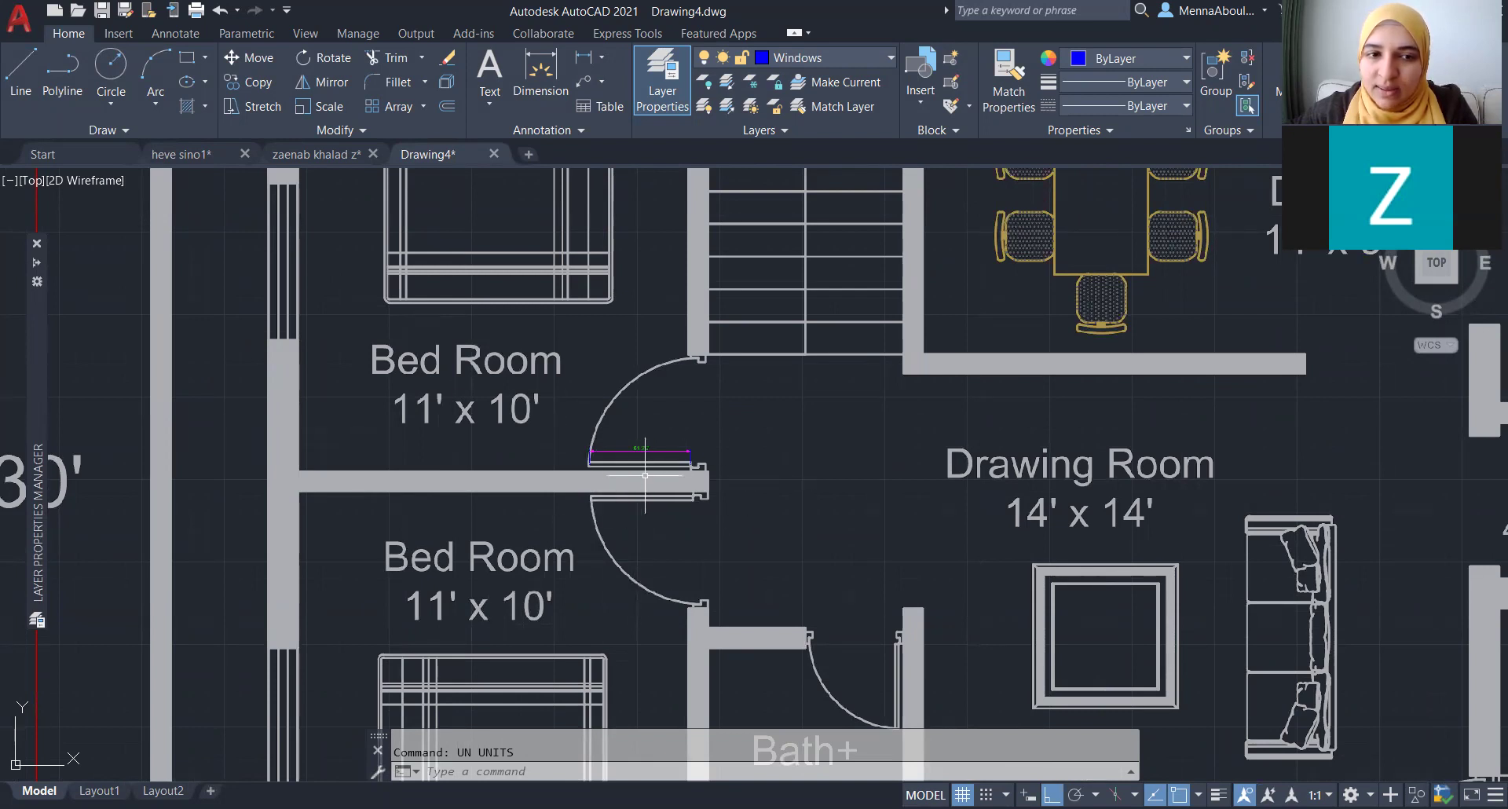
scroll(520, 471, down, 4)
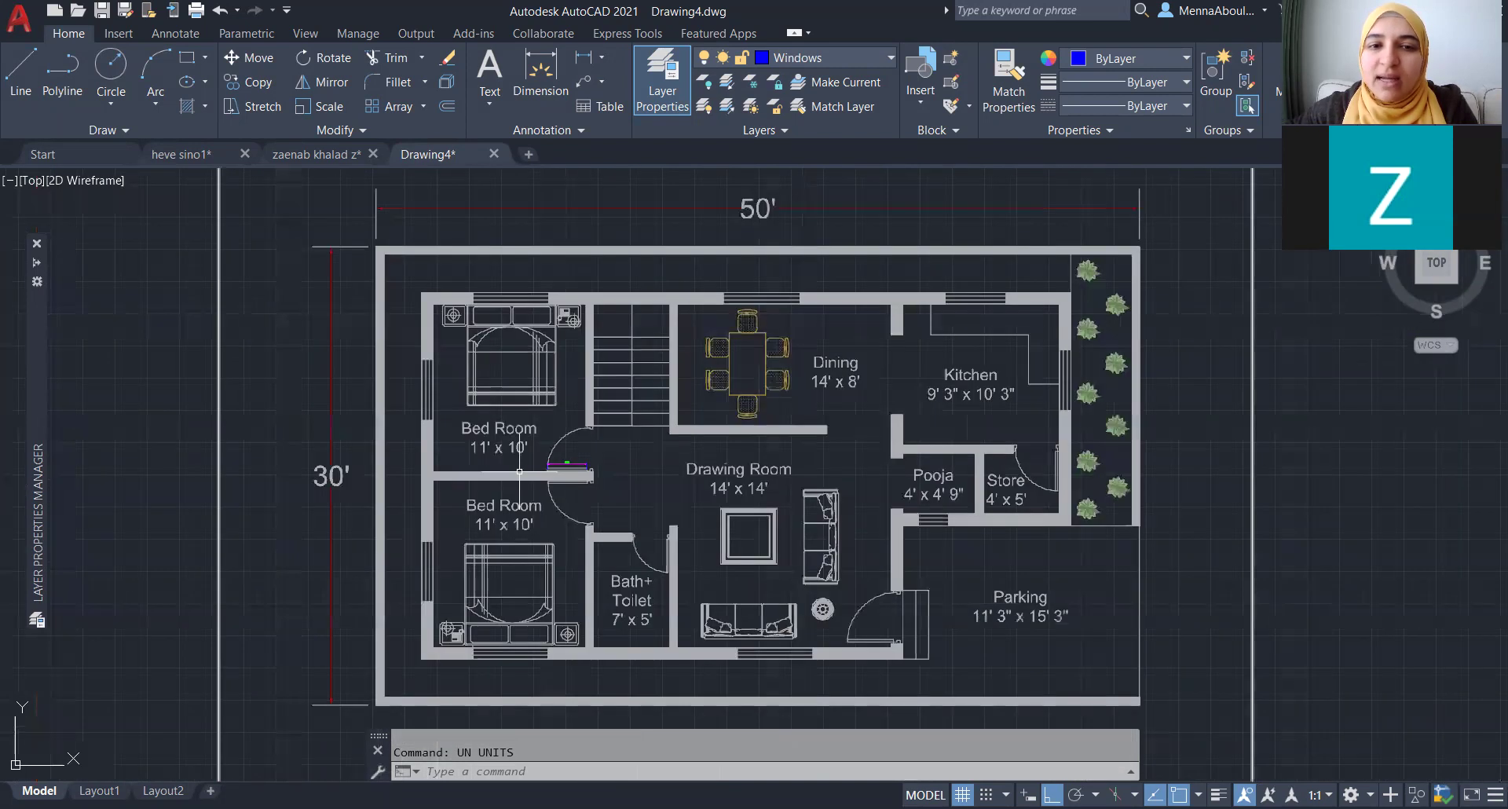
scroll(593, 476, up, 3)
scroll(630, 499, up, 3)
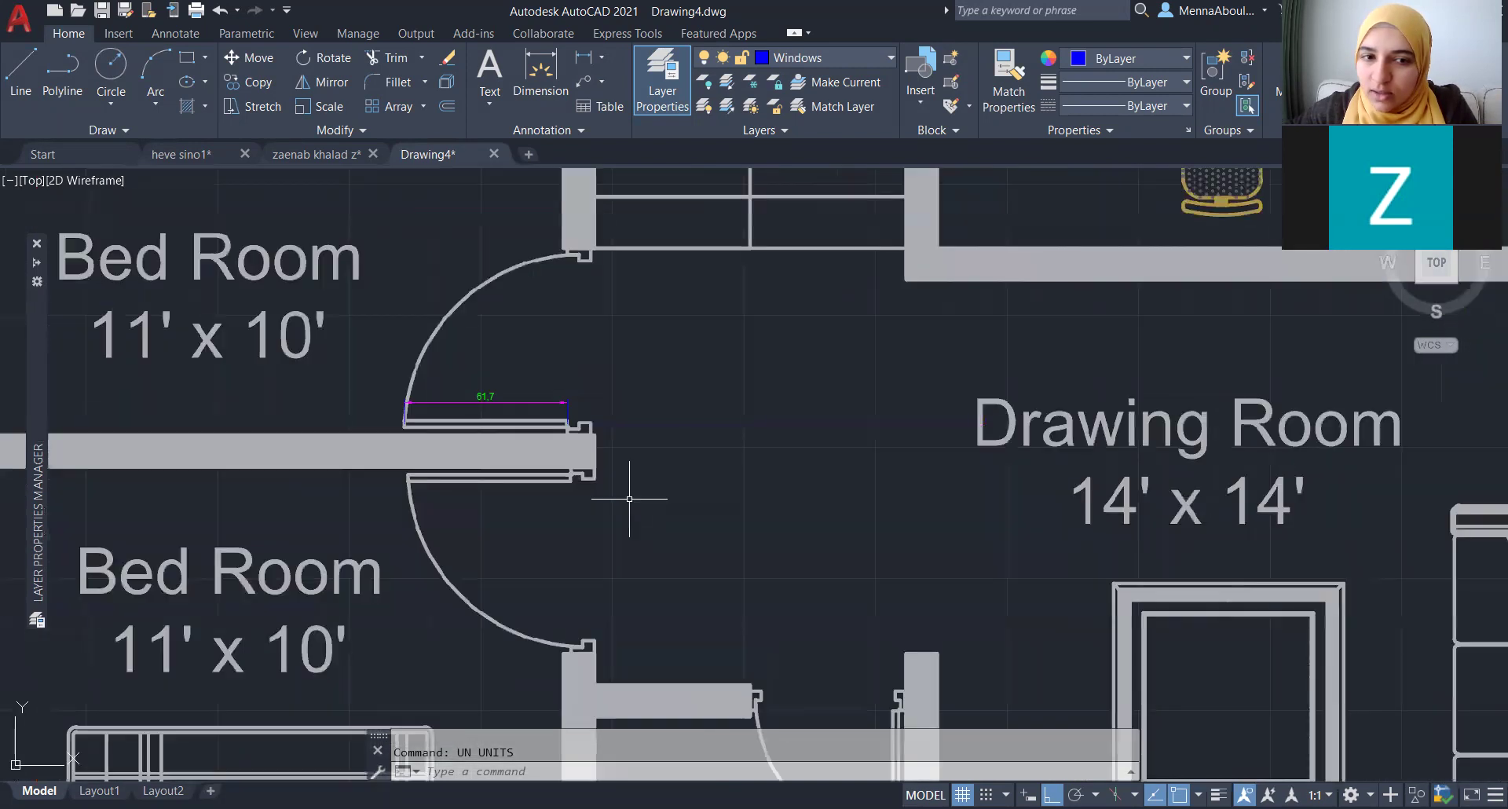
- Crossing-select the 61,7 door dimension and the rectangle framing the floor plan
click(648, 554)
click(456, 369)
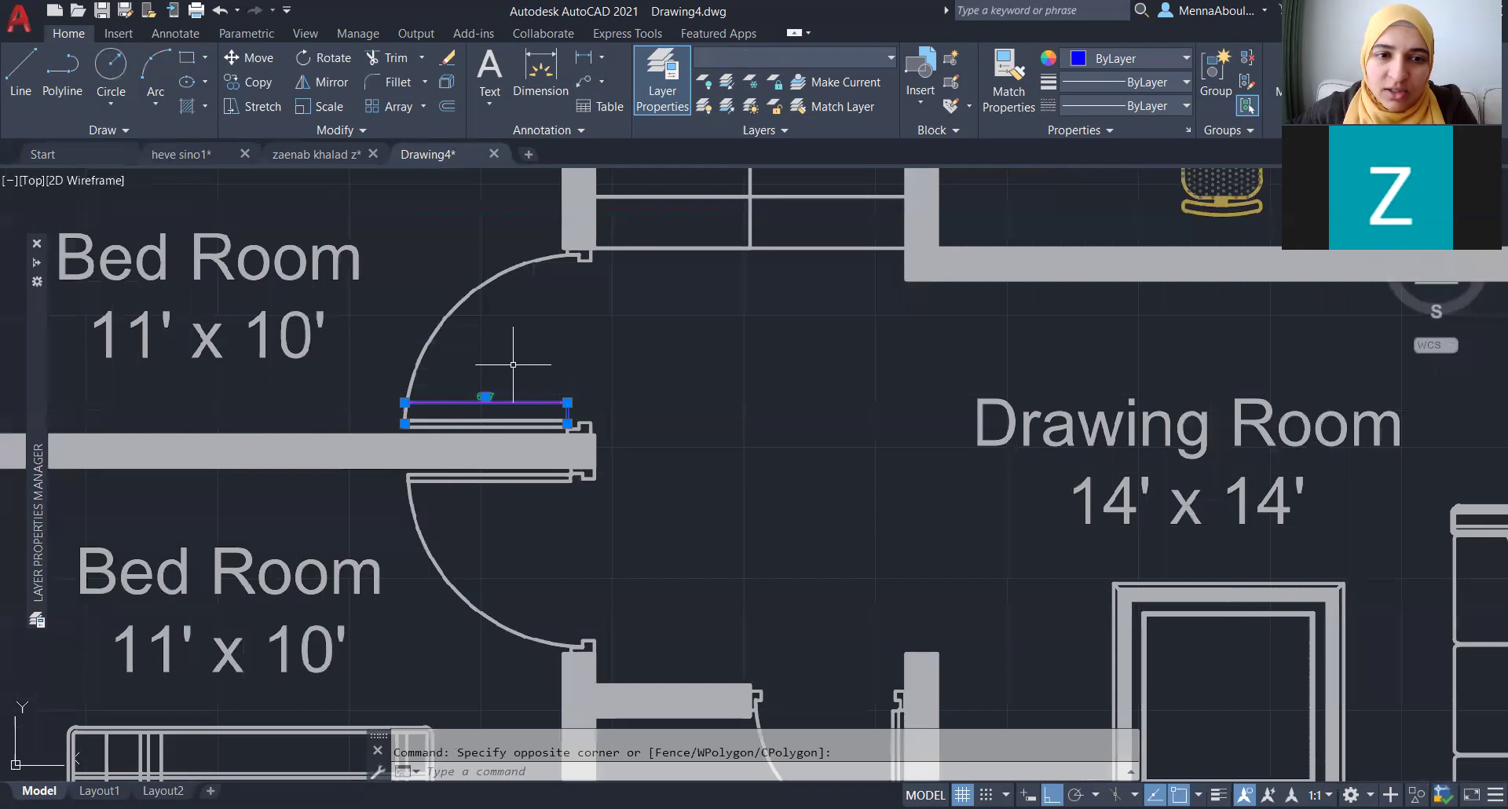
scroll(513, 365, up, 4)
click(559, 360)
click(447, 478)
scroll(488, 360, down, 4)
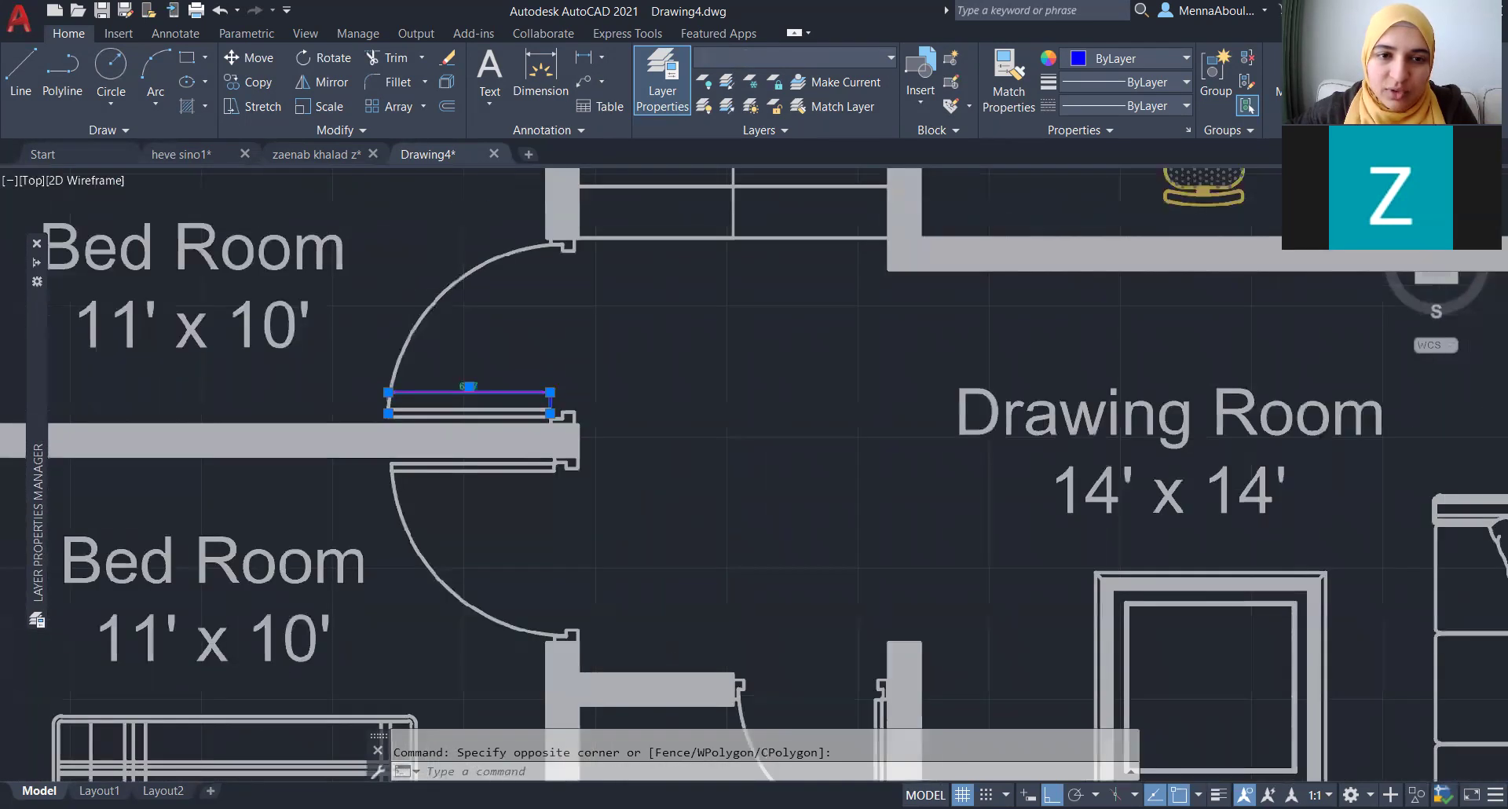
scroll(468, 386, down, 4)
scroll(506, 428, down, 2)
click(978, 649)
click(787, 431)
click(954, 664)
click(764, 414)
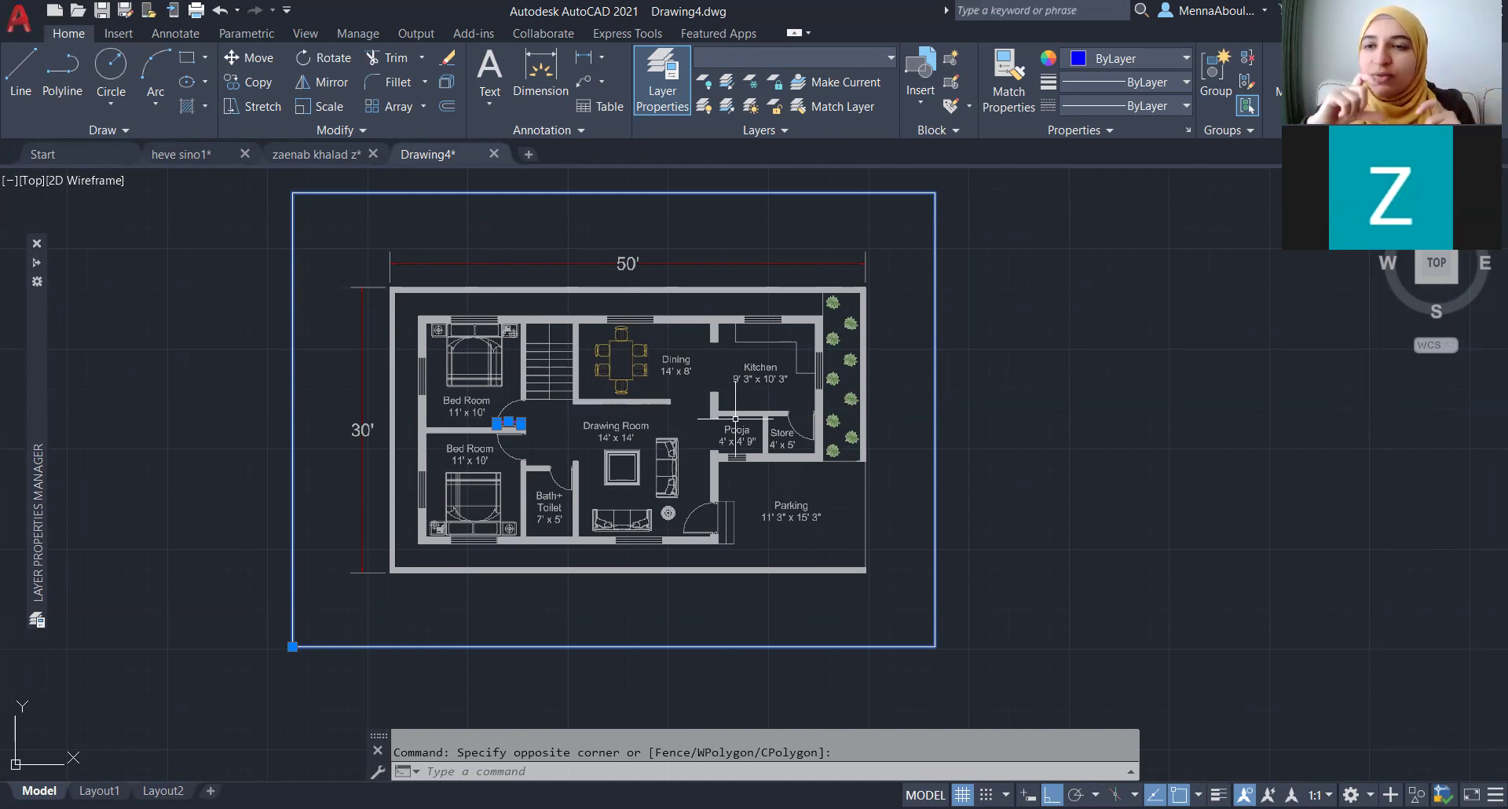
mouse_move(712, 408)
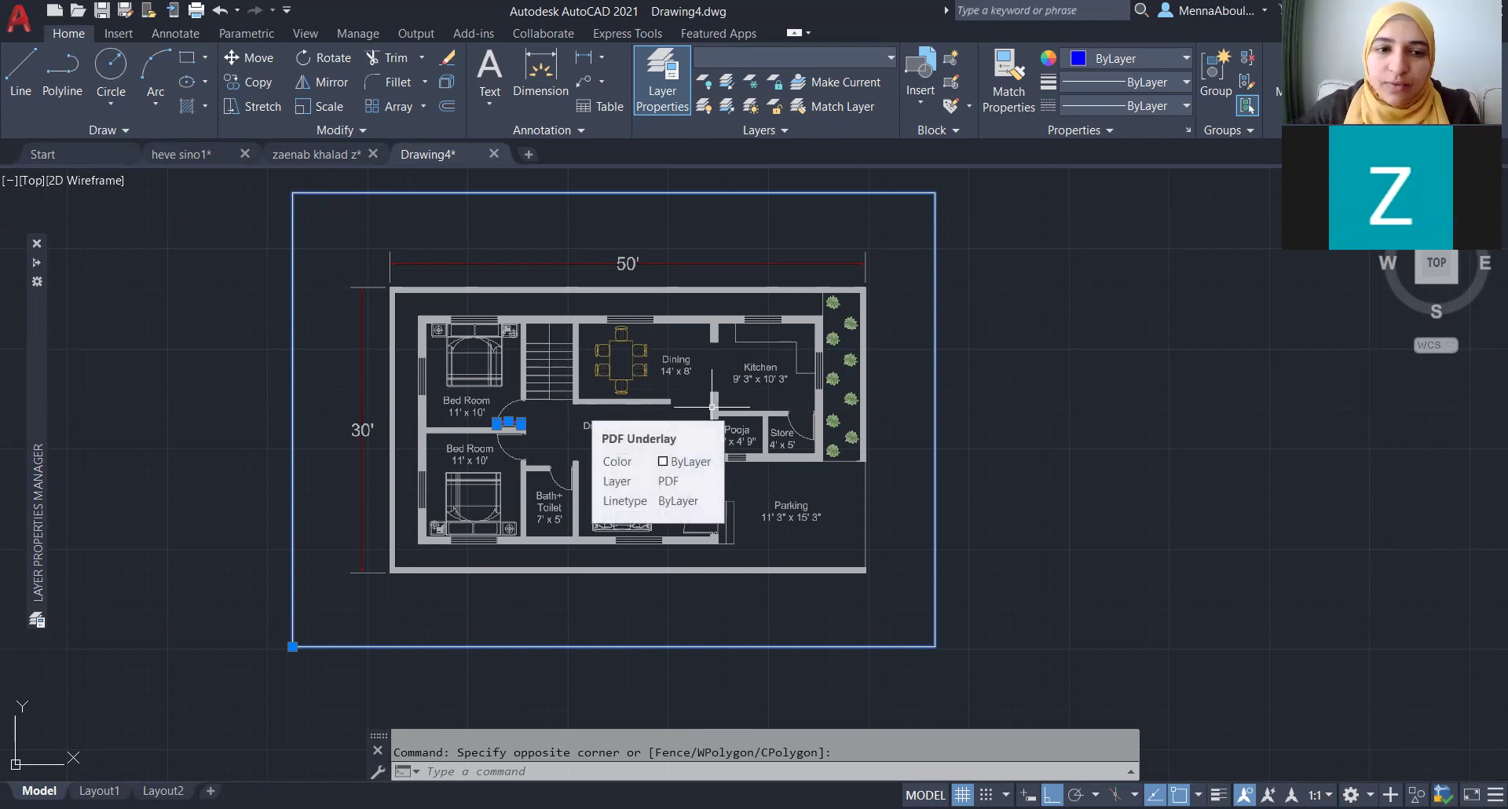
- Test crossing selections of the outer frame and the PDF underlay, cancelling each
scroll(466, 416, up, 4)
scroll(465, 355, down, 3)
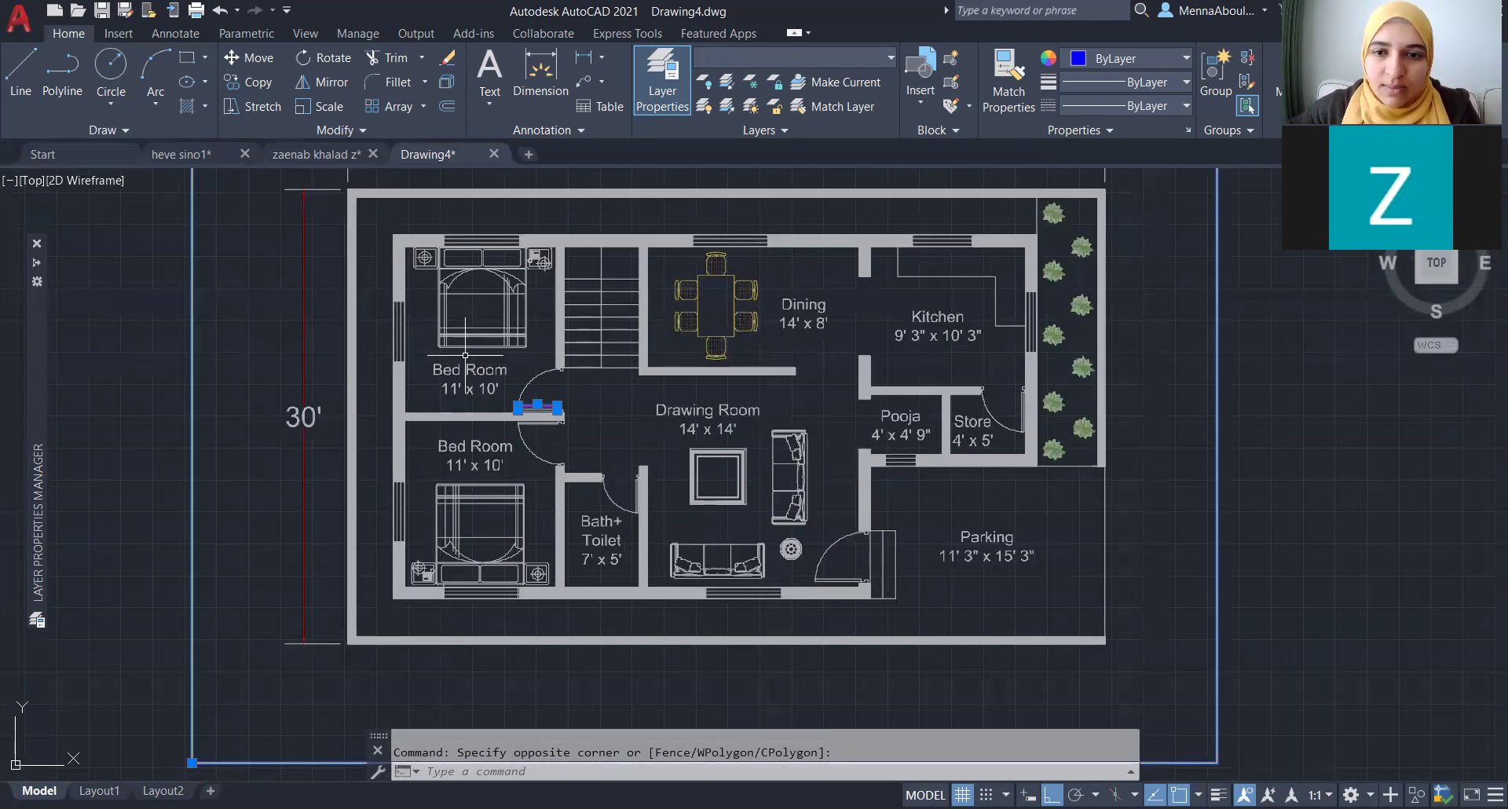
scroll(401, 401, down, 6)
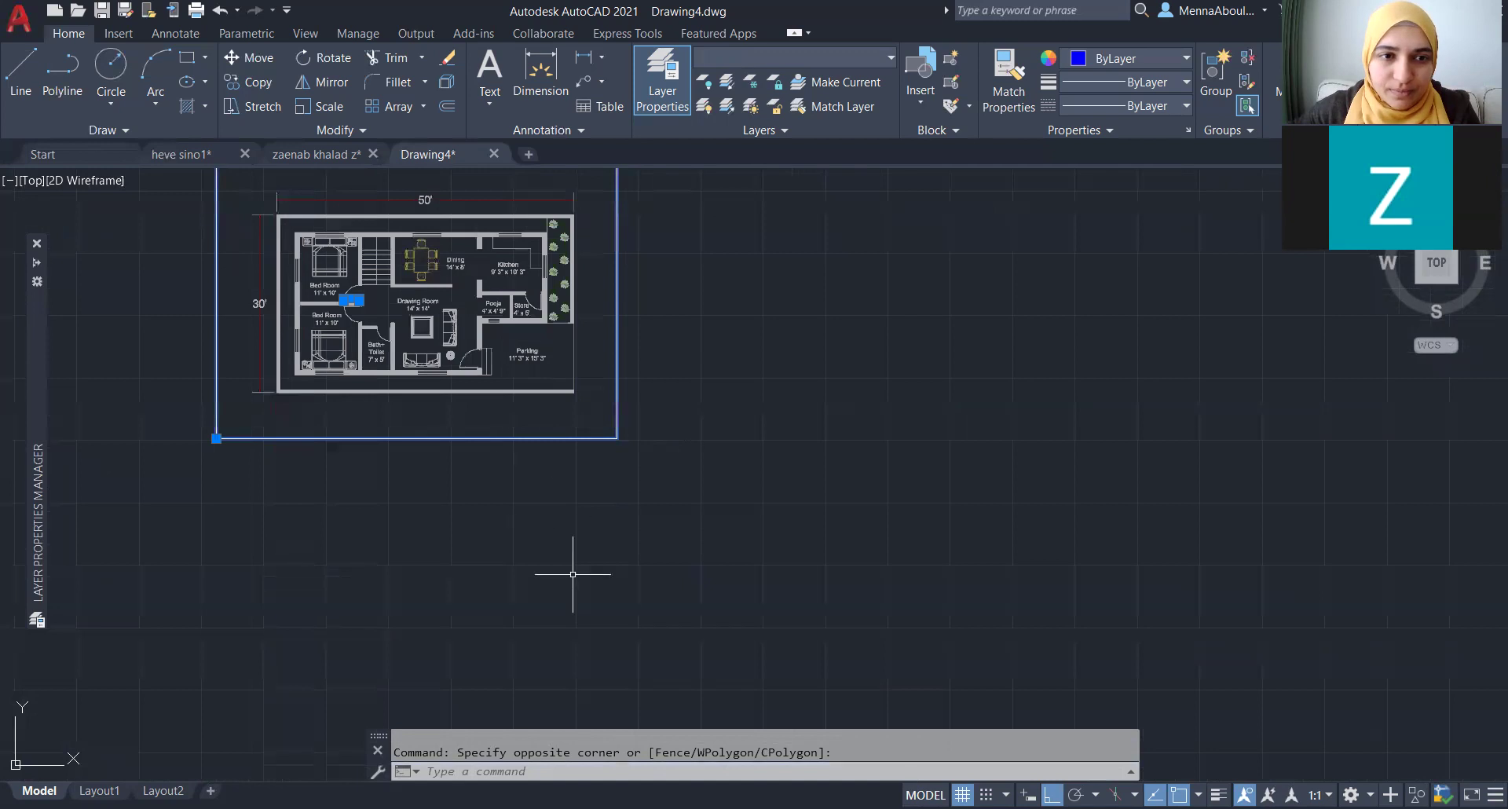
key(Escape)
click(697, 564)
click(289, 246)
scroll(581, 528, up, 2)
key(Escape)
click(650, 490)
click(603, 468)
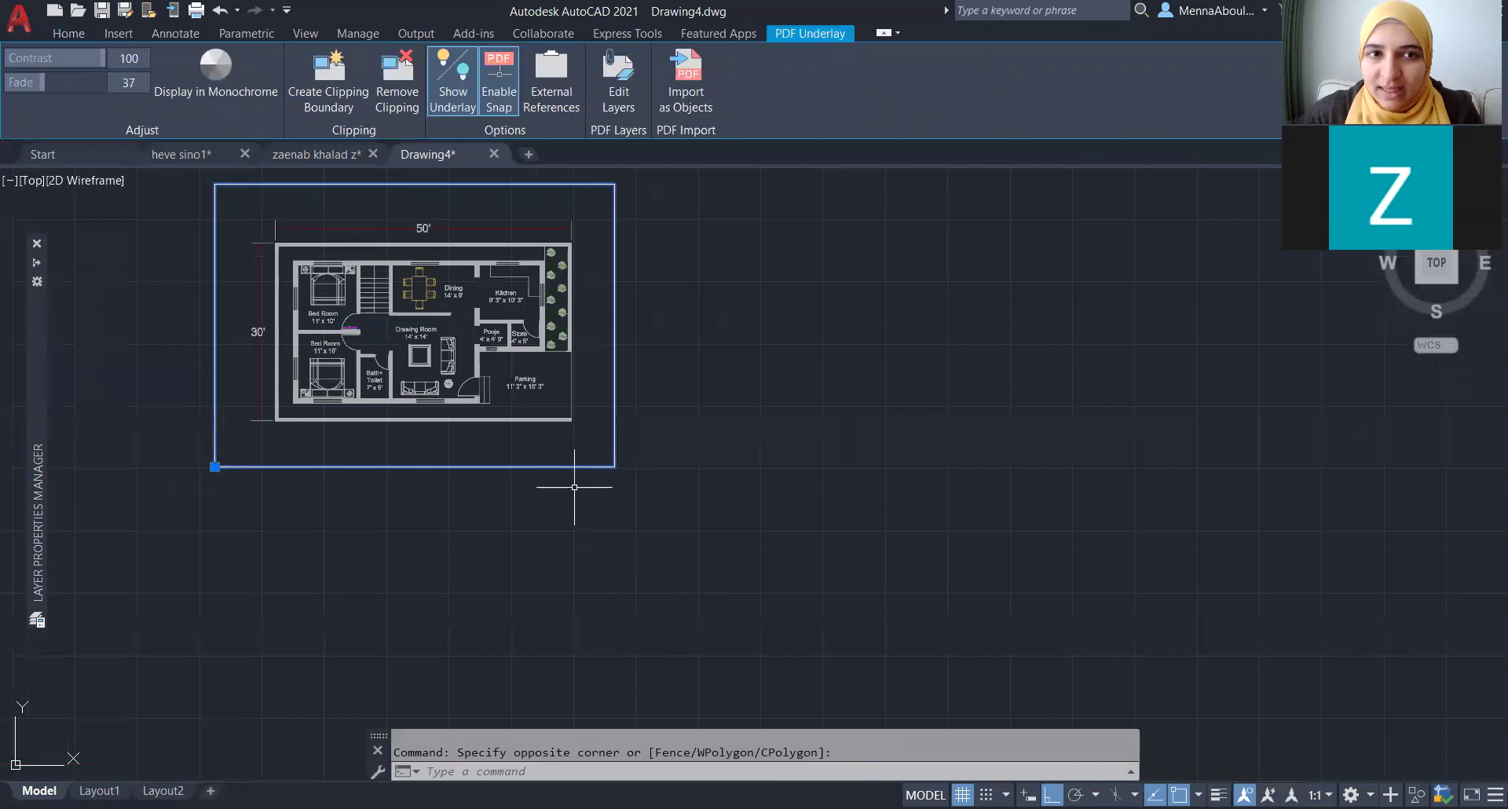
key(Escape)
- Reselect the outer frame and 61,7 door dimension, then zoom in on the dimension
click(677, 532)
click(289, 276)
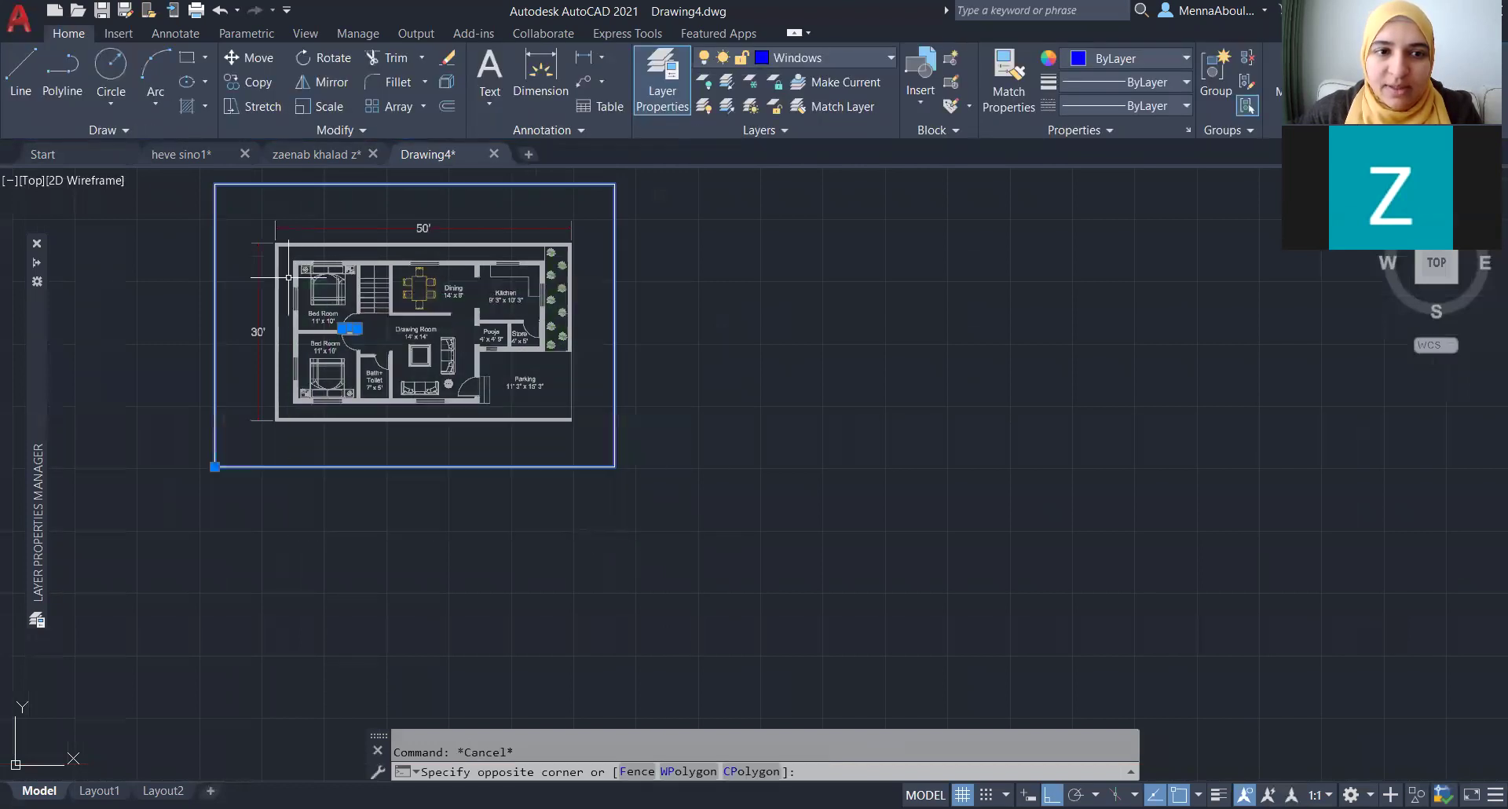
scroll(369, 355, up, 3)
scroll(345, 353, up, 3)
scroll(437, 354, up, 2)
scroll(438, 338, down, 5)
scroll(408, 314, up, 4)
scroll(371, 268, up, 4)
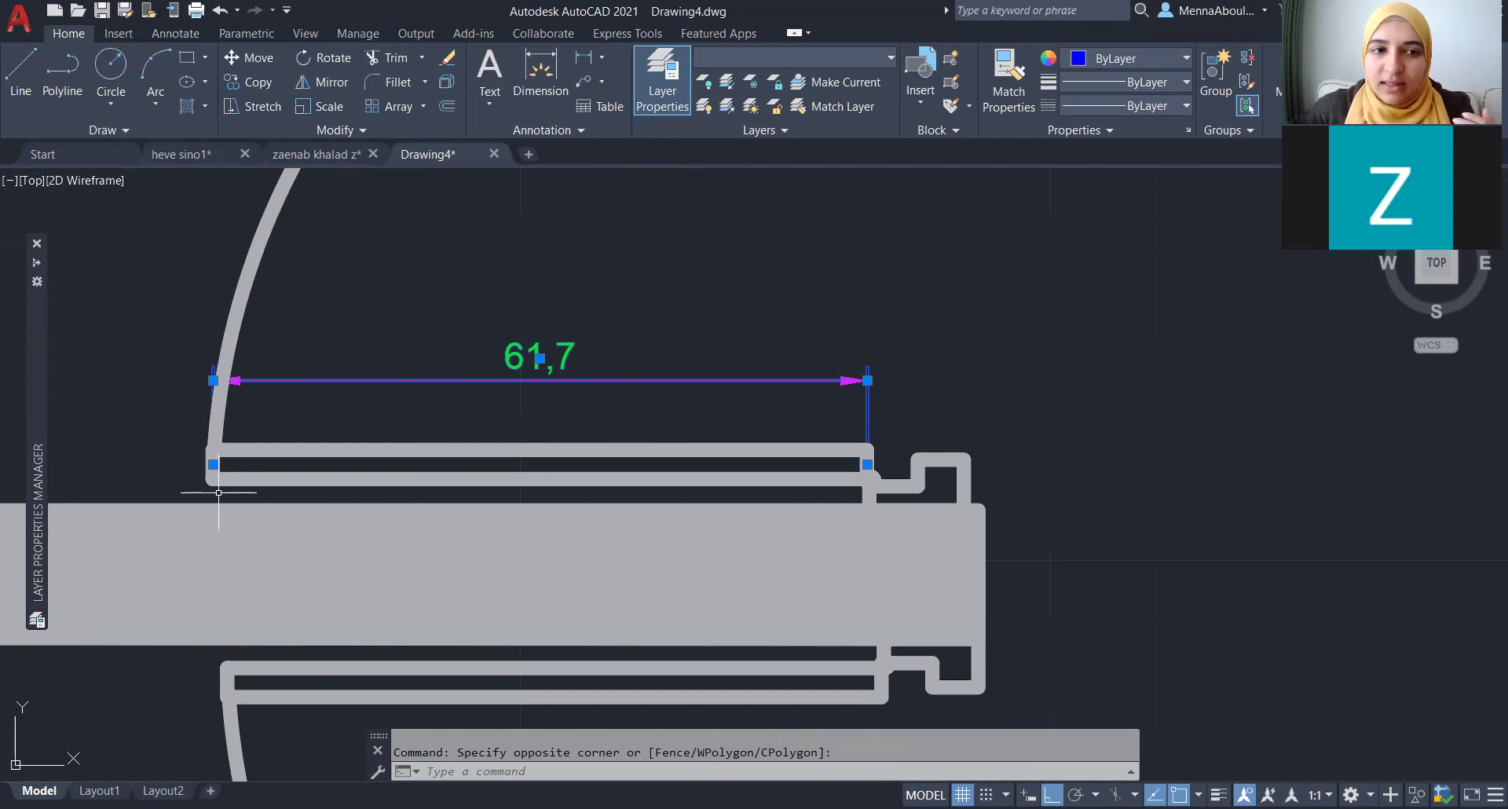
- Undo the grip stretch on the bedroom door dimension so it reads 61,7 again
click(213, 465)
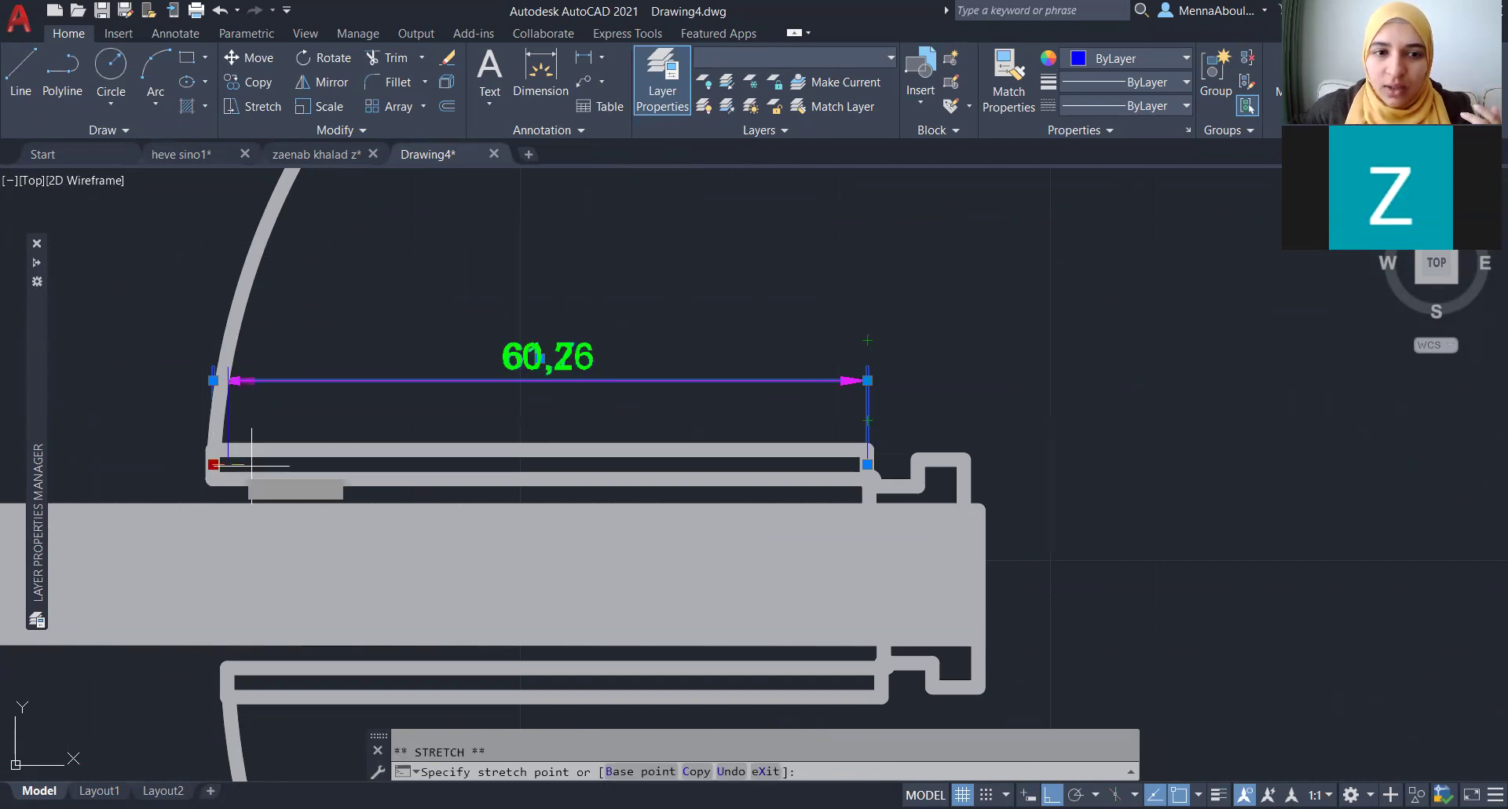
click(539, 450)
key(Escape)
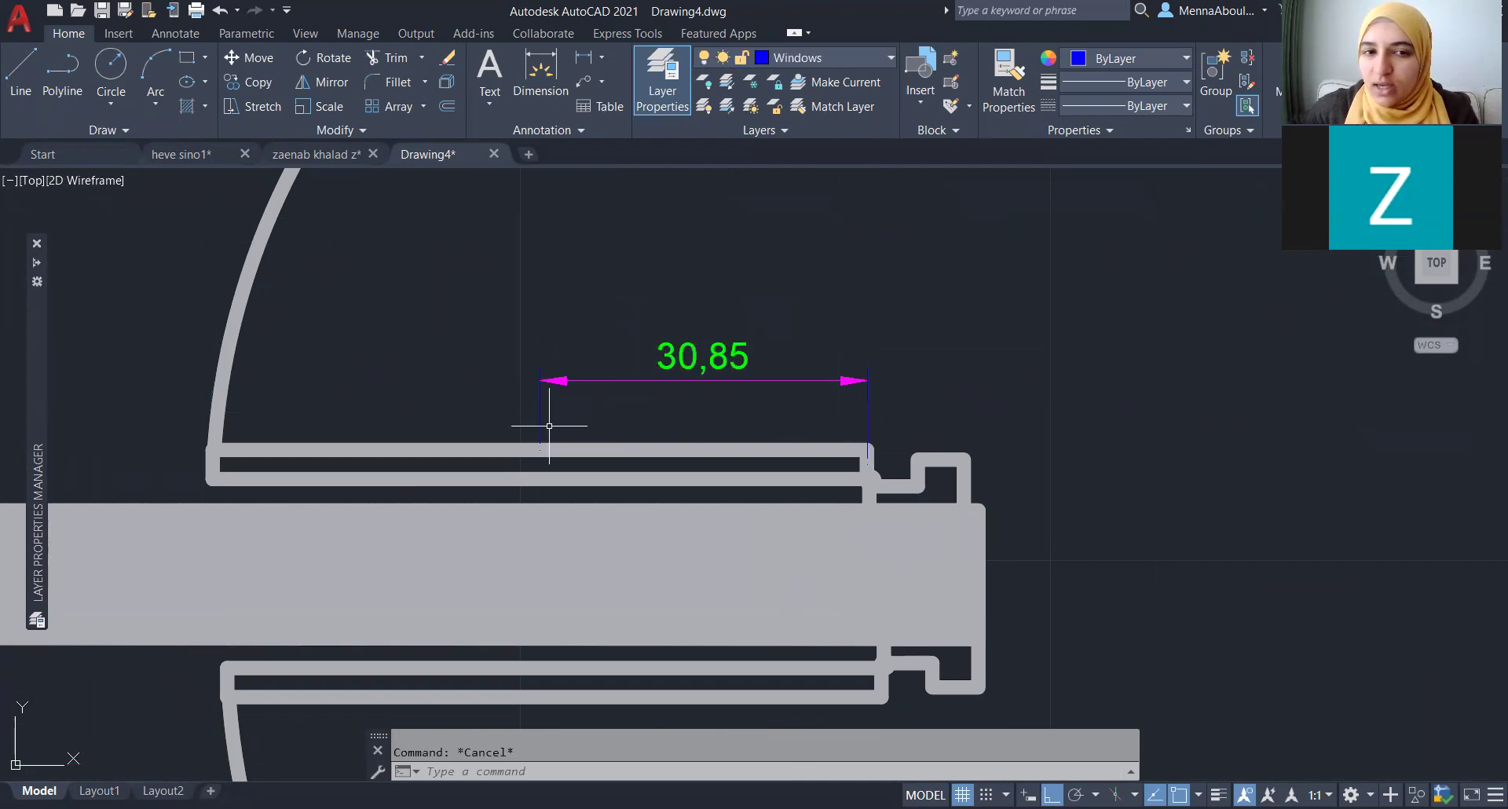
key(ctrl+z)
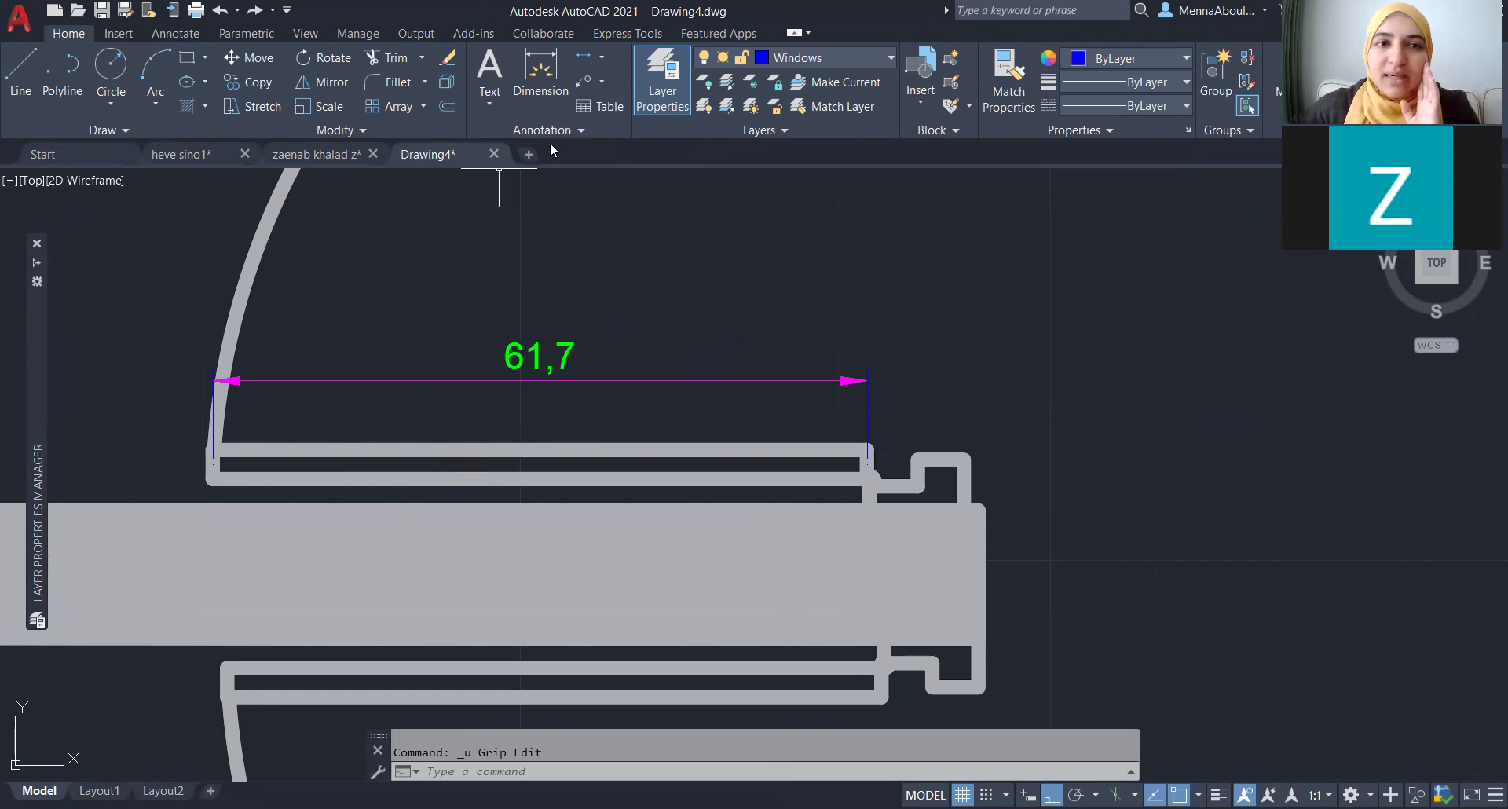
scroll(632, 381, down, 6)
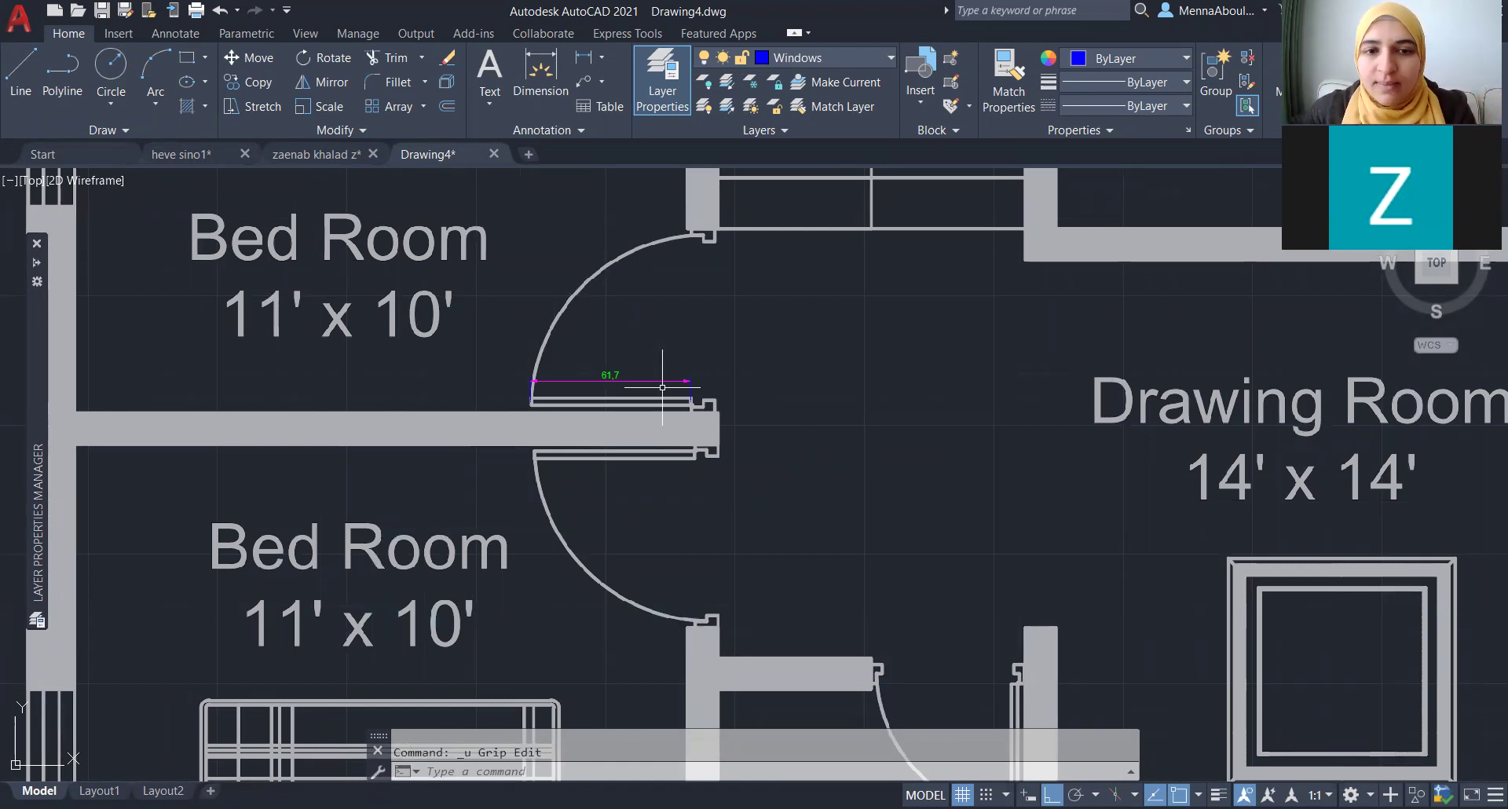
scroll(783, 487, down, 10)
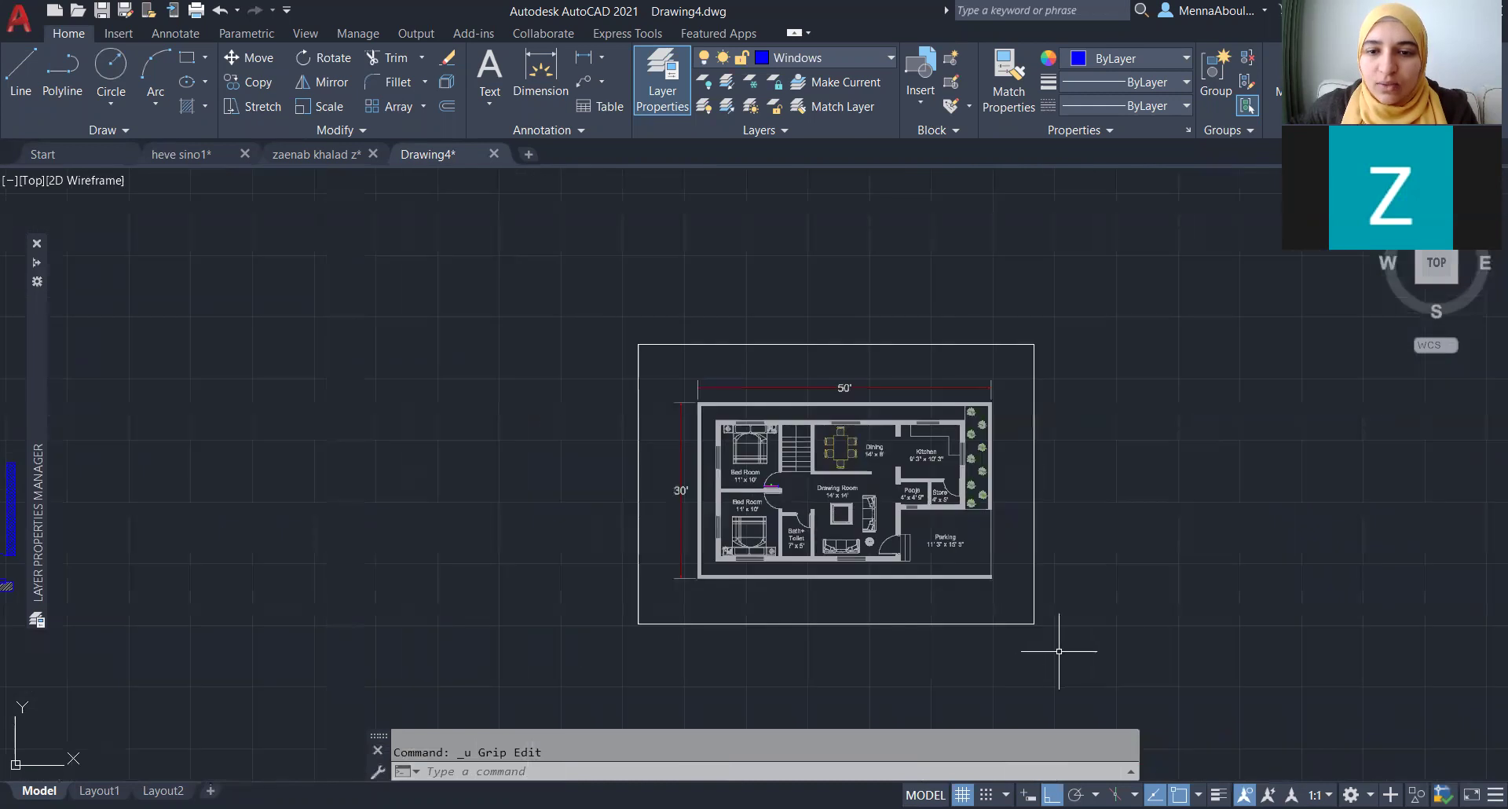
- Select the floor-plan frame and start scaling it from its lower-left corner
click(1059, 651)
click(605, 258)
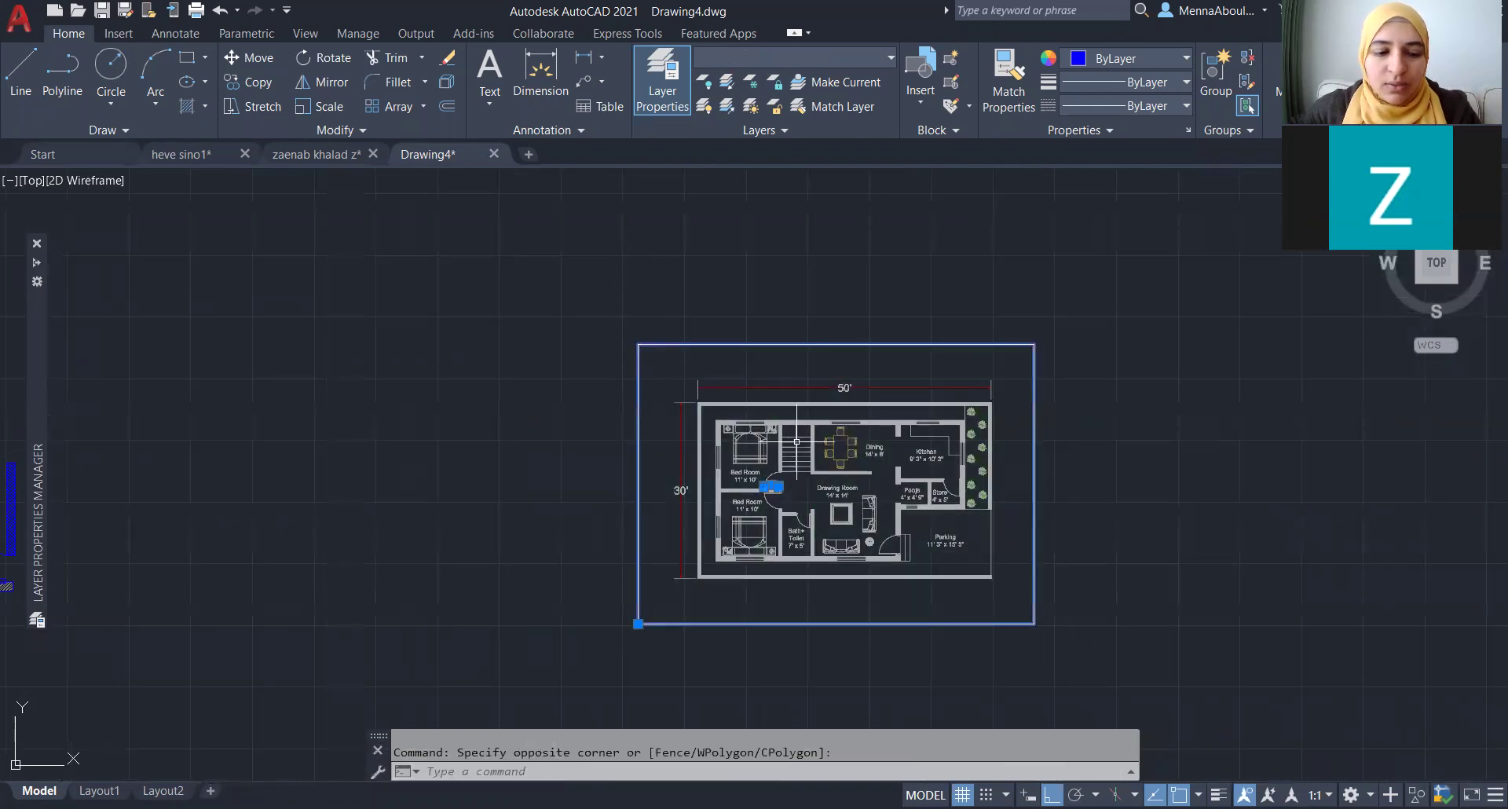
text(sc)
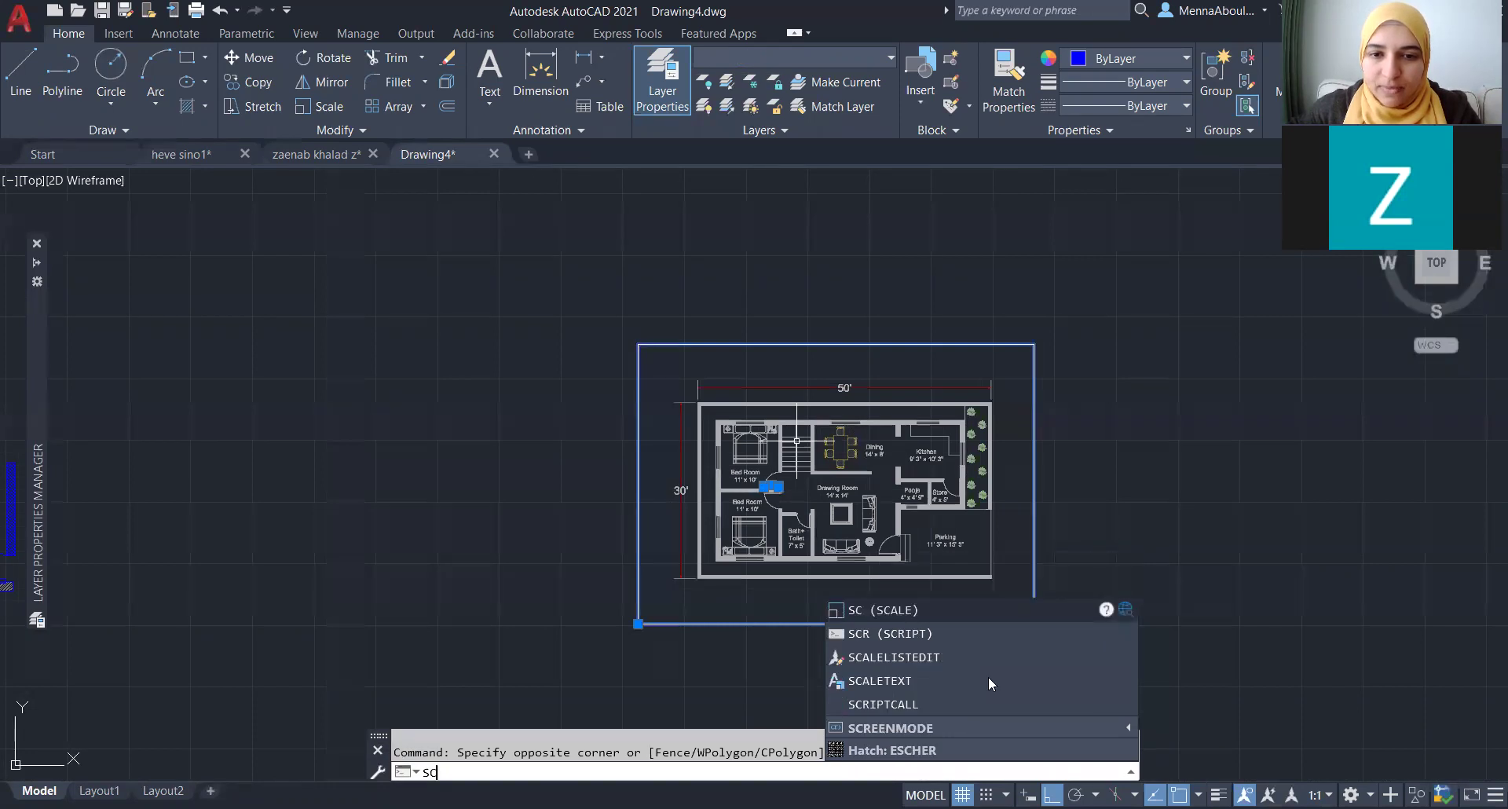
click(888, 611)
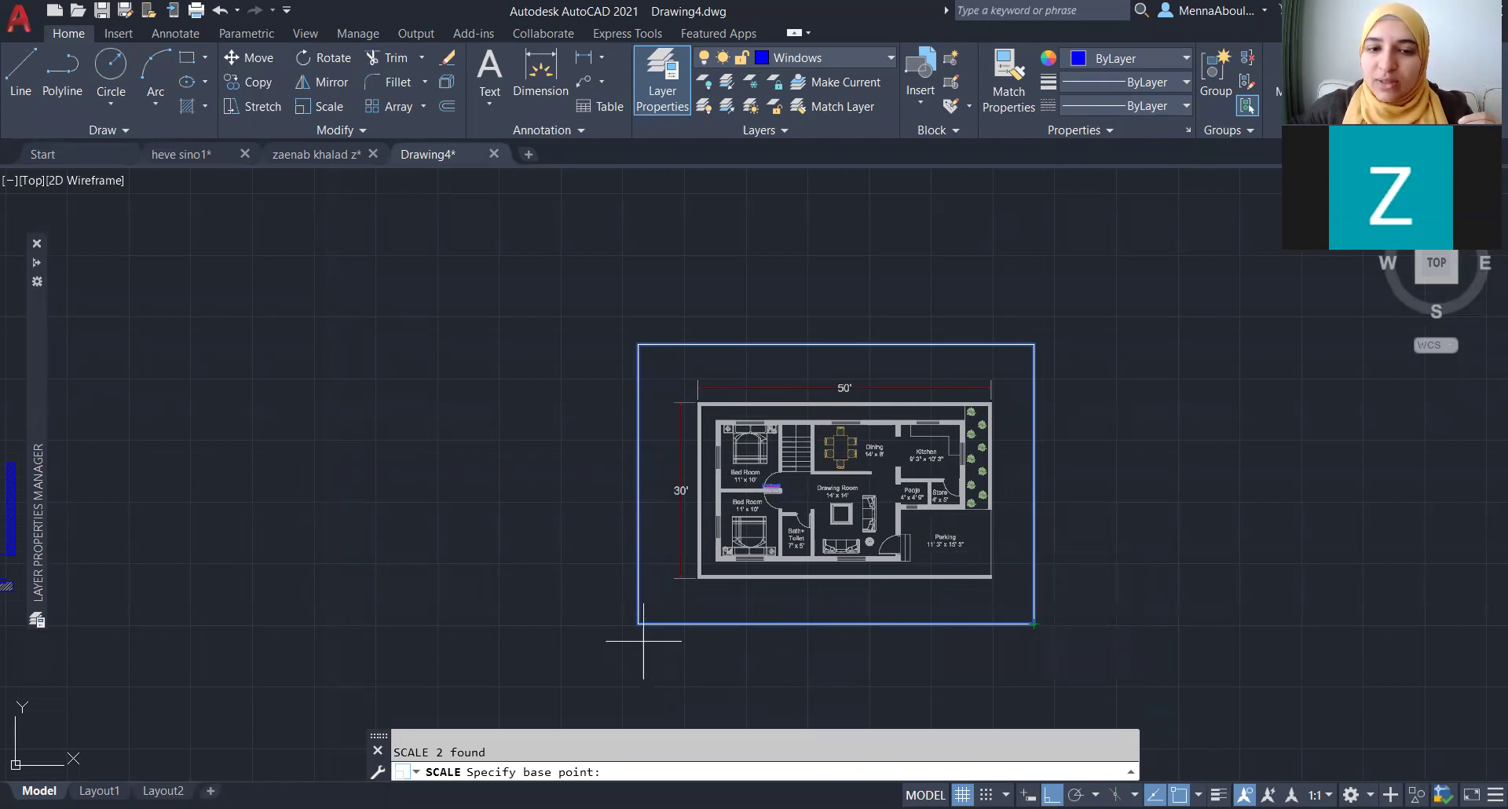
click(638, 623)
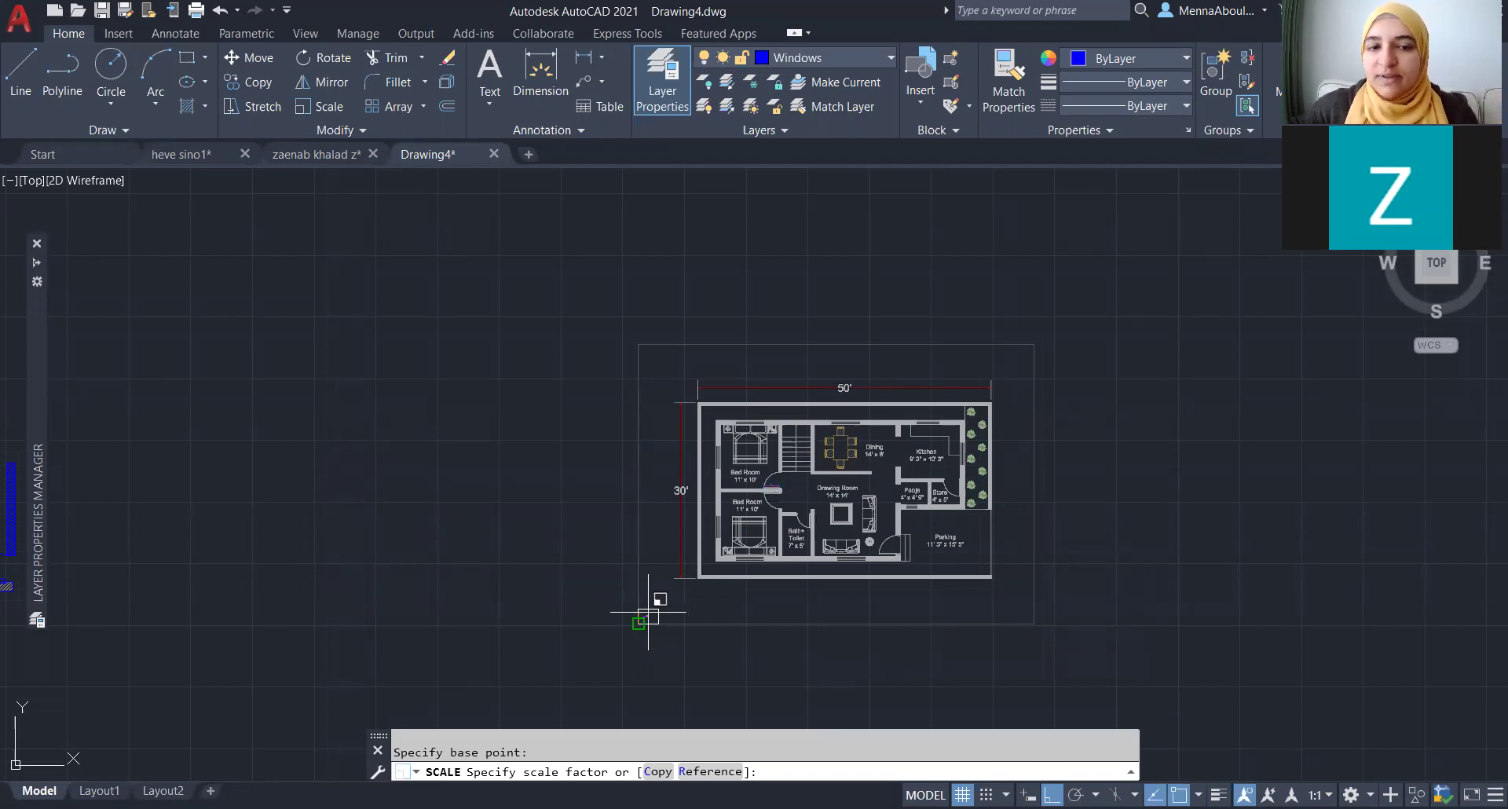
- Cancel the scale, select the PDF underlay and start ROTATE with RO
key(Escape)
click(635, 611)
text(ro)
key(Return)
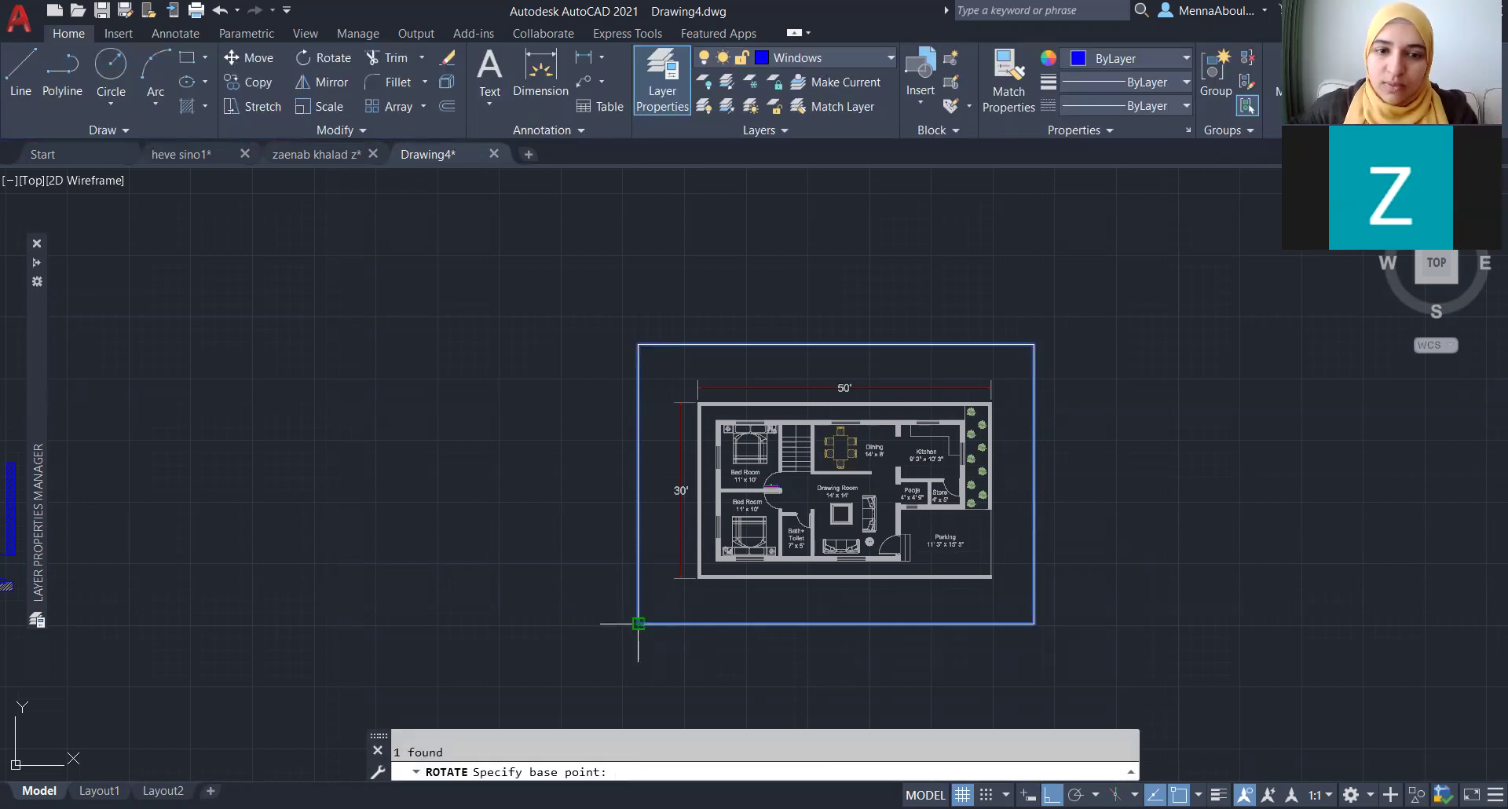
click(638, 623)
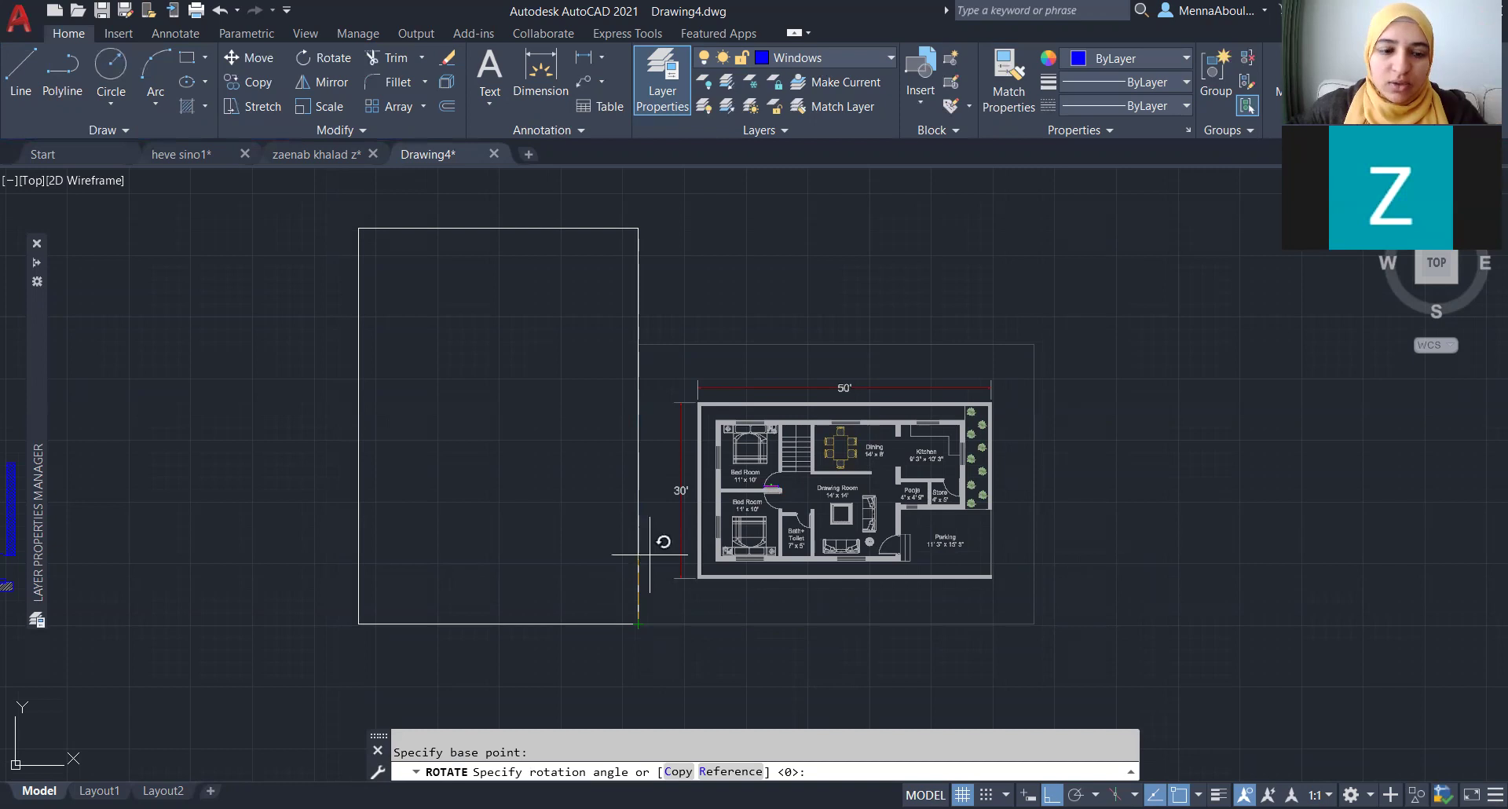
key(F8)
scroll(987, 605, down, 5)
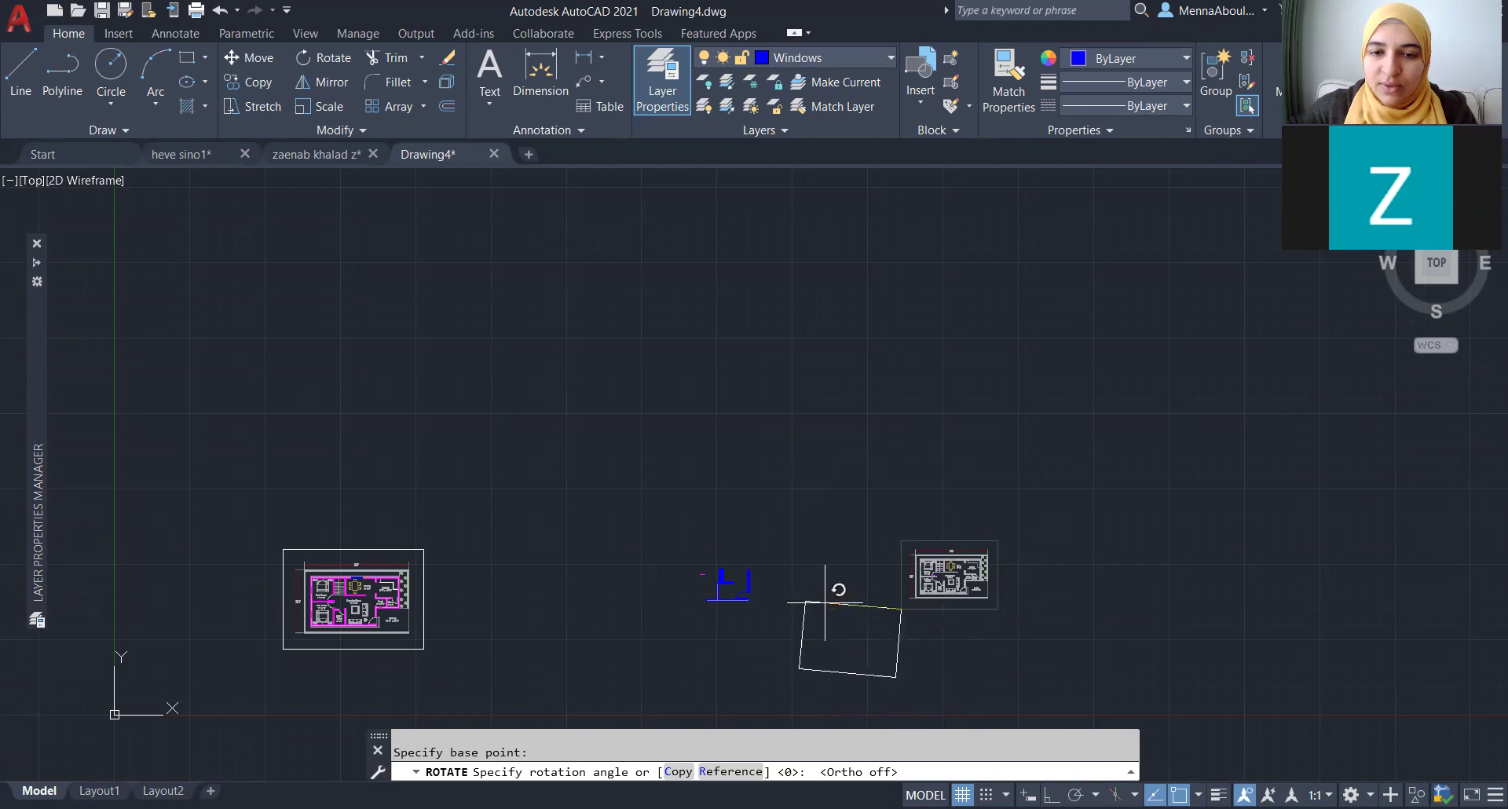
scroll(935, 611, up, 5)
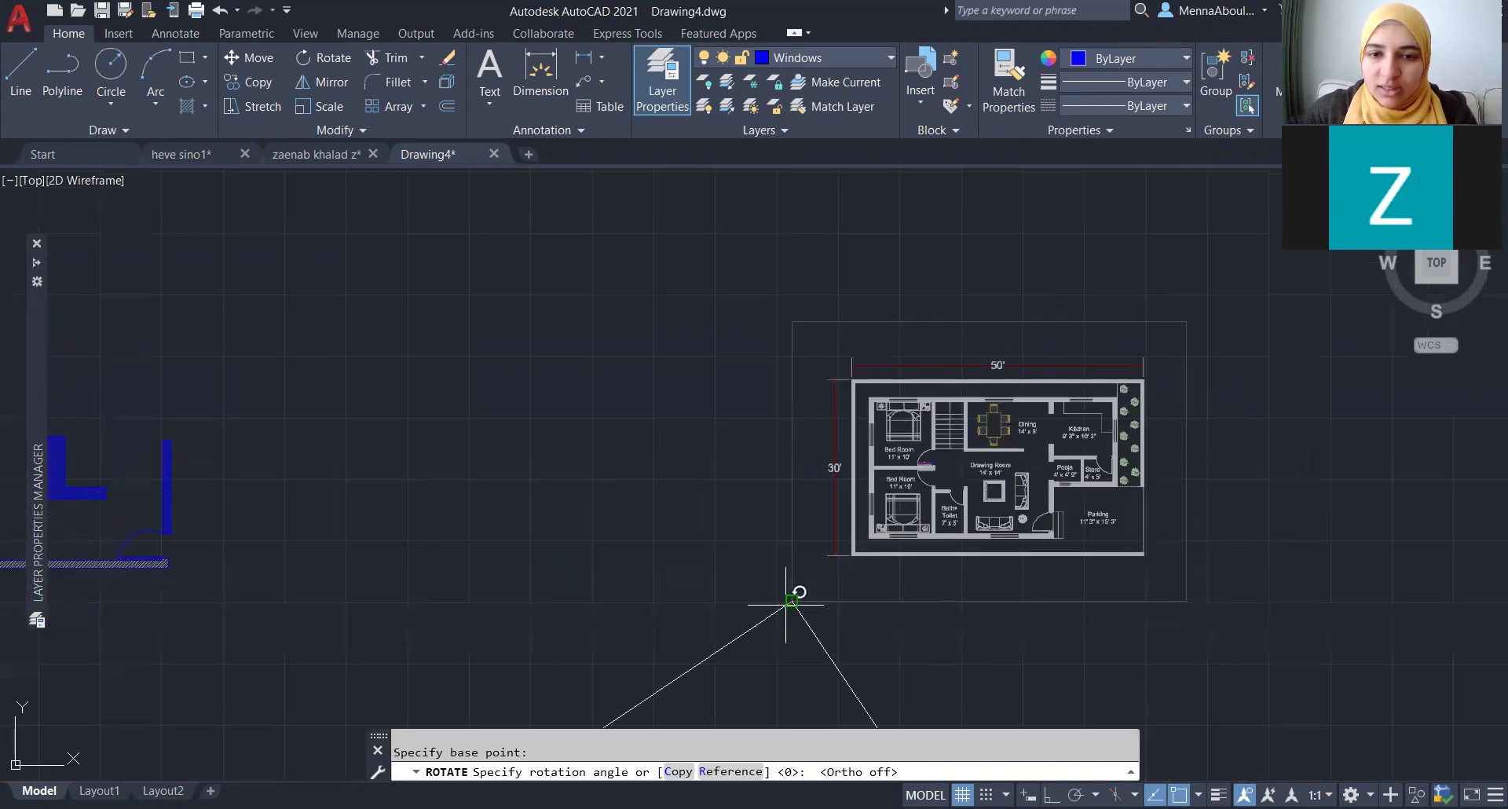
key(Escape)
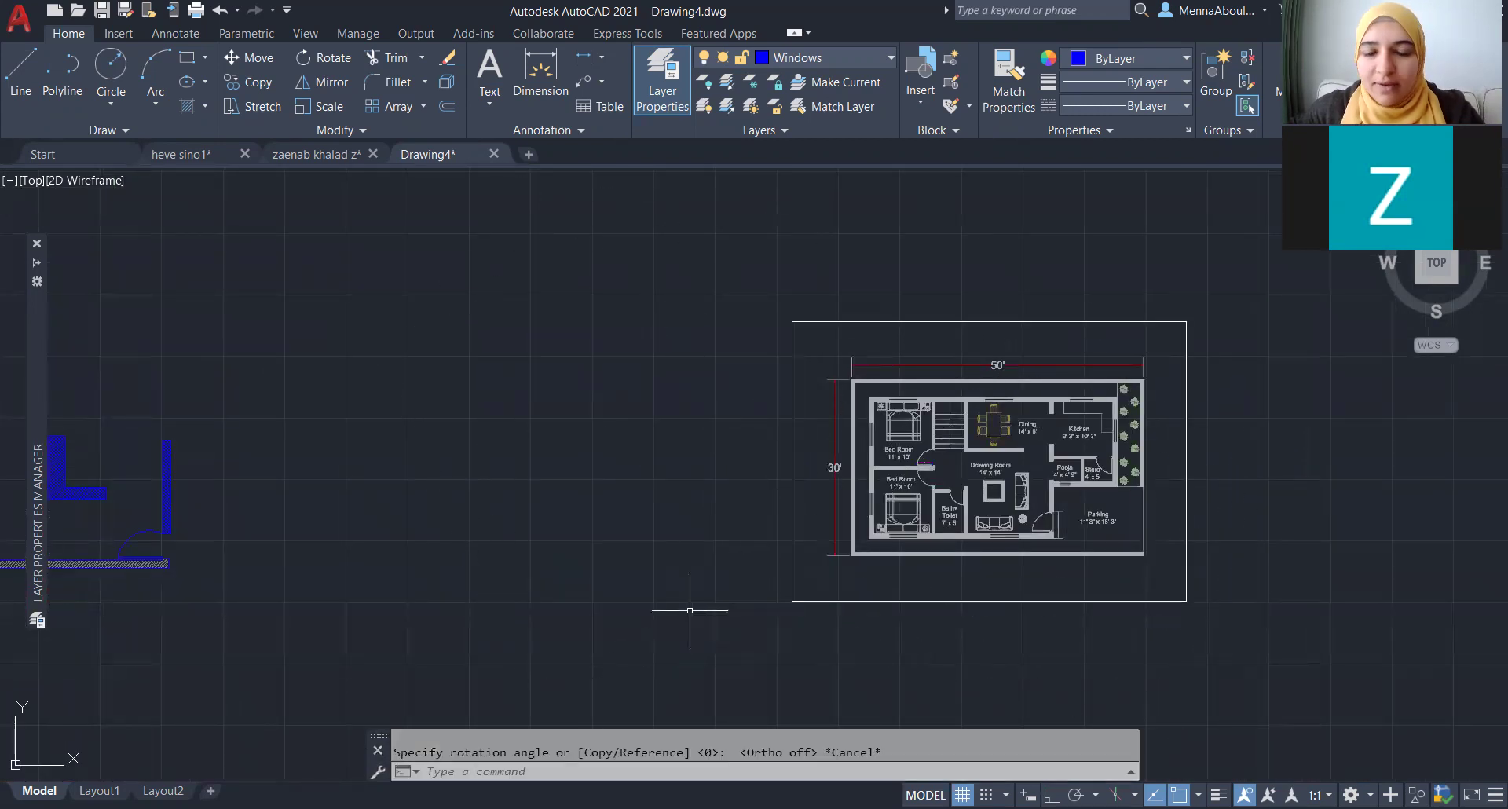
scroll(689, 611, down, 2)
scroll(921, 616, up, 2)
click(728, 363)
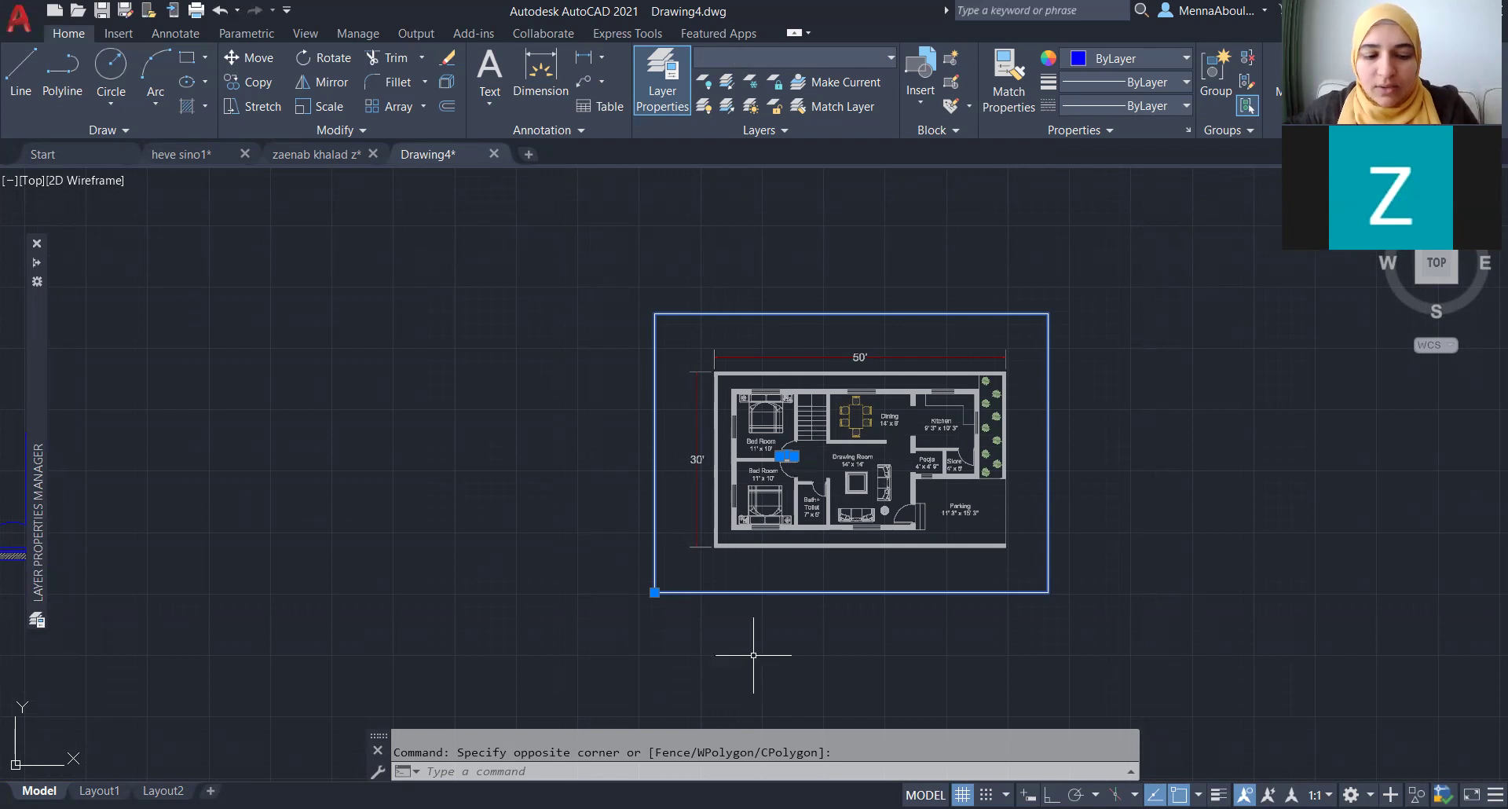
- Scale the floor-plan frame larger with SC, based at its lower-left corner
text(sc)
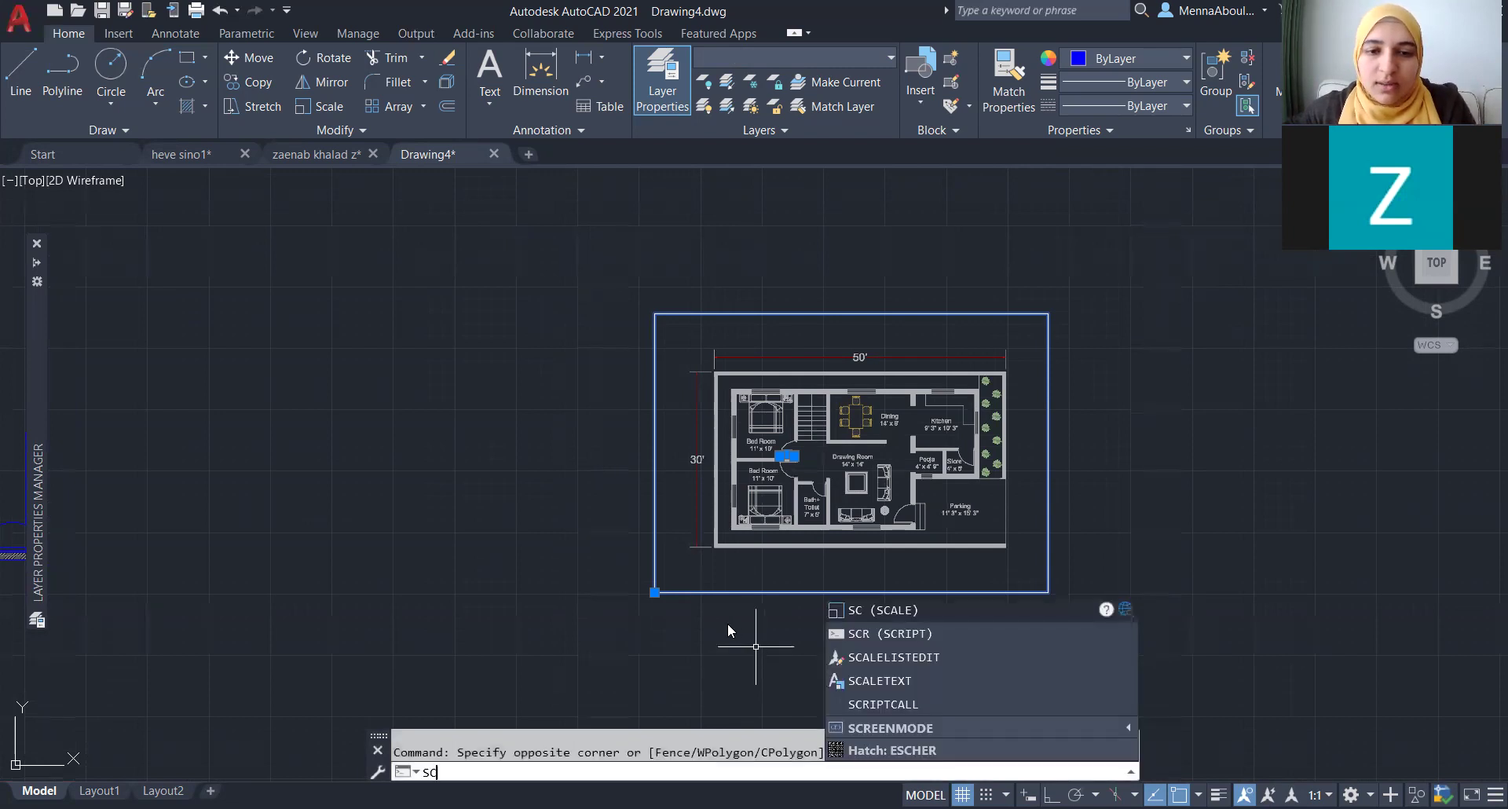
key(Return)
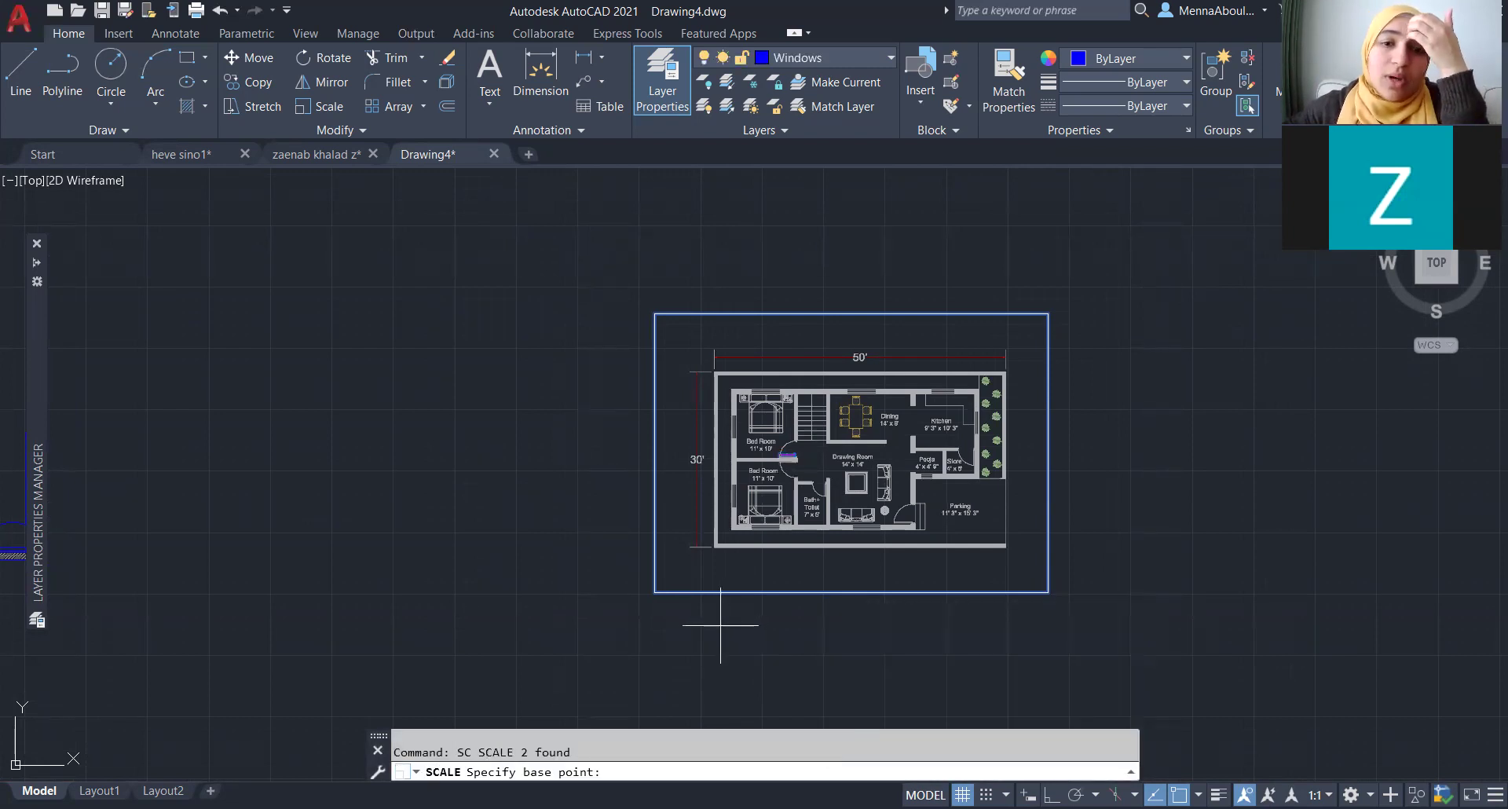
click(654, 592)
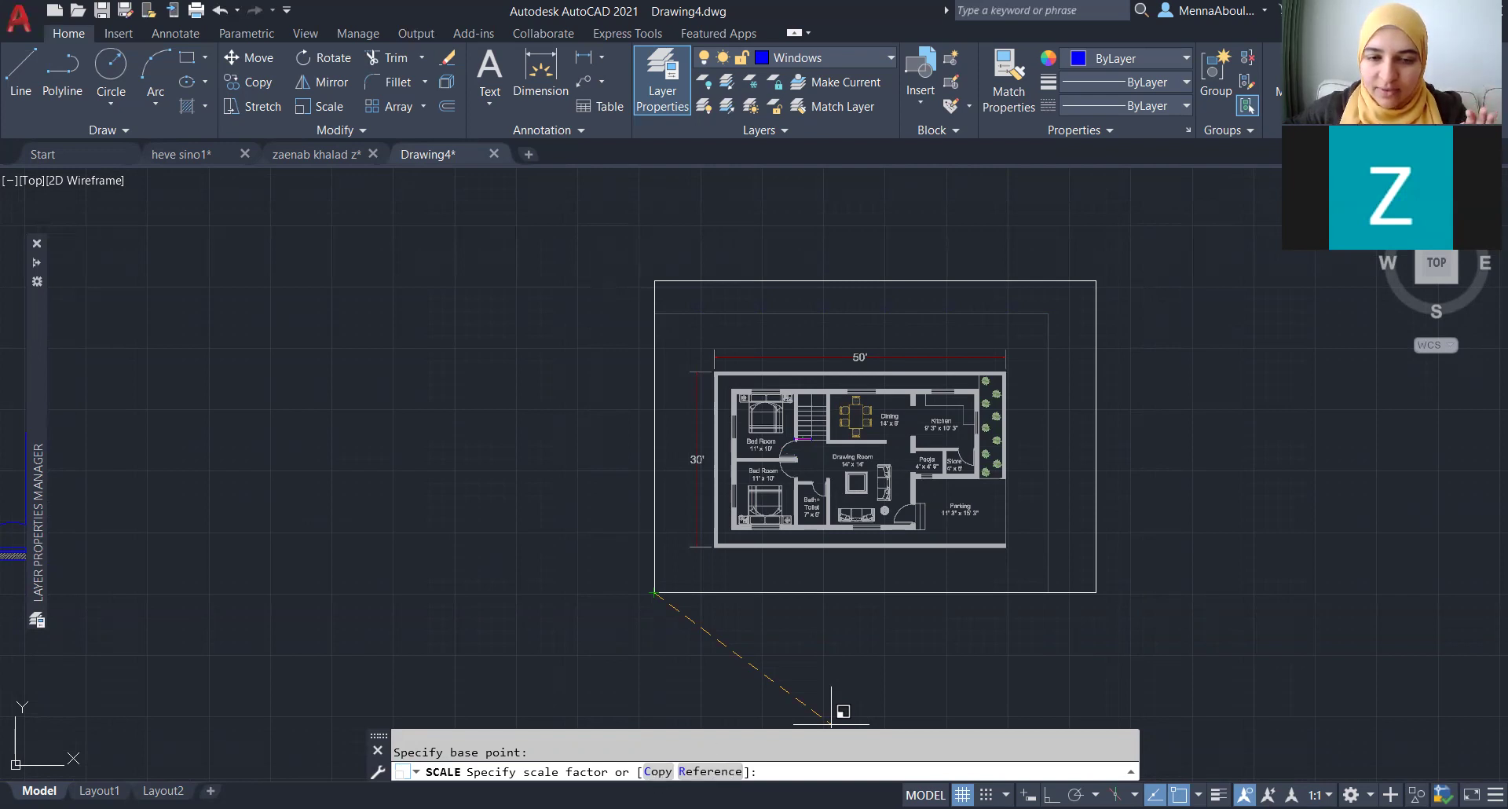
scroll(652, 652, down, 4)
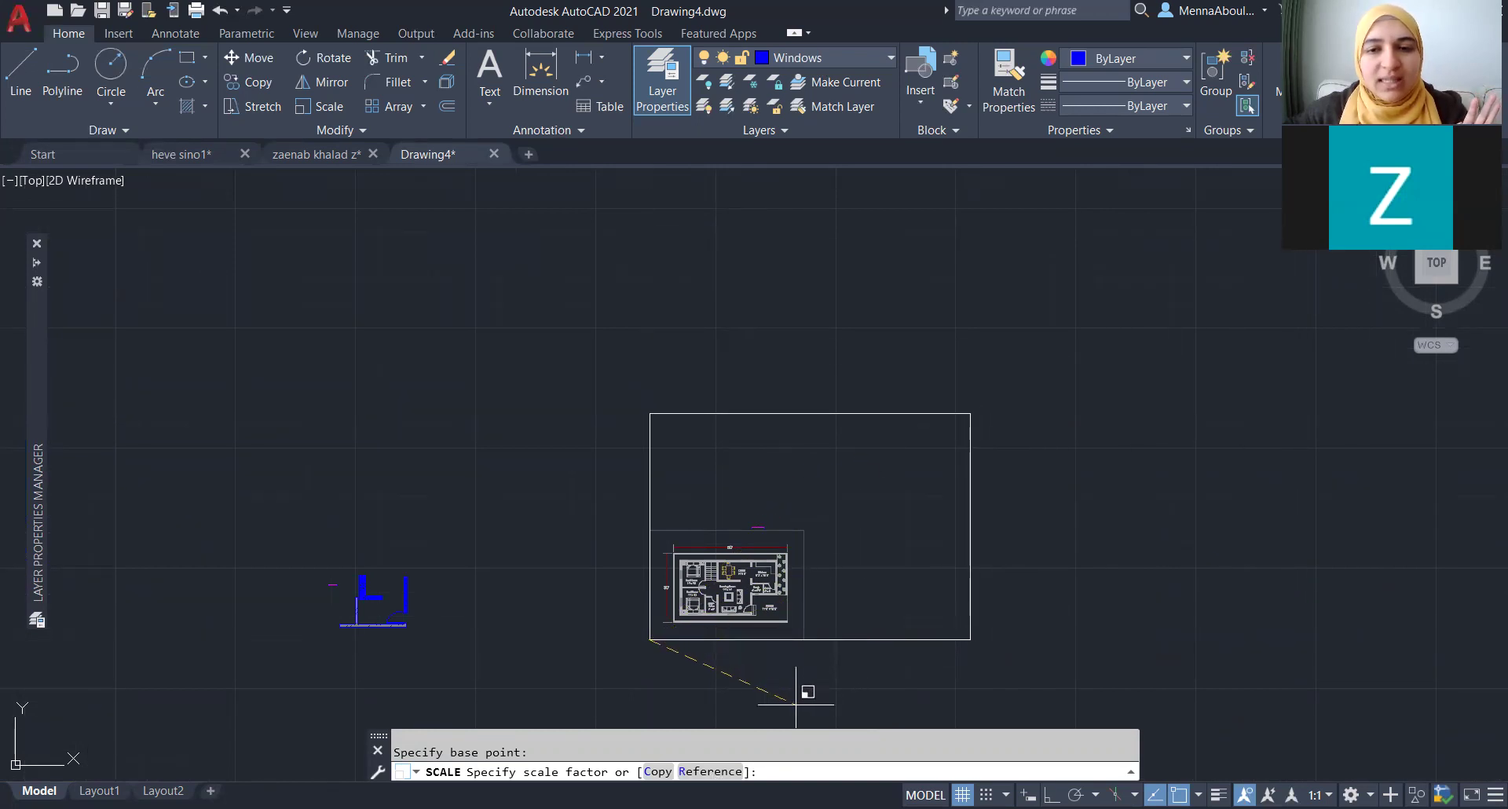
click(794, 705)
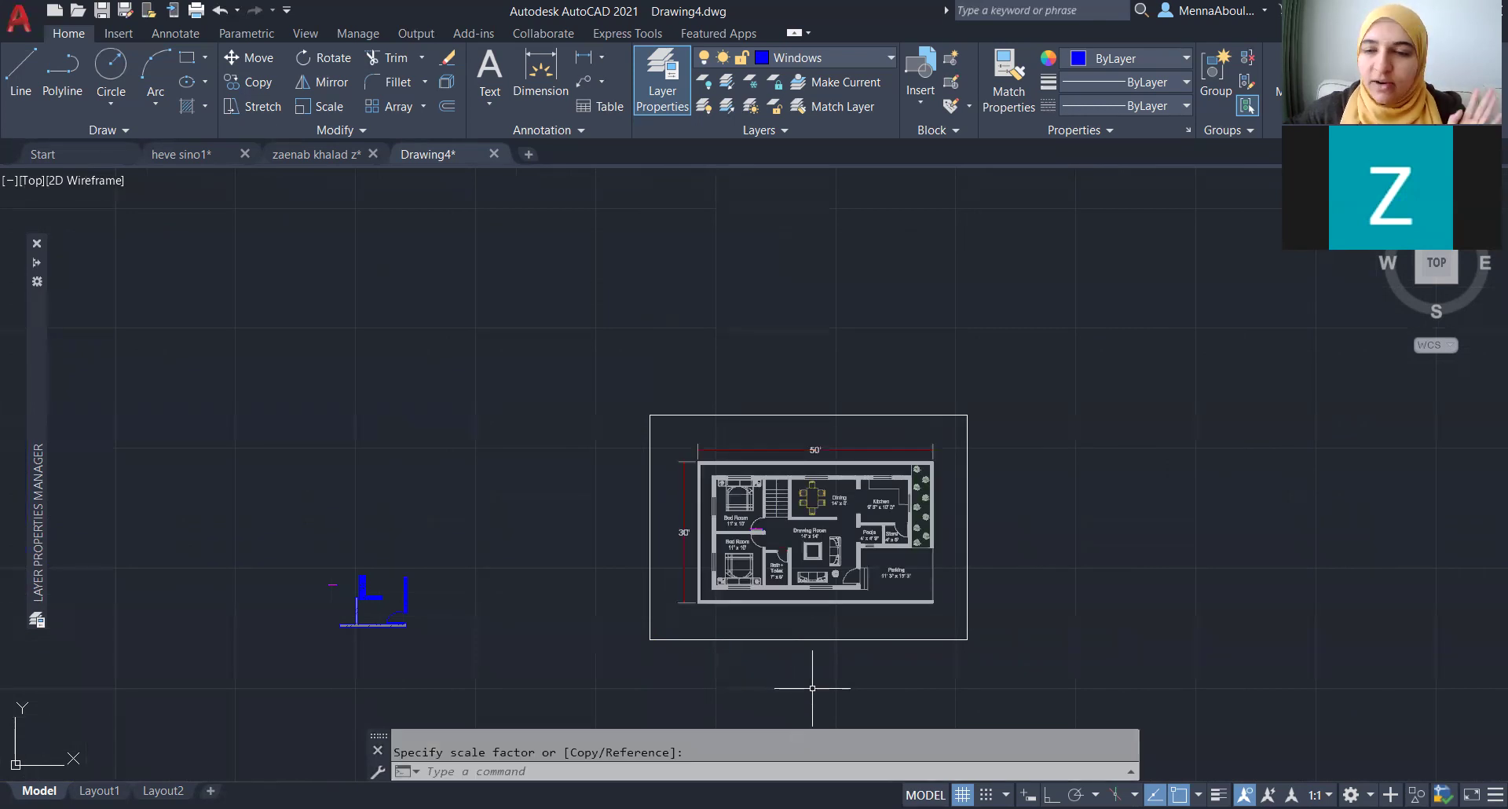
- Reselect the frame and scale it back down about the same corner
click(1025, 691)
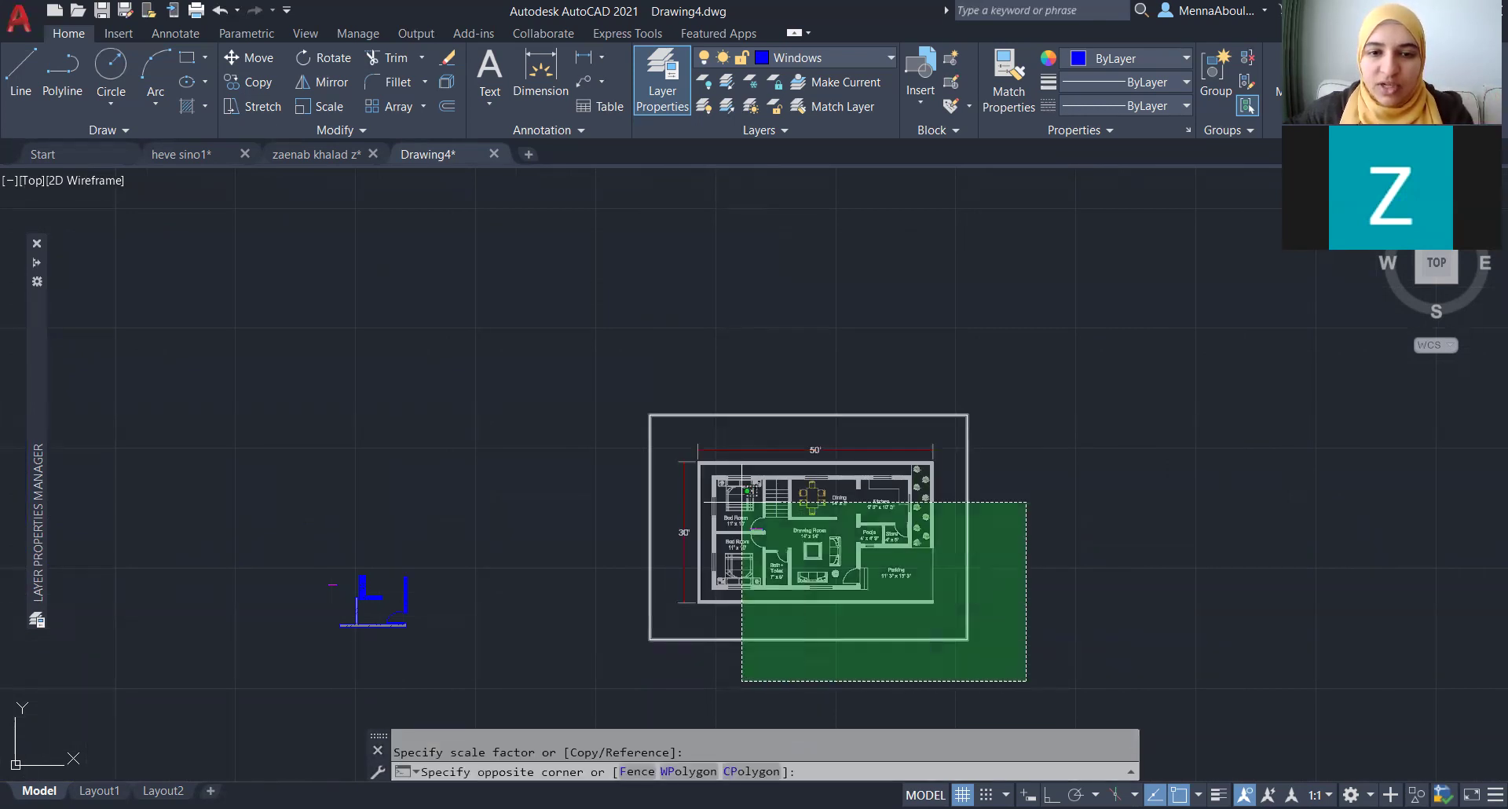
click(603, 328)
text(sc)
key(Return)
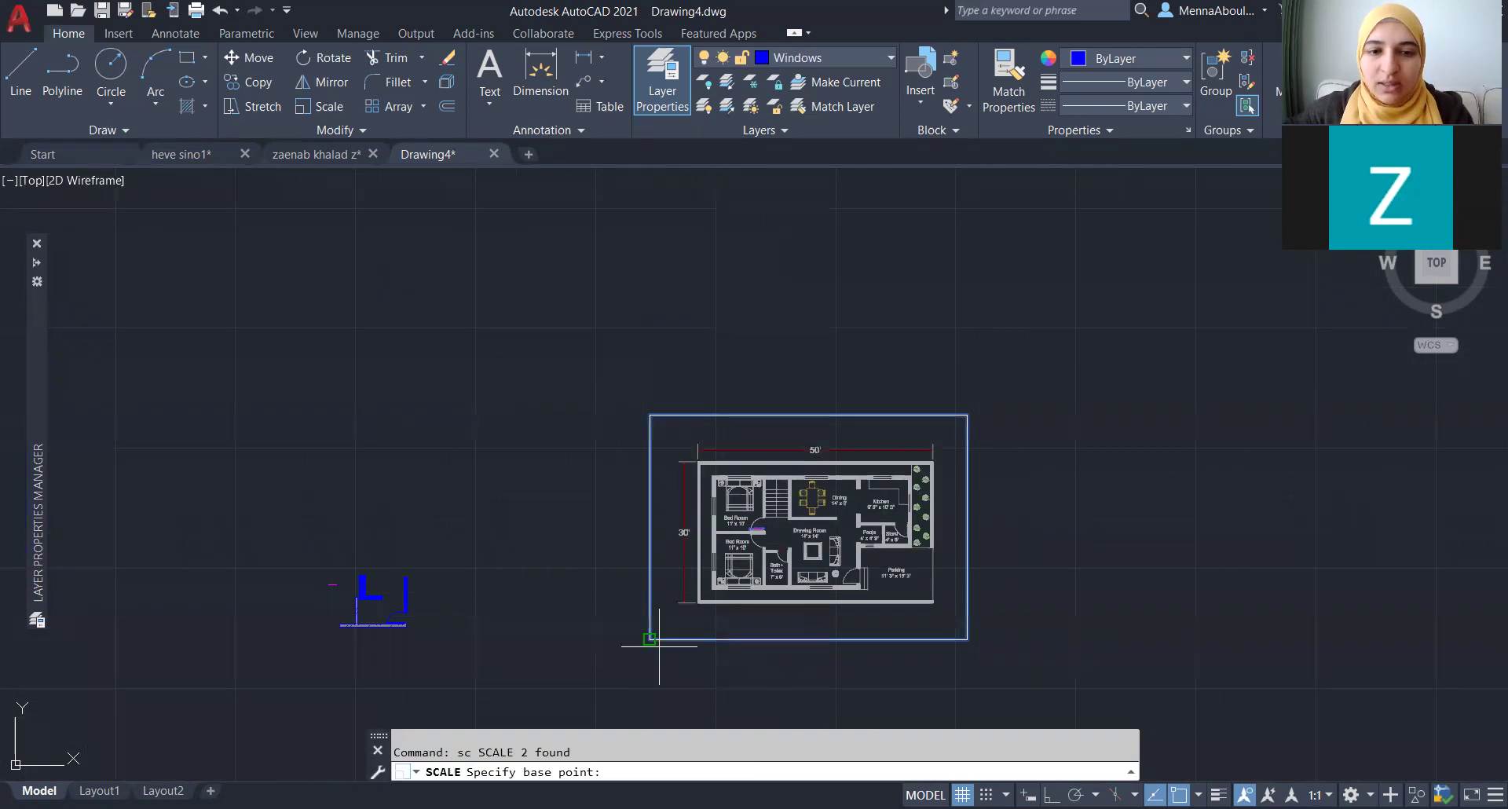
click(650, 640)
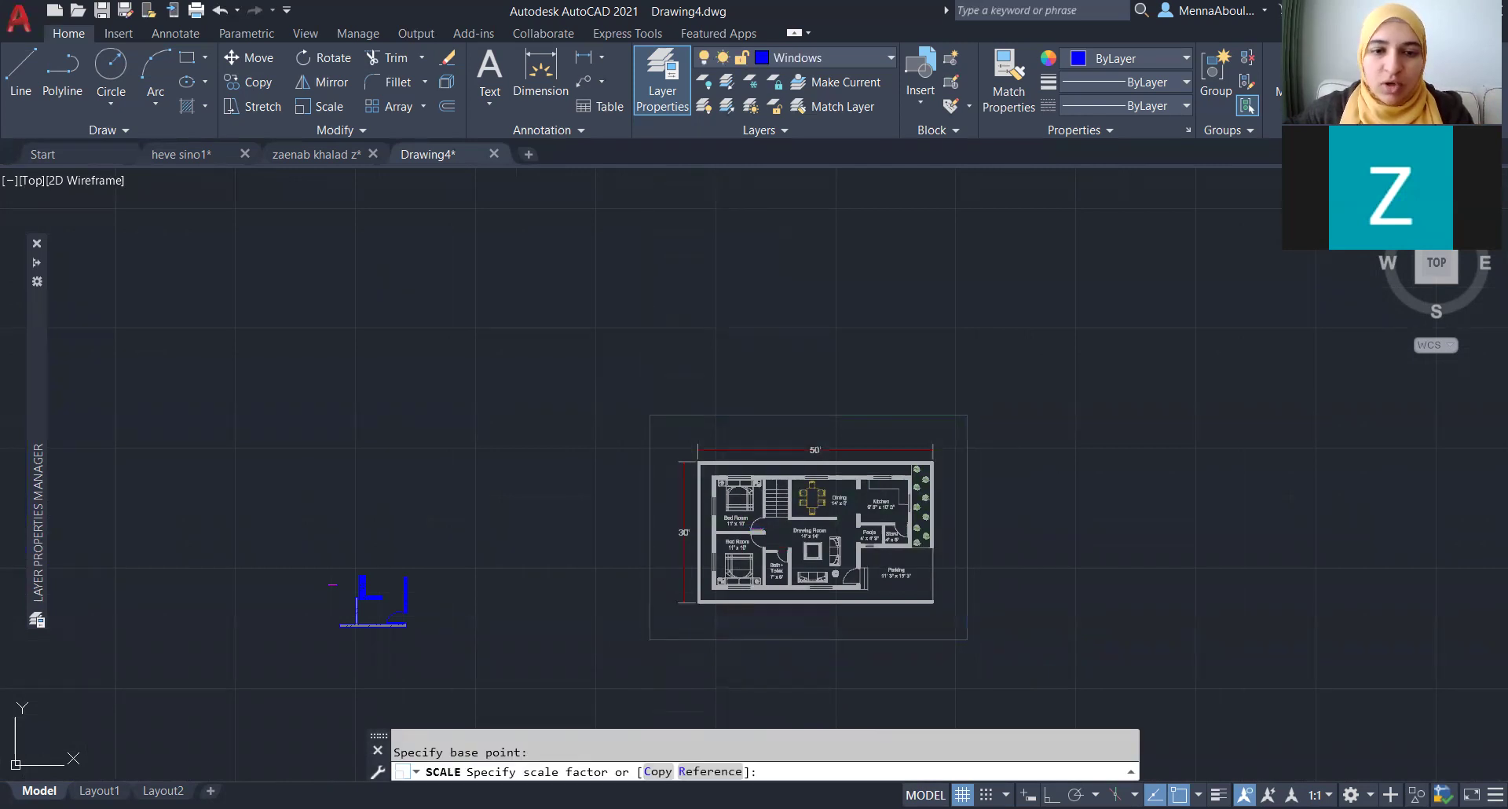
click(632, 673)
- Select the whole frame and PDF, then scale from the lower-left corner using Reference
scroll(632, 675, up, 5)
scroll(639, 656, down, 1)
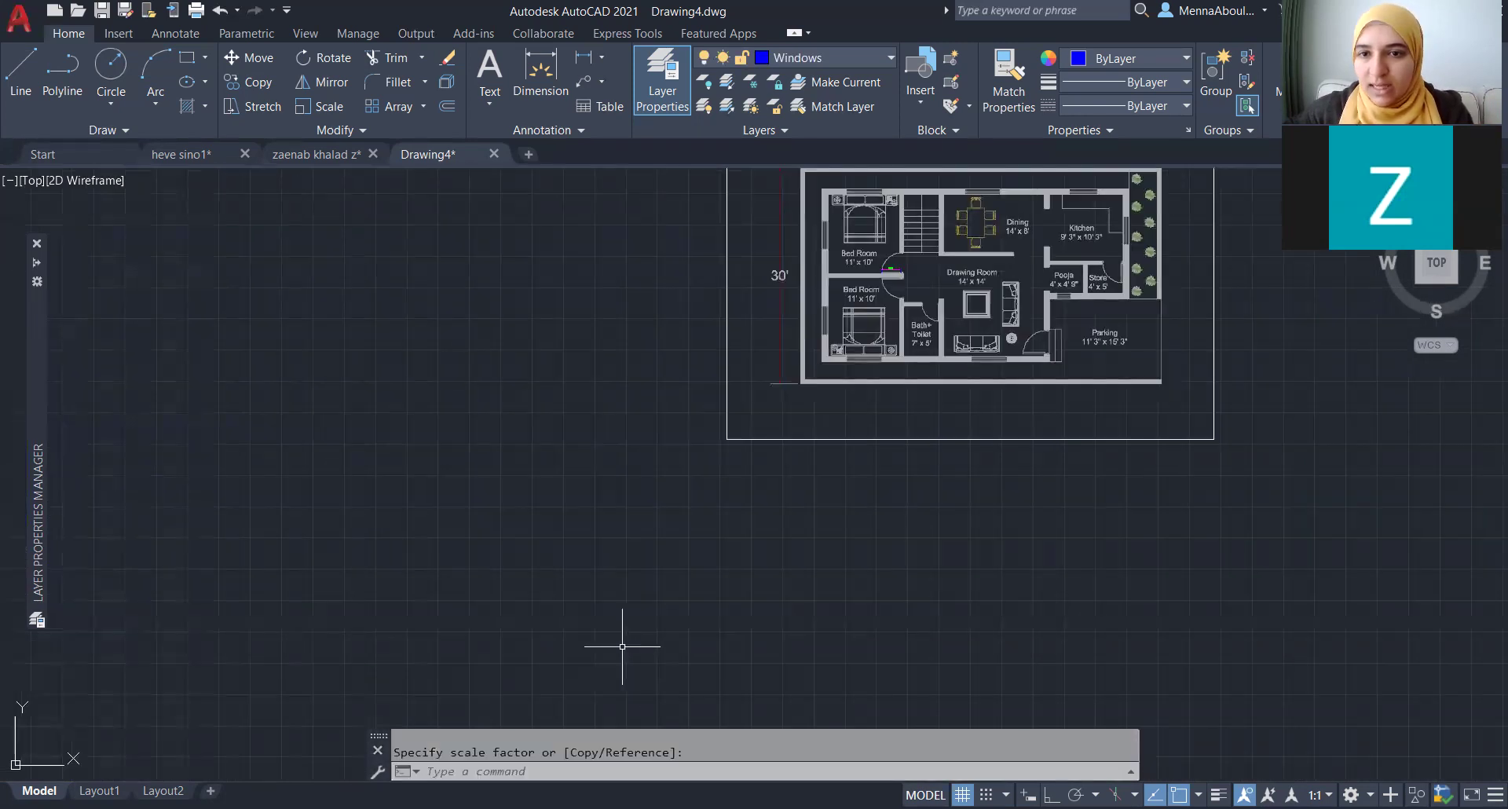
scroll(623, 640, down, 1)
scroll(797, 401, up, 5)
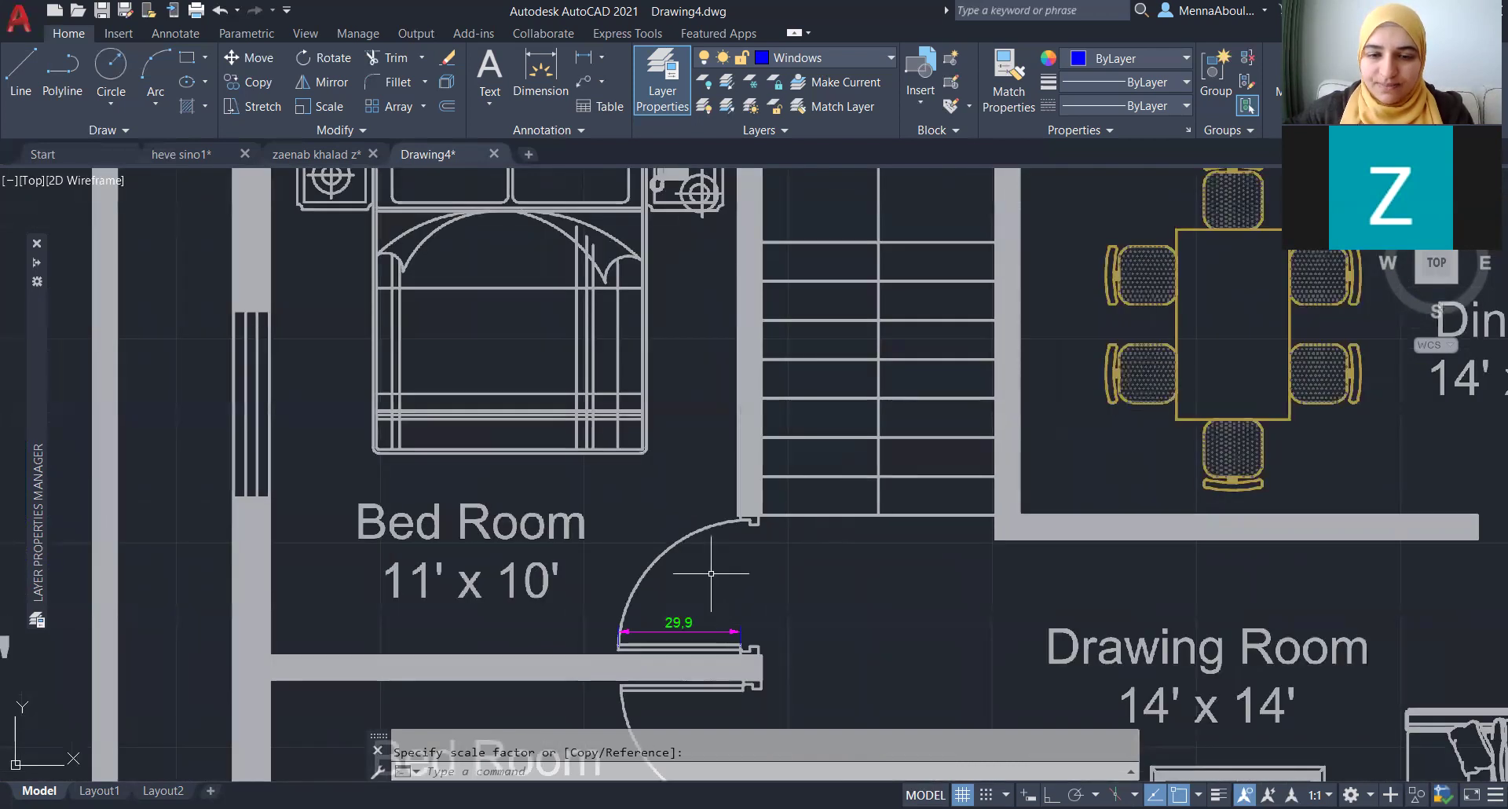
scroll(650, 399, down, 2)
scroll(644, 487, down, 3)
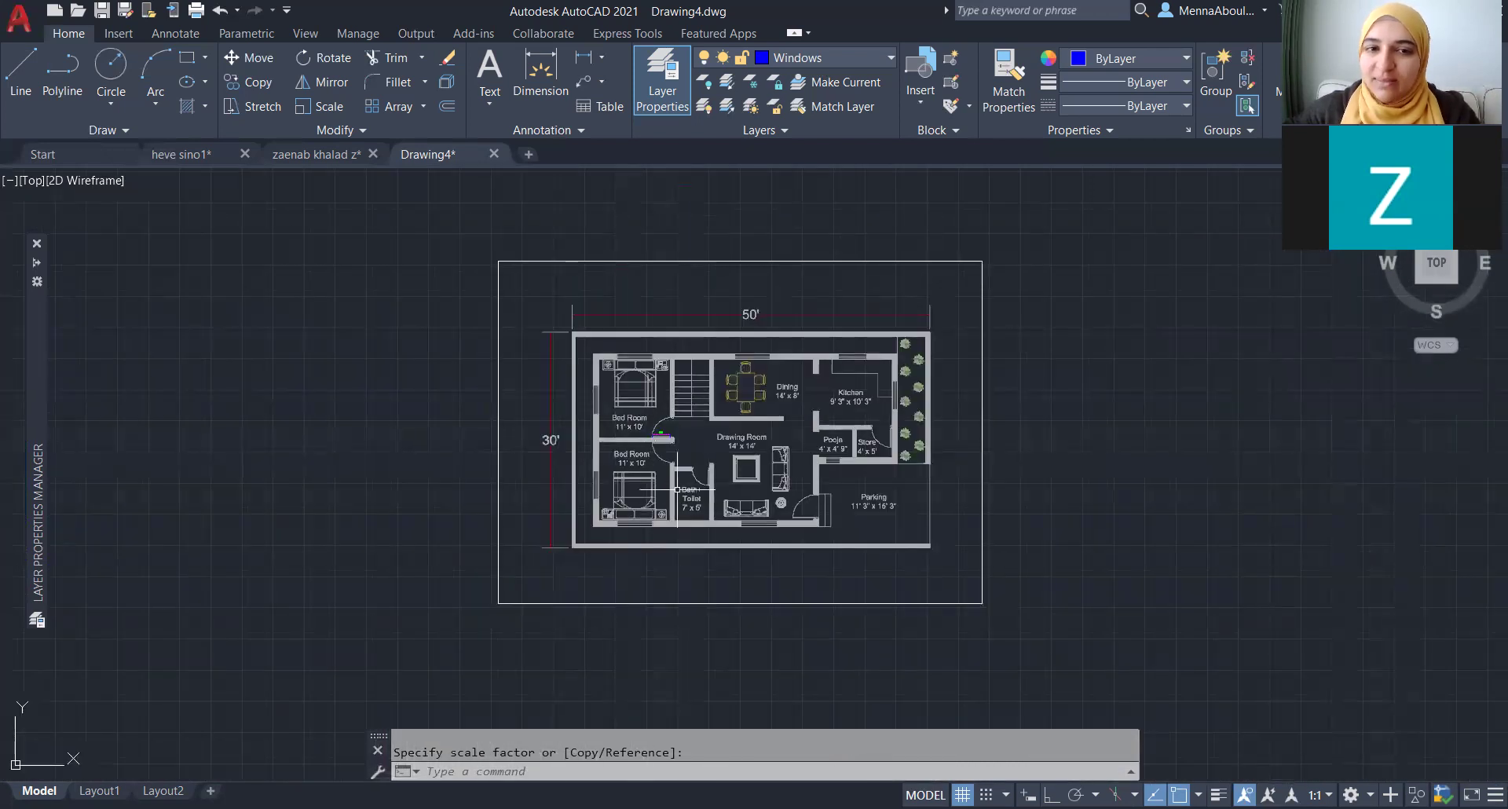
scroll(597, 463, up, 4)
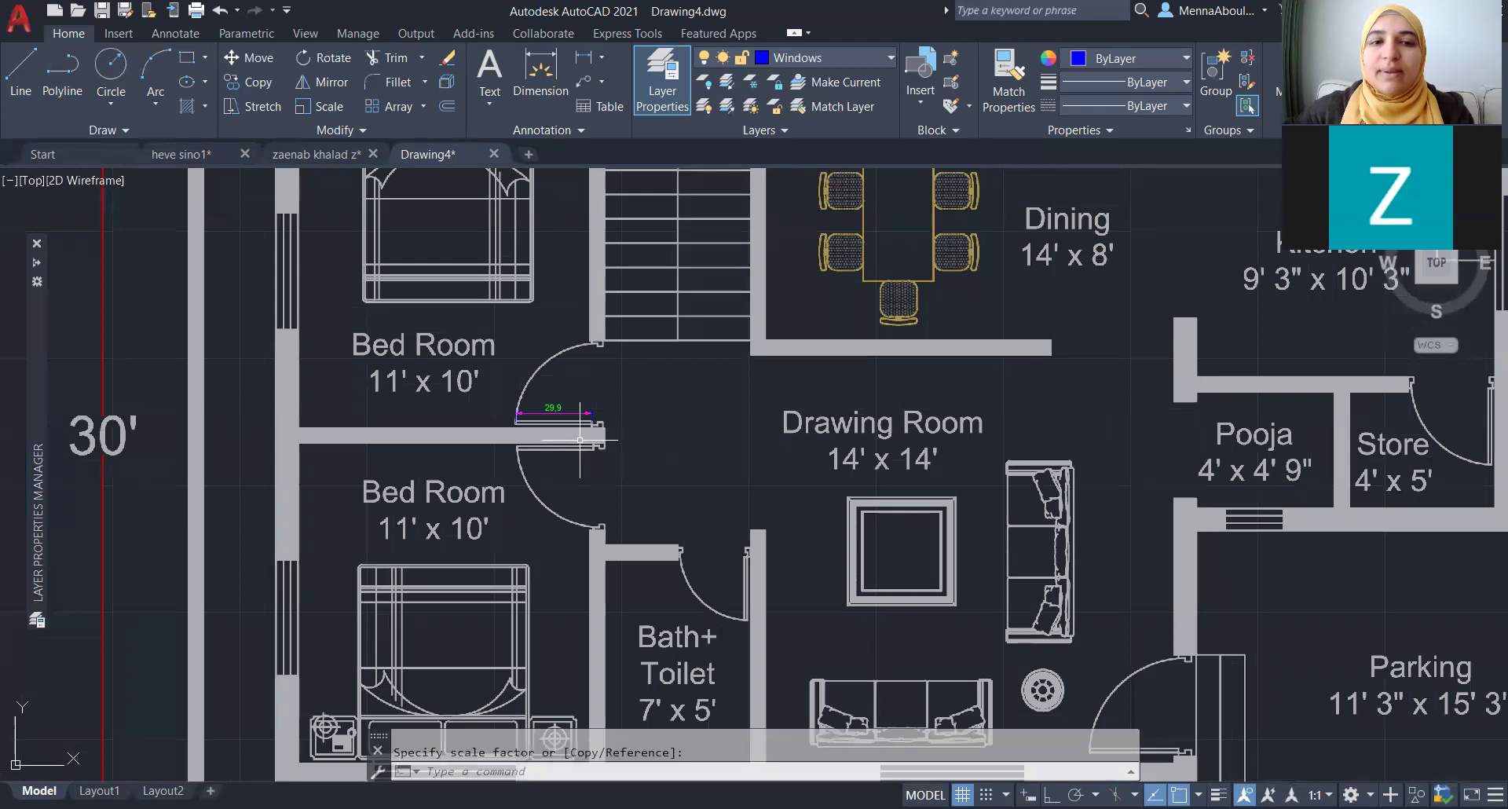
scroll(587, 450, up, 4)
scroll(579, 438, down, 2)
scroll(579, 438, down, 3)
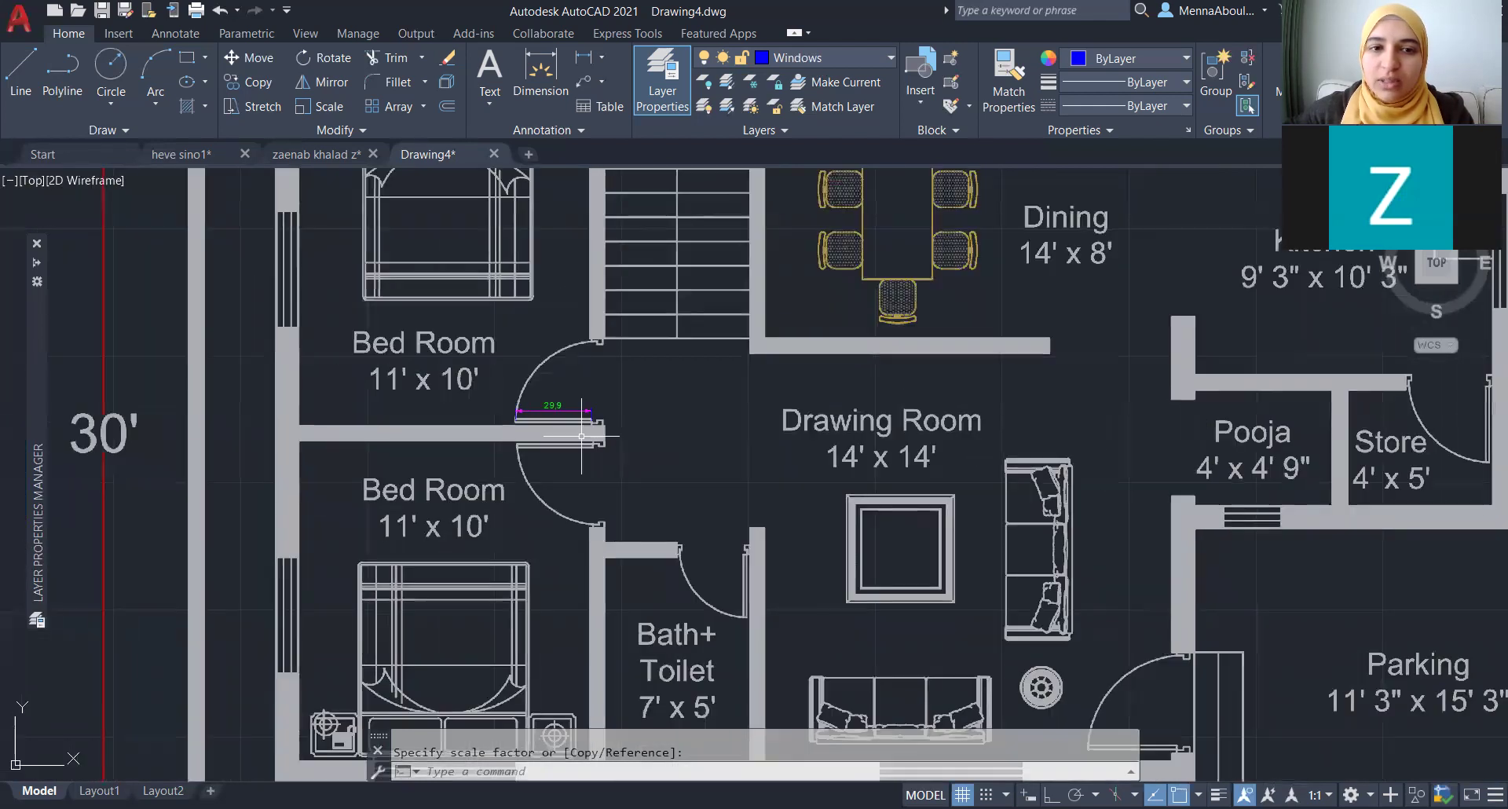
scroll(578, 438, down, 4)
scroll(940, 507, down, 5)
click(1037, 590)
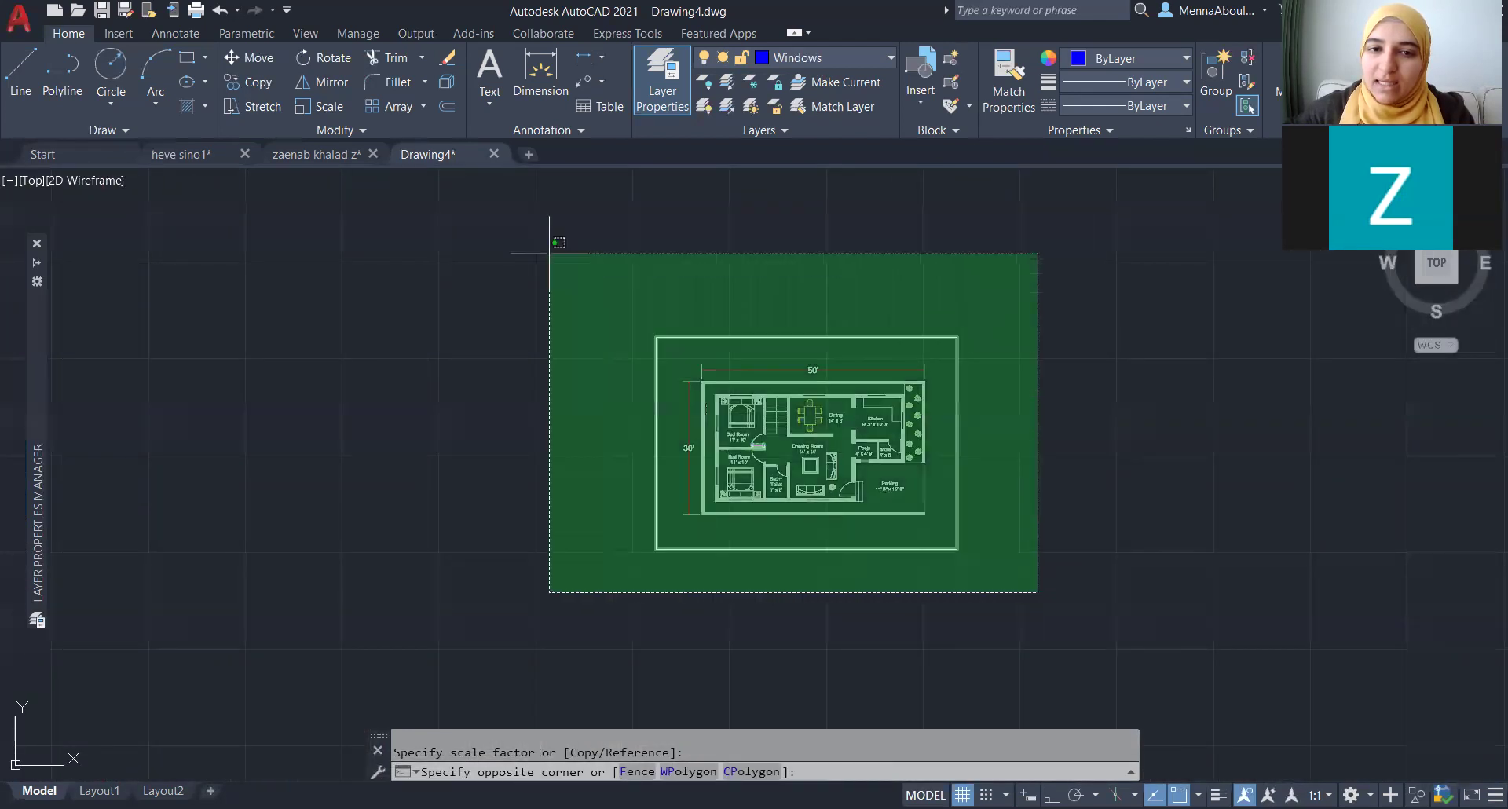
click(535, 267)
text(sc)
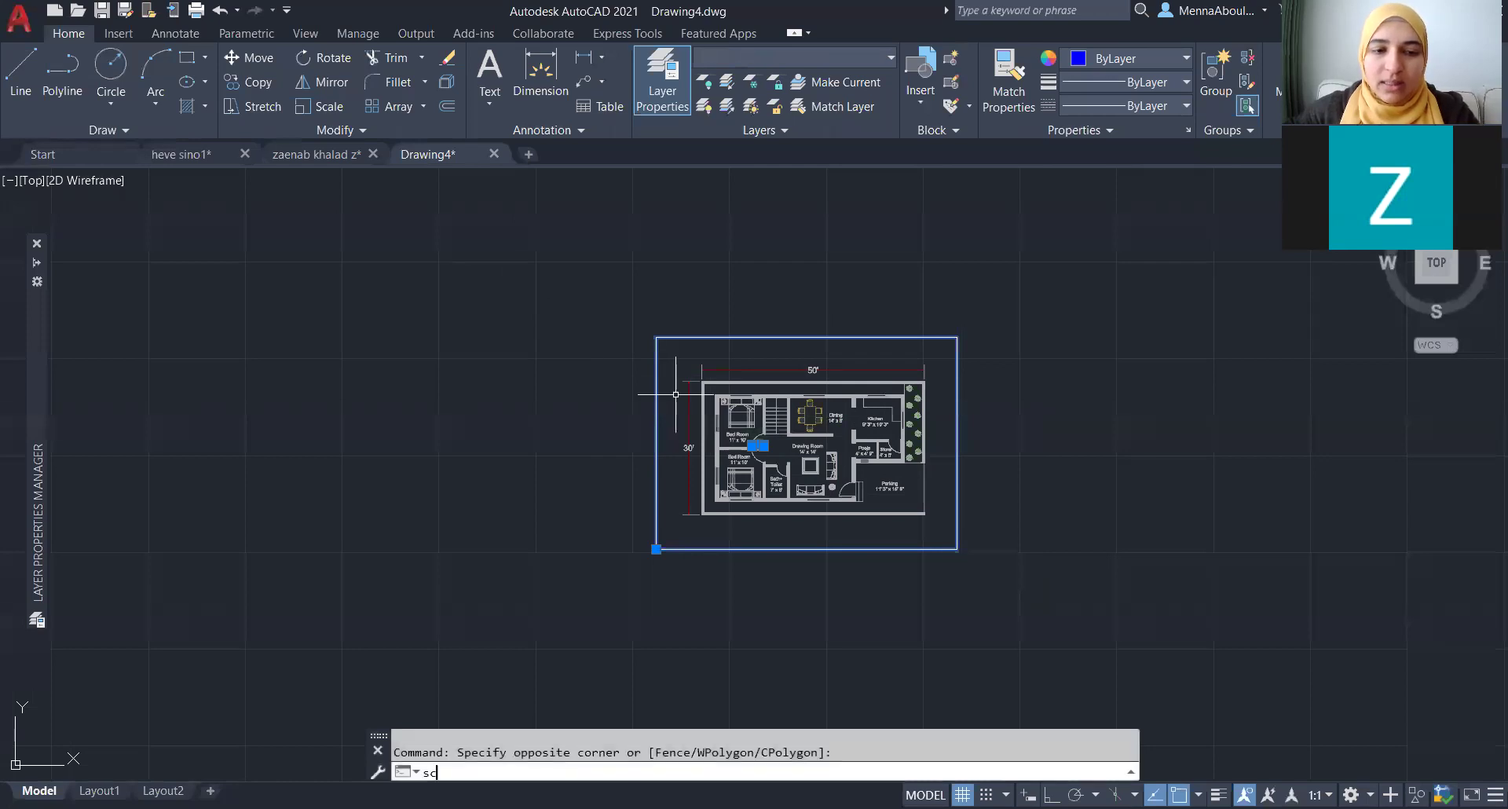
key(Return)
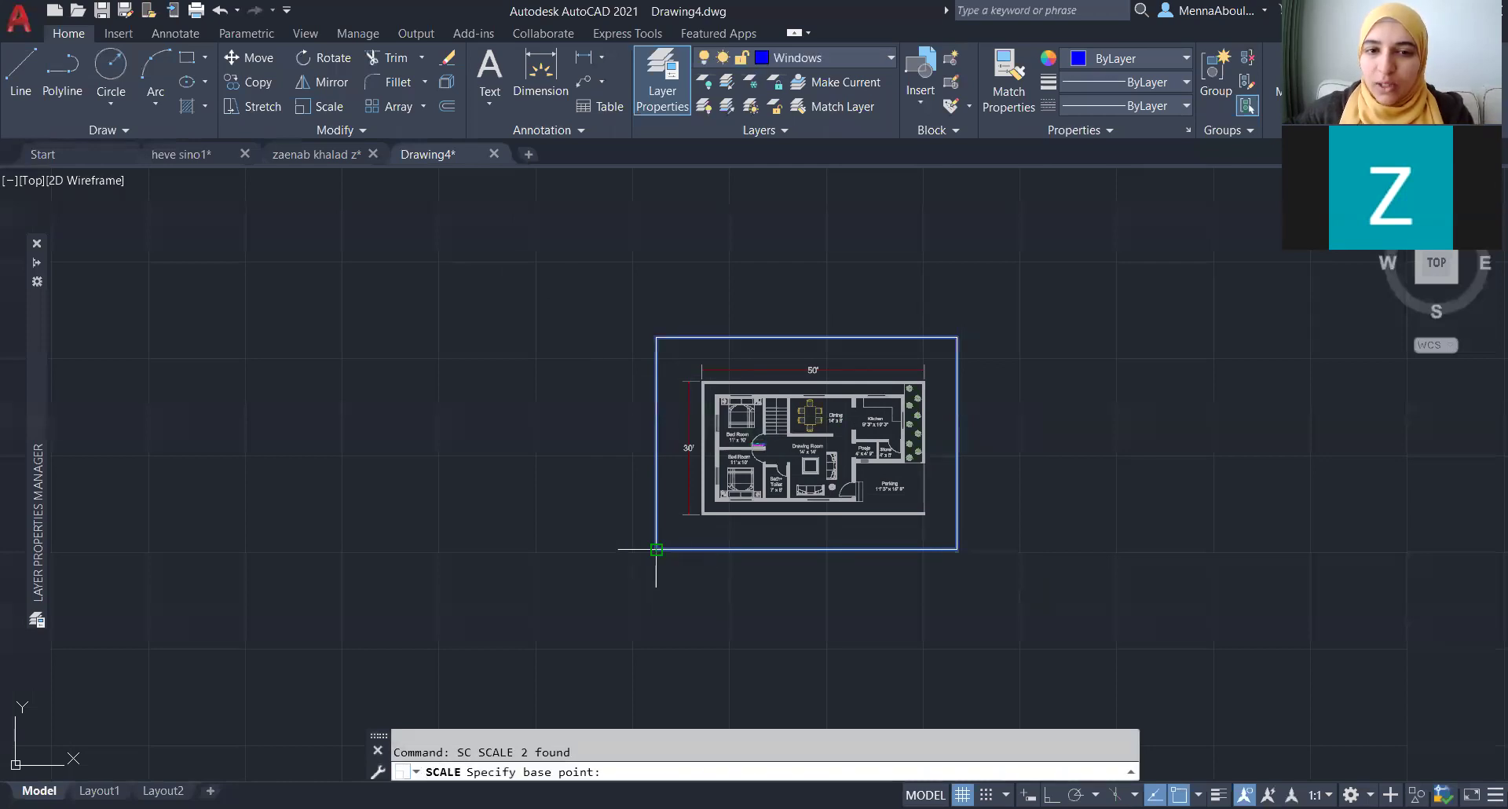
click(655, 549)
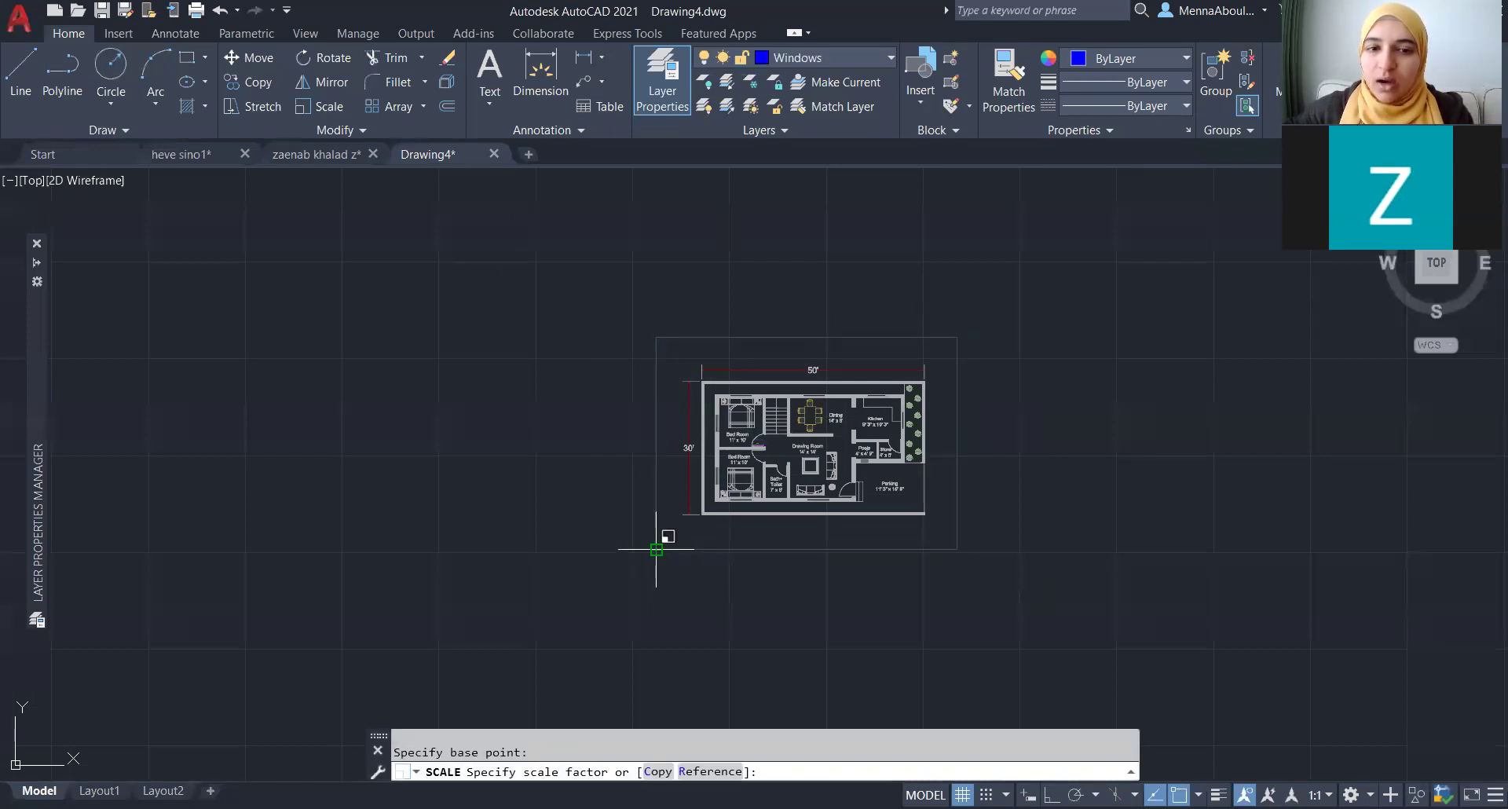
click(709, 773)
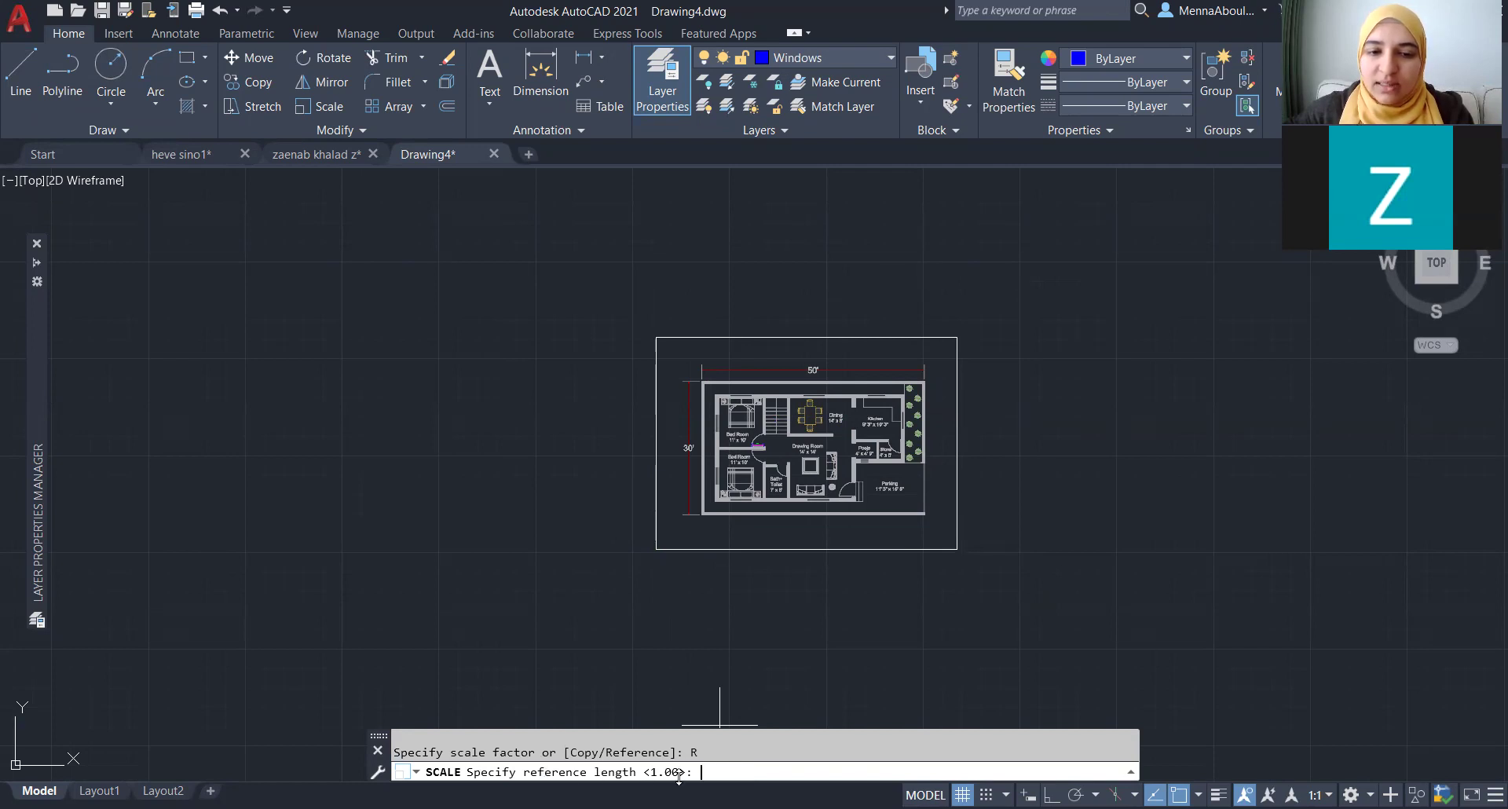
- Zoom into the bedroom door and pick both ends of its 29,9 dimension as the reference length
scroll(754, 454, up, 4)
scroll(742, 464, up, 3)
scroll(668, 471, down, 3)
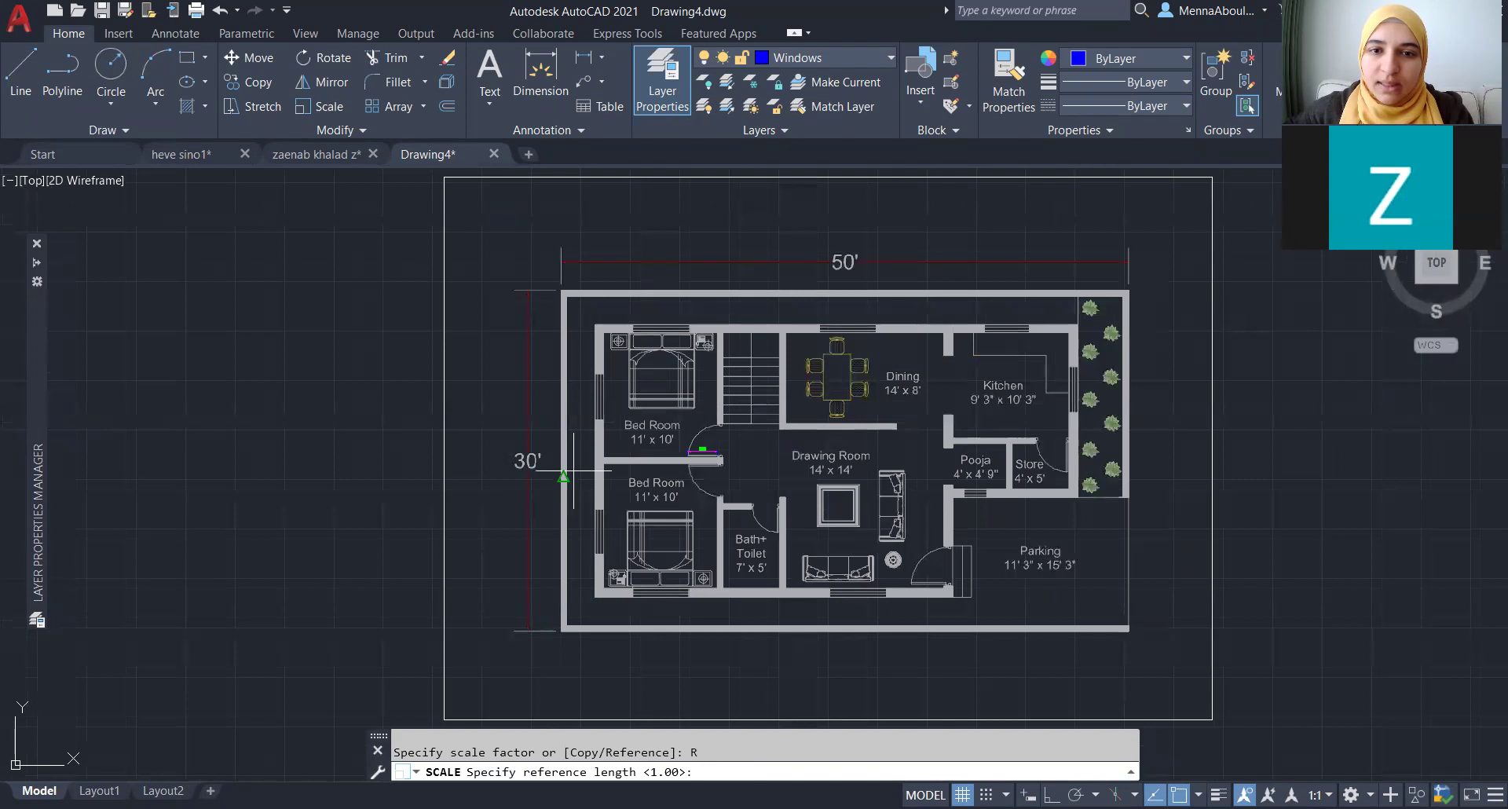
scroll(740, 466, up, 5)
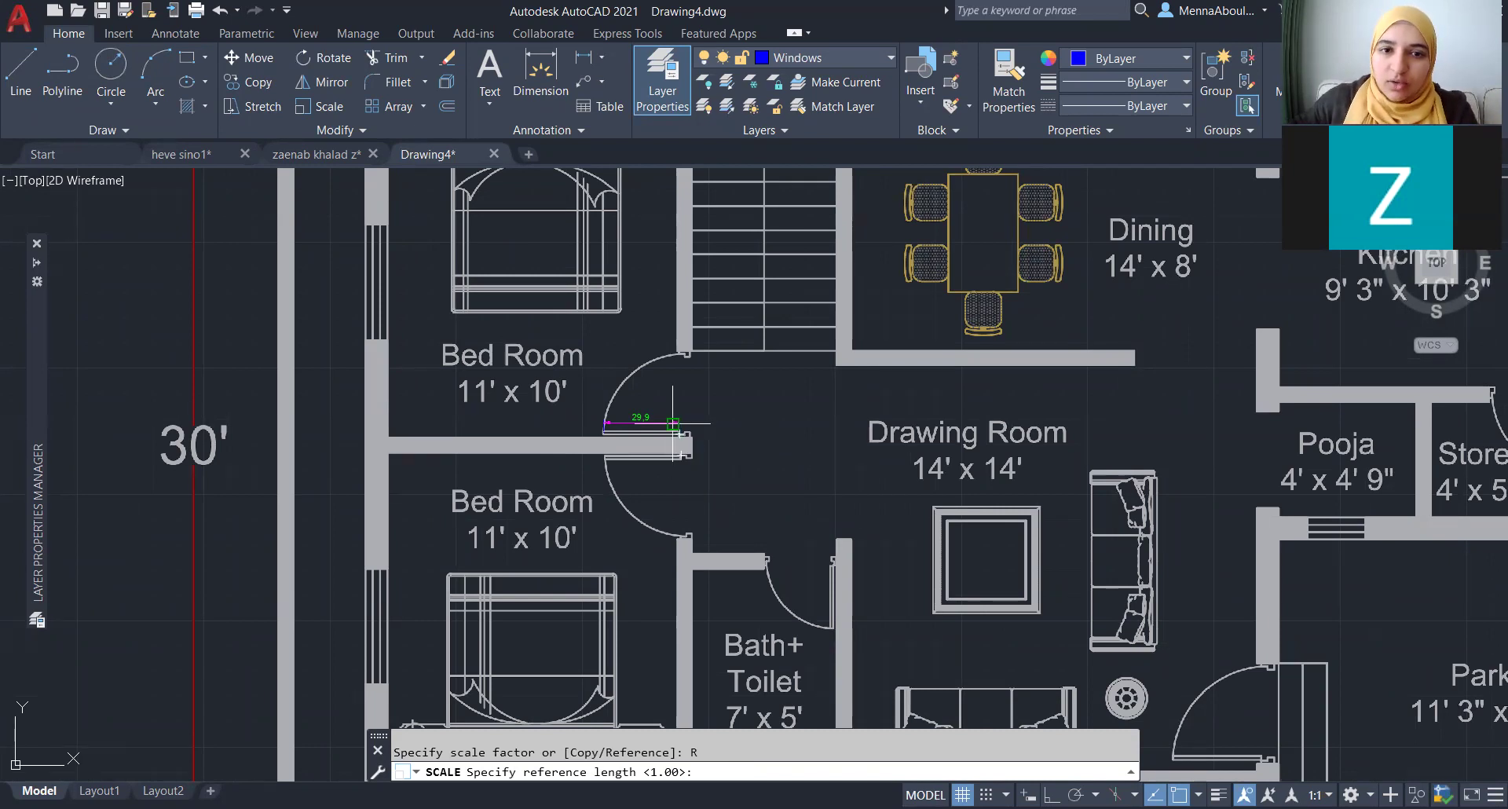
scroll(677, 441, up, 2)
scroll(688, 411, up, 2)
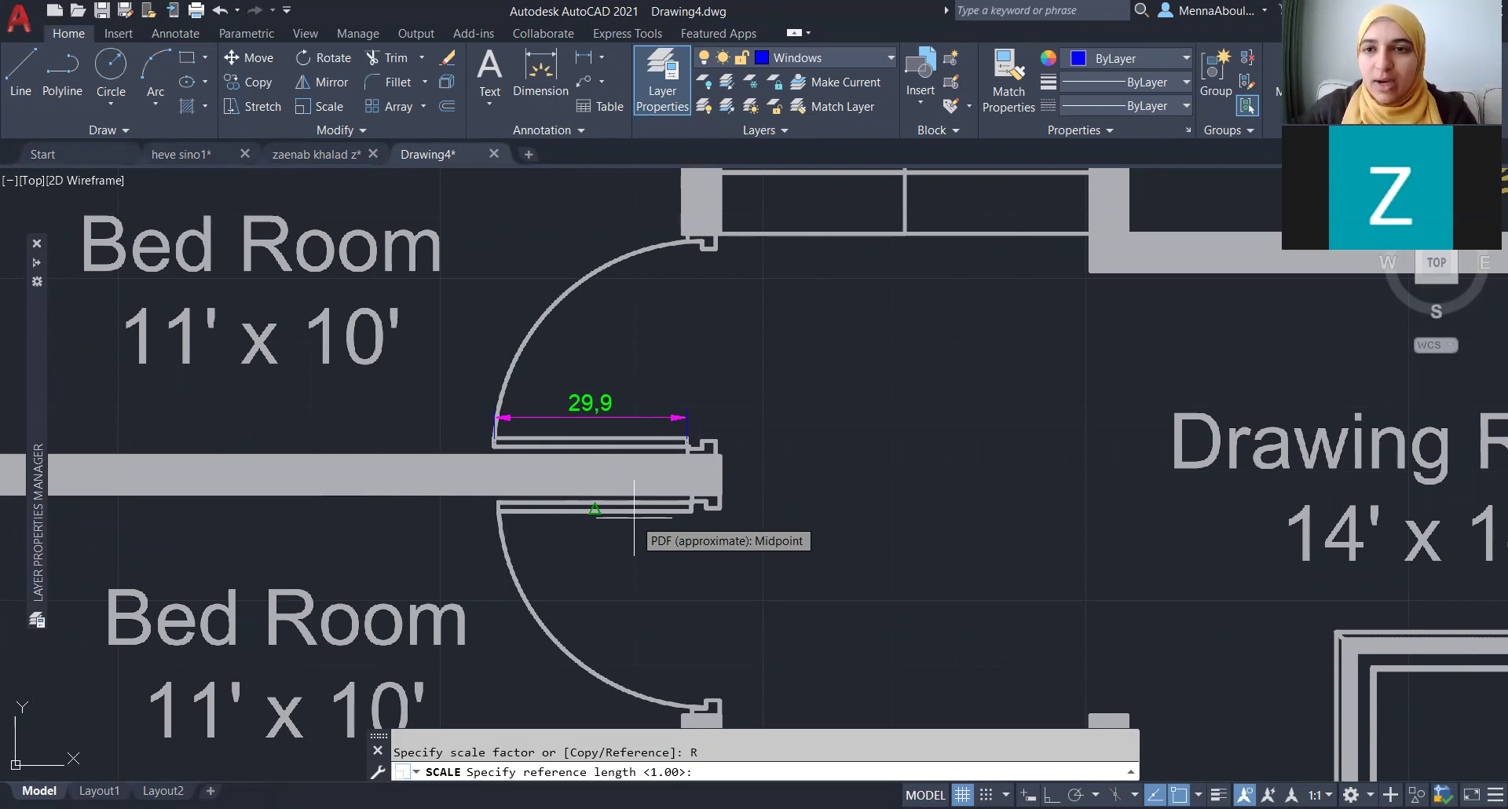
scroll(656, 470, up, 4)
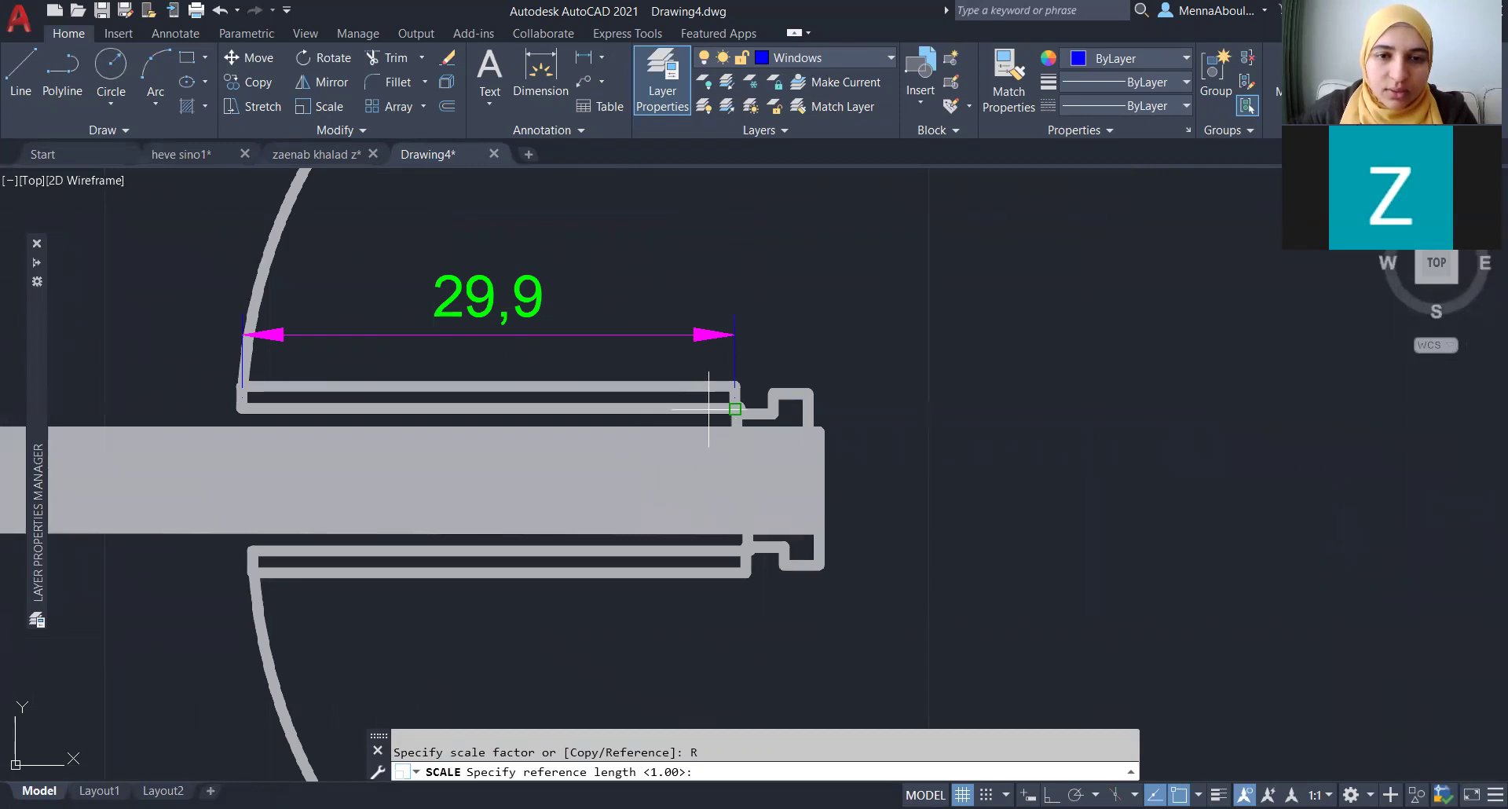
scroll(726, 395, up, 2)
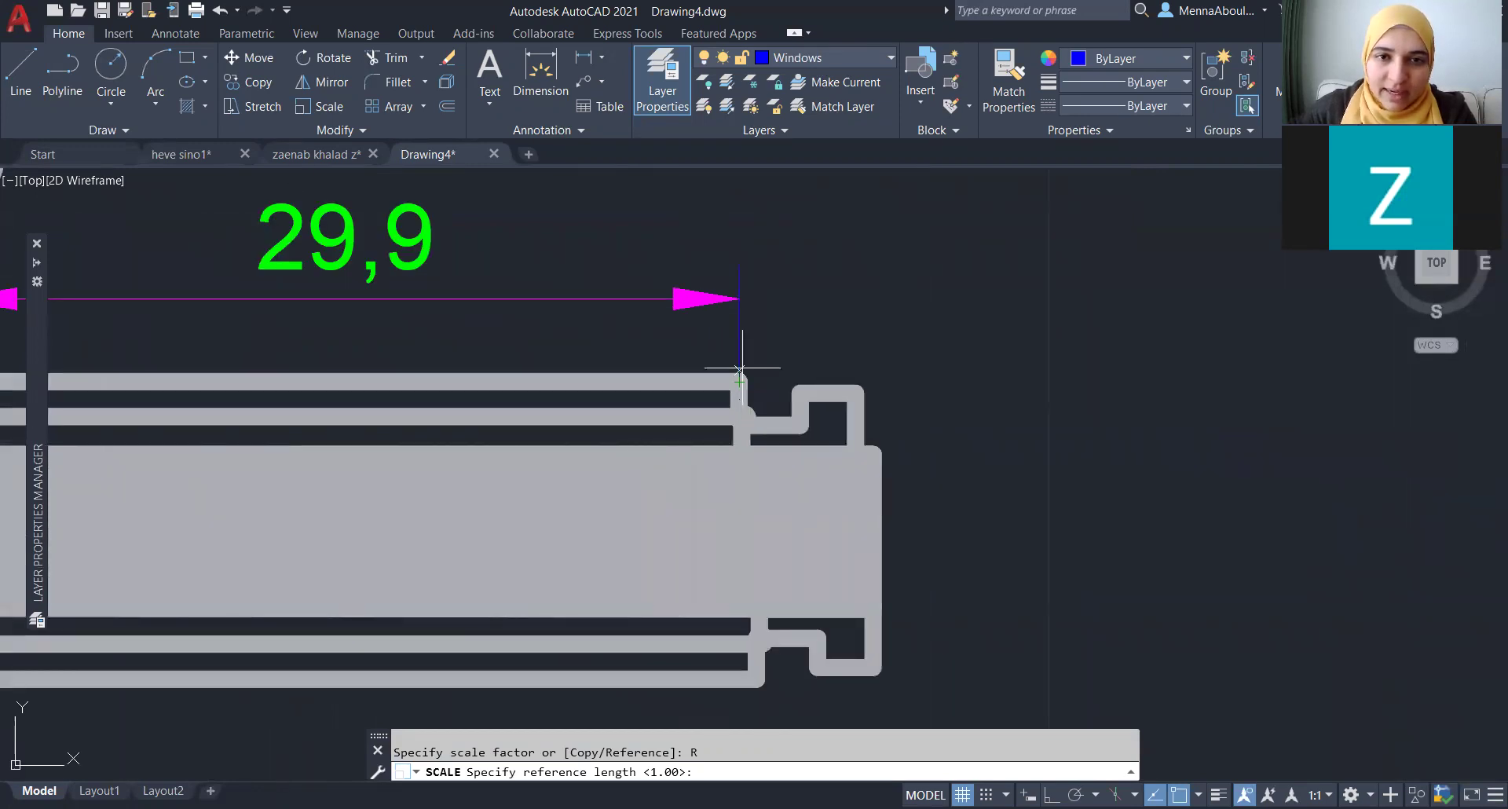
scroll(793, 365, down, 2)
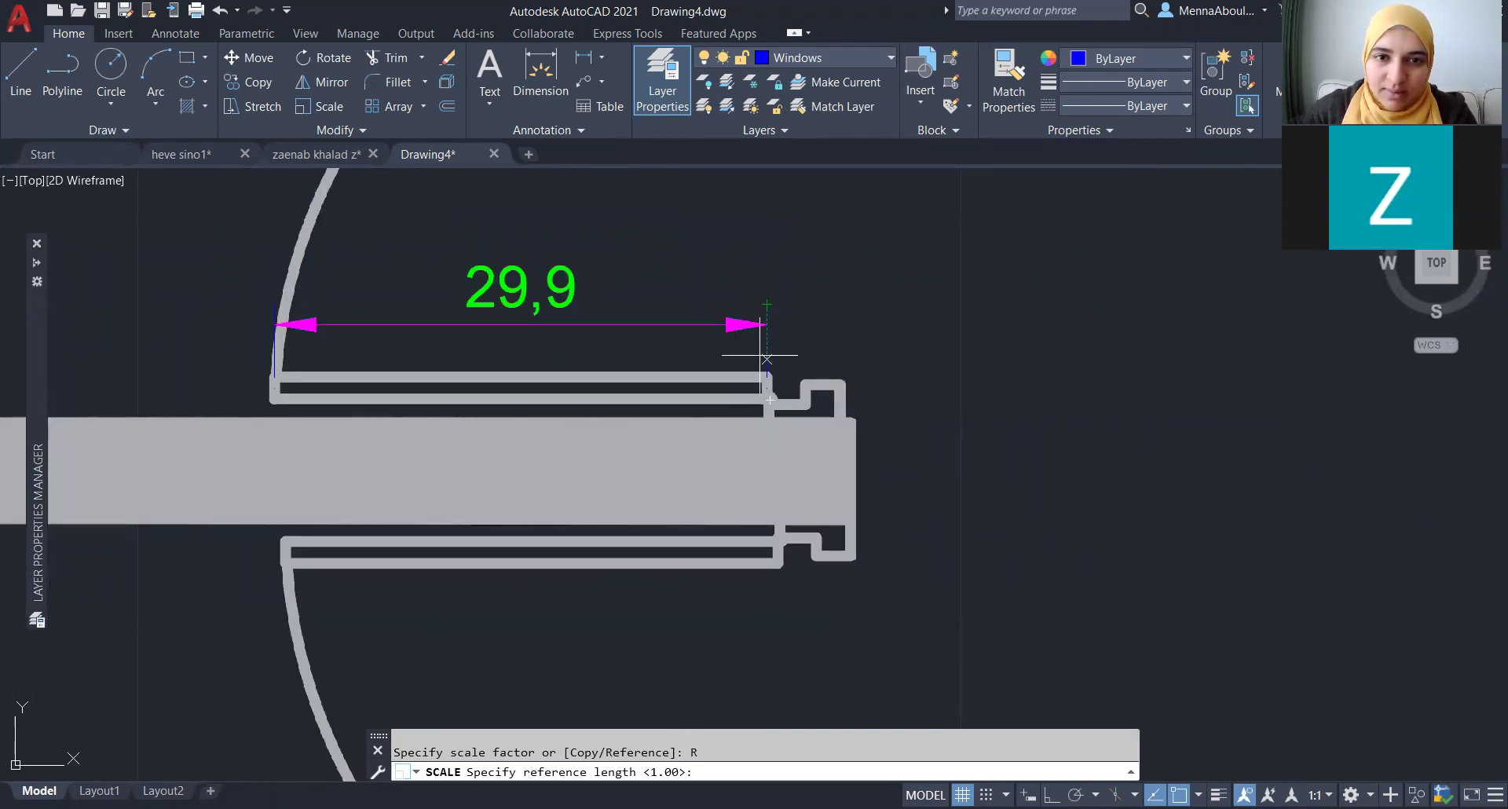
click(767, 304)
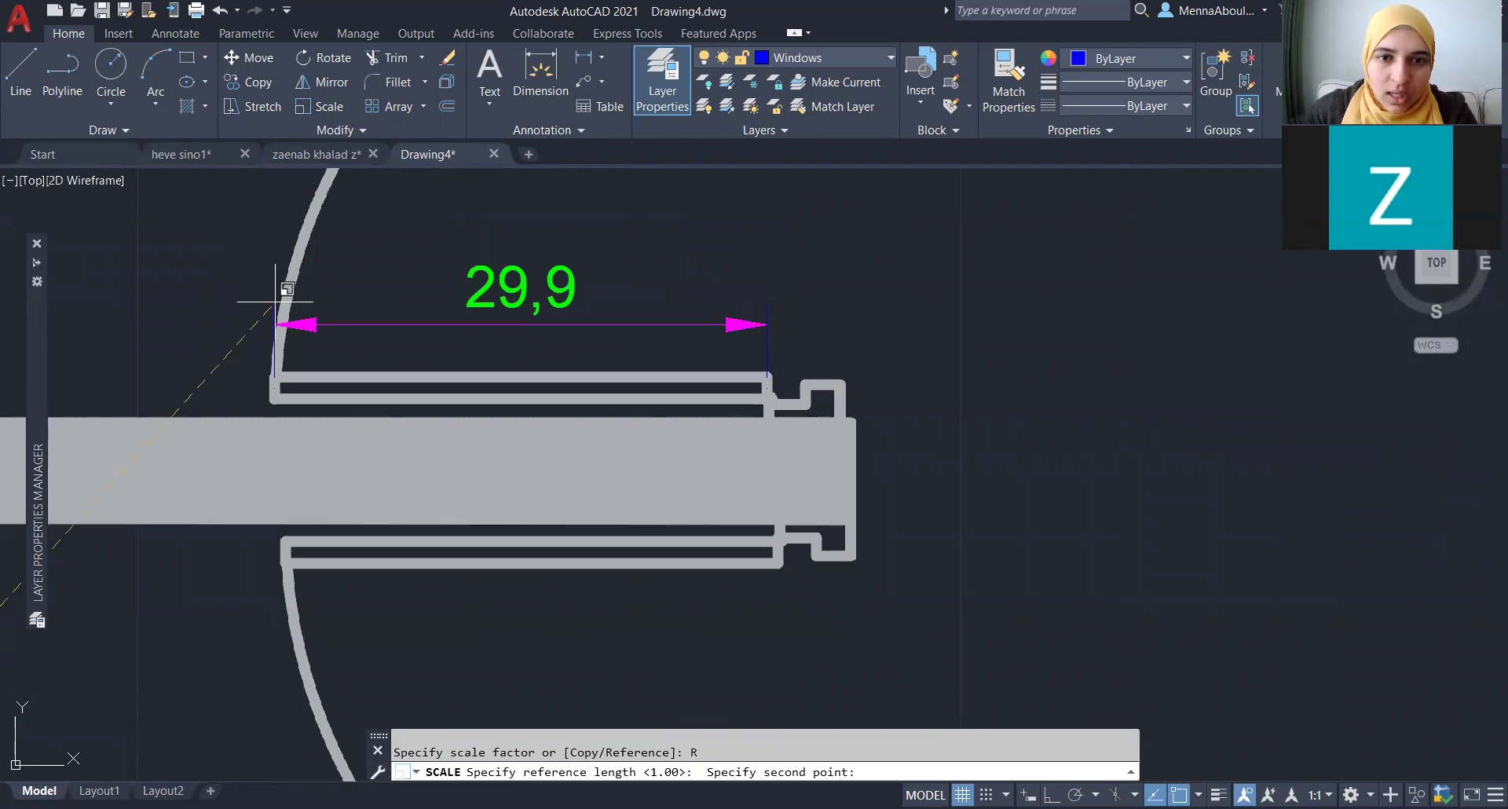
click(274, 305)
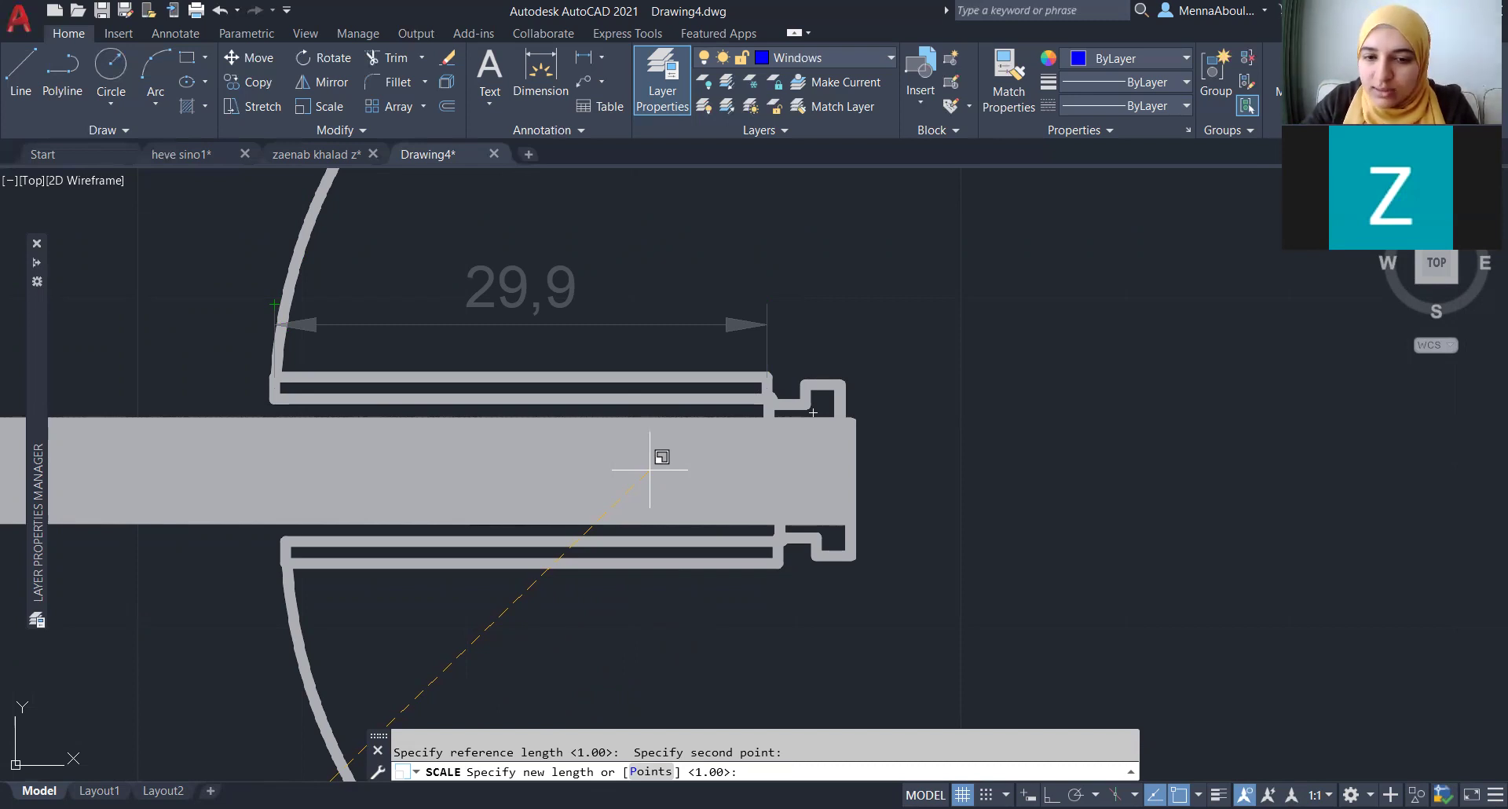
text(90)
- Enter 90 as the new length of the bedroom door dimension
key(Return)
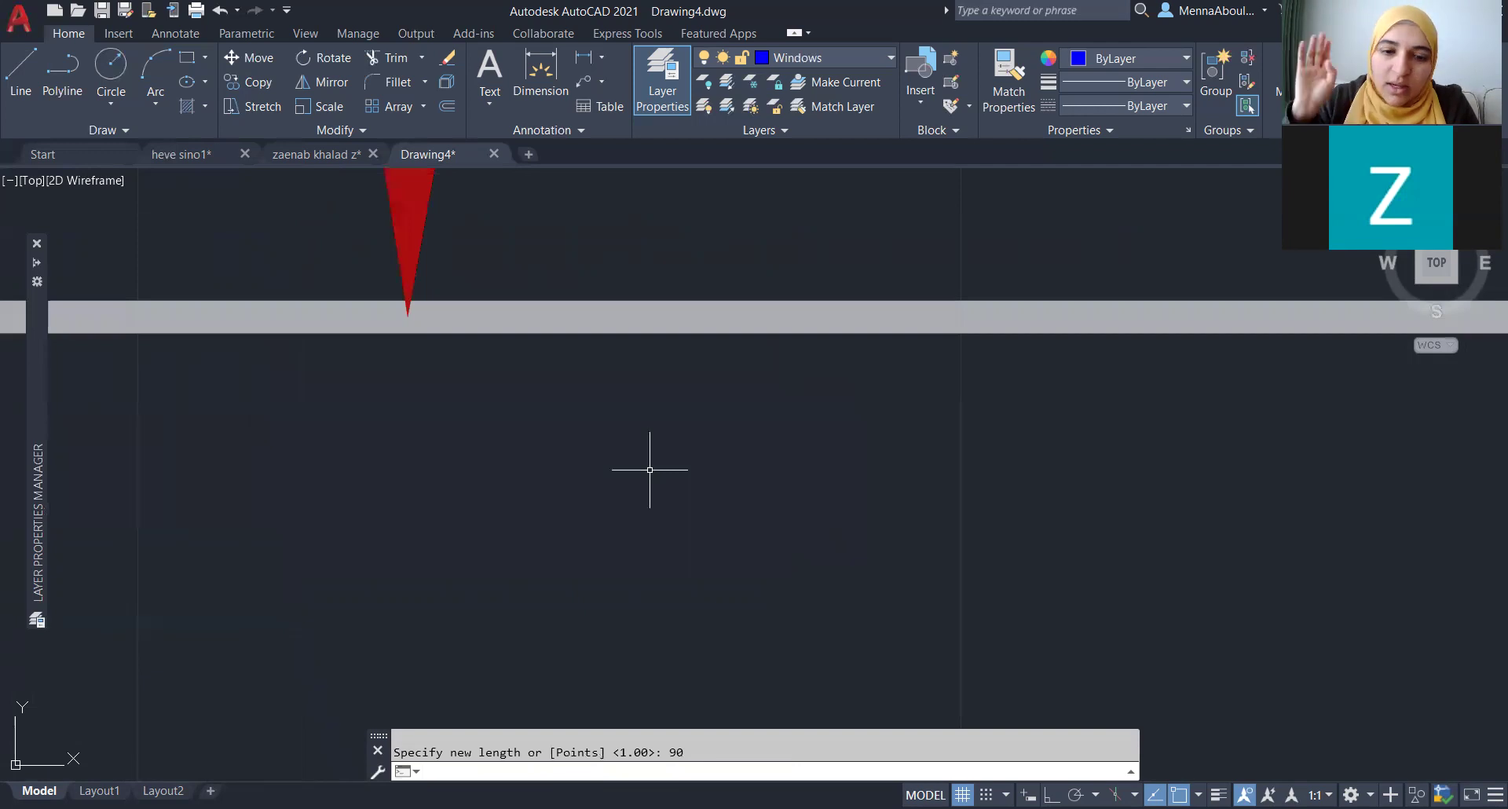
scroll(630, 522, down, 5)
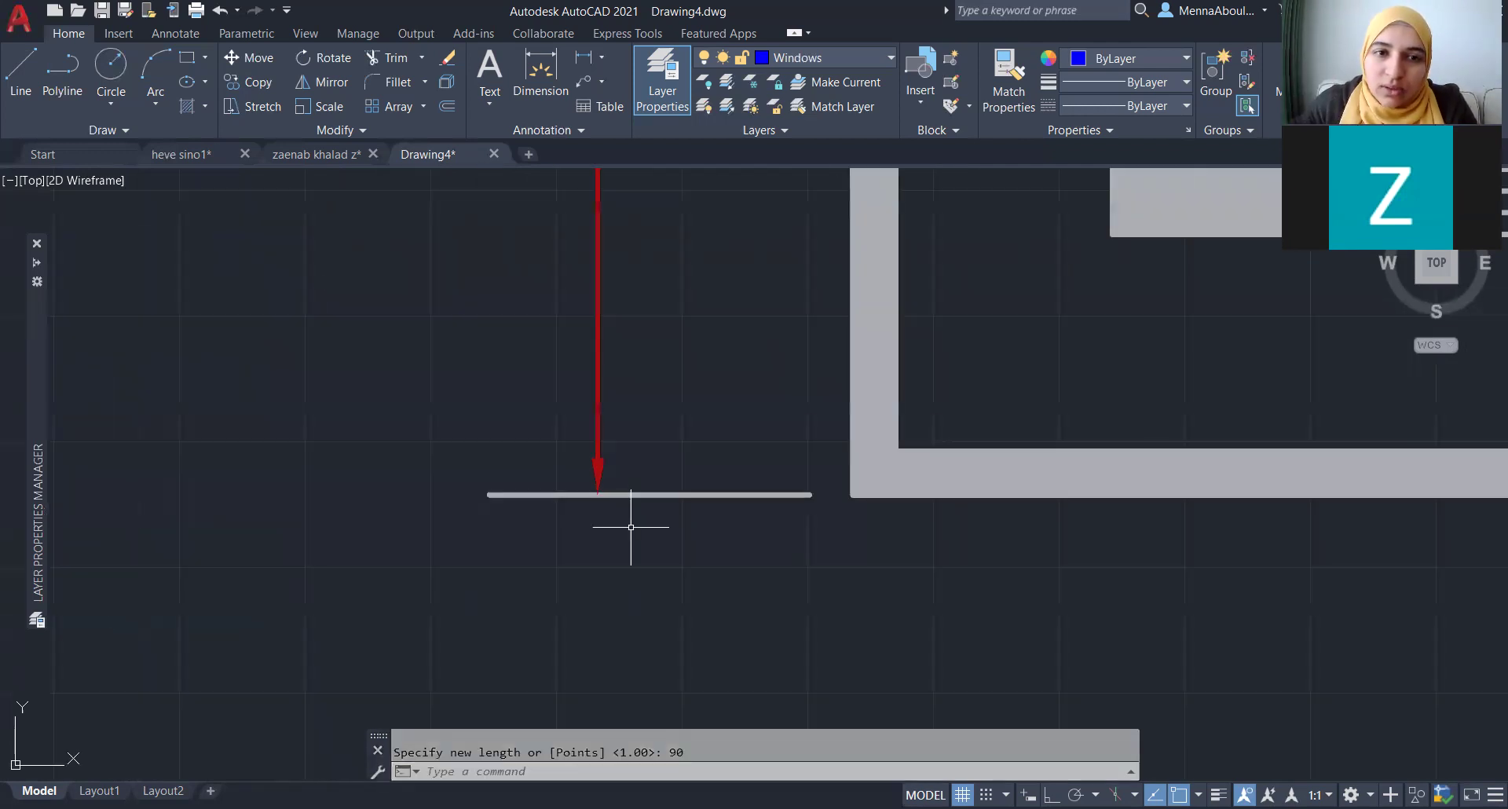
scroll(628, 523, down, 5)
scroll(539, 549, down, 3)
scroll(618, 522, up, 2)
scroll(630, 453, up, 3)
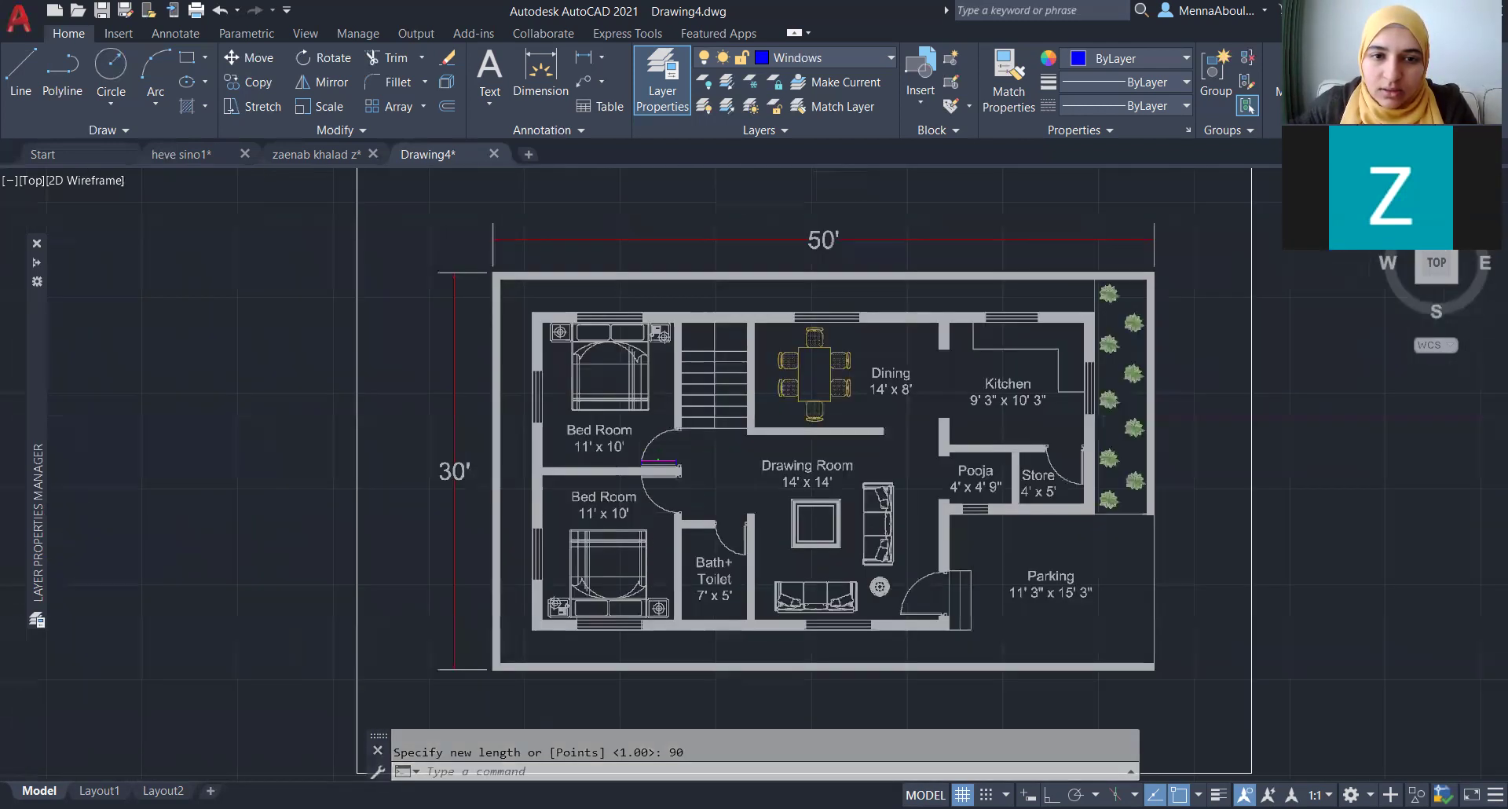
scroll(682, 385, up, 4)
scroll(599, 228, up, 3)
scroll(619, 284, up, 4)
scroll(404, 448, down, 1)
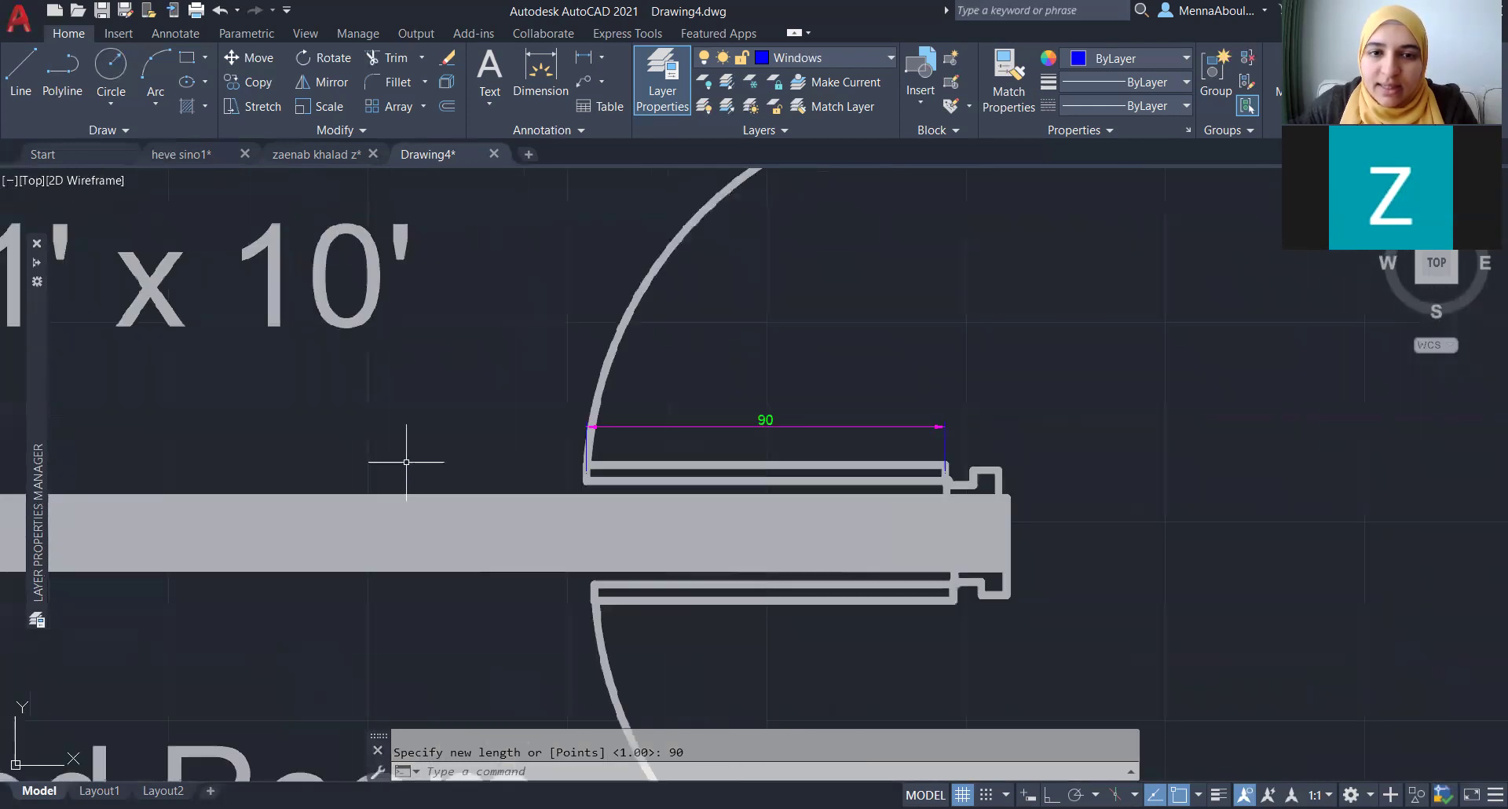
scroll(403, 448, down, 8)
scroll(472, 417, down, 3)
scroll(579, 502, down, 2)
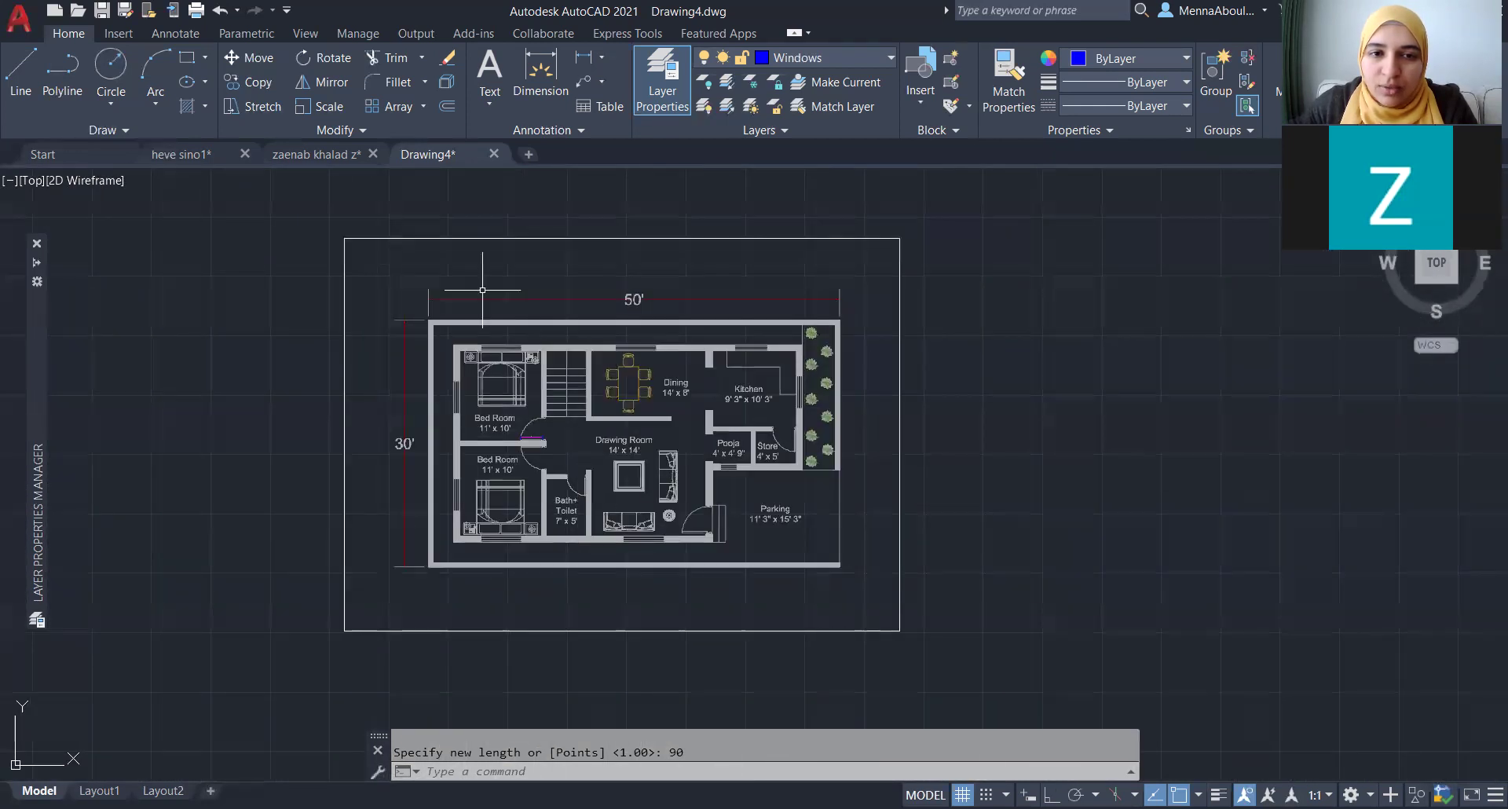
scroll(478, 302, up, 2)
scroll(464, 335, down, 2)
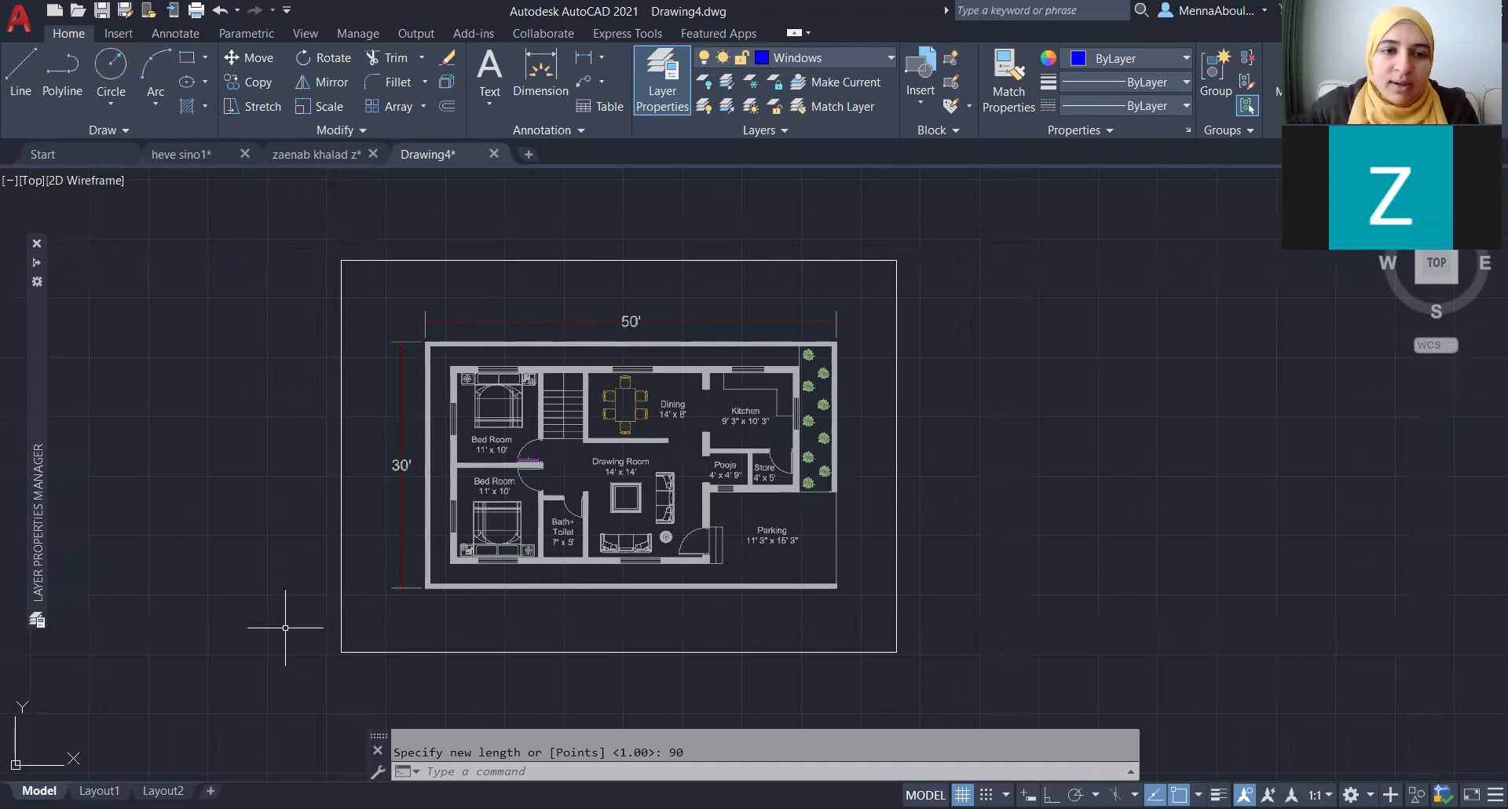
- Verify the door dimension reads 90, clear the selection and zoom back out to the full plan
scroll(534, 448, up, 4)
scroll(534, 448, up, 3)
scroll(503, 526, up, 3)
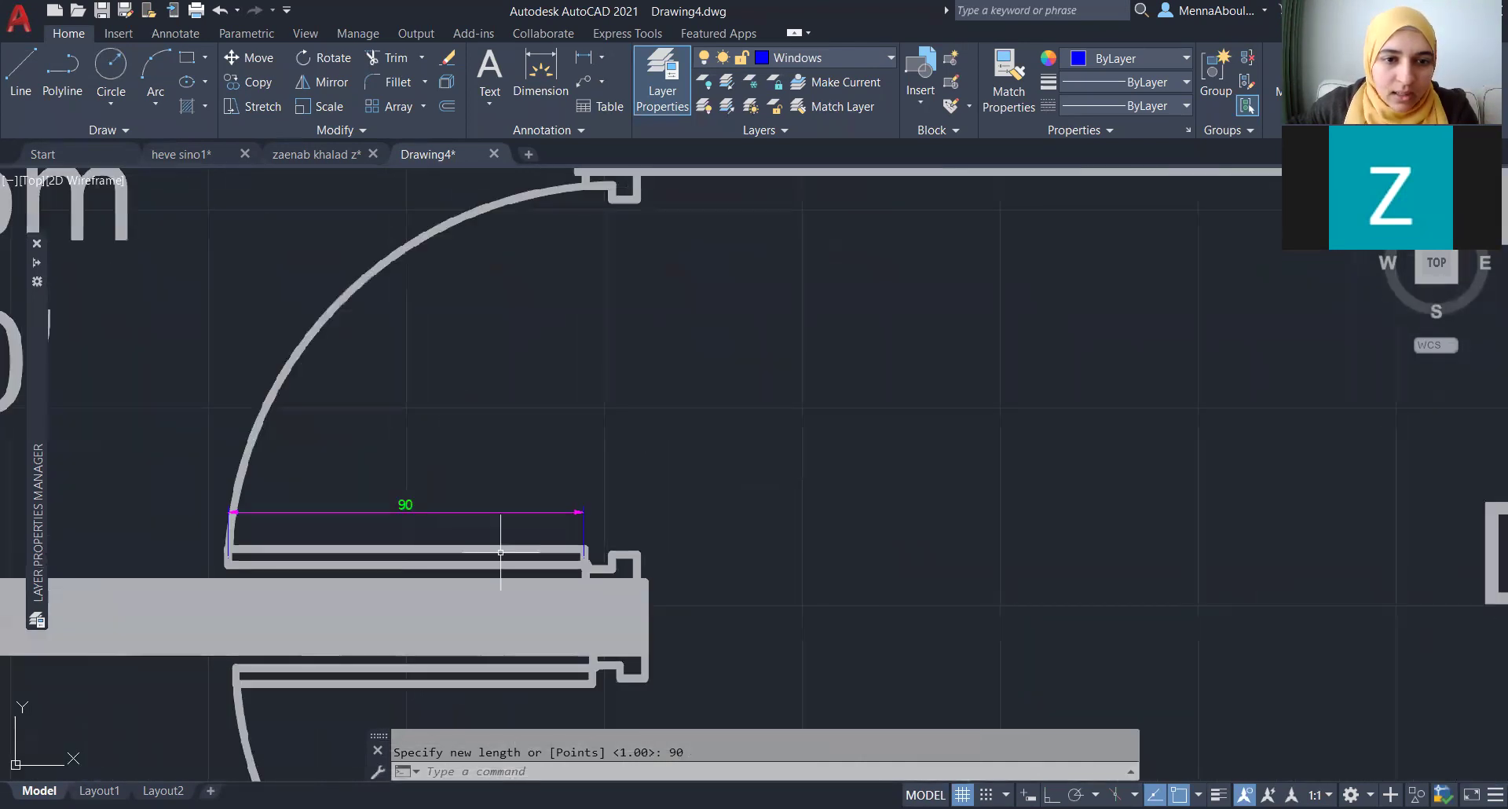
scroll(707, 550, down, 2)
scroll(509, 520, up, 2)
click(579, 586)
key(Escape)
scroll(511, 492, down, 2)
scroll(521, 542, down, 2)
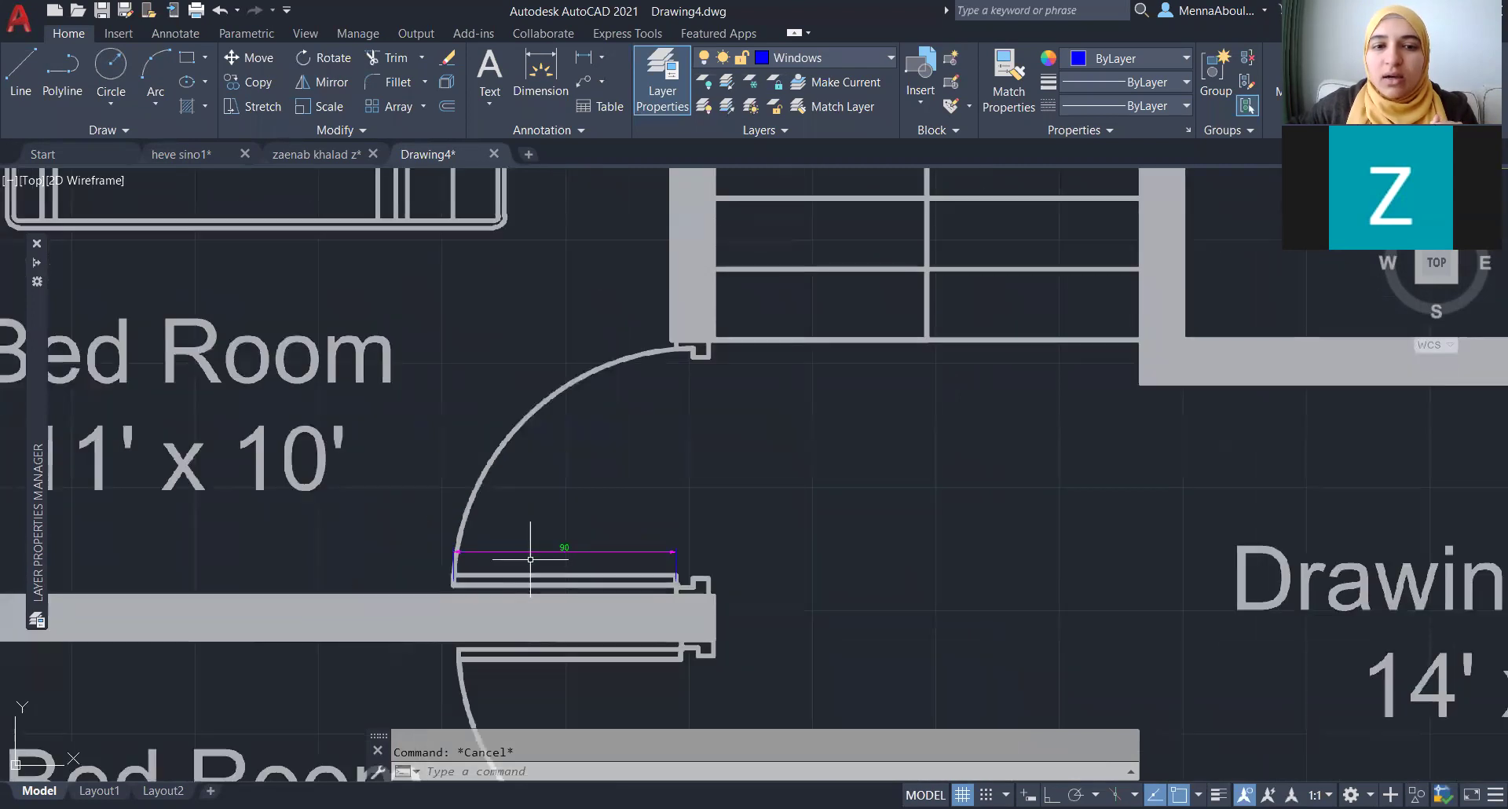
scroll(593, 568, down, 2)
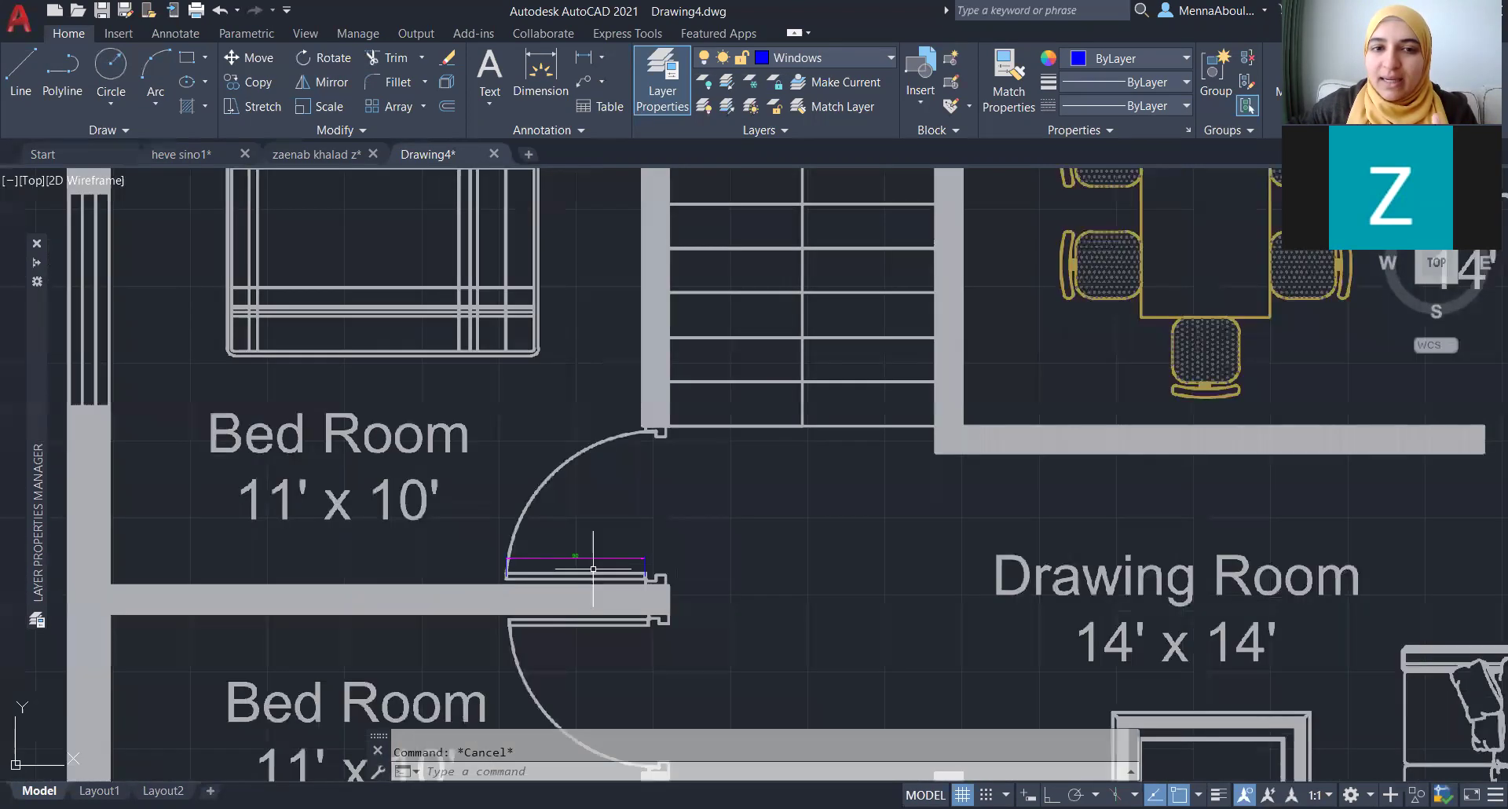
scroll(593, 568, down, 2)
scroll(593, 567, down, 2)
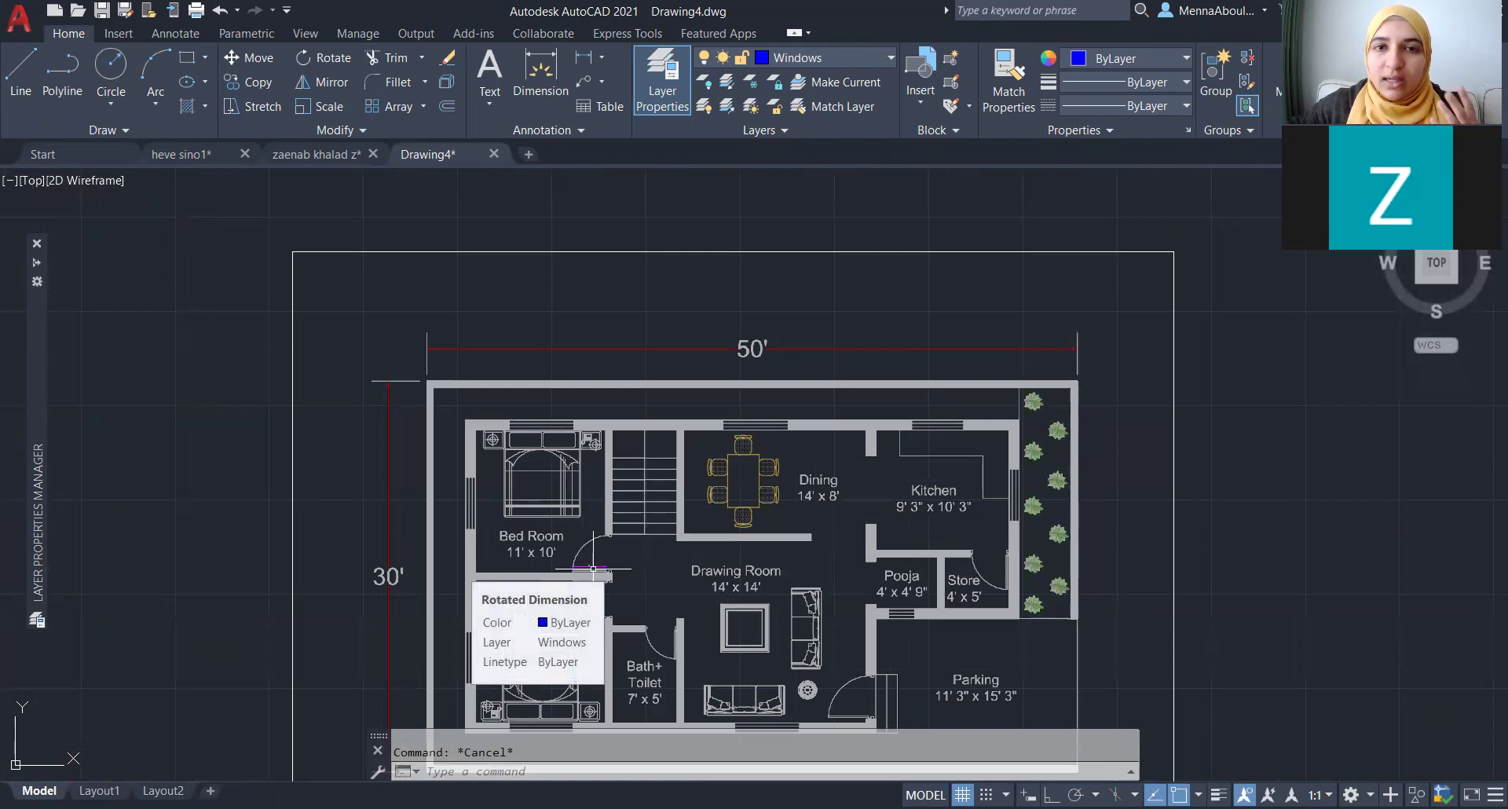
- Select the PDF underlay frame and check the Home layer list, leaving Windows current
scroll(620, 355, down, 2)
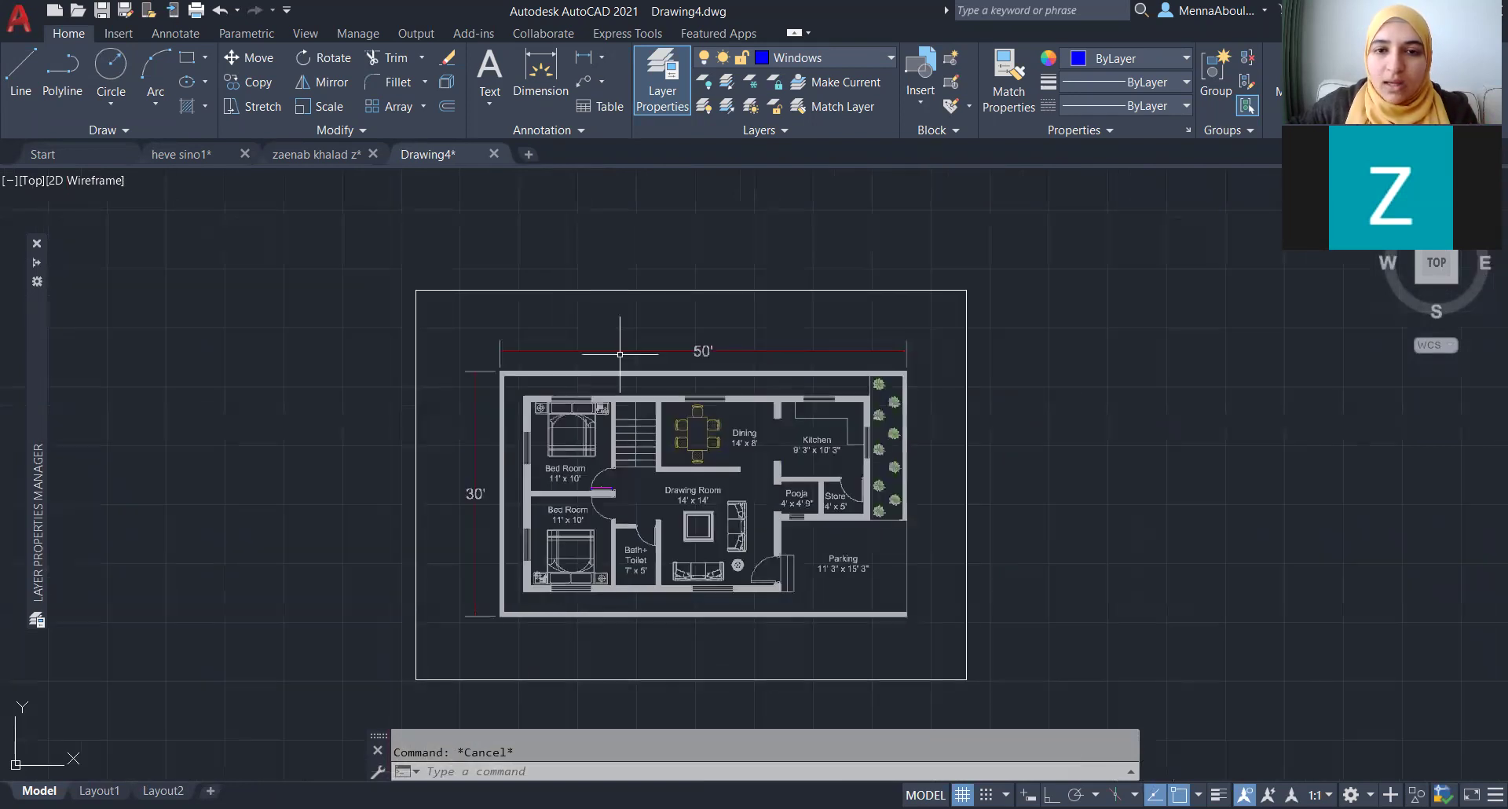
click(978, 327)
click(924, 233)
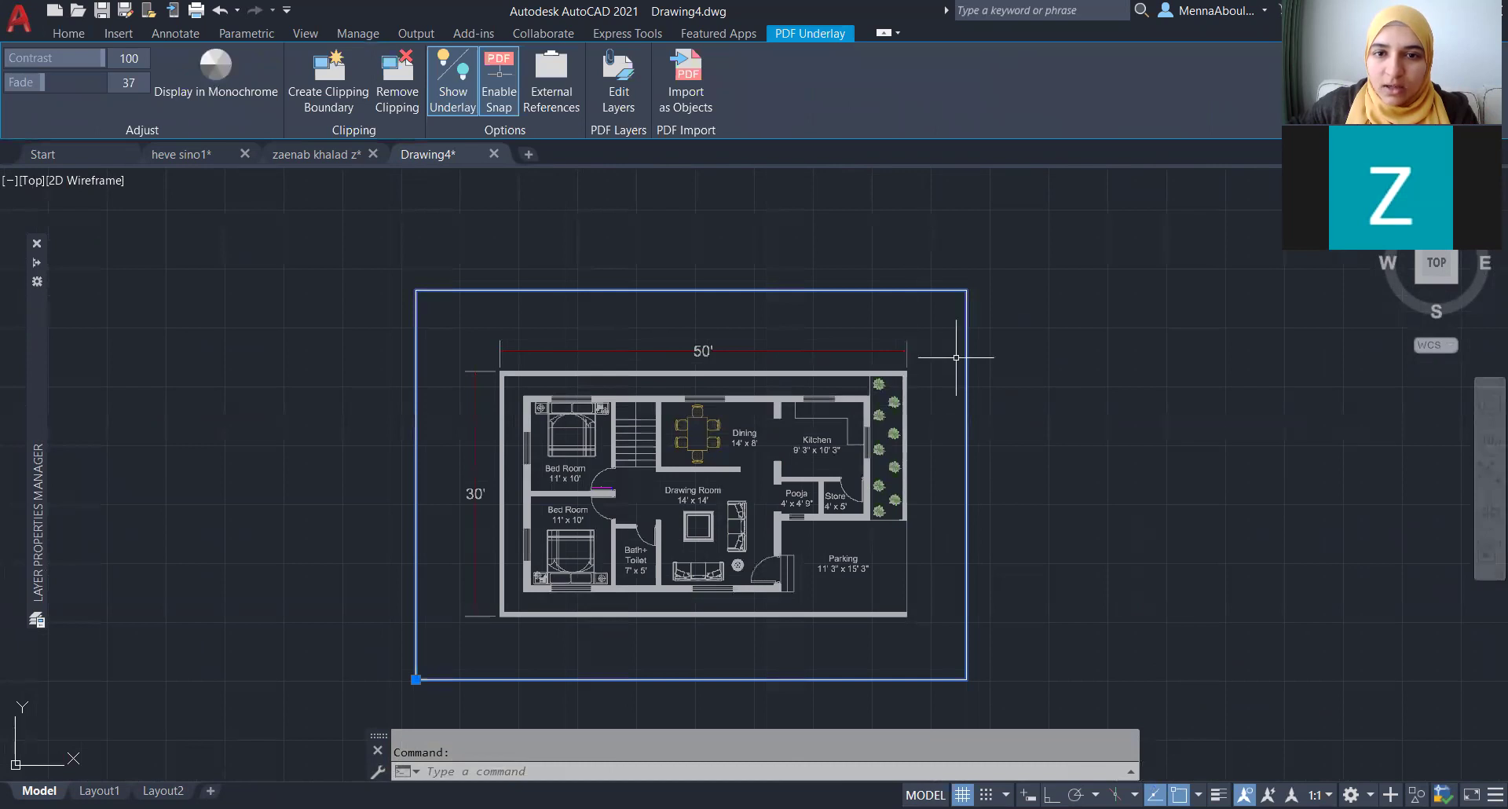
key(Escape)
click(980, 284)
click(904, 338)
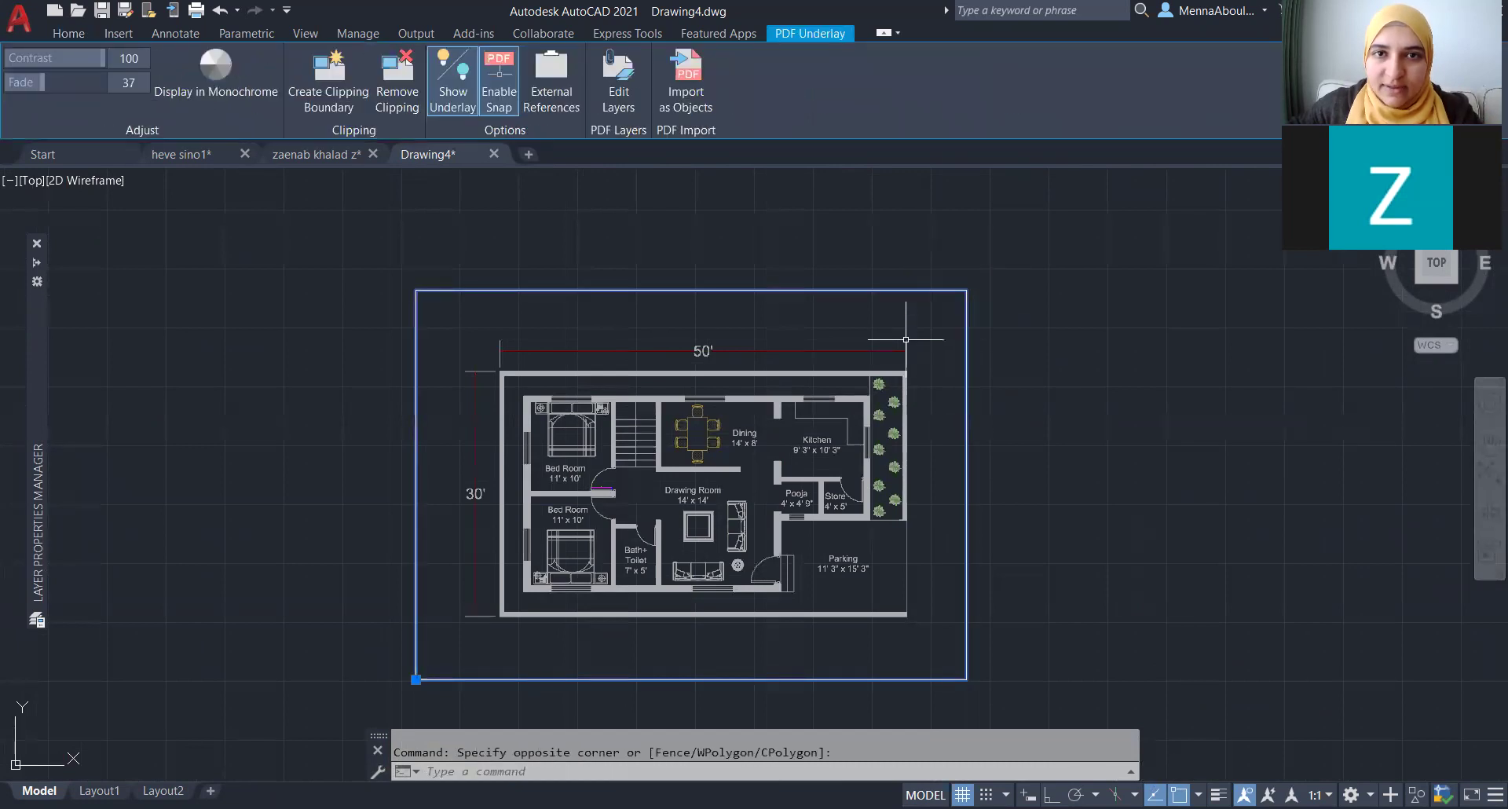
click(63, 30)
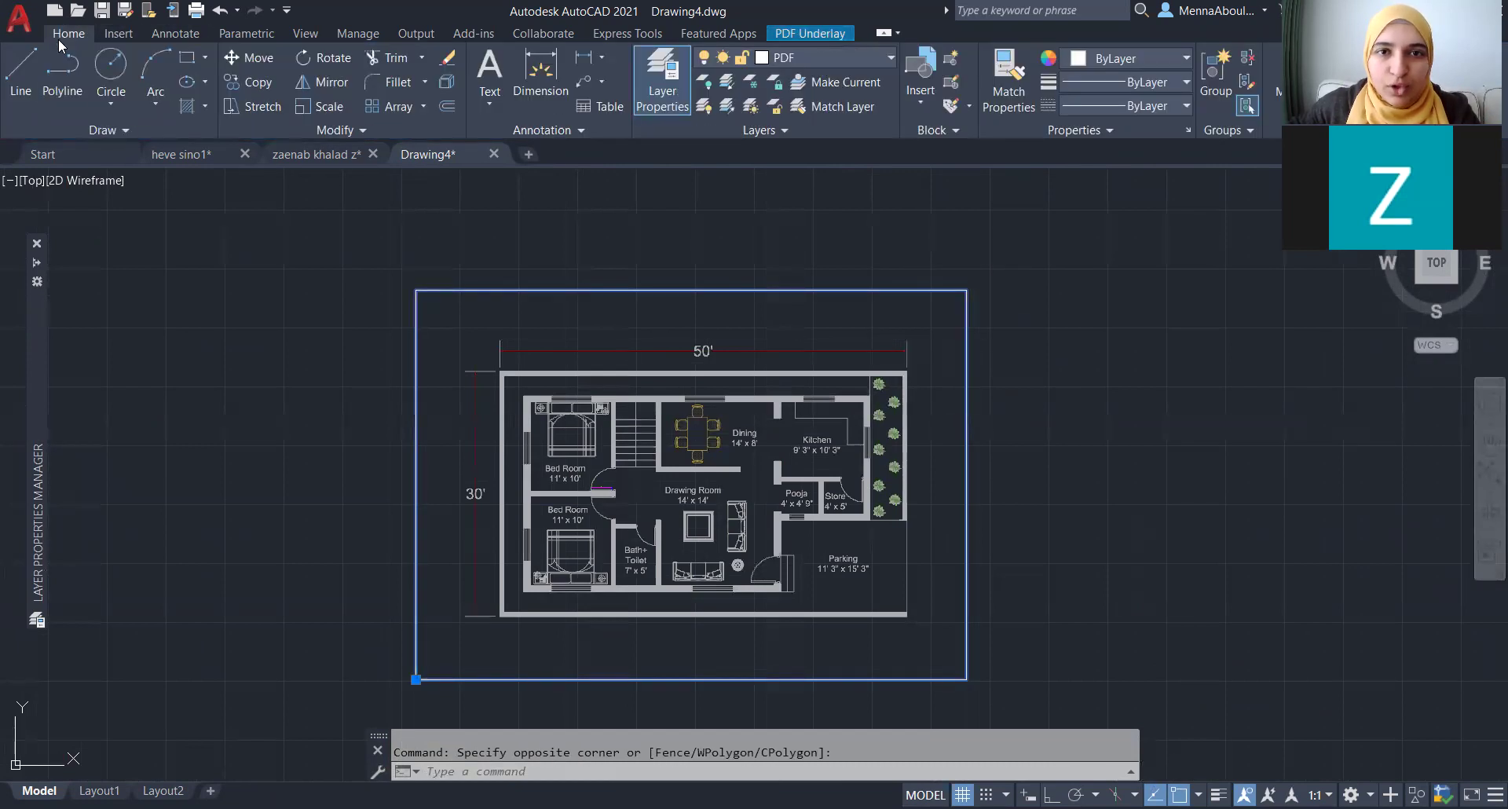
click(869, 59)
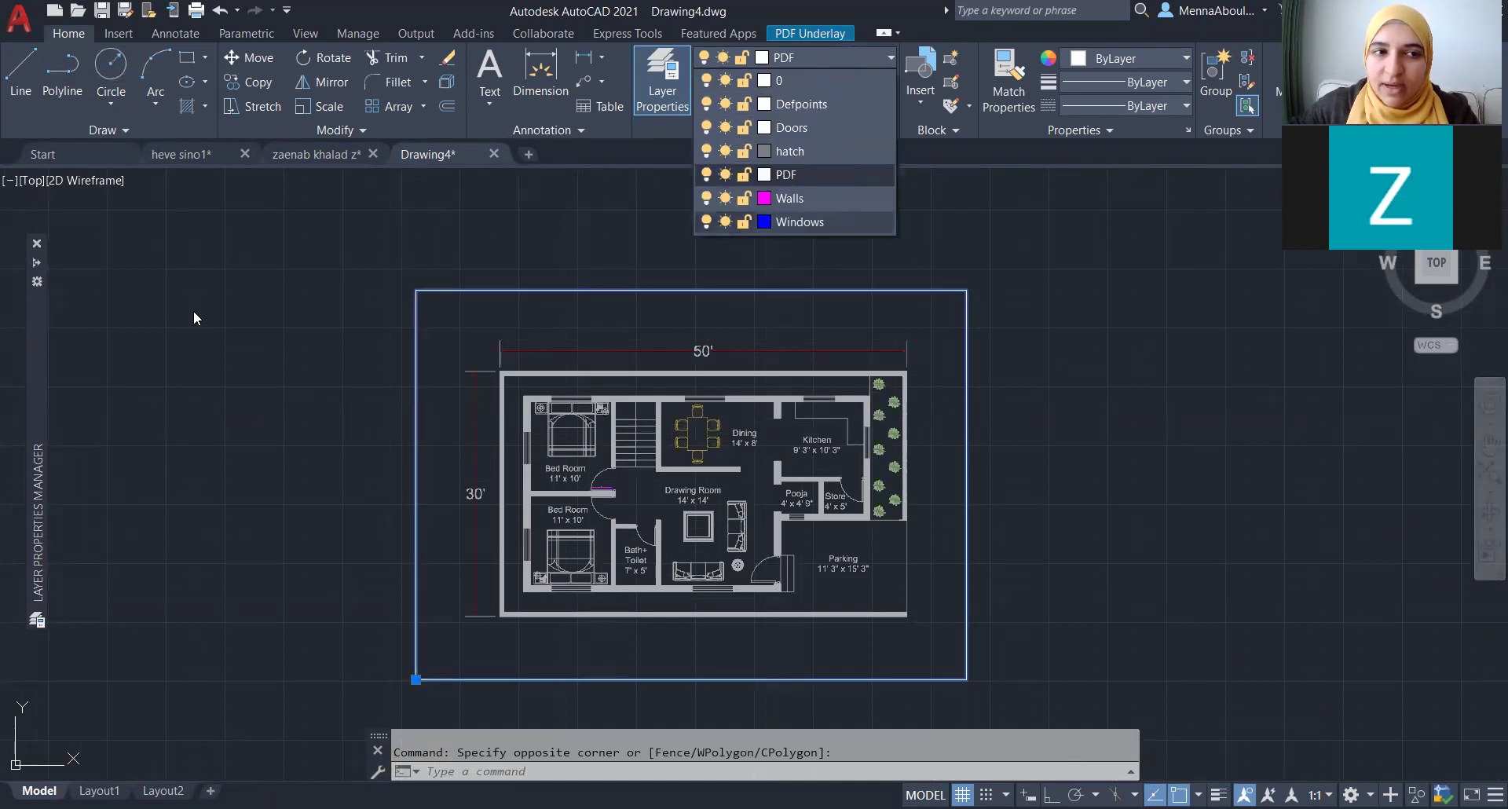
click(1113, 383)
key(Escape)
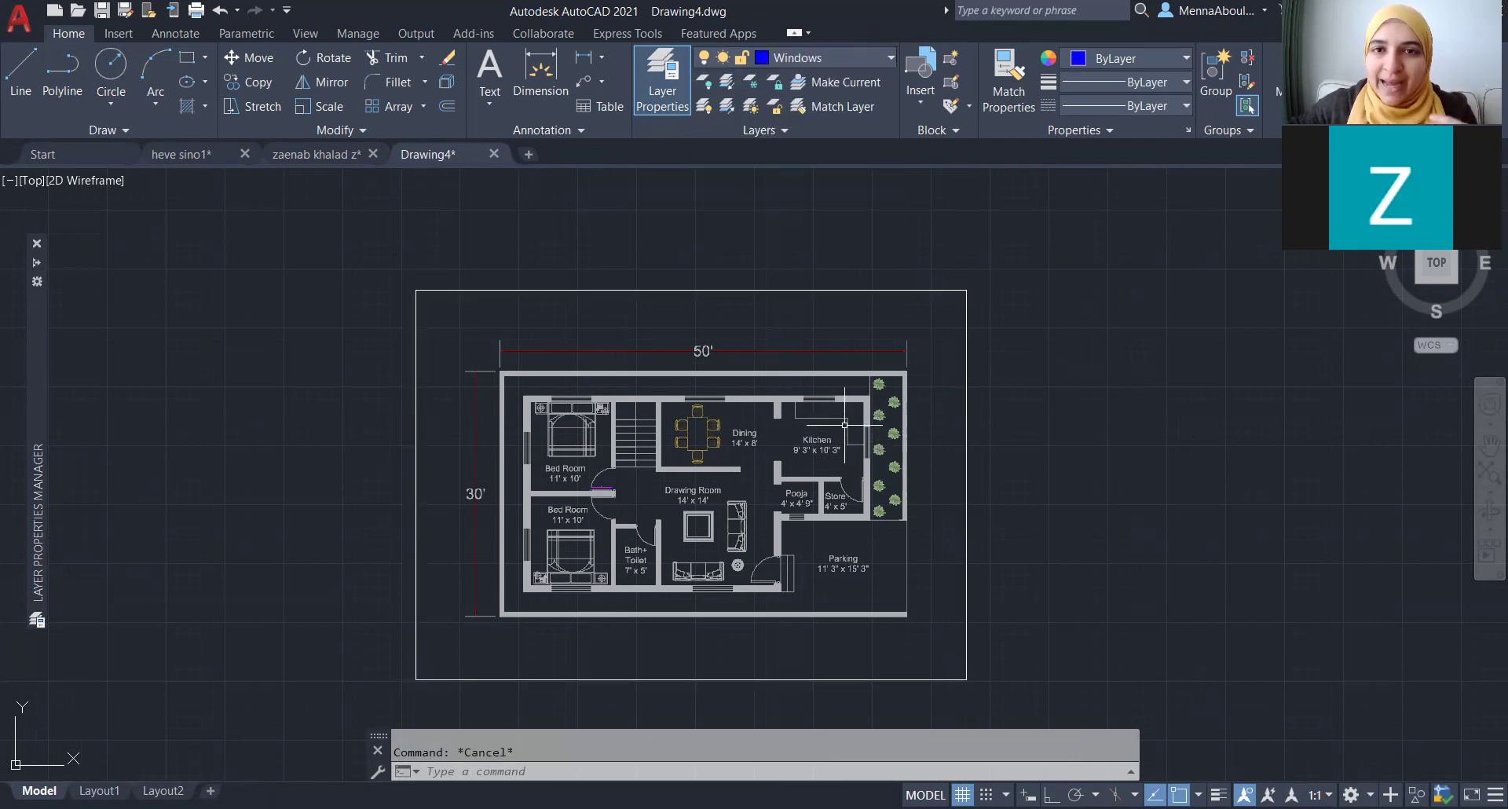
- Open the Layer Properties Manager with the LA command
click(35, 267)
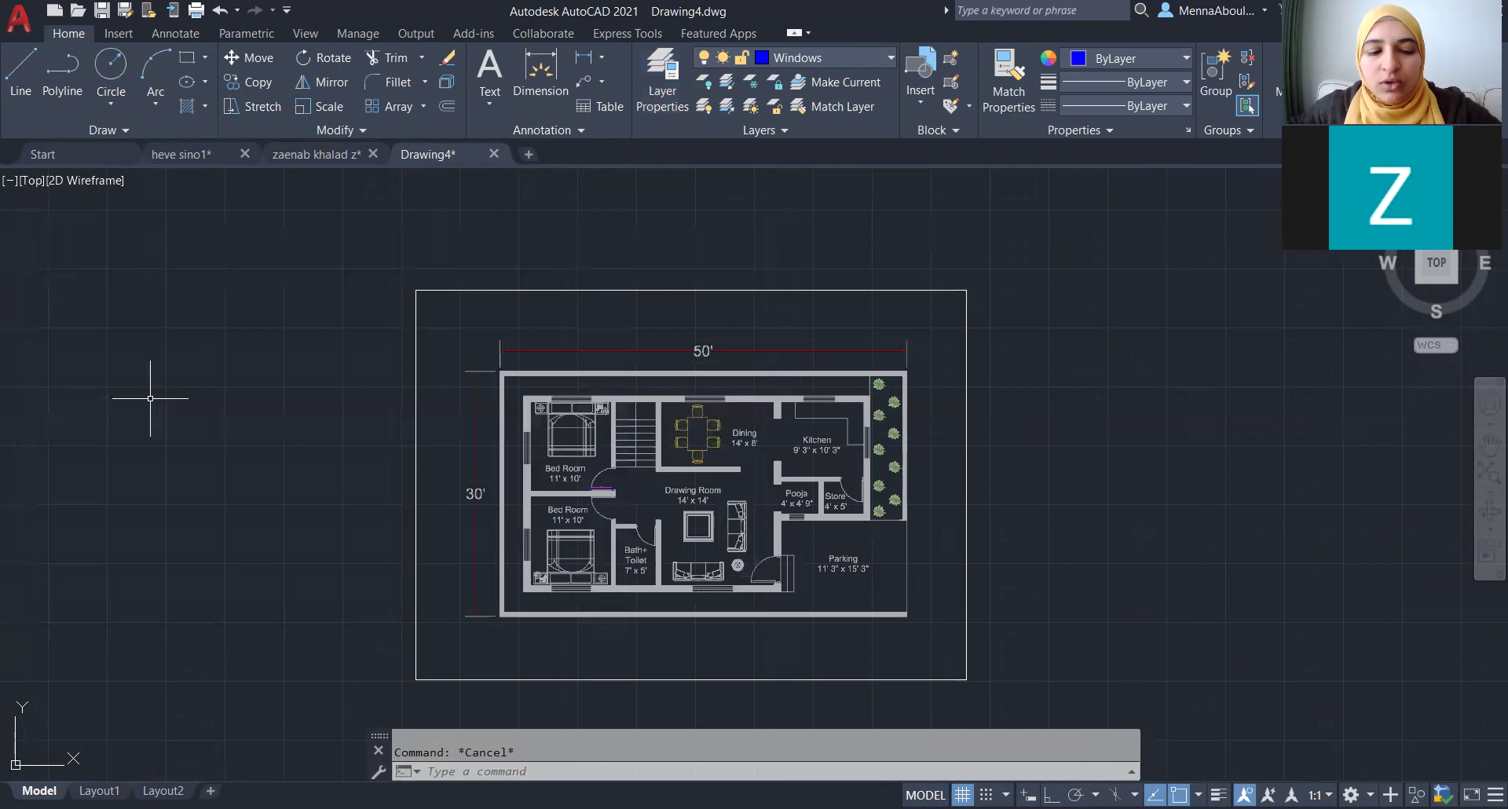
text(l)
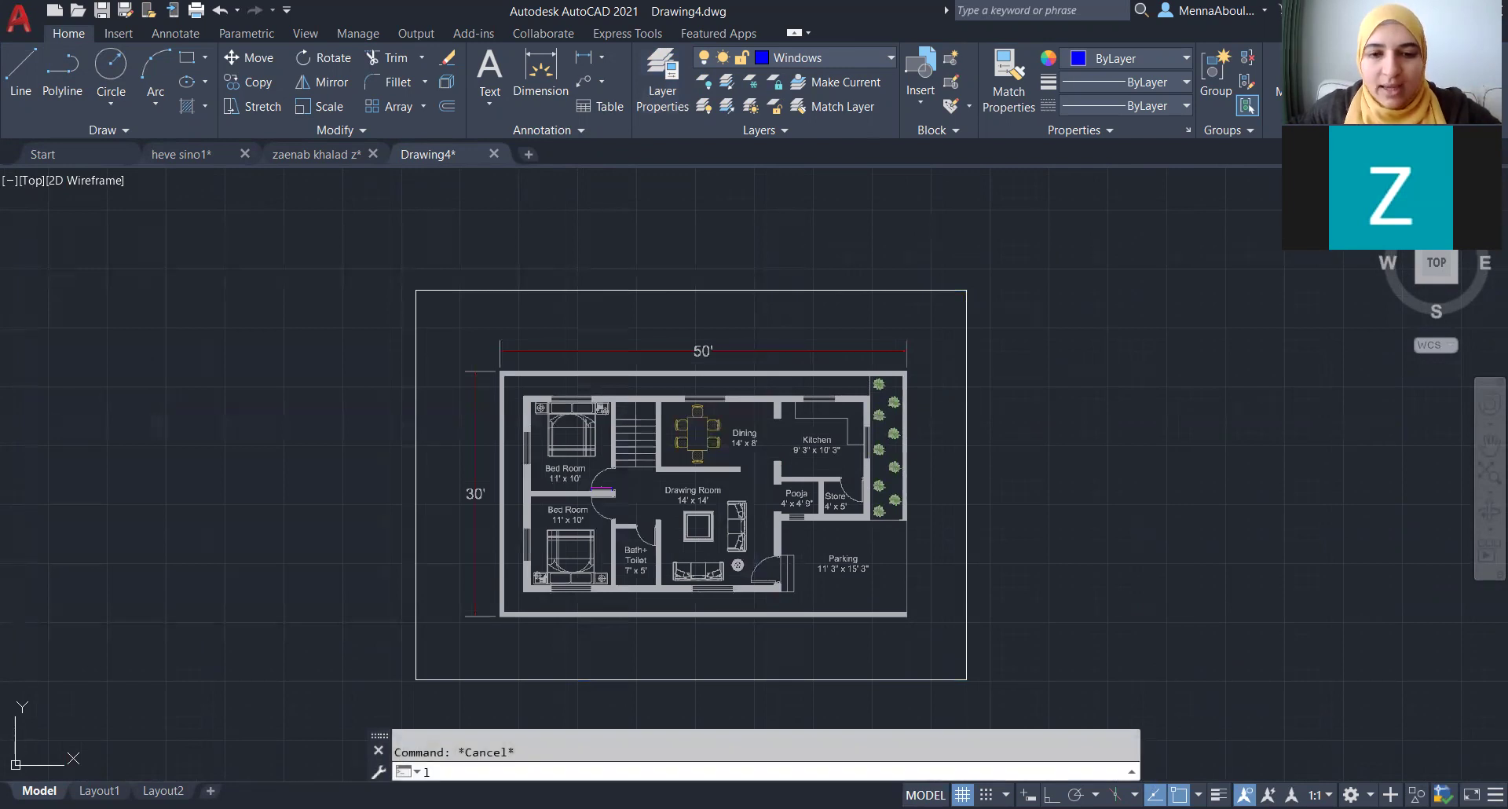
text(a)
key(Escape)
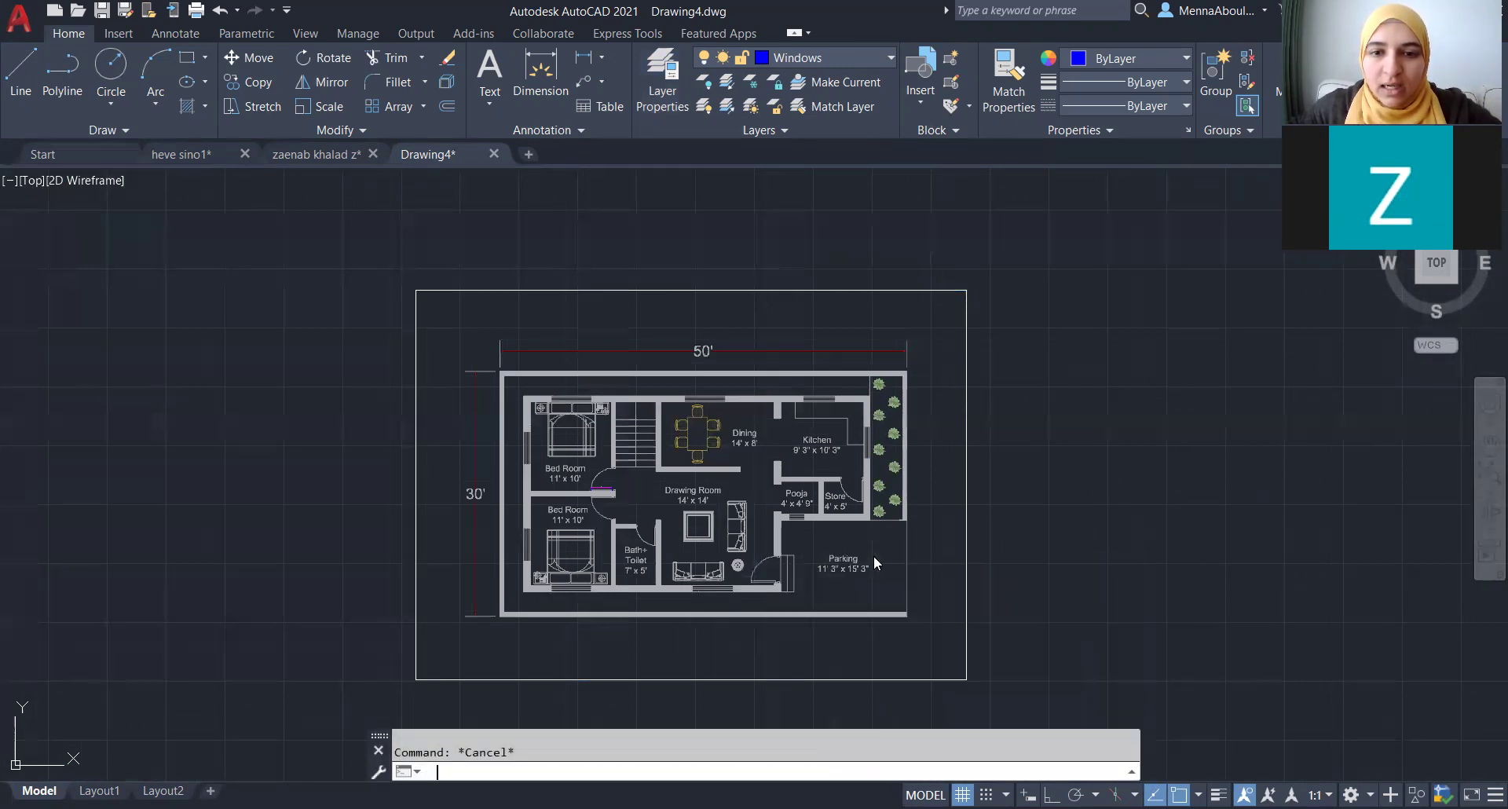
key(Return)
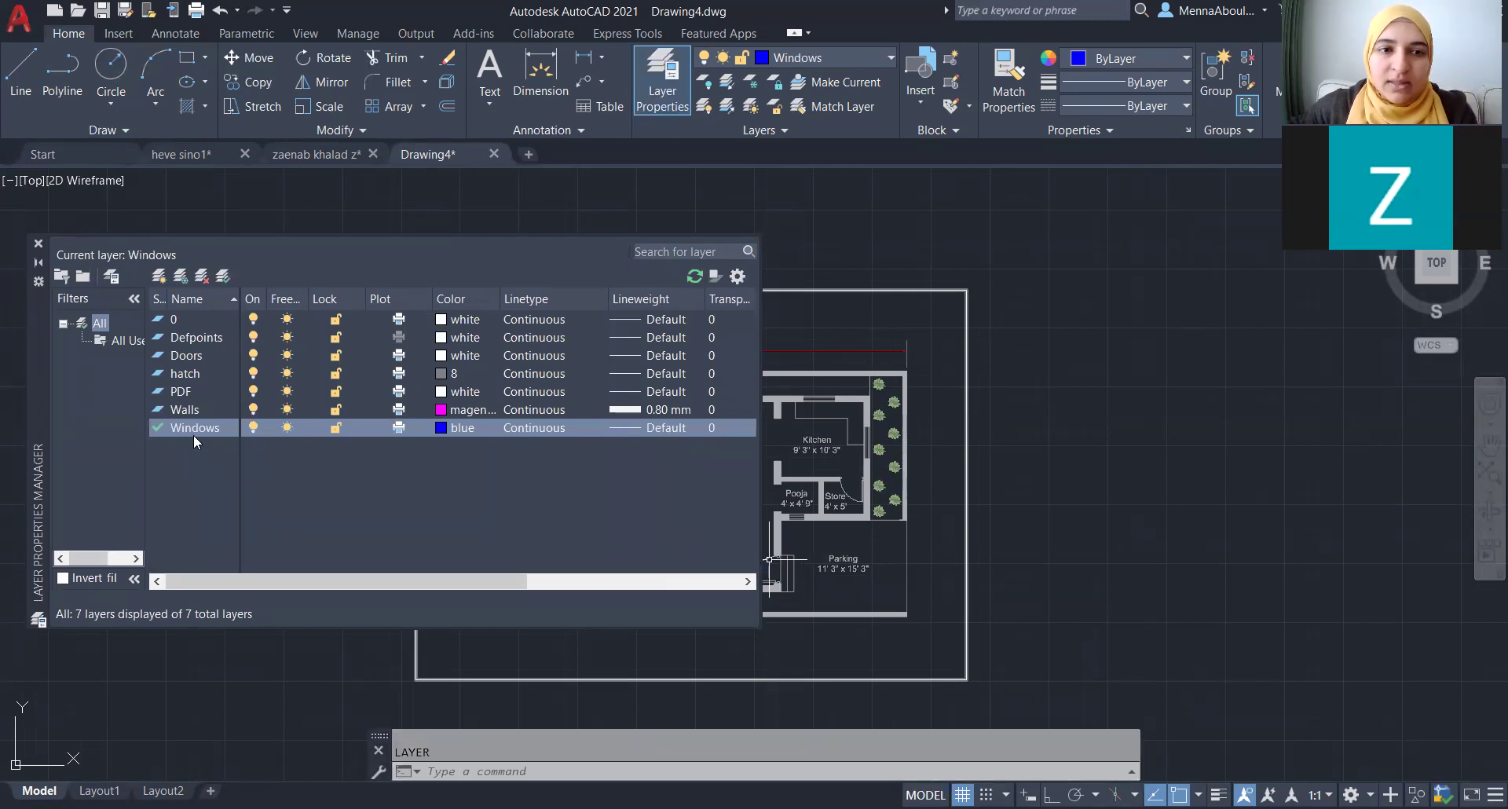
- Add a new layer named 'inserted PDF' and bring up its colour selection
click(165, 276)
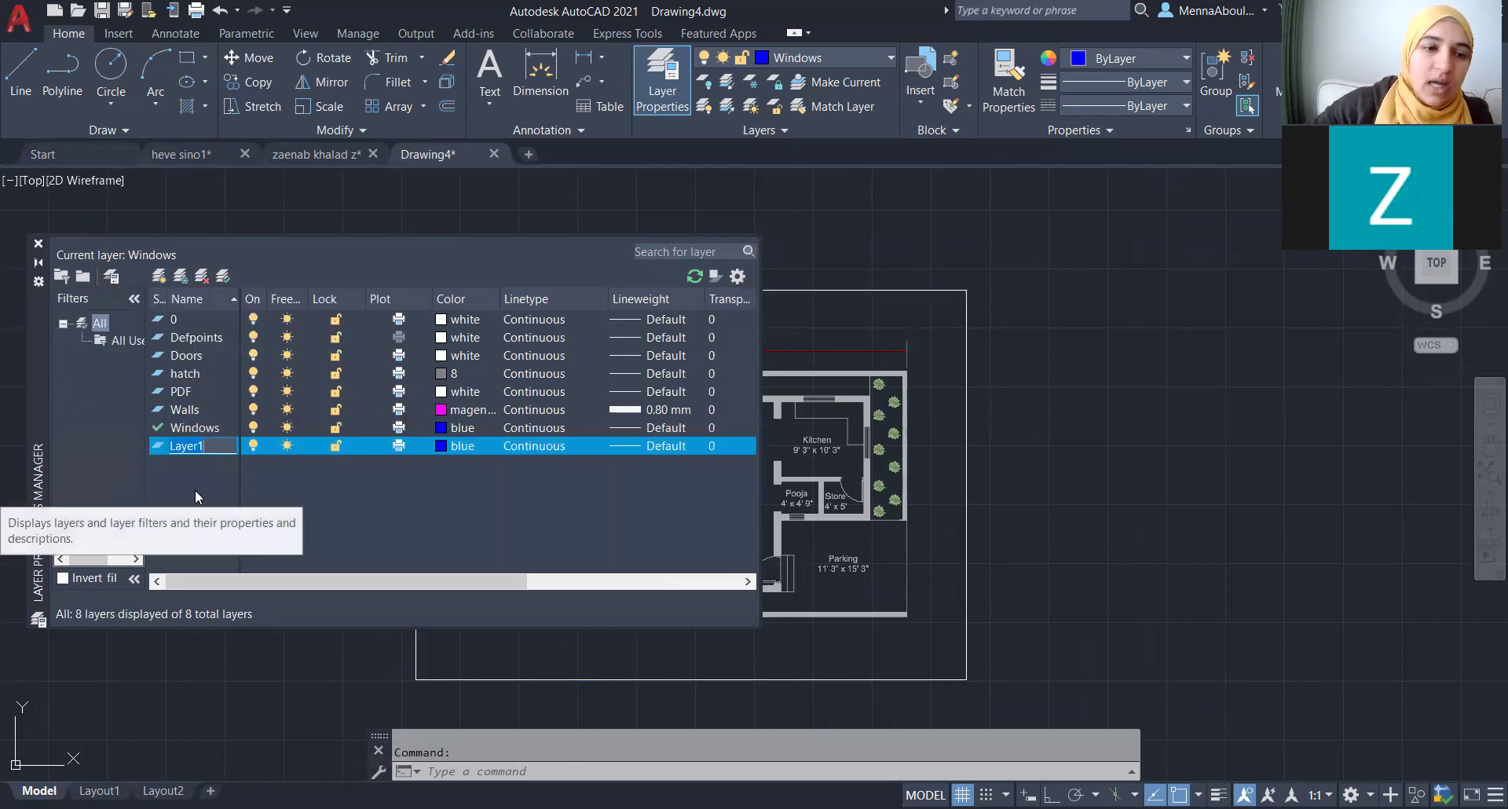
text(inserted)
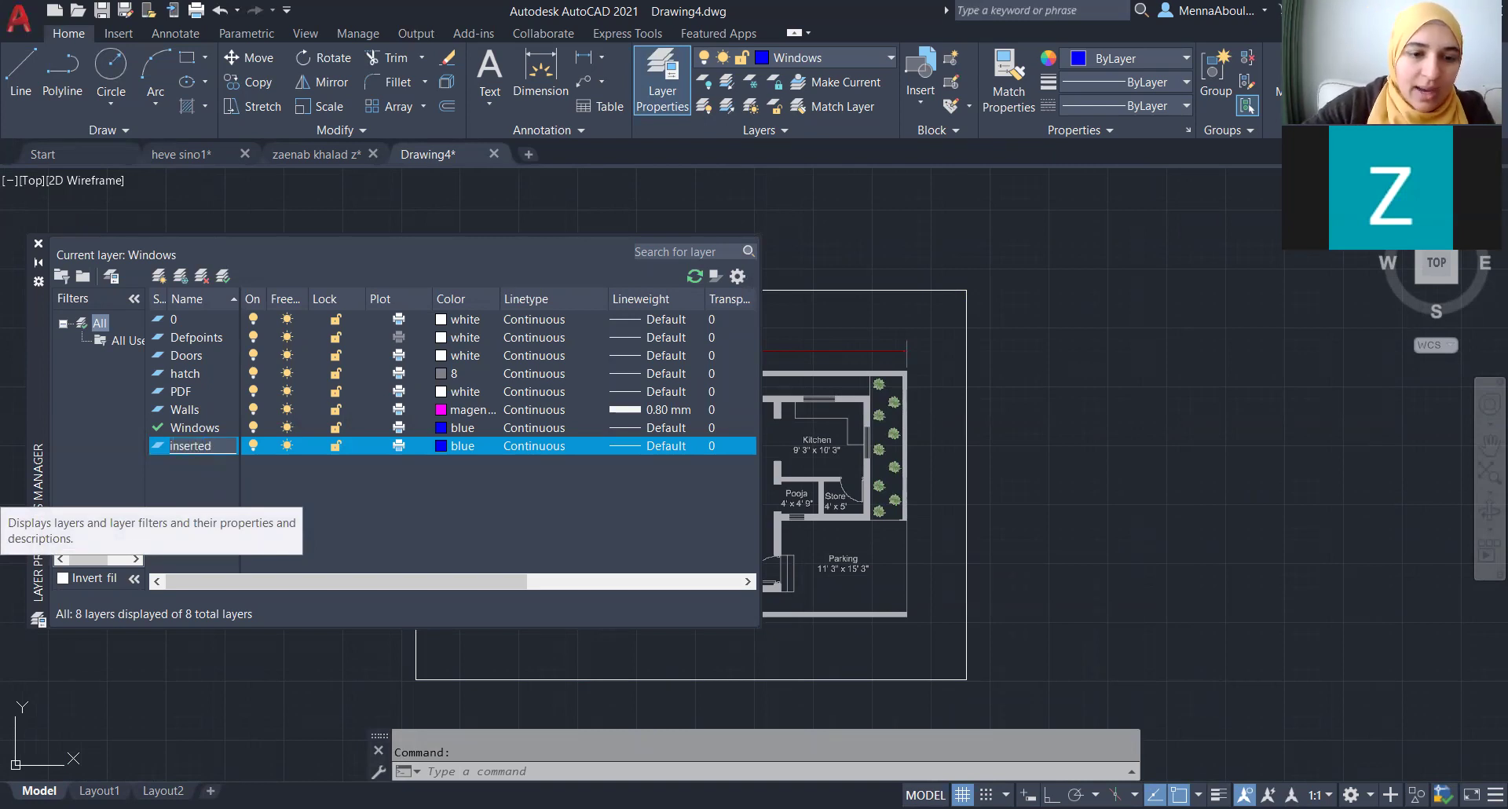
text( PDF)
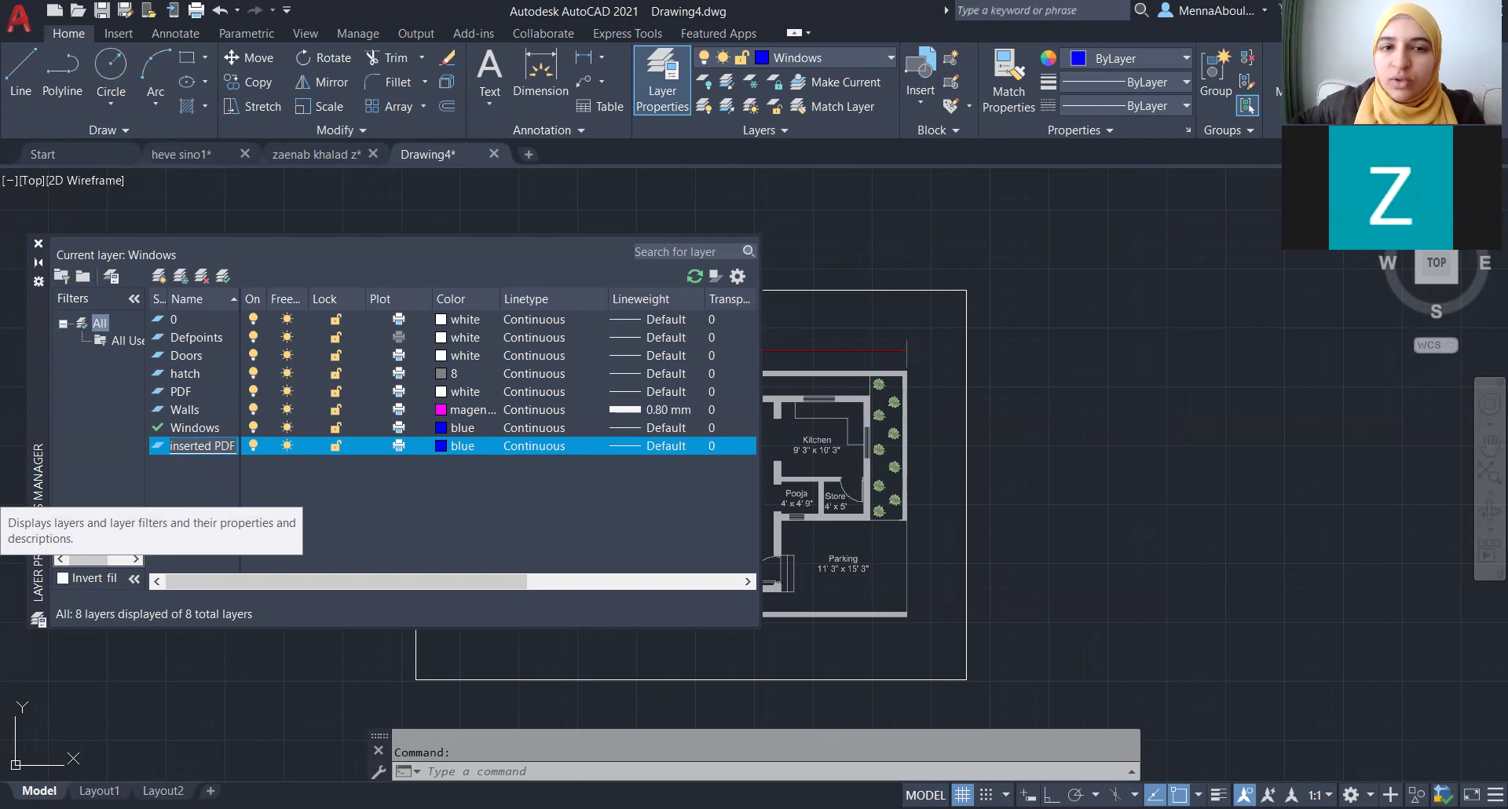
click(442, 450)
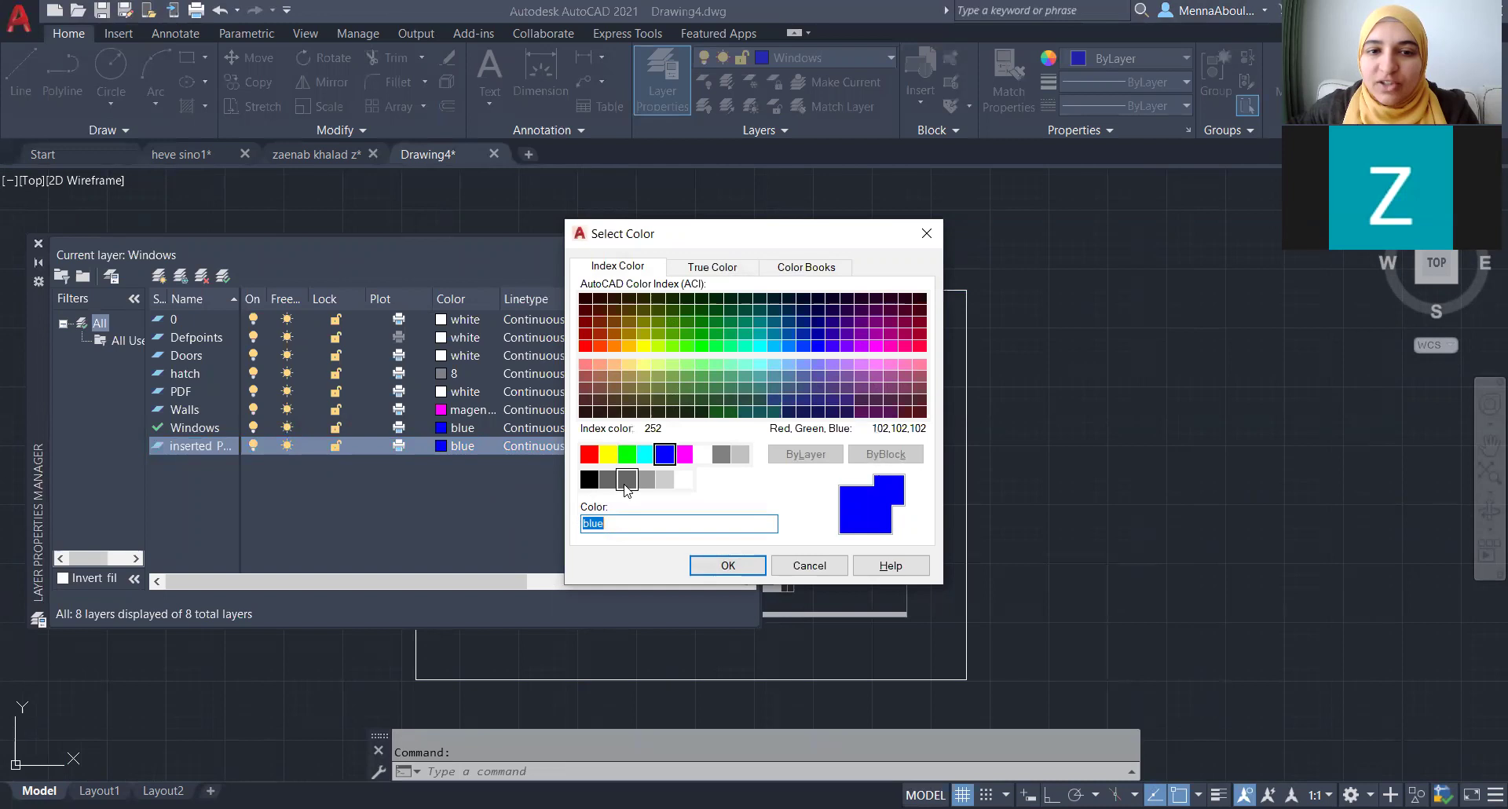
- Make the inserted PDF layer green, set PDF as current, and dismiss the cannot-freeze warning
click(629, 461)
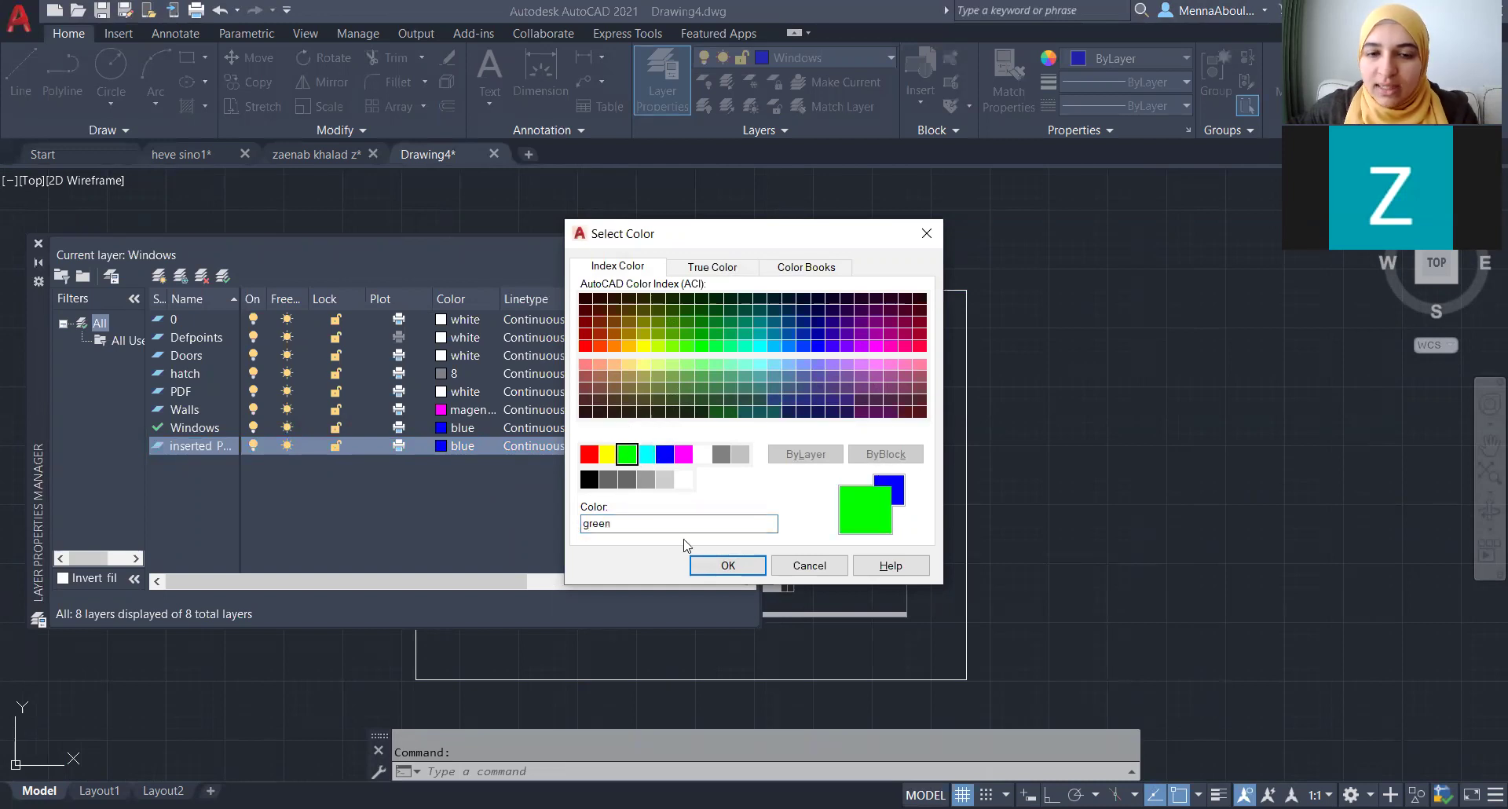
click(734, 575)
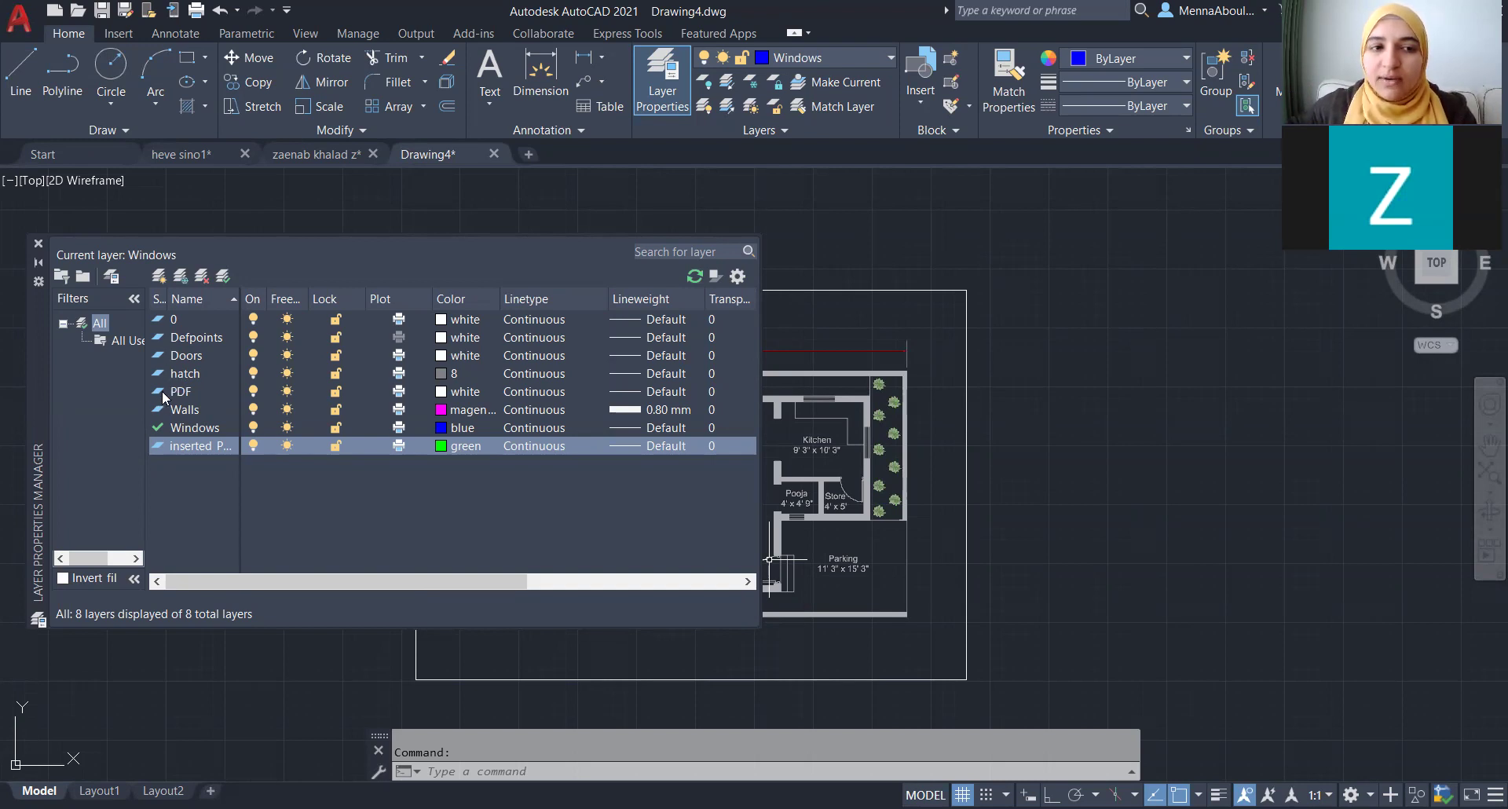
double_click(161, 389)
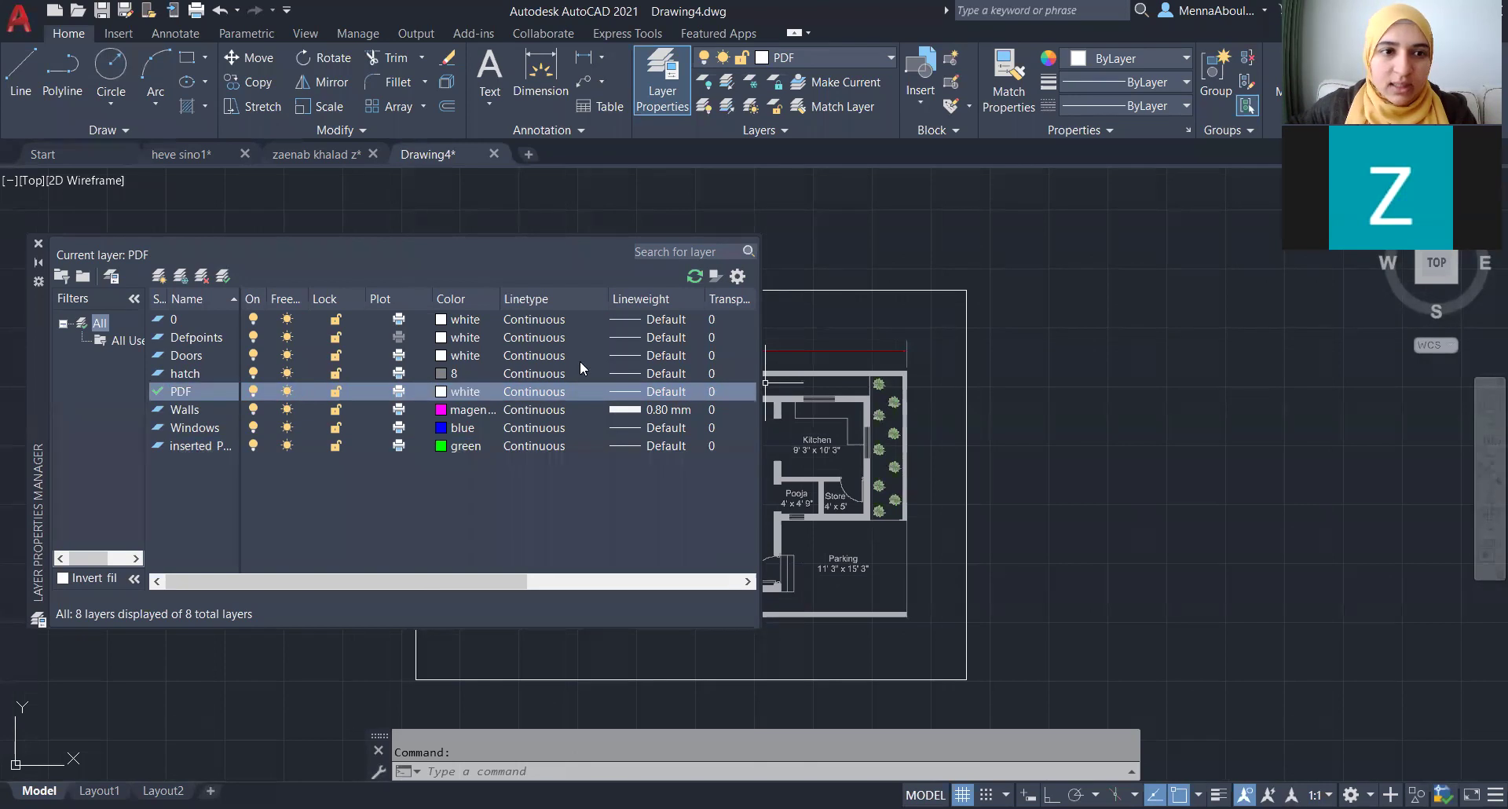
drag(580, 360, 585, 362)
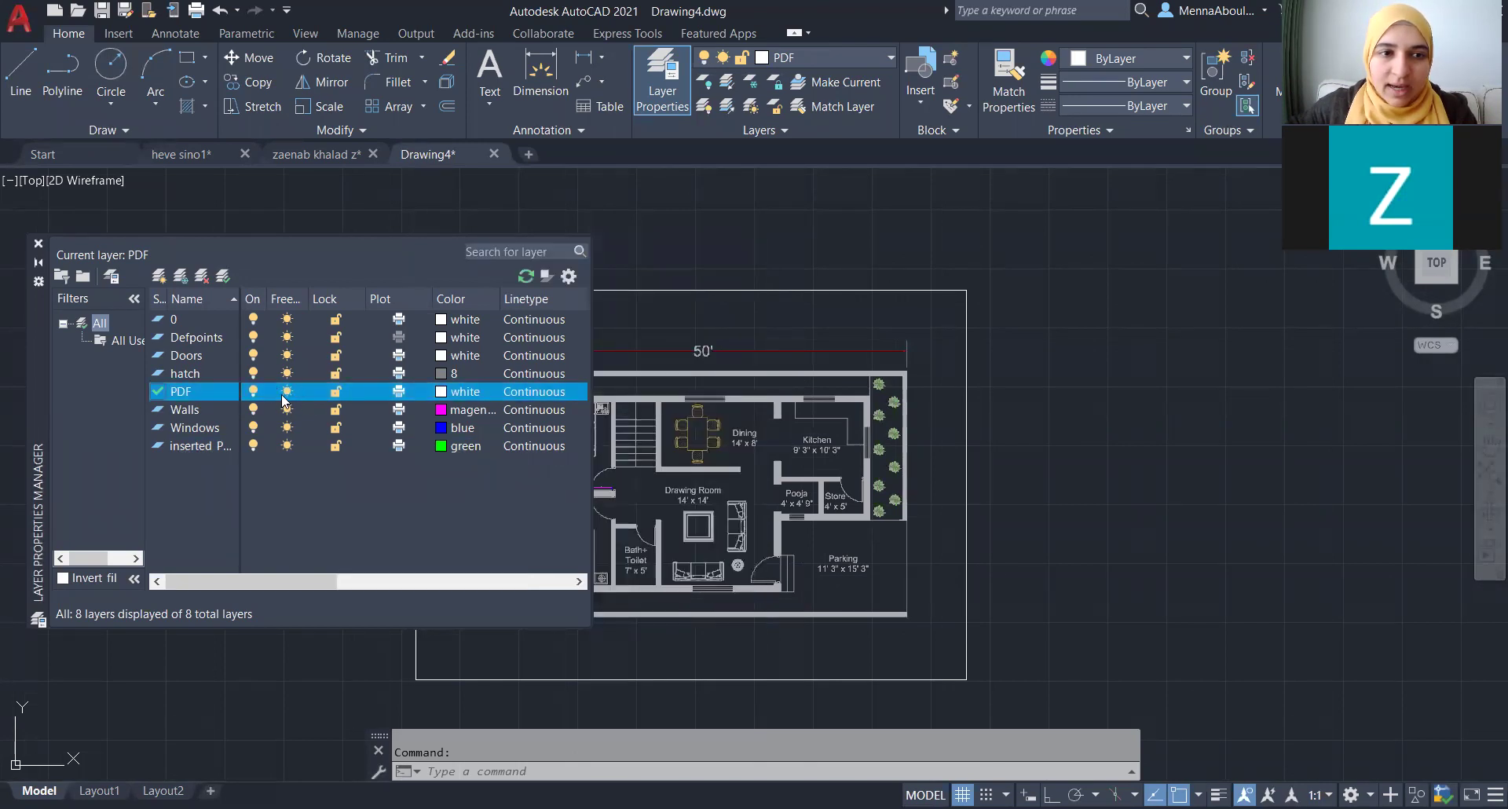
click(285, 393)
click(875, 444)
- Set Walls current, toggle the PDF layer's freeze off and on, and widen the list to show lineweights
double_click(157, 405)
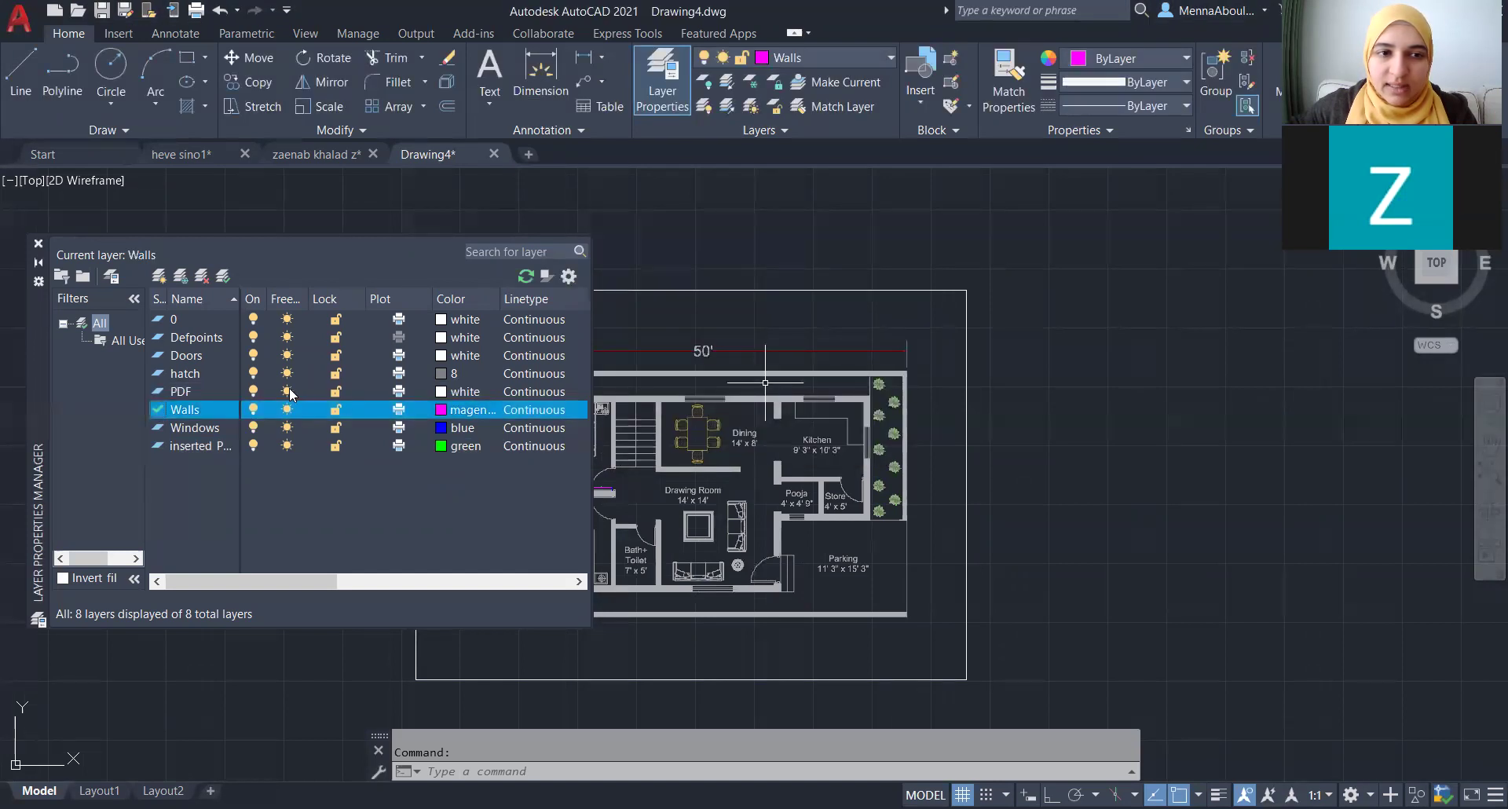
click(288, 391)
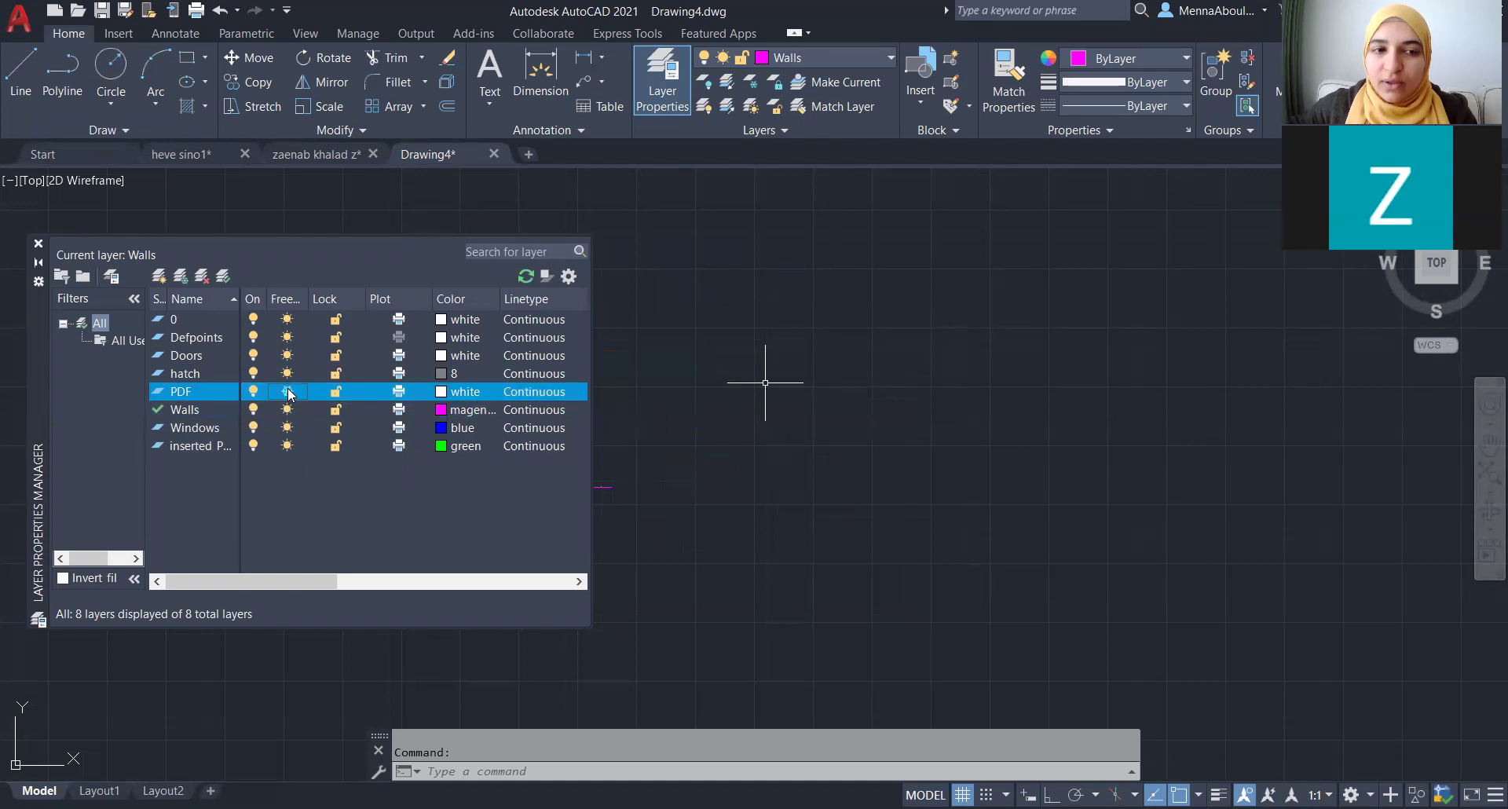
click(289, 392)
click(287, 391)
click(285, 392)
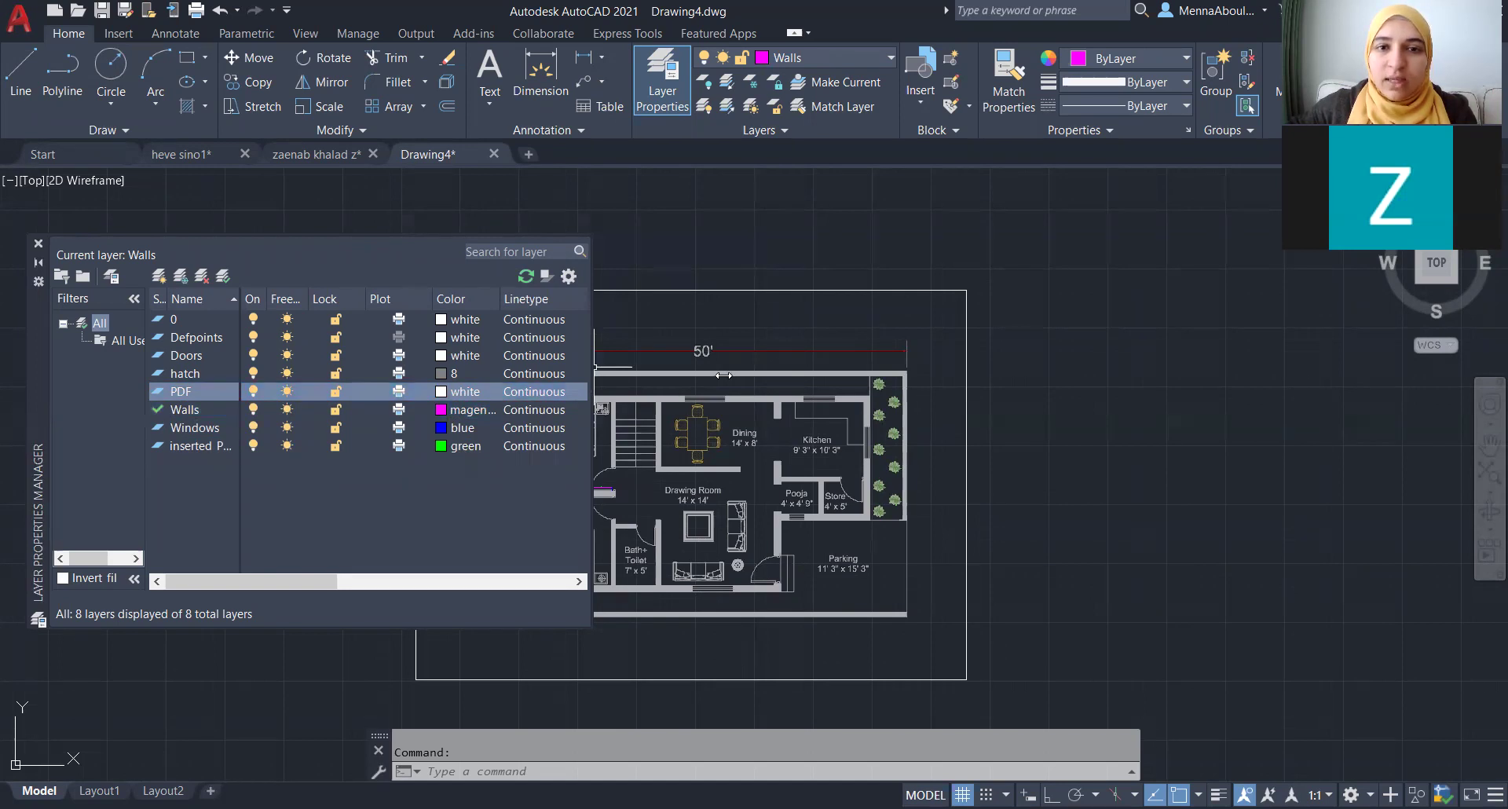
drag(723, 376, 708, 382)
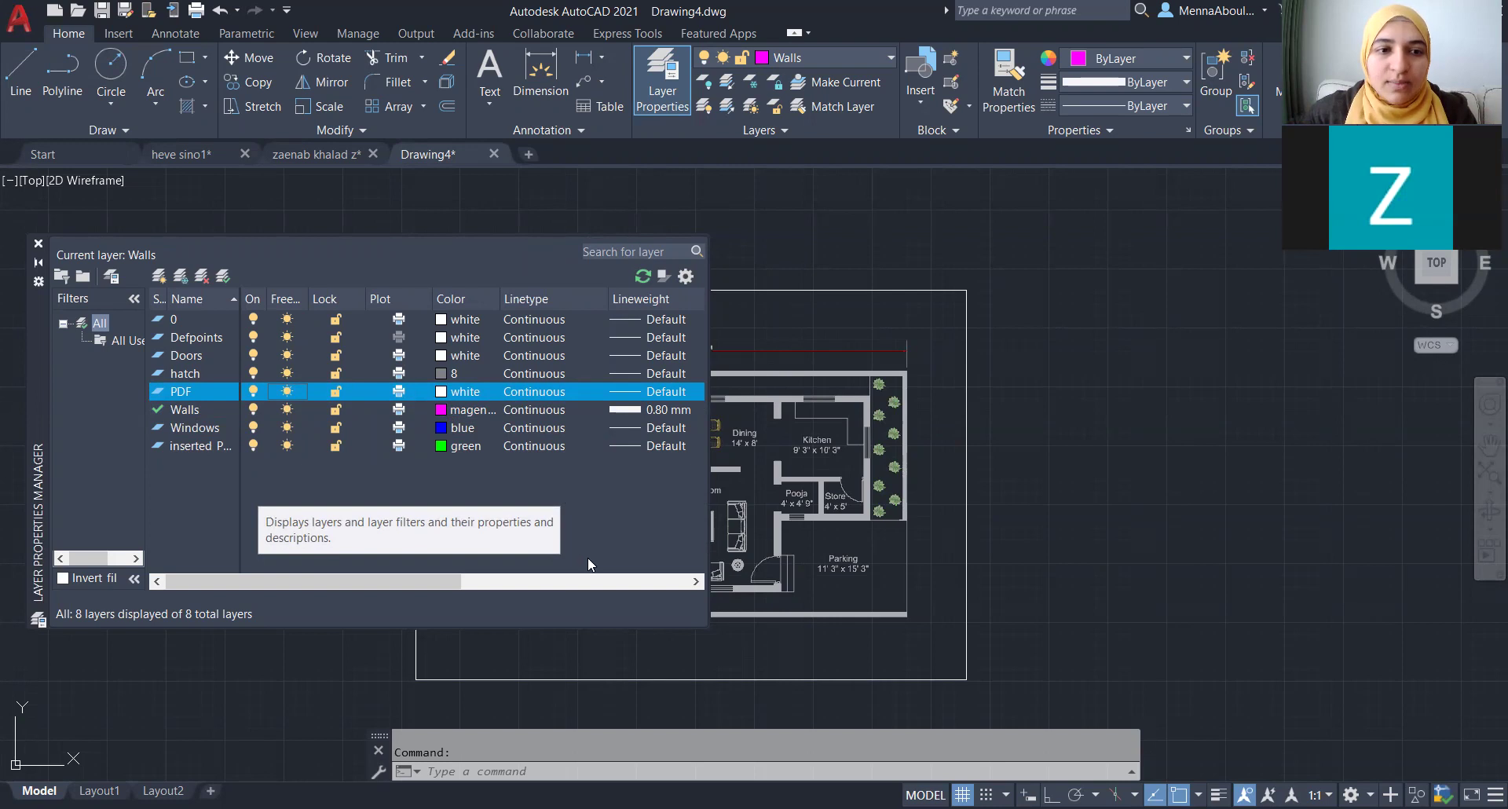
- Crossing-select the PDF underlay frame around the floor plan
click(976, 455)
click(923, 494)
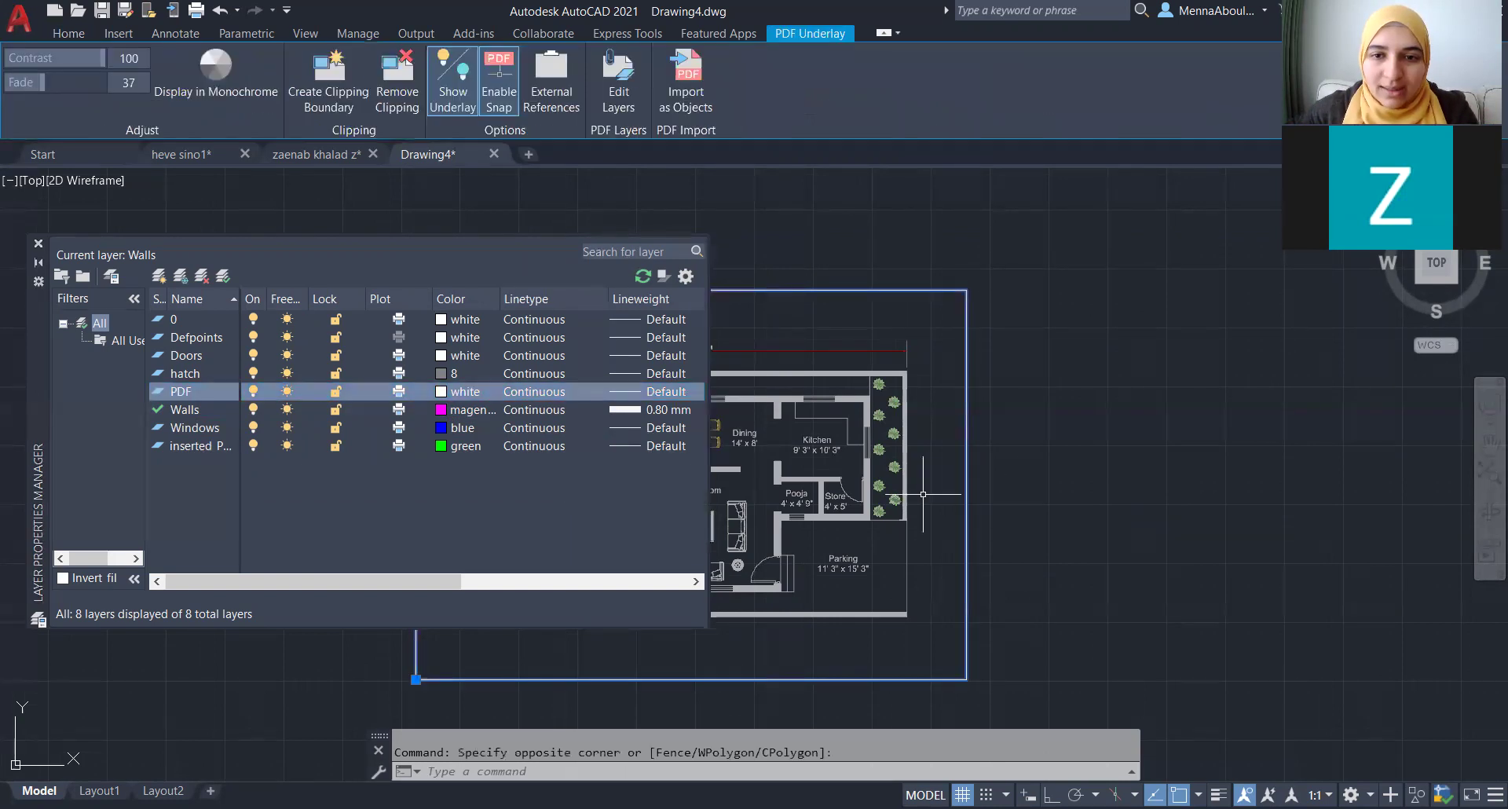
scroll(927, 496, down, 3)
scroll(1013, 512, up, 2)
click(950, 422)
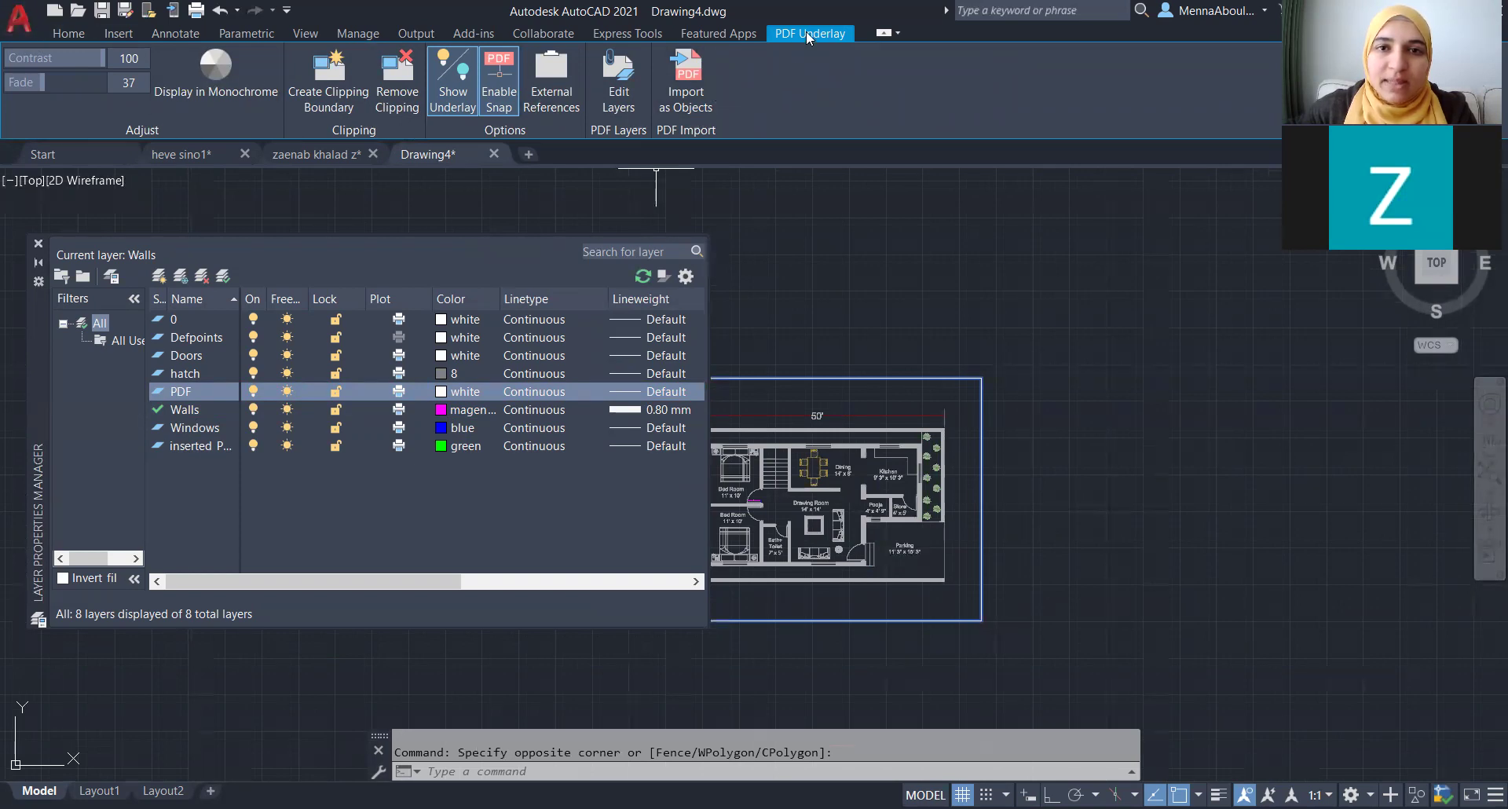
- Assign the frame to the inserted PDF layer from the Home layer list and collapse the layer palette
click(49, 33)
click(879, 64)
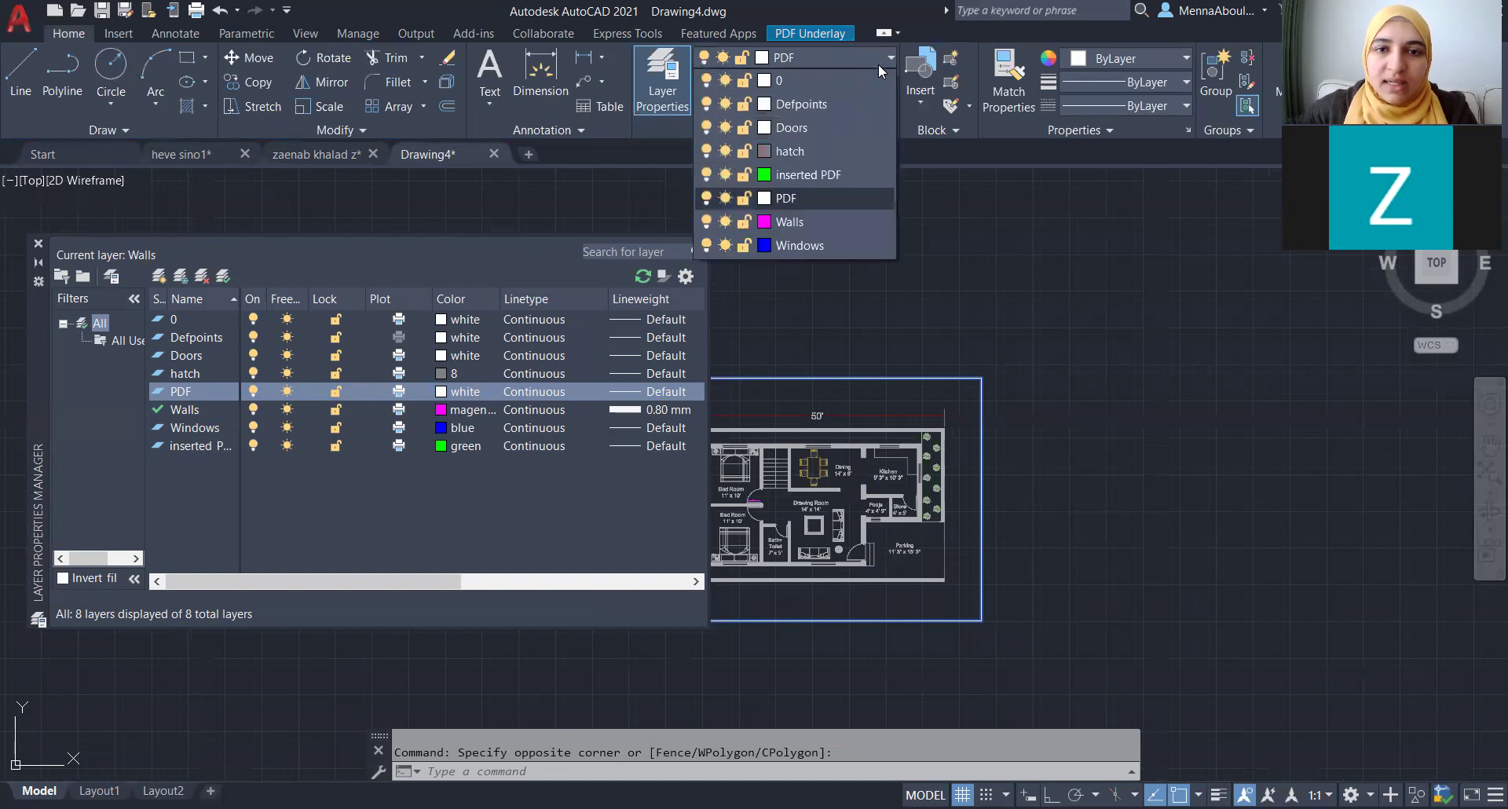
click(828, 174)
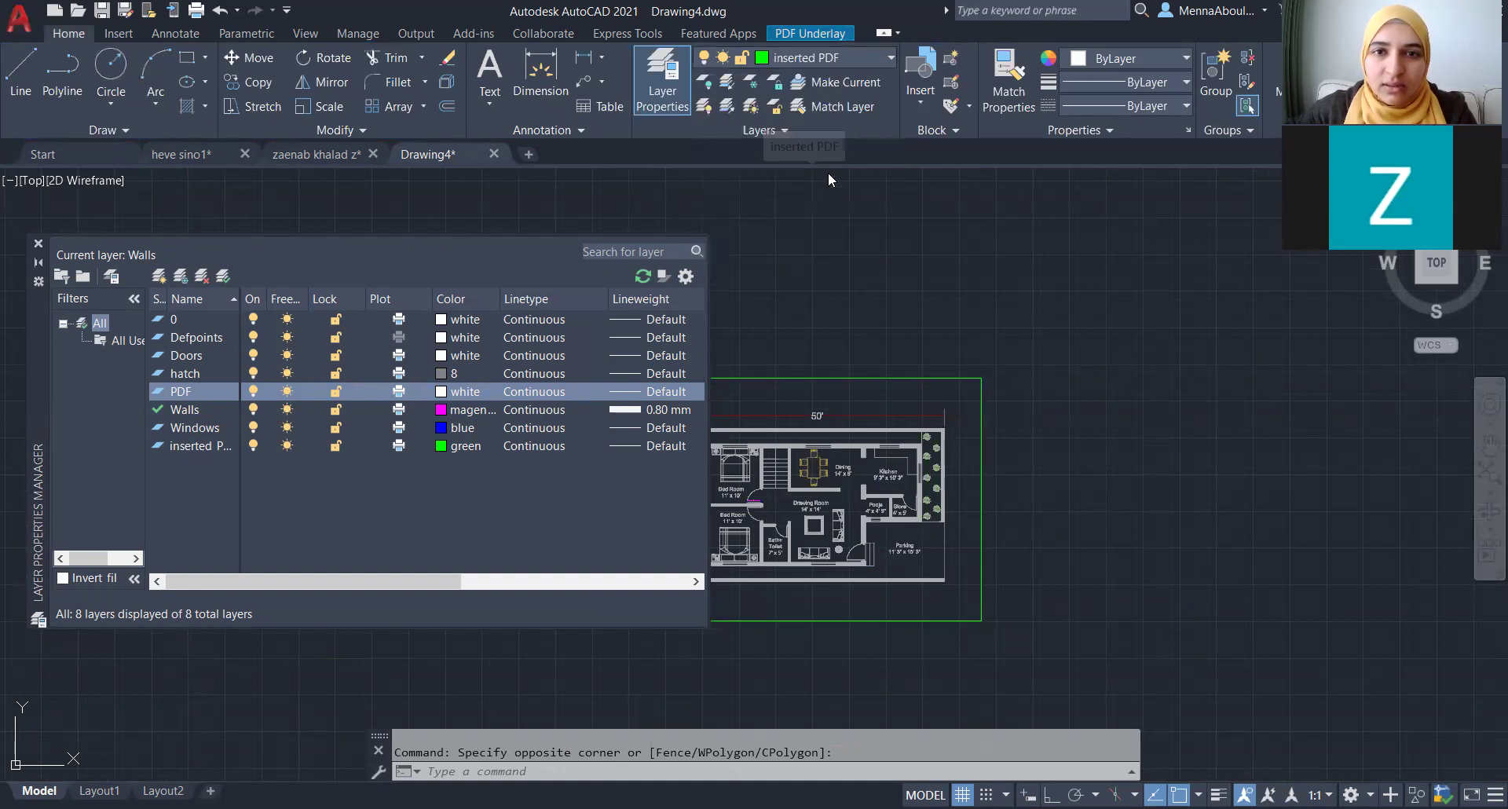
click(858, 54)
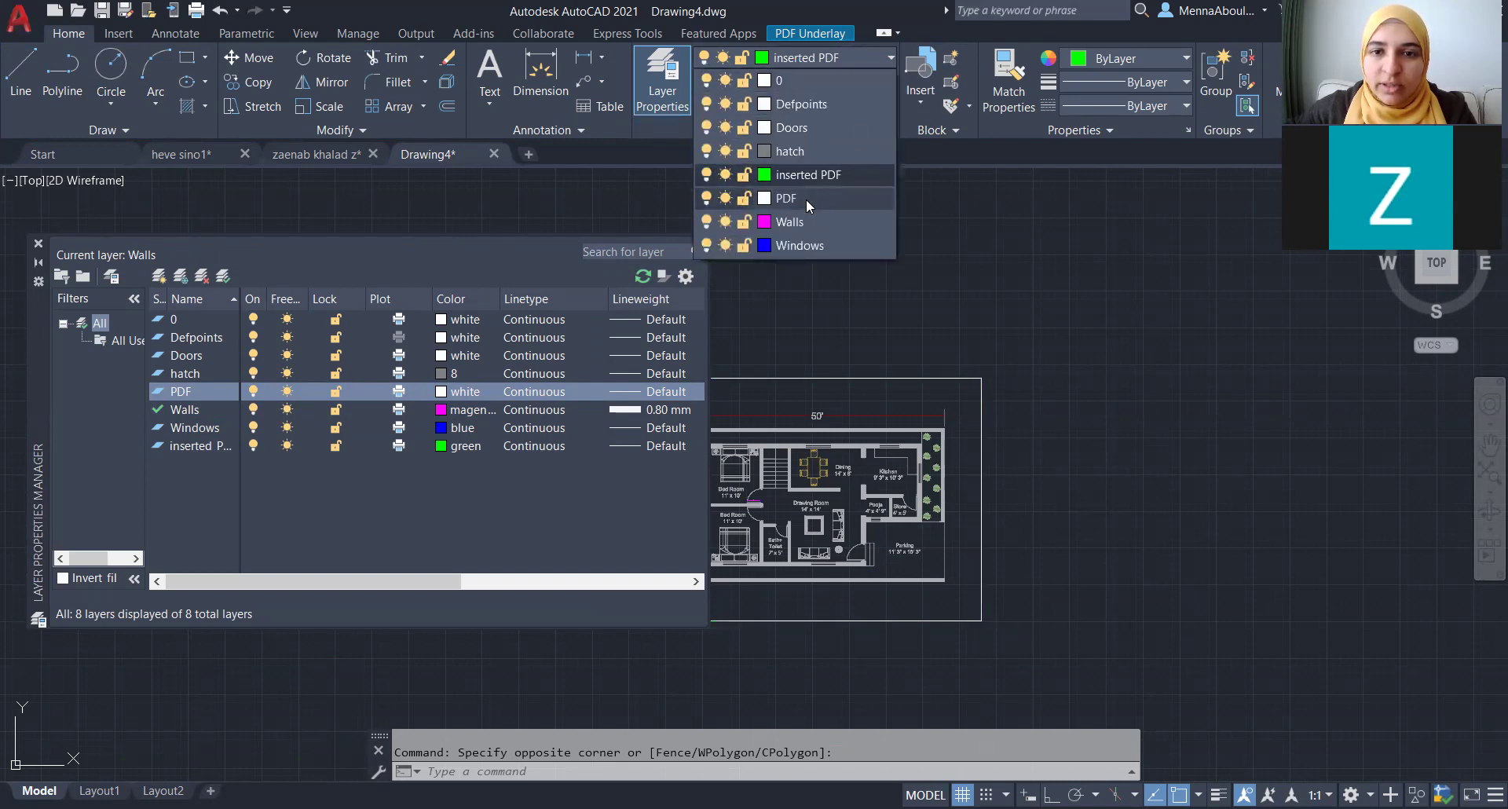
click(806, 200)
click(869, 64)
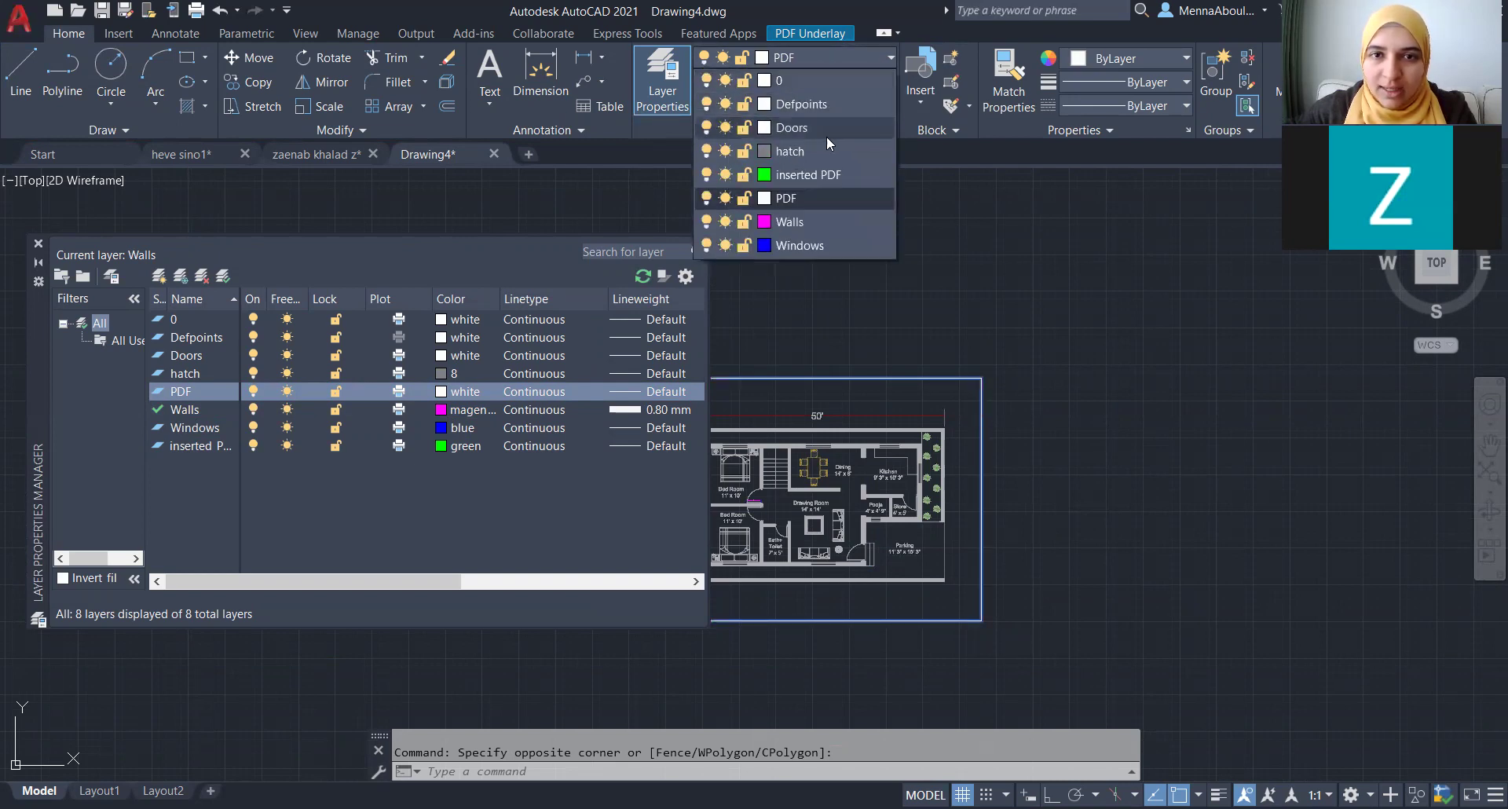
click(800, 154)
click(883, 58)
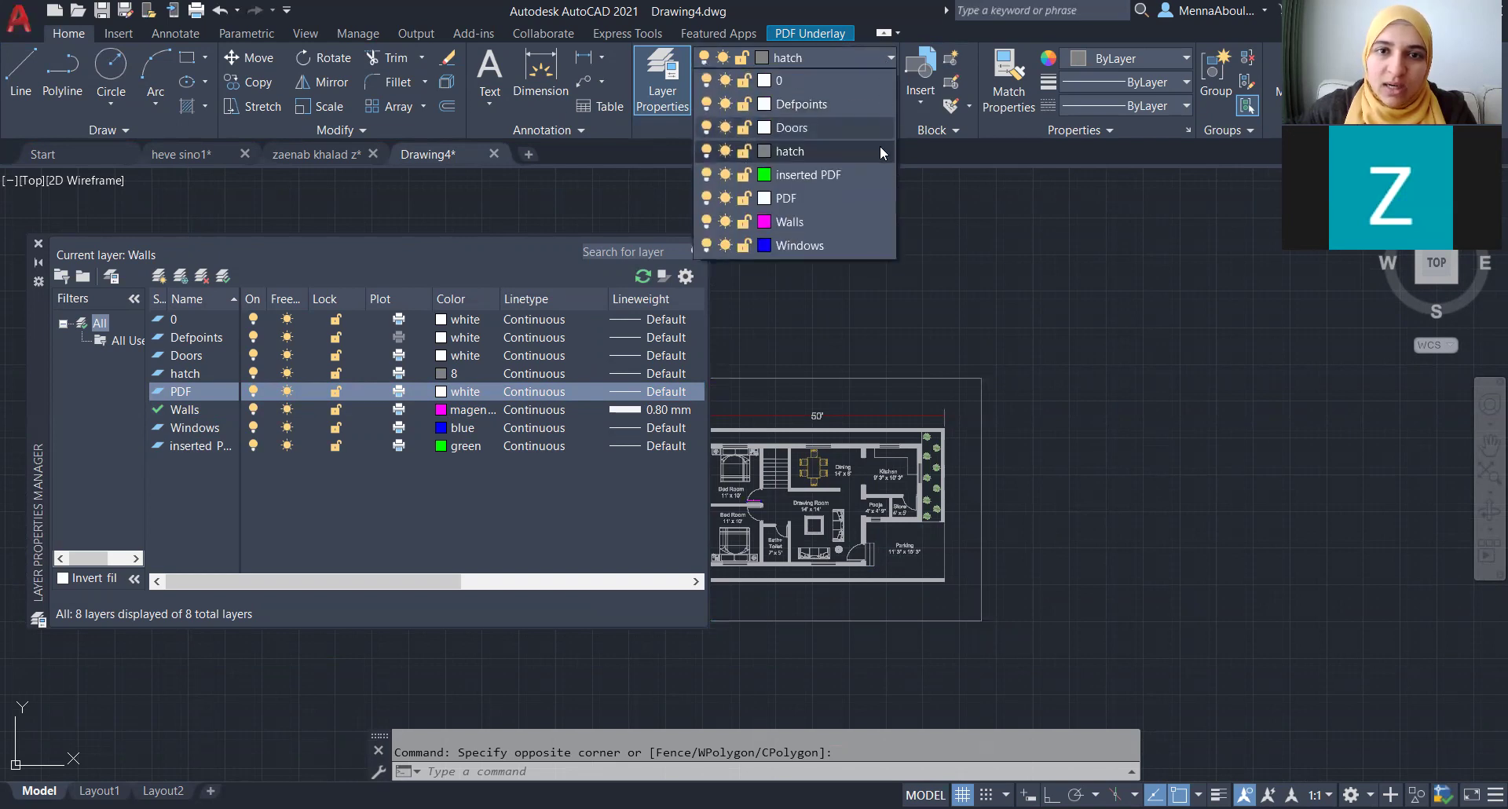
click(852, 176)
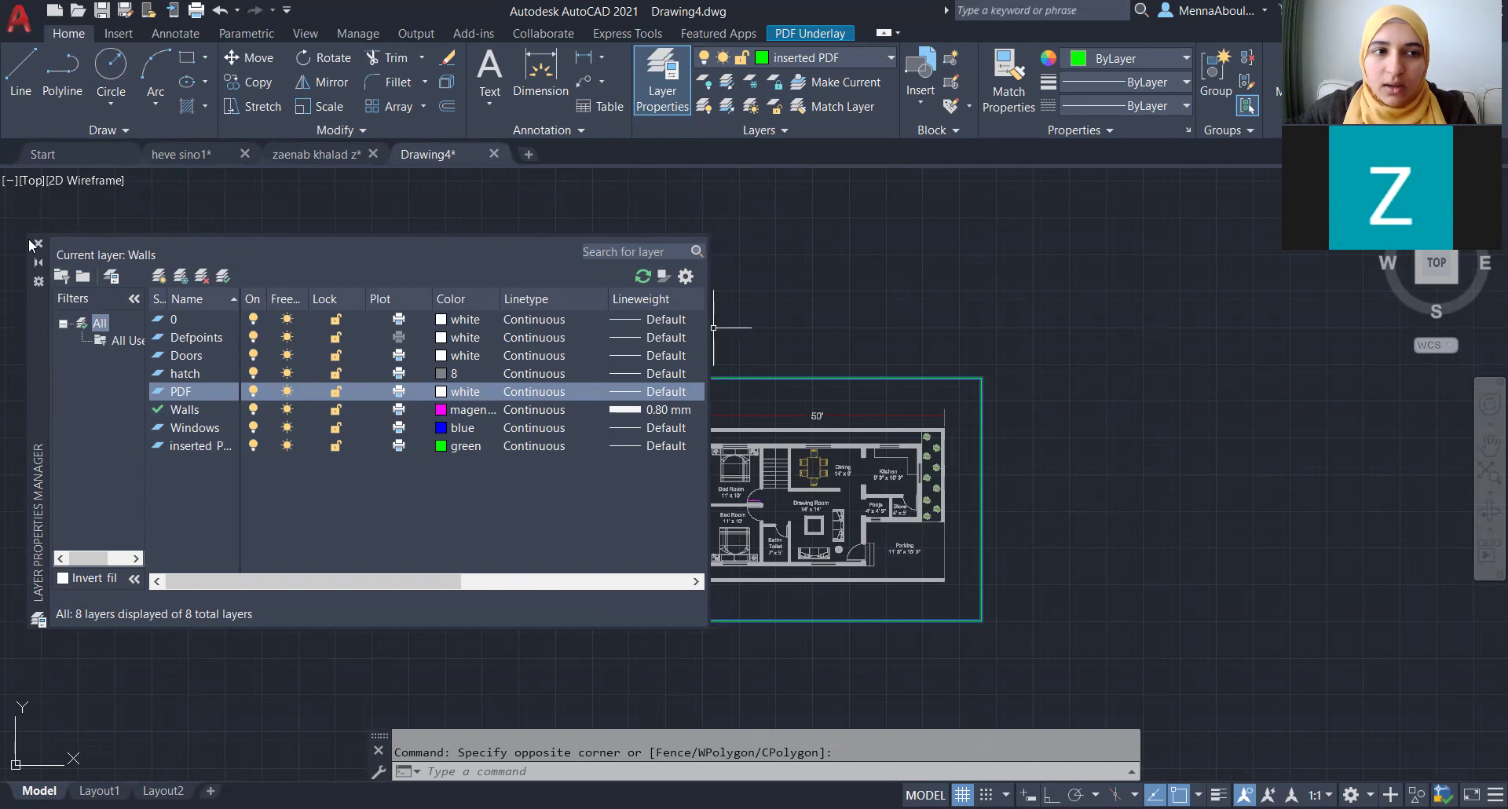
click(38, 267)
- Deselect the frame, zoom in on the floor plan, and show the Insert ribbon tools
key(Escape)
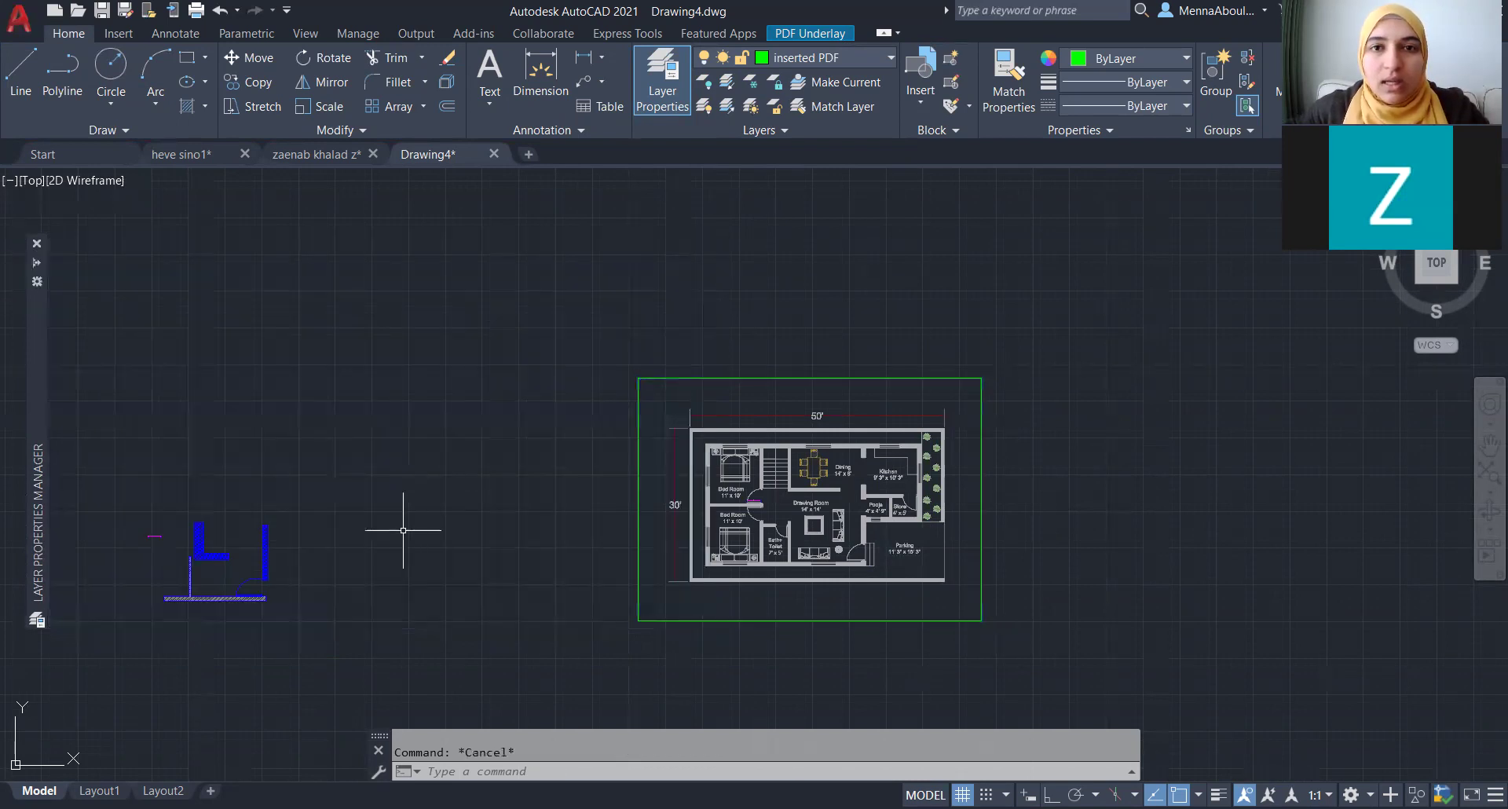
scroll(903, 550, up, 2)
scroll(646, 649, up, 3)
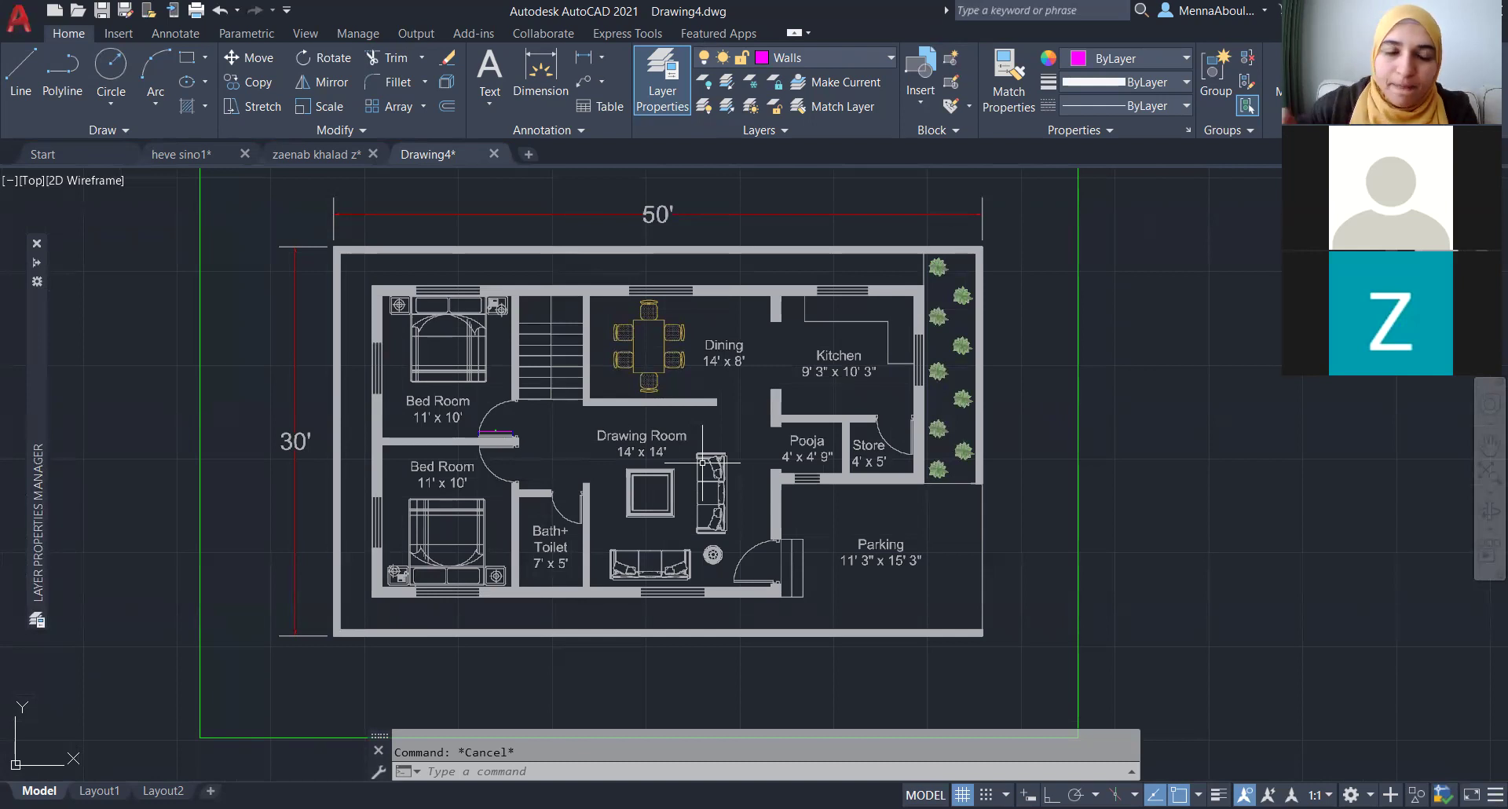
click(119, 33)
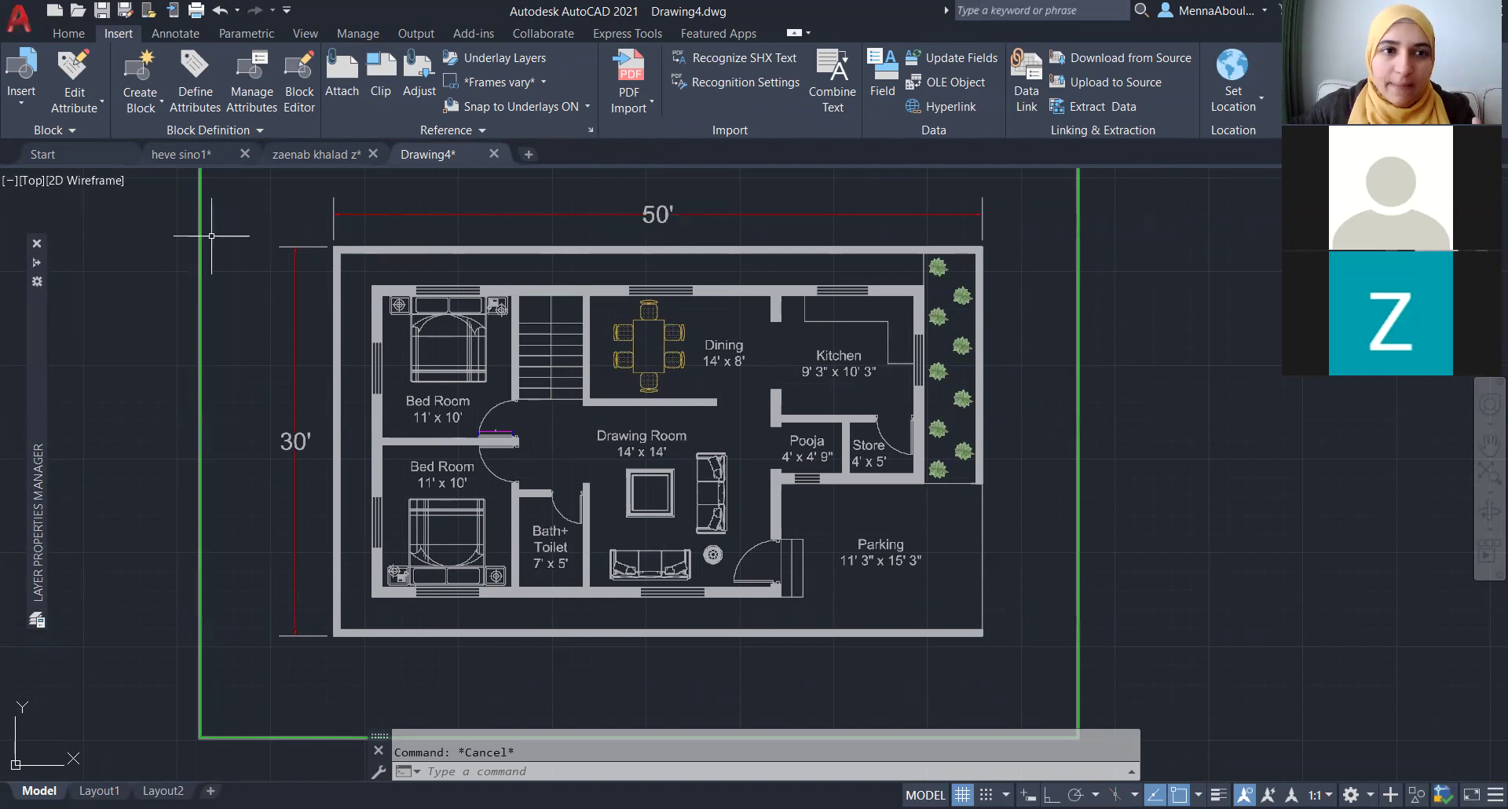
- Switch back to the Home ribbon and quick-save Drawing4
click(69, 33)
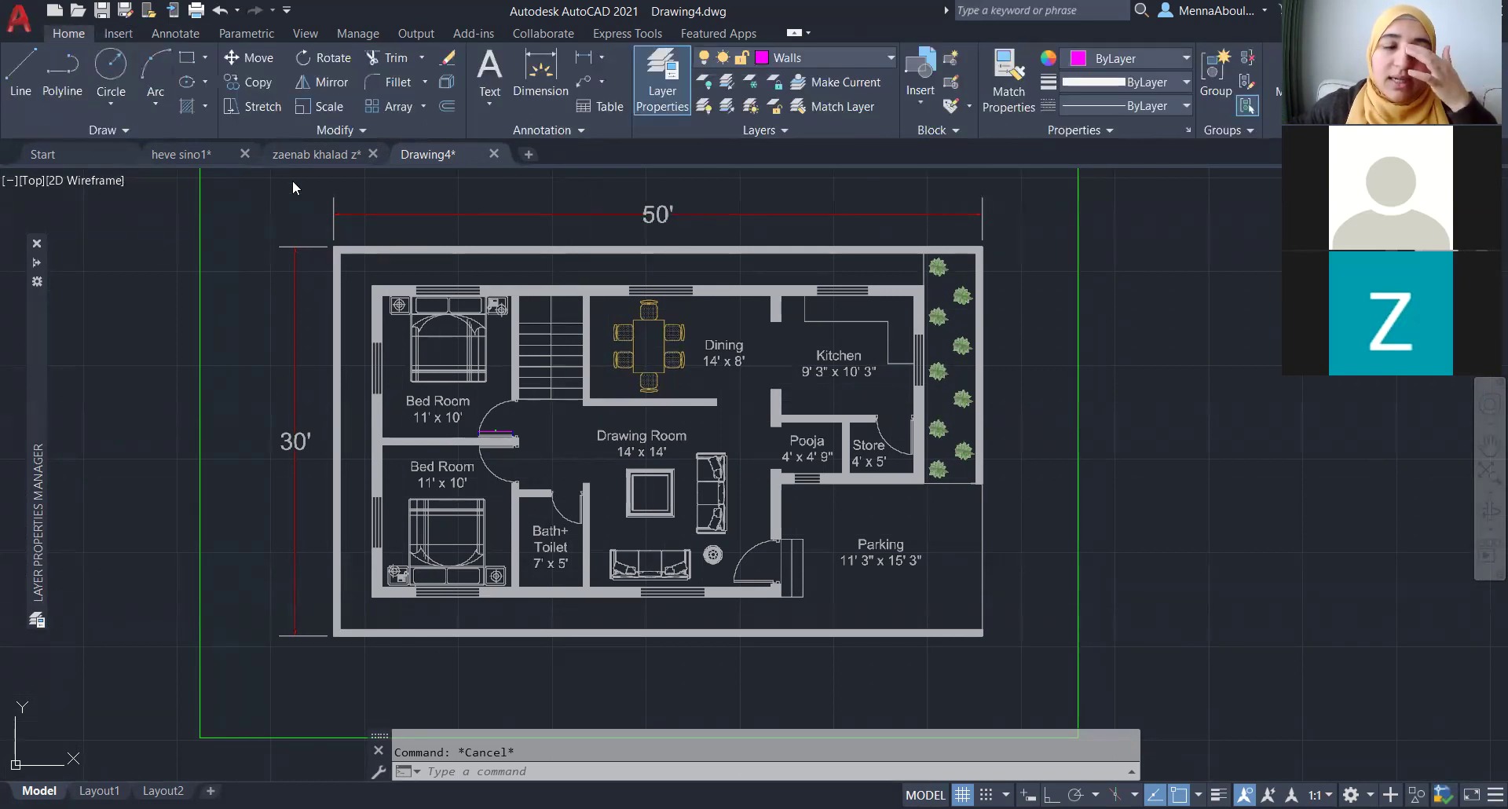
click(108, 12)
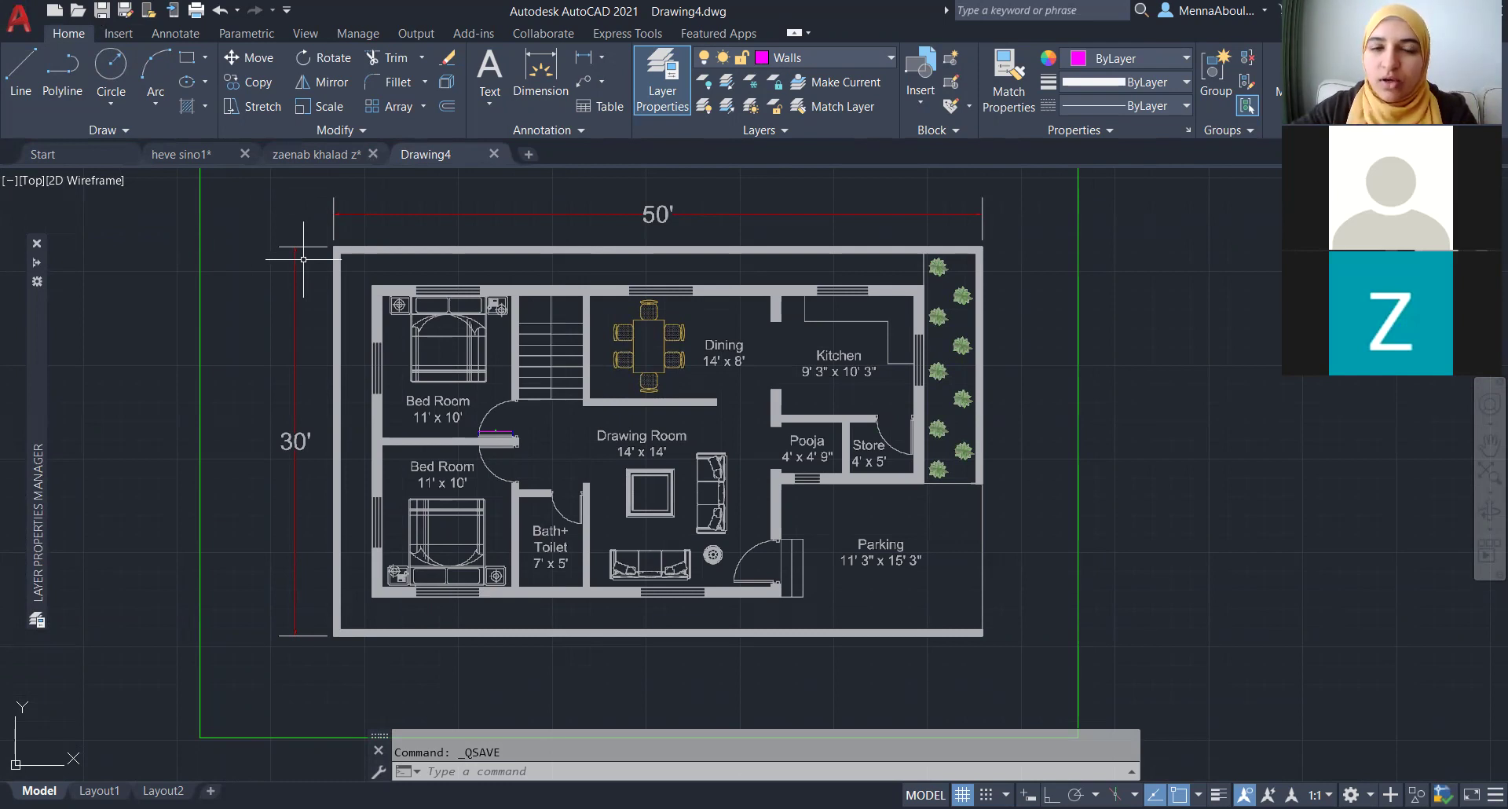
- Review the 10-minute automatic save setting under Options > Open and Save, then cancel unchanged
click(20, 22)
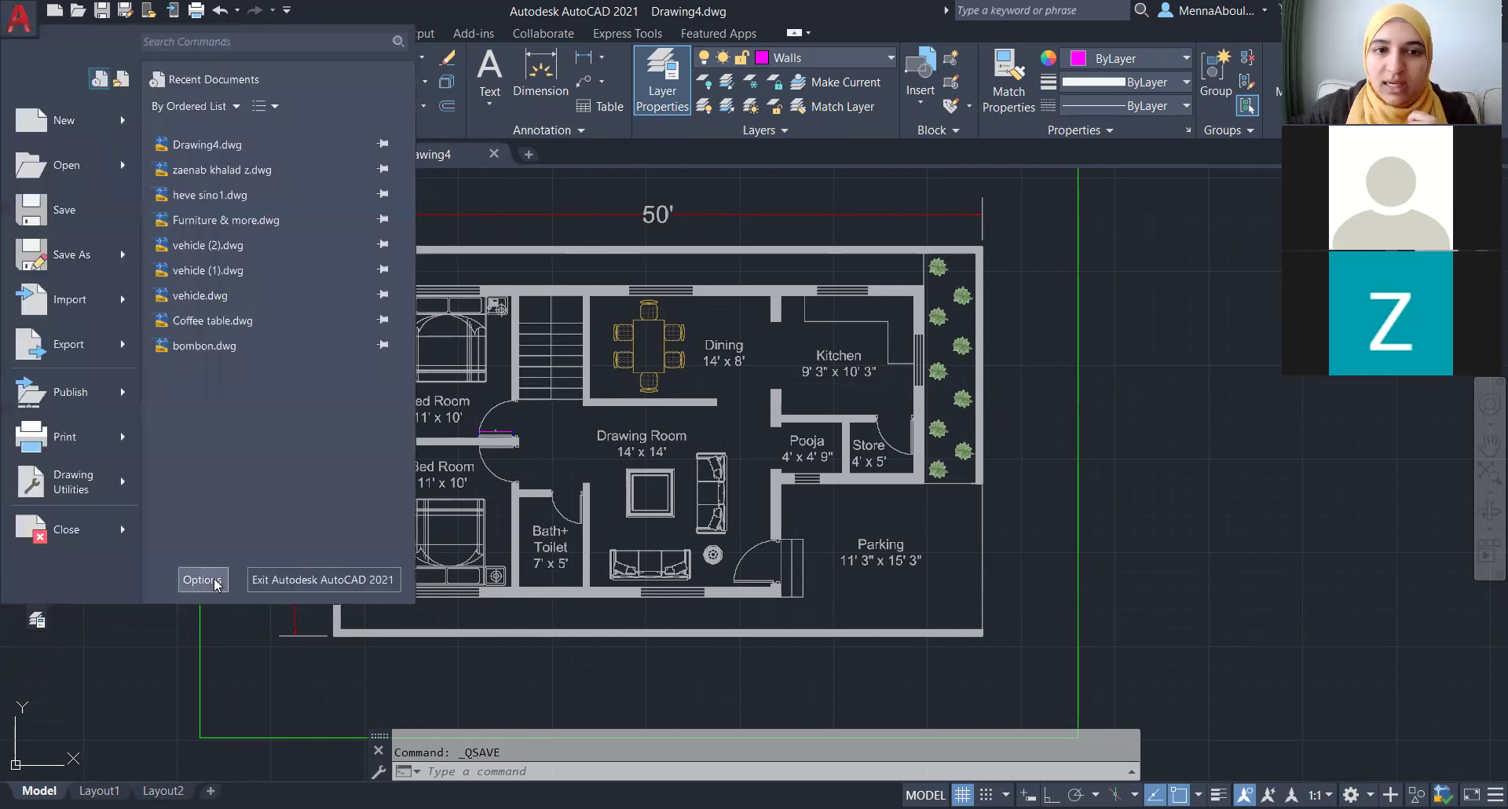
click(202, 580)
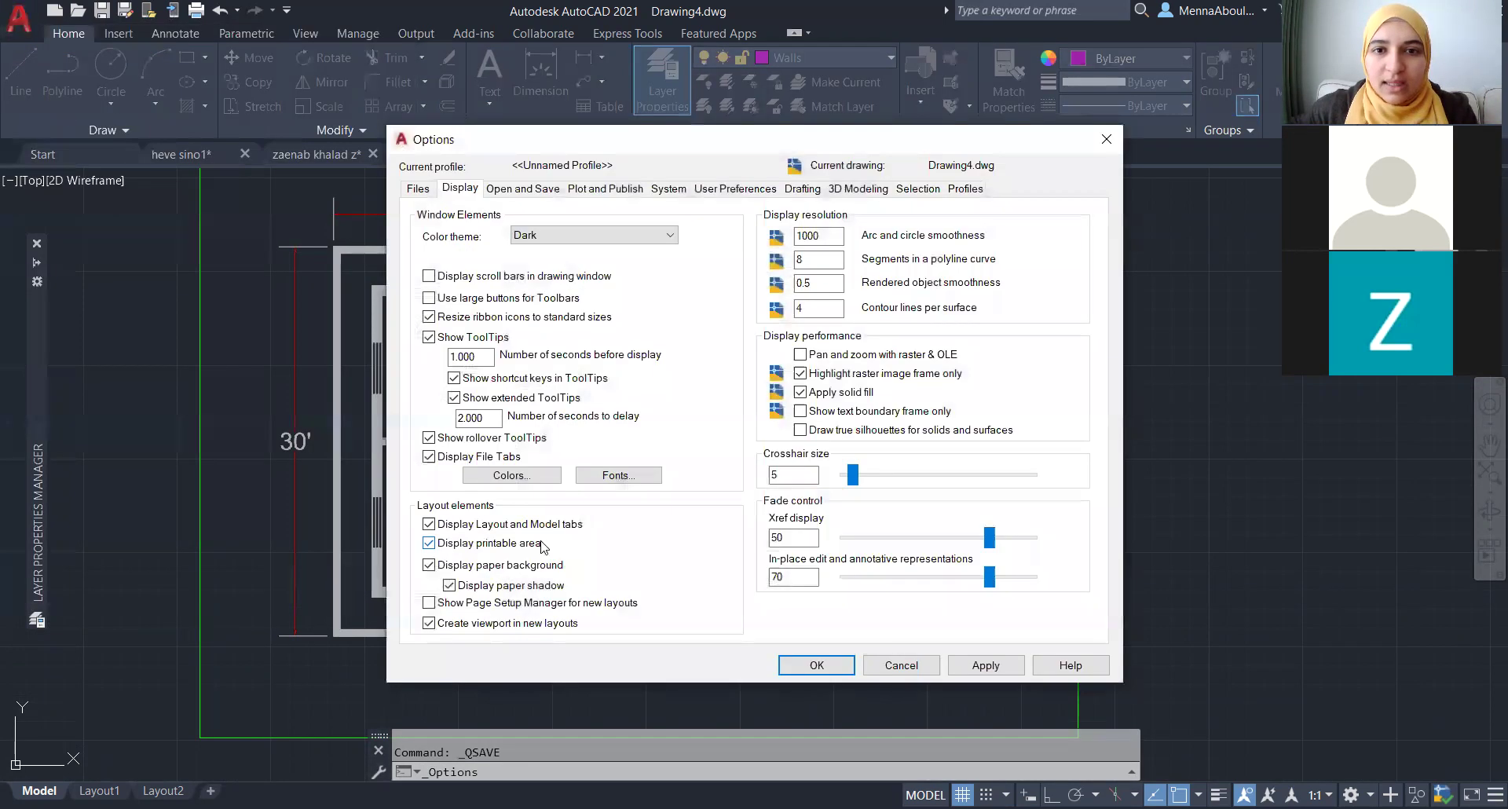
click(526, 191)
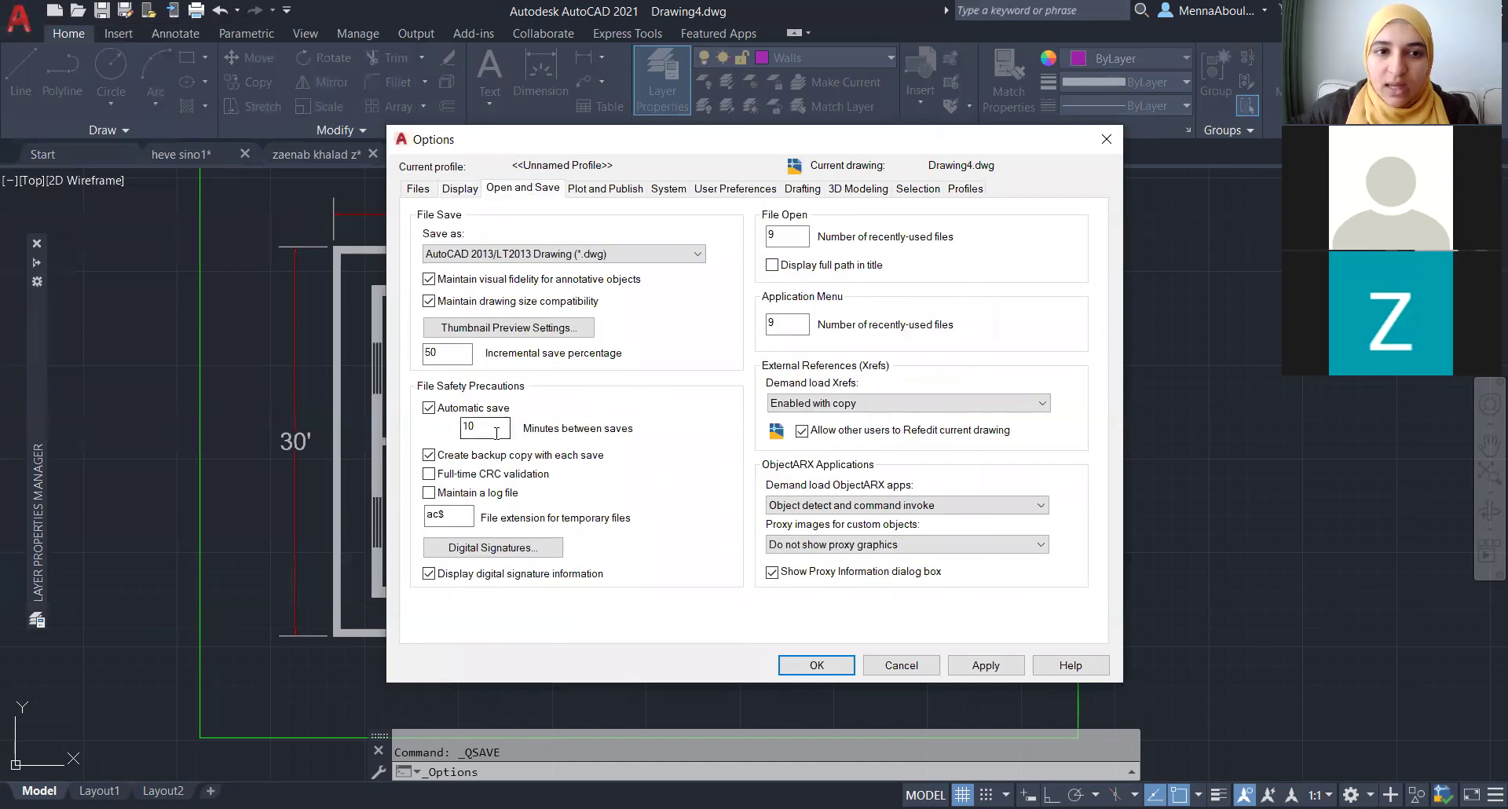
click(429, 408)
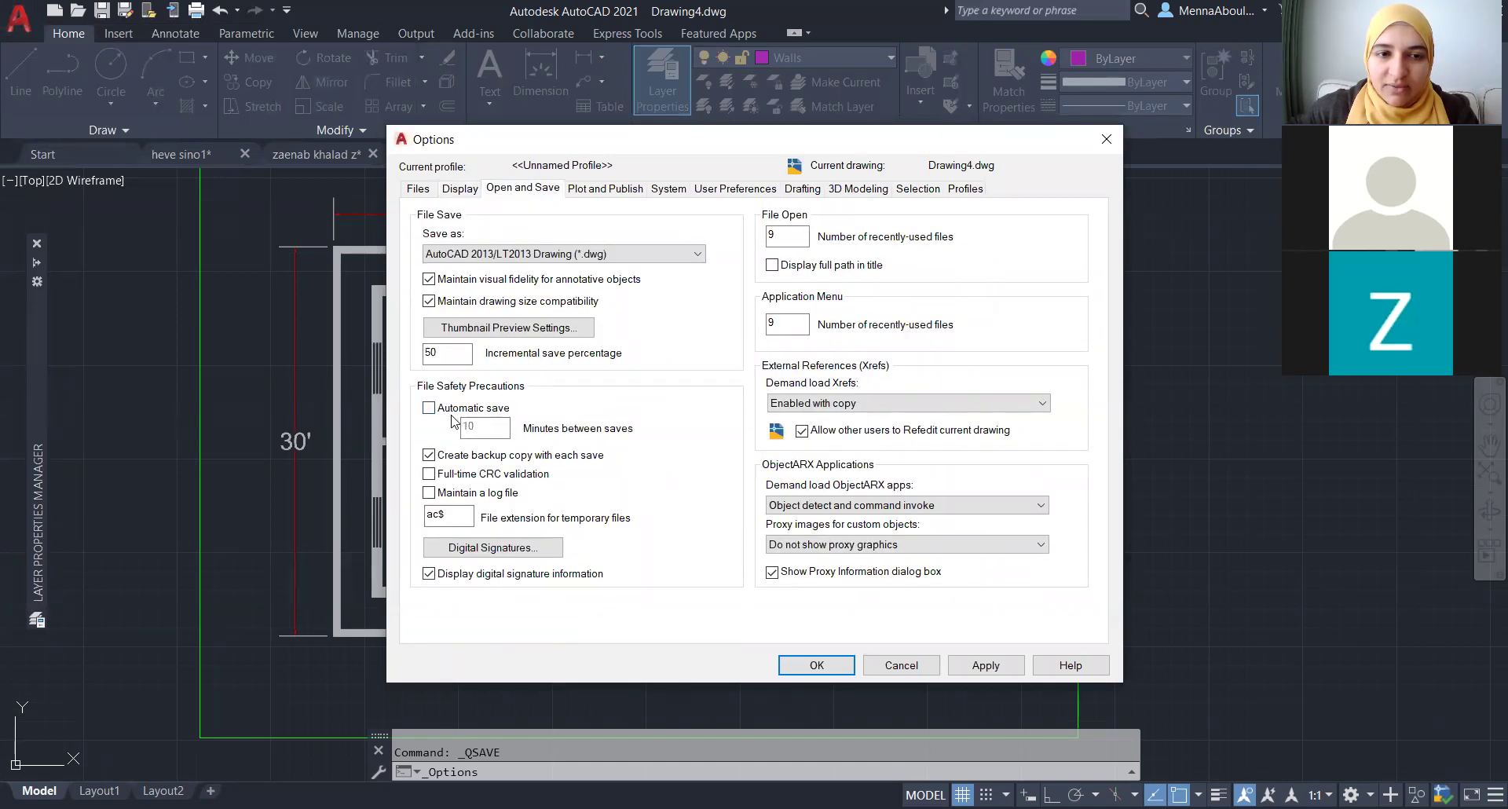
click(429, 409)
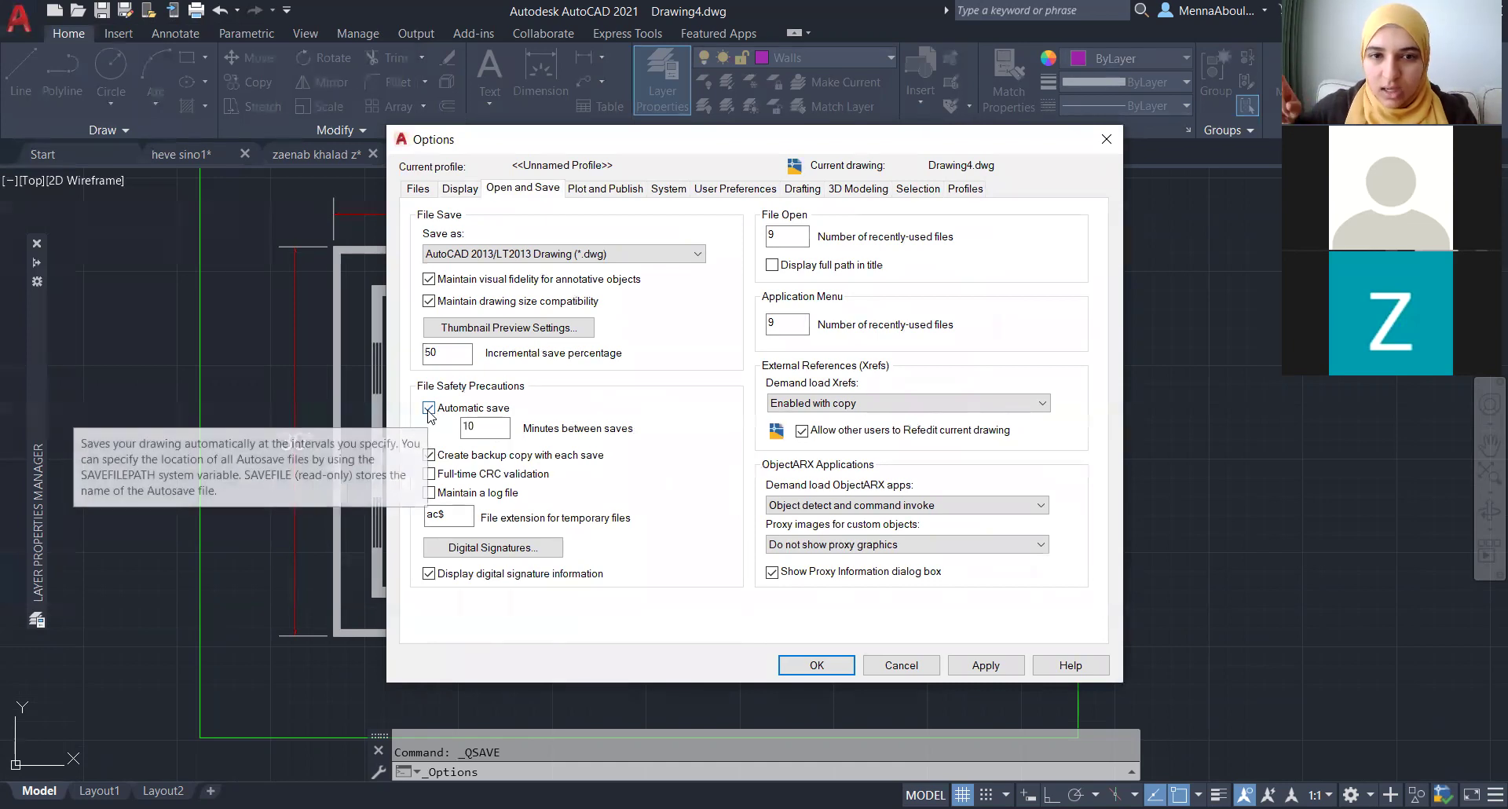
click(490, 429)
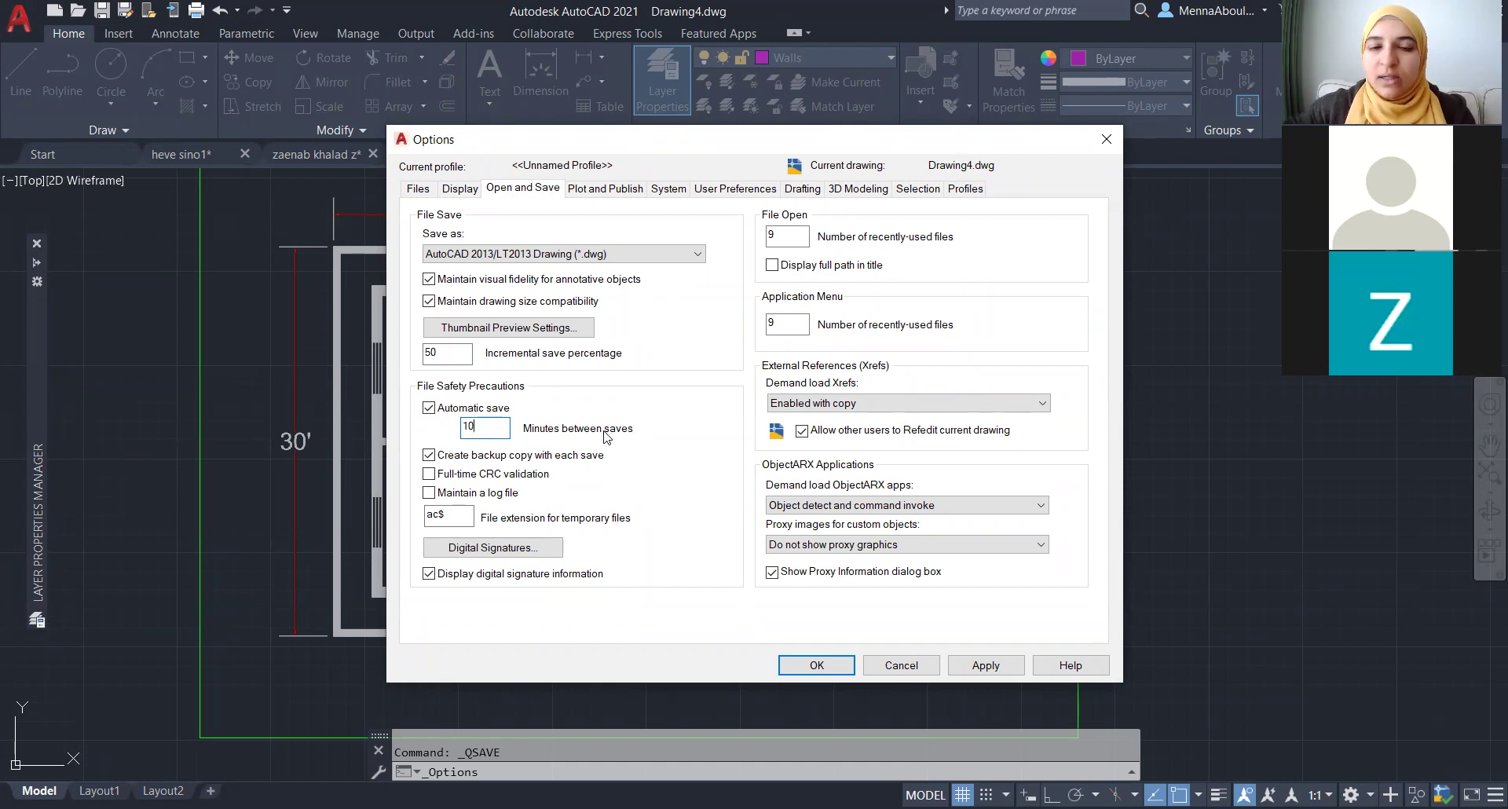
click(909, 666)
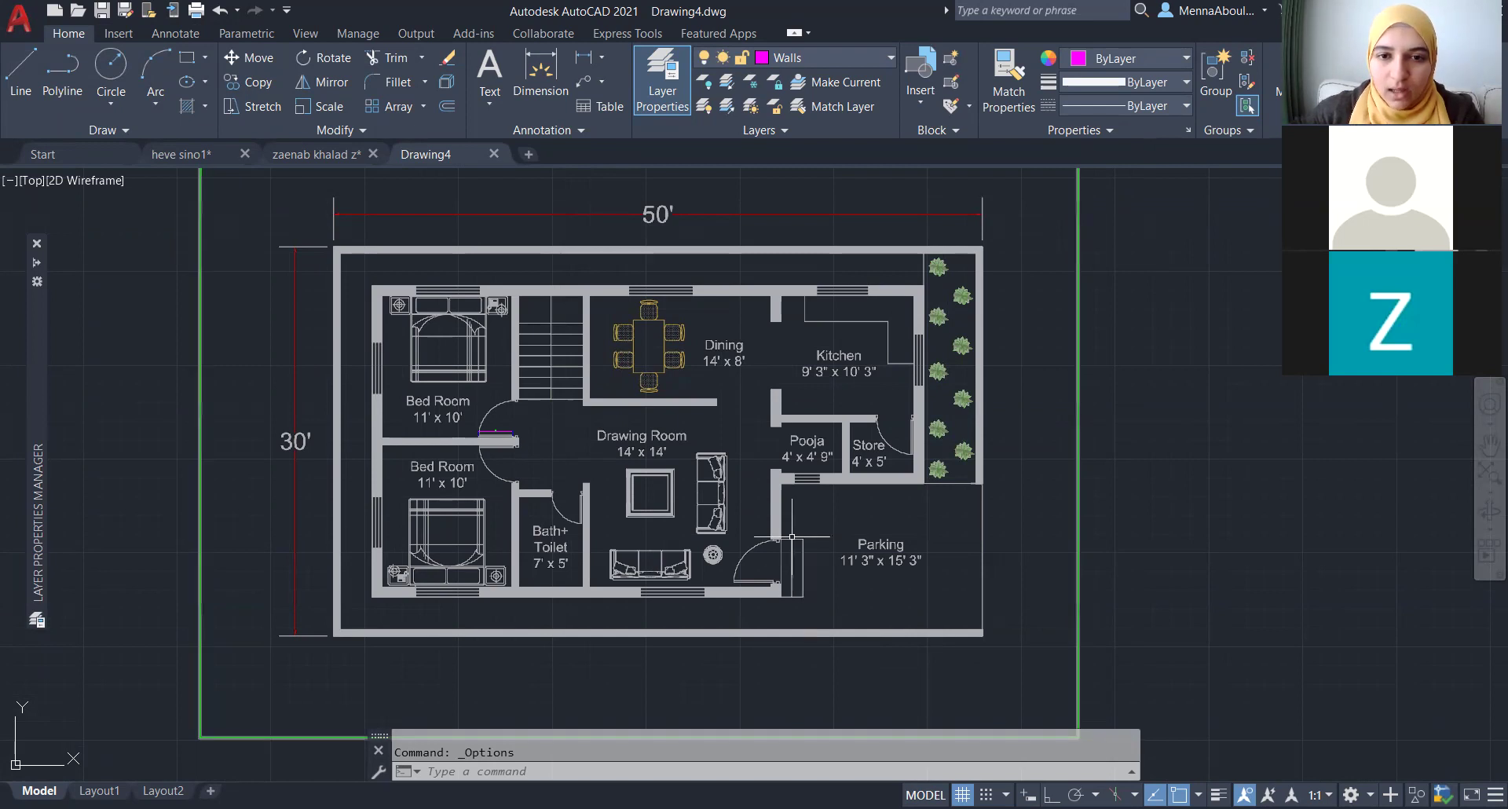
- Make Doors the current layer from the Layer dropdown, briefly switching through PDF first
scroll(676, 683, down, 1)
scroll(650, 536, up, 1)
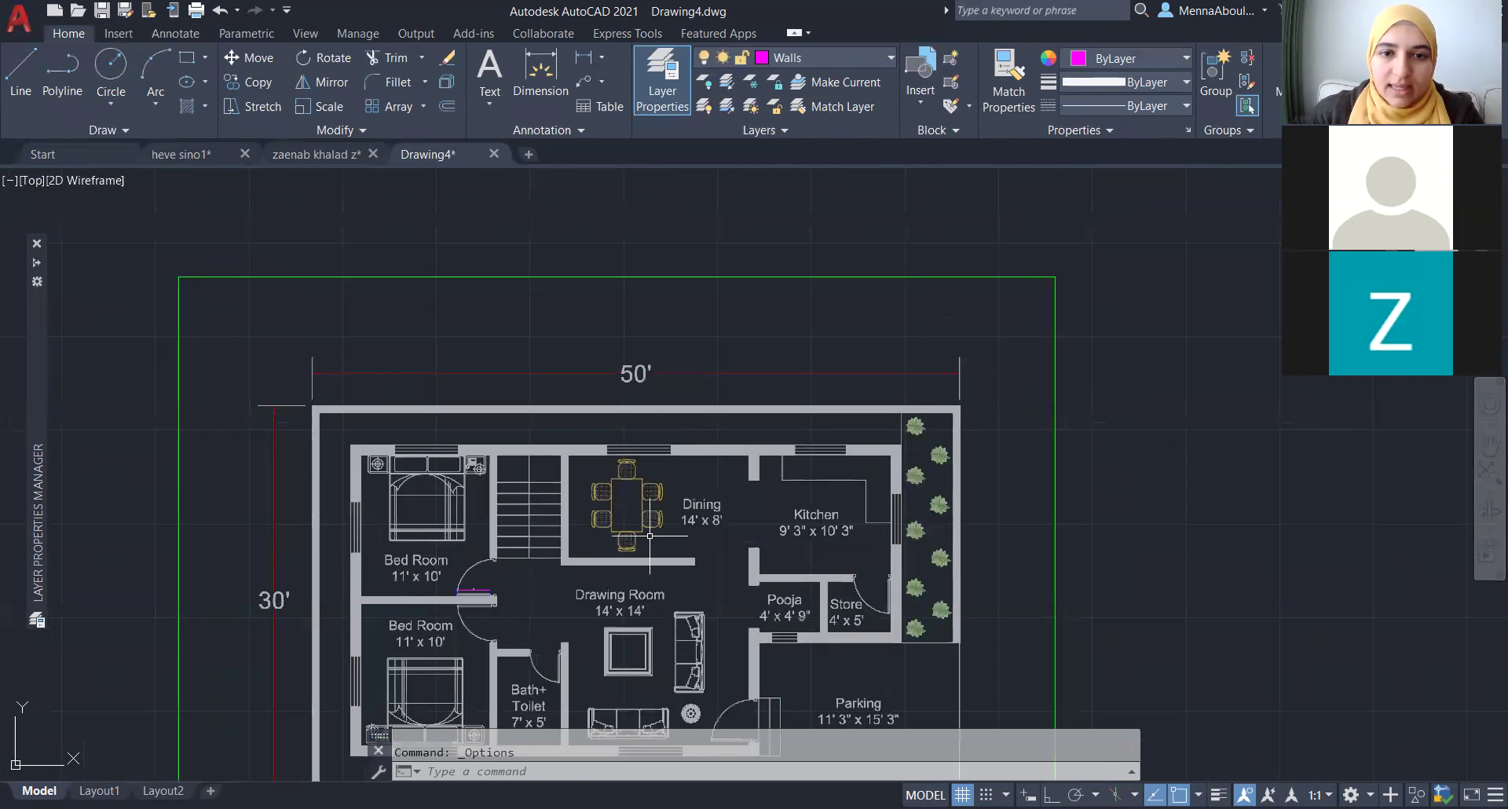
scroll(681, 243, down, 2)
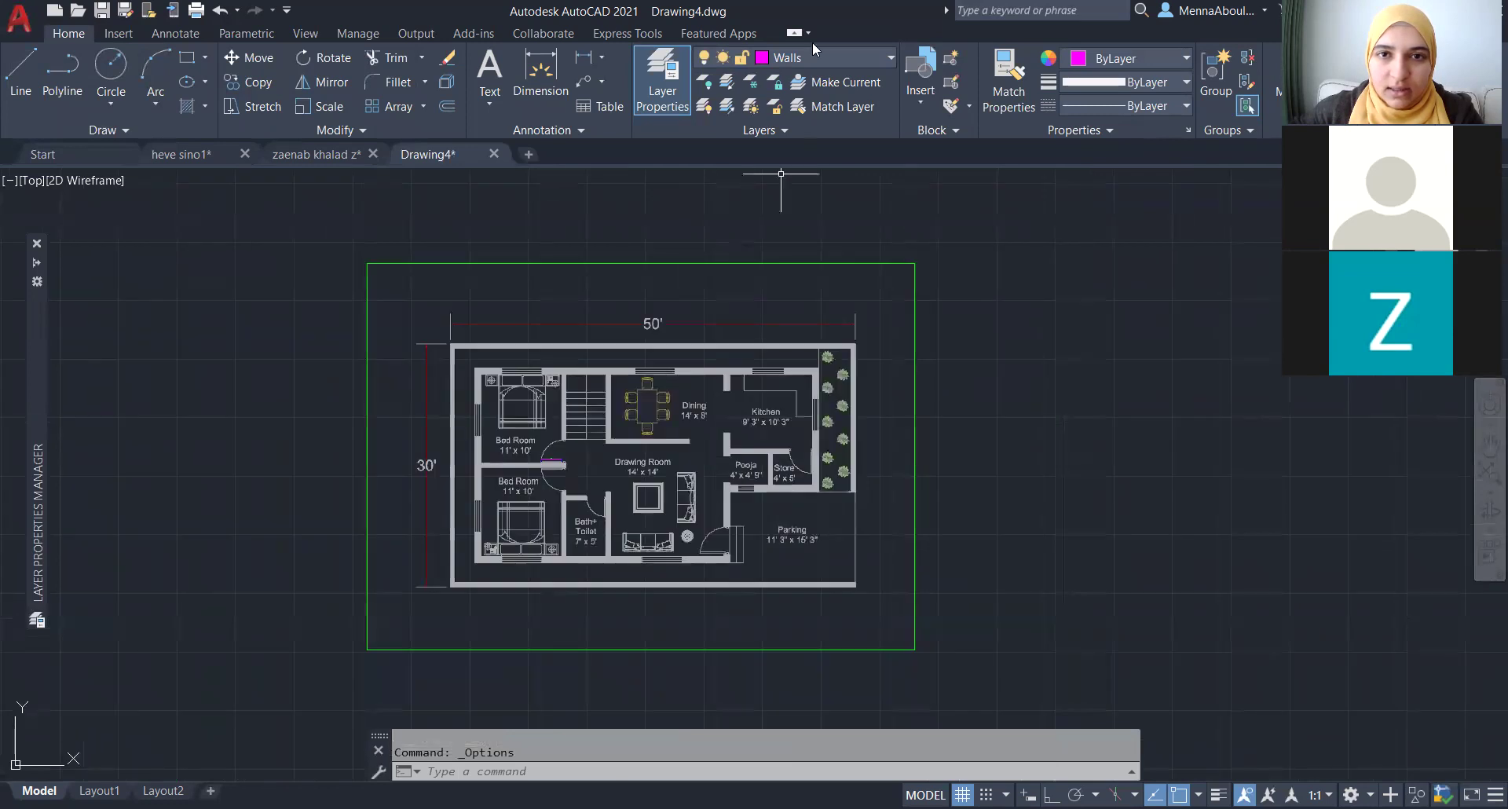
click(840, 63)
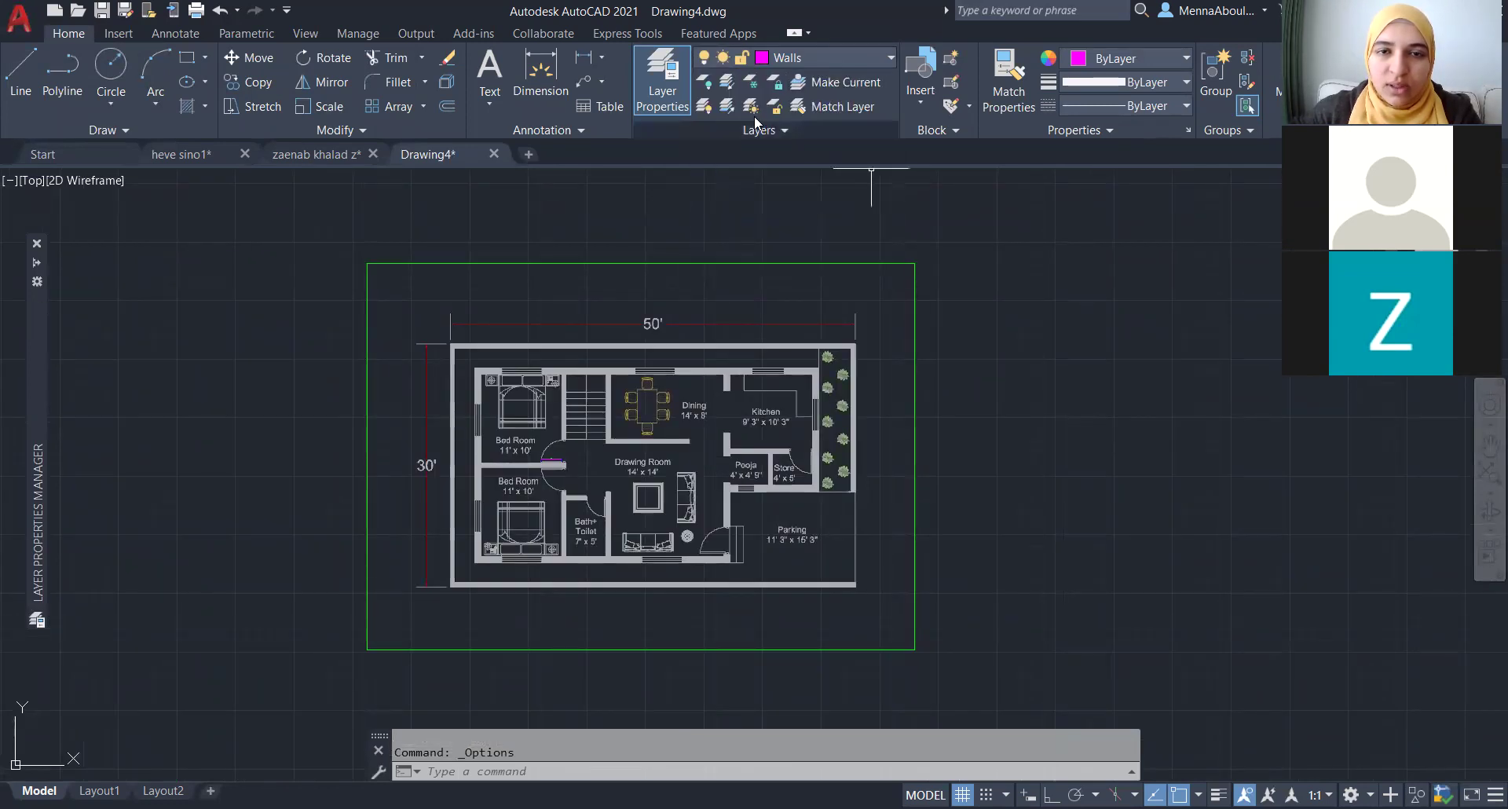
click(806, 54)
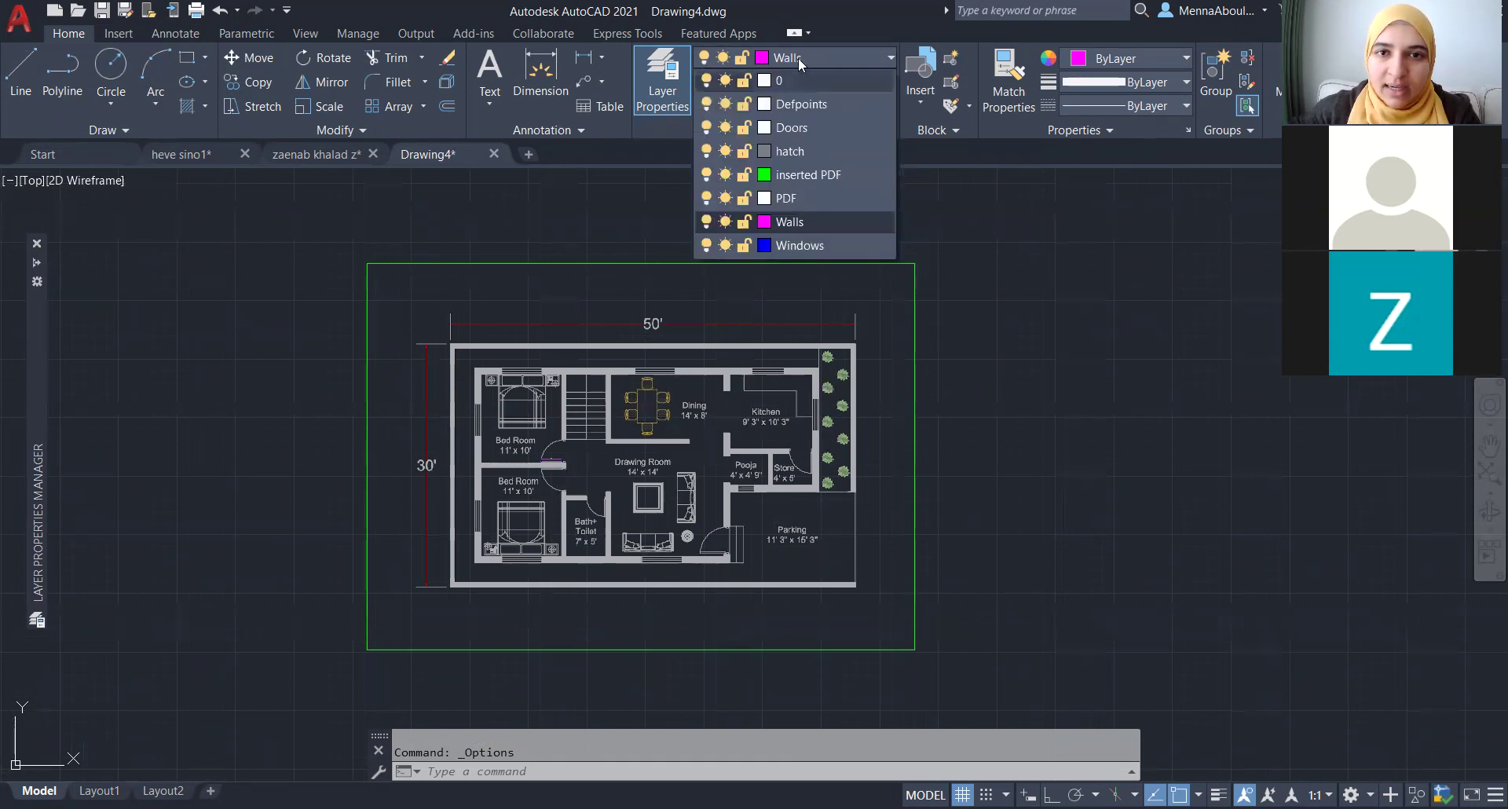
click(792, 198)
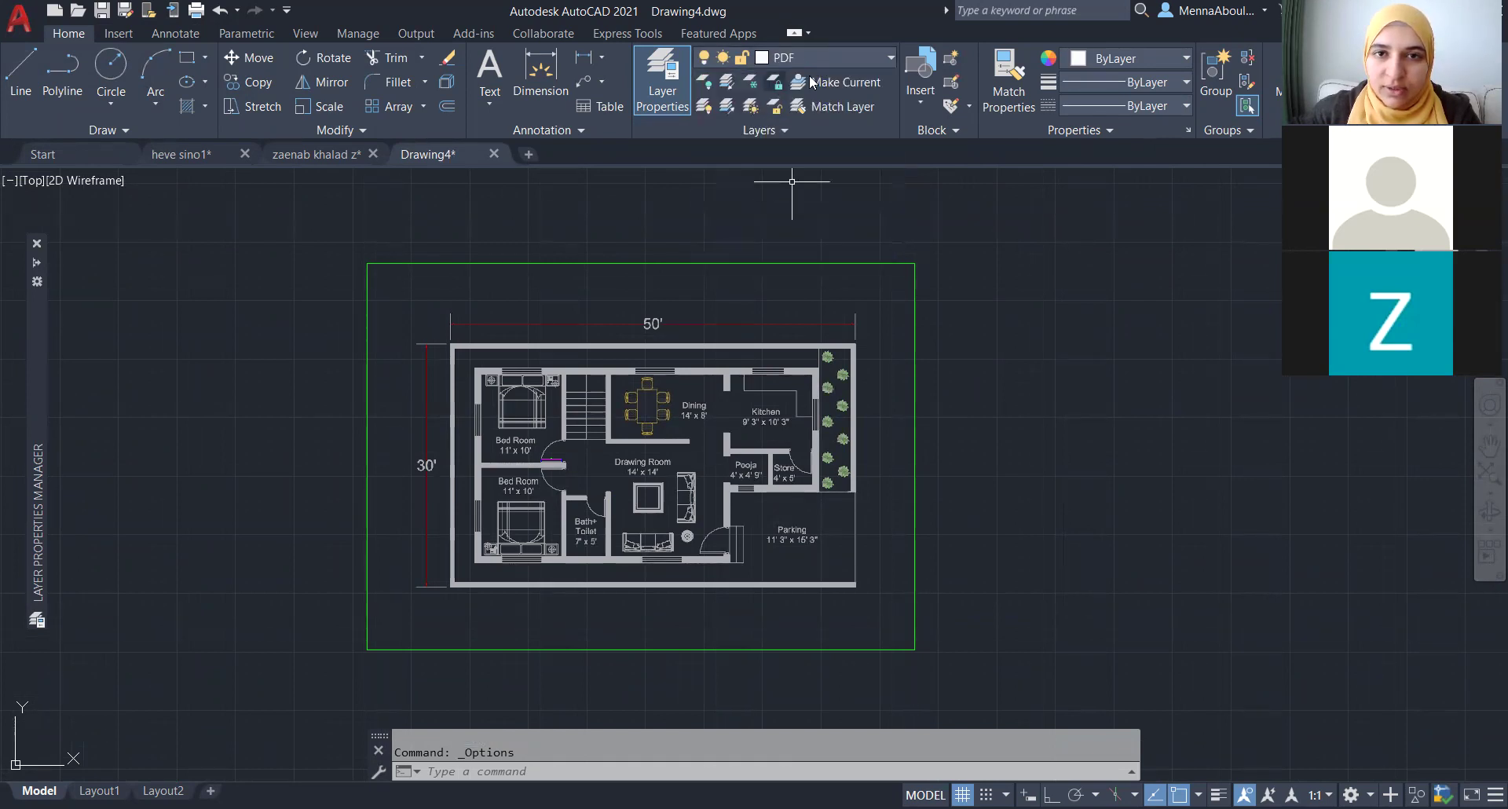
click(849, 64)
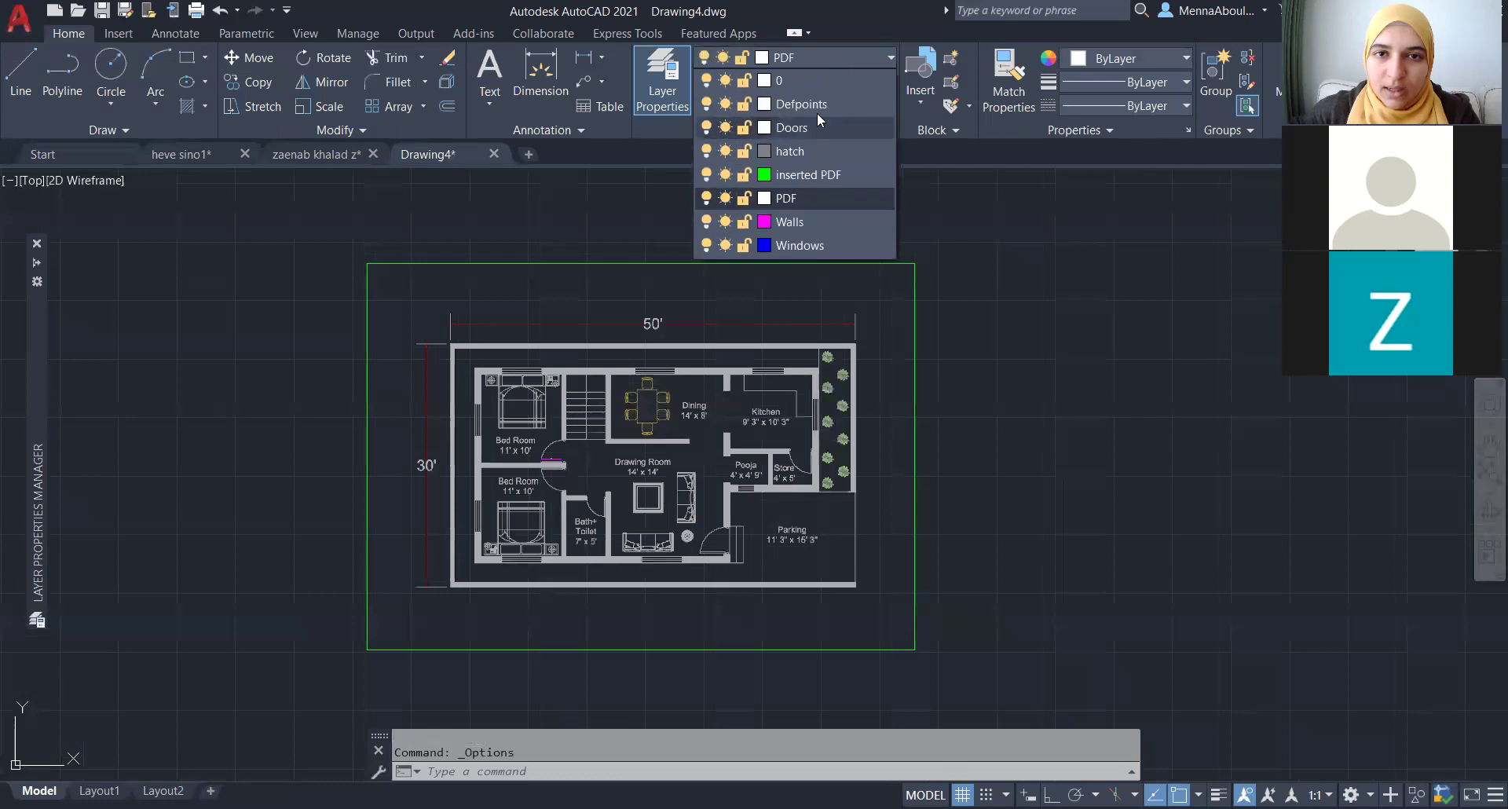
click(800, 139)
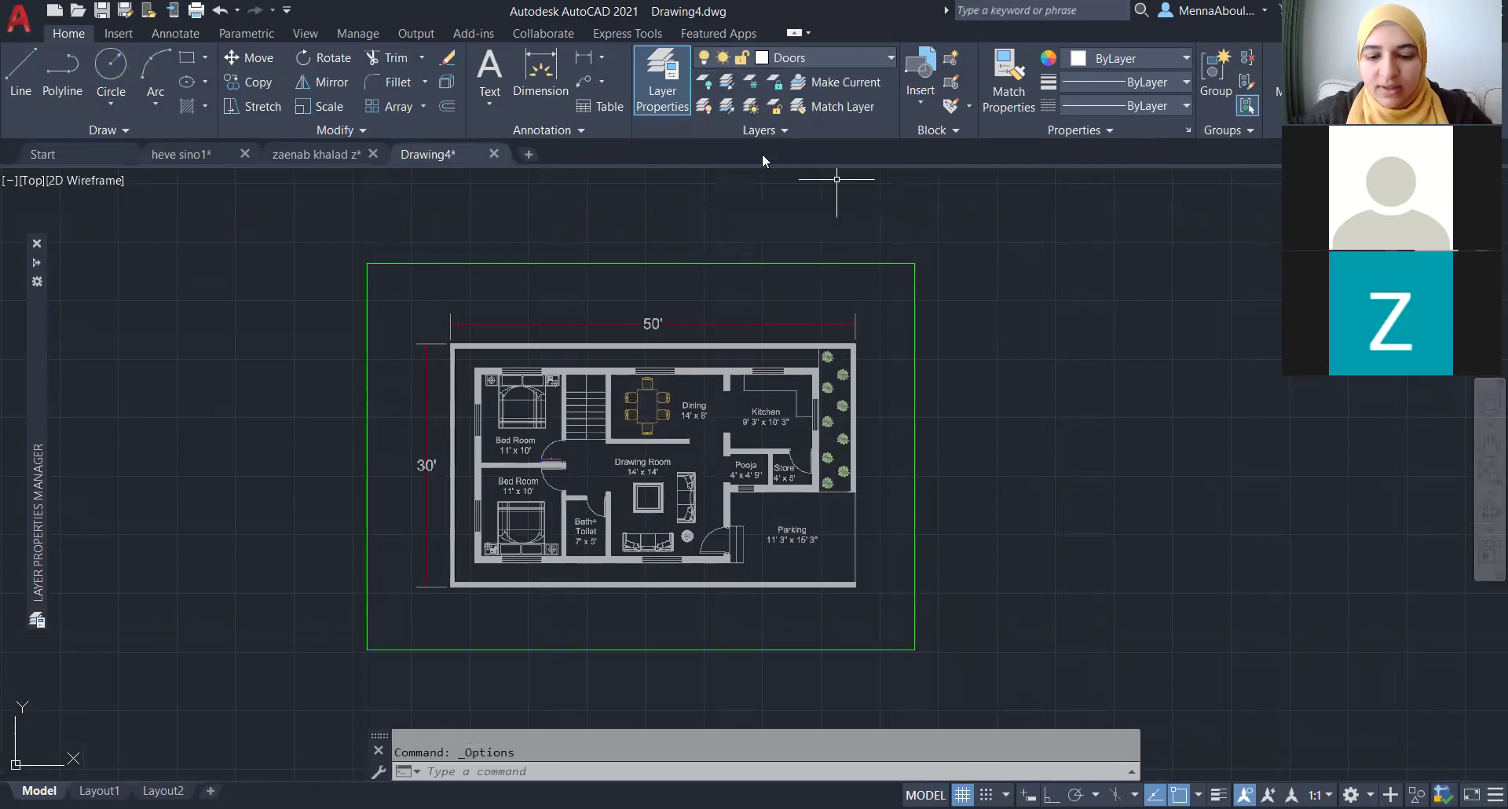
- Draw an inverted-V test line on the Doors layer, then select and delete it
text(l)
key(Return)
click(968, 477)
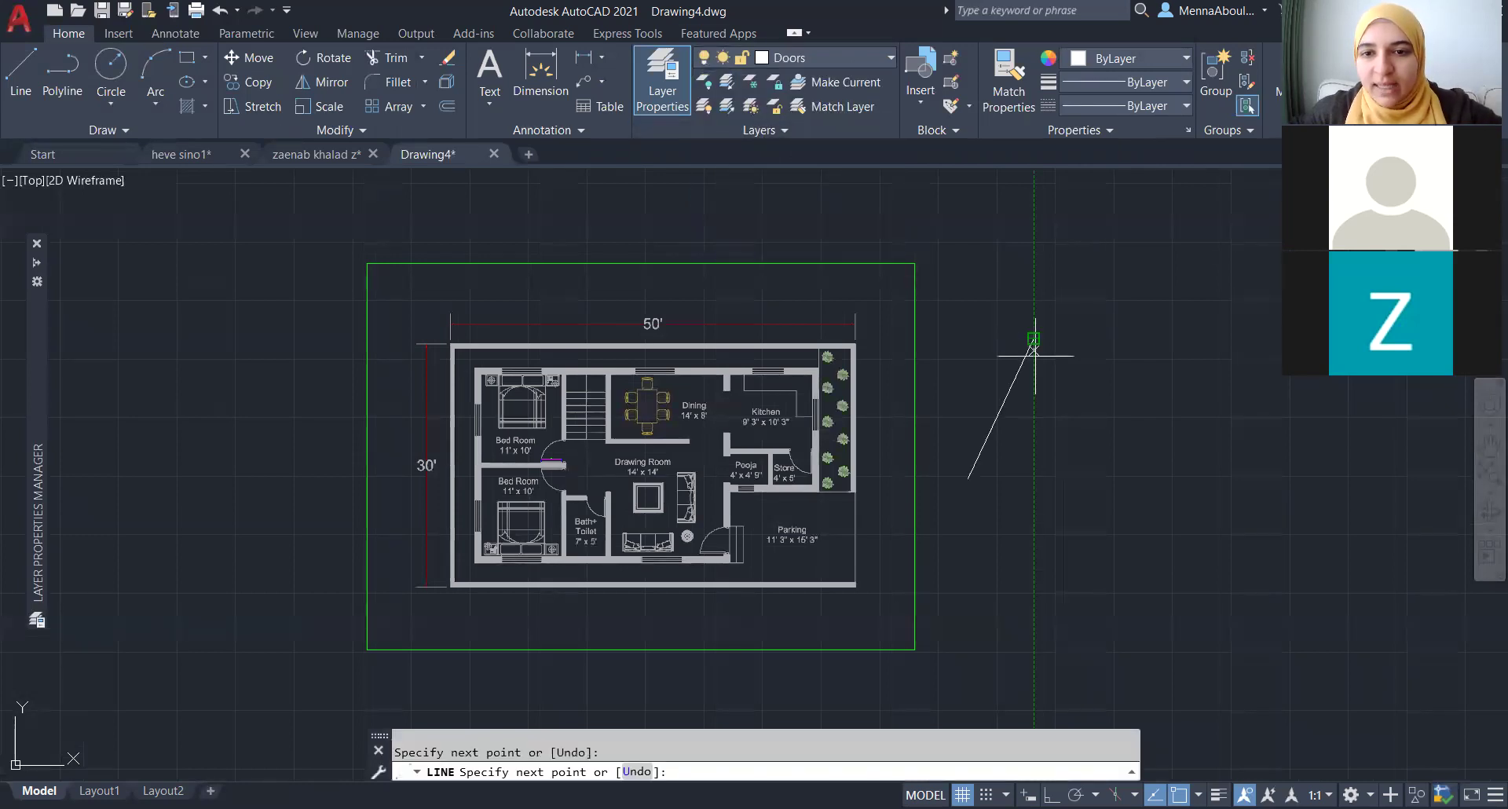
click(1034, 338)
click(1077, 510)
key(Escape)
click(1070, 345)
click(1006, 335)
key(Delete)
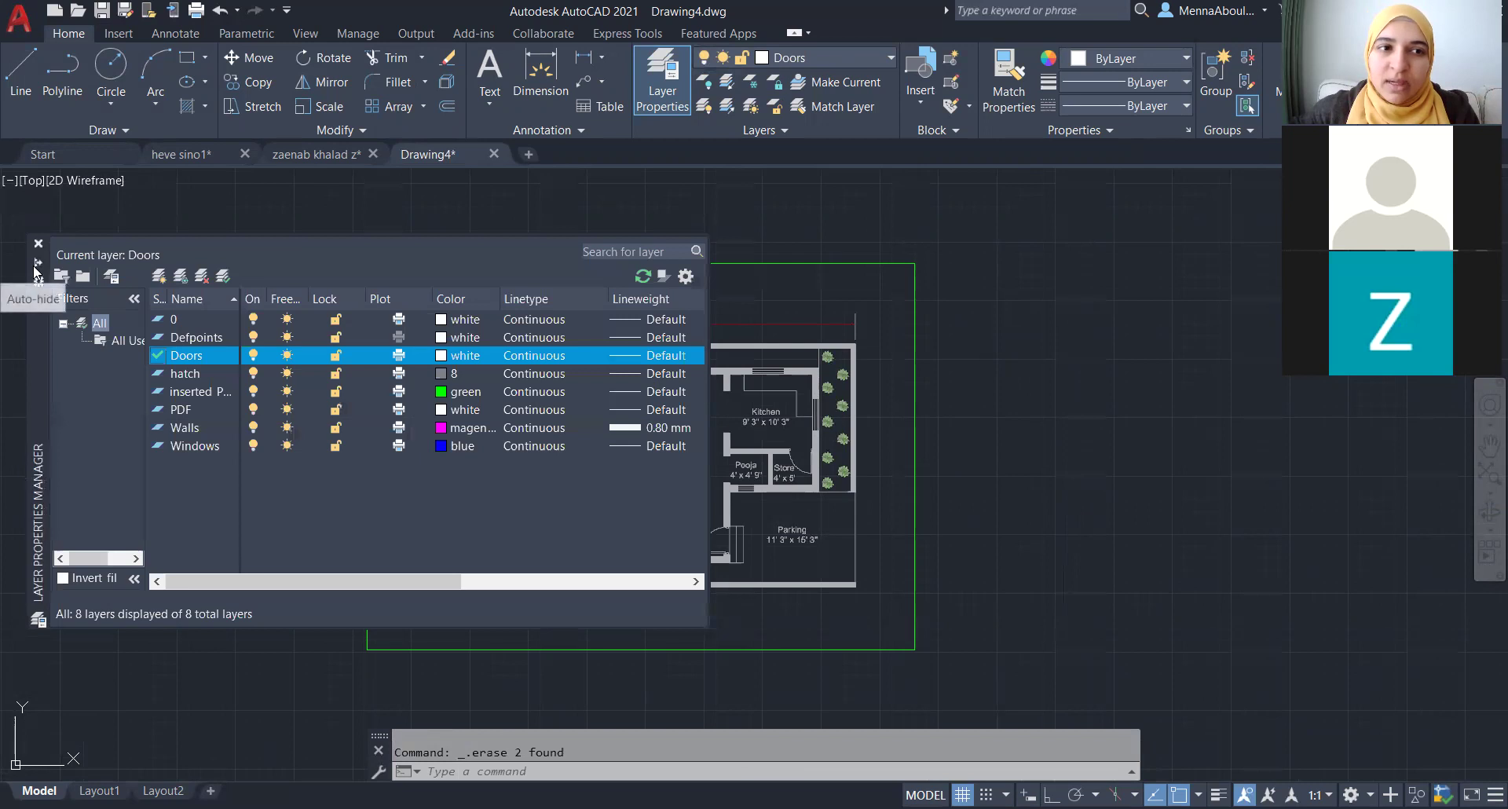
mouse_move(36, 519)
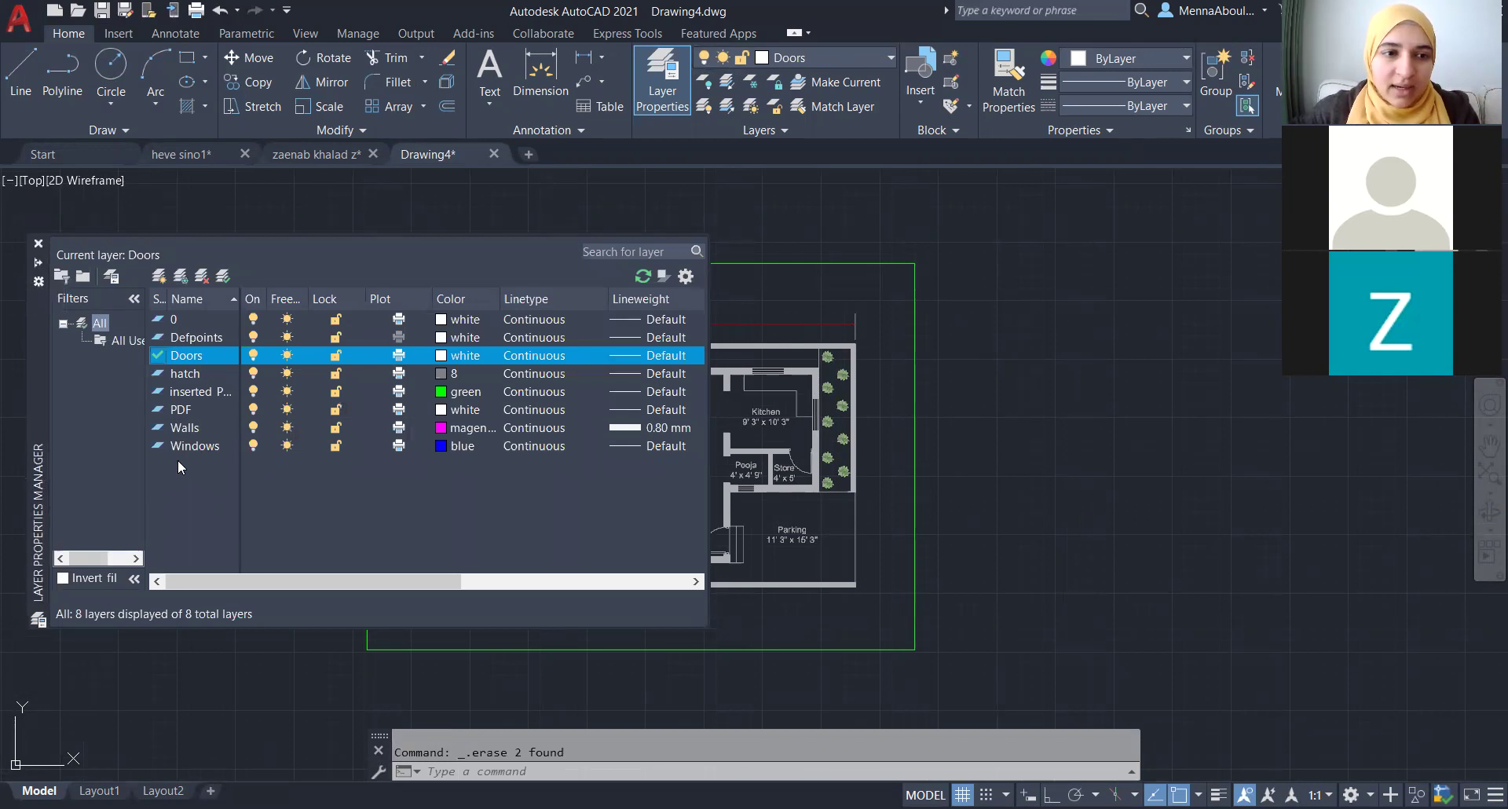
- Double-click Walls in the Layer Properties Manager to set it current, then review the full layer list
click(152, 431)
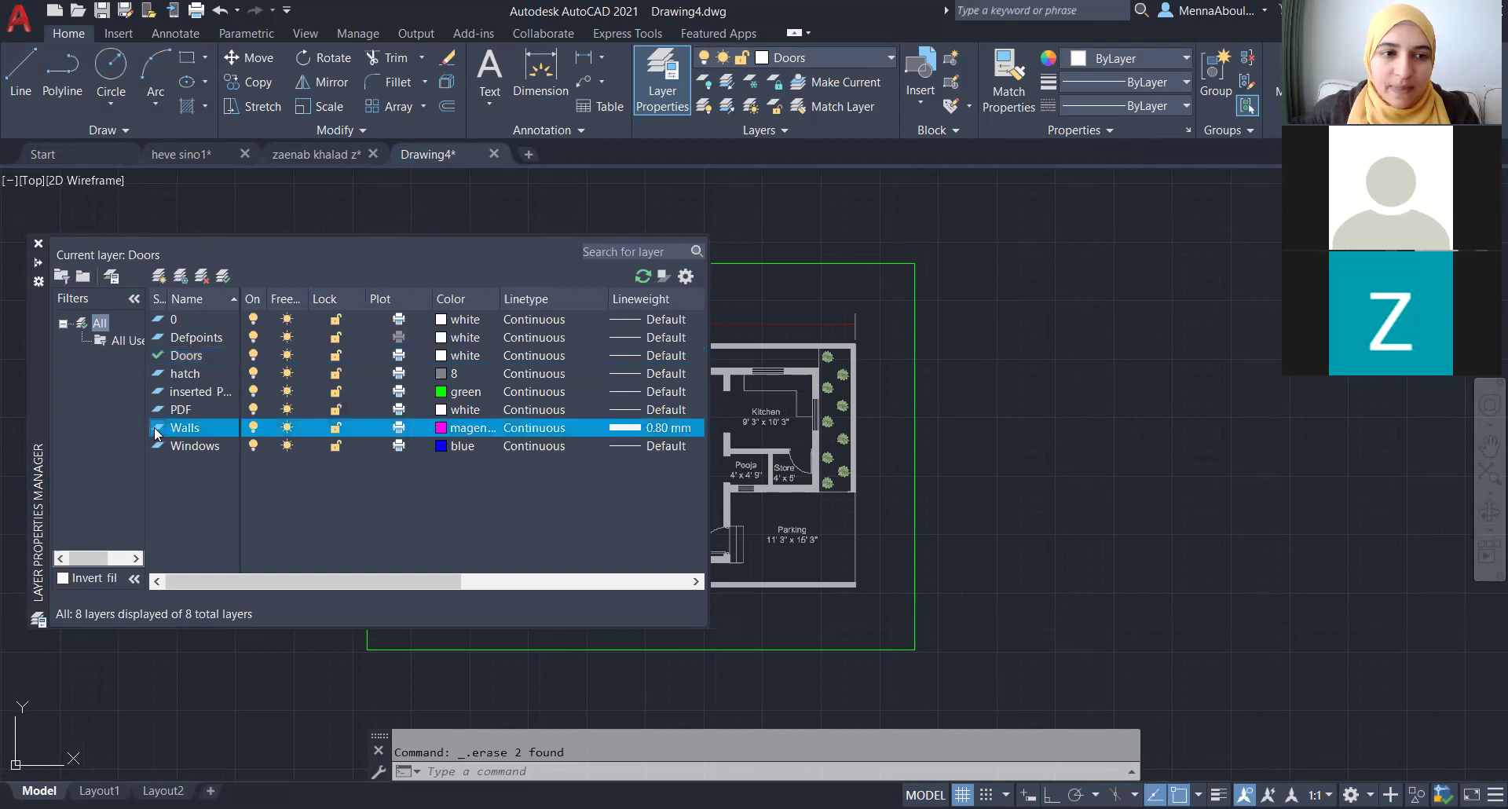
double_click(157, 429)
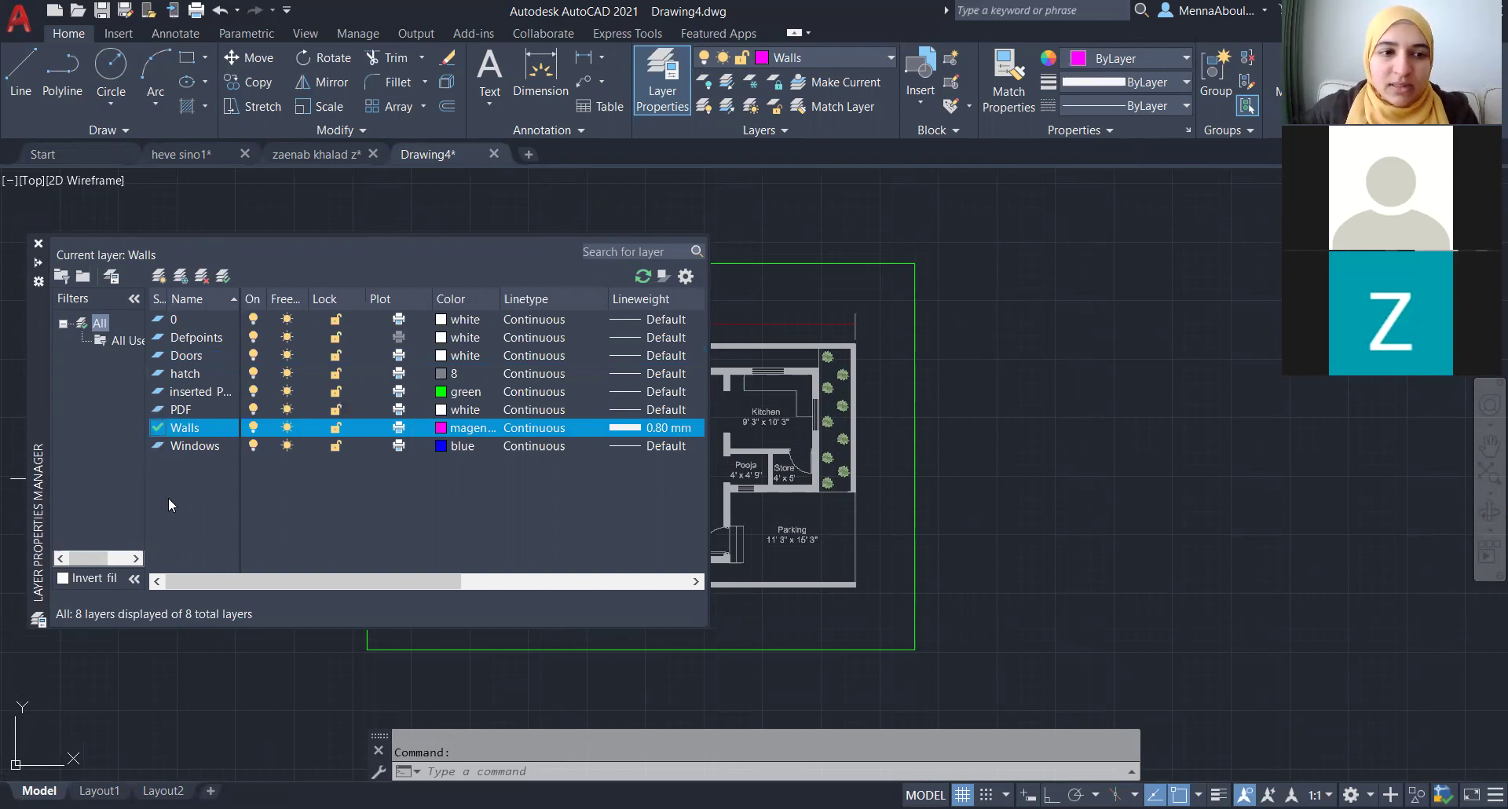
click(187, 410)
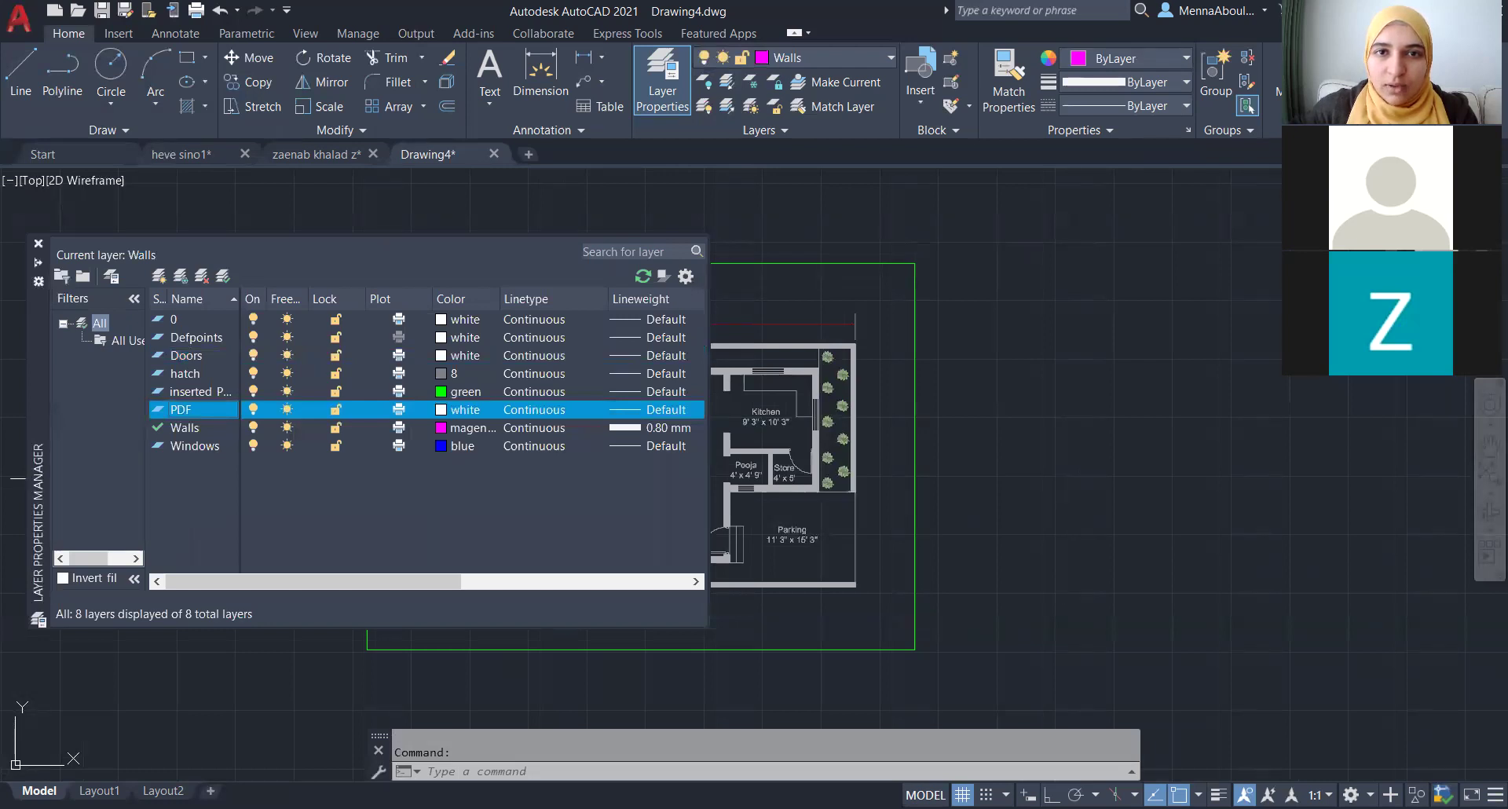
scroll(830, 370, down, 2)
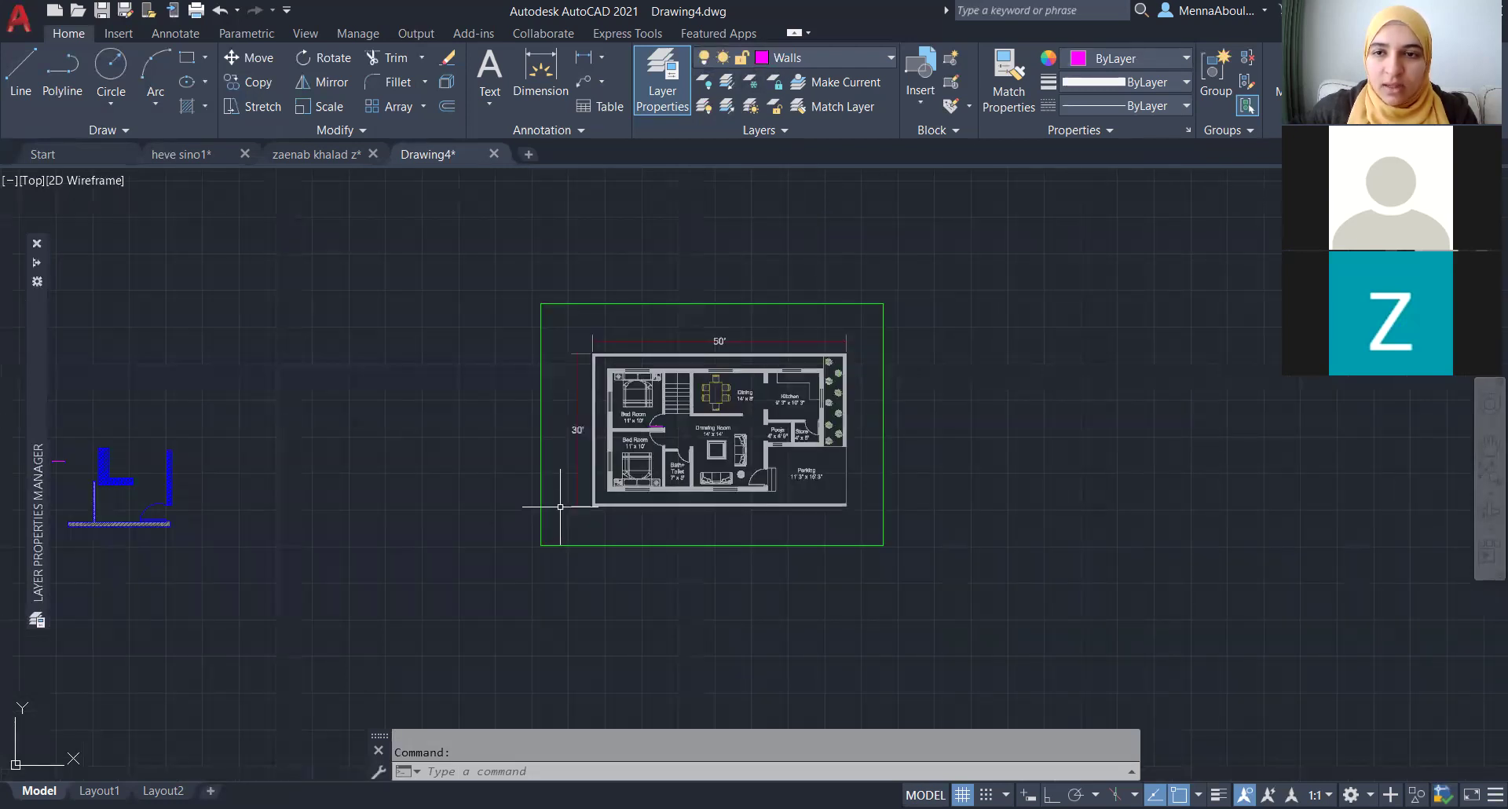
scroll(817, 334, up, 2)
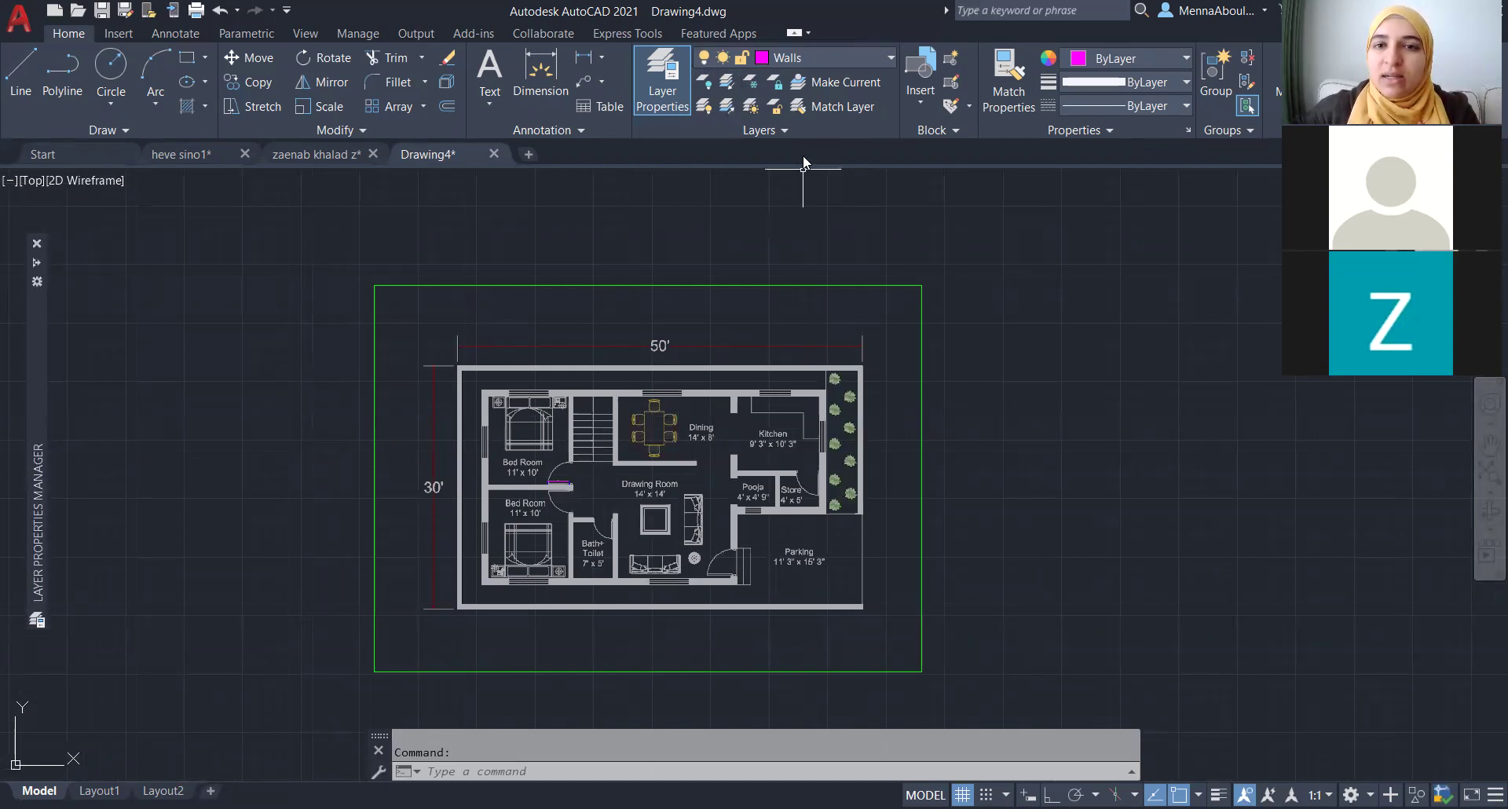
click(38, 264)
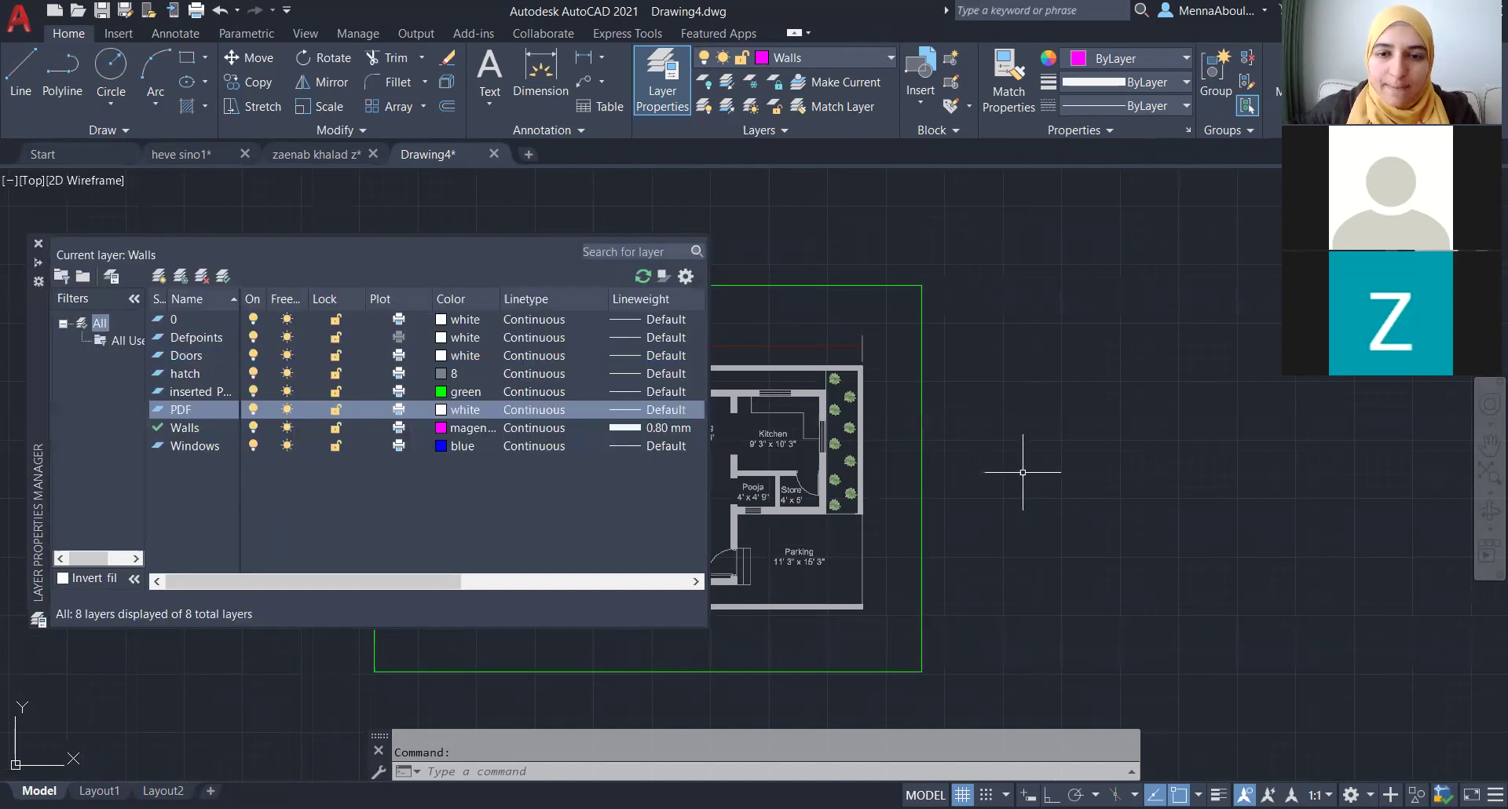
click(778, 512)
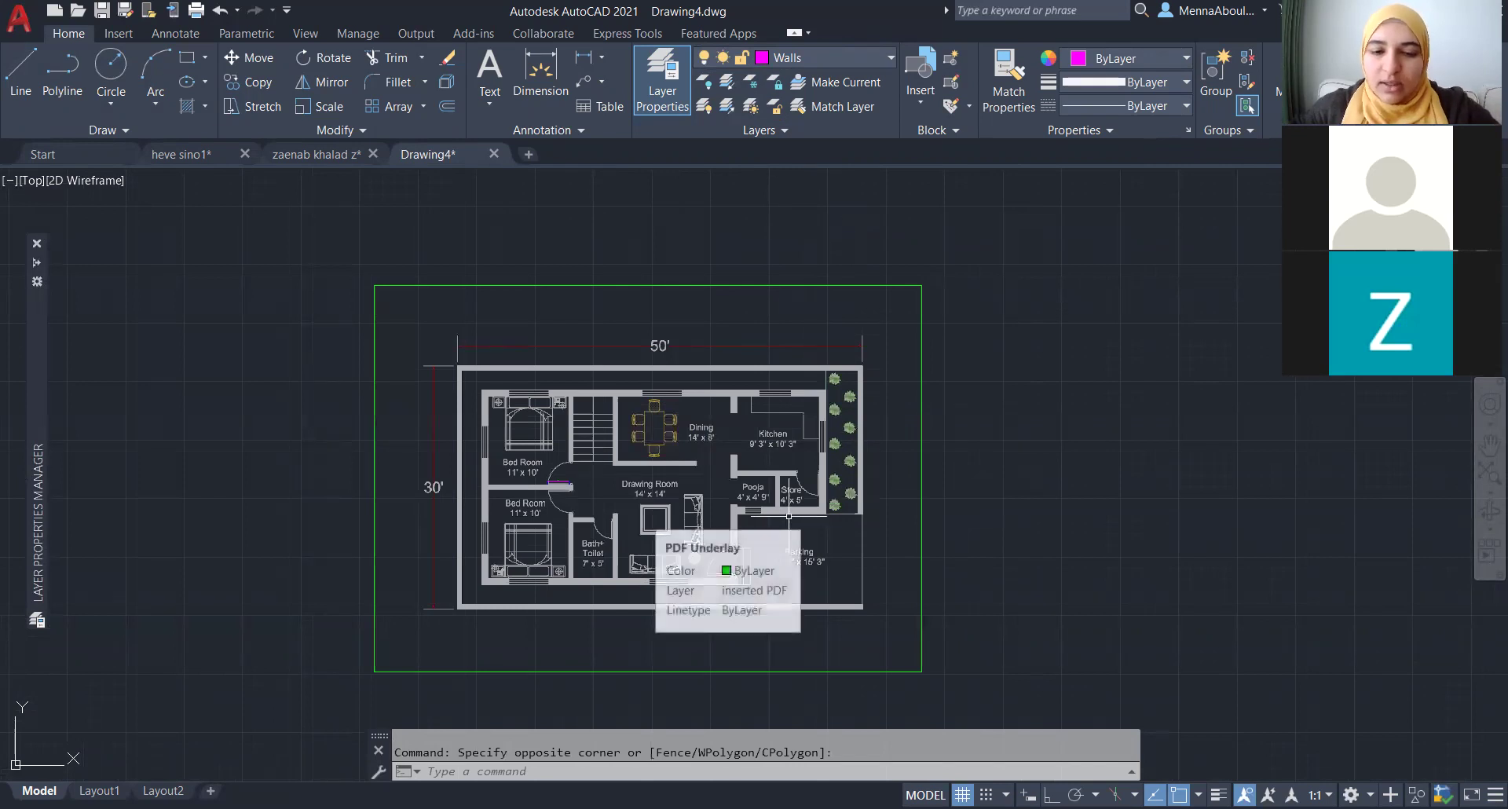
text(pl)
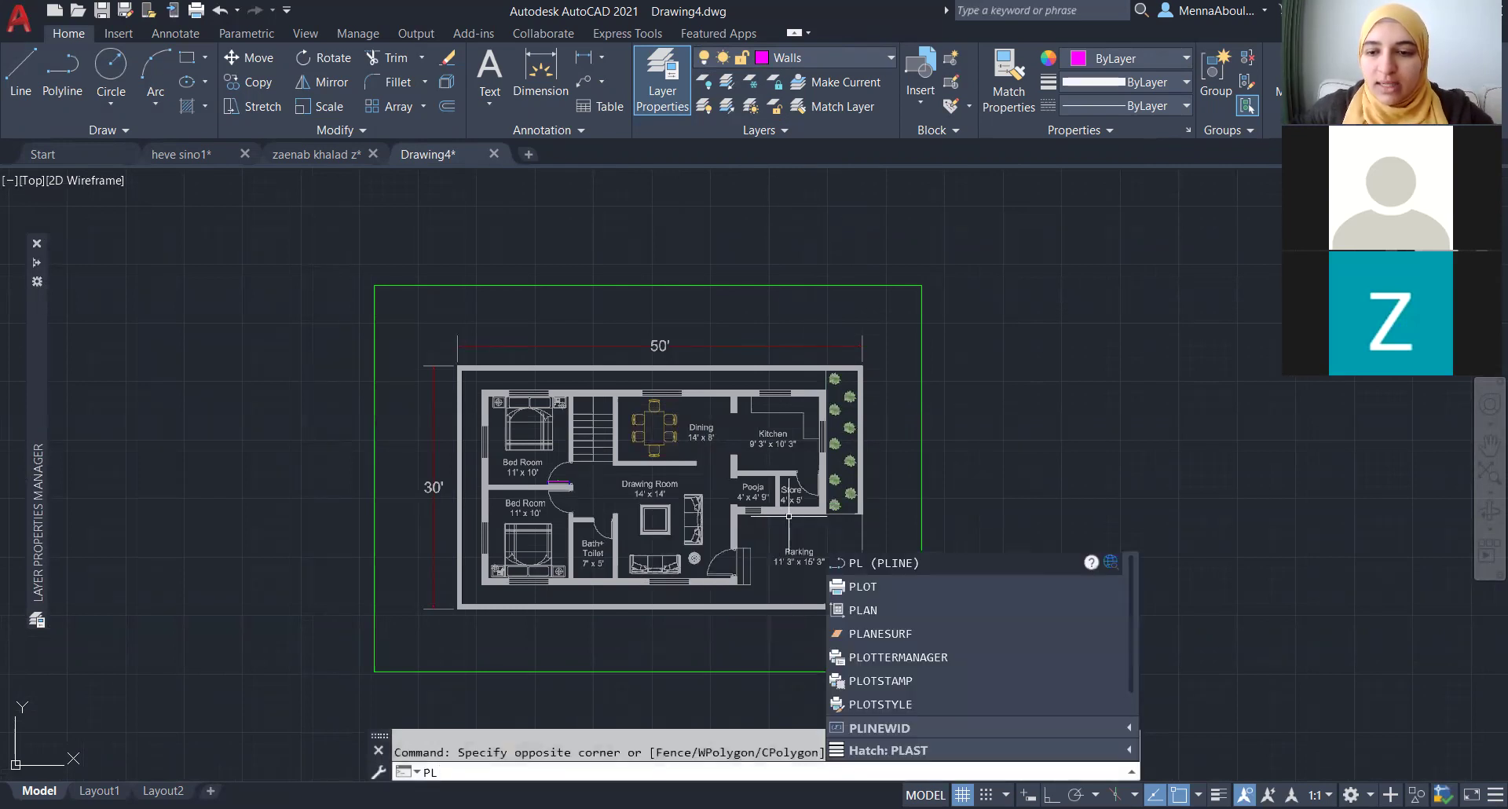
key(Return)
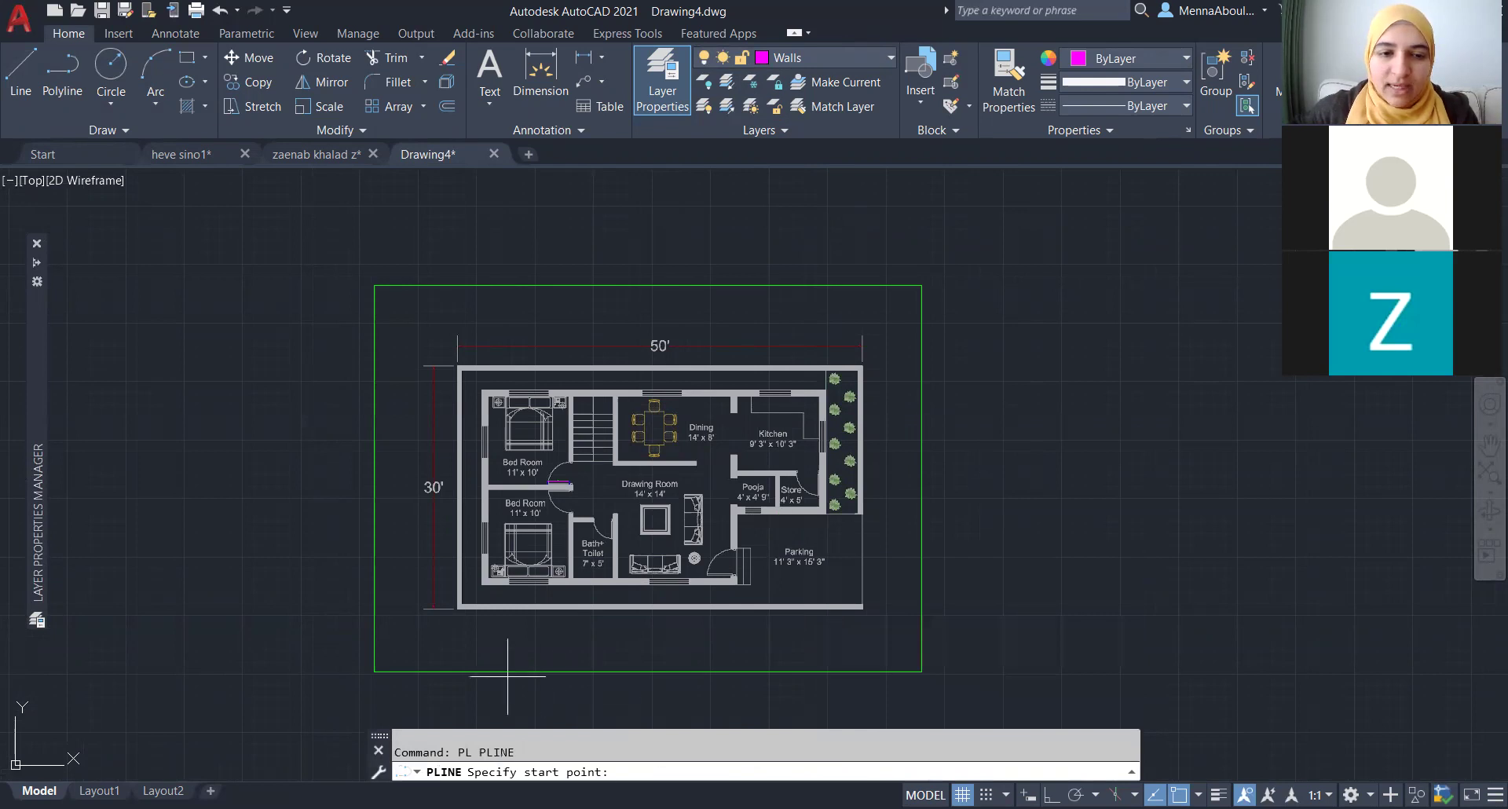
scroll(639, 562, up, 2)
scroll(666, 568, up, 2)
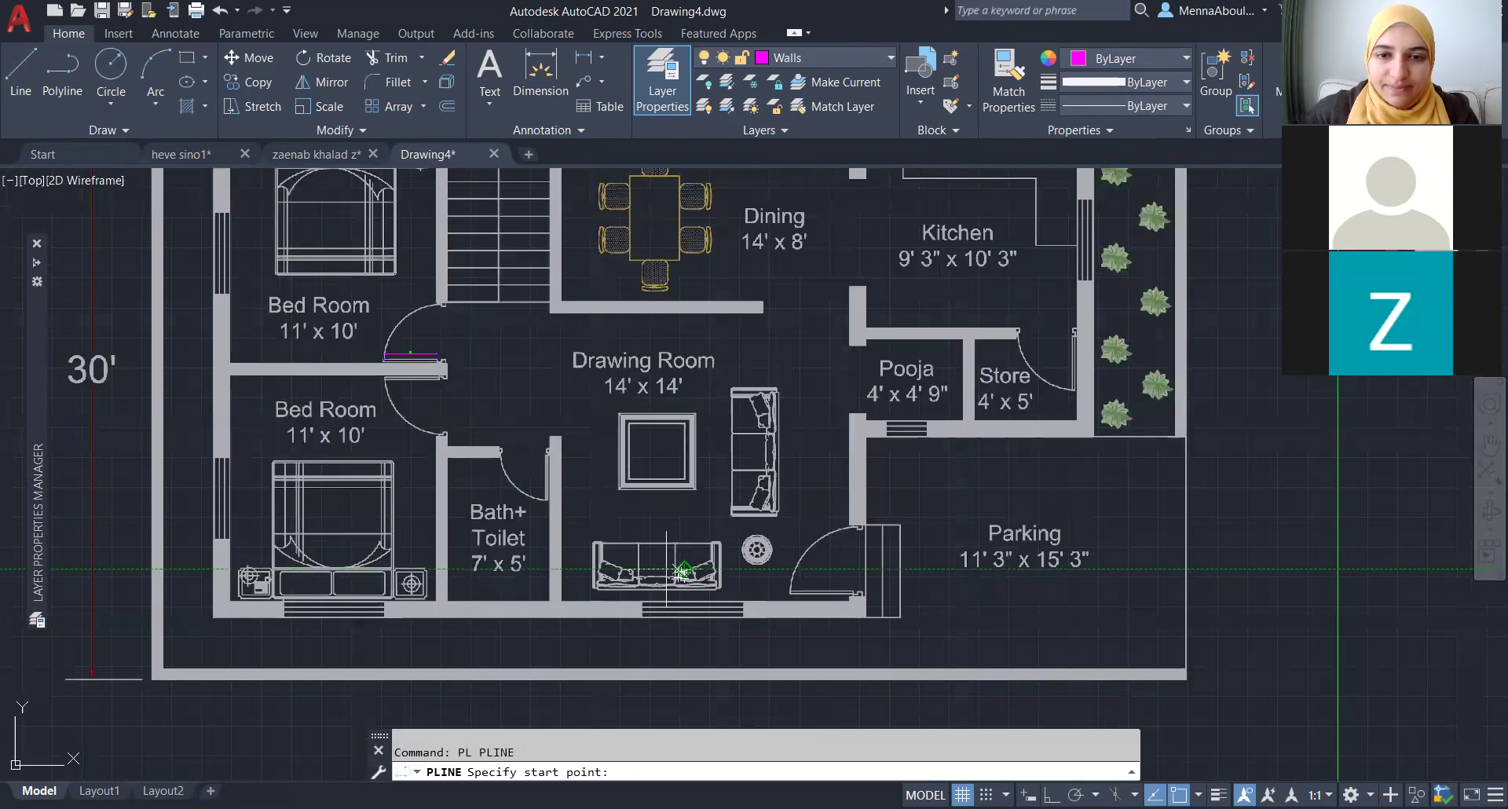
scroll(666, 569, up, 2)
scroll(785, 597, up, 3)
scroll(819, 612, up, 3)
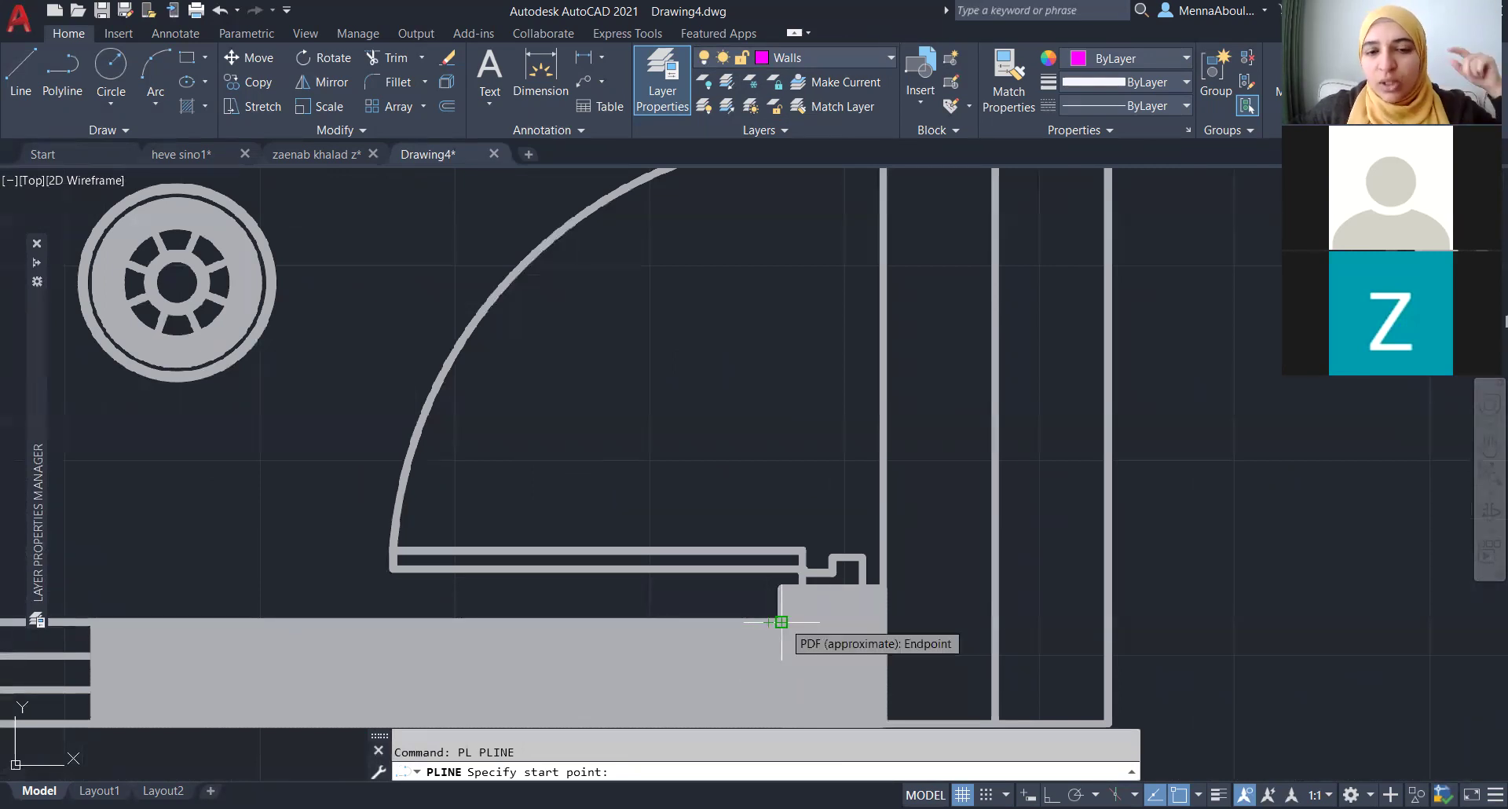
click(781, 622)
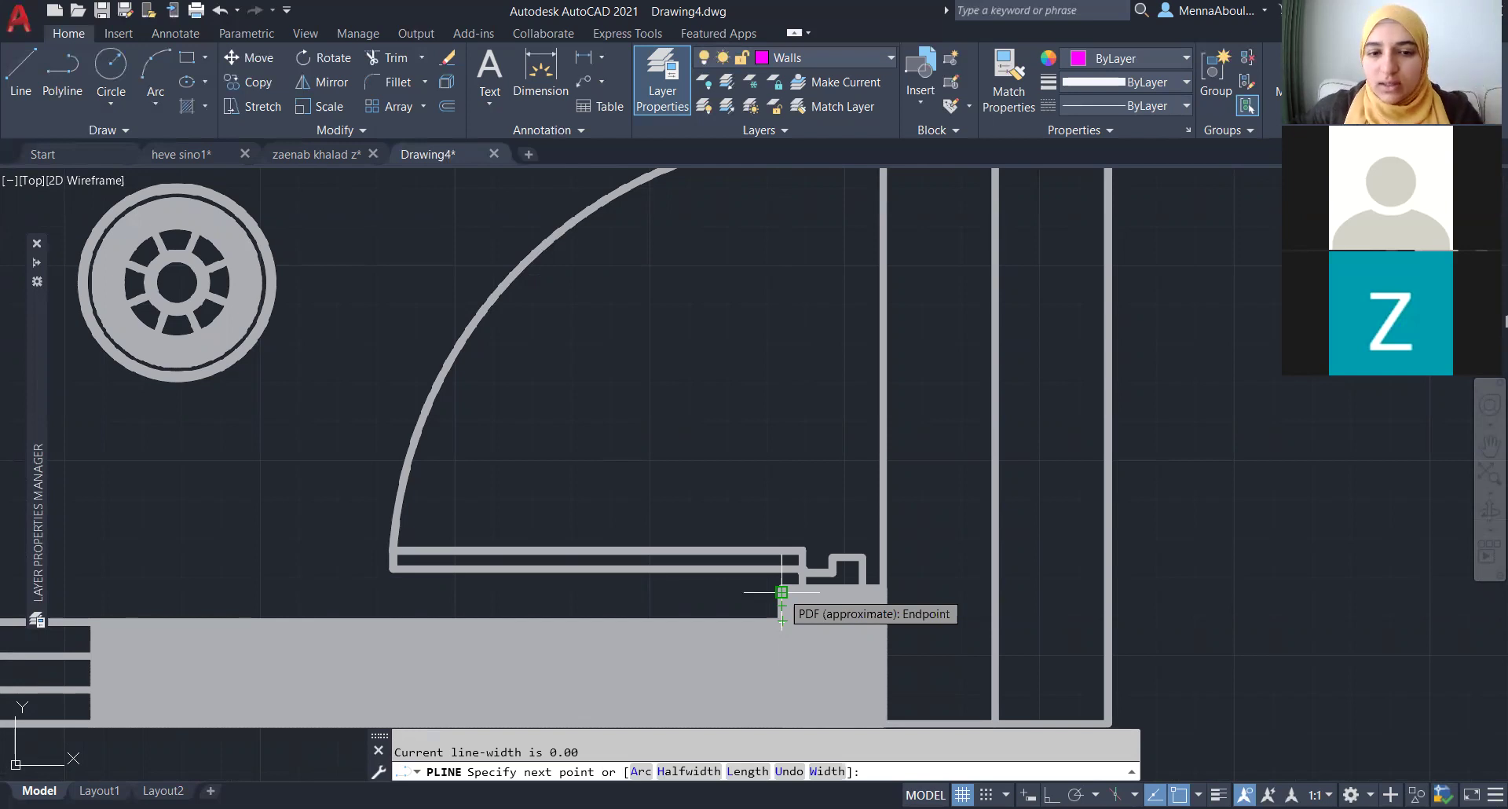
key(Escape)
scroll(673, 548, down, 4)
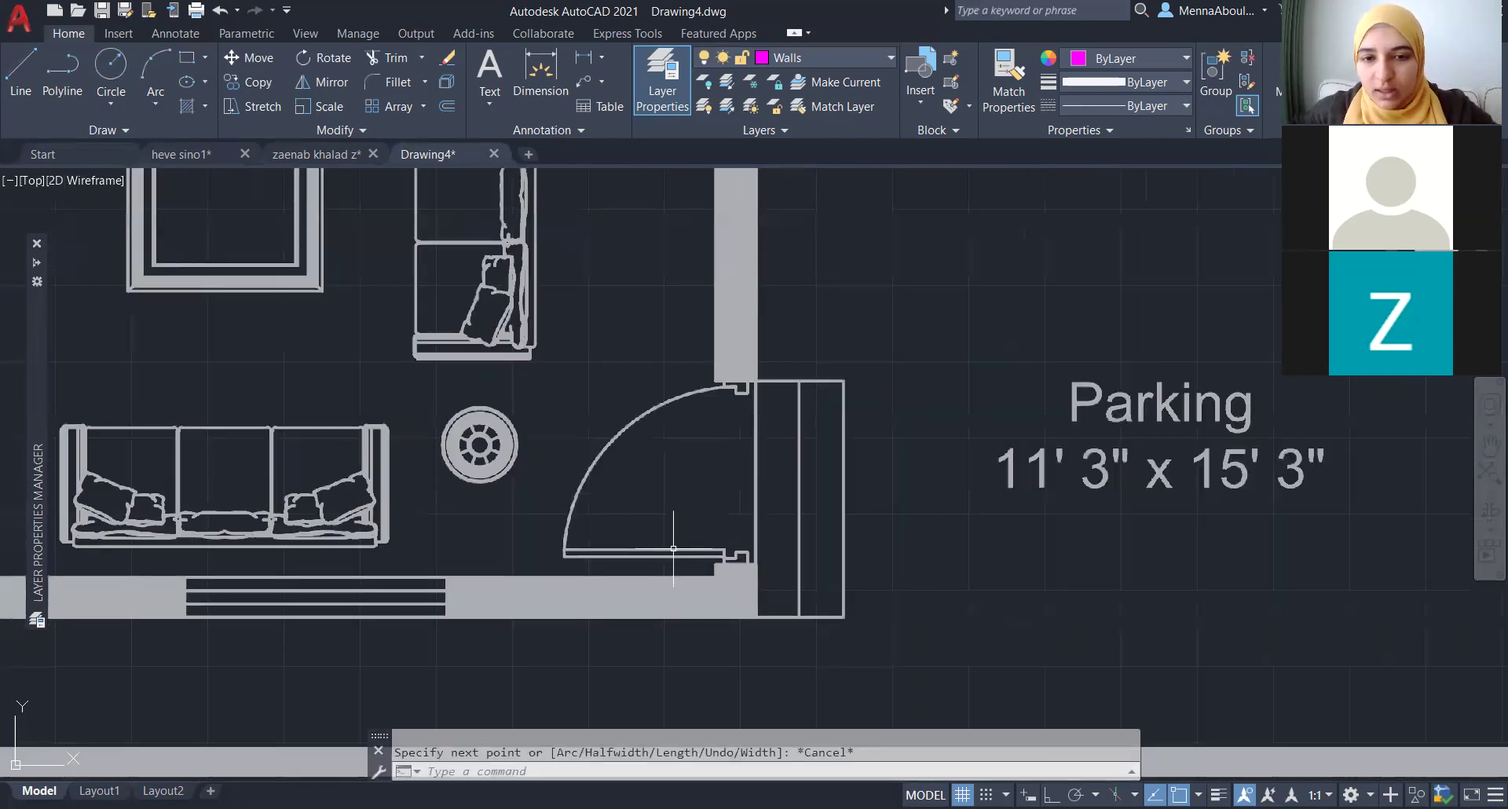
text(l)
key(Return)
scroll(673, 548, down, 2)
scroll(671, 471, down, 6)
click(966, 588)
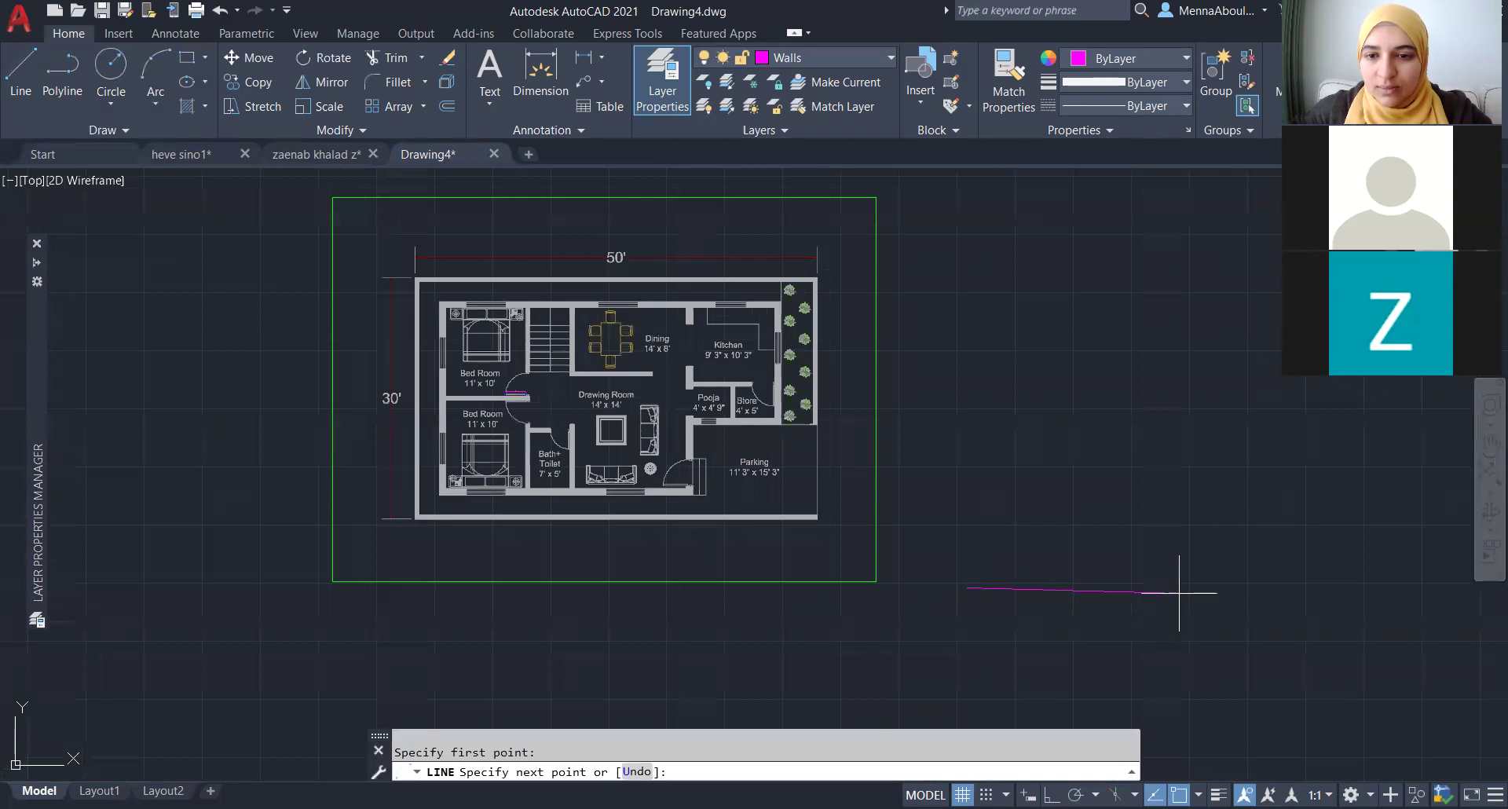
key(F8)
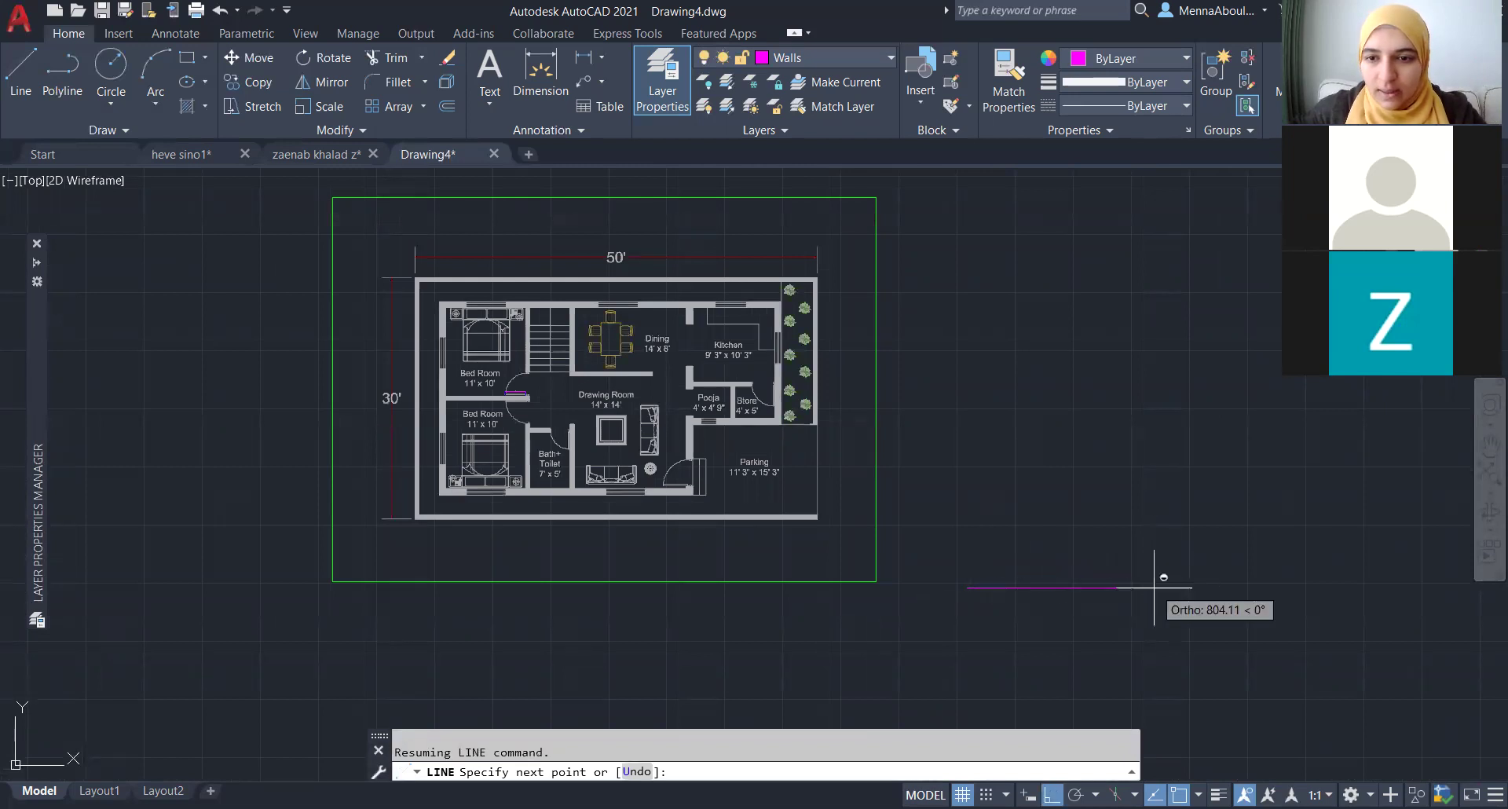
click(1151, 588)
scroll(1100, 566, down, 2)
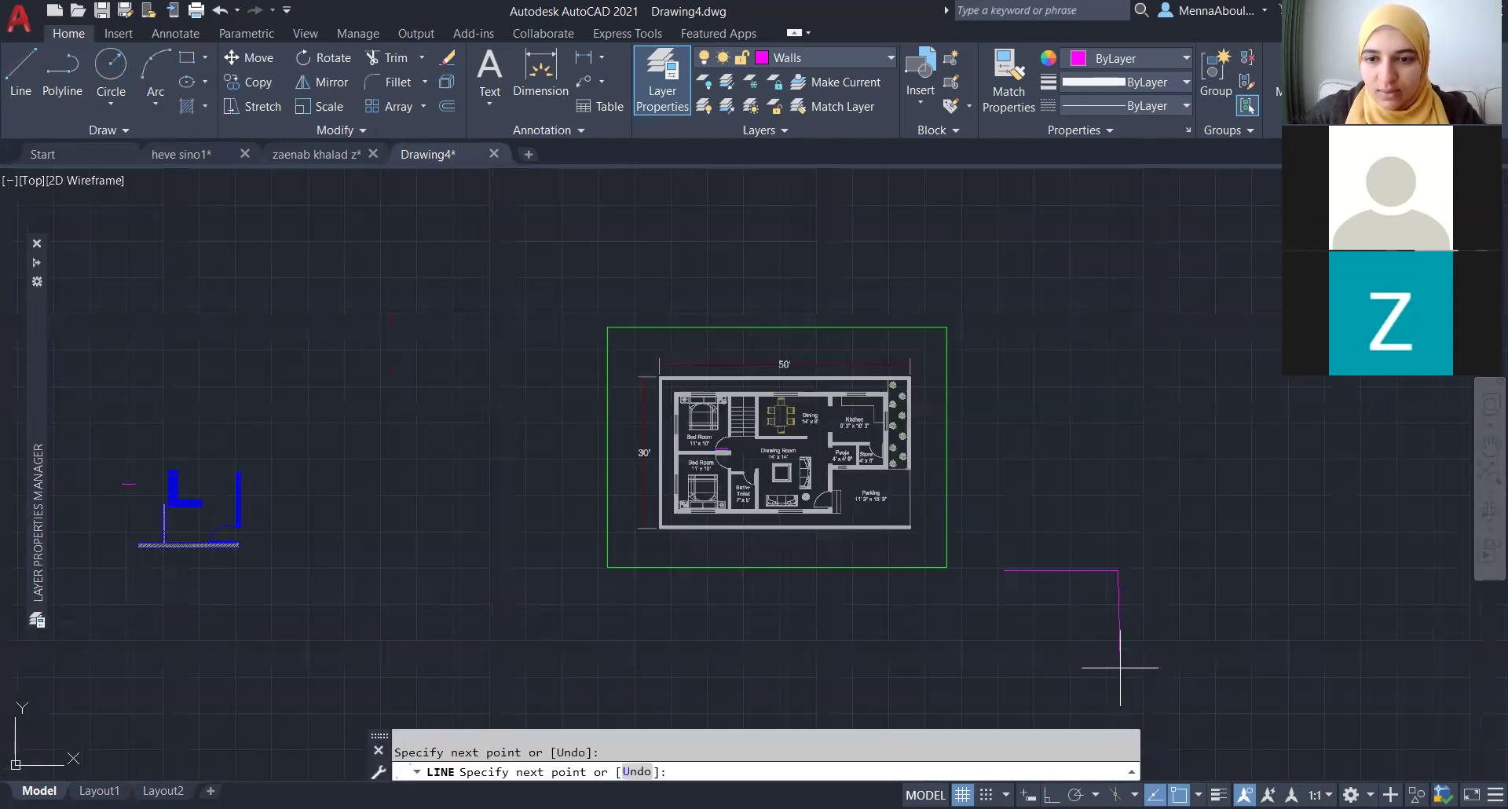
click(1119, 667)
click(1057, 667)
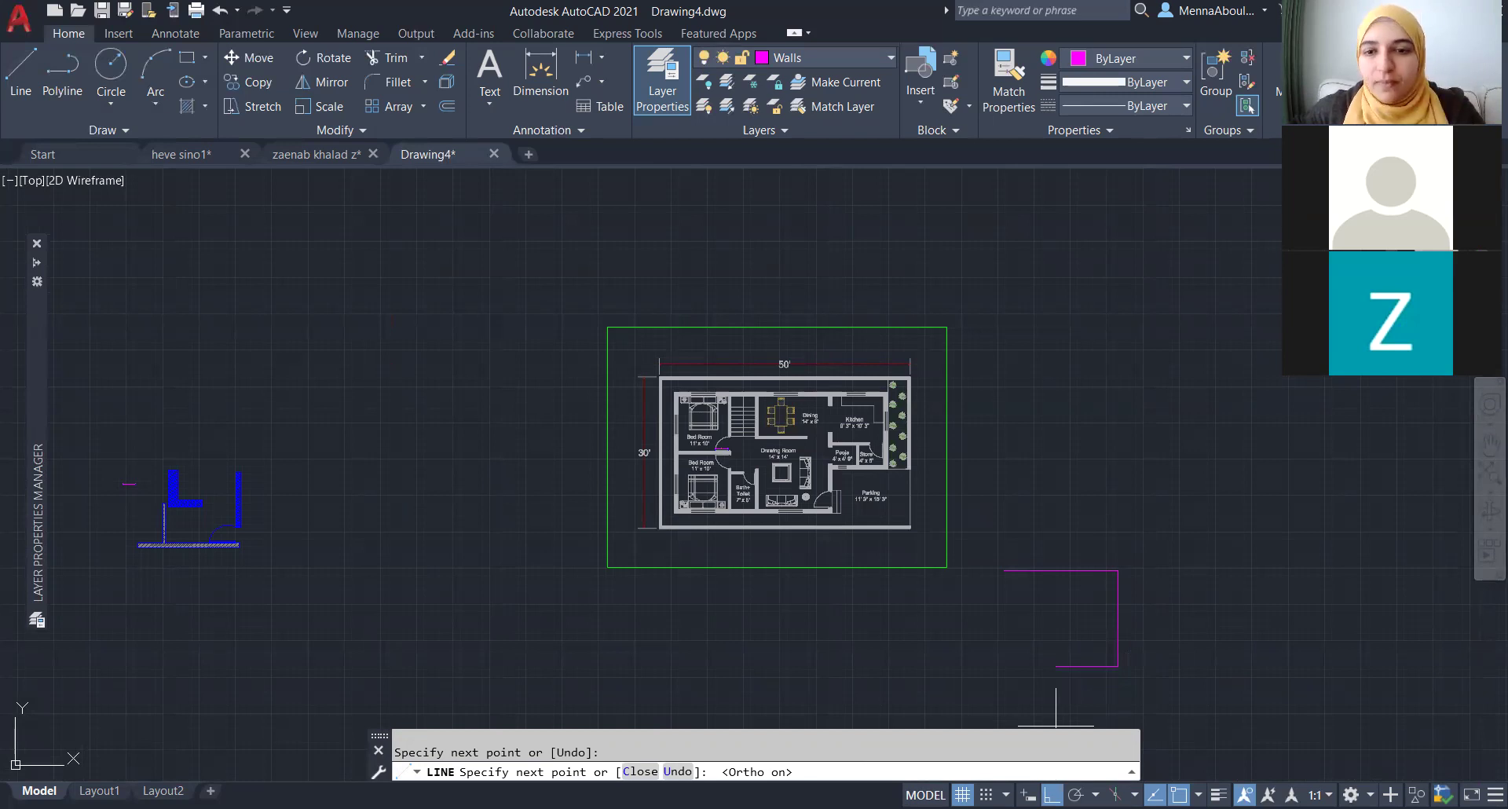
scroll(1056, 727, up, 4)
key(Escape)
scroll(858, 522, down, 2)
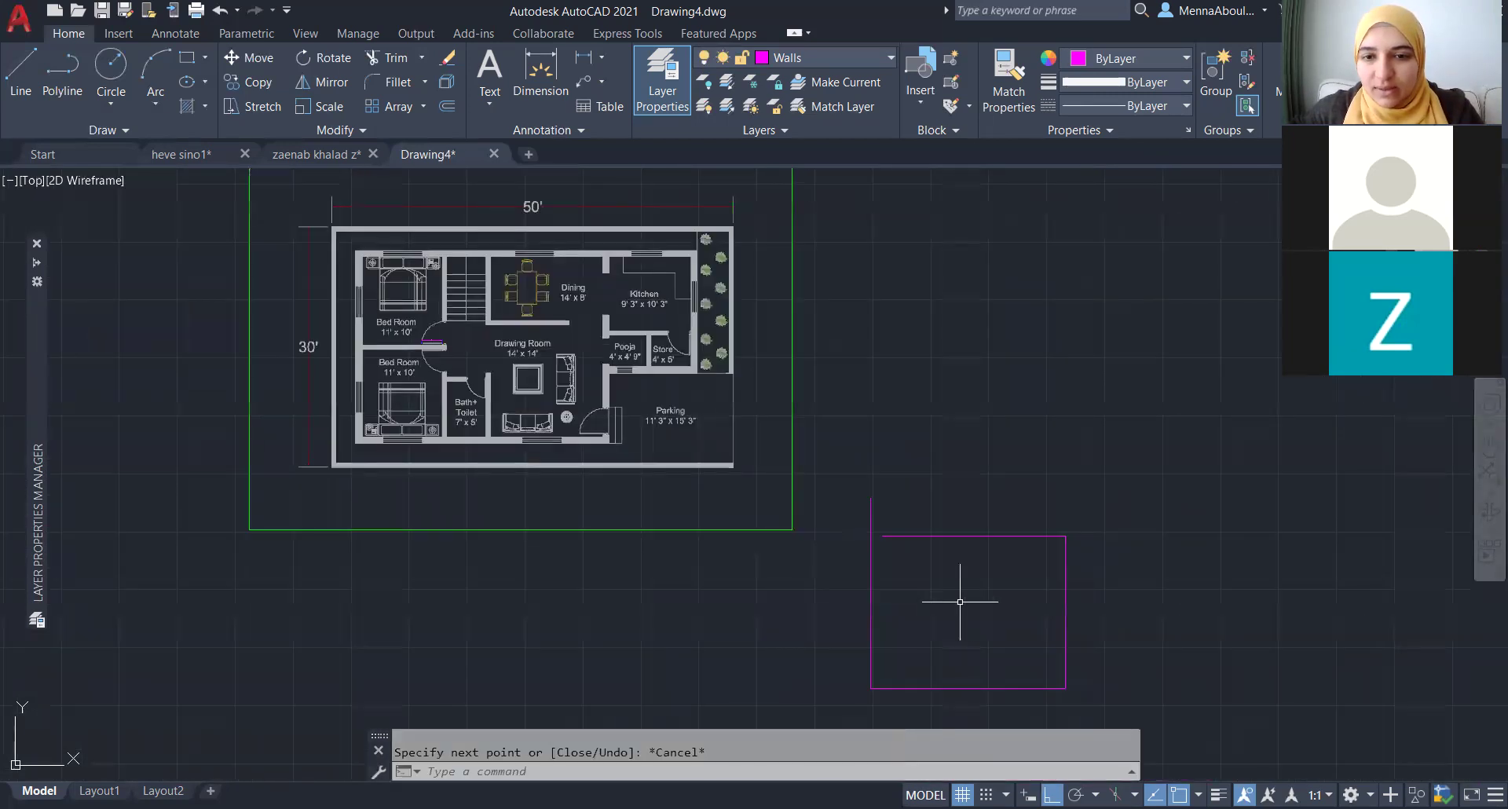
text(ex)
key(Return)
click(912, 483)
key(Escape)
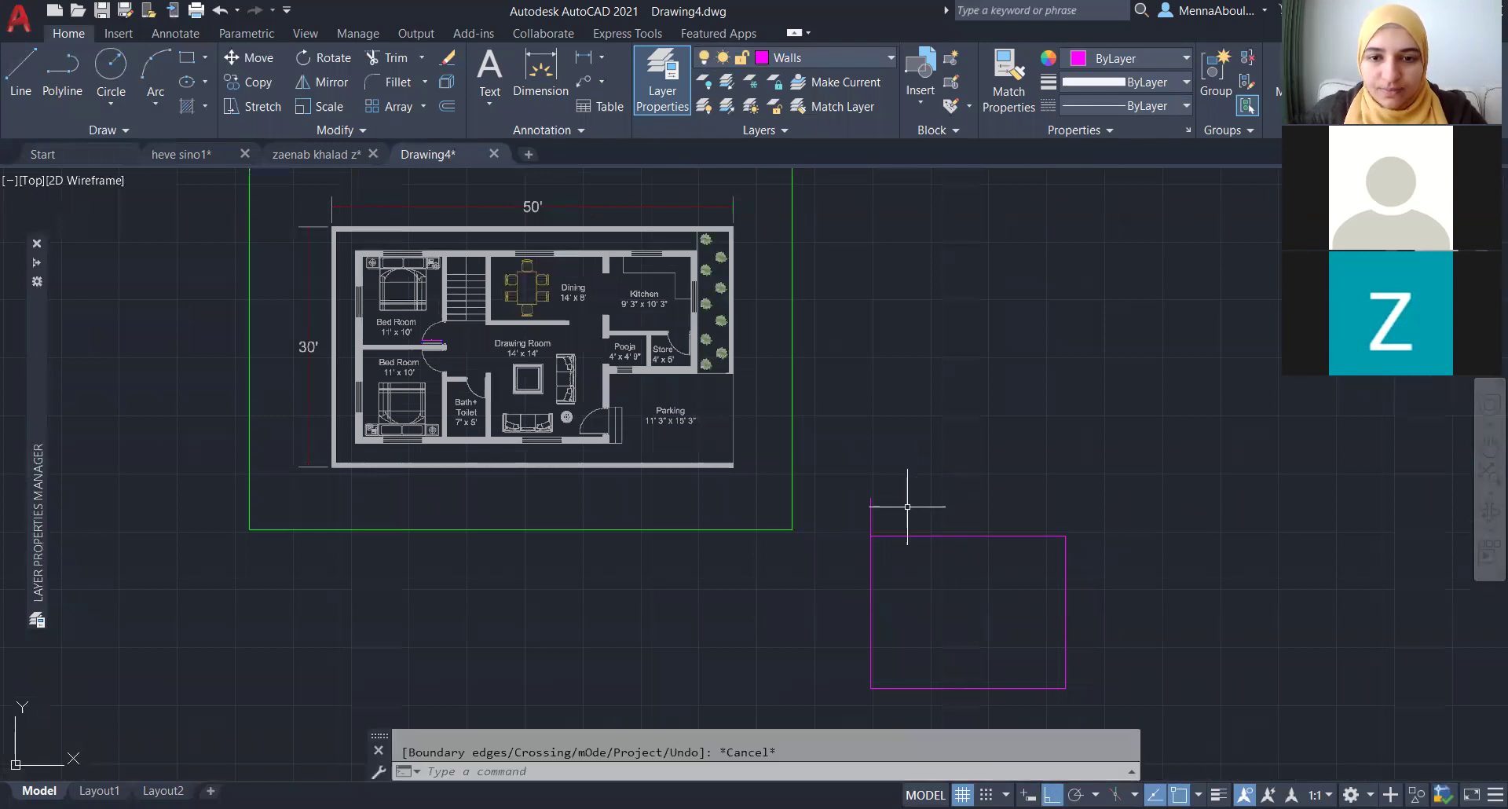
click(883, 537)
key(Escape)
scroll(872, 550, down, 2)
click(886, 619)
click(826, 596)
key(Escape)
click(970, 648)
click(960, 616)
key(Escape)
click(1001, 585)
click(969, 590)
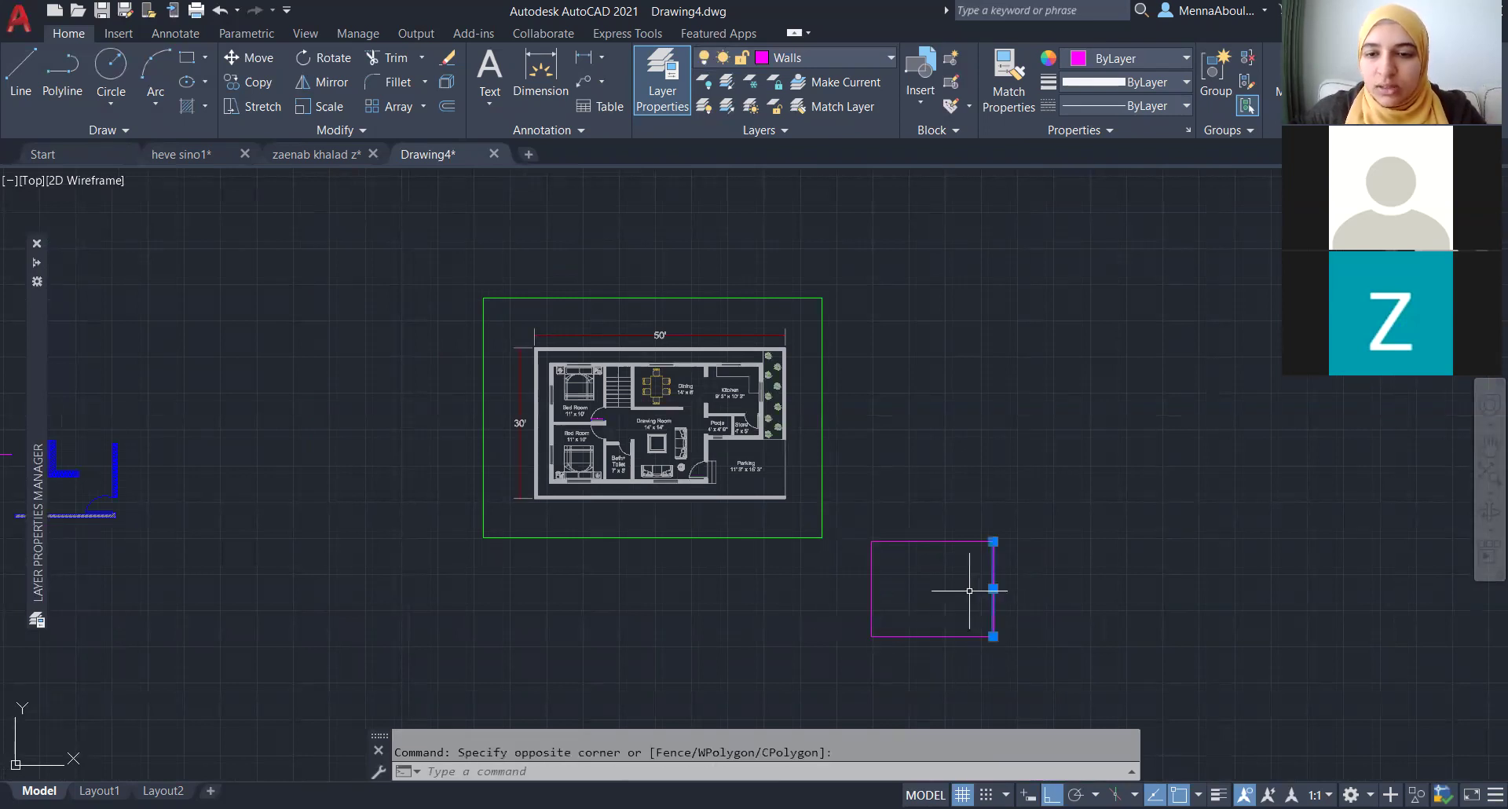
text(m)
key(Return)
click(970, 589)
scroll(868, 593, down, 2)
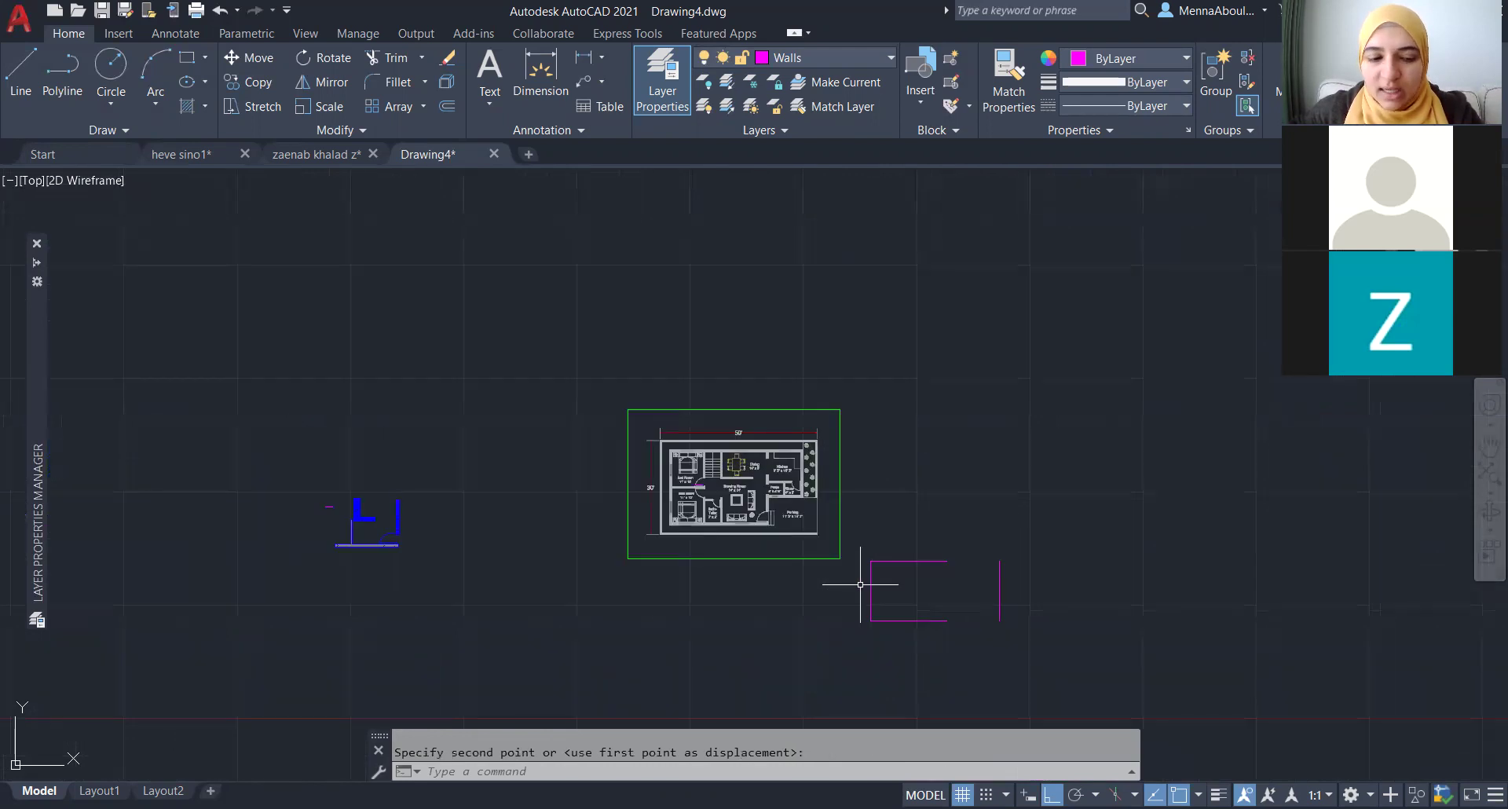
scroll(861, 584, up, 2)
key(ctrl+z)
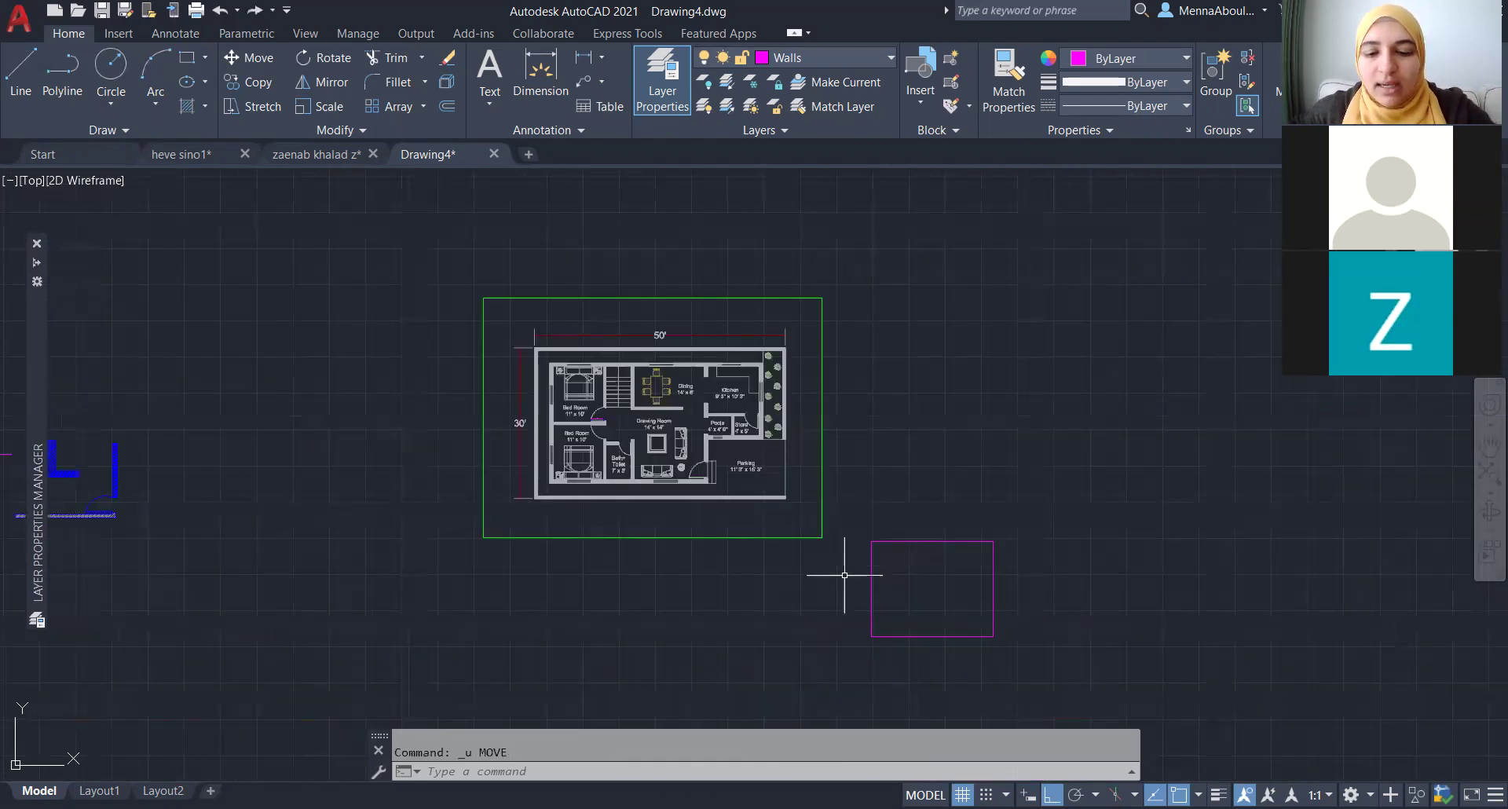
text(pl)
- Draw a closed four-corner polyline rectangle to the right of the first one
key(Return)
scroll(741, 524, down, 1)
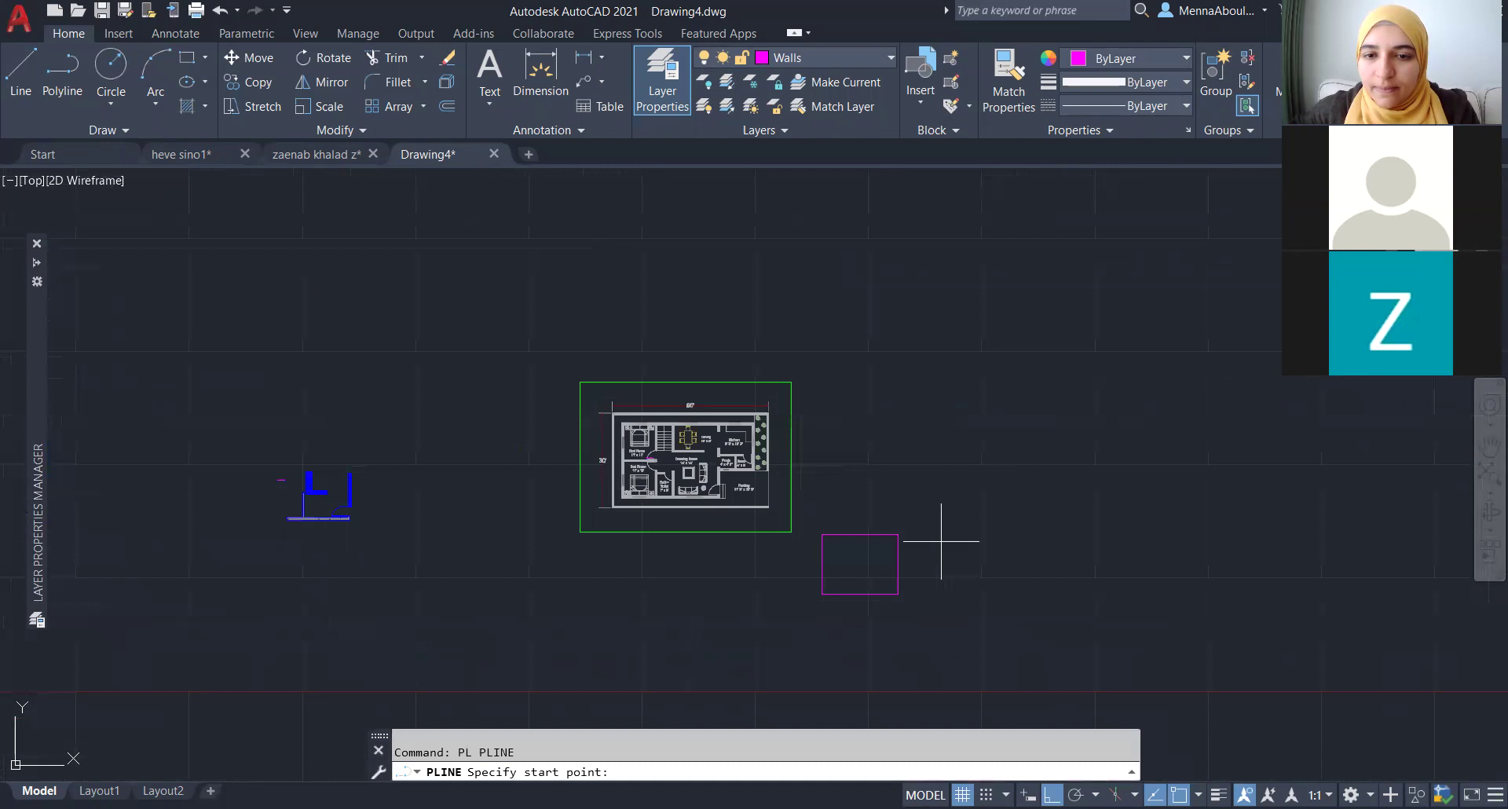
click(941, 540)
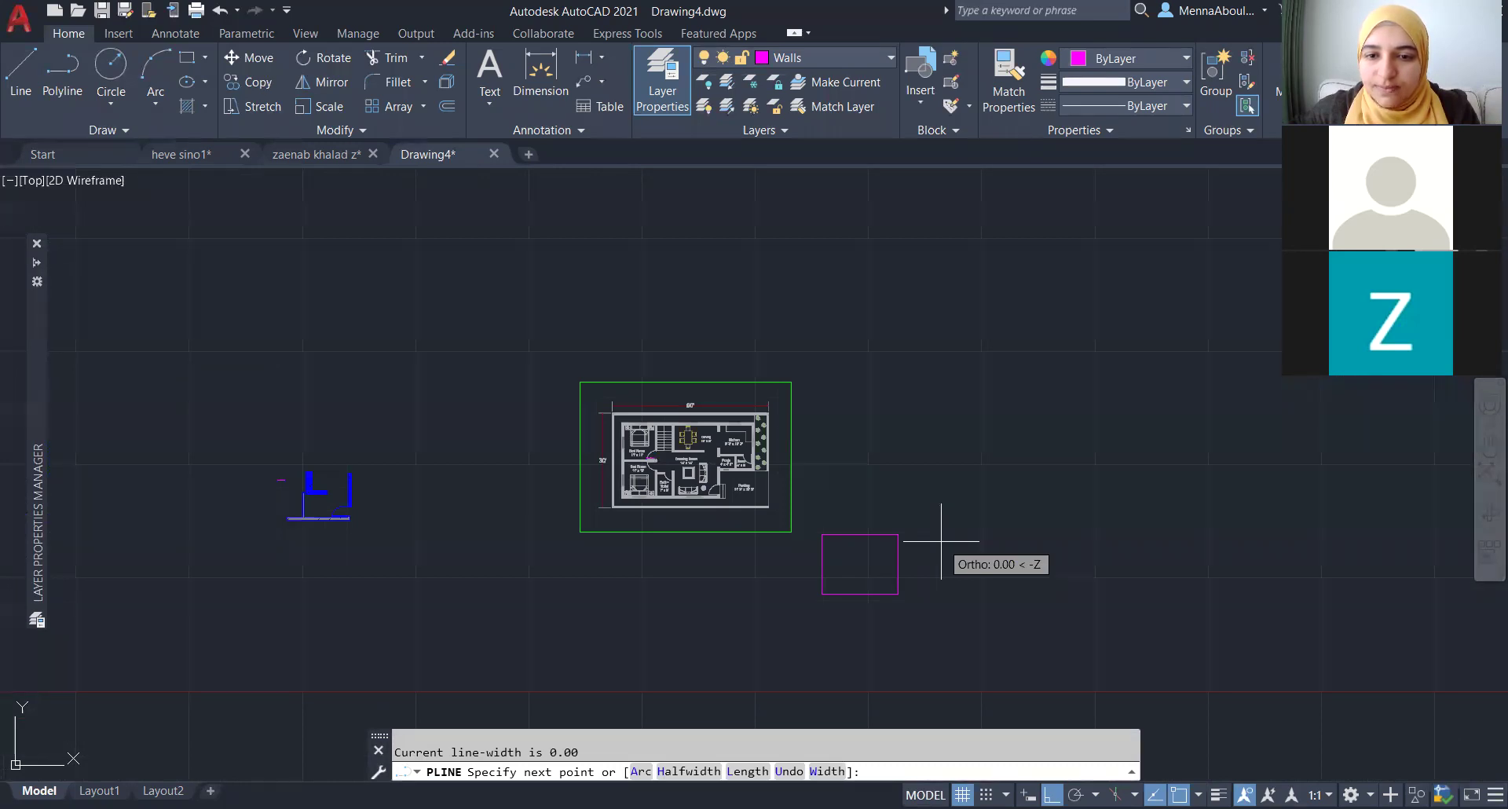
click(941, 542)
click(1022, 542)
click(1021, 601)
scroll(957, 601, up, 5)
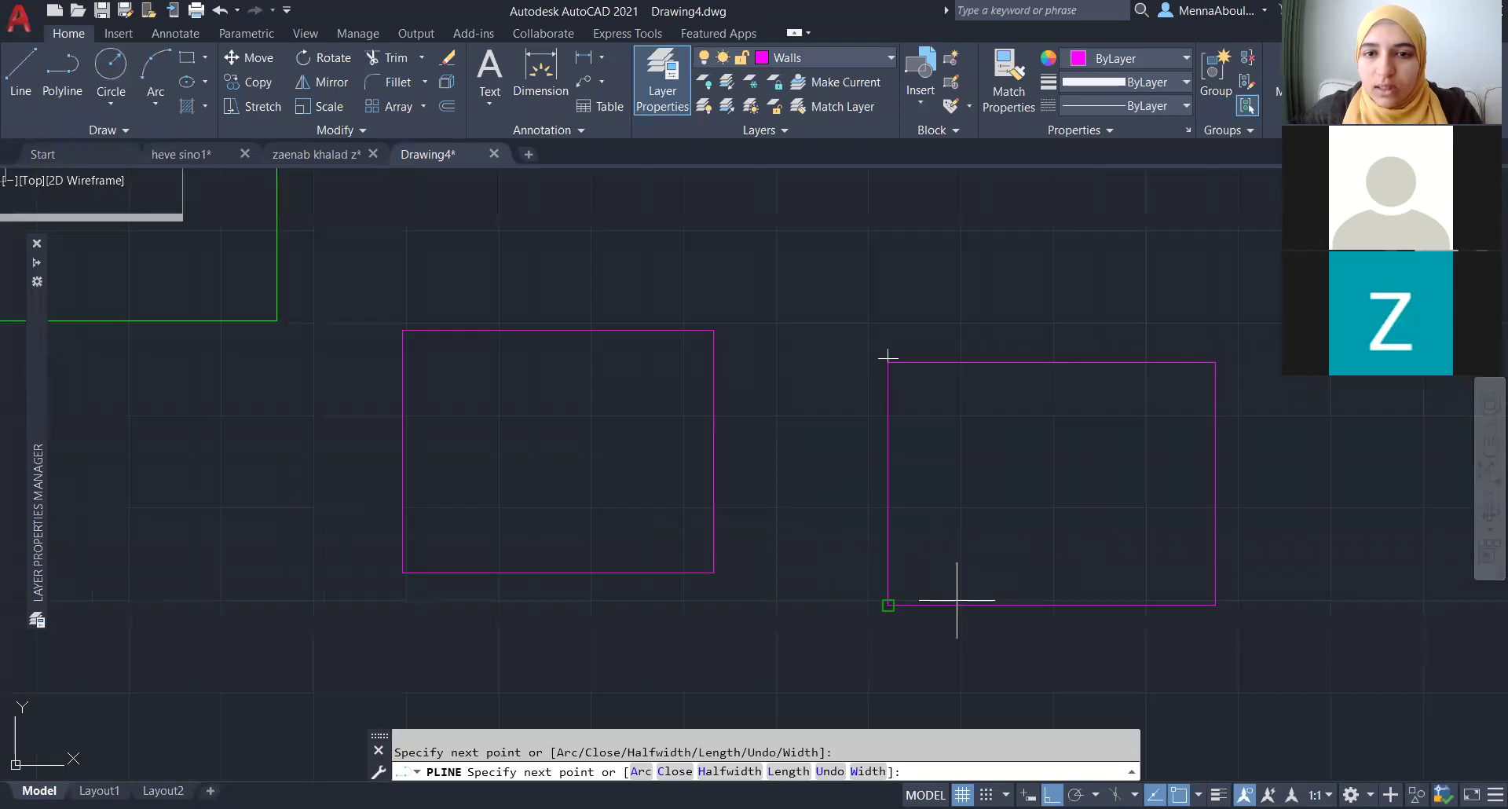
click(957, 601)
key(Return)
- Select the new right rectangle to confirm it is a single polyline object
scroll(785, 529, down, 2)
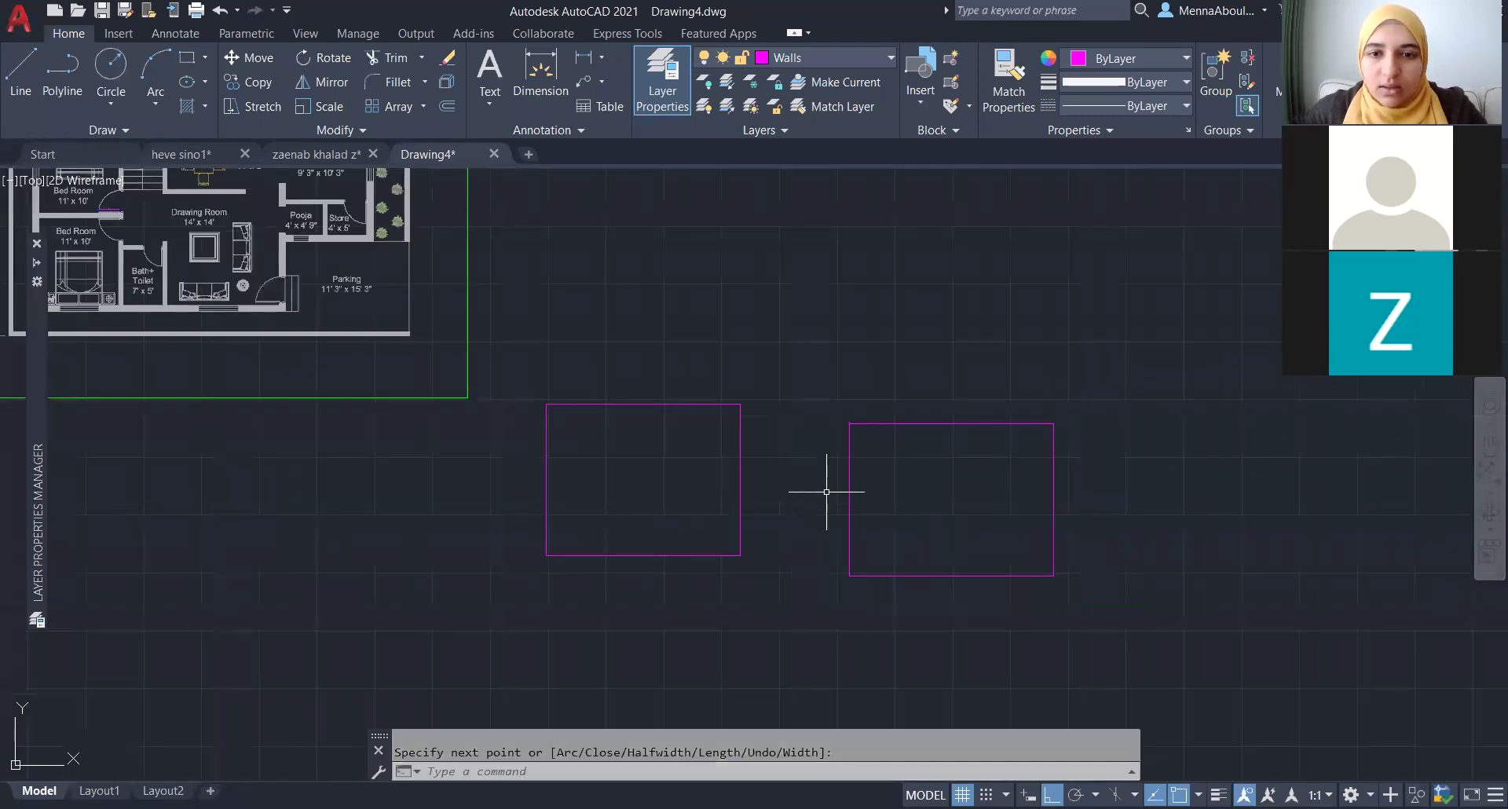
scroll(852, 439, up, 6)
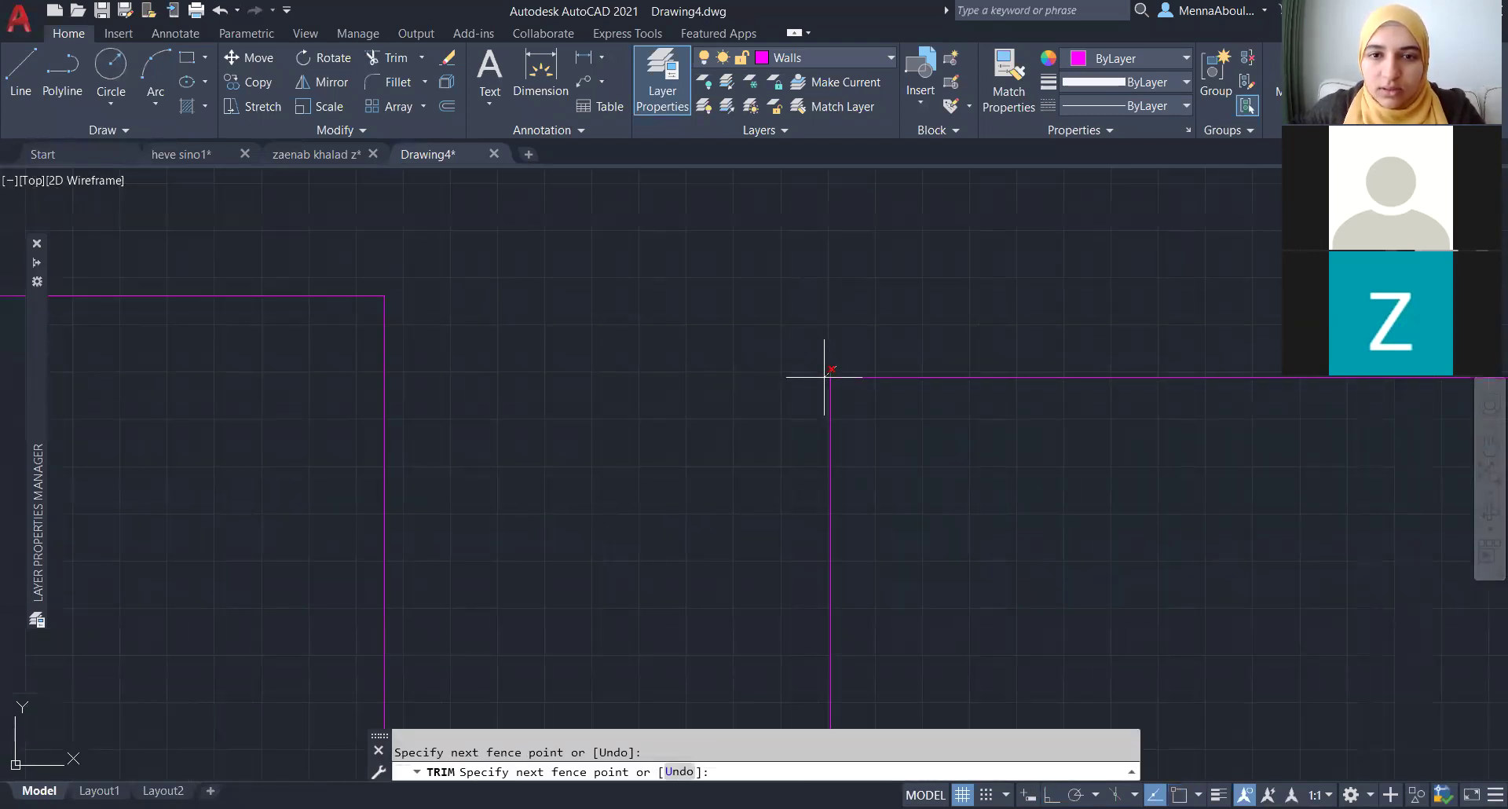
key(Escape)
scroll(751, 348, down, 6)
click(808, 508)
key(Escape)
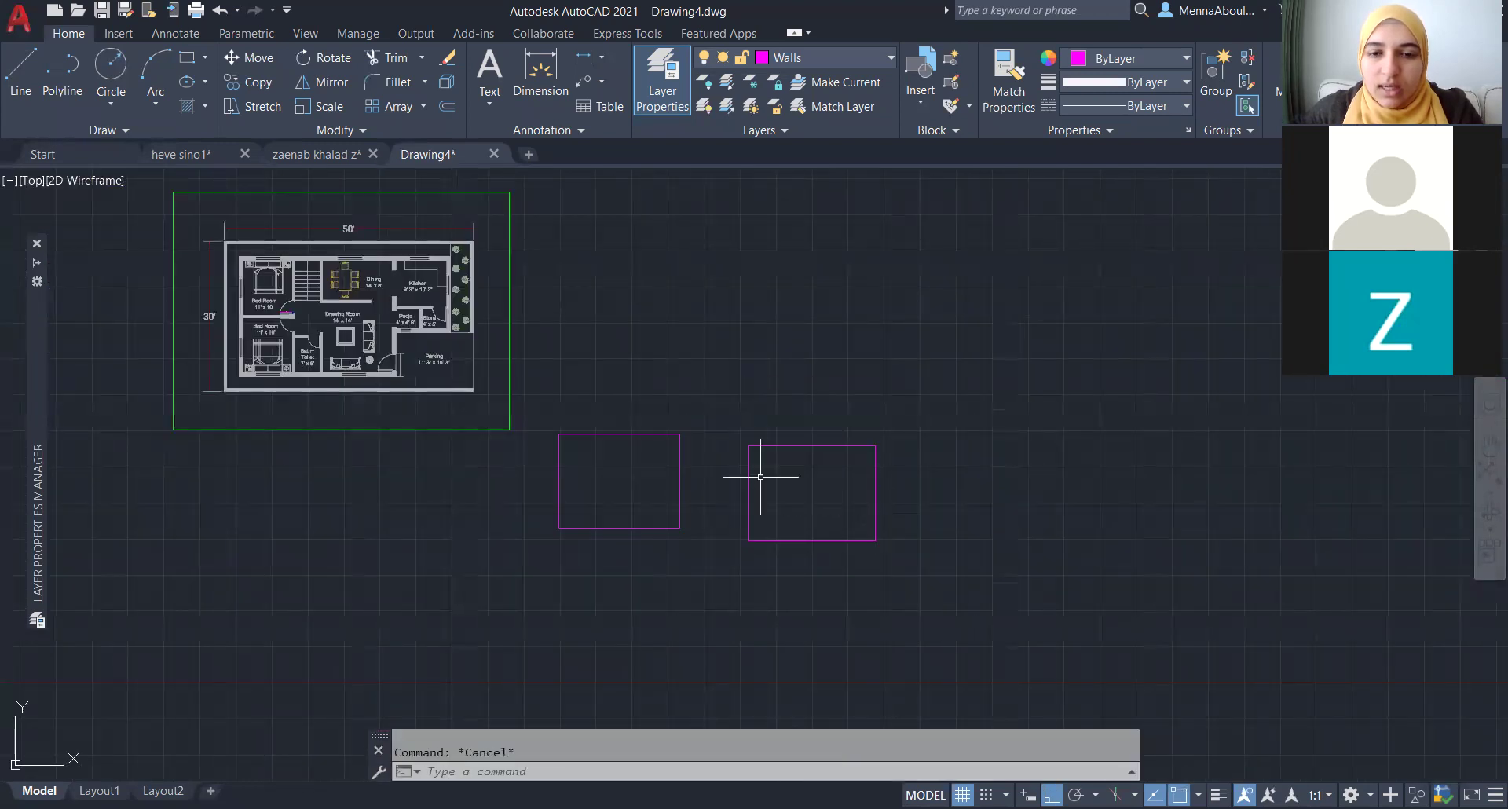
click(878, 492)
click(870, 491)
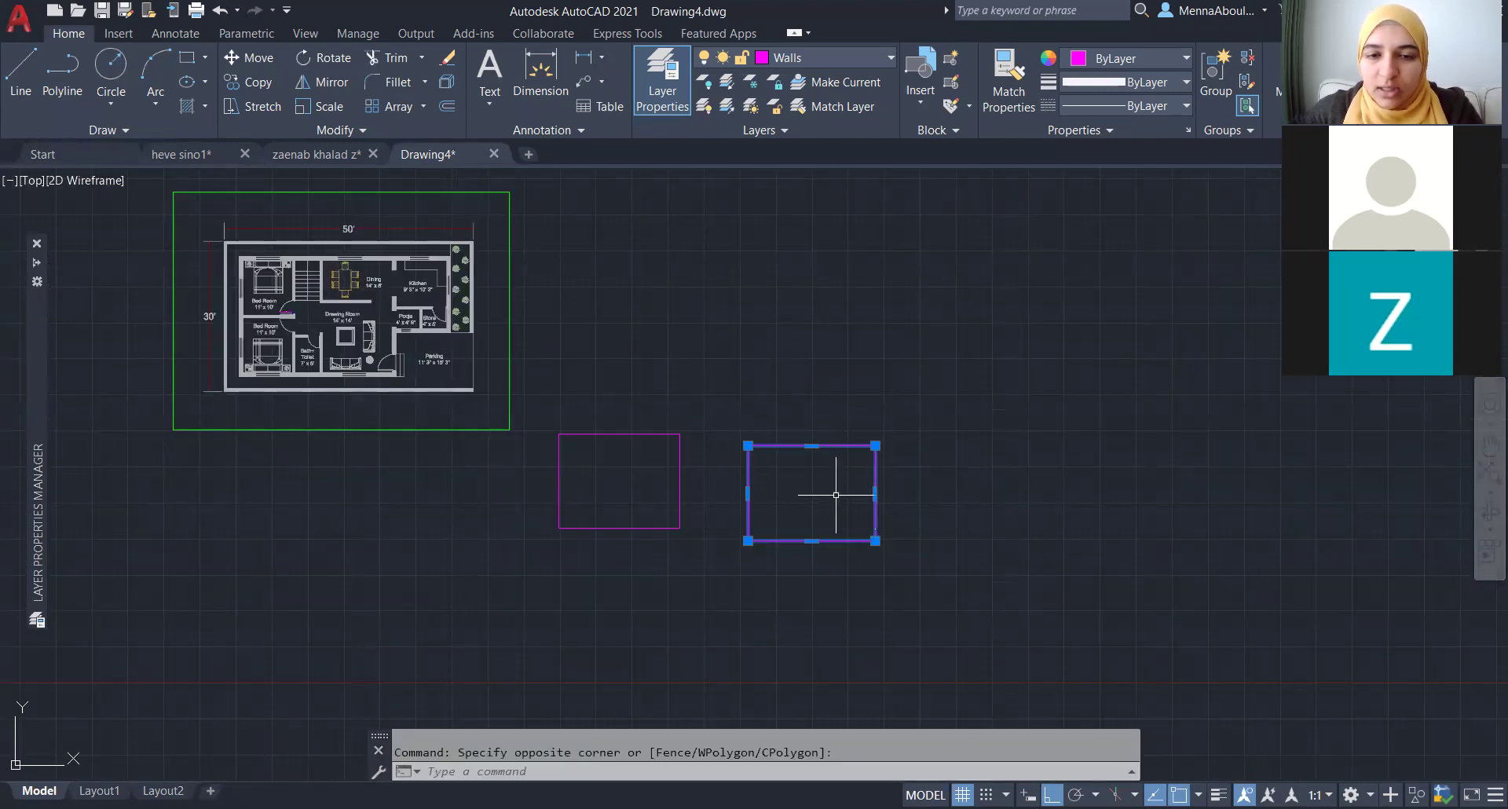
key(Escape)
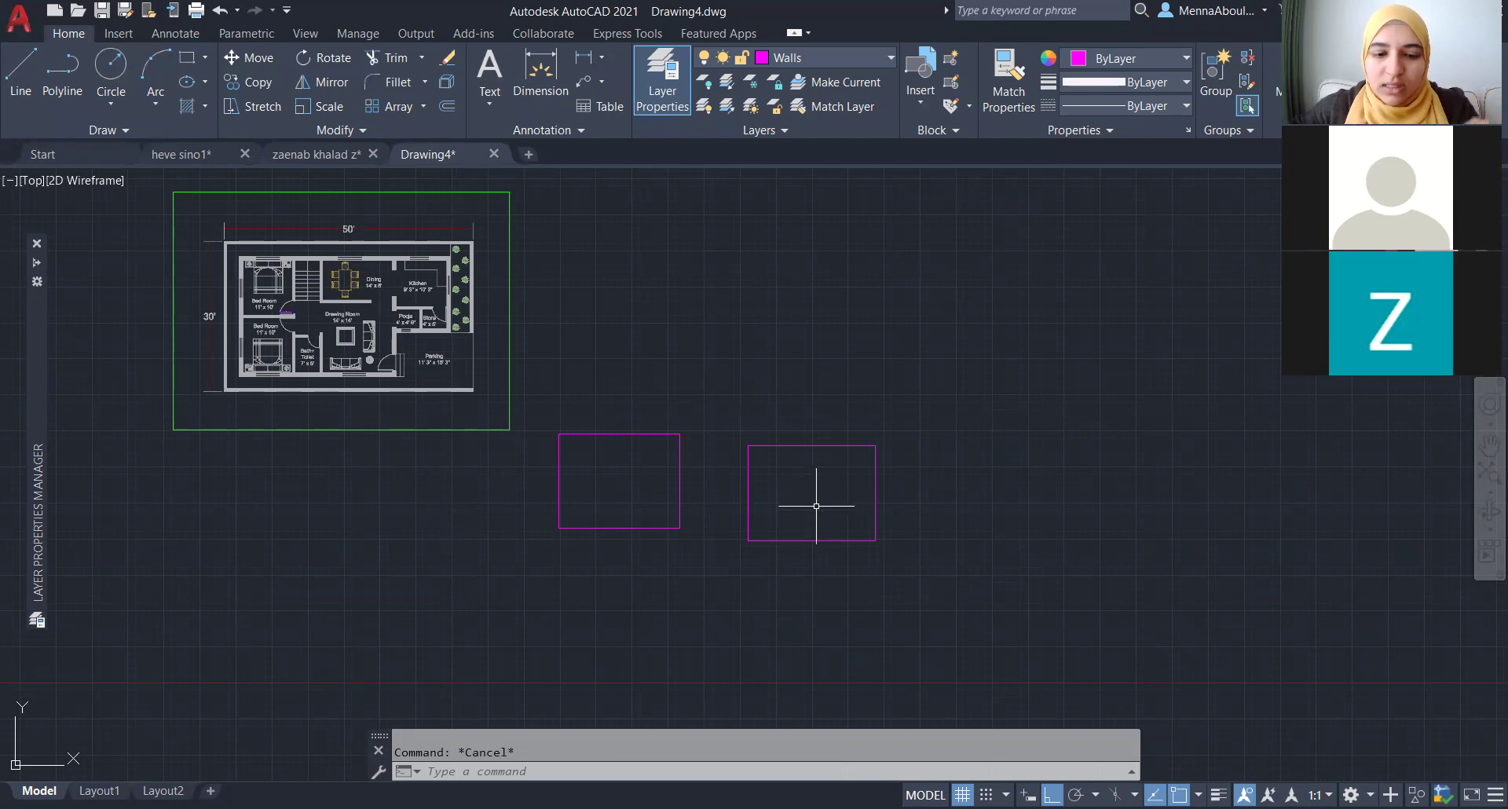
text(pl)
key(Return)
- Draw an open U-shaped polyline and select it to check it is one object
scroll(805, 550, down, 2)
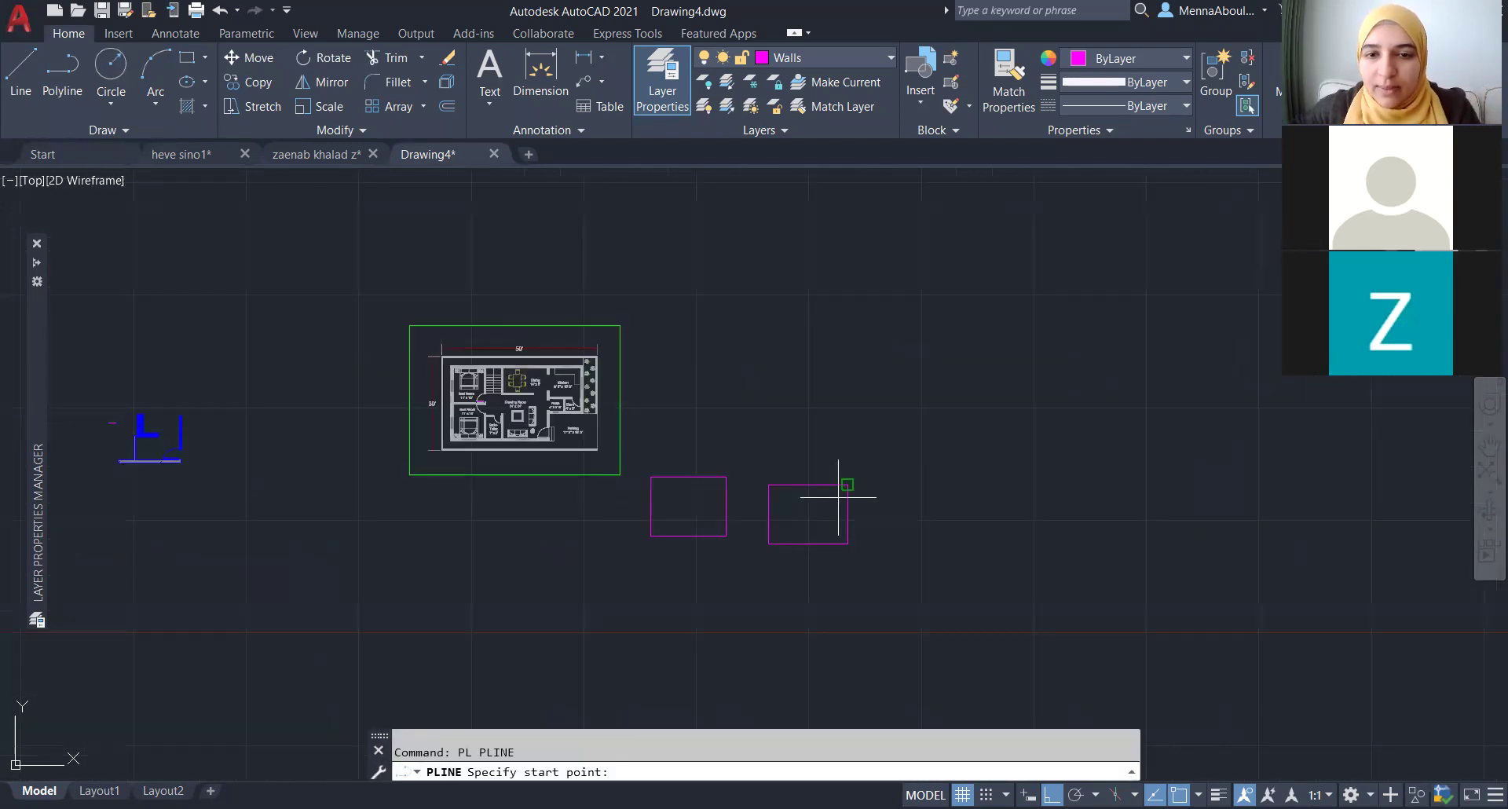
click(877, 487)
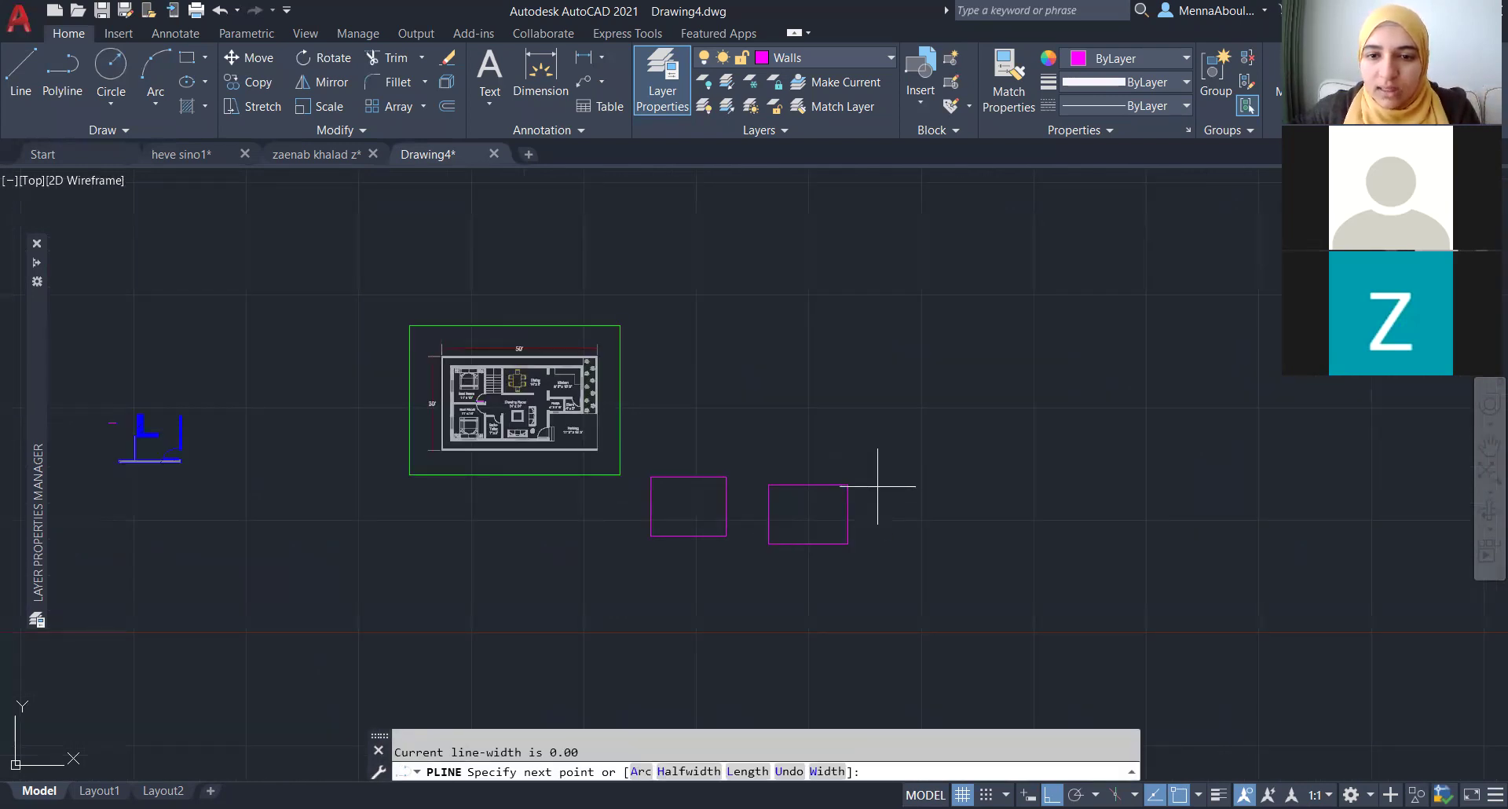
click(877, 548)
click(978, 548)
click(978, 491)
key(Return)
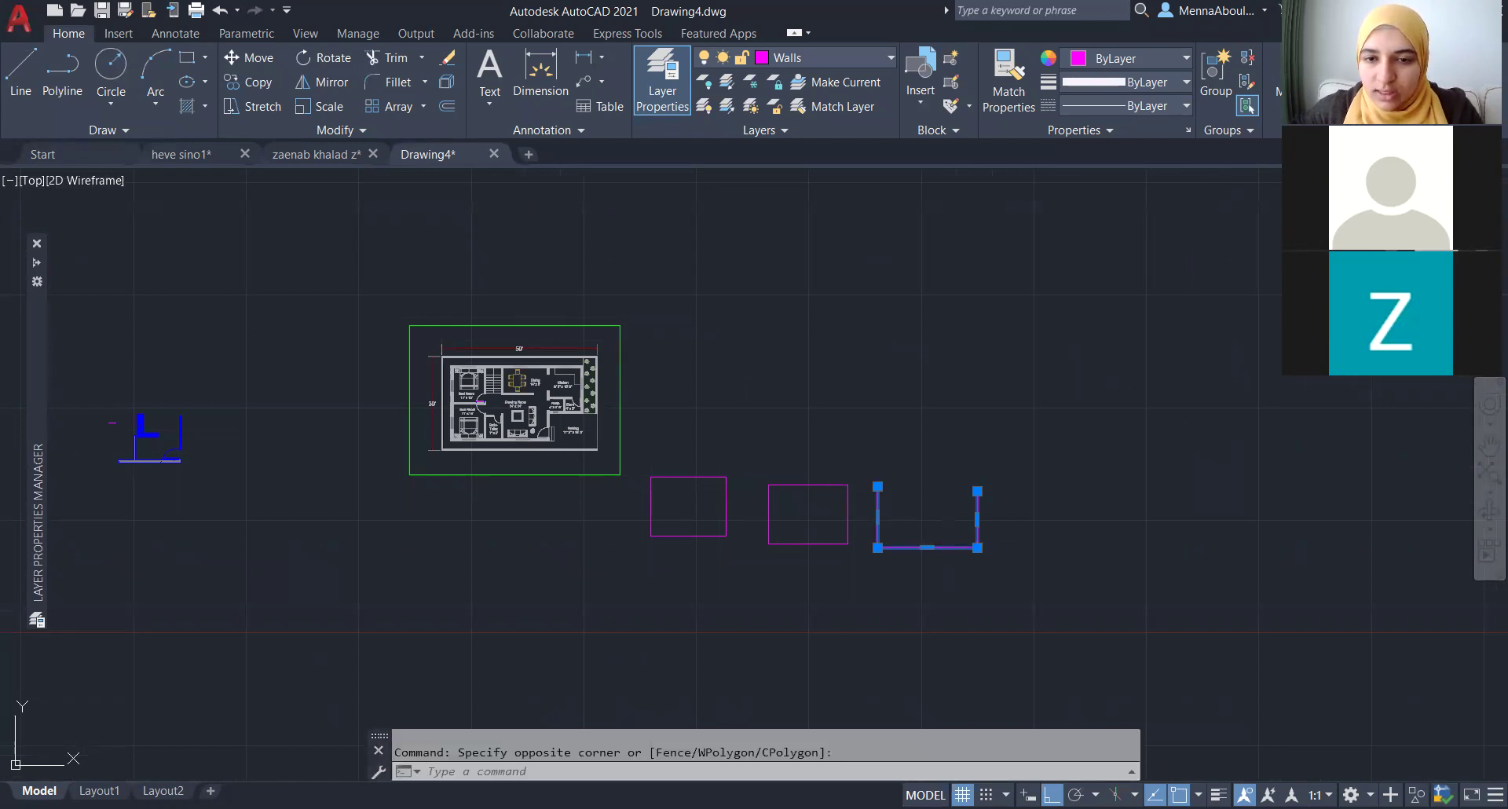
key(Escape)
click(934, 573)
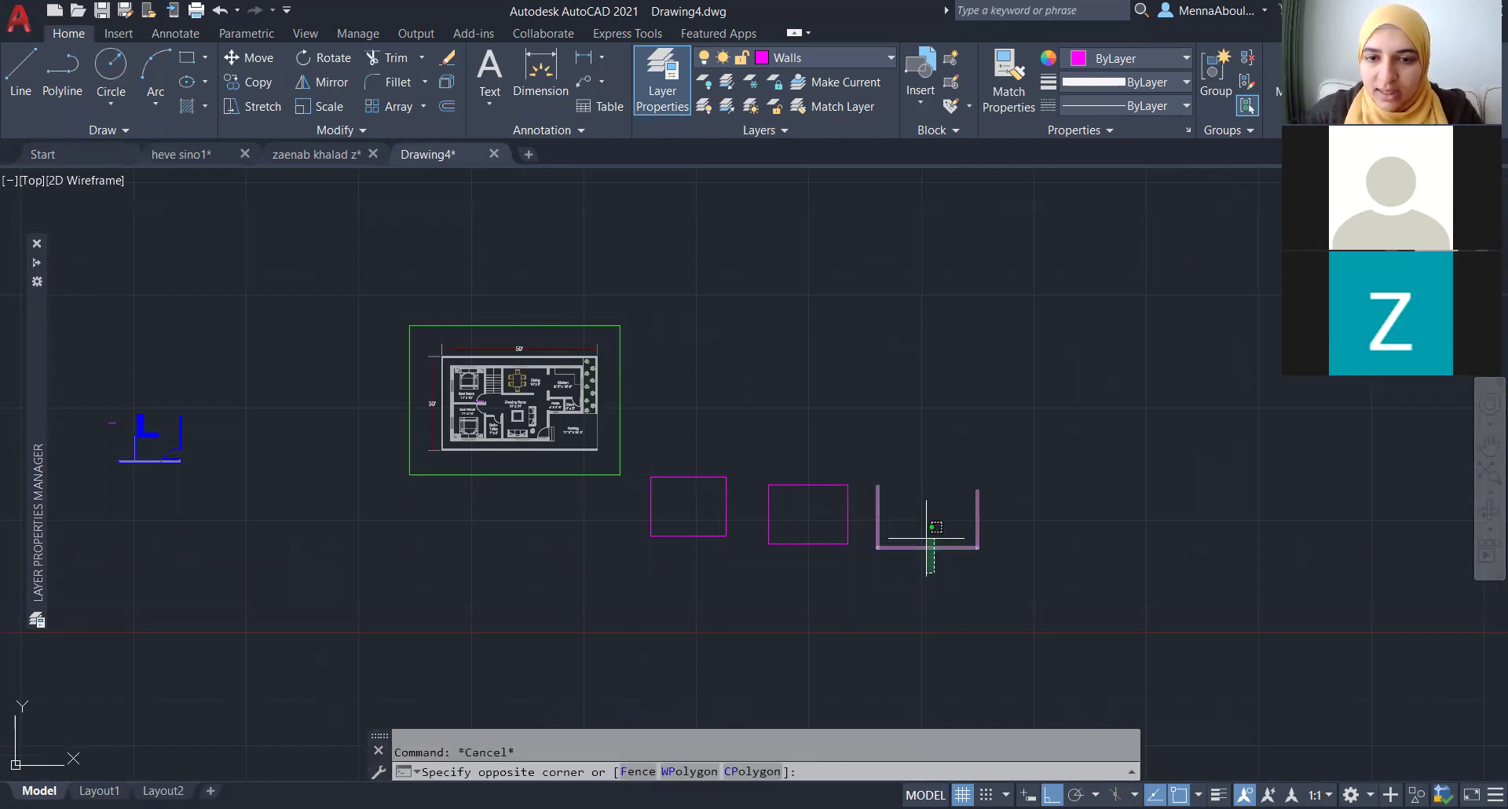
click(927, 542)
key(Escape)
- Draw a four-sided polyline with PL and close it using C
text(pl)
key(Return)
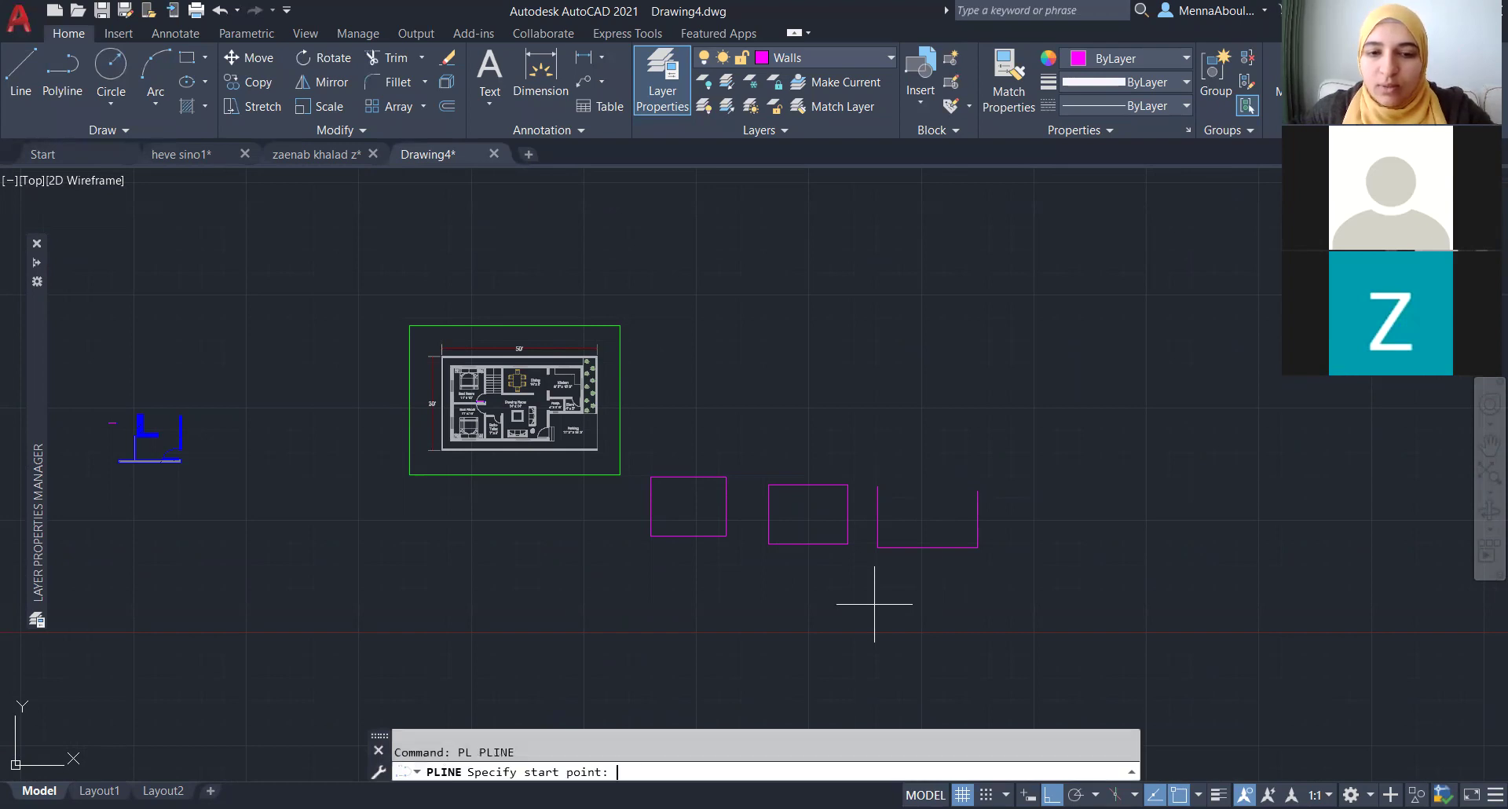
click(846, 440)
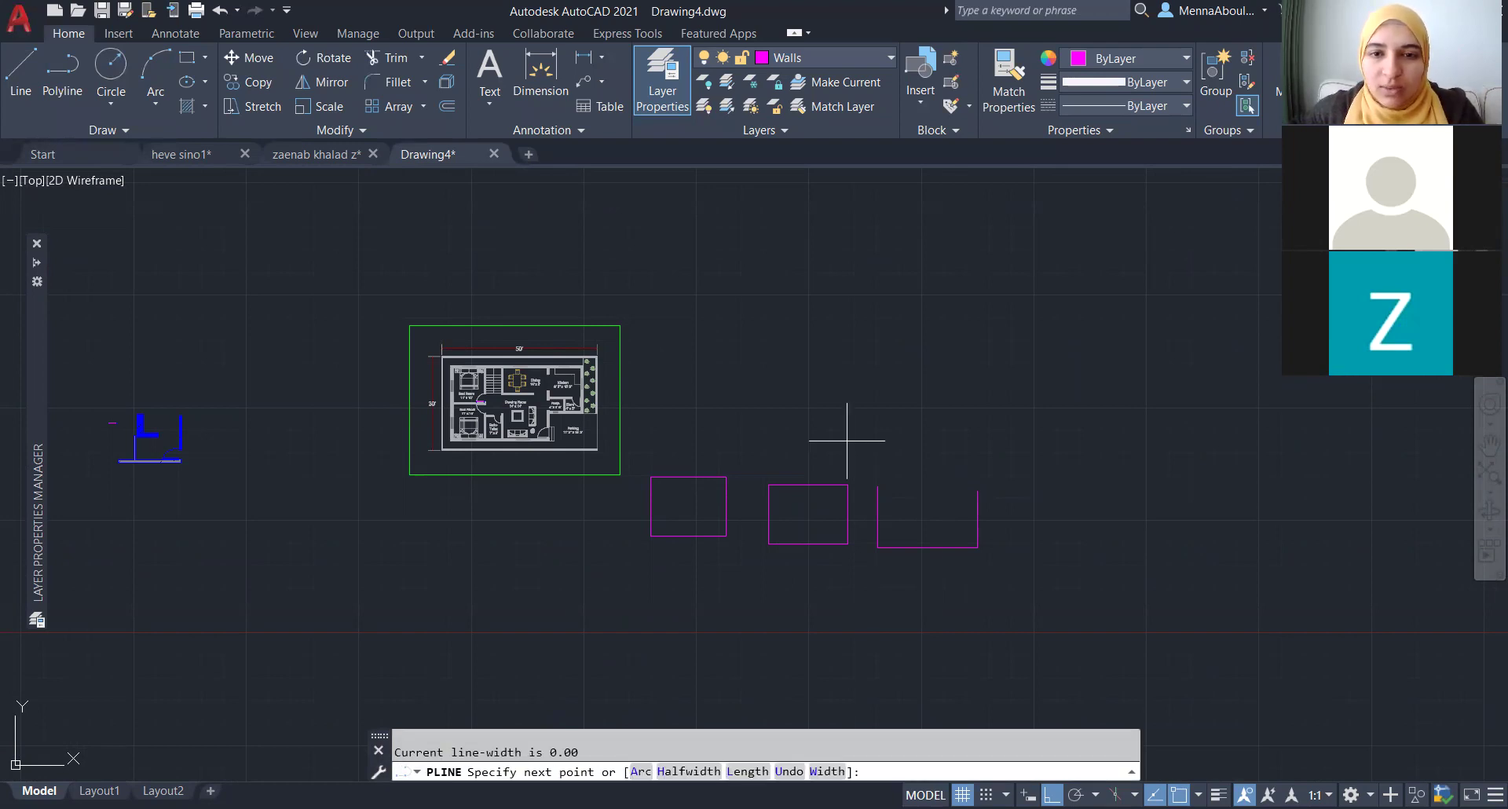
click(948, 441)
click(948, 354)
click(823, 354)
text(c)
key(Return)
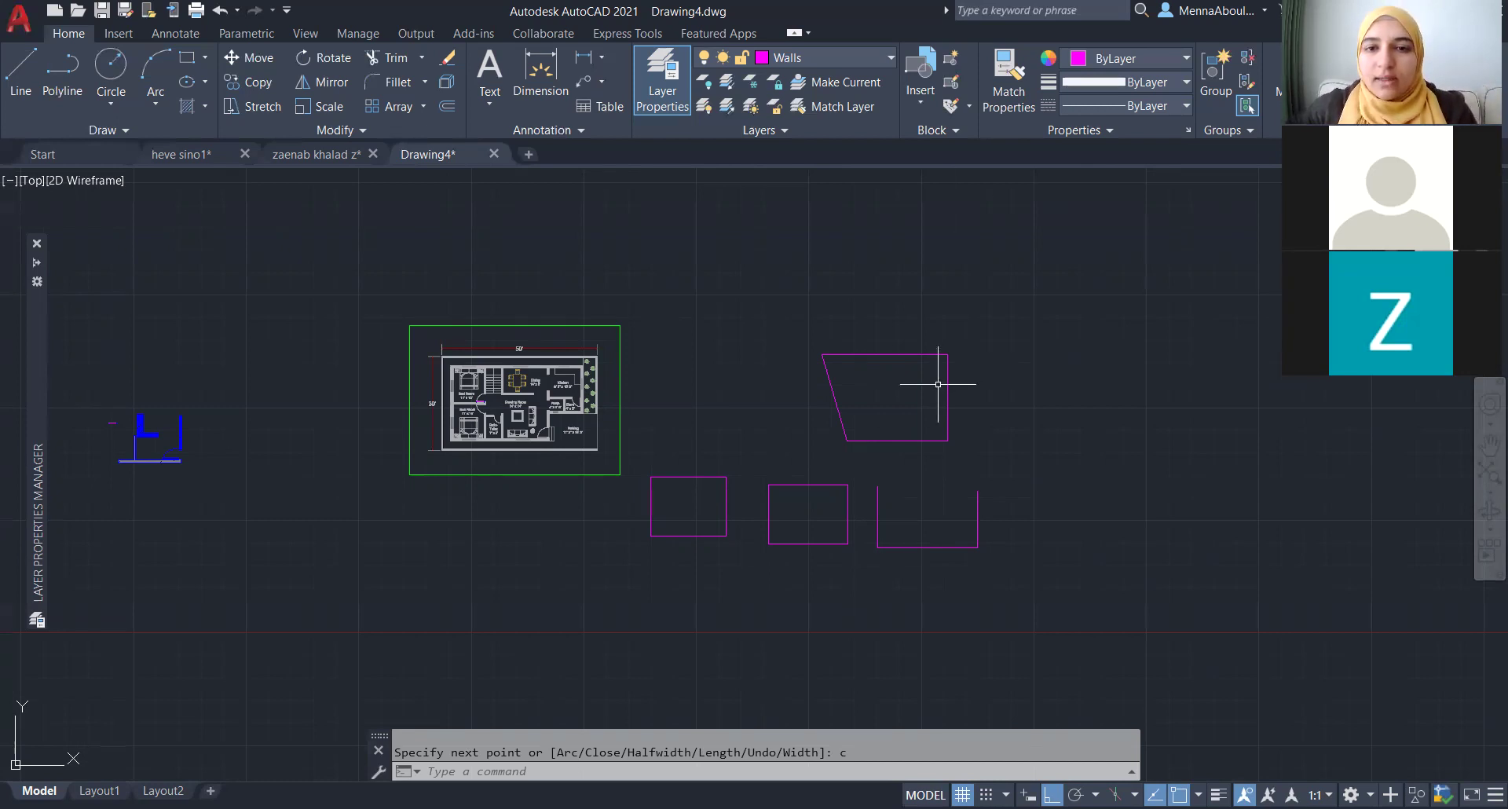
- Select the four-sided shape, then crossing-select all the magenta practice shapes
click(888, 350)
click(875, 337)
click(865, 337)
click(847, 337)
key(Escape)
click(961, 605)
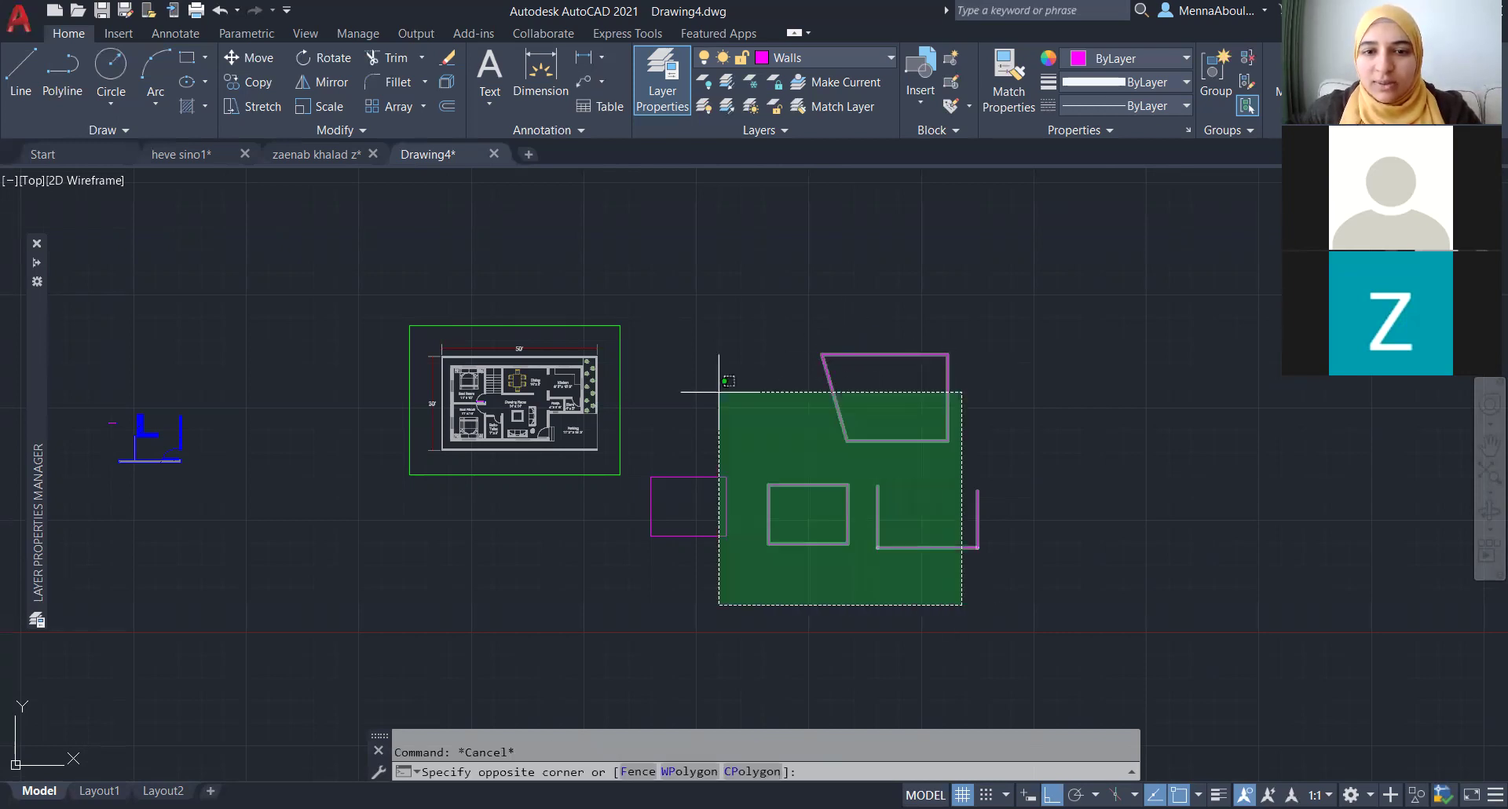
click(646, 375)
- Erase the selected practice shapes and zoom in on the bedroom door
key(Delete)
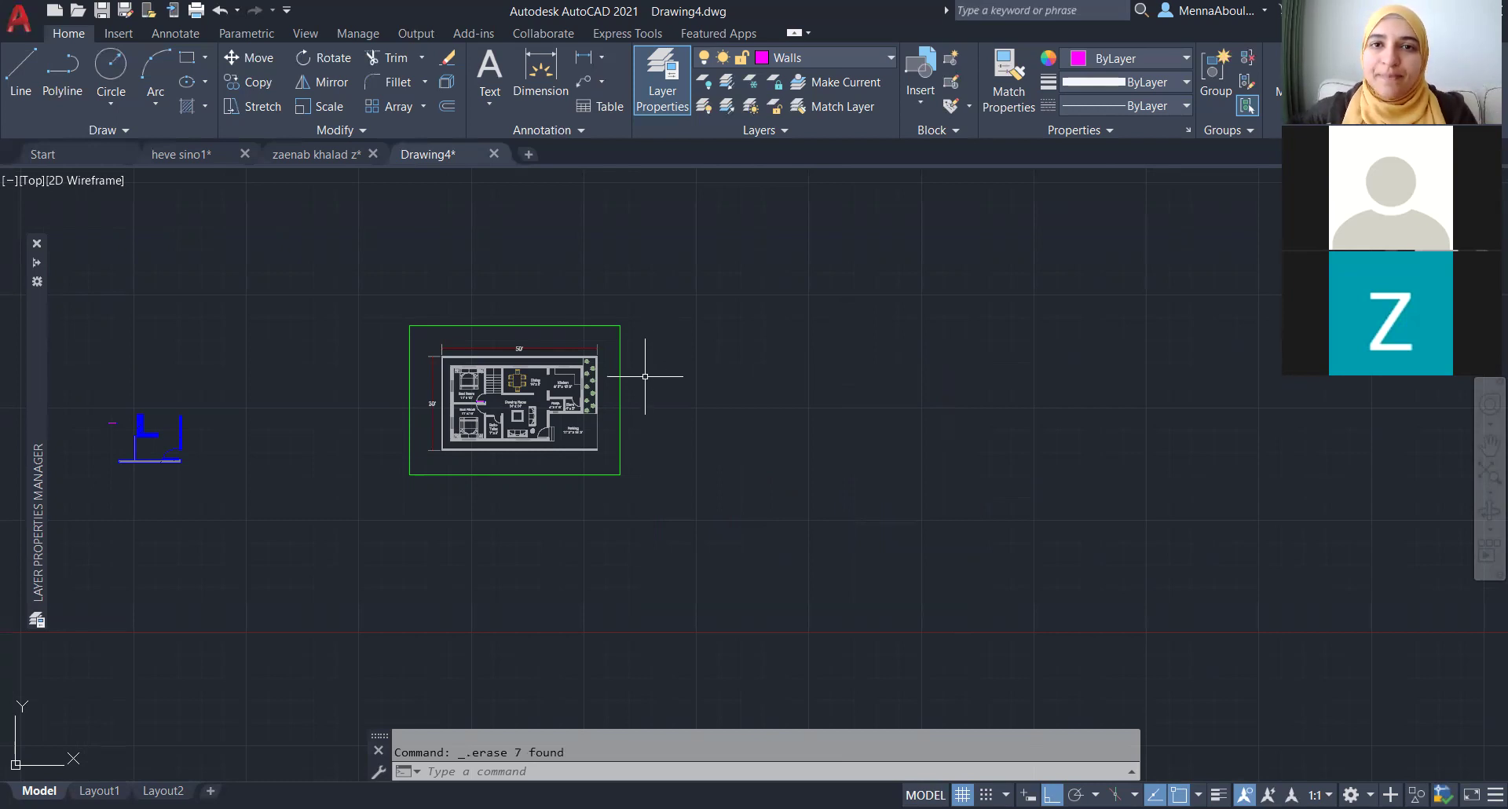
scroll(550, 487, up, 3)
scroll(565, 409, up, 2)
scroll(587, 353, up, 2)
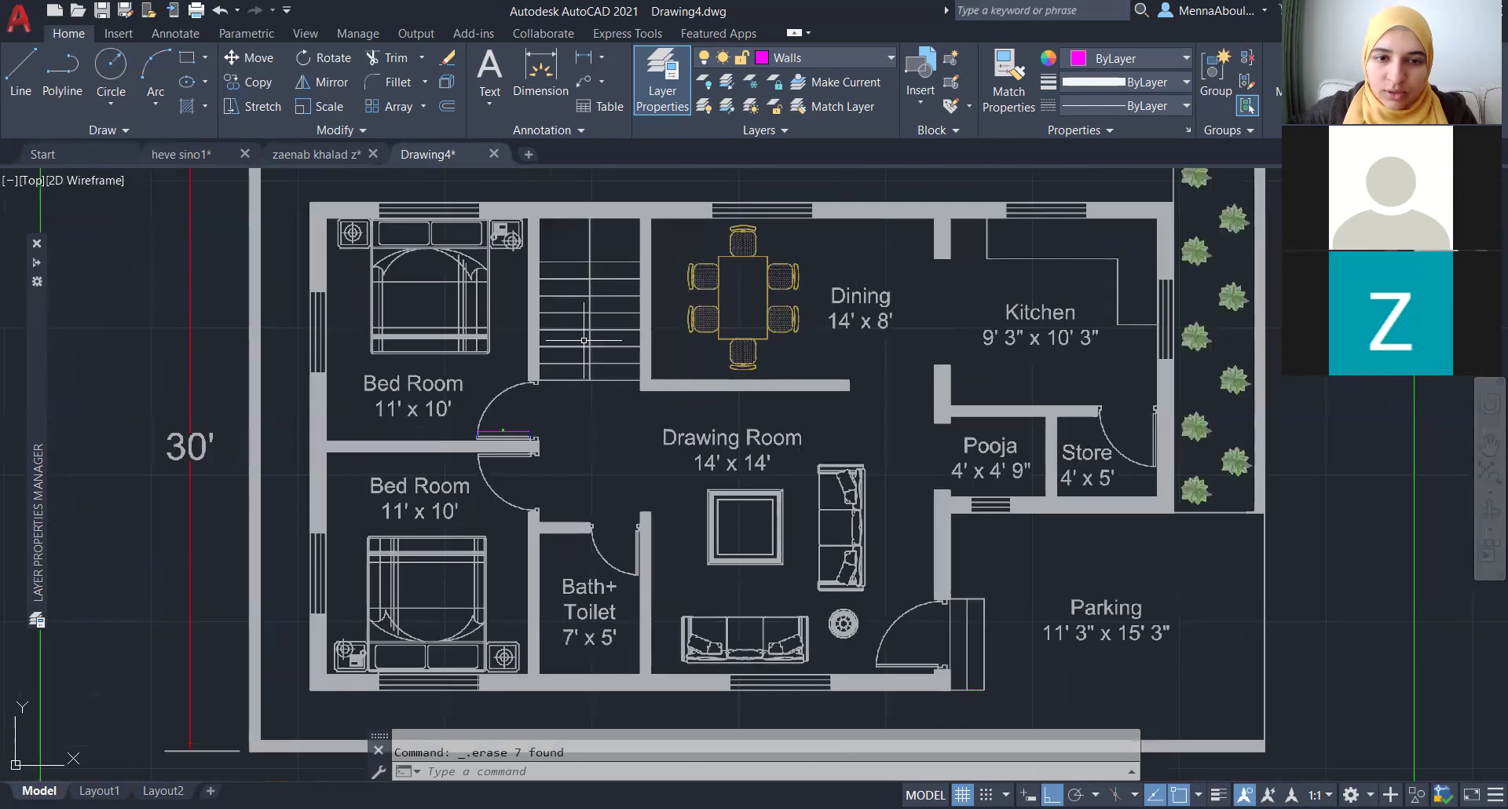
scroll(585, 341, down, 2)
scroll(412, 298, up, 4)
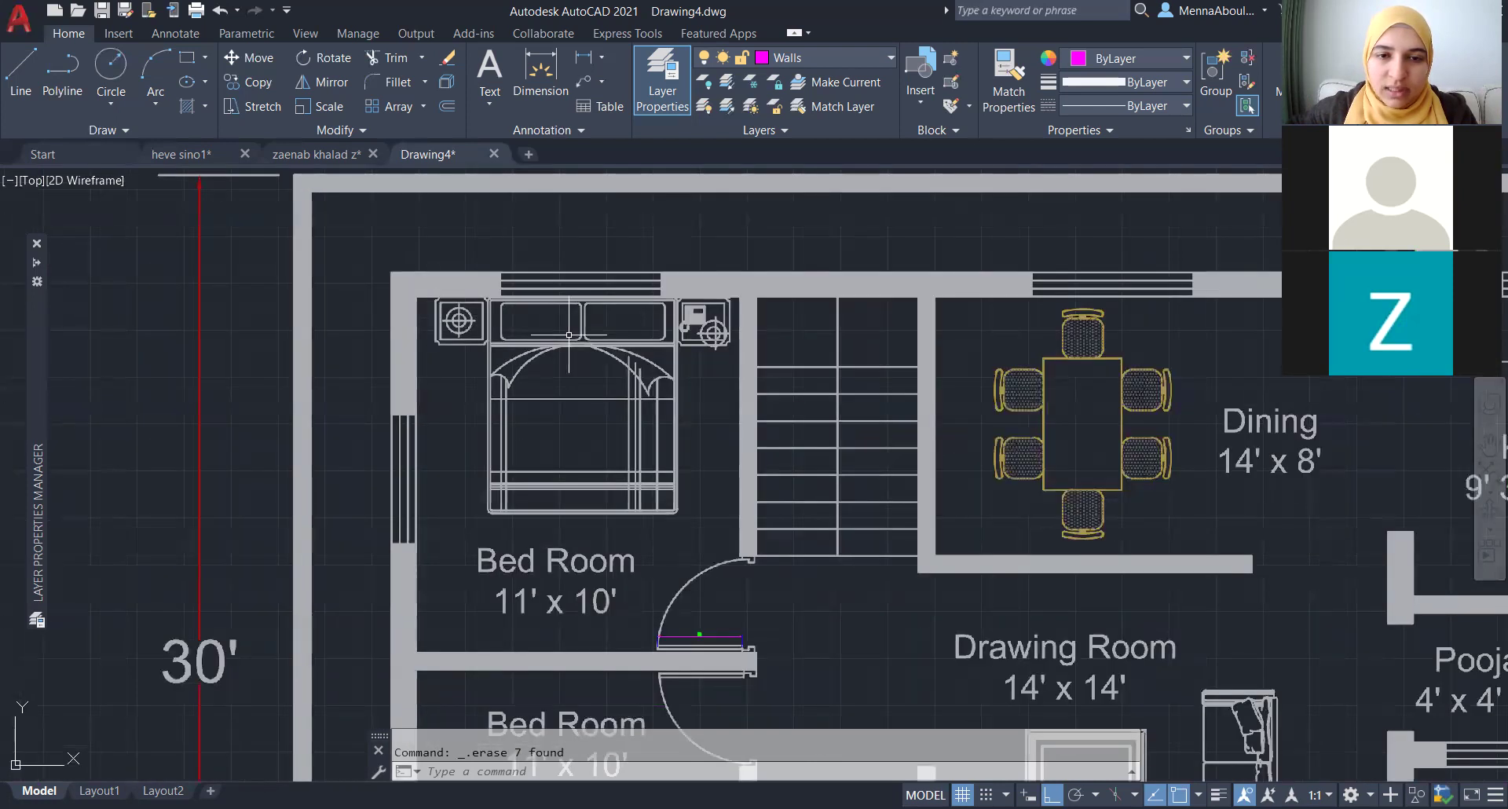
scroll(565, 334, down, 2)
scroll(651, 522, up, 3)
scroll(637, 471, up, 2)
scroll(612, 408, up, 3)
- Select and delete the short magenta line at the bedroom doorway
click(621, 421)
click(595, 394)
click(600, 424)
key(Delete)
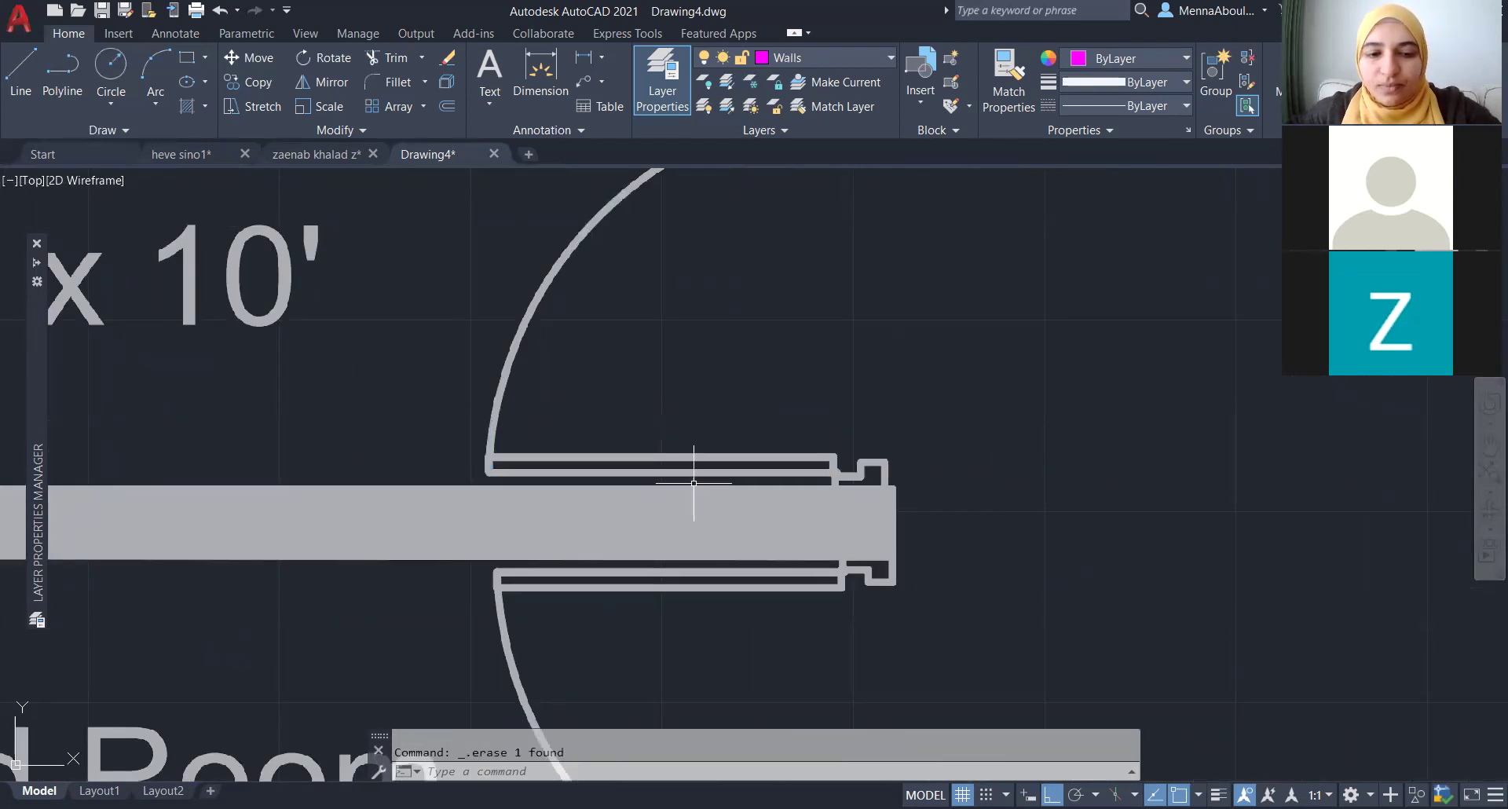
scroll(833, 517, down, 2)
text(pl)
key(Return)
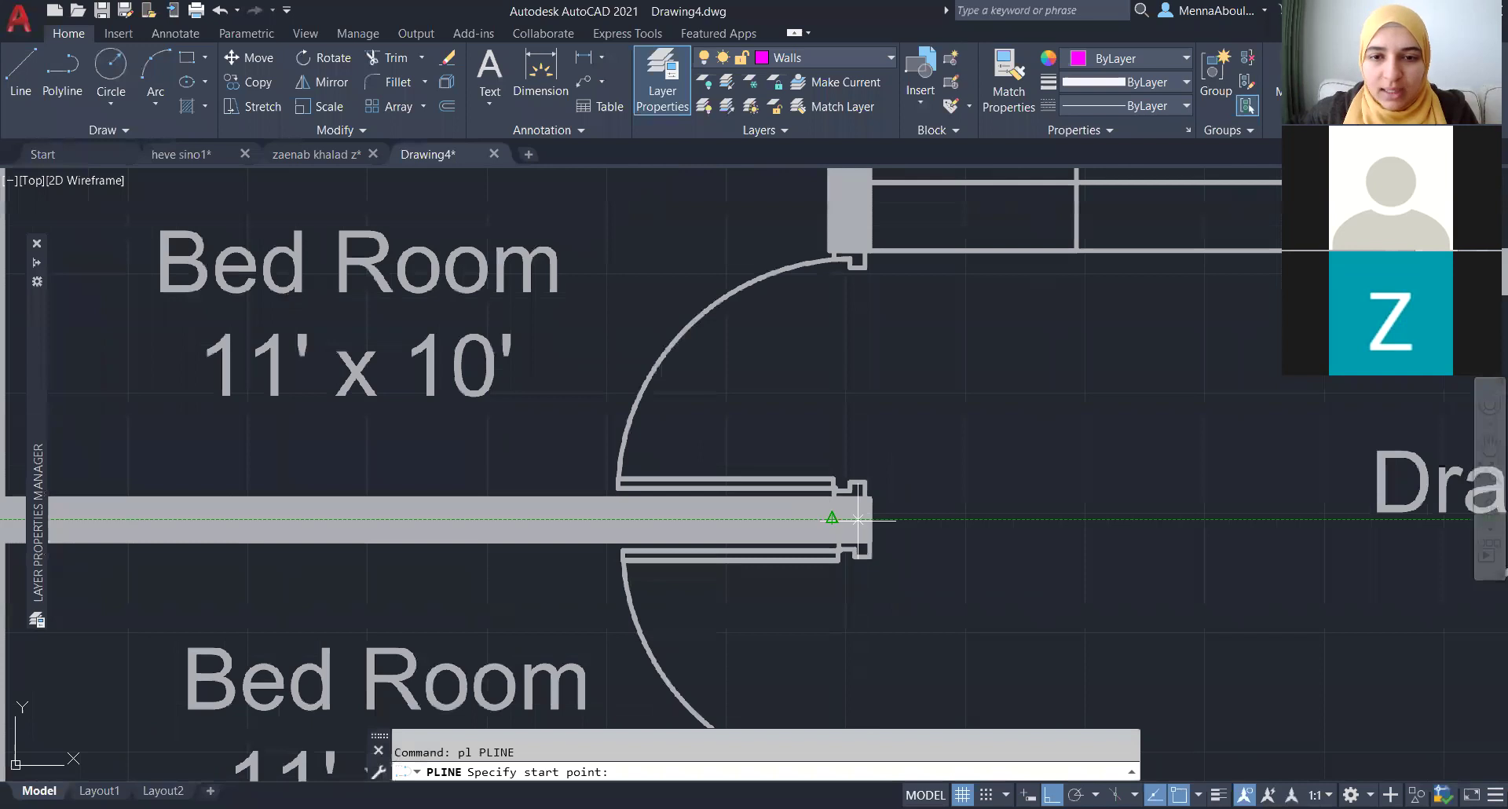
- Start the bedroom wall polyline at the door end and add a vertex at the left corner
scroll(858, 519, up, 3)
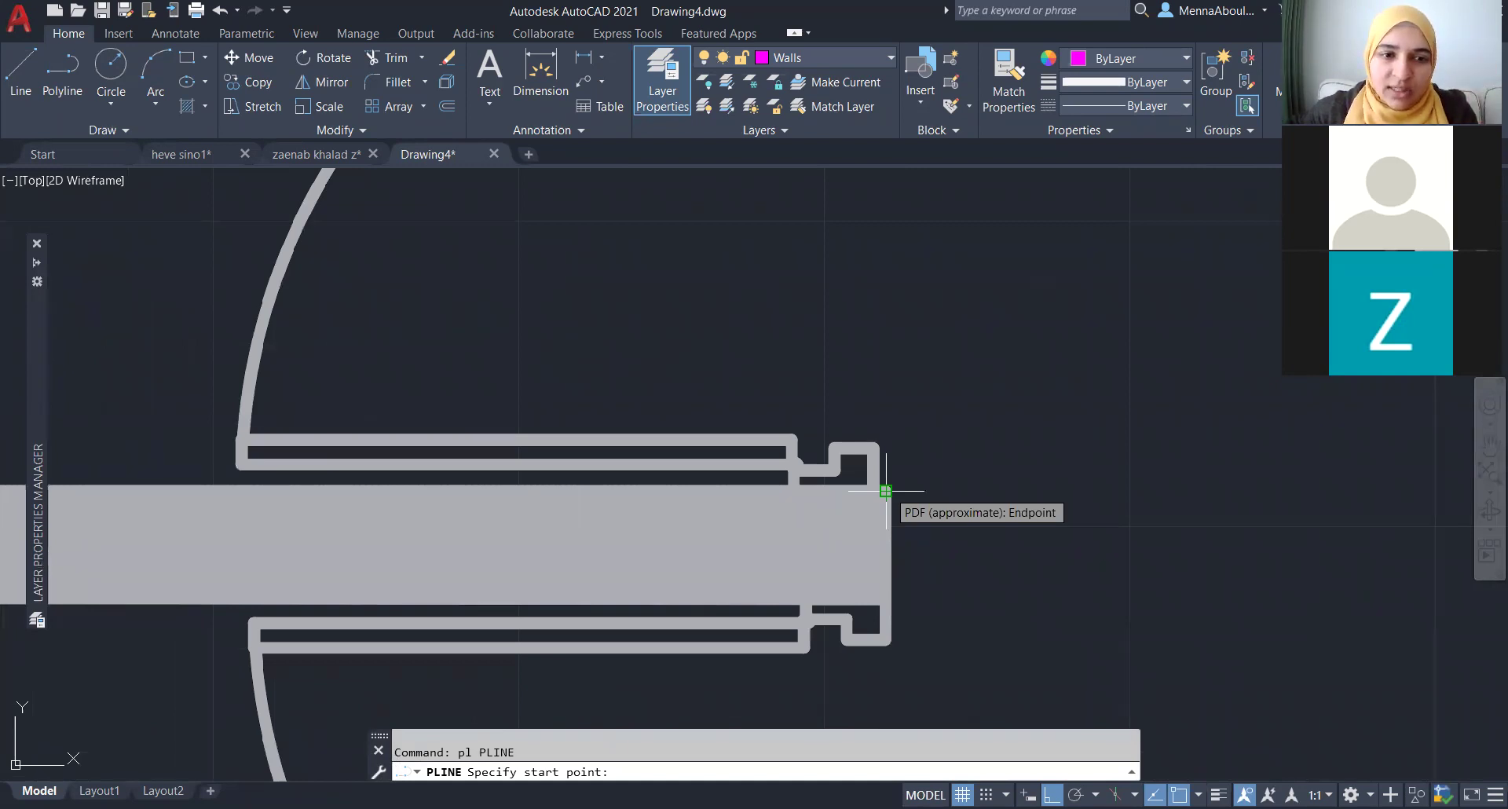
click(885, 491)
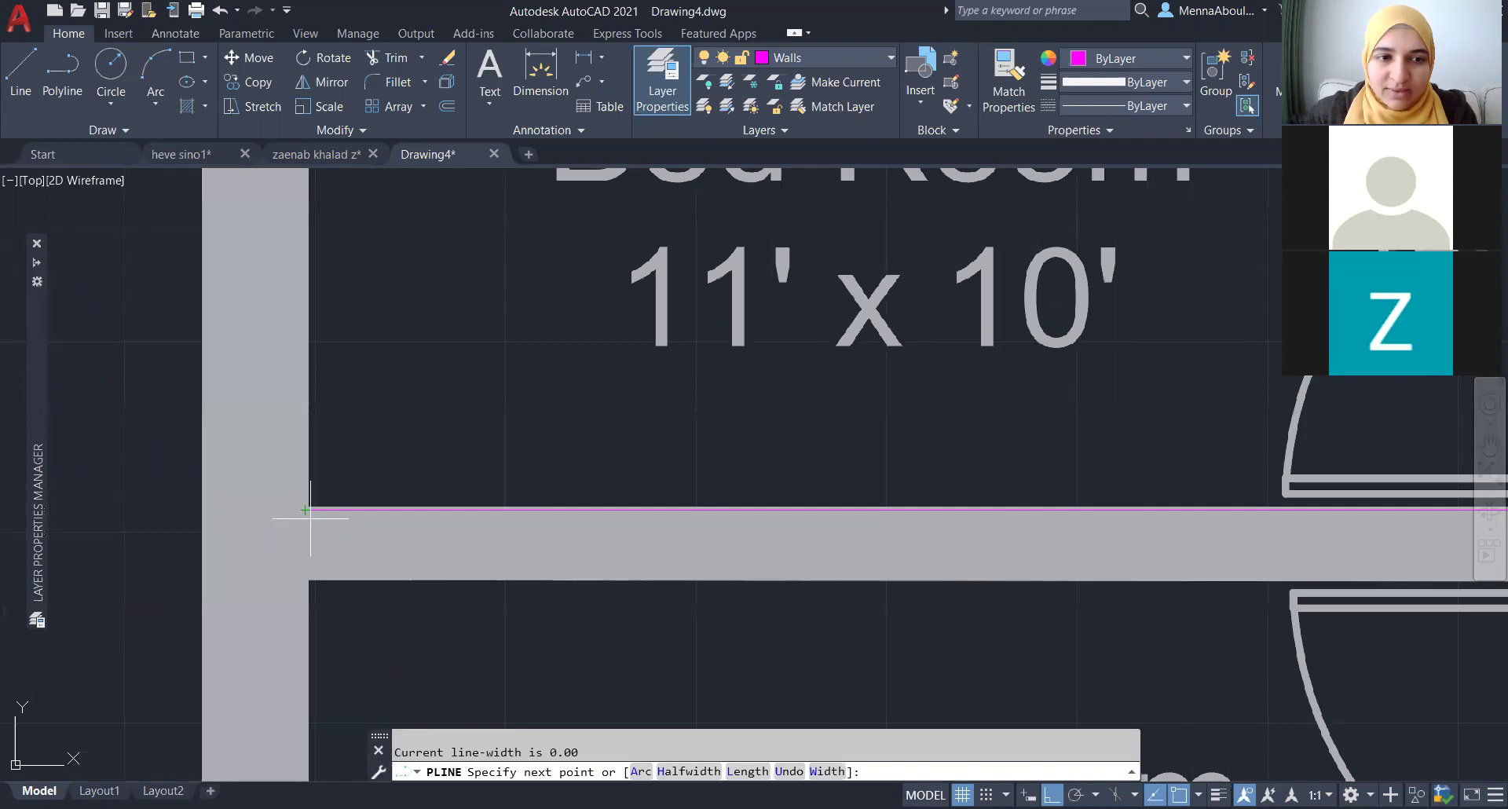
scroll(306, 509, up, 4)
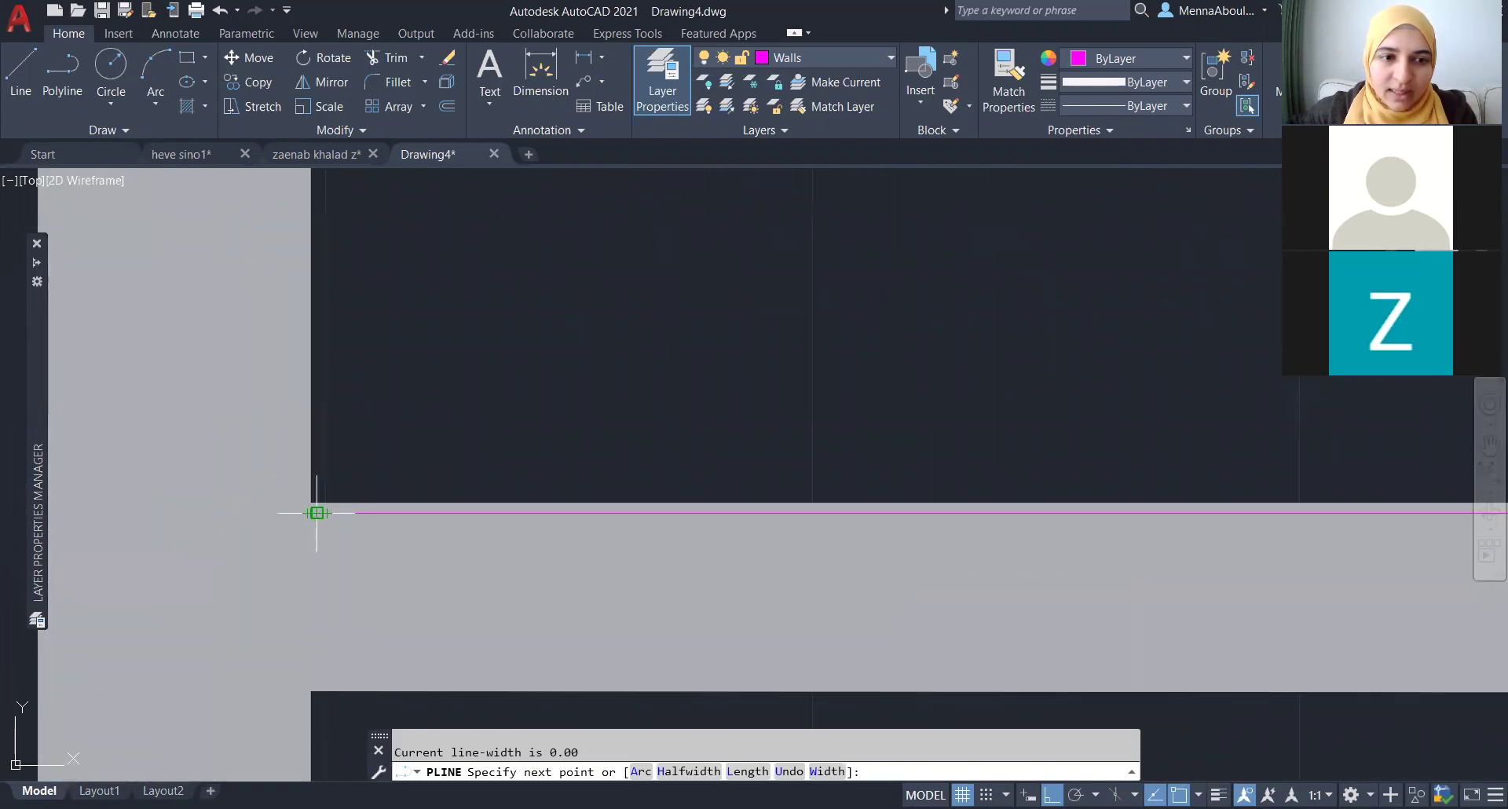
click(311, 513)
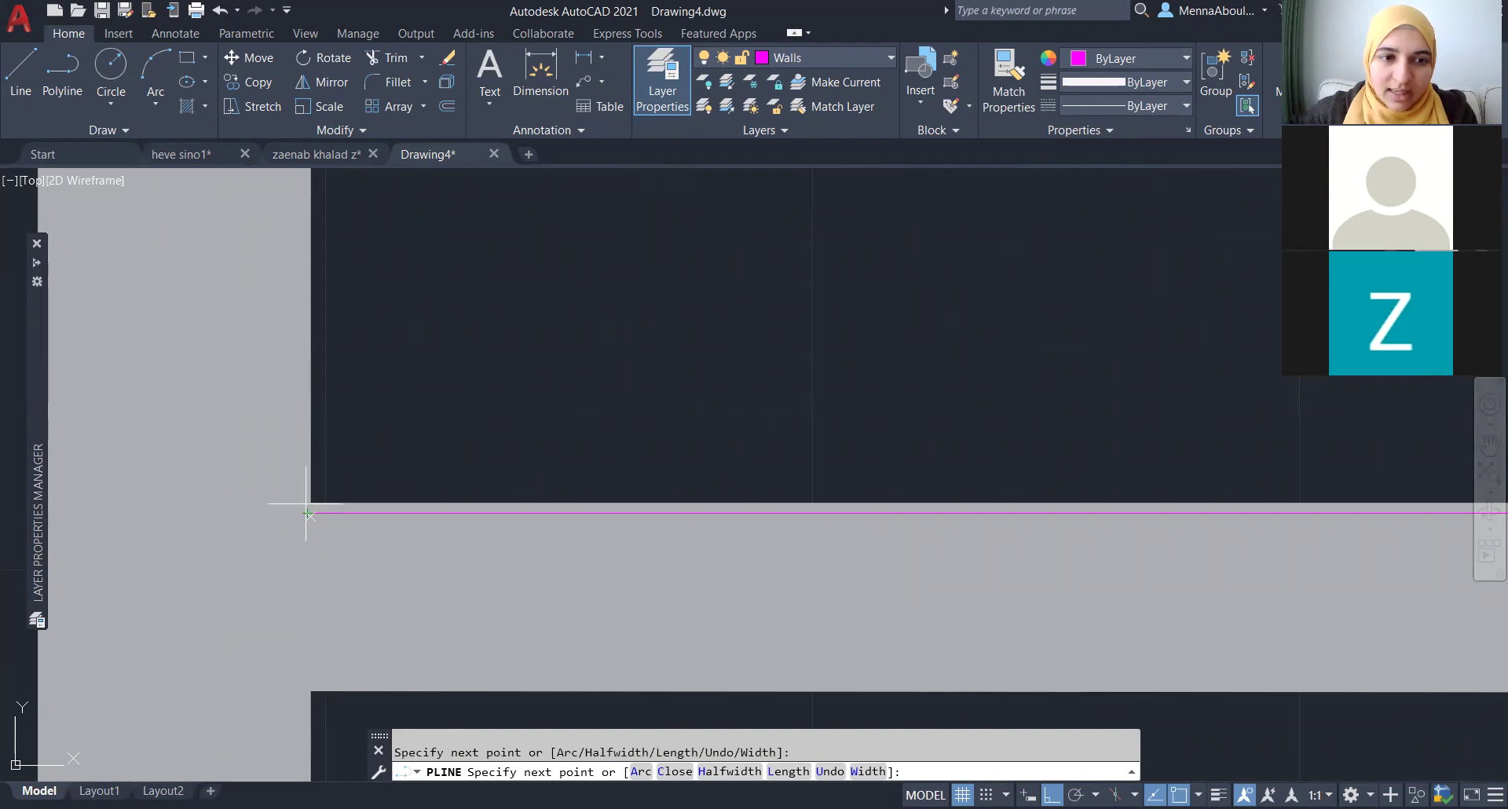
middle_drag(307, 514, 331, 536)
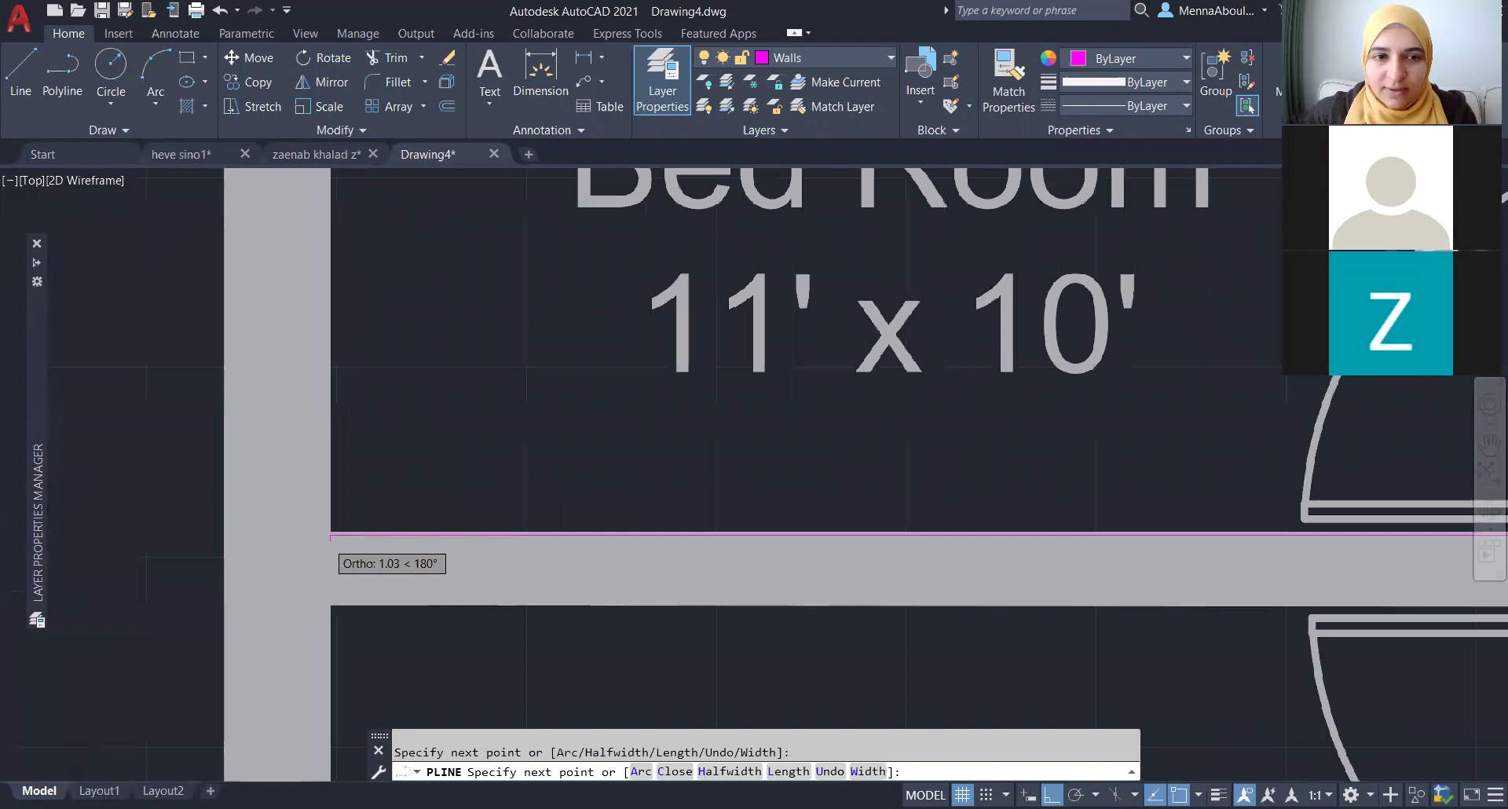
scroll(327, 549, down, 2)
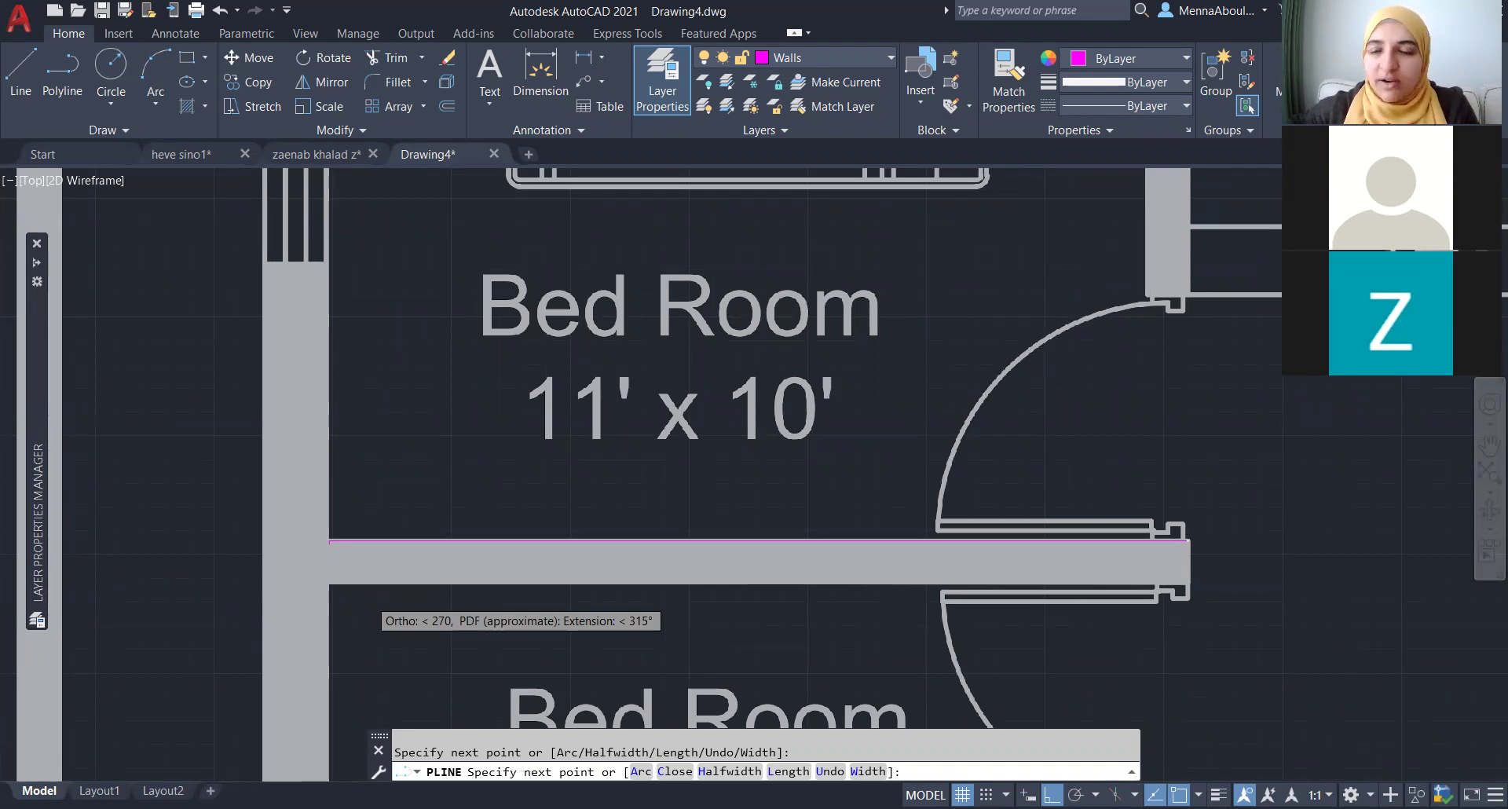
scroll(369, 270, up, 3)
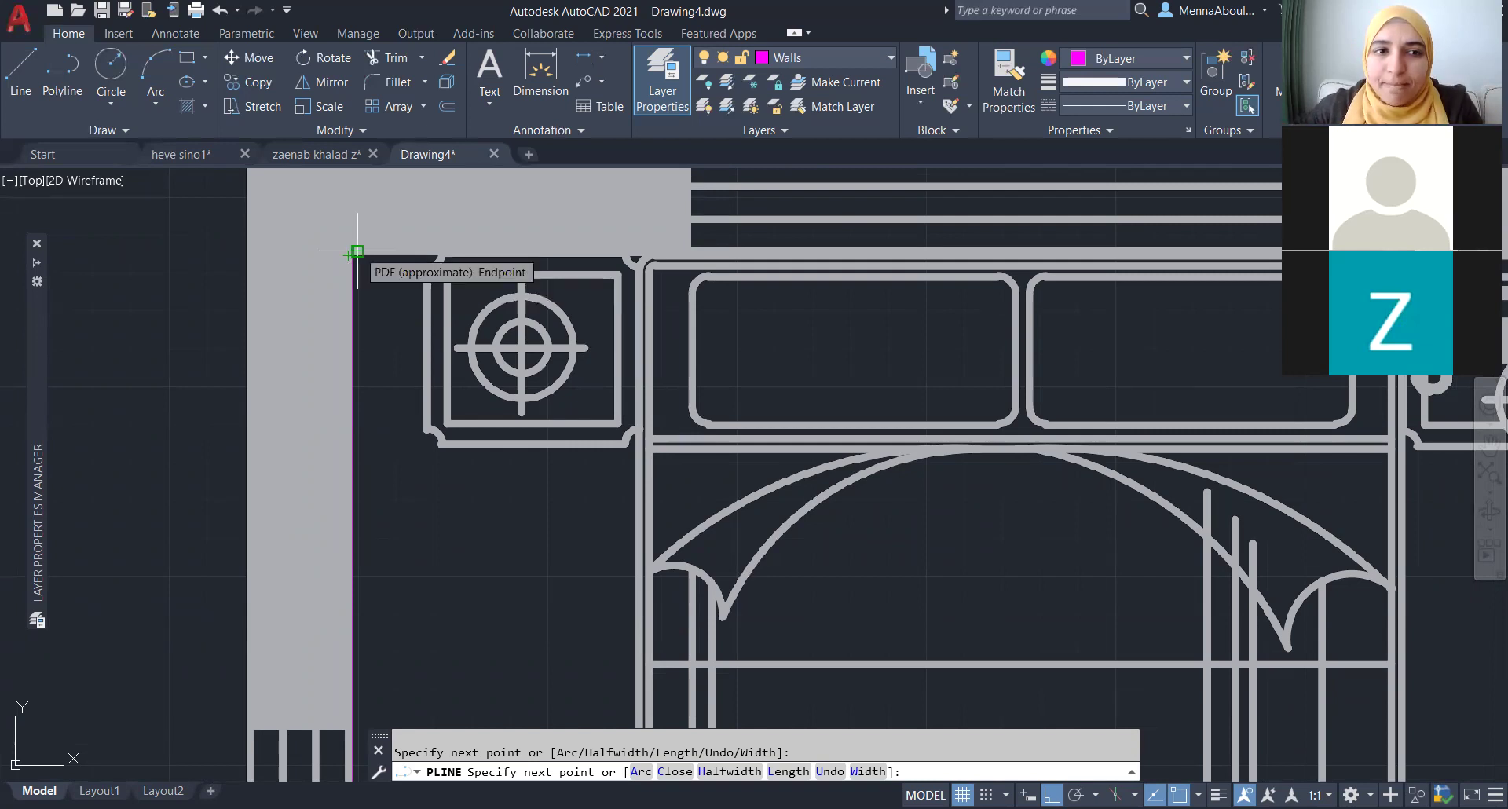
scroll(358, 251, up, 4)
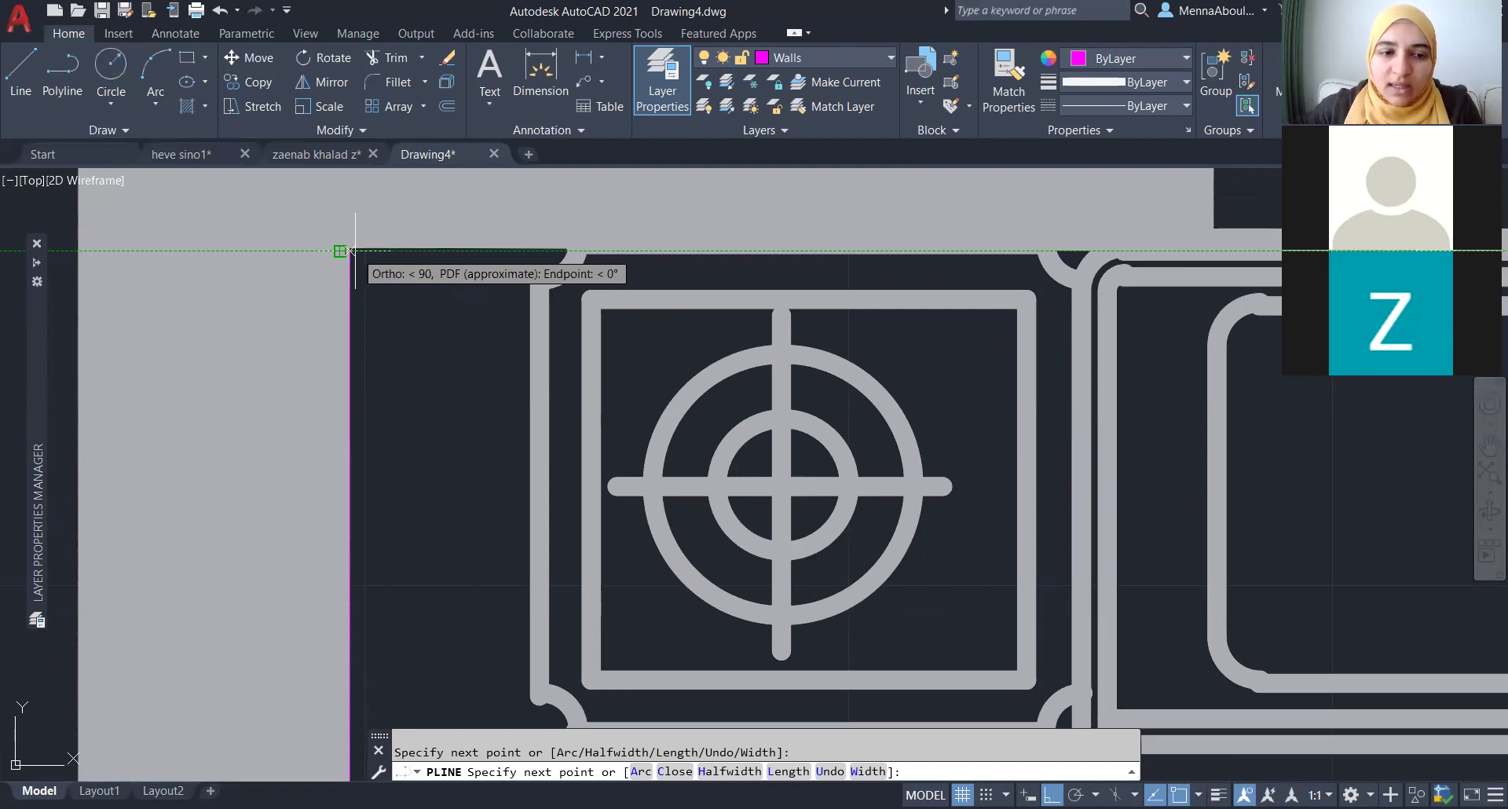
middle_click(350, 248)
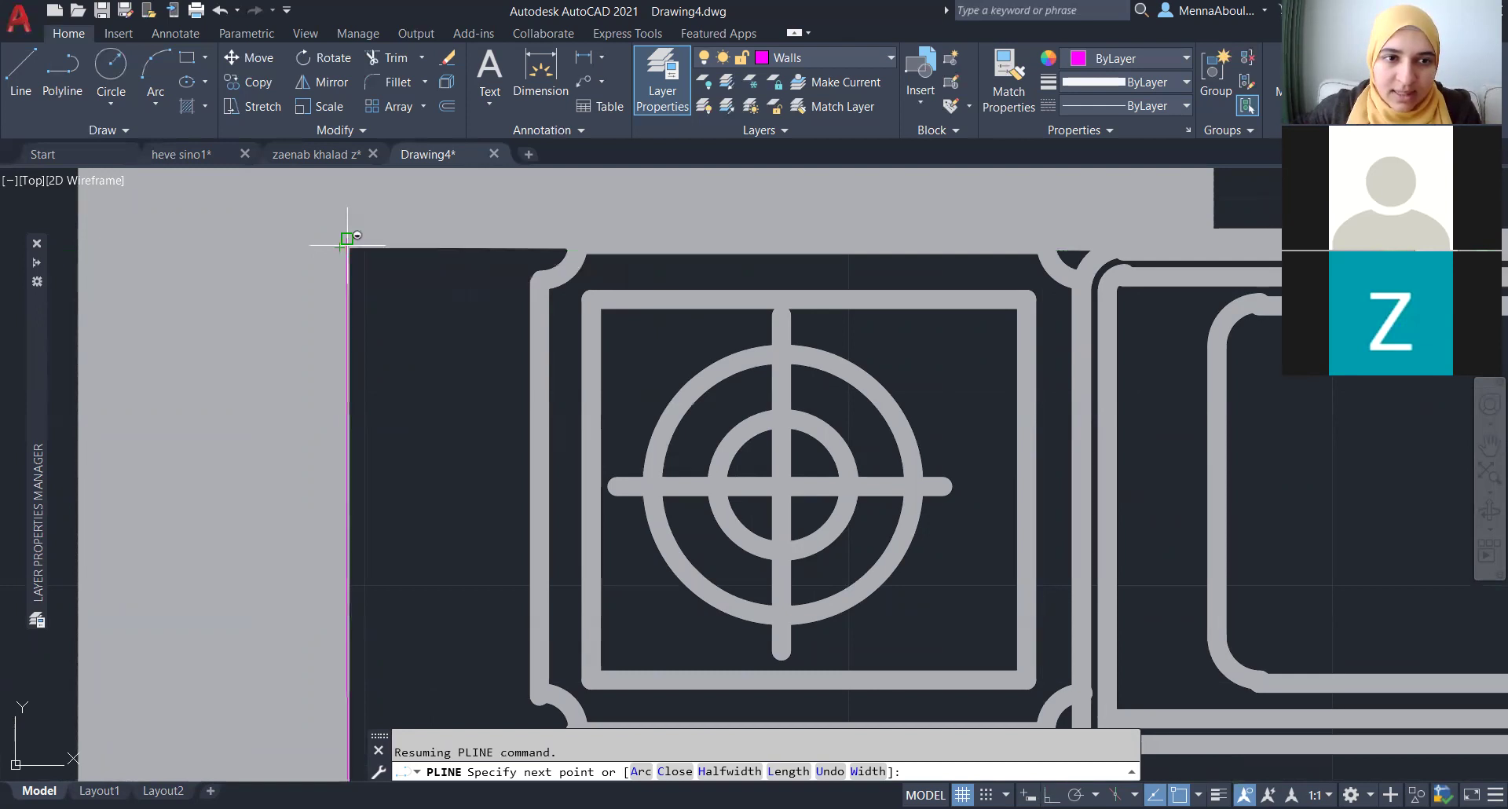
scroll(346, 248, up, 4)
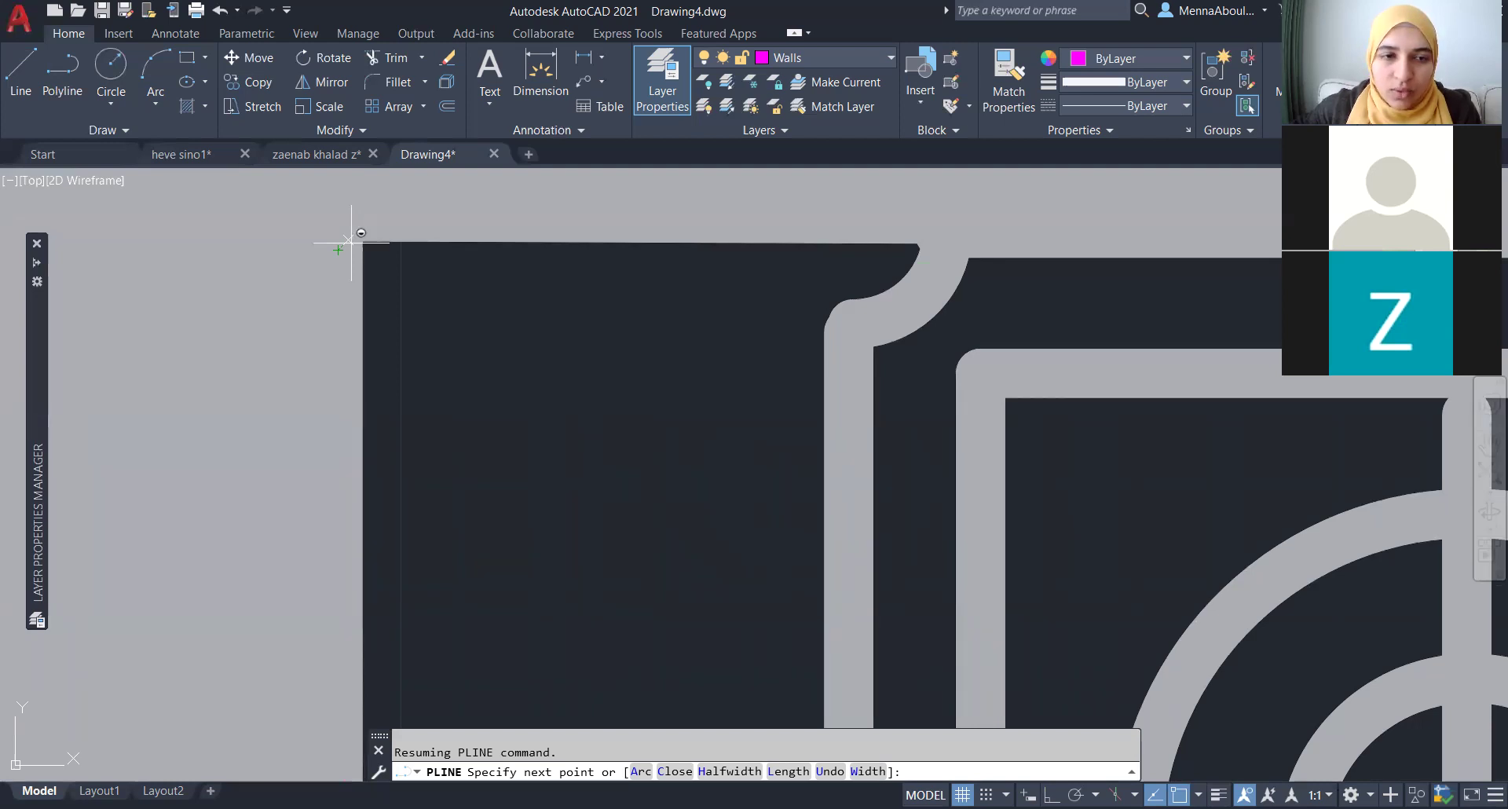
scroll(351, 243, down, 5)
- Add the next vertex along the inner wall edge, then pan toward the dividing wall's right end
click(327, 318)
scroll(215, 449, up, 3)
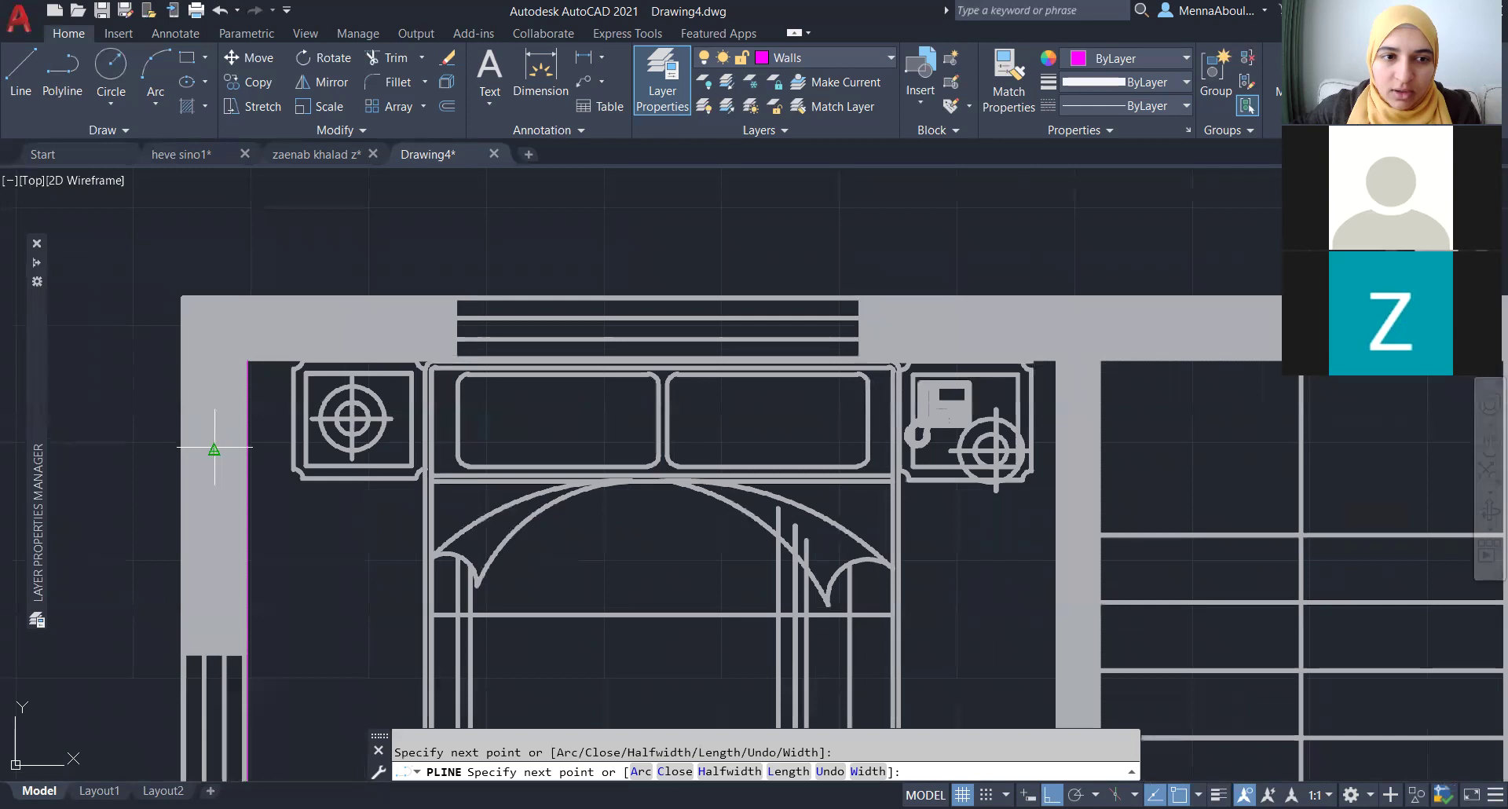
scroll(215, 450, down, 2)
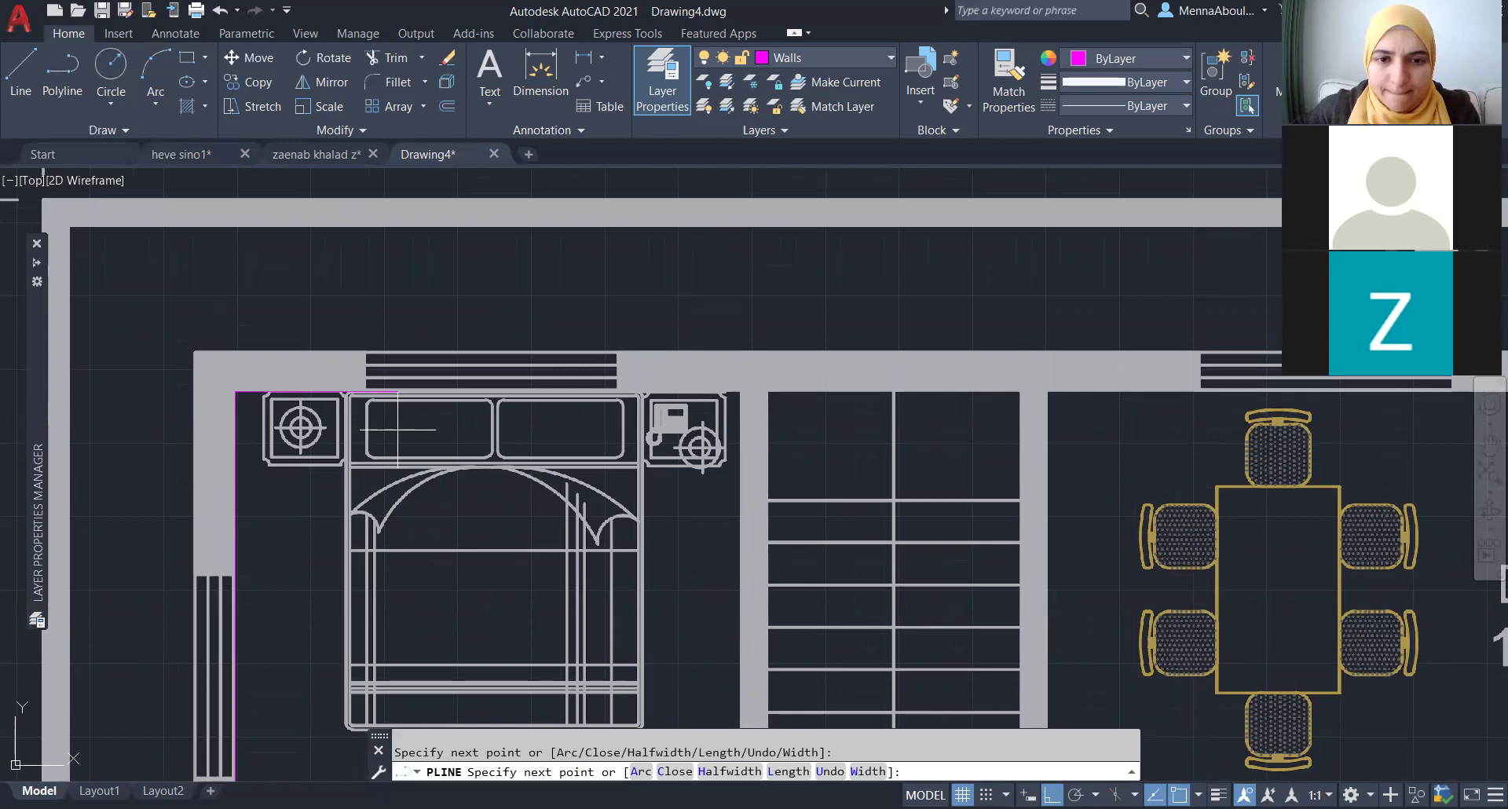
middle_drag(738, 777, 715, 551)
scroll(715, 551, up, 2)
scroll(731, 554, up, 2)
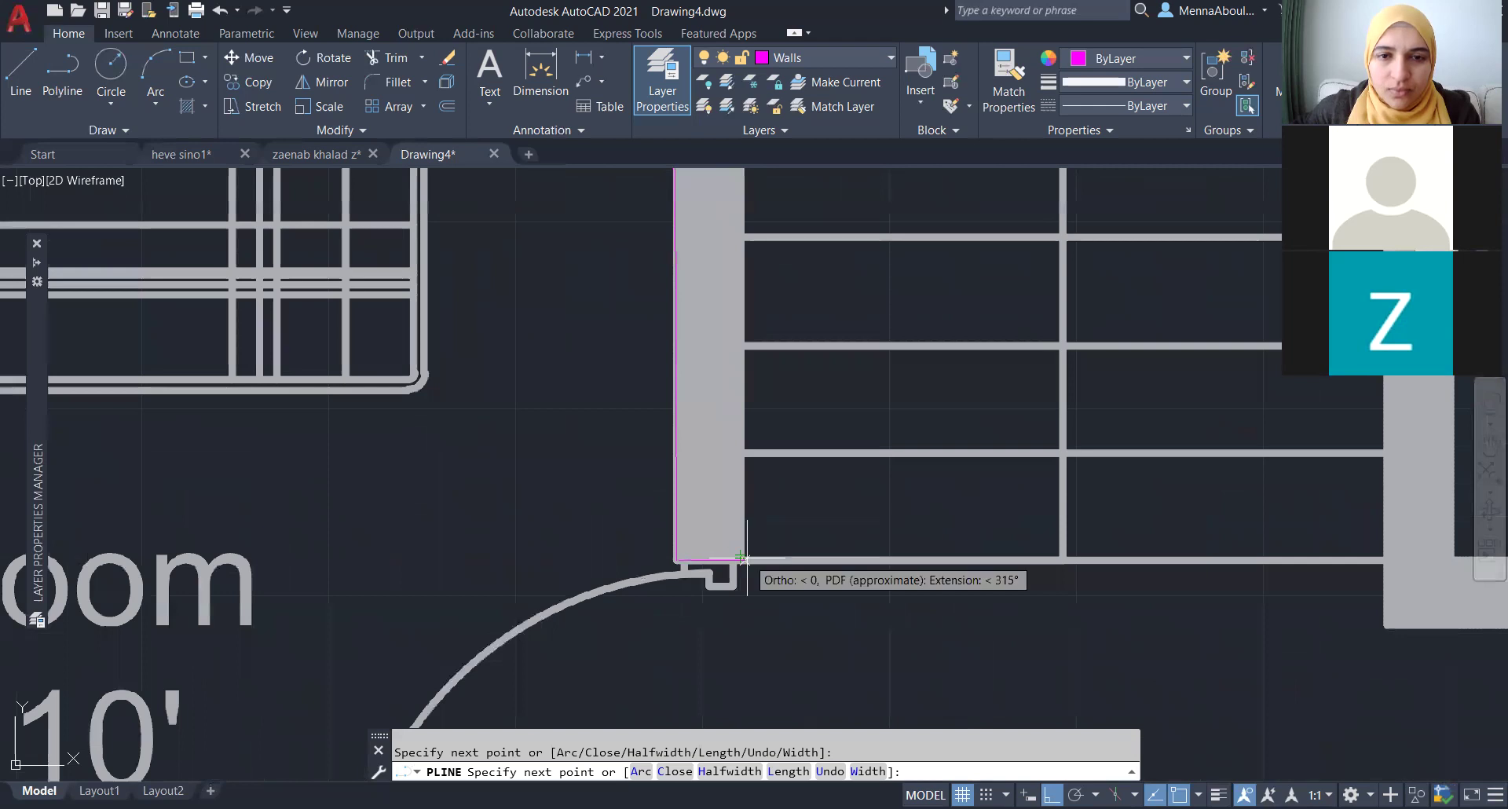
scroll(742, 559, down, 6)
scroll(738, 341, up, 4)
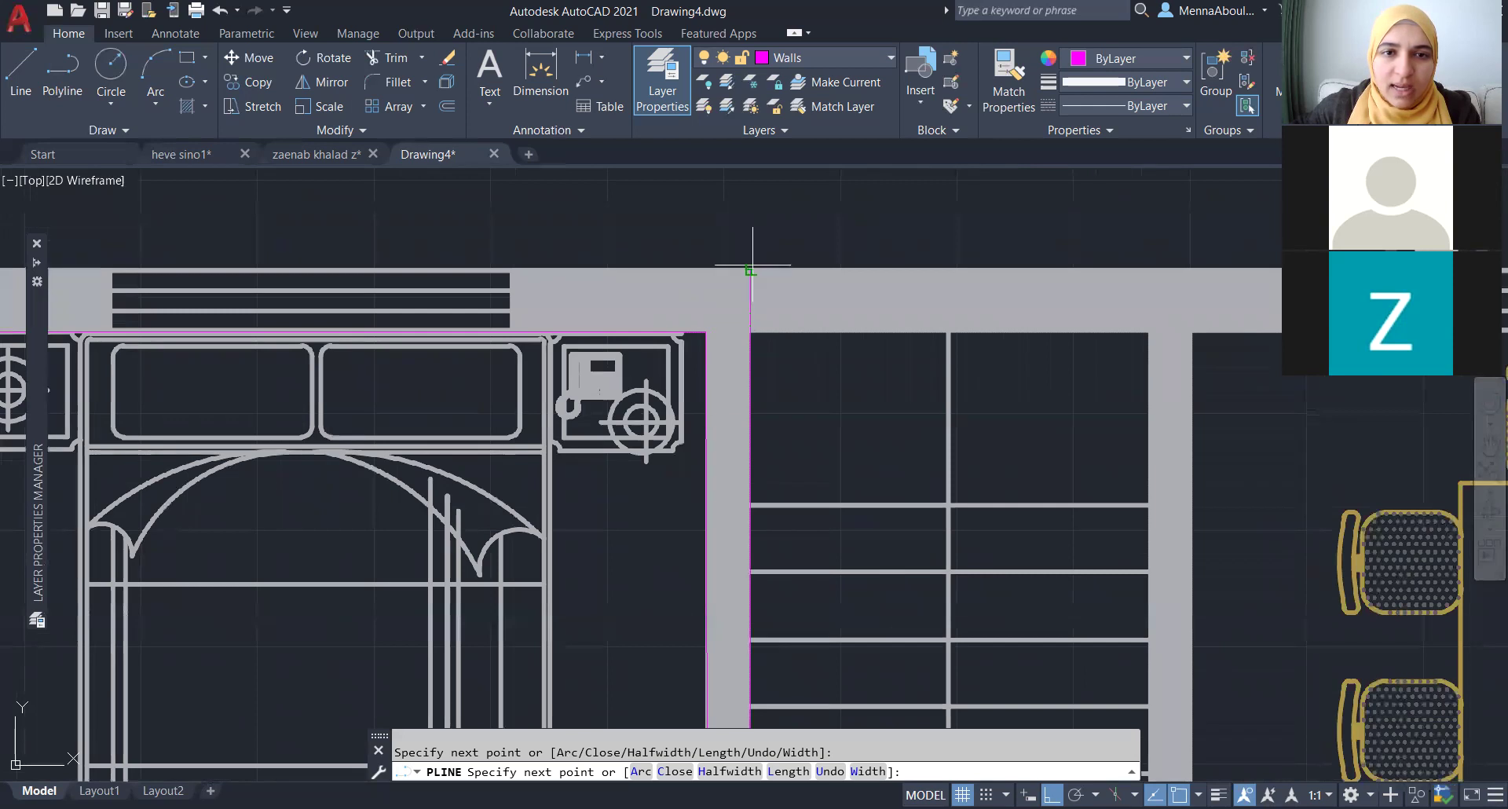
scroll(754, 271, down, 2)
scroll(754, 272, down, 2)
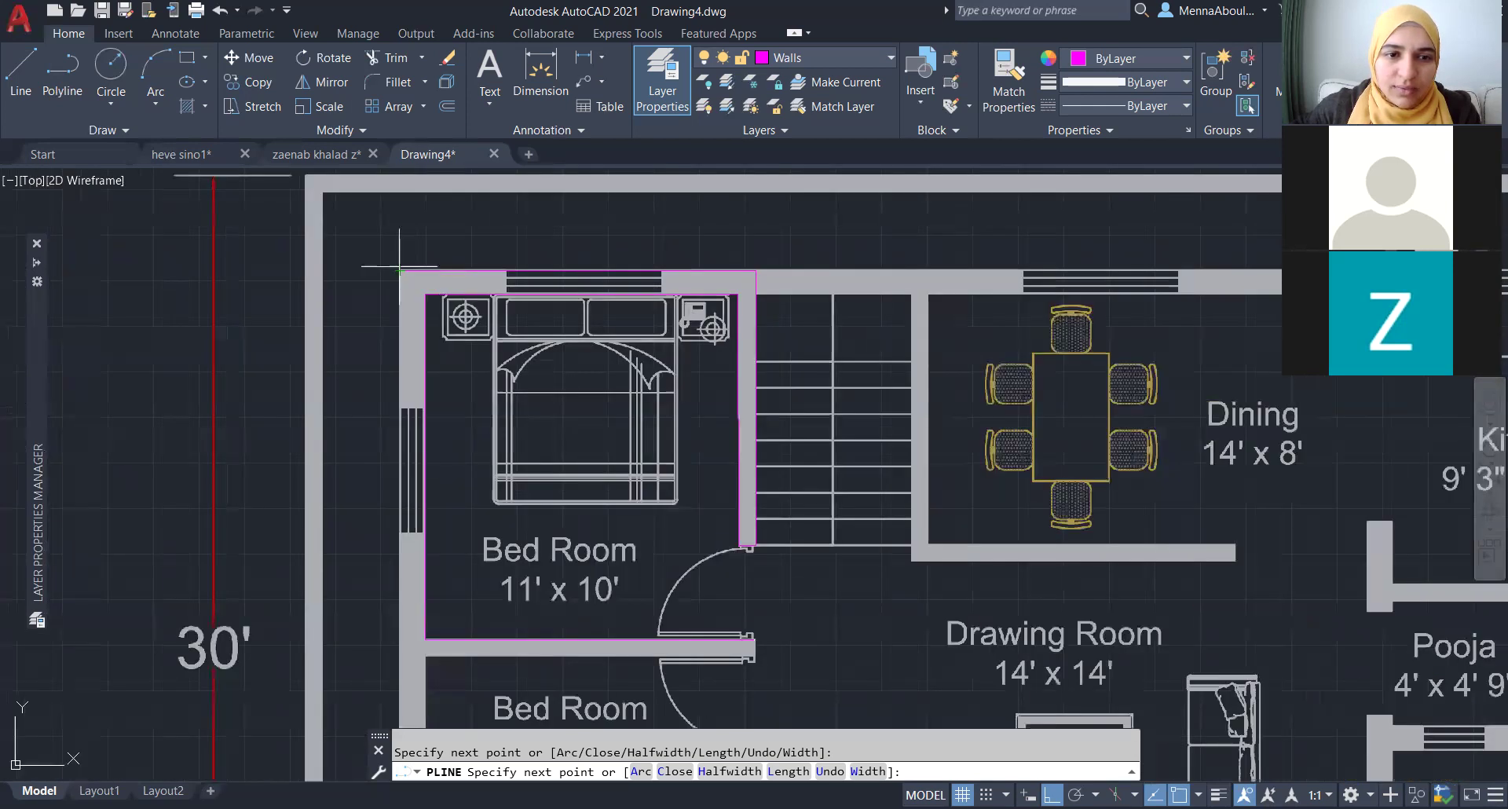
scroll(404, 707, up, 2)
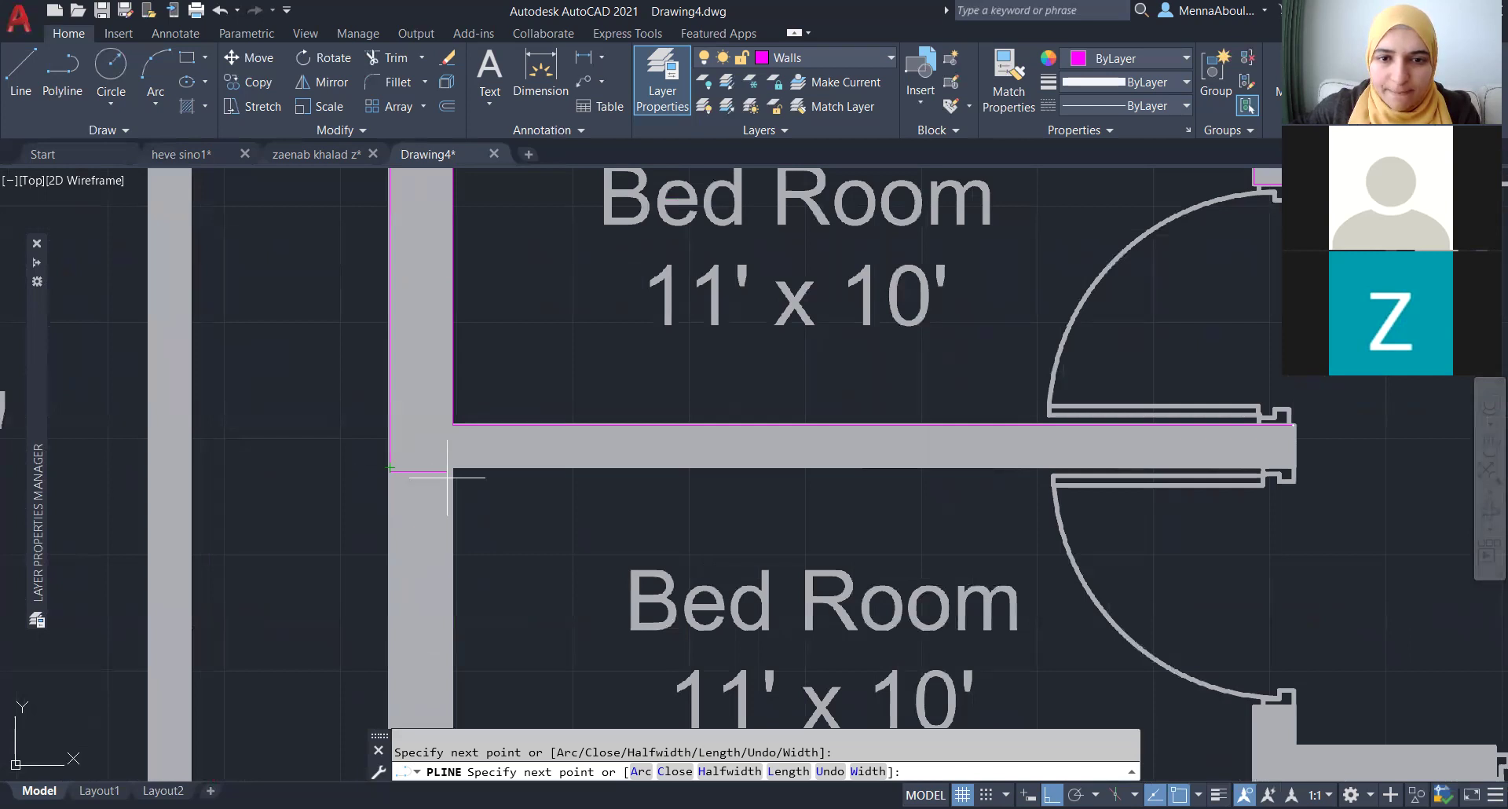
middle_drag(1296, 460, 780, 460)
scroll(780, 459, up, 2)
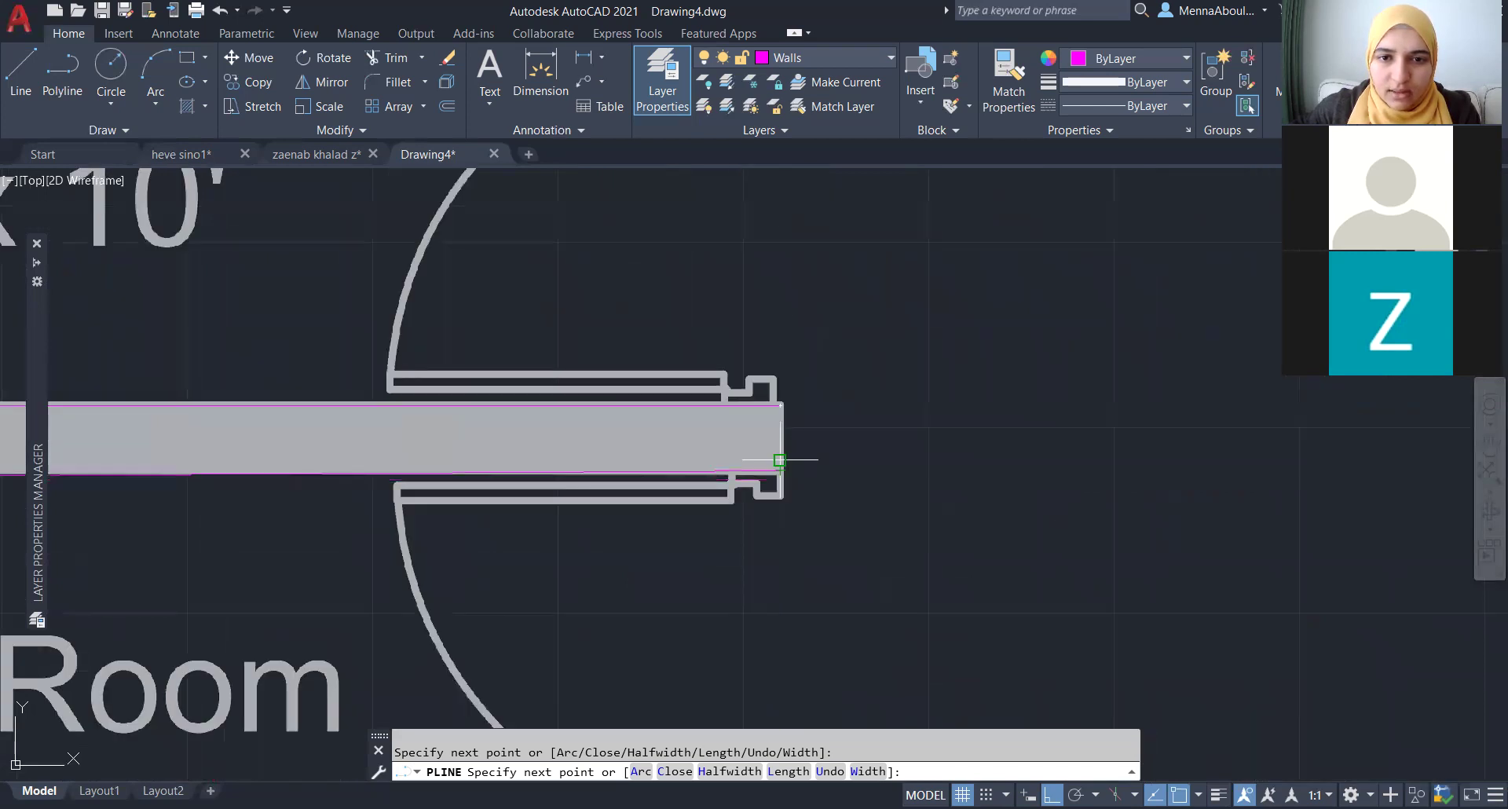
- End the bedroom wall polyline and shift the floor plan slightly left
key(Return)
scroll(780, 460, down, 4)
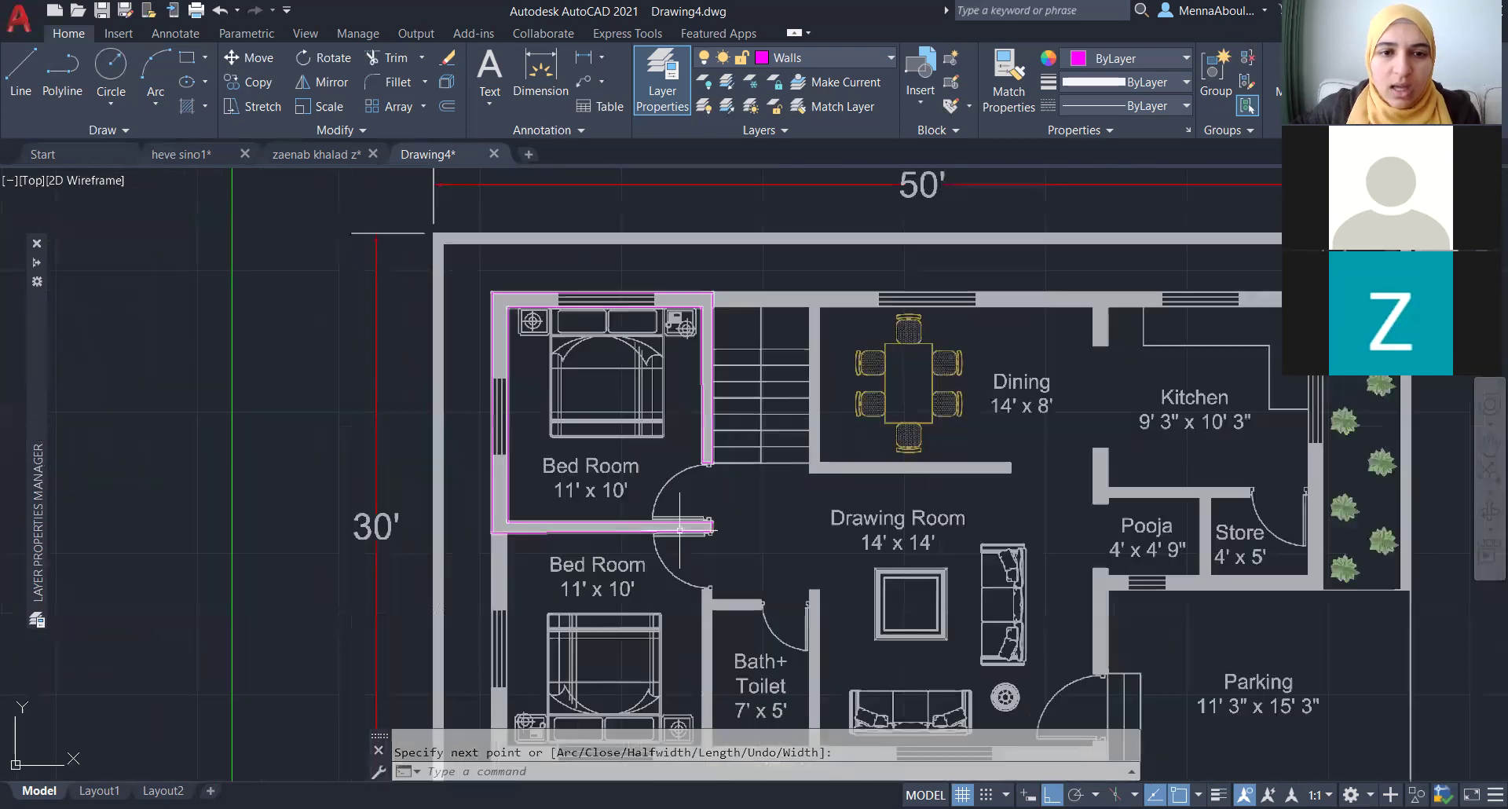
middle_drag(763, 282, 693, 299)
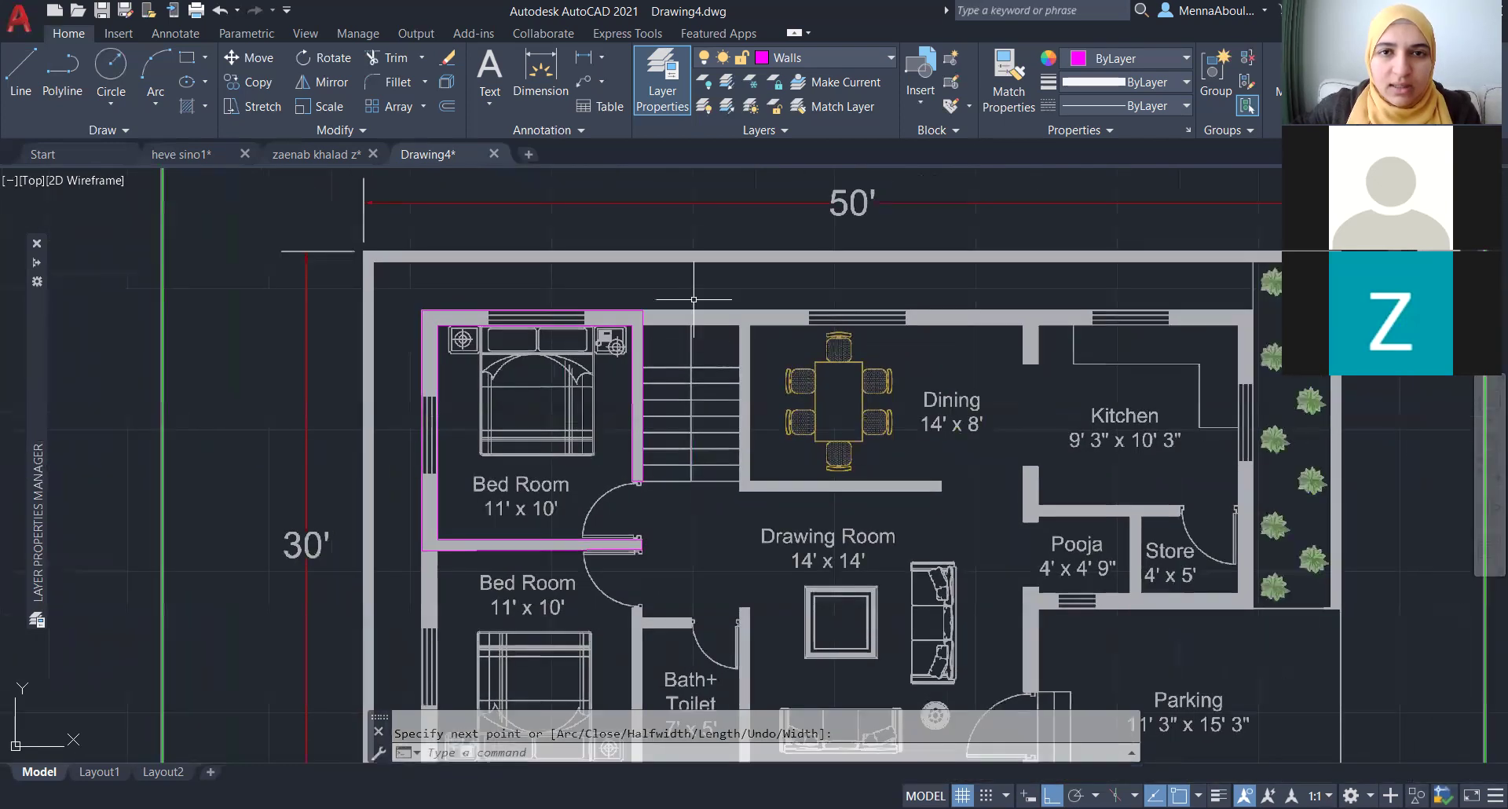
- Turn off the PDF and inserted PDF layers from the Layer dropdown to hide the underlay
click(884, 58)
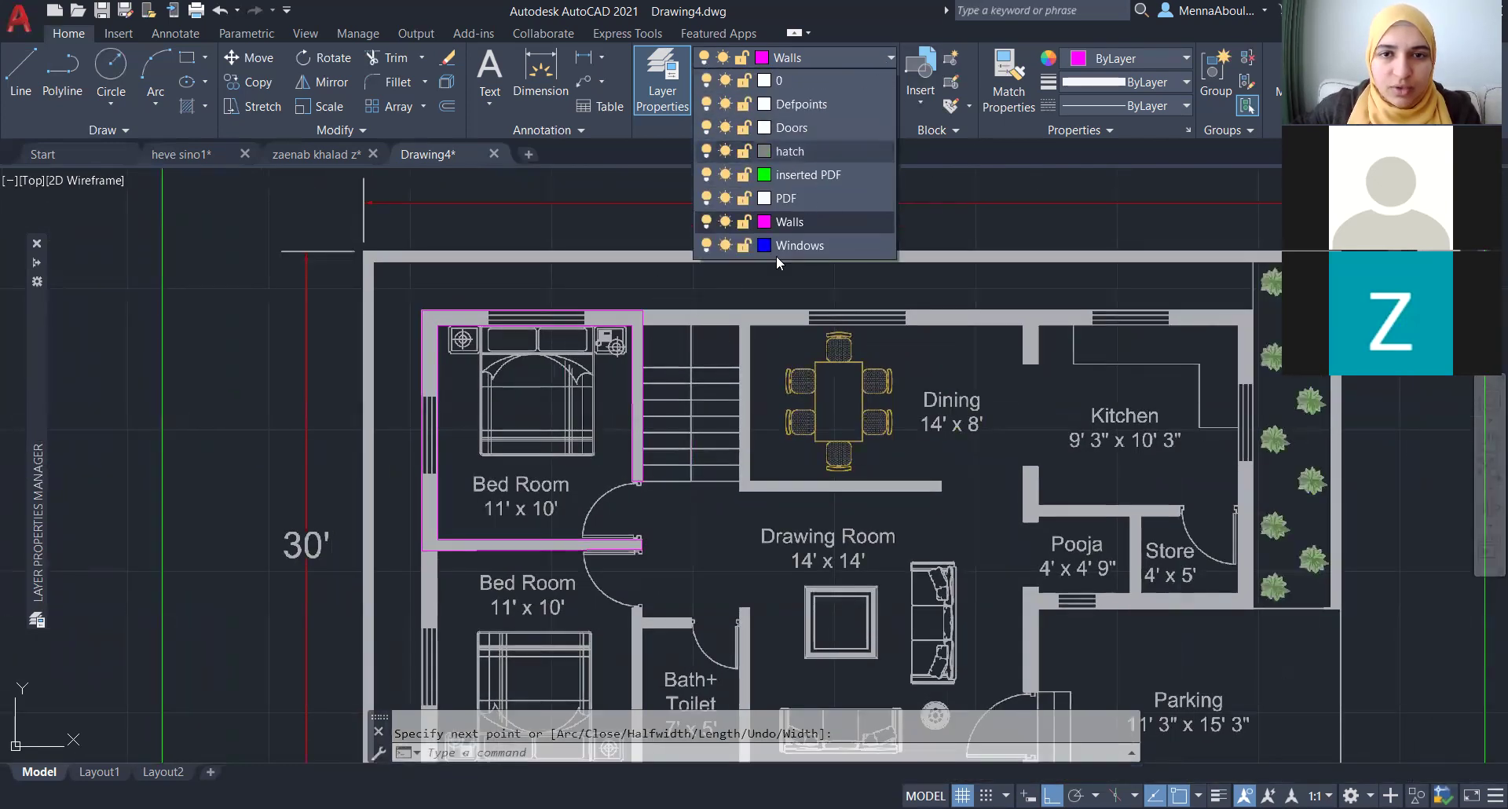
click(706, 198)
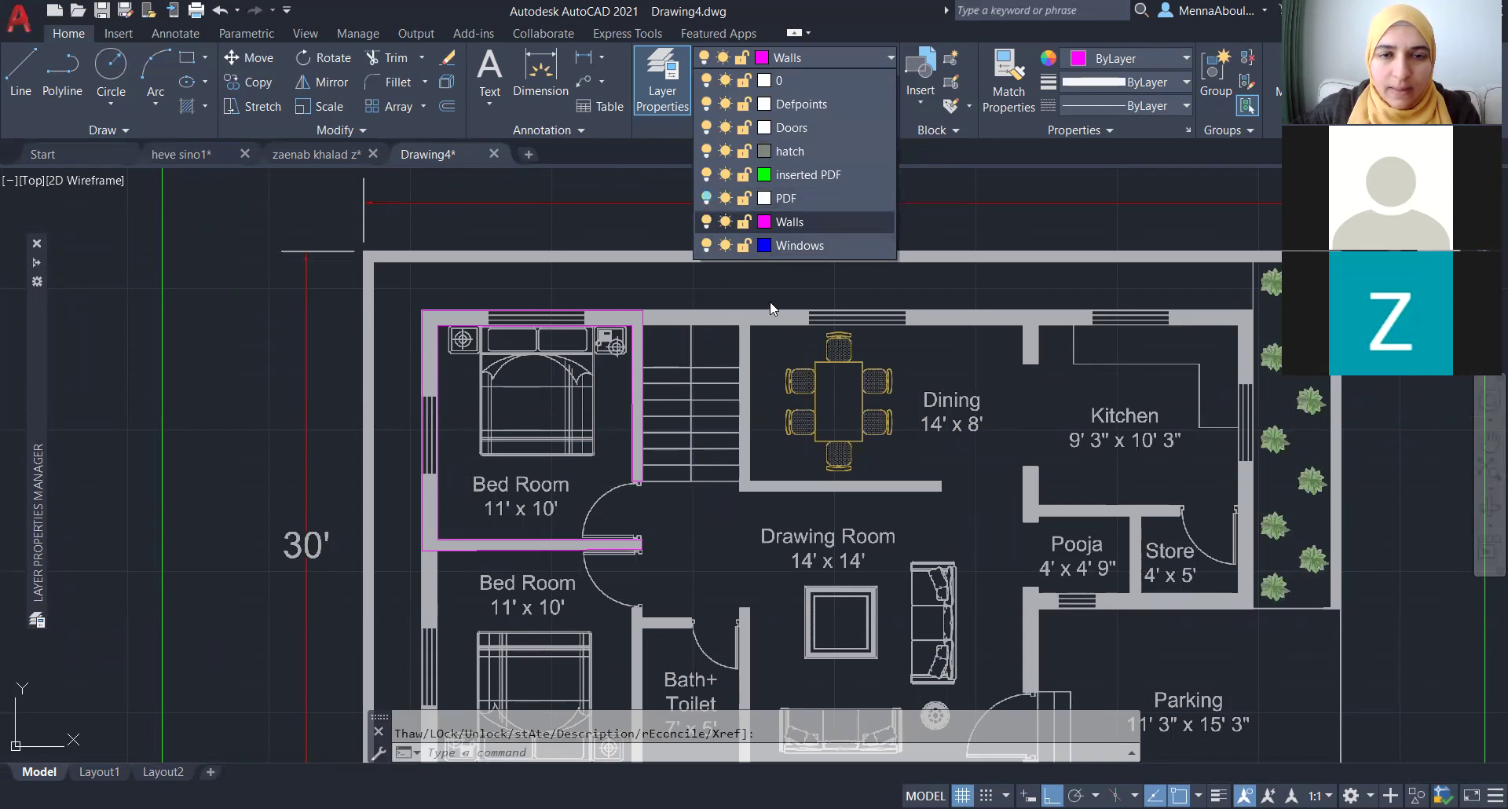
click(573, 337)
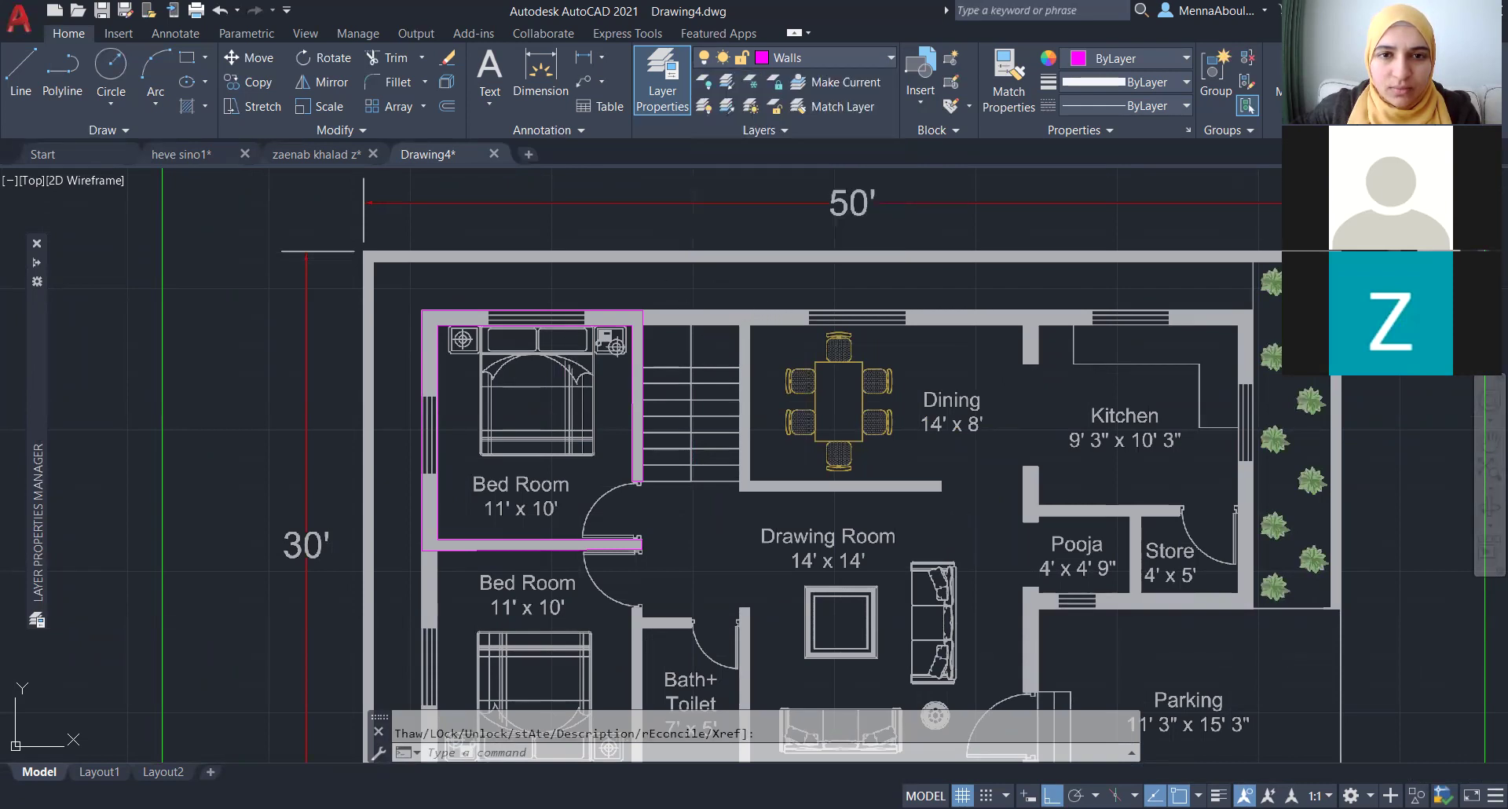
click(884, 58)
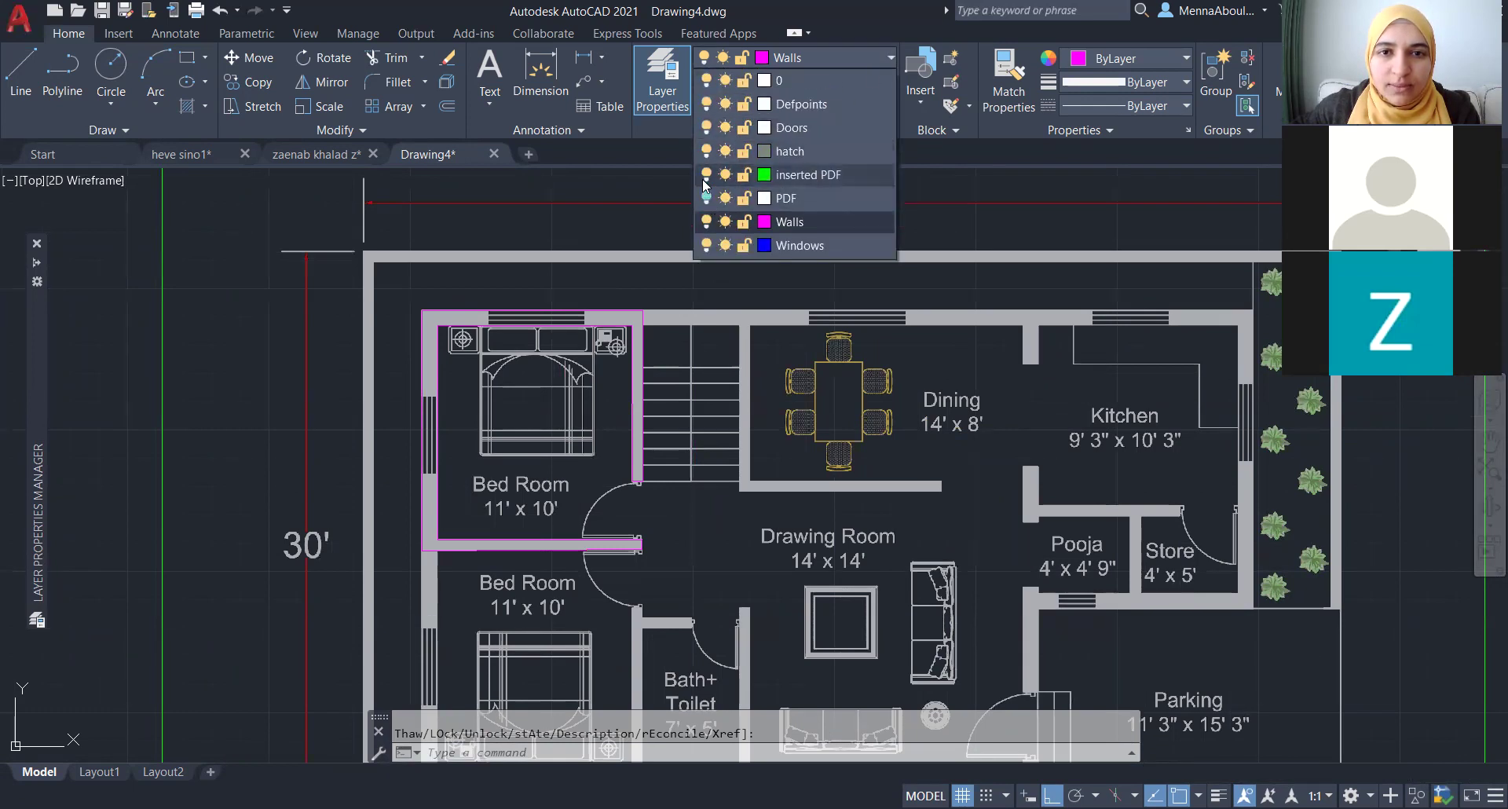
click(706, 198)
click(719, 388)
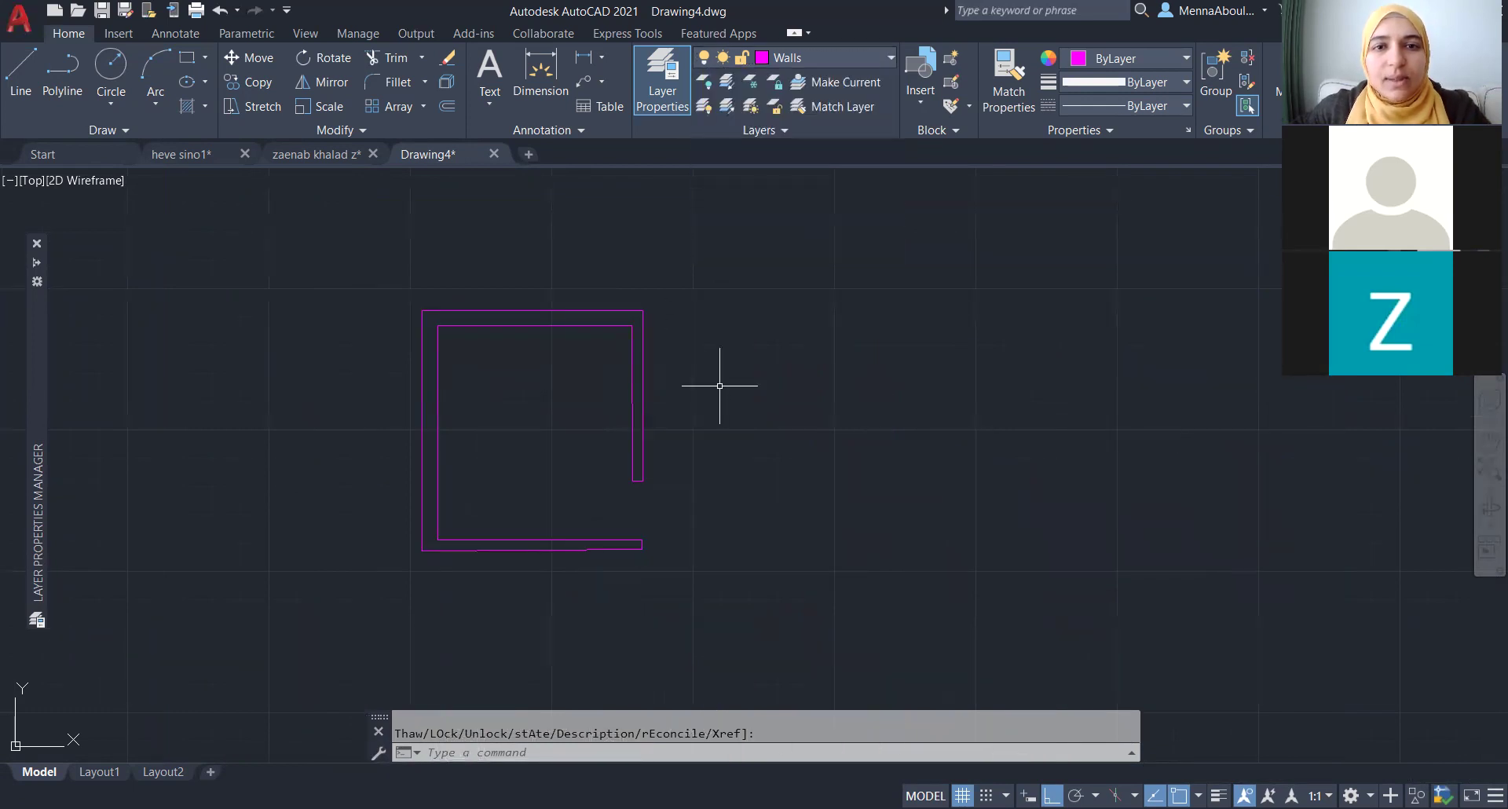
scroll(623, 425, up, 4)
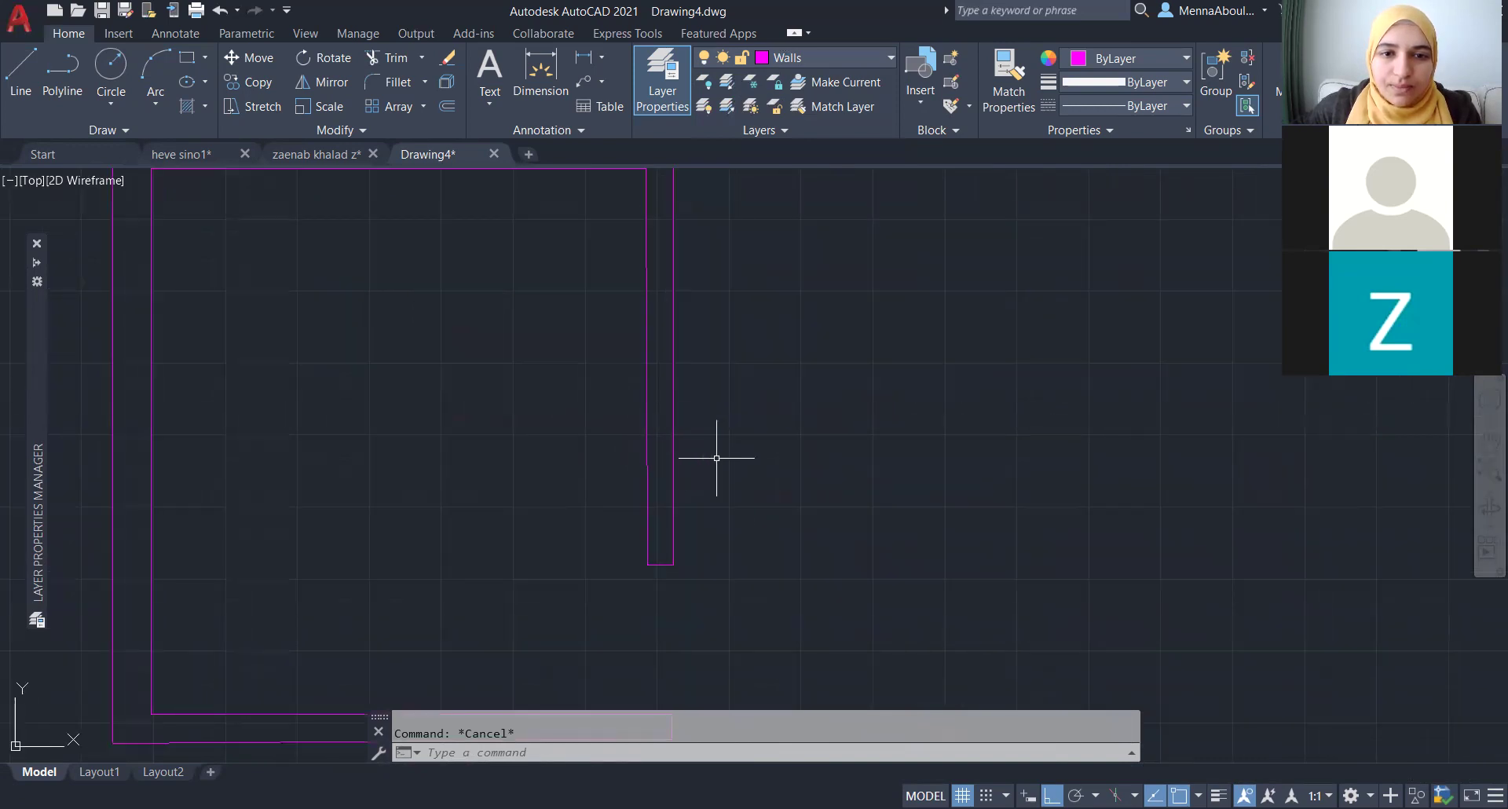
scroll(755, 475, down, 2)
scroll(759, 458, down, 2)
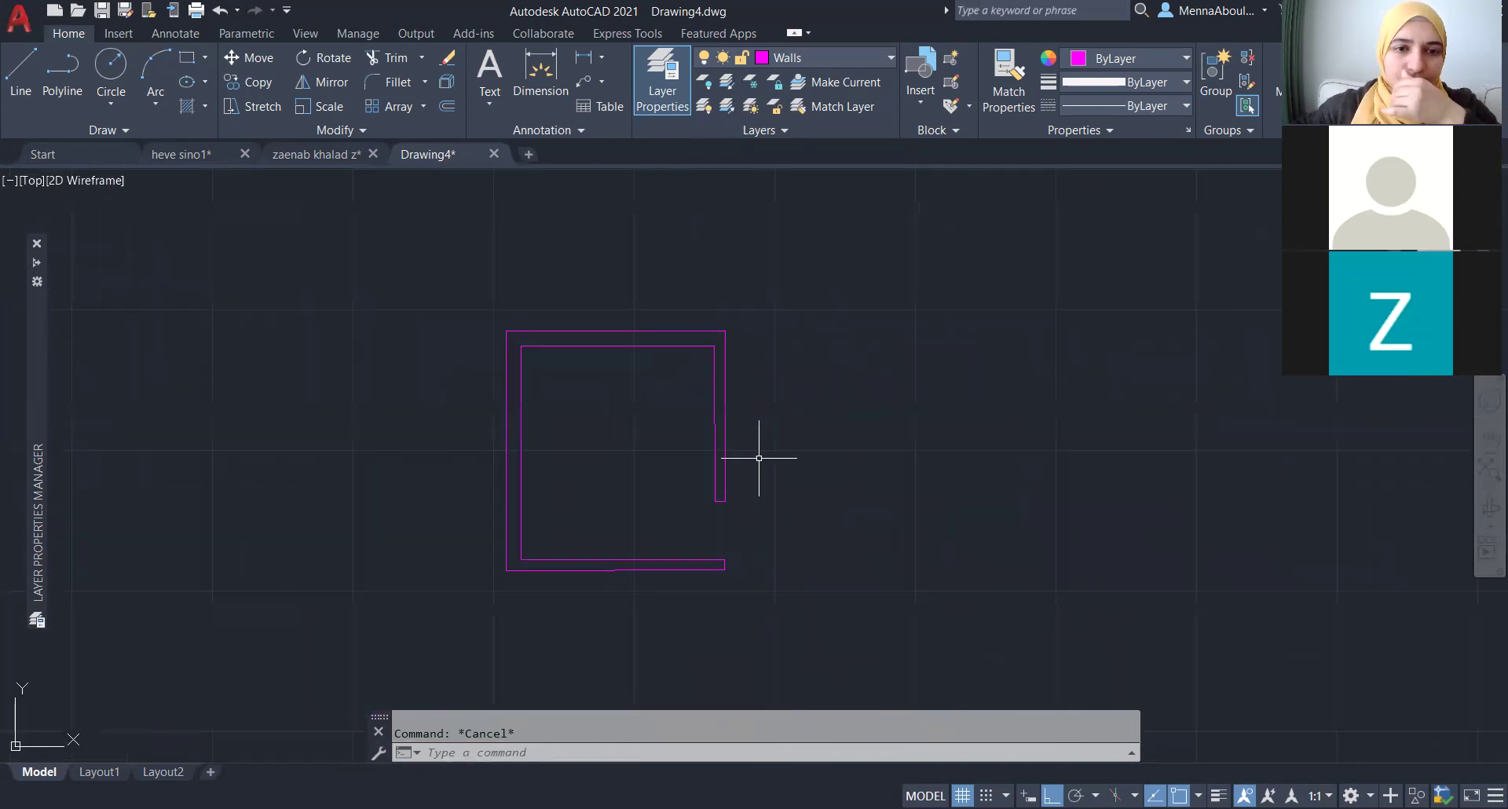
scroll(718, 477, up, 4)
click(714, 479)
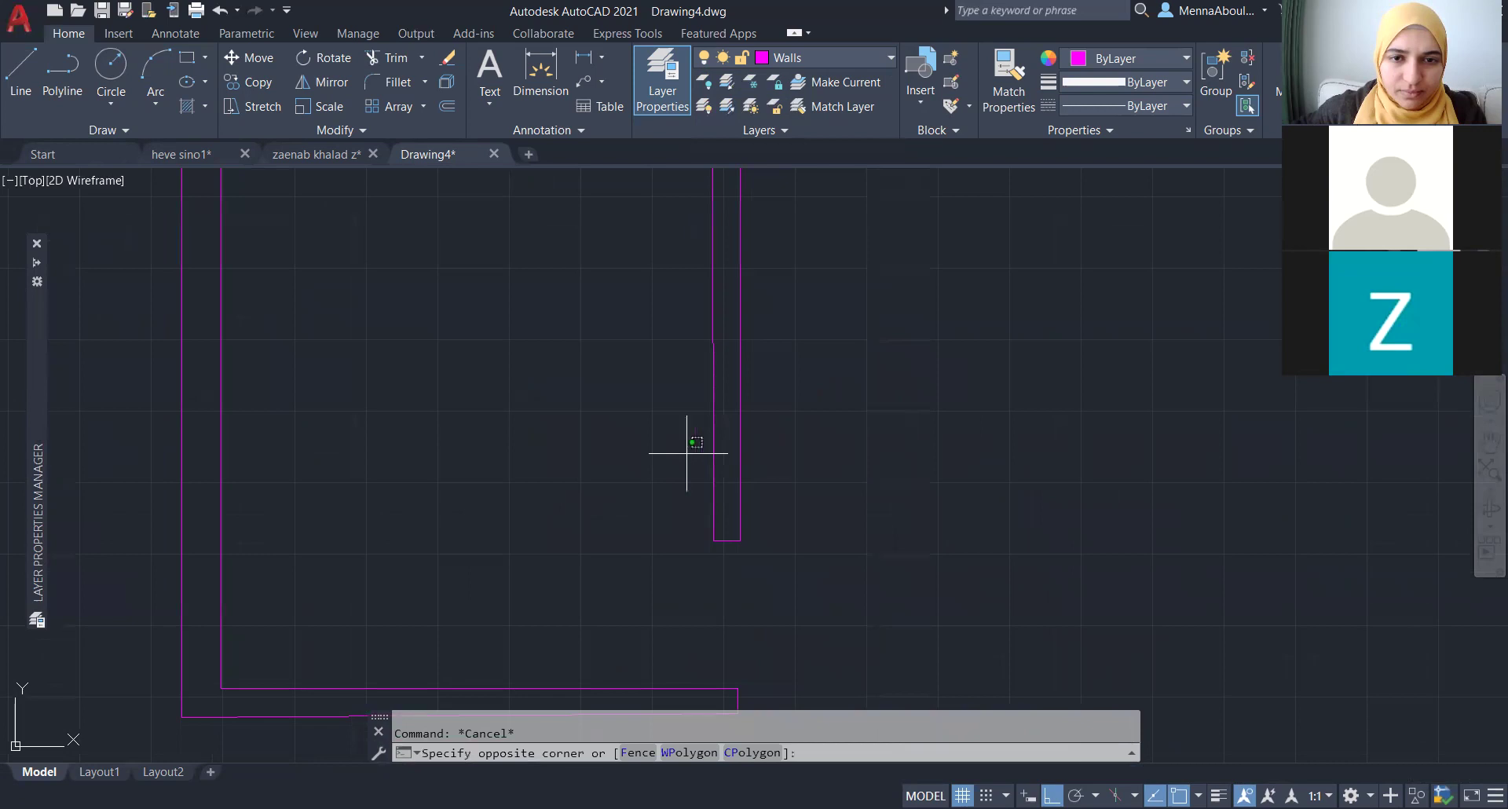
click(691, 445)
scroll(734, 570, down, 2)
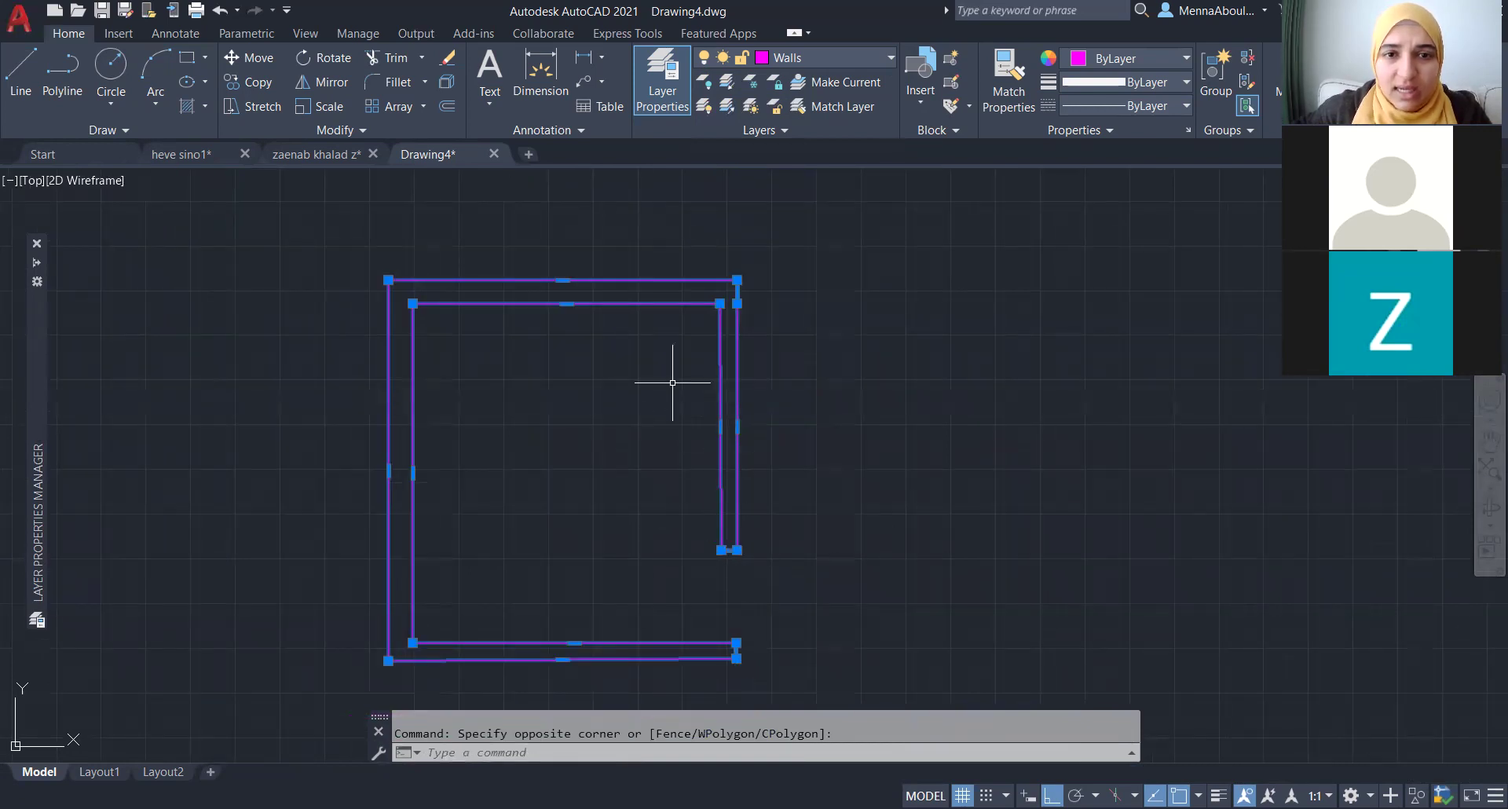
key(Escape)
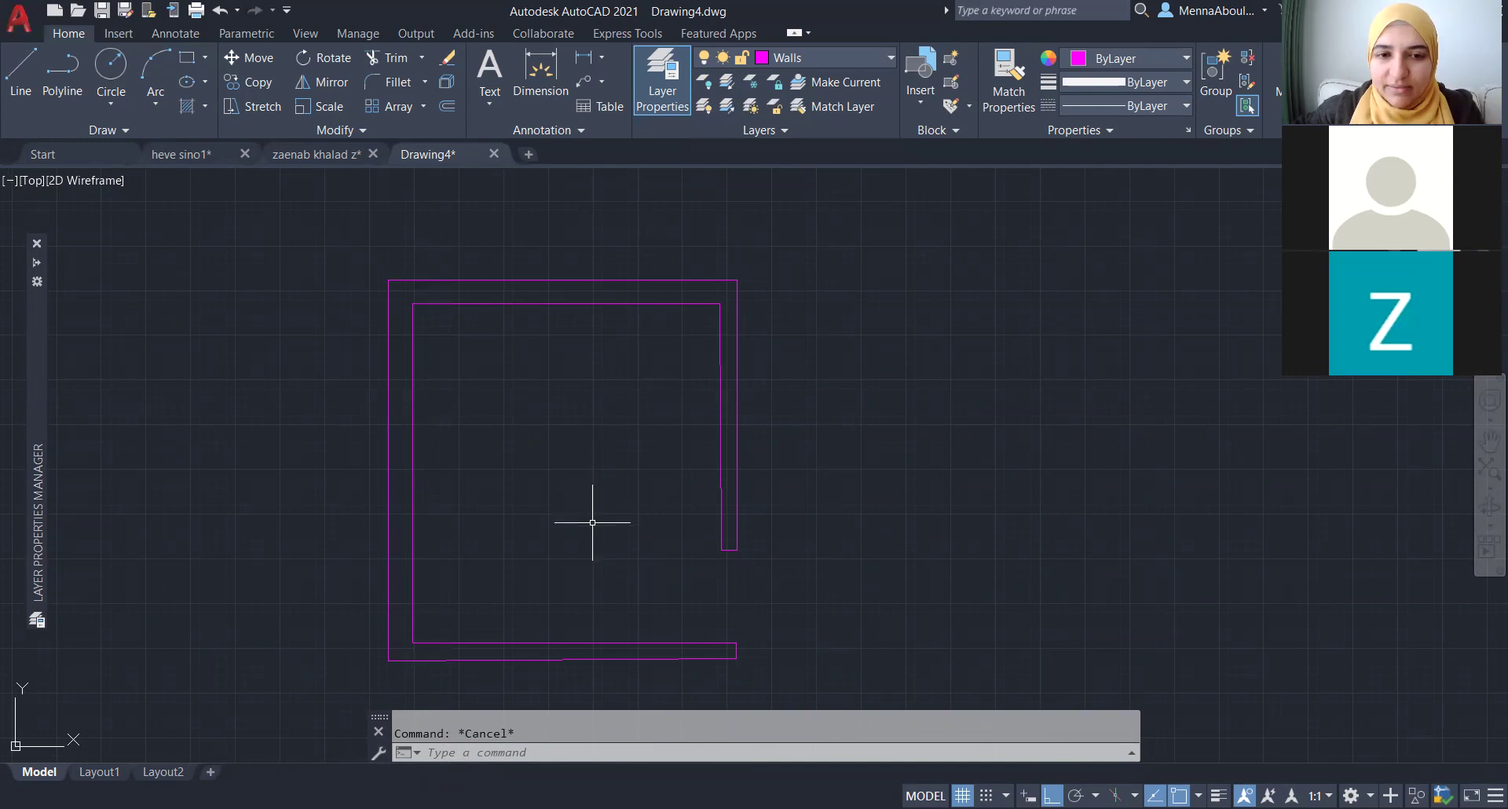
scroll(680, 620, down, 2)
scroll(680, 676, up, 2)
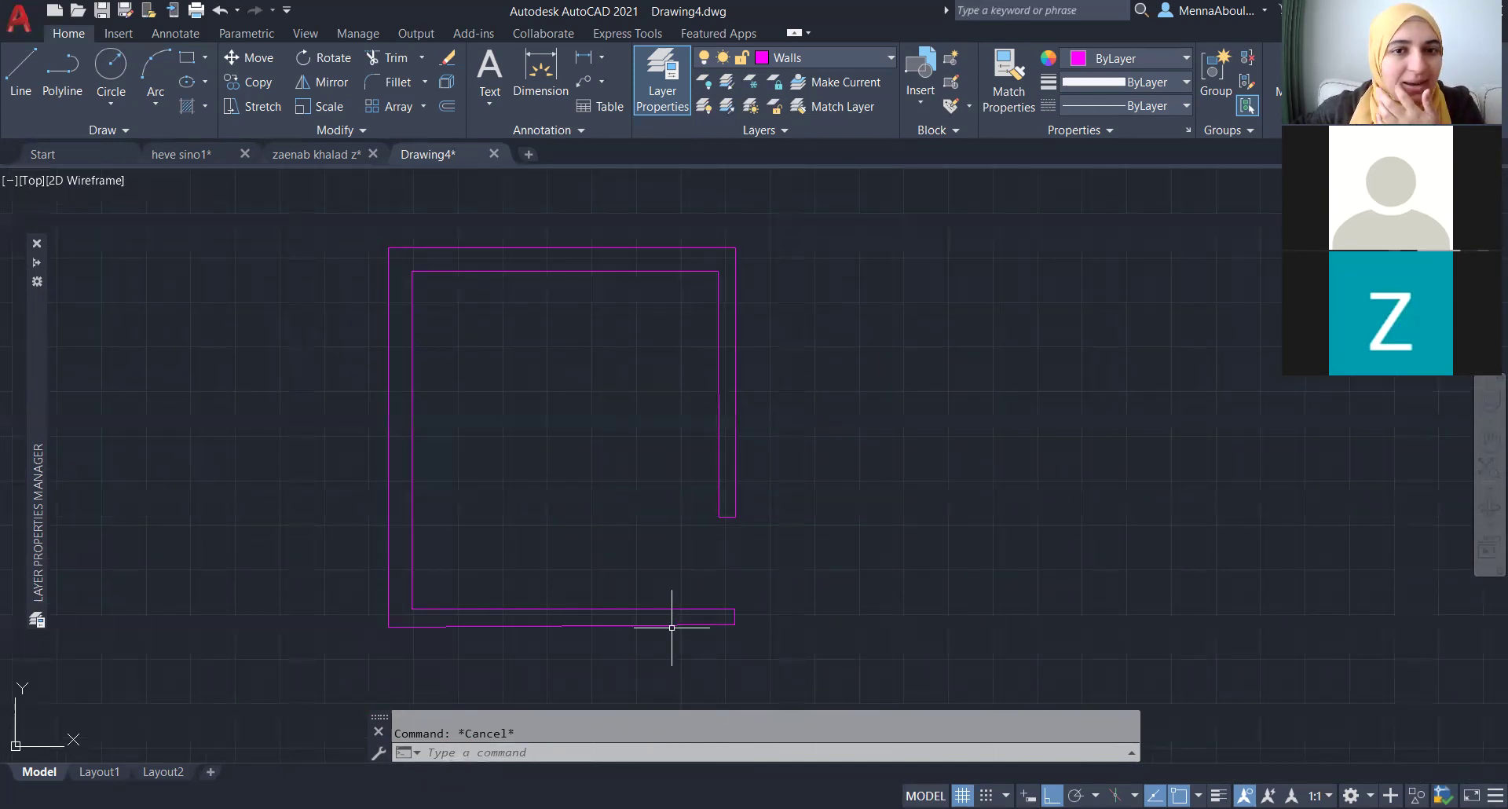
scroll(616, 610, up, 2)
click(616, 609)
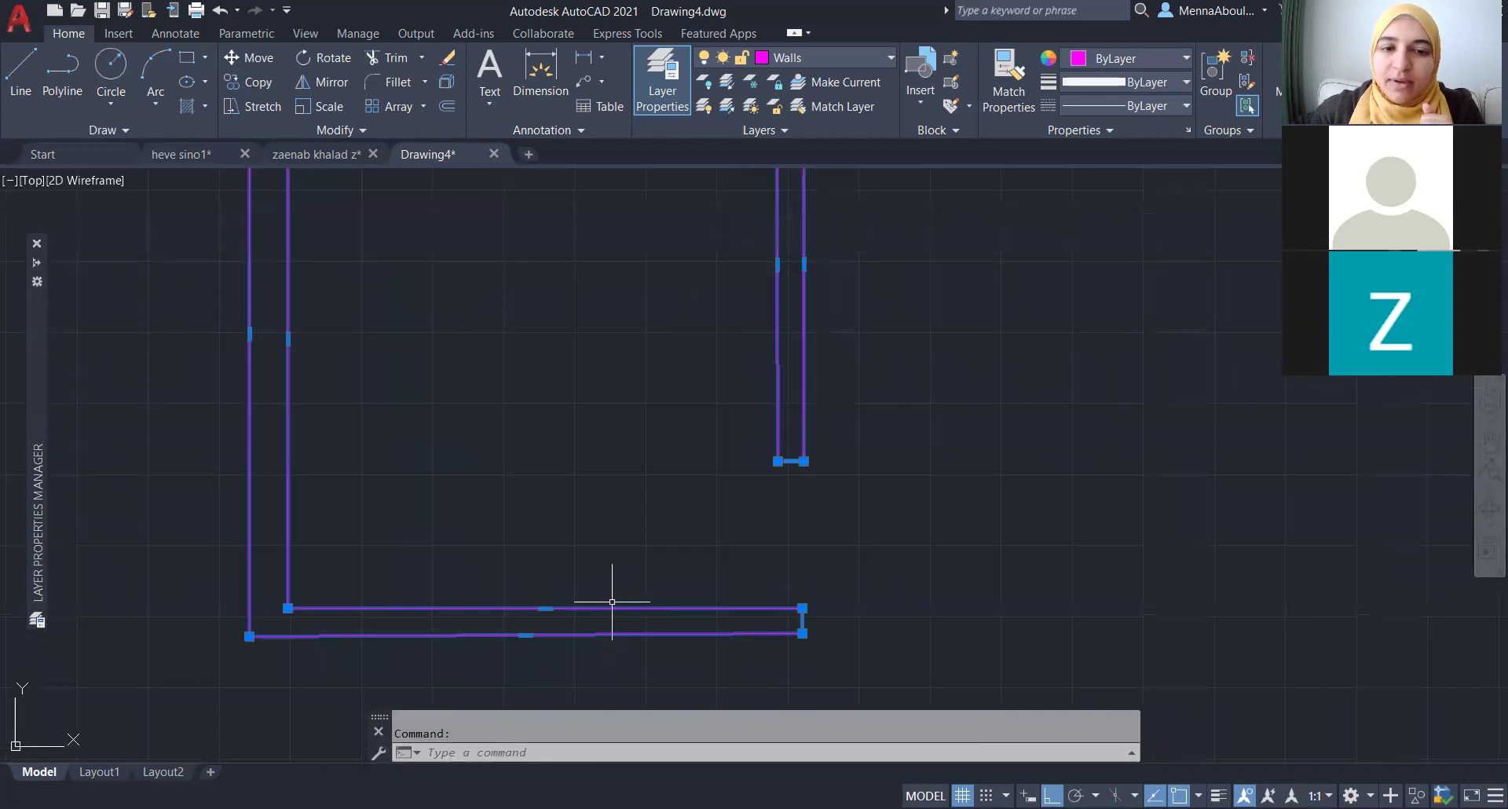
scroll(606, 663, down, 2)
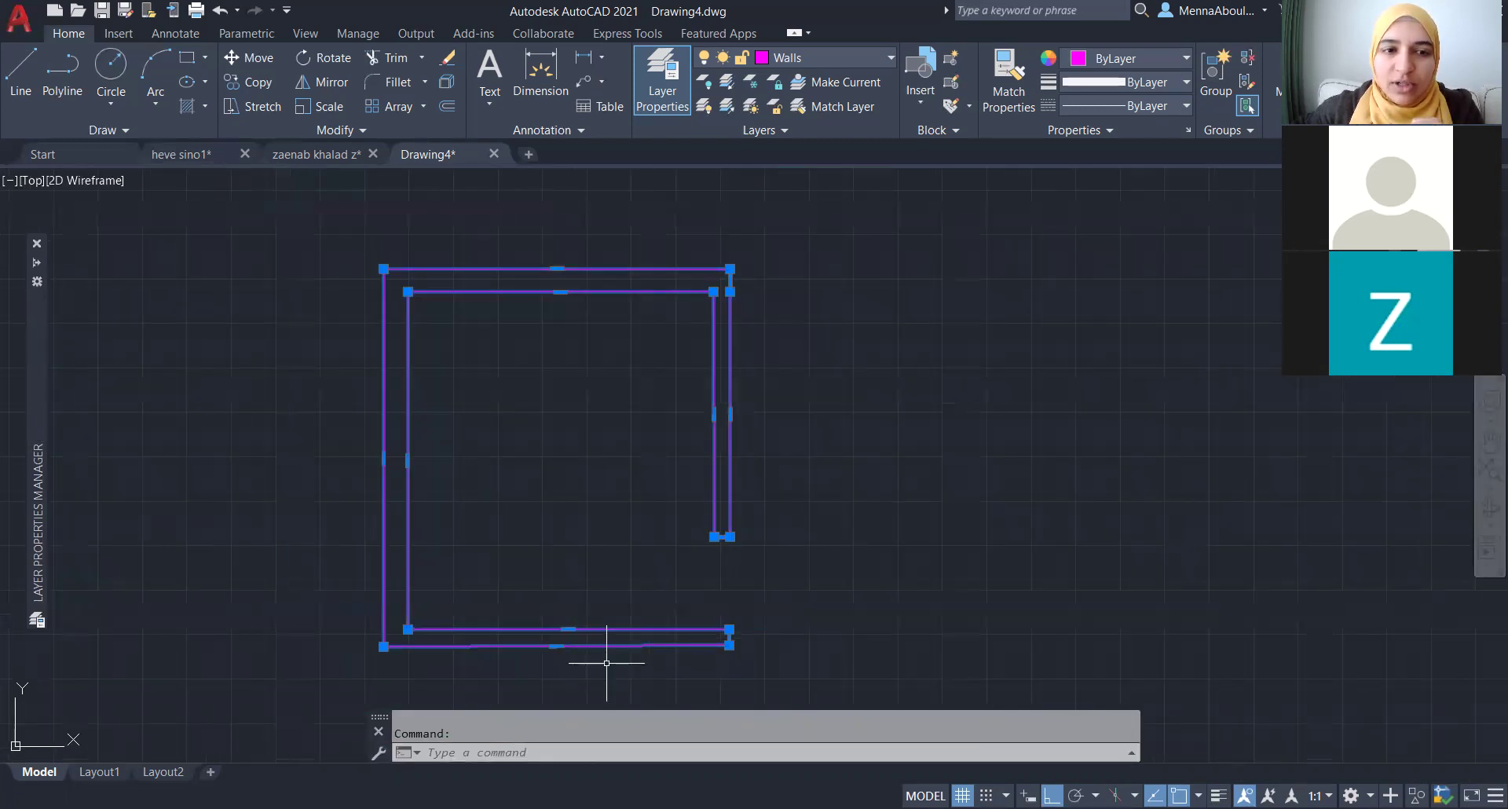
key(Escape)
scroll(611, 628, up, 2)
click(598, 627)
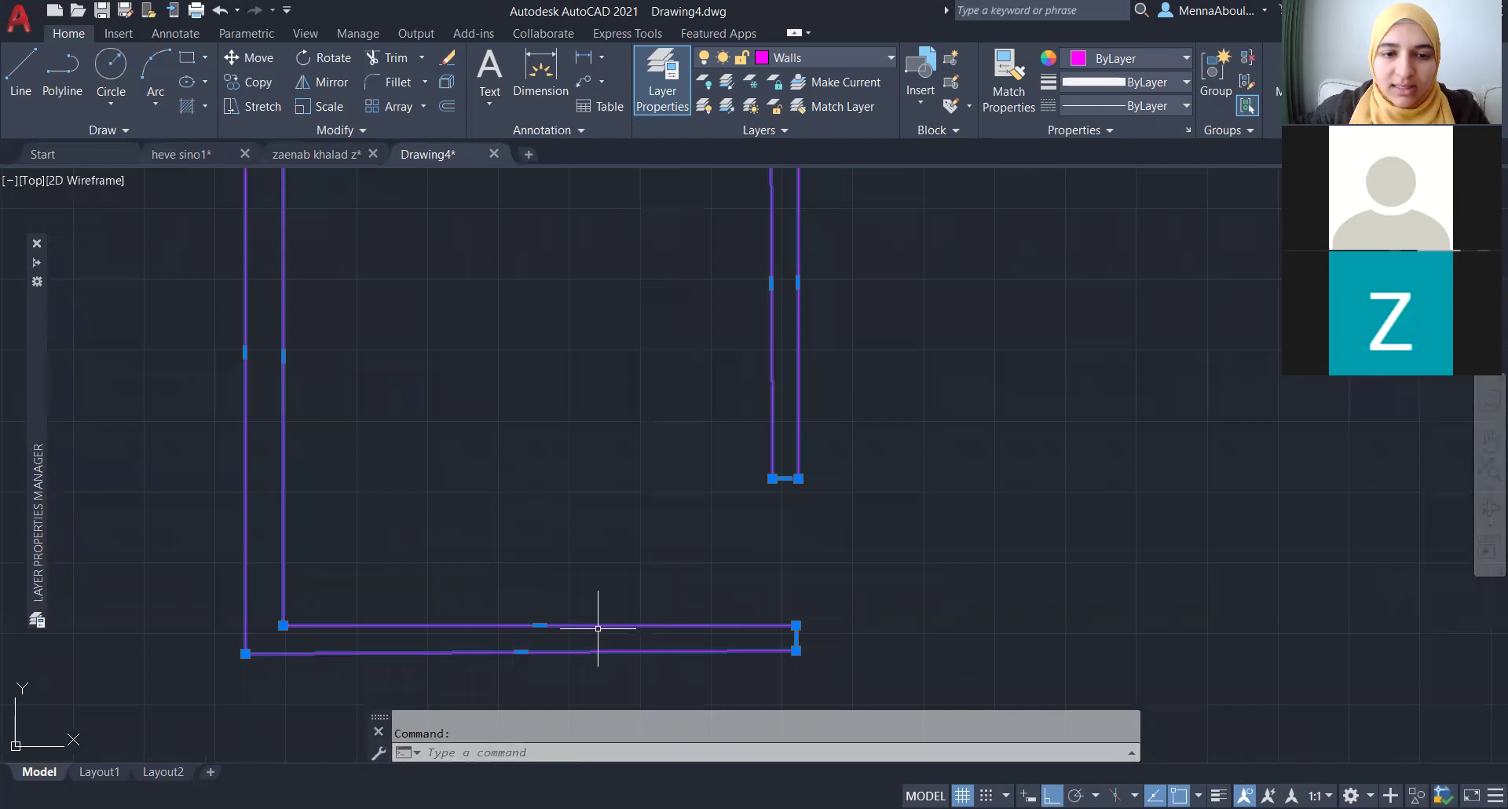
key(Escape)
click(539, 617)
click(538, 617)
key(Escape)
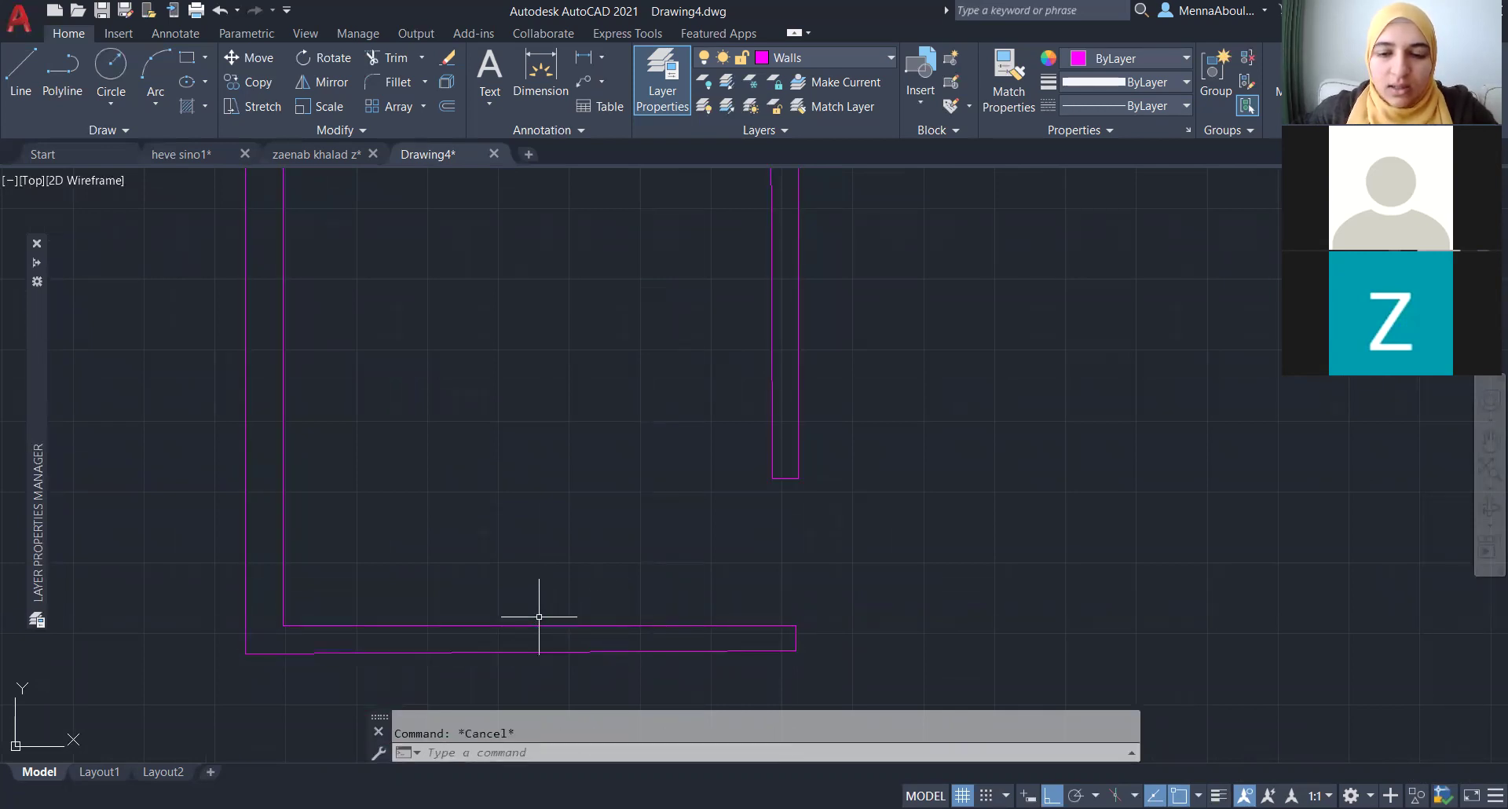
text(pl)
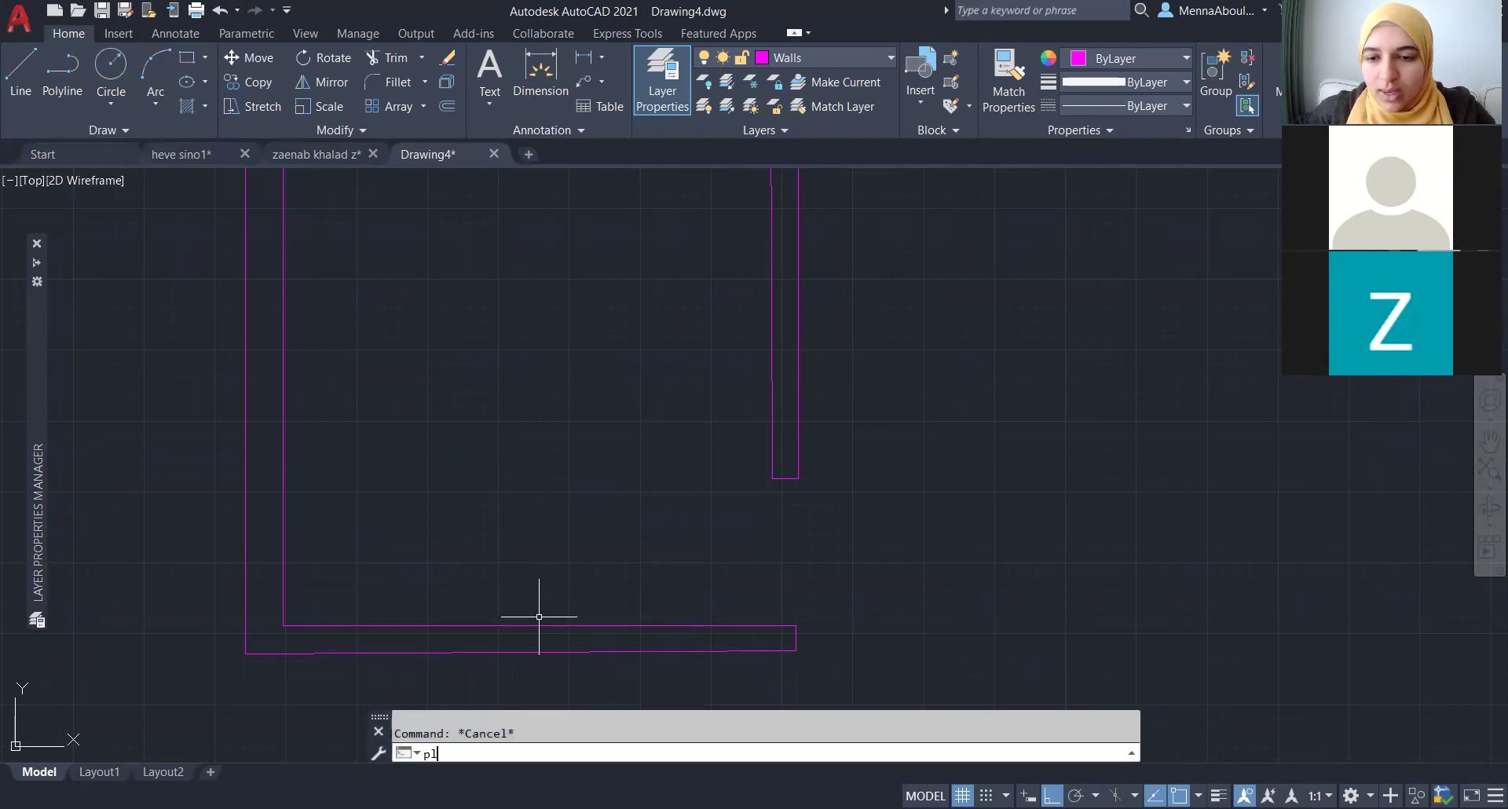
key(BackSpace)
key(BackSpace)
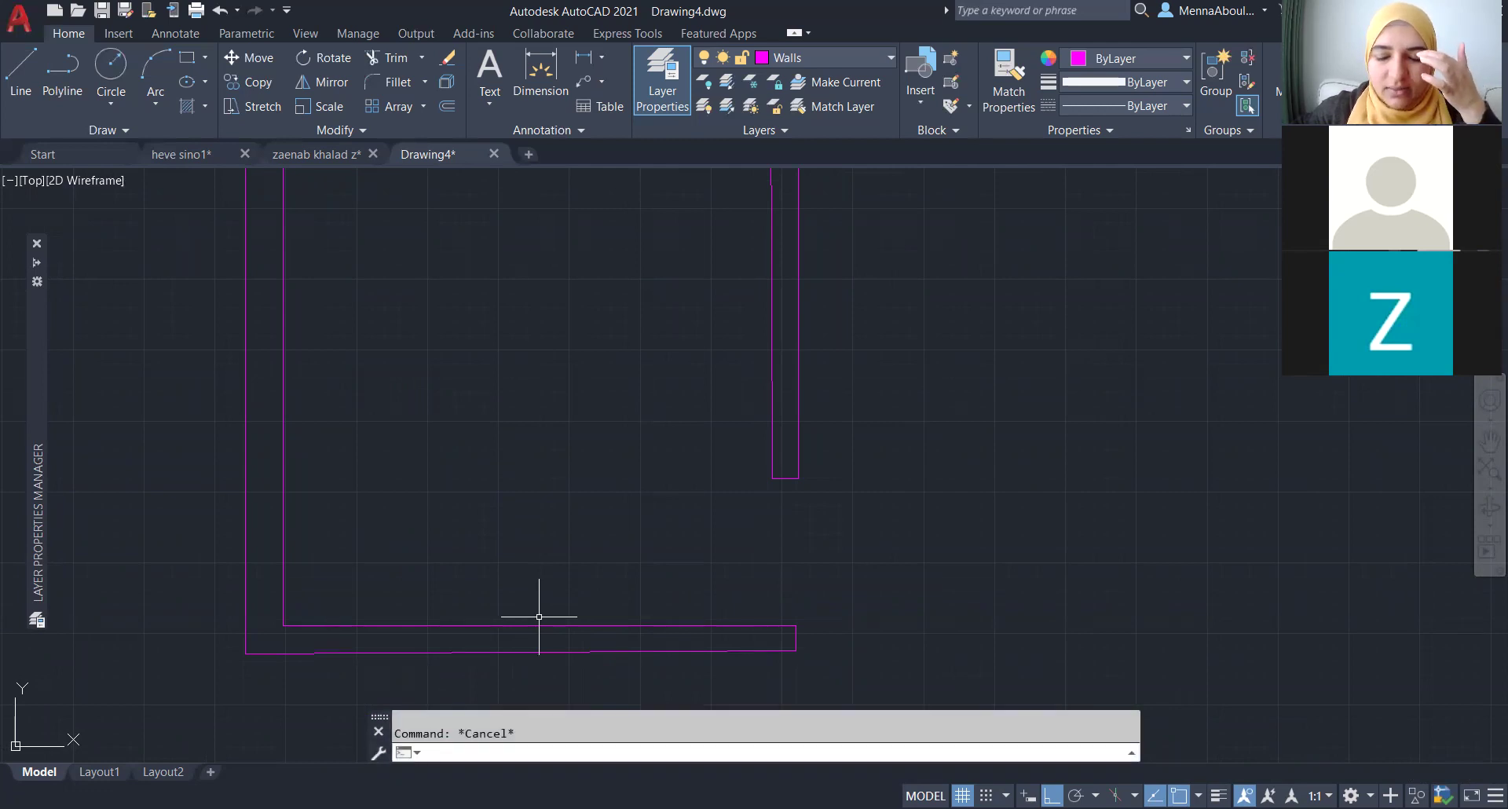
text(di)
key(Return)
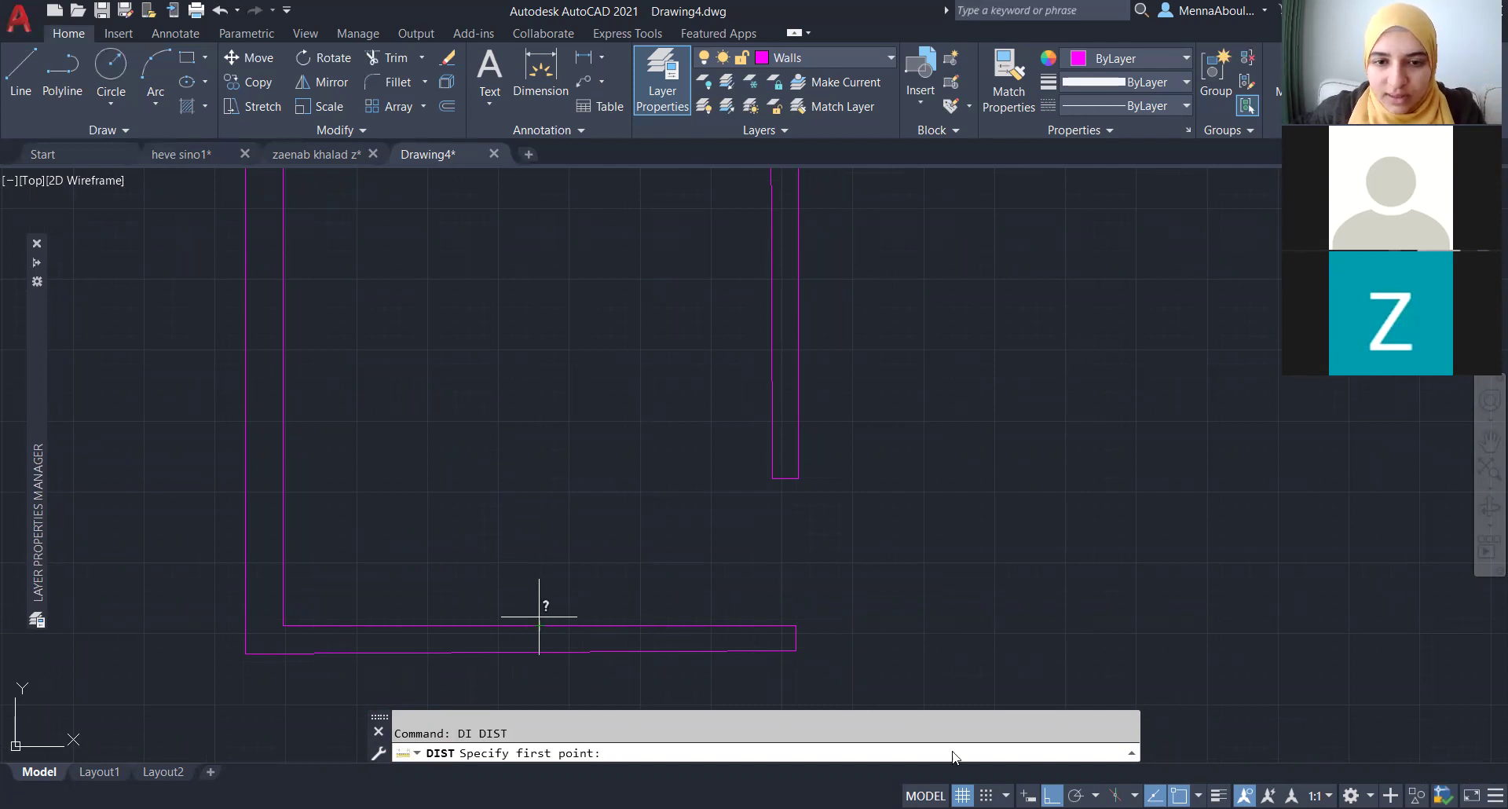
click(796, 625)
click(790, 651)
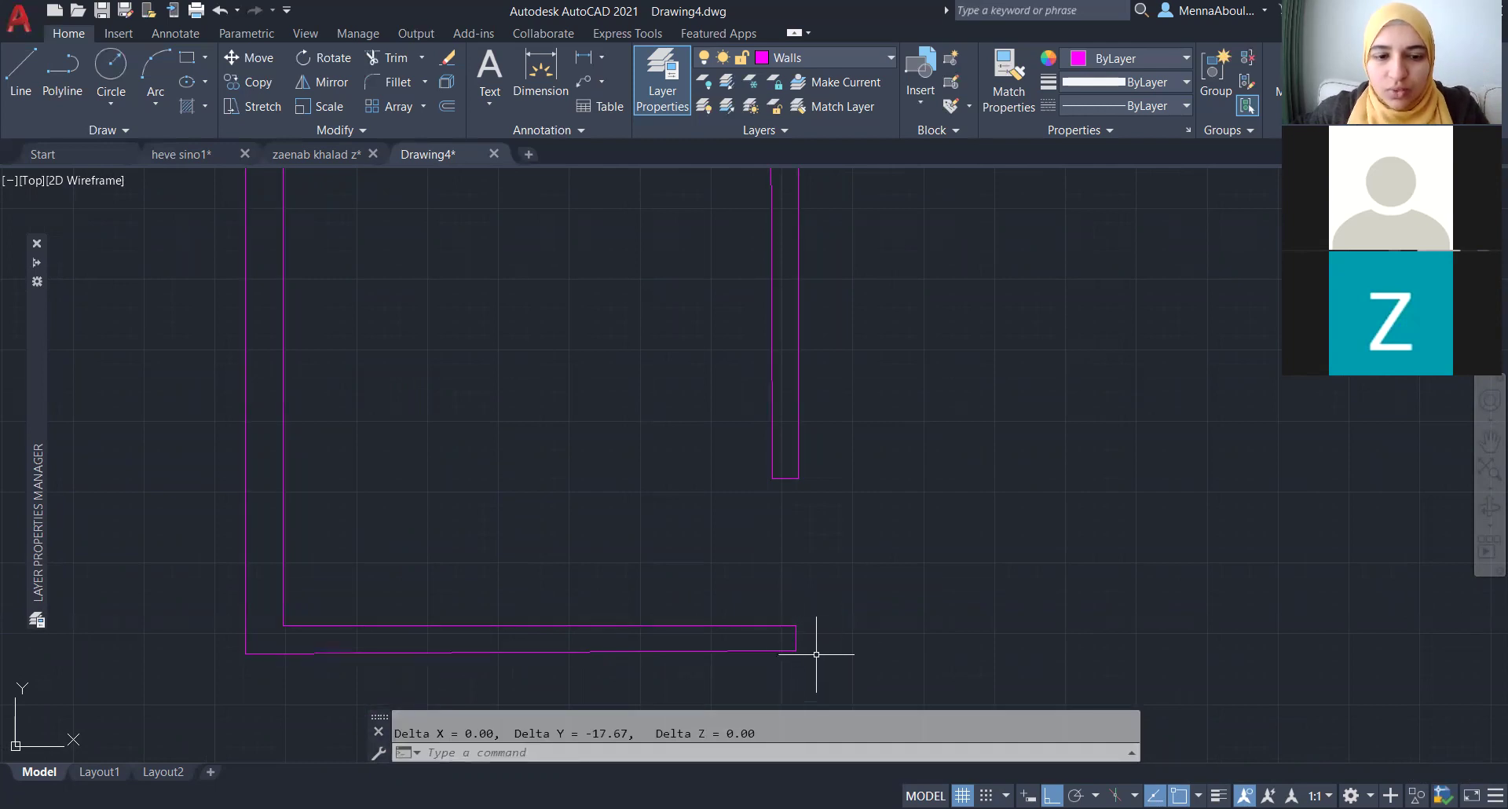
key(Return)
click(772, 477)
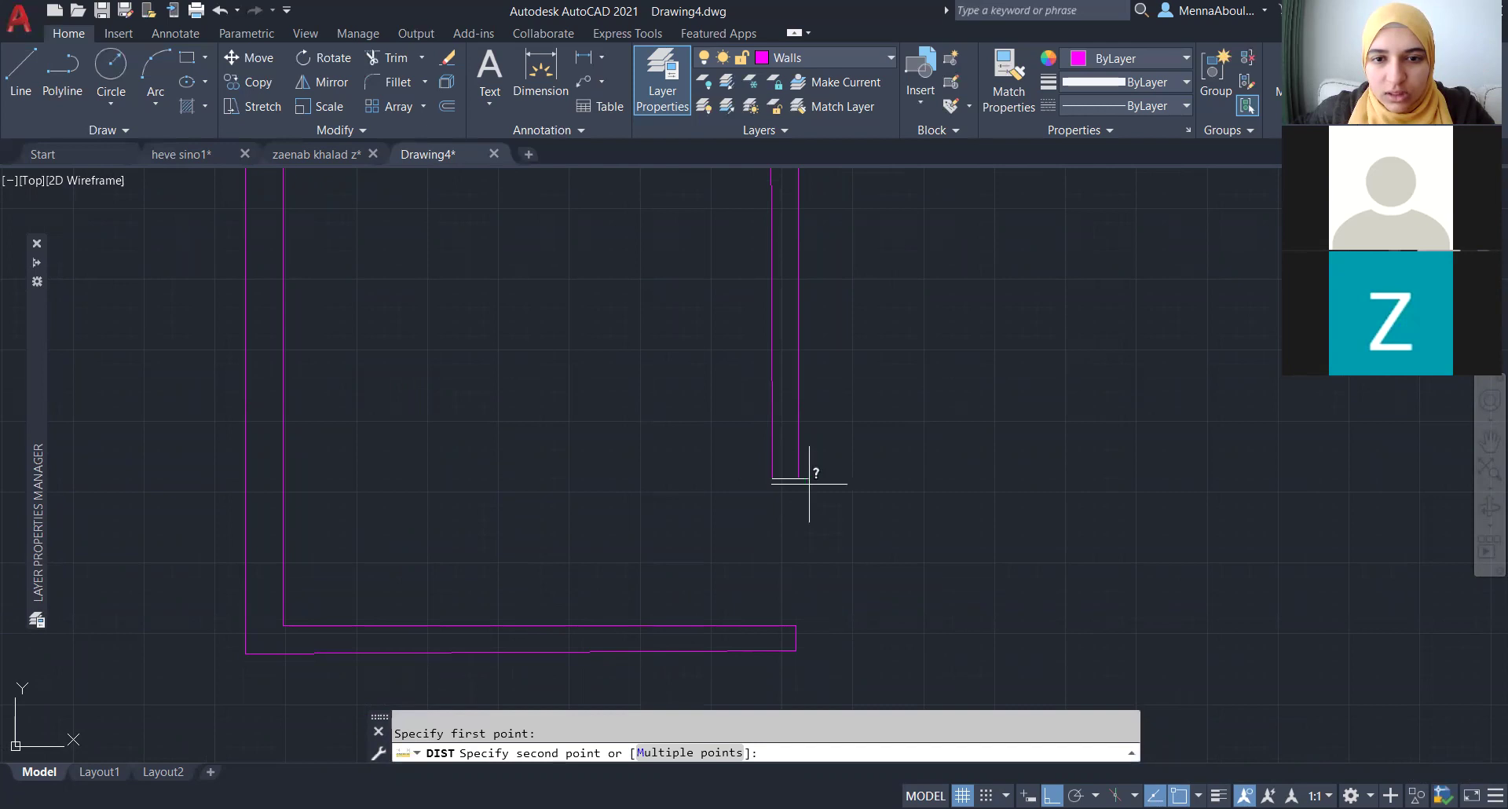
click(809, 484)
key(Escape)
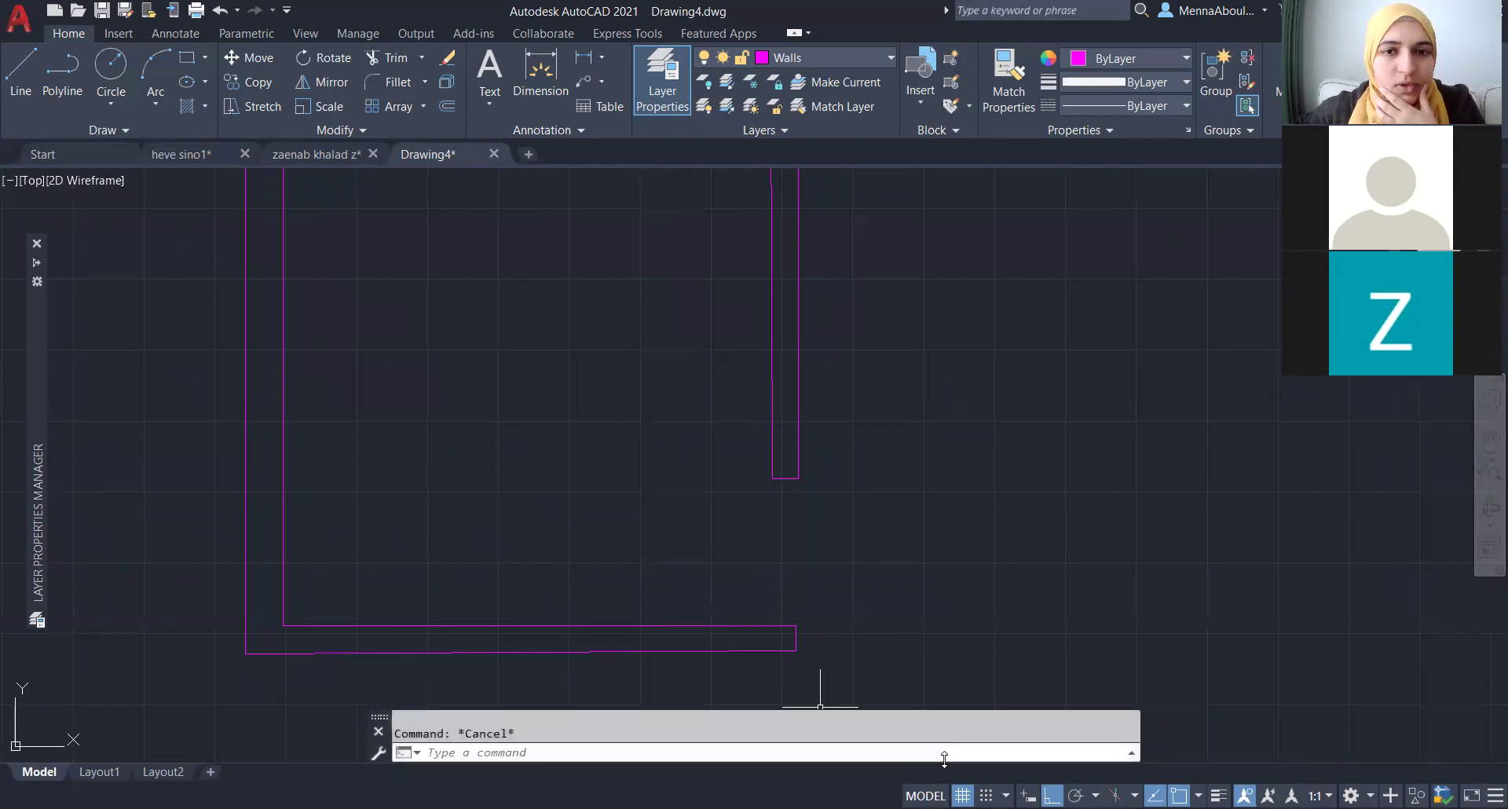
scroll(518, 504, down, 2)
scroll(734, 601, up, 2)
scroll(785, 621, down, 2)
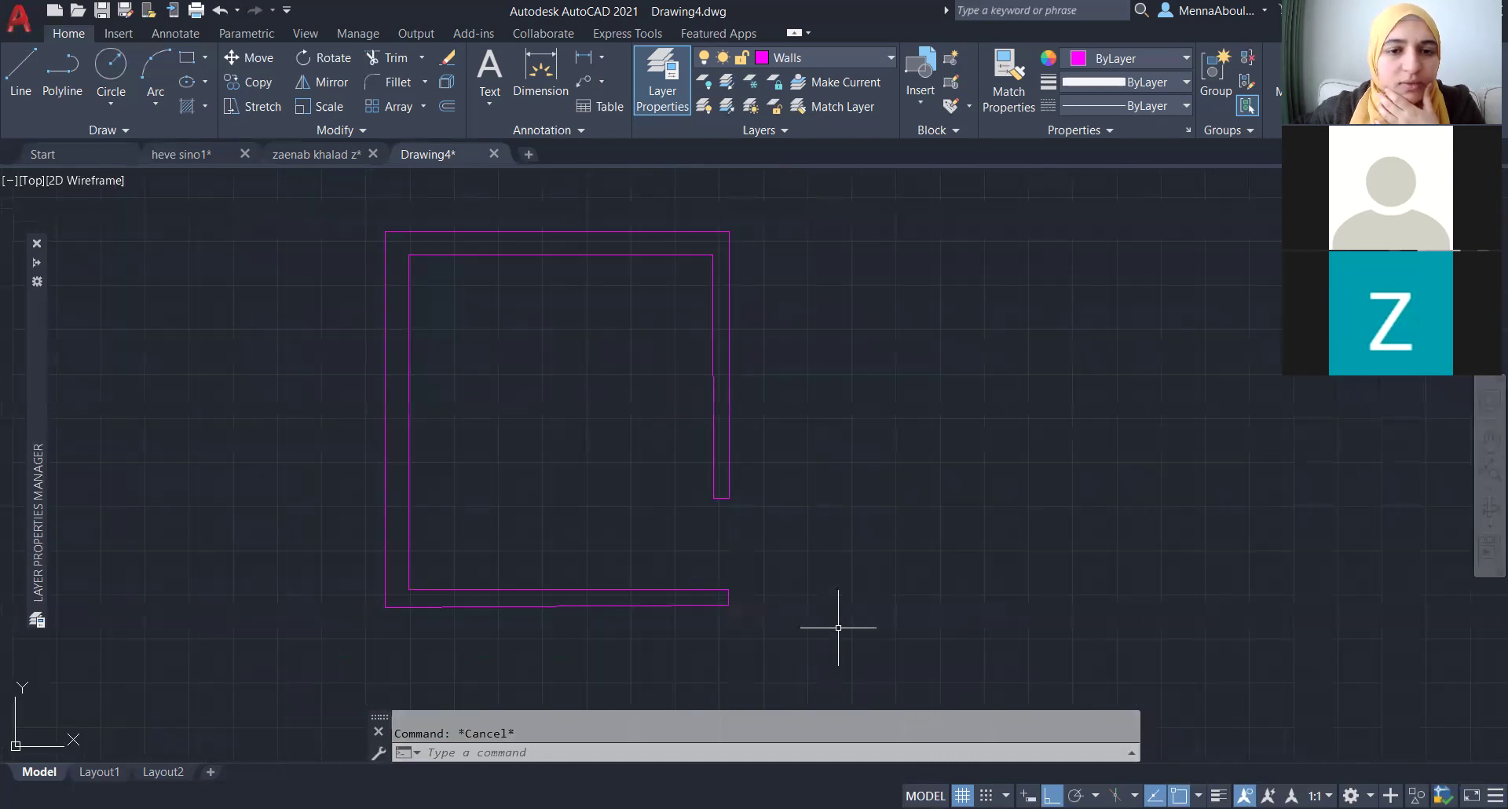
scroll(676, 624, up, 2)
- Draw a short trial line from the bedroom wall's corner
click(665, 620)
click(626, 595)
key(Escape)
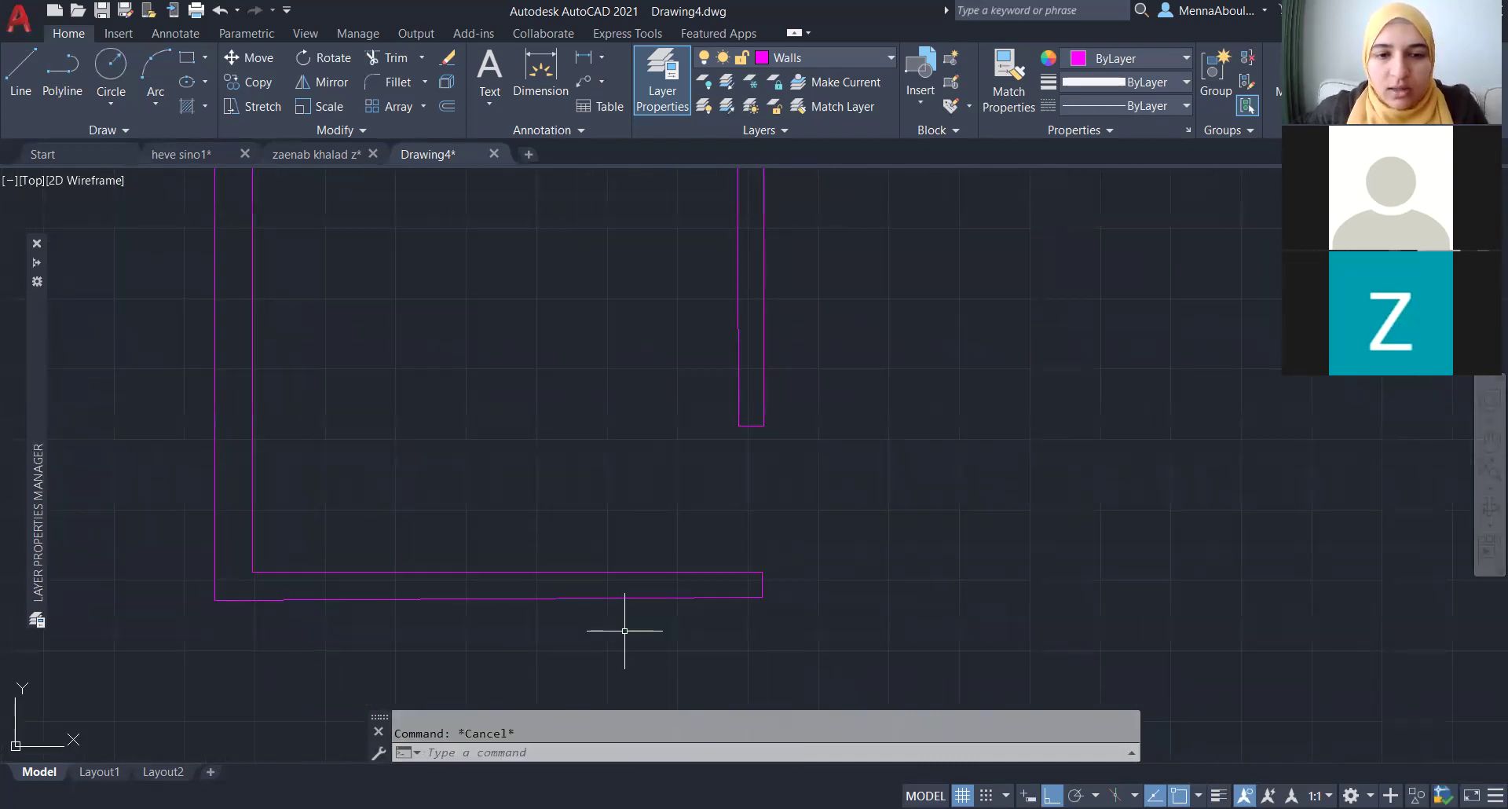
text(l)
key(Return)
click(754, 596)
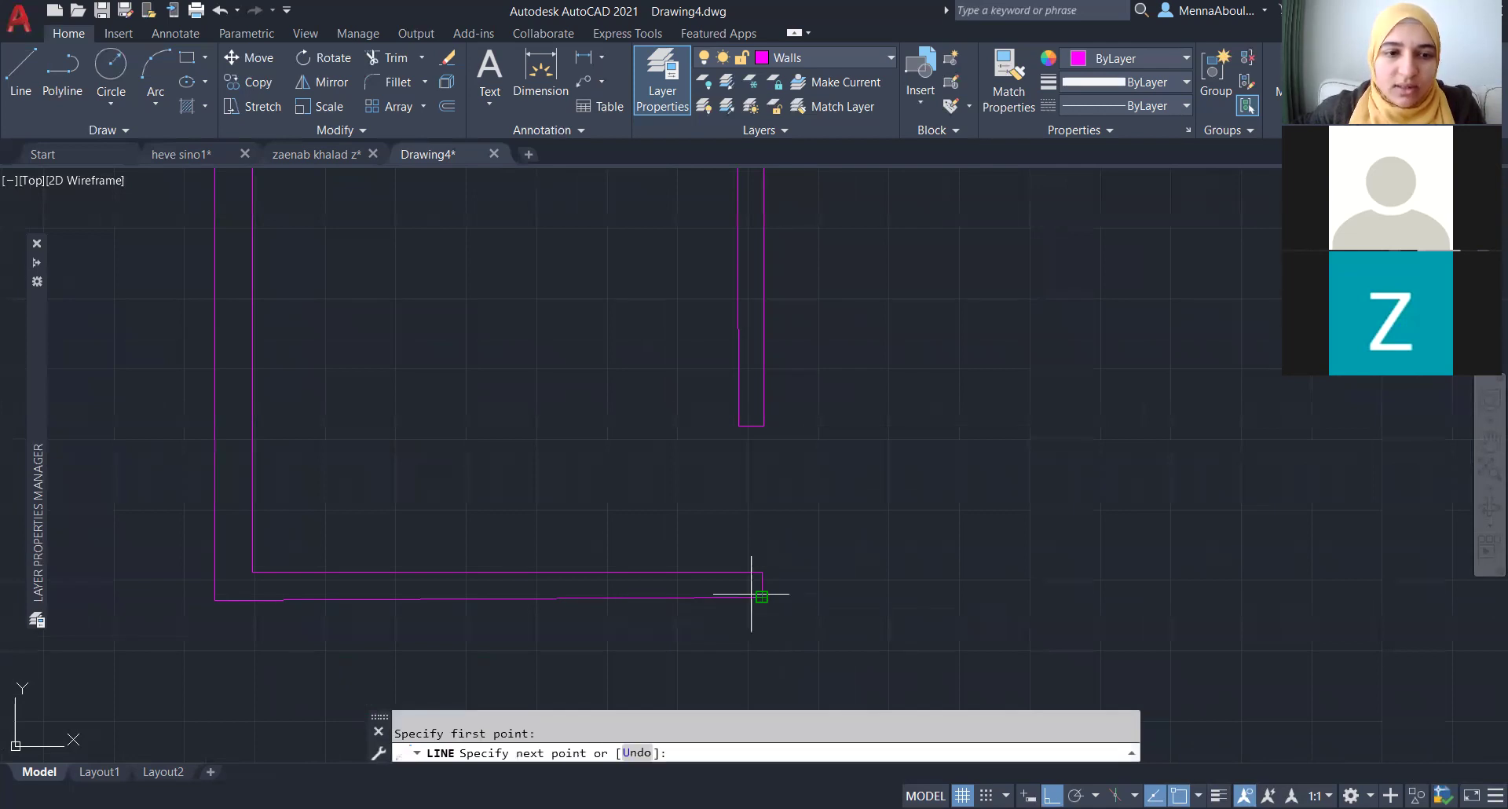
click(762, 572)
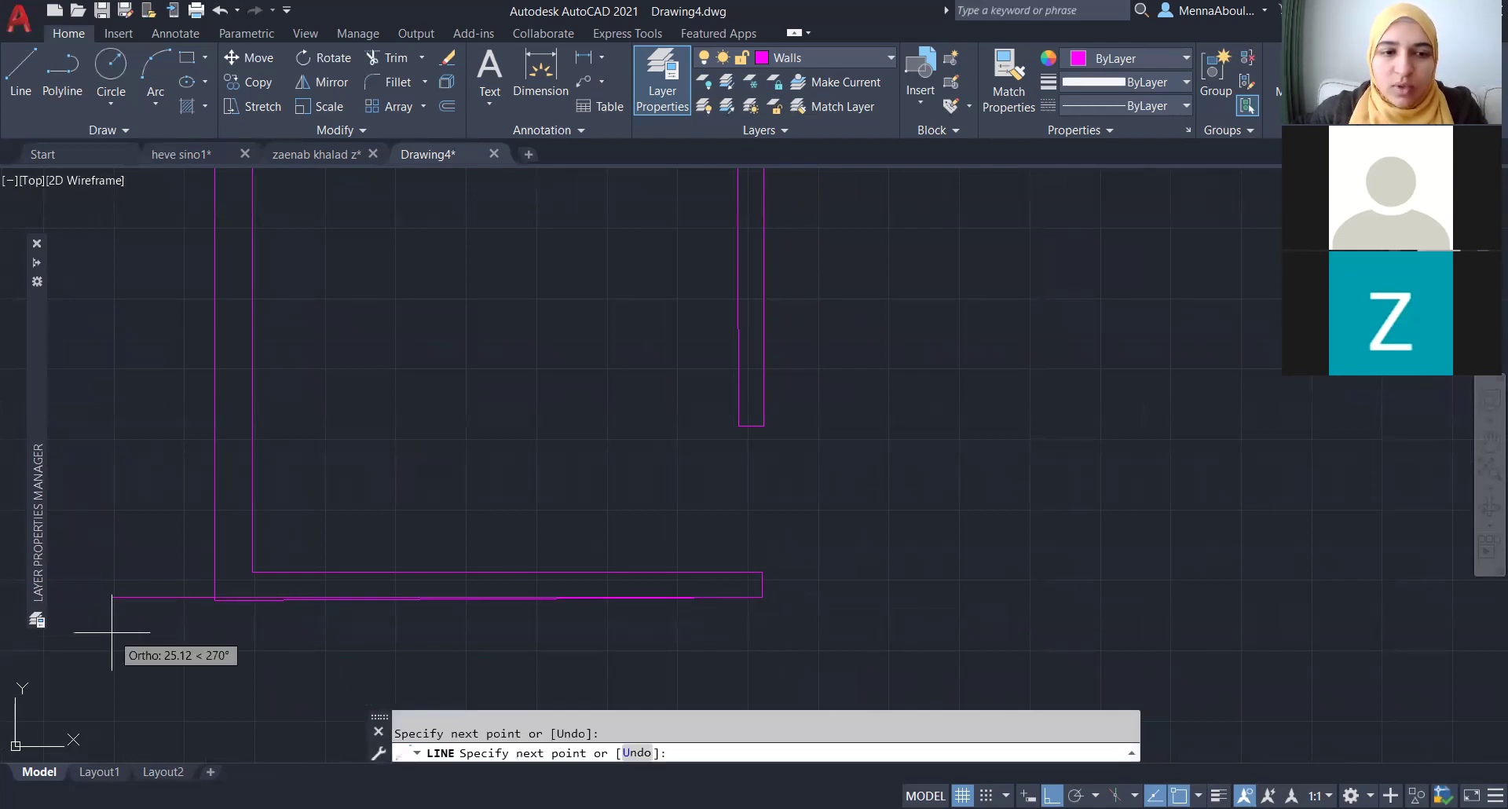
key(Escape)
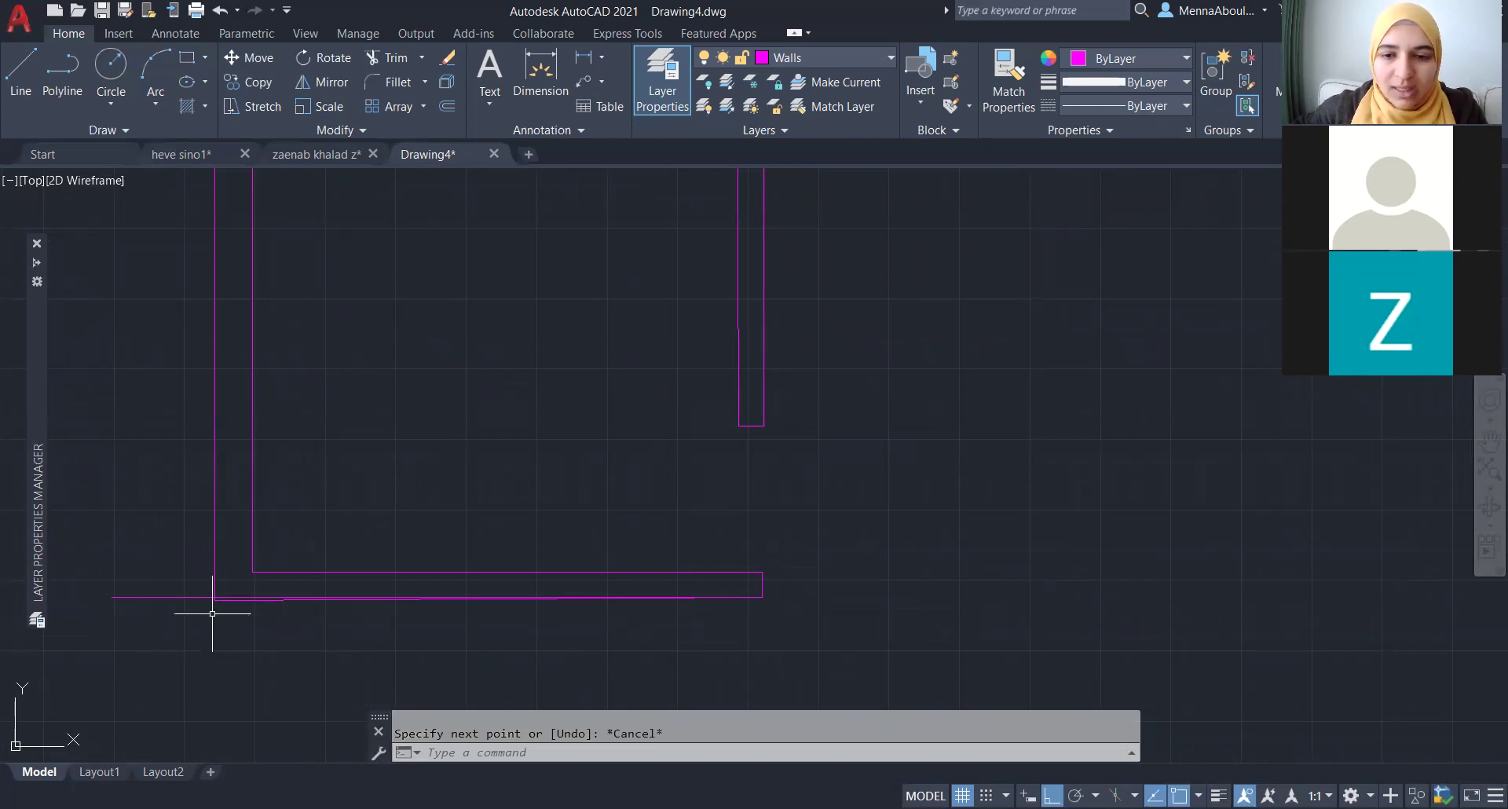
- Try grip-stretching the wall polyline's bottom-left corner vertex, then cancel the stretch
click(214, 579)
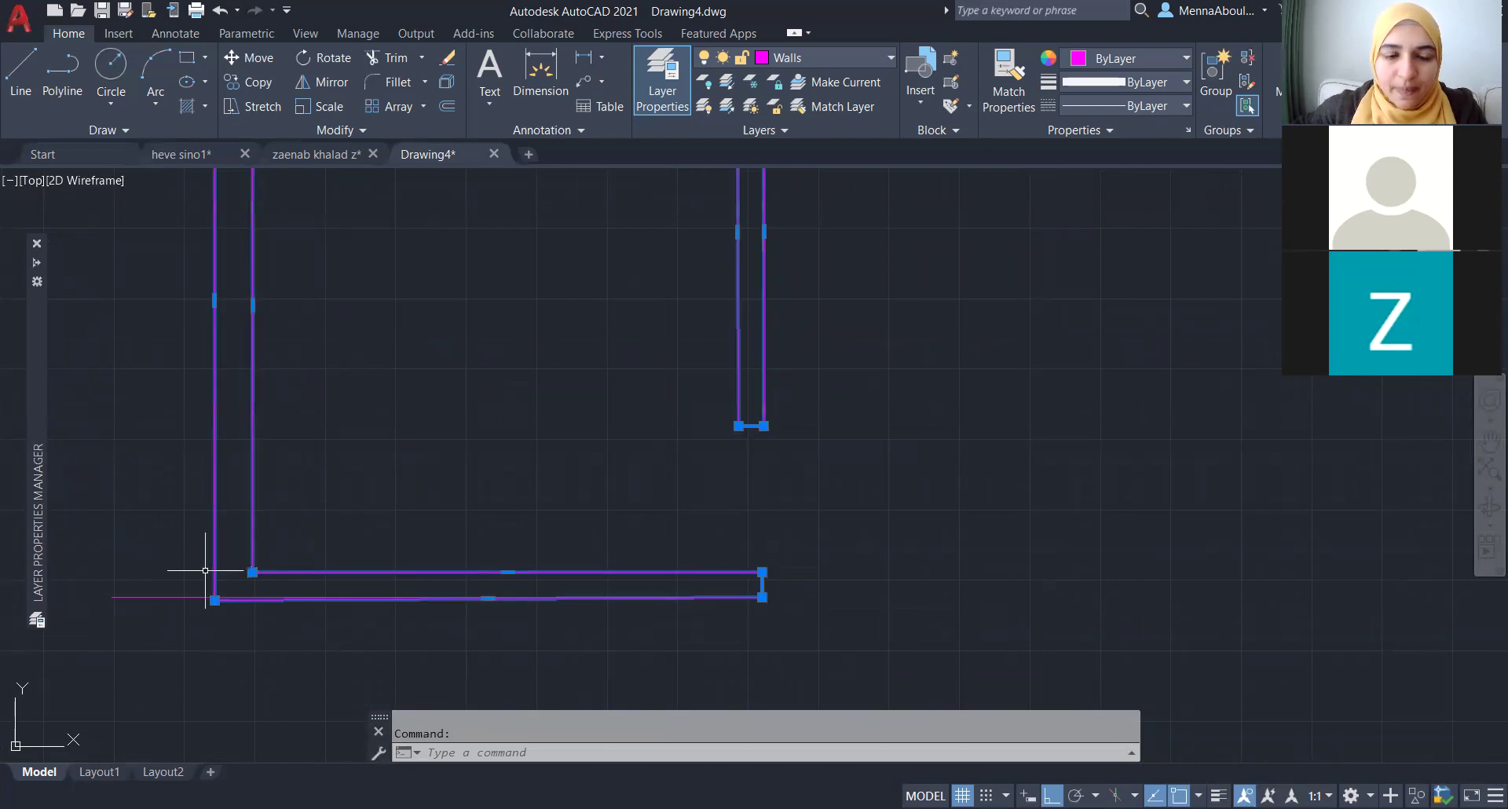
scroll(756, 671, down, 2)
scroll(414, 657, up, 3)
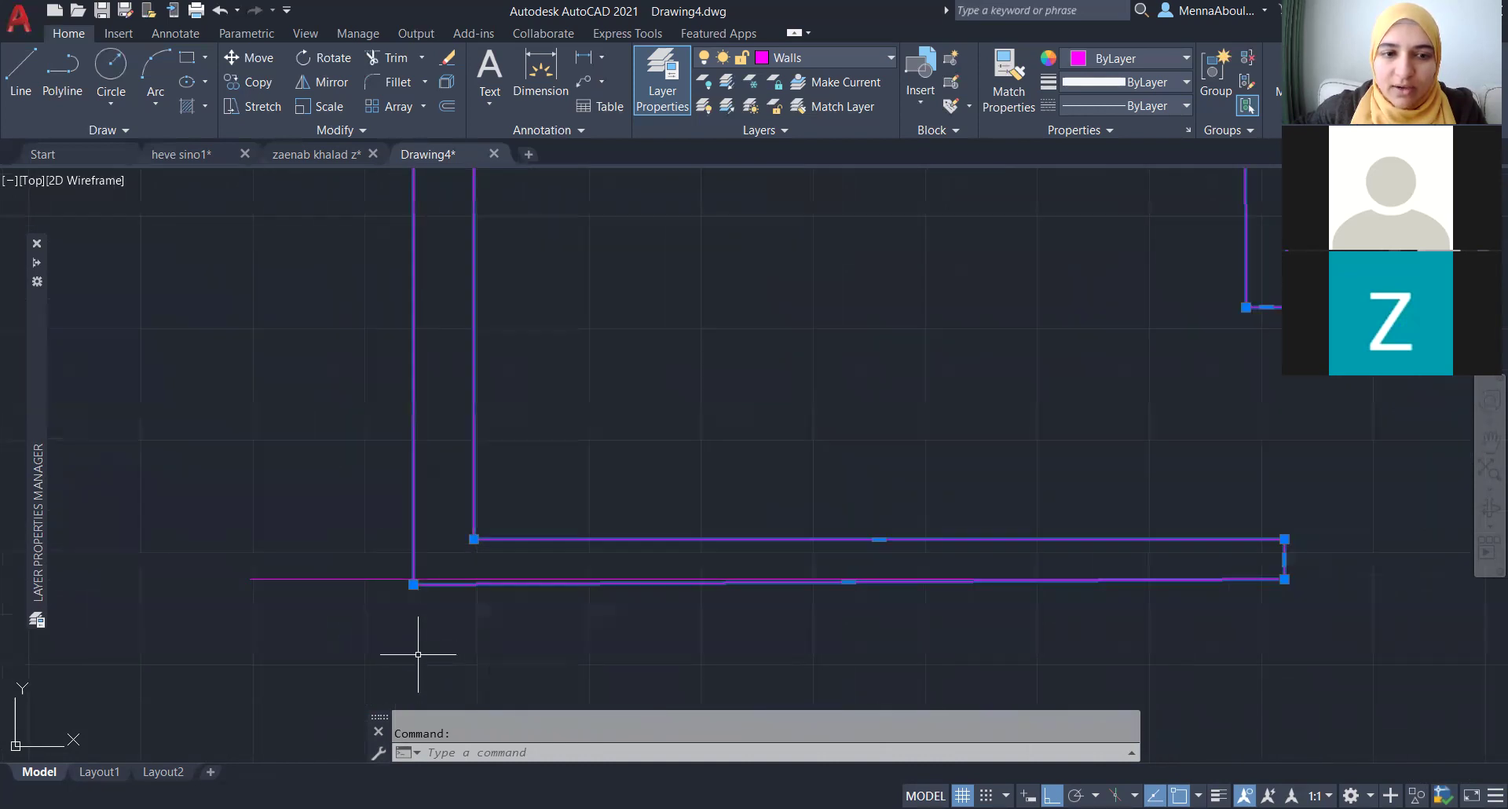
scroll(417, 593, up, 5)
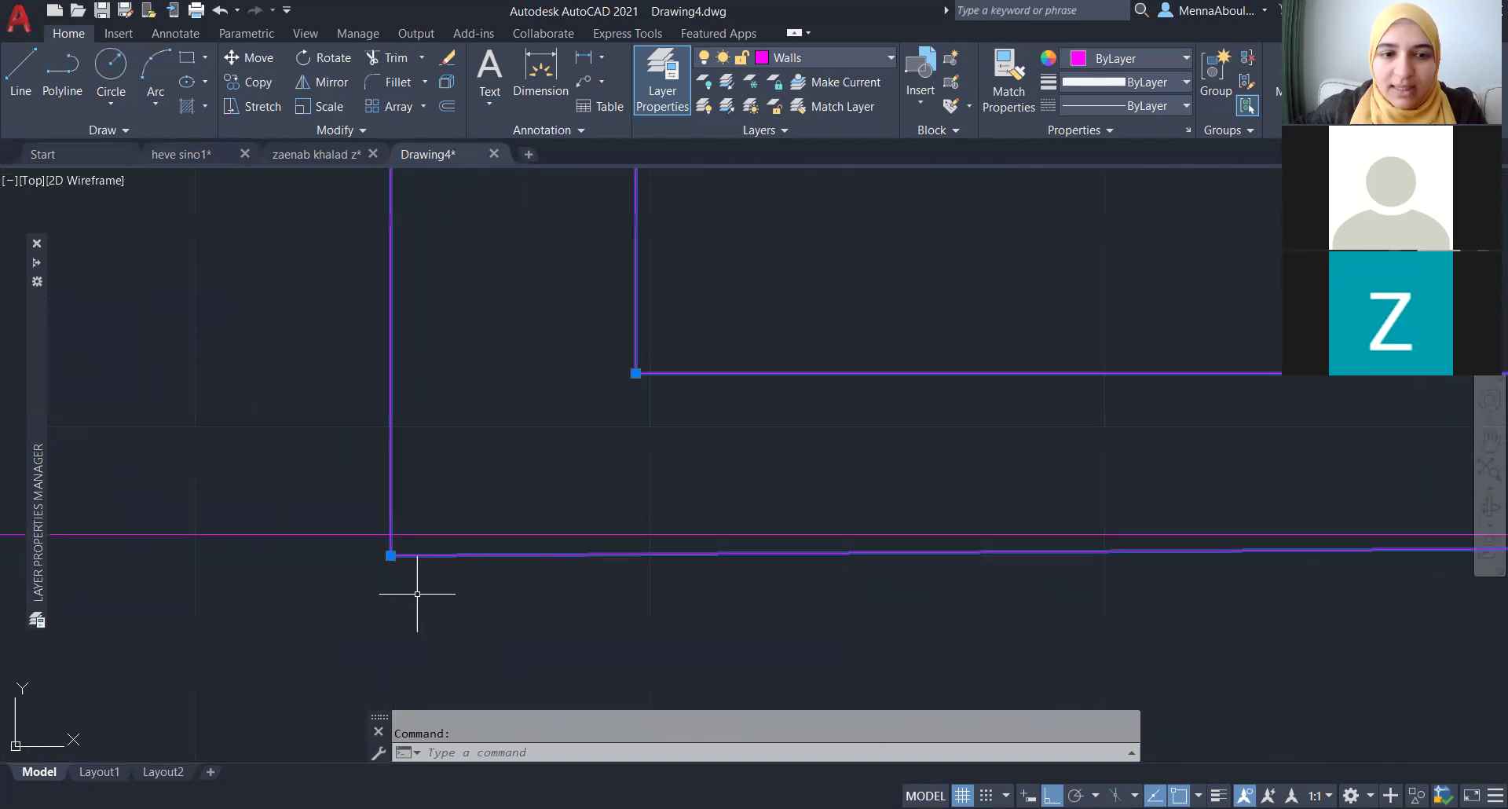
click(391, 556)
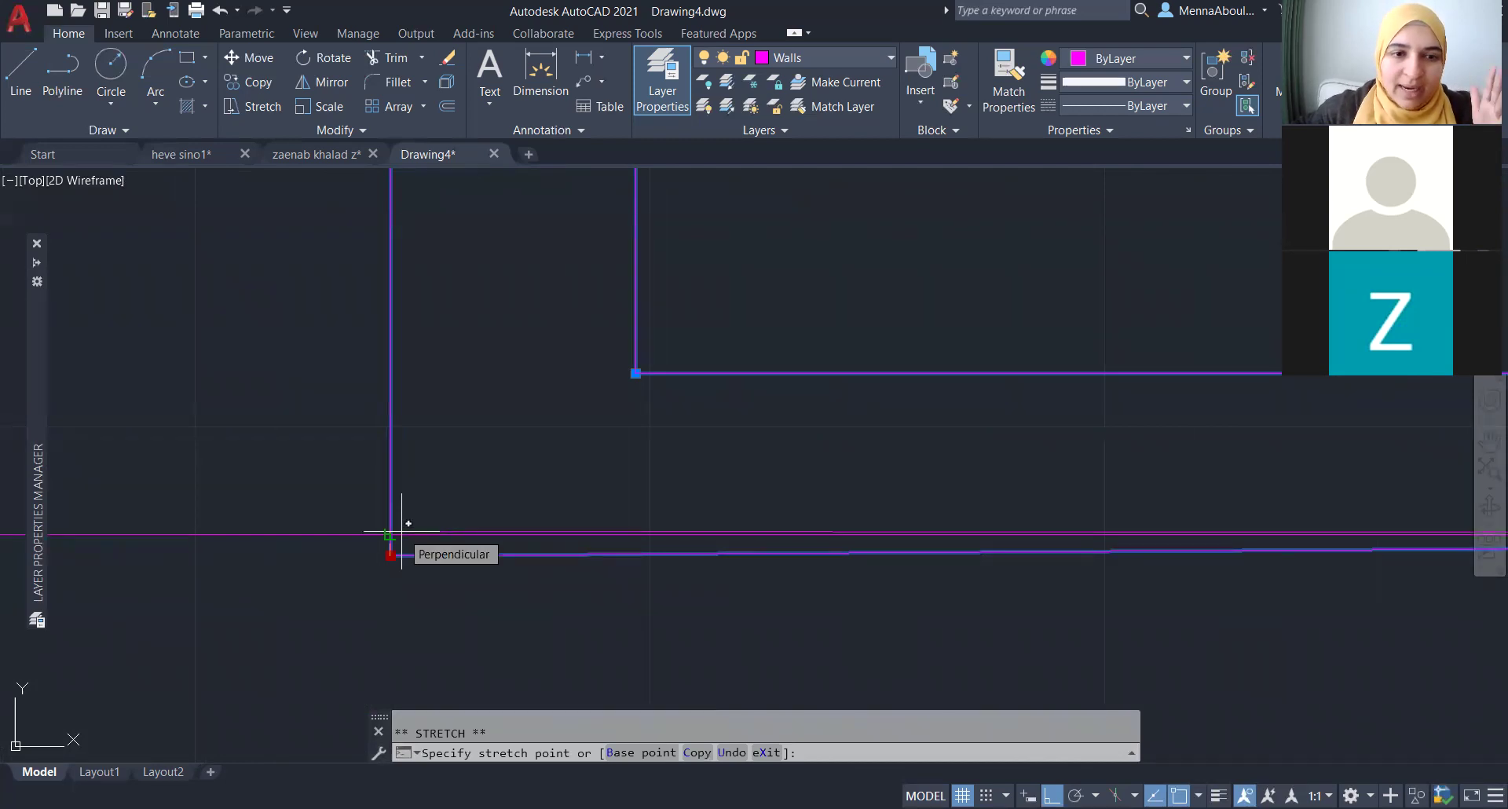
key(Escape)
- Erase the stray line below the bedroom wall outline
scroll(361, 578, down, 4)
scroll(370, 589, down, 2)
scroll(370, 633, down, 3)
scroll(360, 605, up, 3)
click(360, 605)
click(324, 557)
key(Delete)
scroll(372, 685, down, 4)
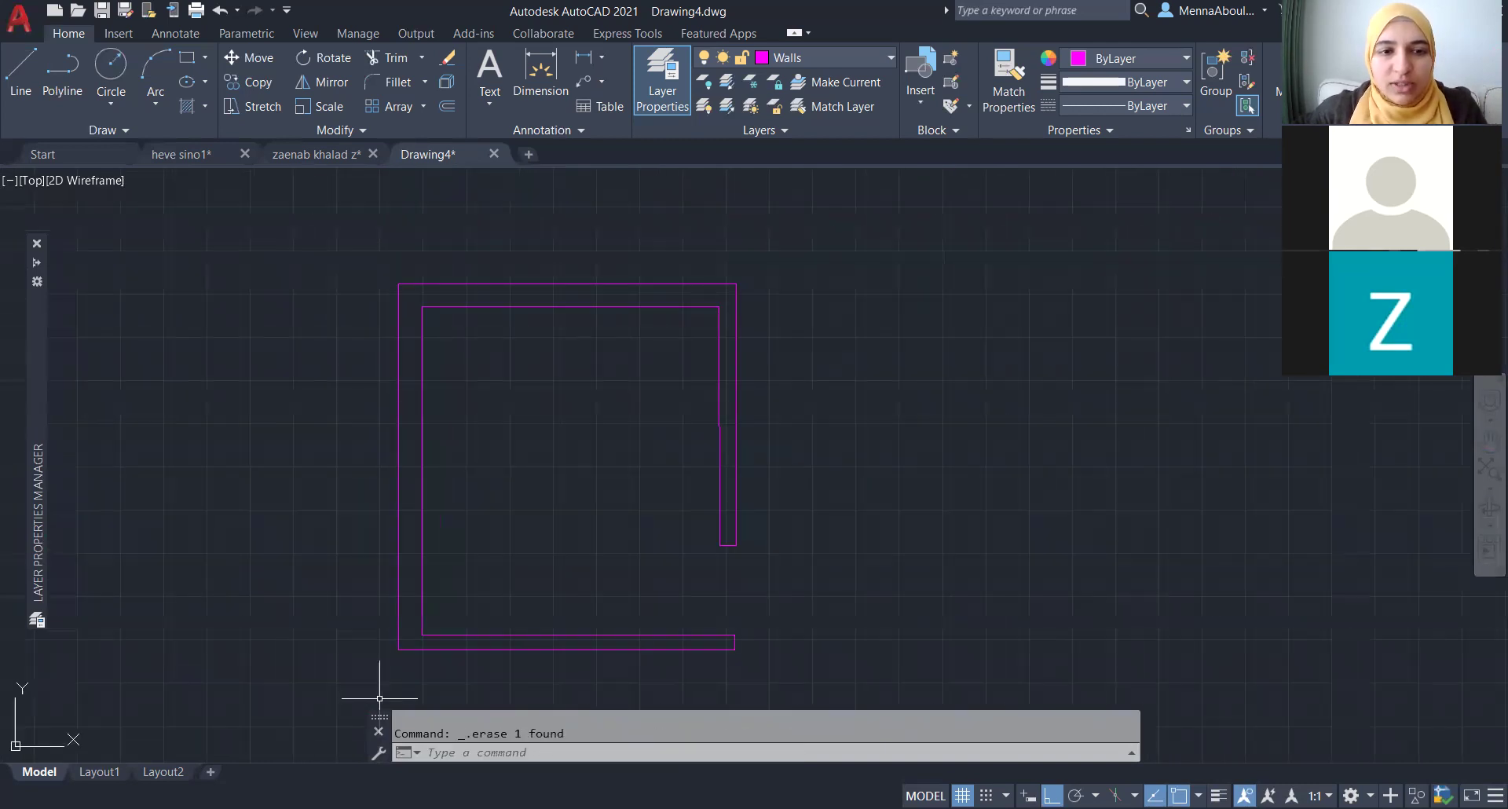
- Draw a vertical line up from the lower-left corner, then erase it
text(l)
key(Return)
click(400, 649)
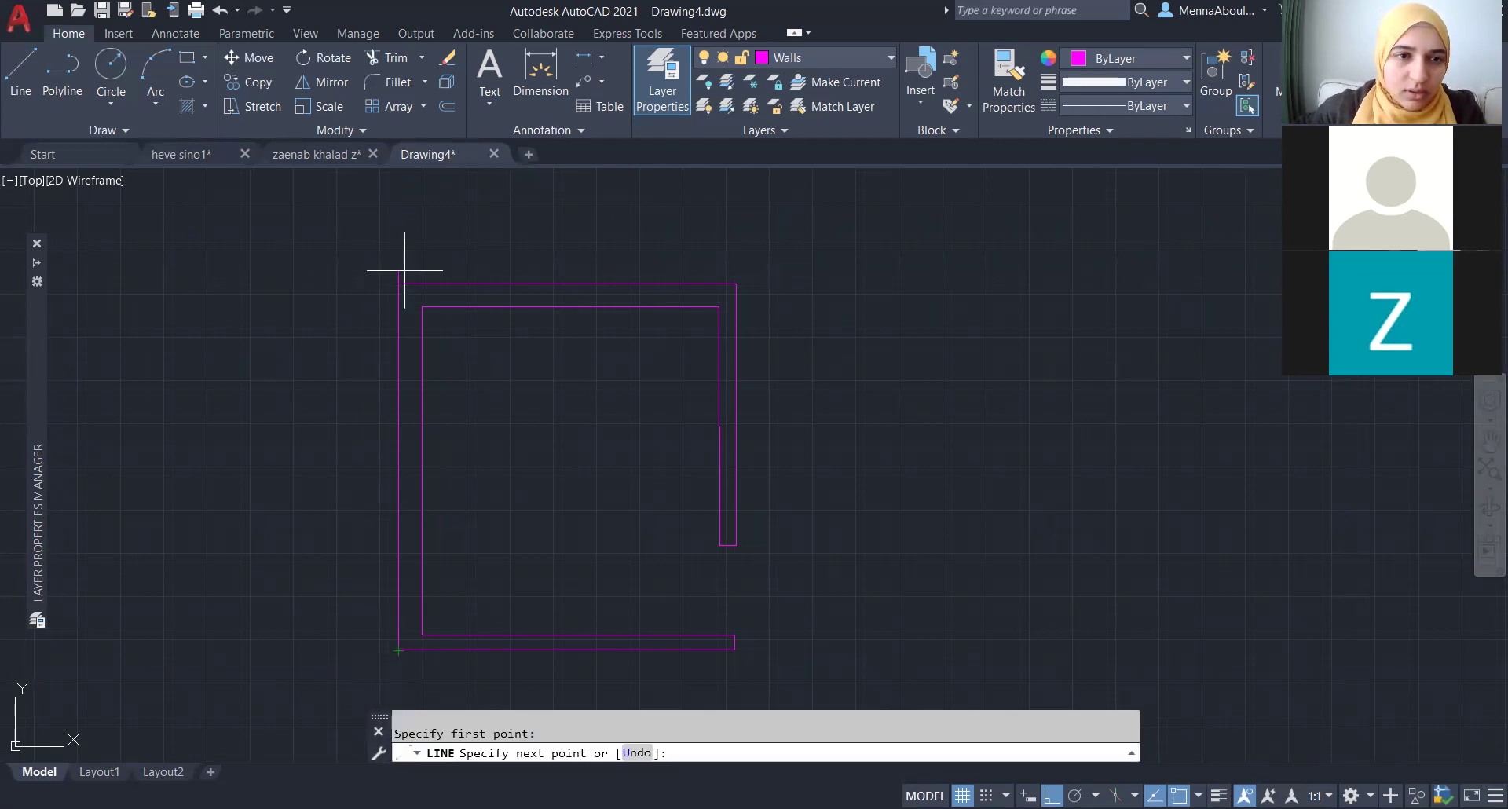
scroll(405, 270, up, 3)
click(410, 314)
scroll(416, 313, up, 2)
key(Return)
click(427, 311)
click(357, 304)
key(Delete)
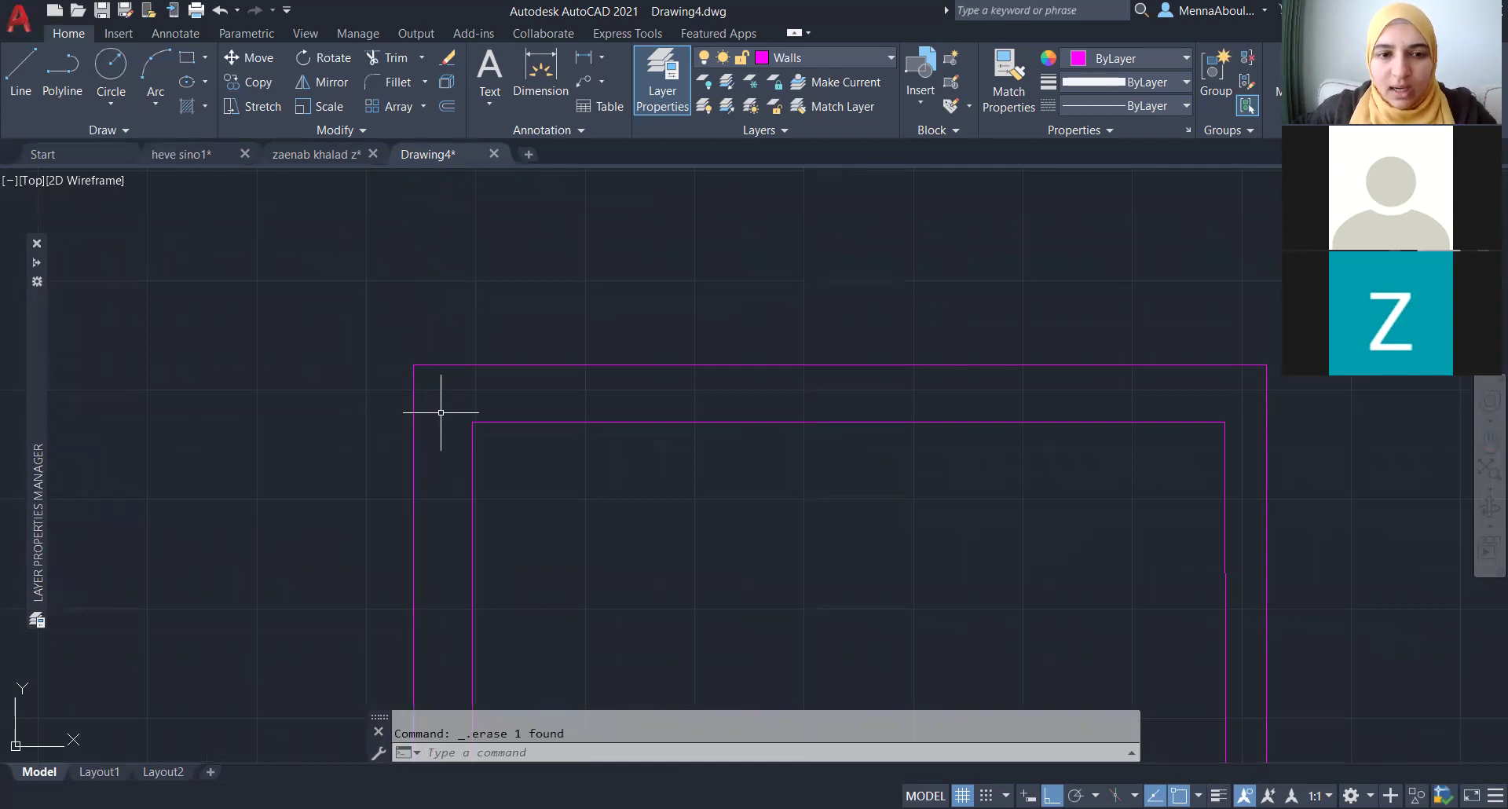
- Abandon a line from the inner corner and erase the stray vertical line
text(l)
key(Return)
click(472, 413)
scroll(473, 410, up, 3)
key(Escape)
scroll(448, 545, down, 5)
click(505, 611)
click(427, 616)
key(Delete)
- Select all the wall lines to check them, then clear the selection
scroll(580, 598, down, 4)
scroll(656, 336, up, 4)
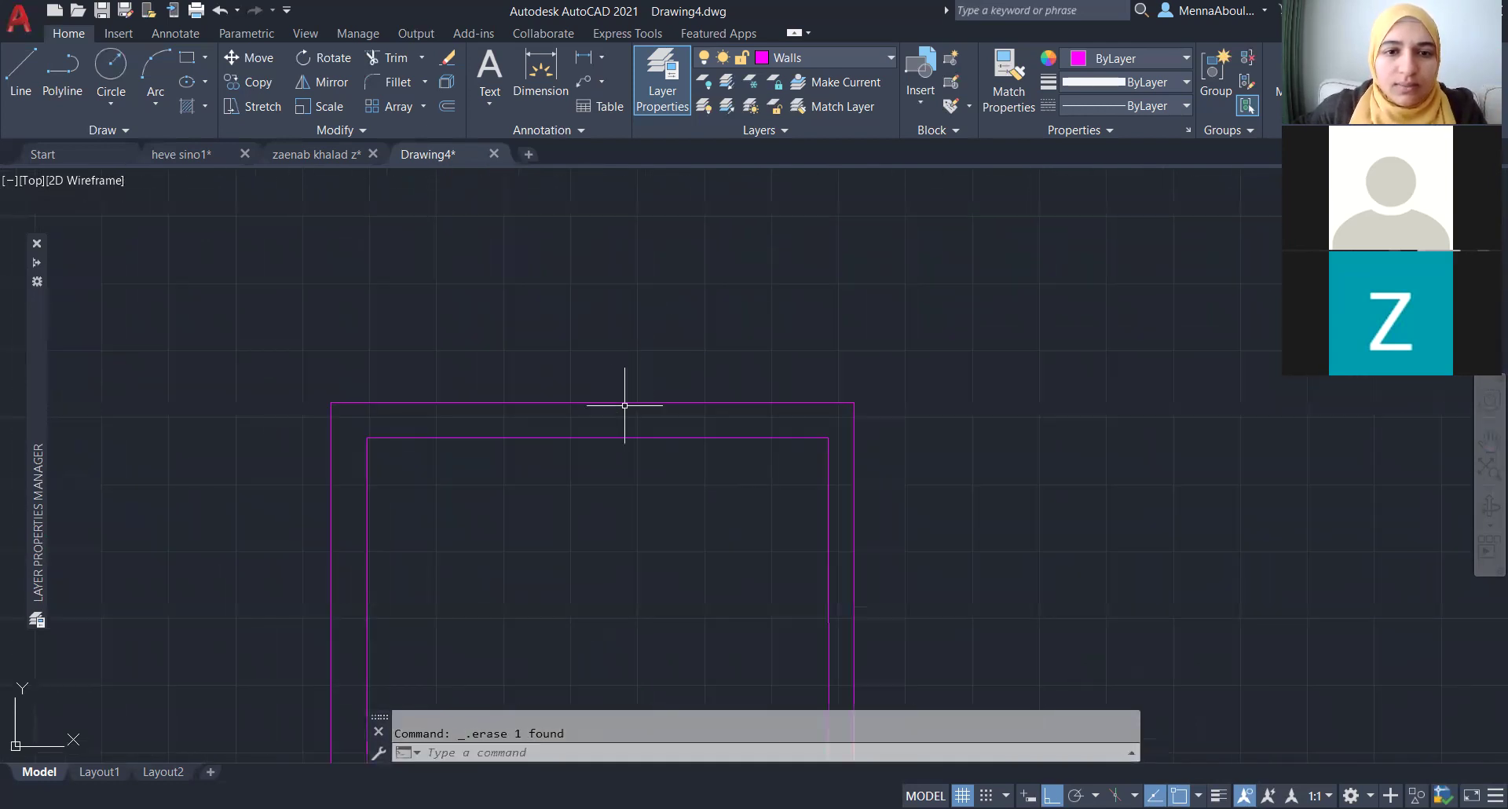
scroll(549, 340, down, 2)
scroll(713, 539, up, 2)
key(ctrl+a)
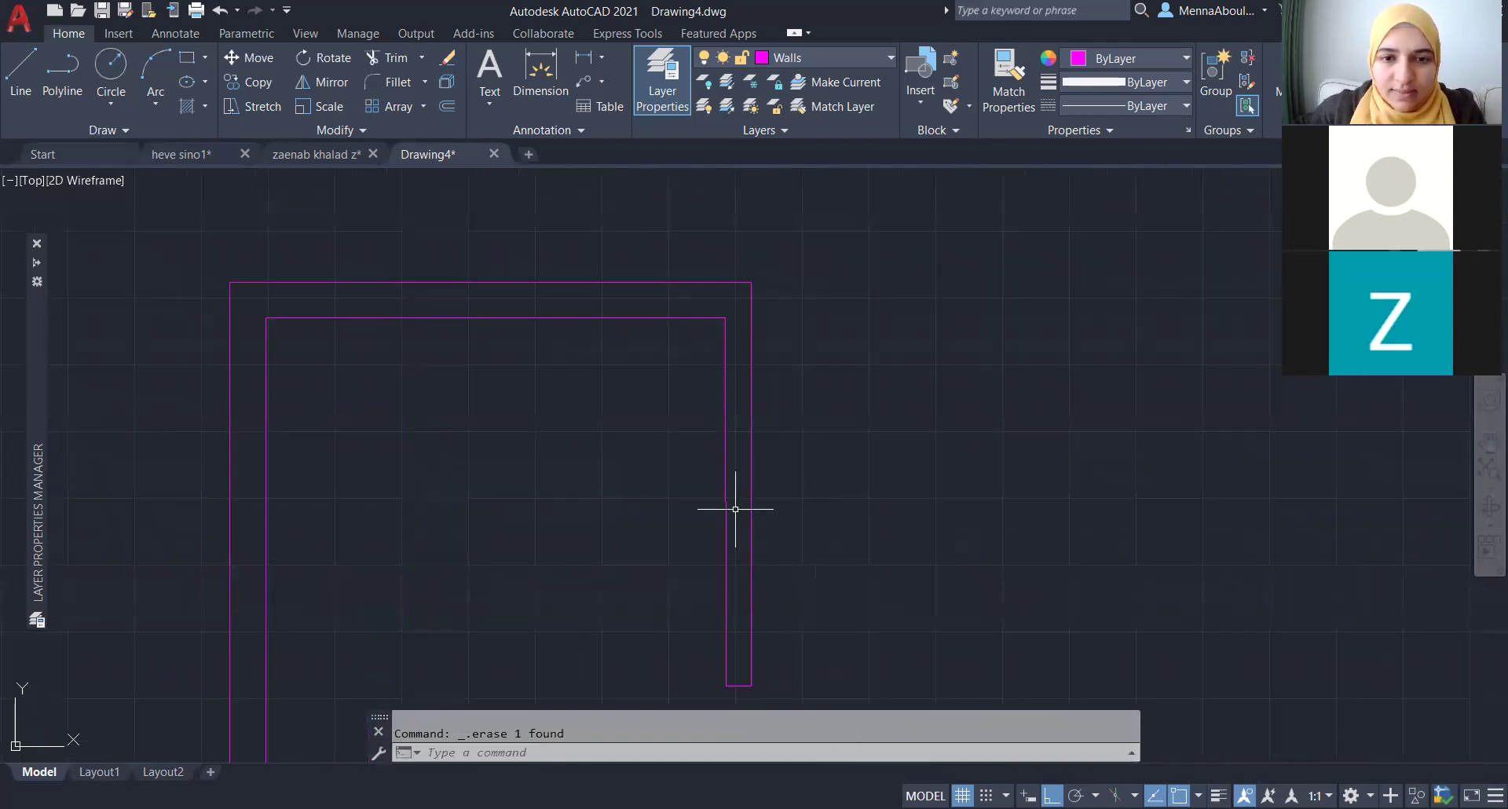
click(699, 512)
key(Escape)
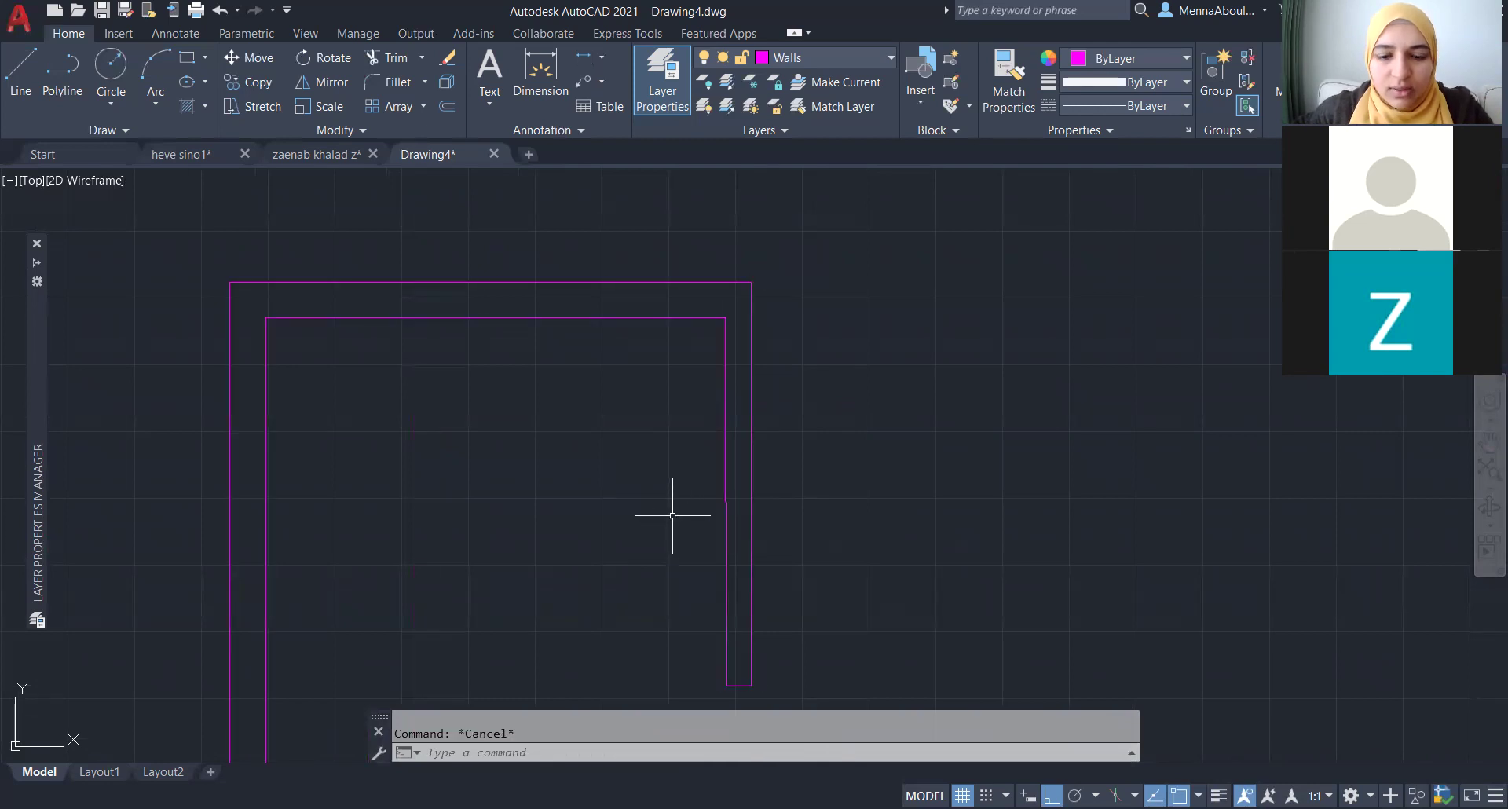
- Draw a line down the inner right wall from the top-right corner
key(l)
key(Return)
click(726, 318)
scroll(726, 318, down, 2)
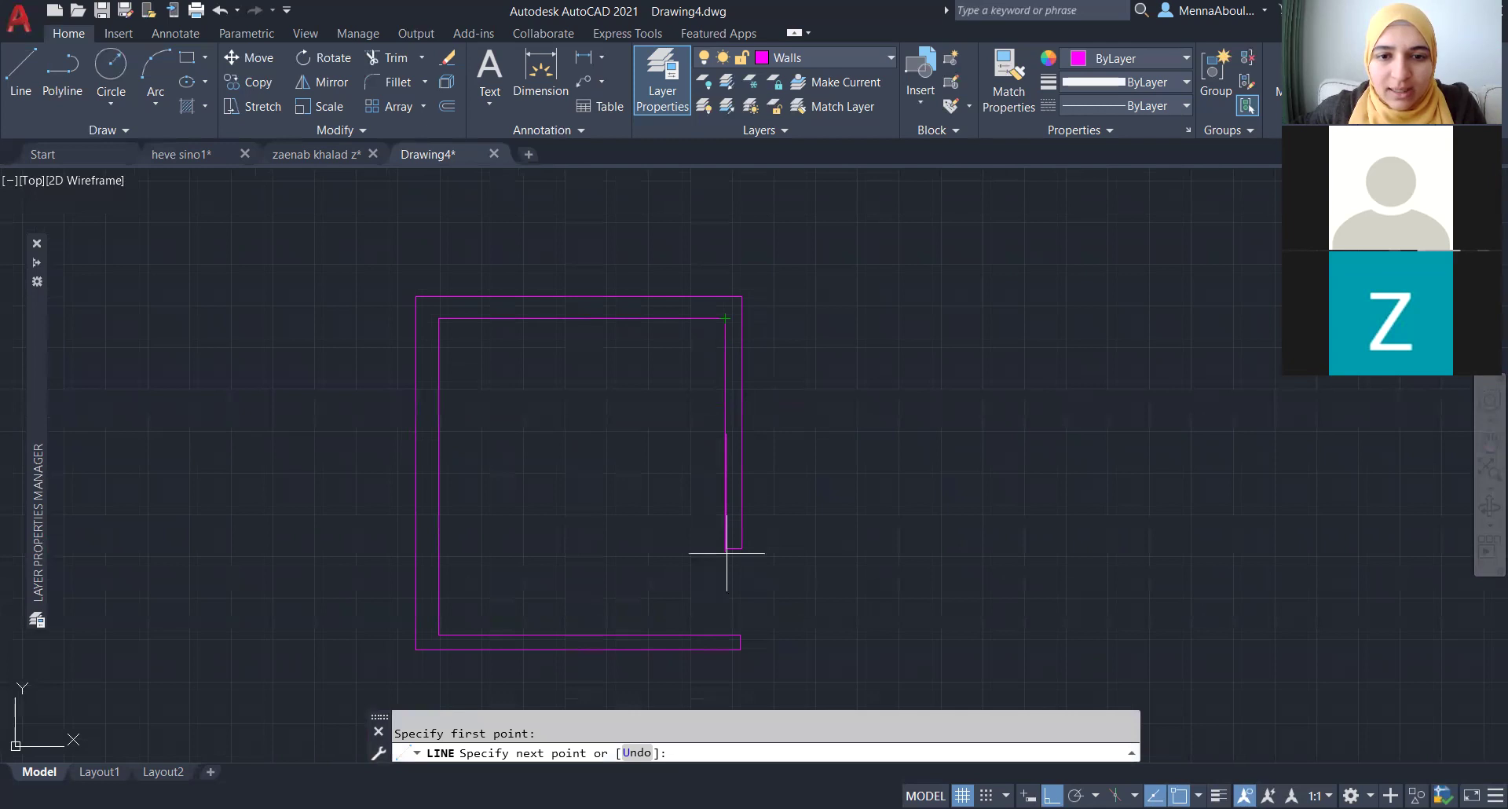
click(727, 590)
key(Return)
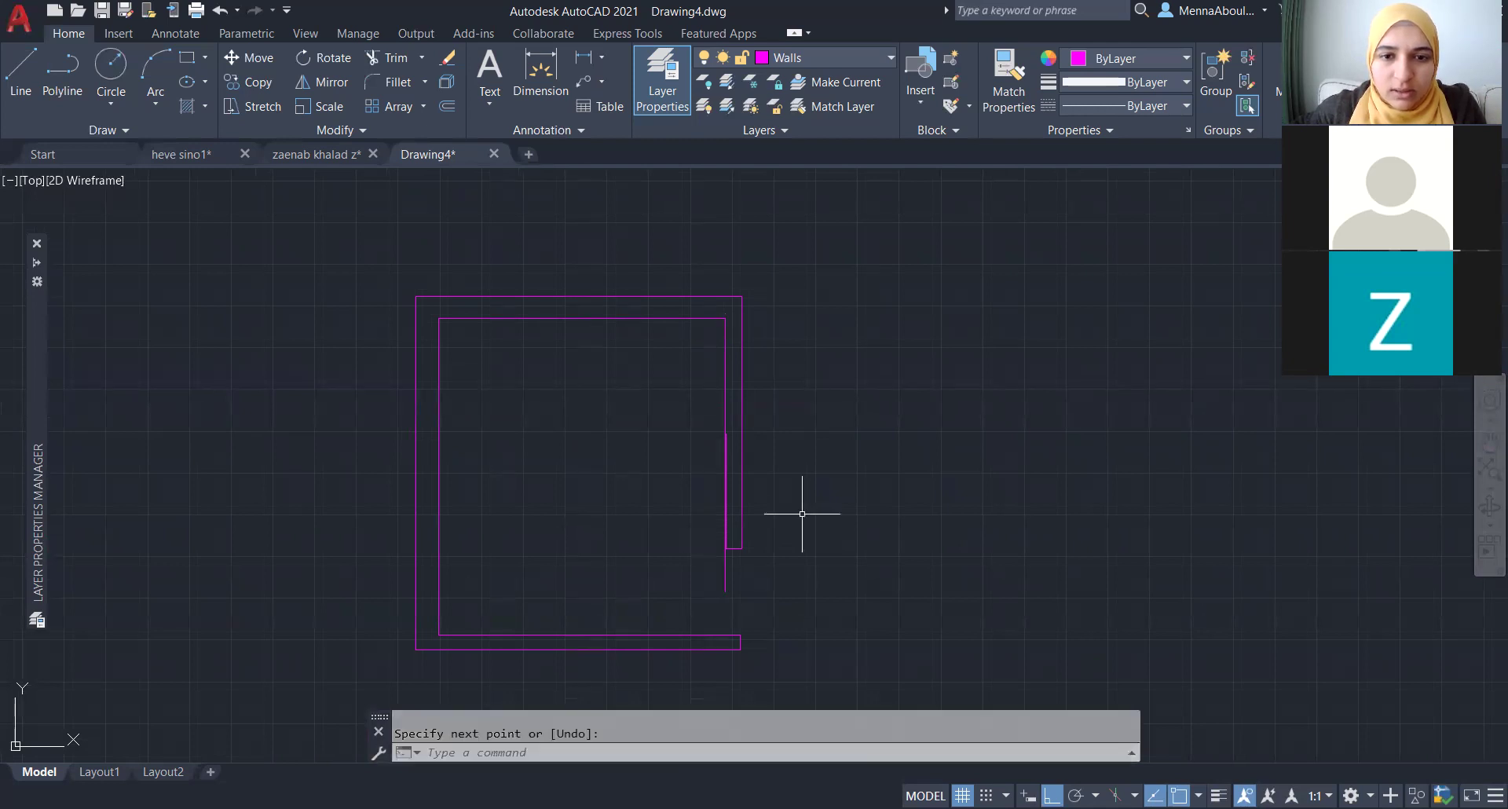
- Select the wall polyline and the inner right wall line to inspect them, then deselect
scroll(802, 513, up, 3)
scroll(617, 668, up, 1)
scroll(622, 668, up, 1)
click(635, 603)
click(606, 597)
scroll(680, 612, down, 2)
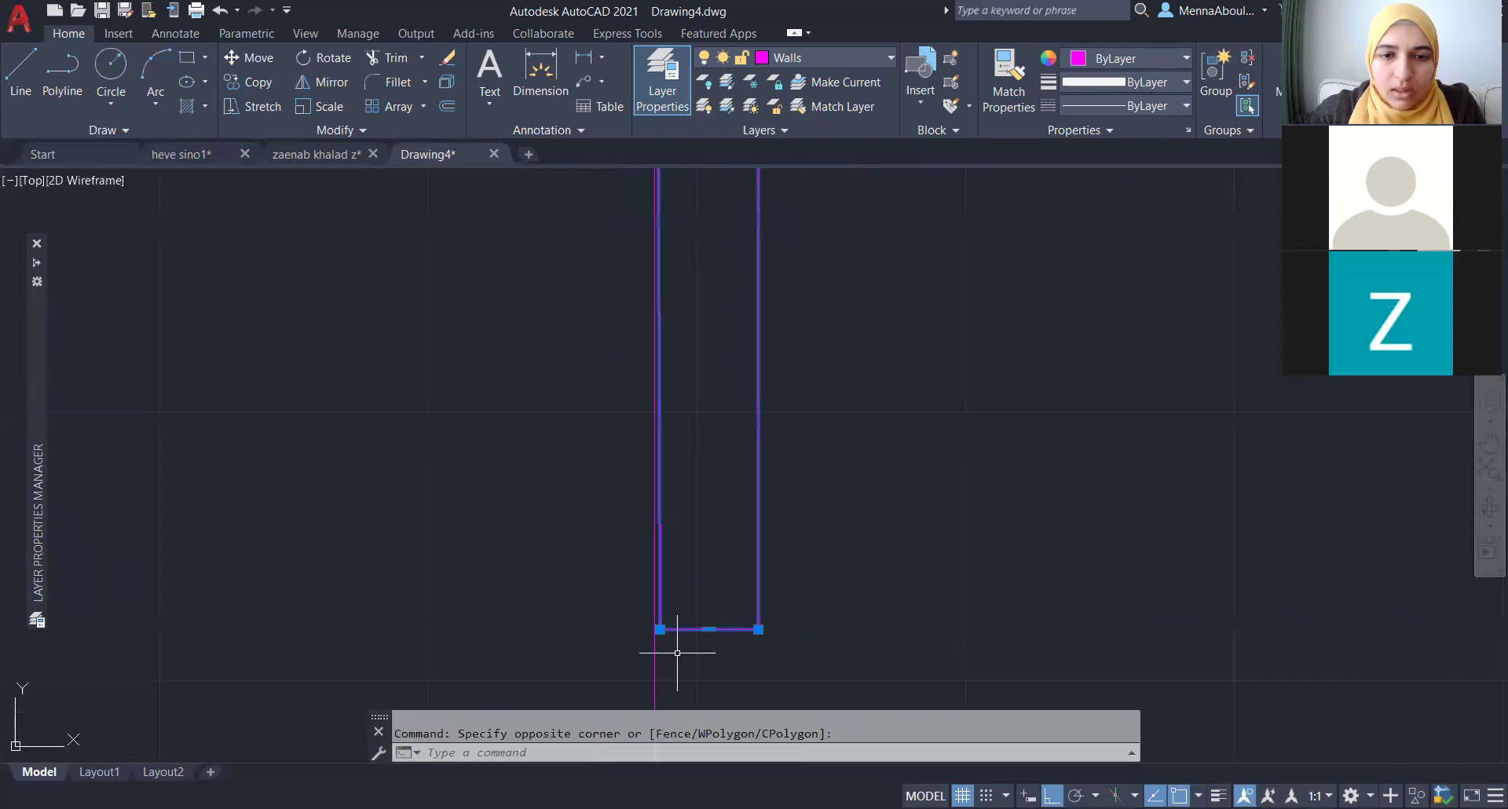
scroll(664, 623, down, 3)
key(Escape)
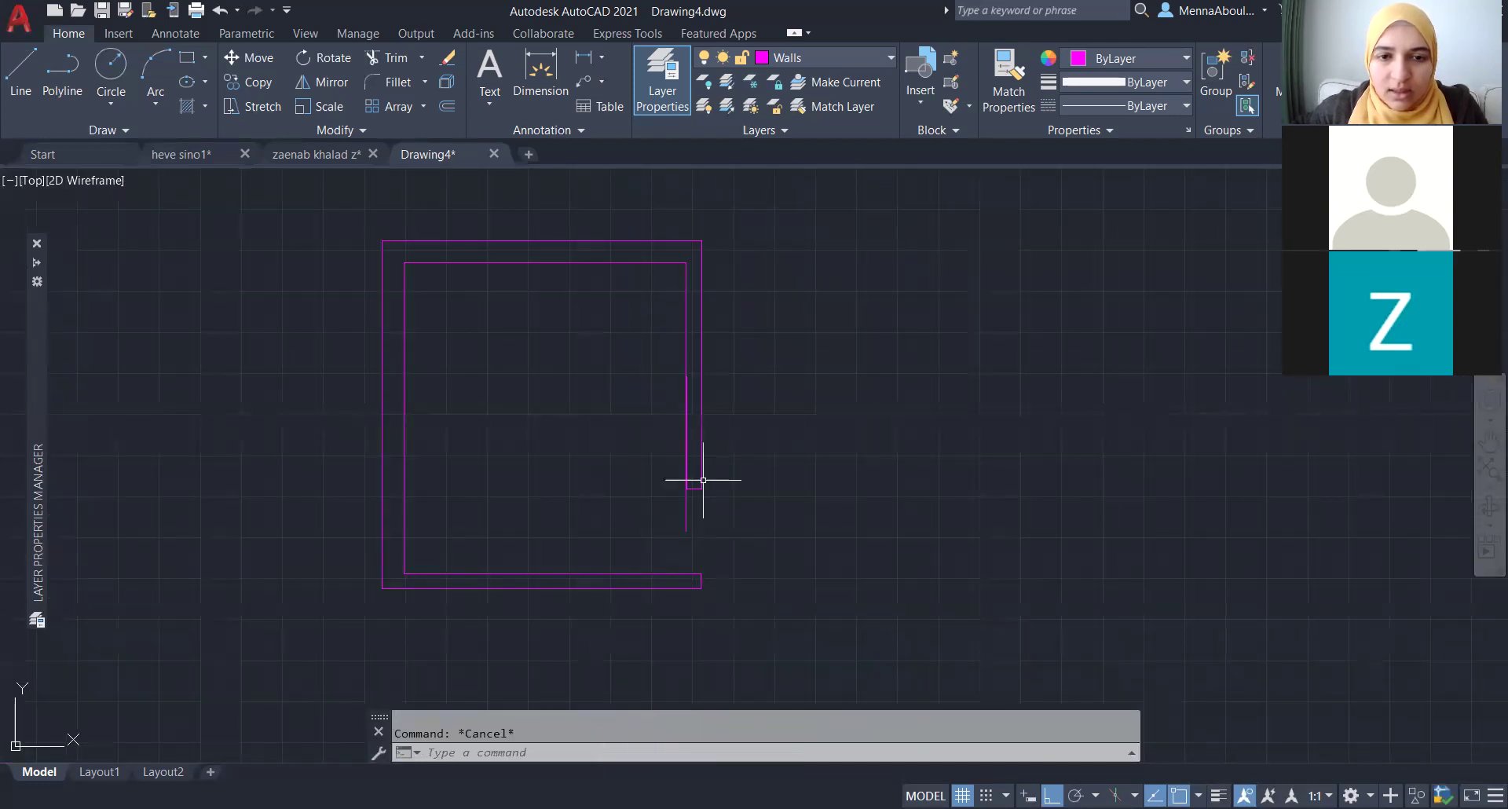
click(704, 544)
click(641, 528)
key(Escape)
- Try stretching the wall polyline's right end vertex, then cancel
scroll(687, 515, up, 3)
scroll(727, 425, up, 2)
click(694, 355)
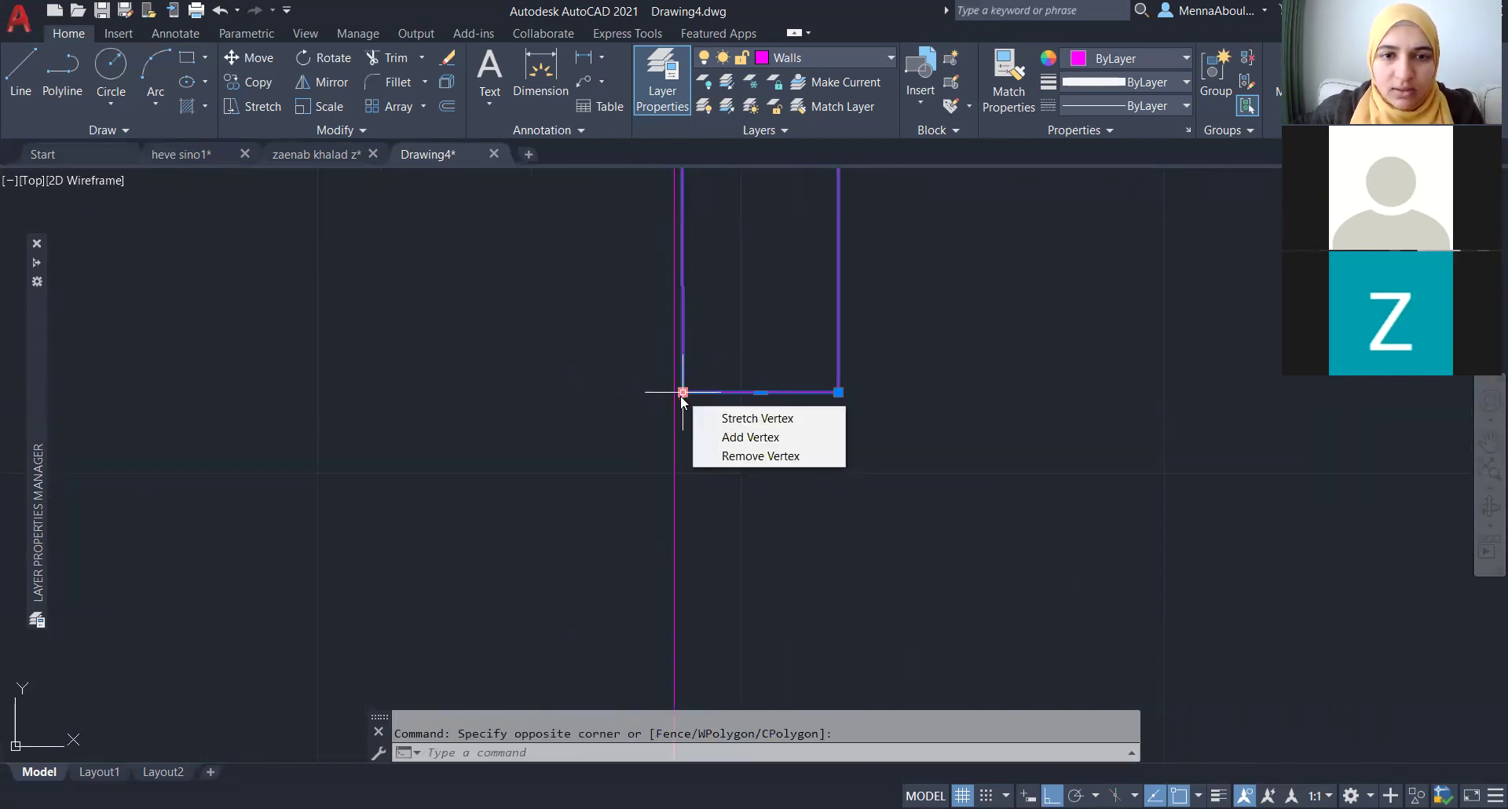
click(683, 392)
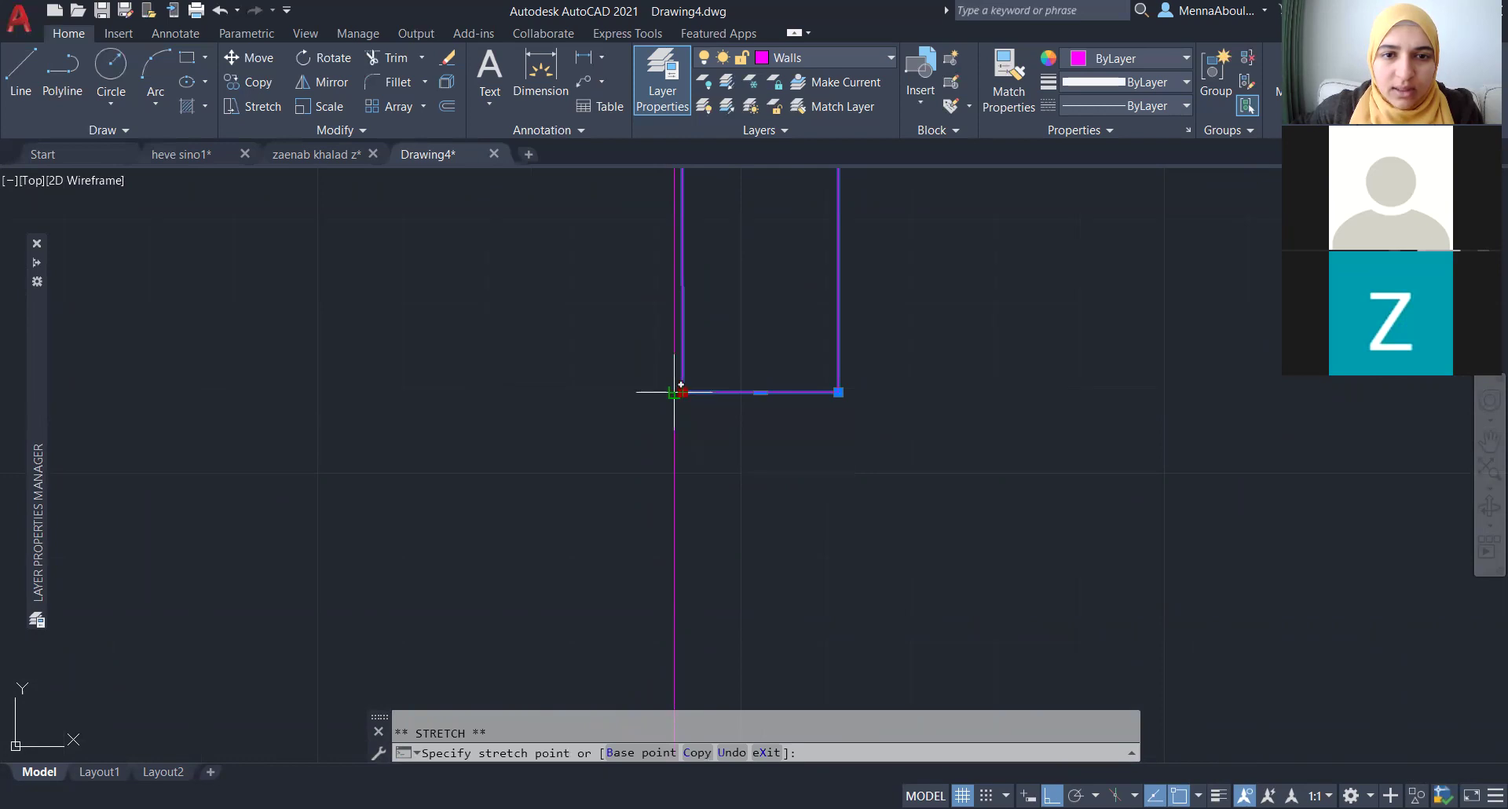
scroll(674, 391, up, 4)
key(Escape)
- Erase the extra right wall line and save Drawing4
scroll(660, 401, down, 5)
scroll(666, 451, down, 5)
drag(684, 498, 559, 450)
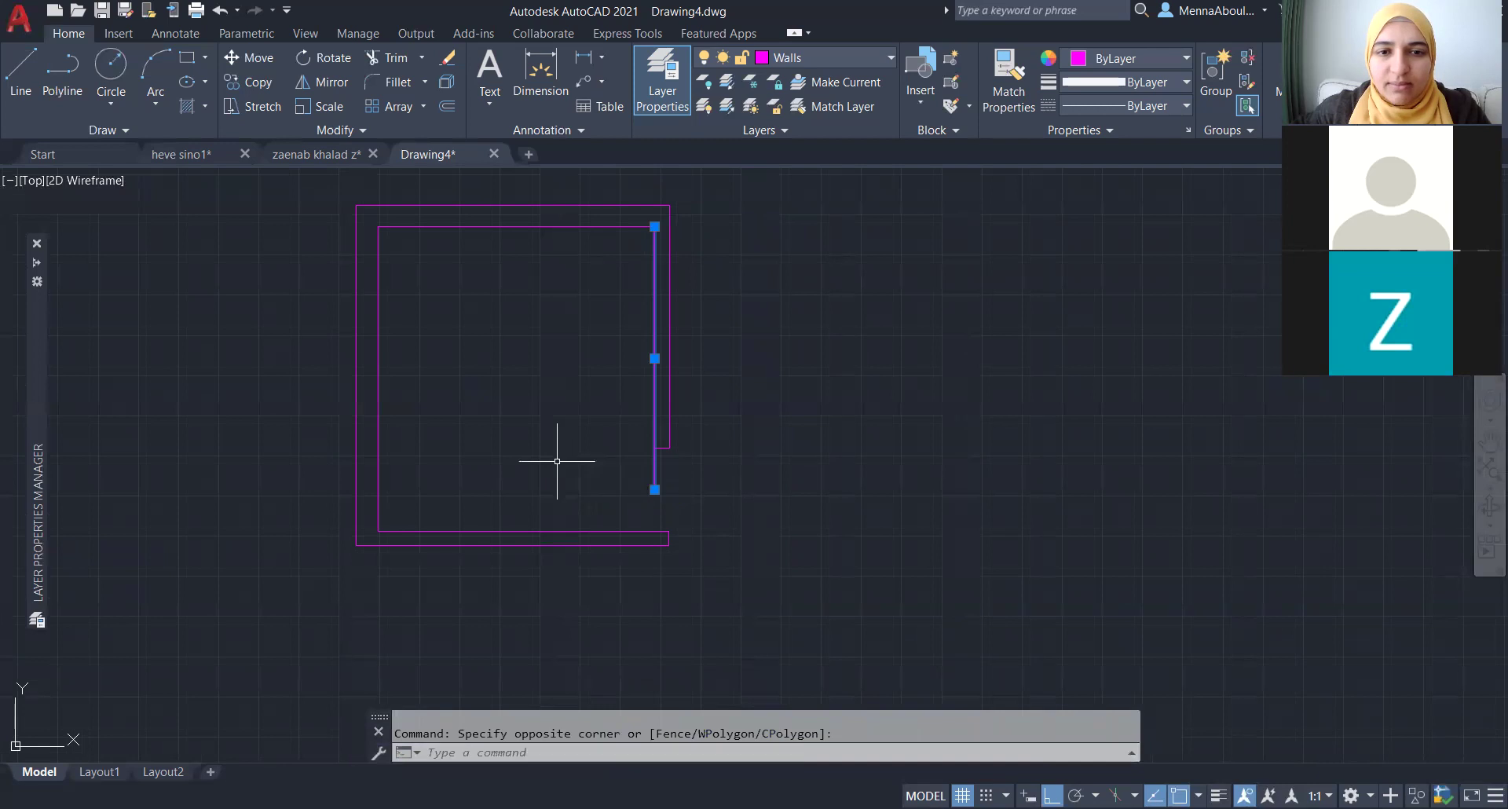
key(Delete)
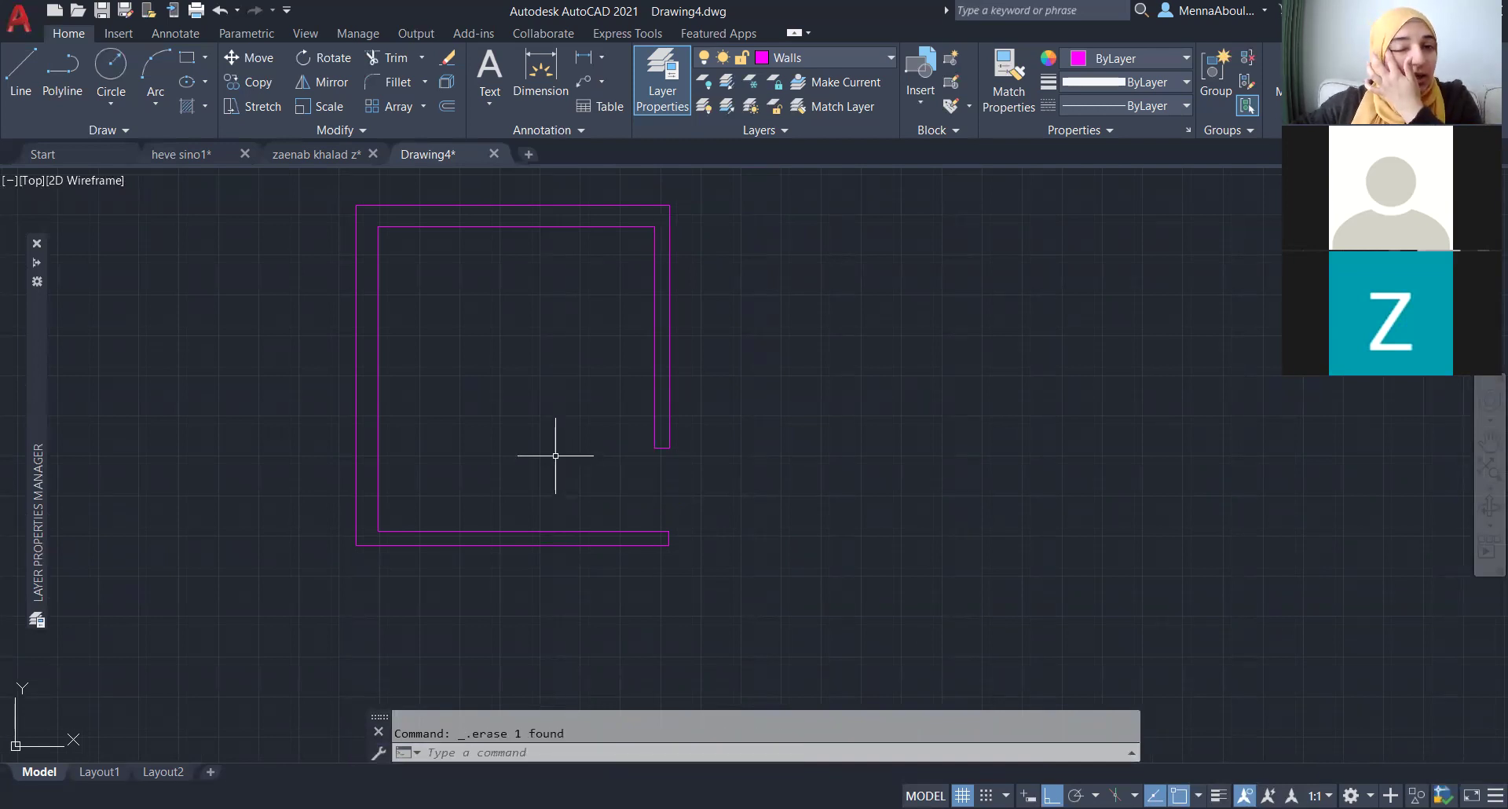
scroll(718, 556, down, 2)
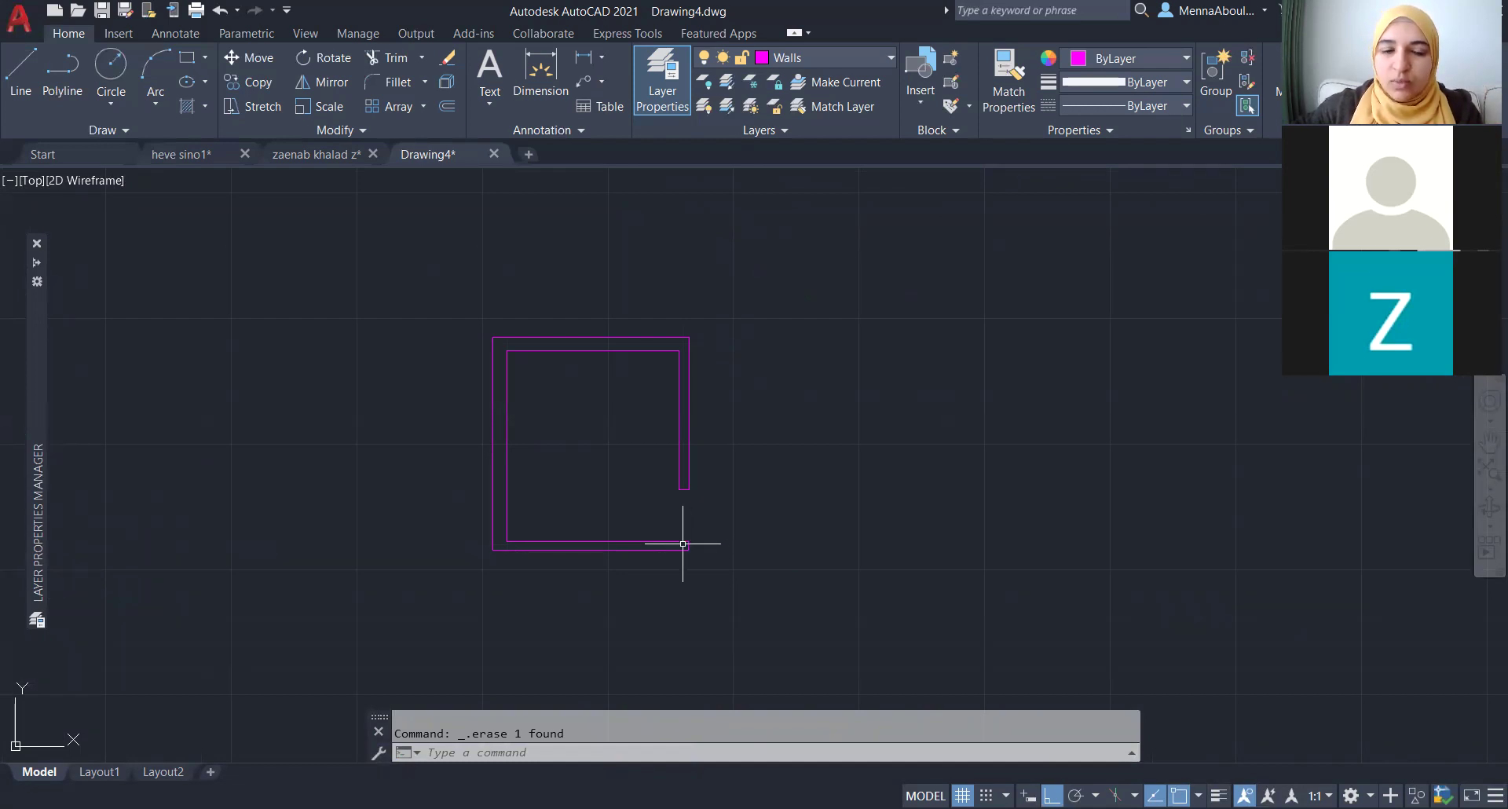
key(ctrl+s)
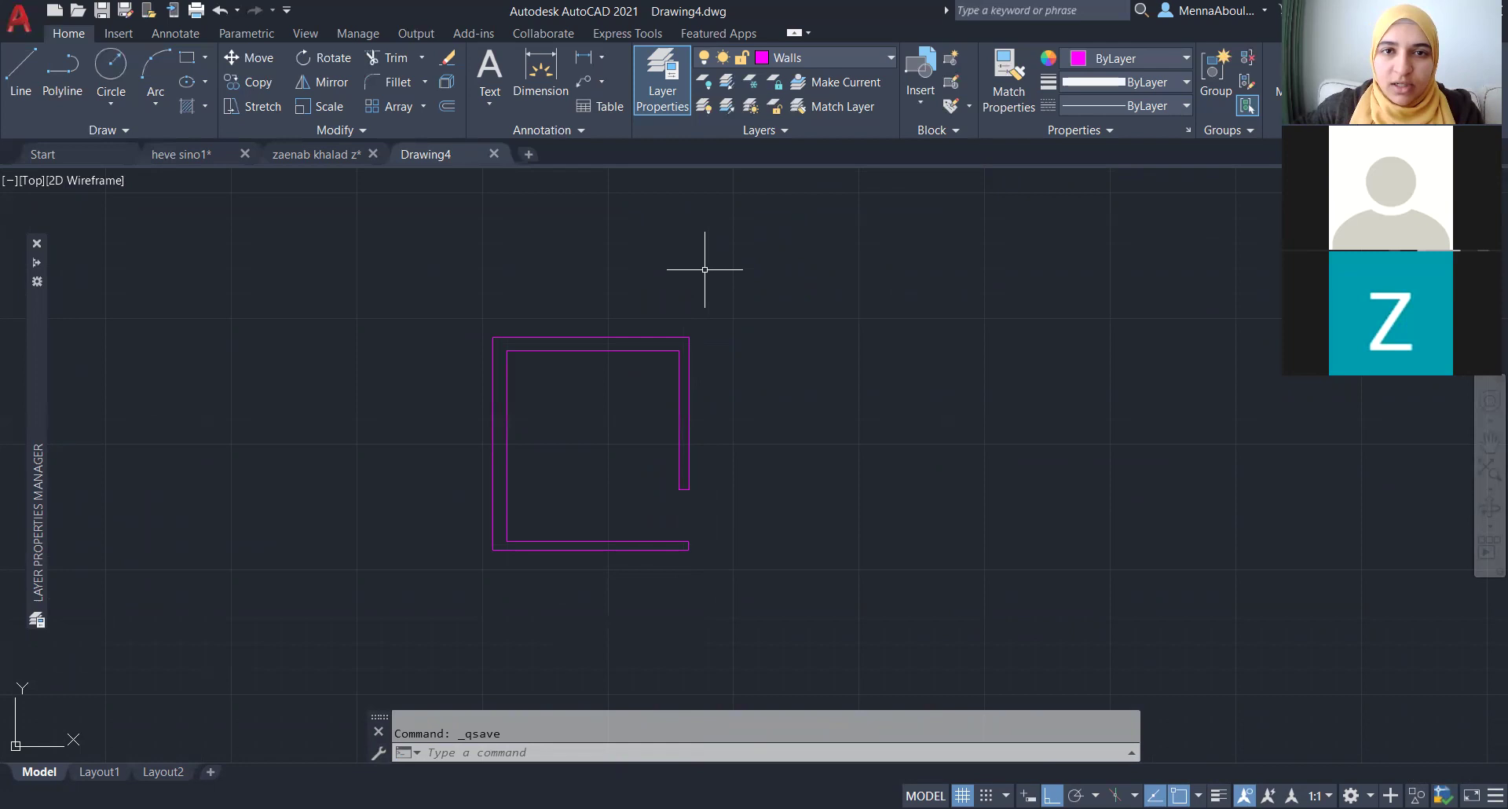
- Turn on the 'inserted PDF' layer to show the underlay and switch Osnap off with F3
click(806, 58)
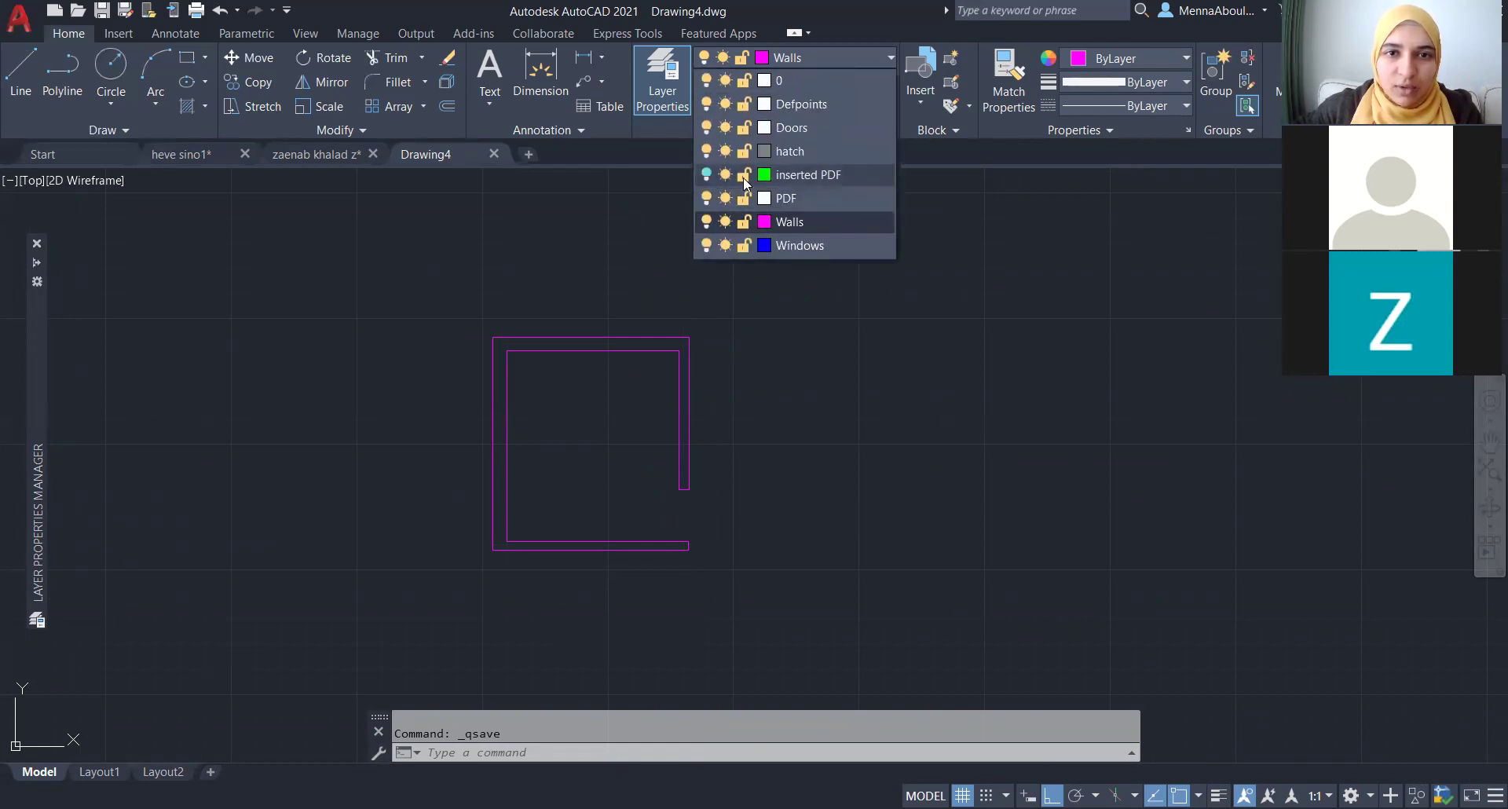
click(708, 182)
scroll(436, 373, down, 2)
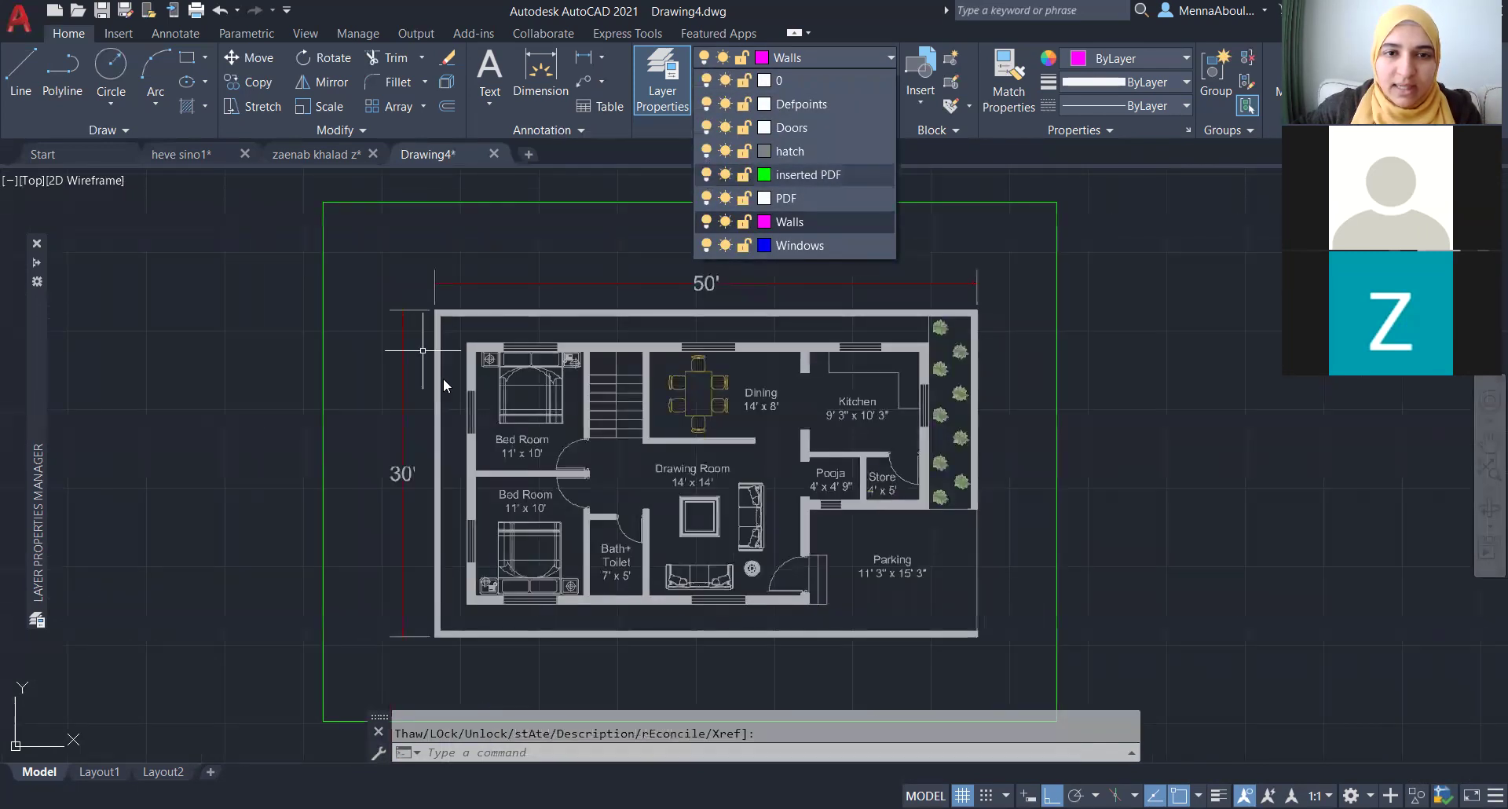
click(507, 248)
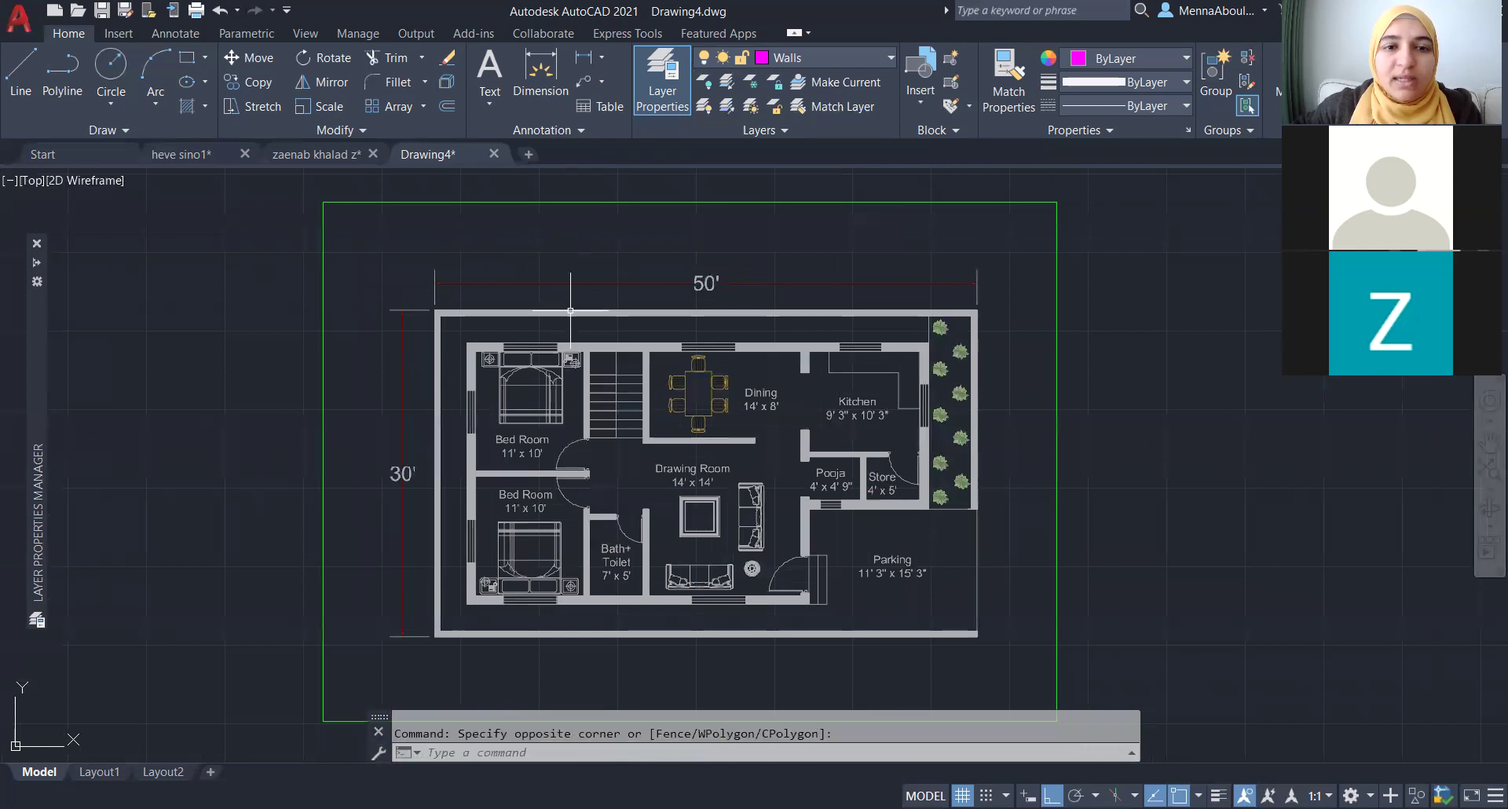
scroll(556, 346, up, 4)
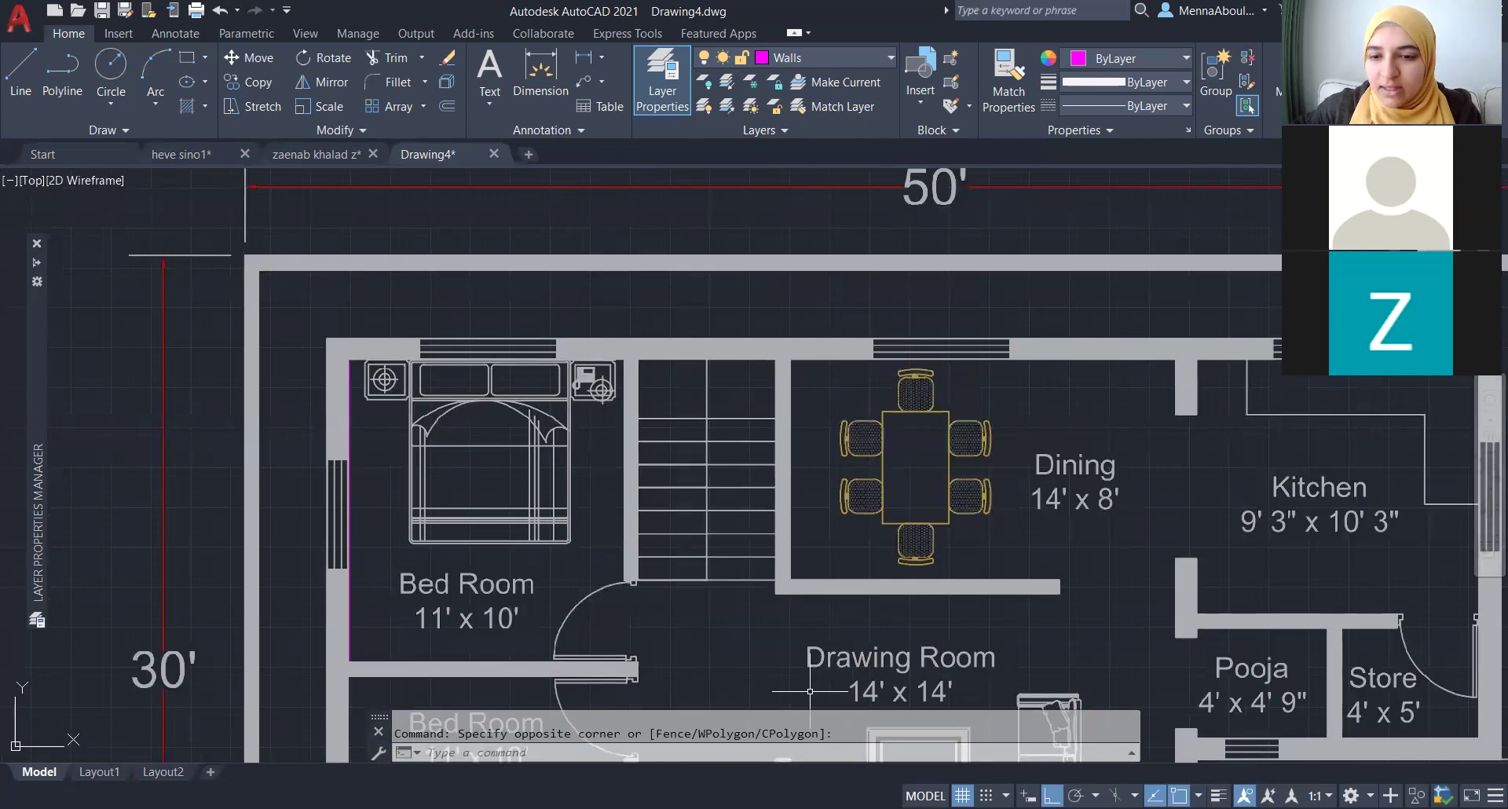
key(F3)
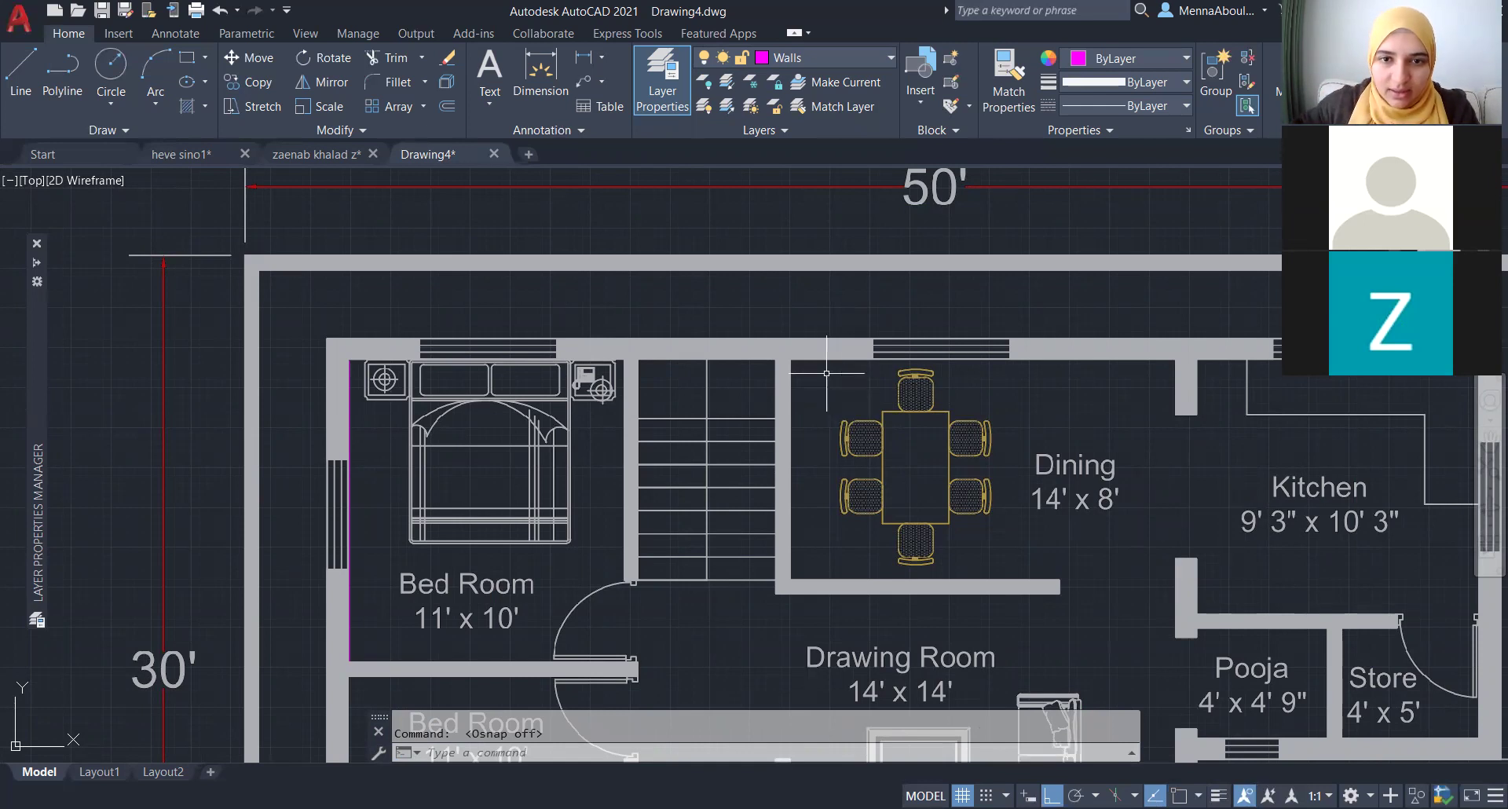
scroll(816, 331, up, 5)
- Select and deselect the PDF underlay, then start and cancel a LINE command
click(723, 314)
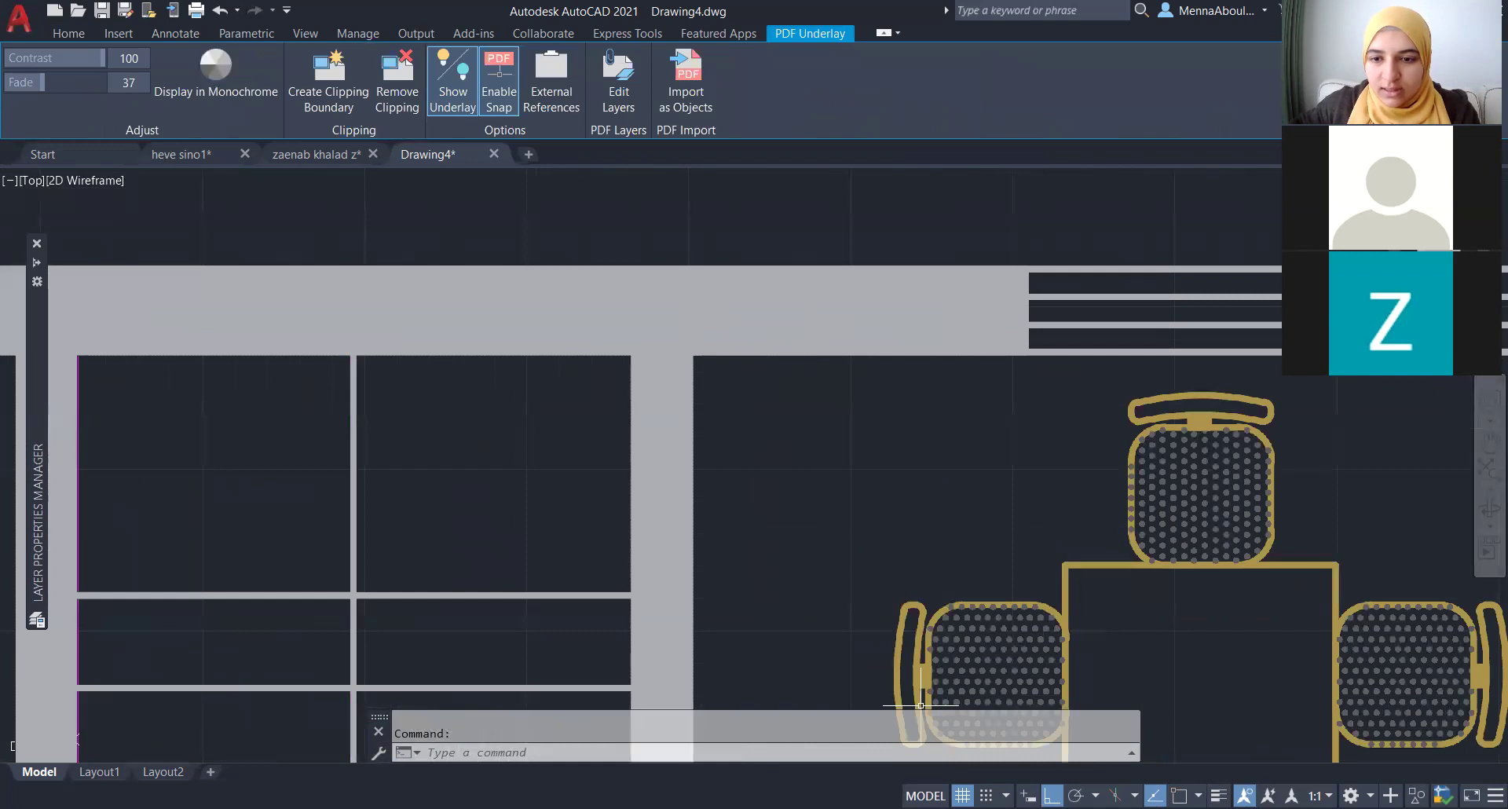
key(Escape)
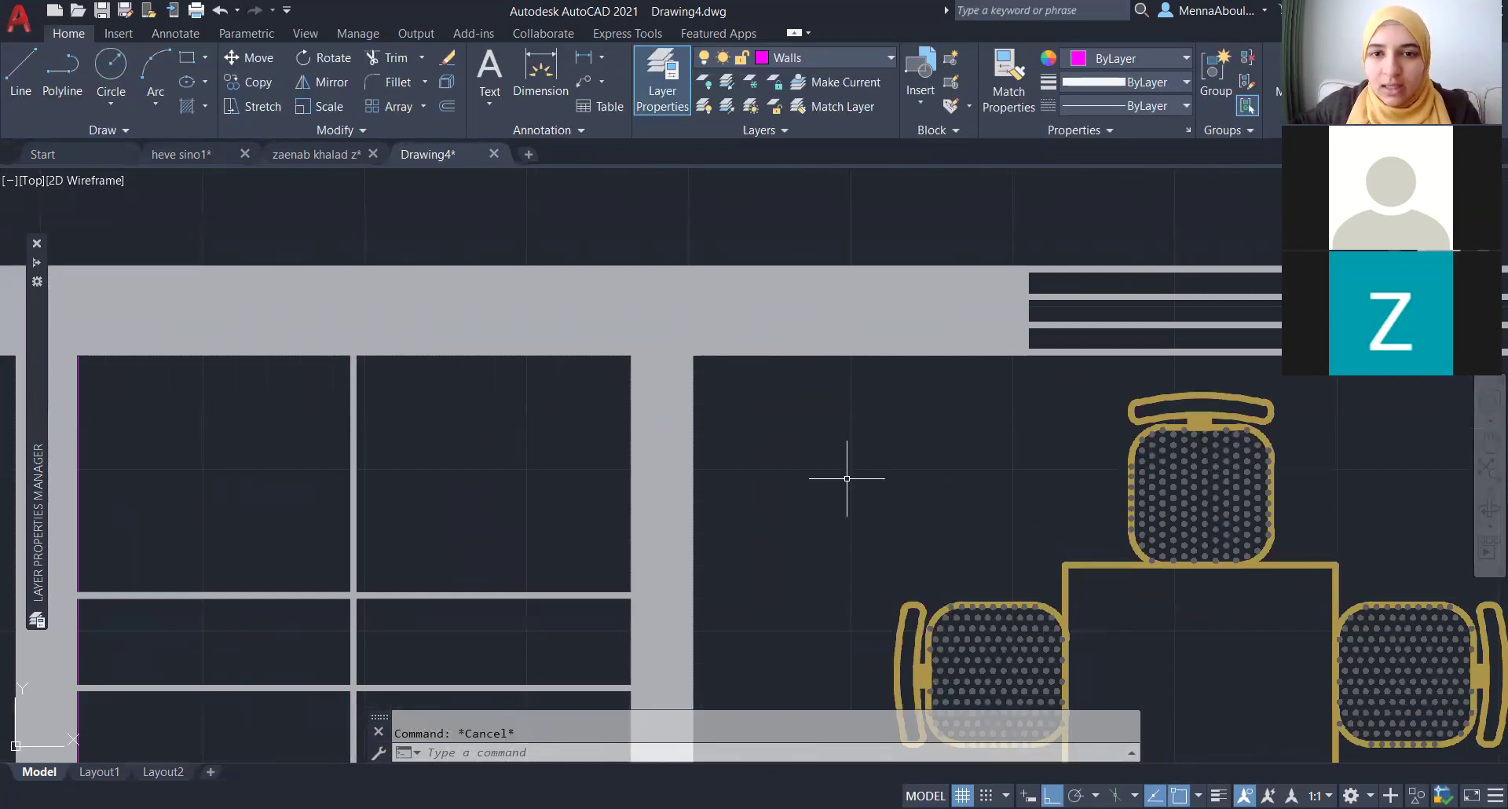
text(l)
key(Return)
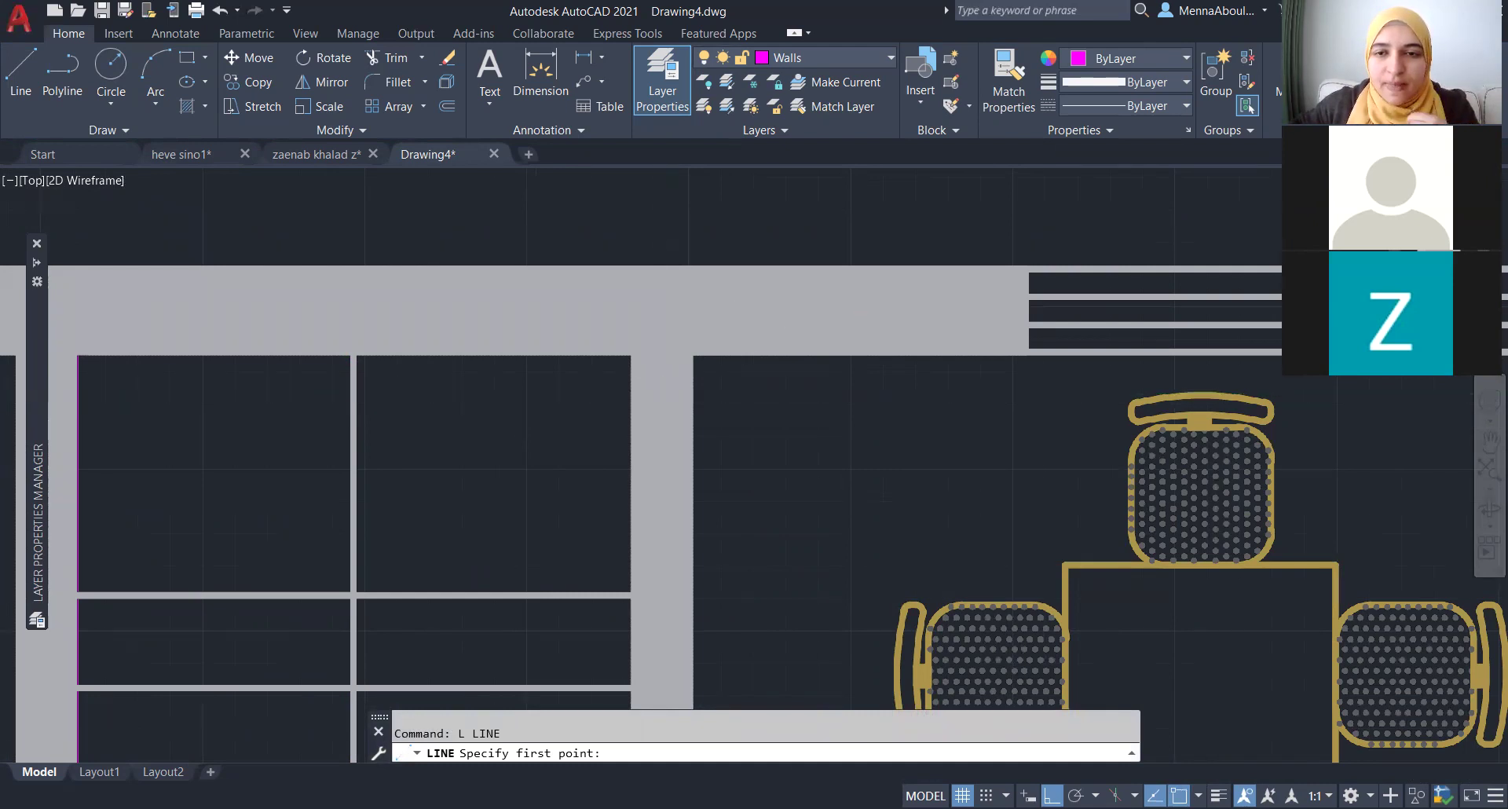
scroll(662, 375, down, 3)
scroll(746, 323, down, 2)
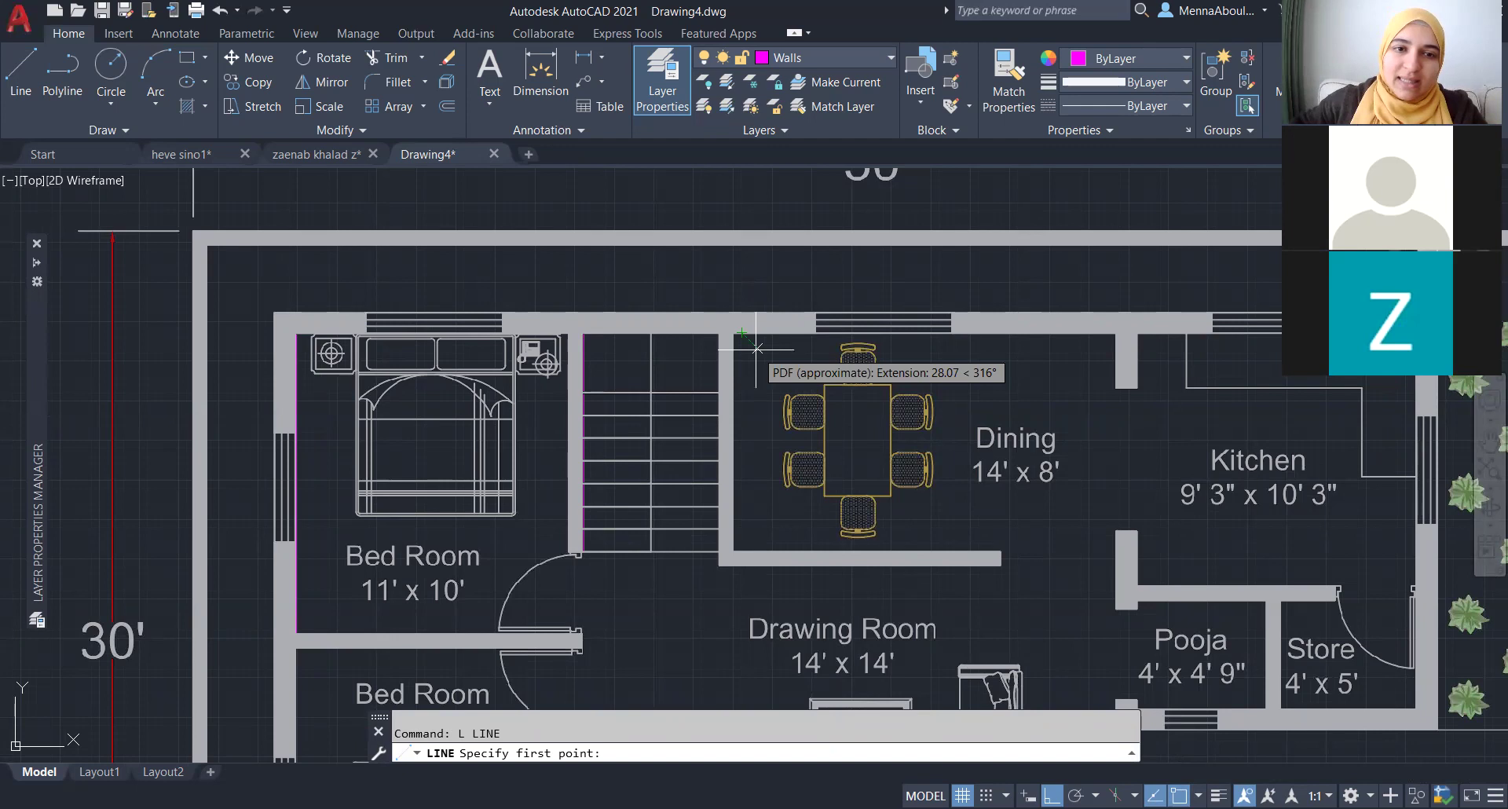
key(Escape)
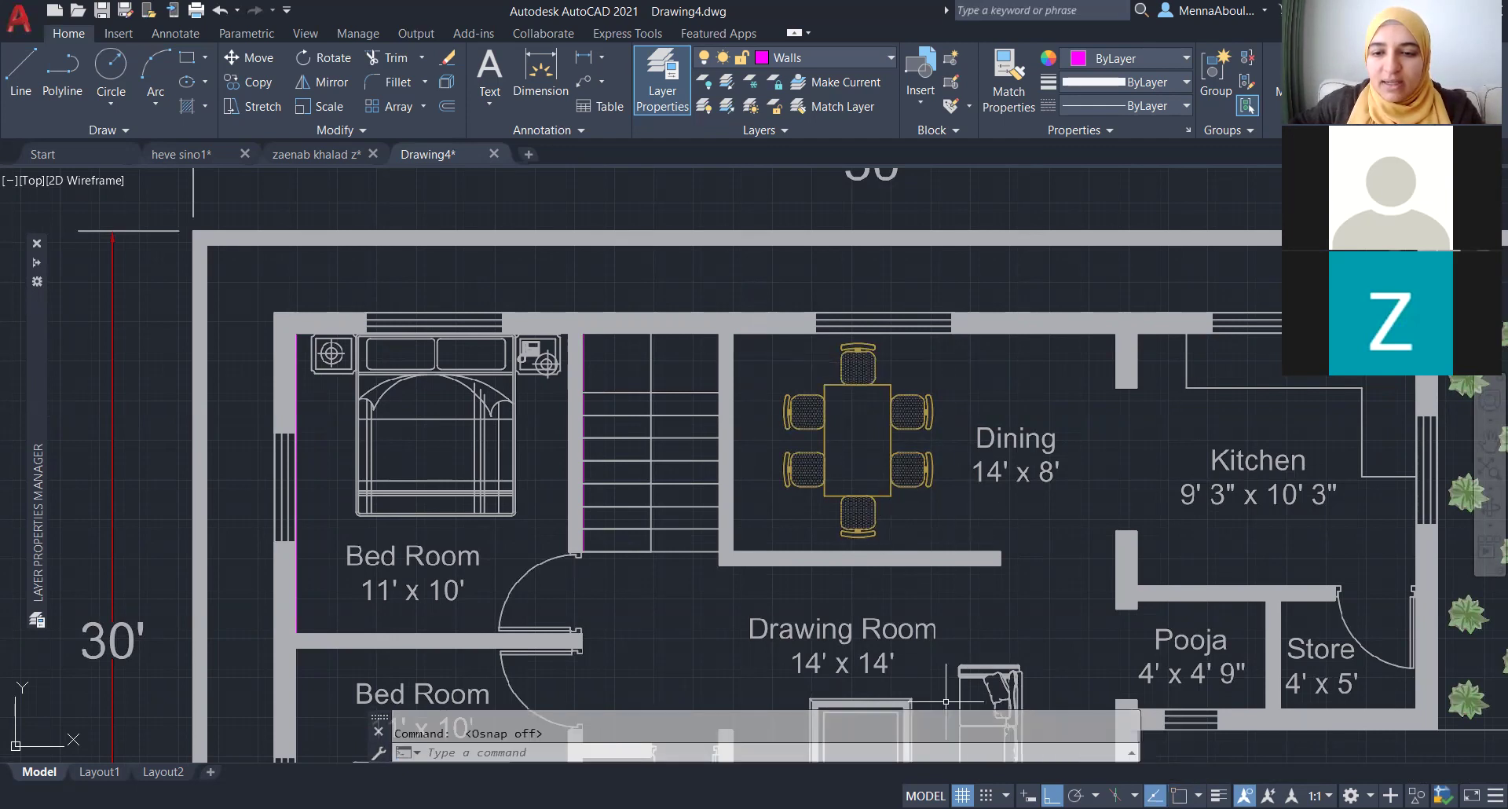
- Toggle Osnap (F3) and Ortho (F8), then zoom out over the plan
key(F3)
key(F8)
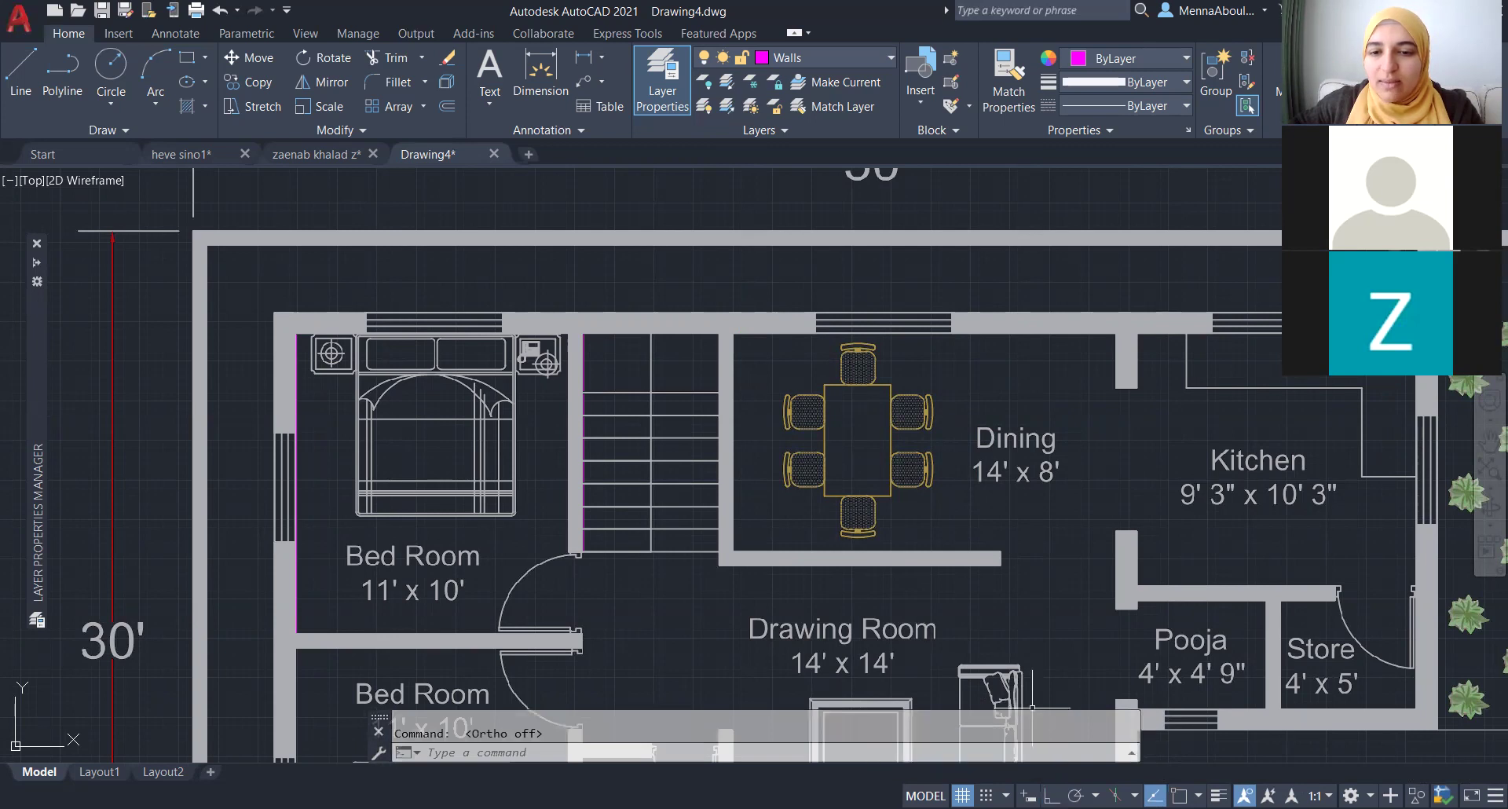
scroll(1032, 707, down, 2)
scroll(1013, 597, down, 4)
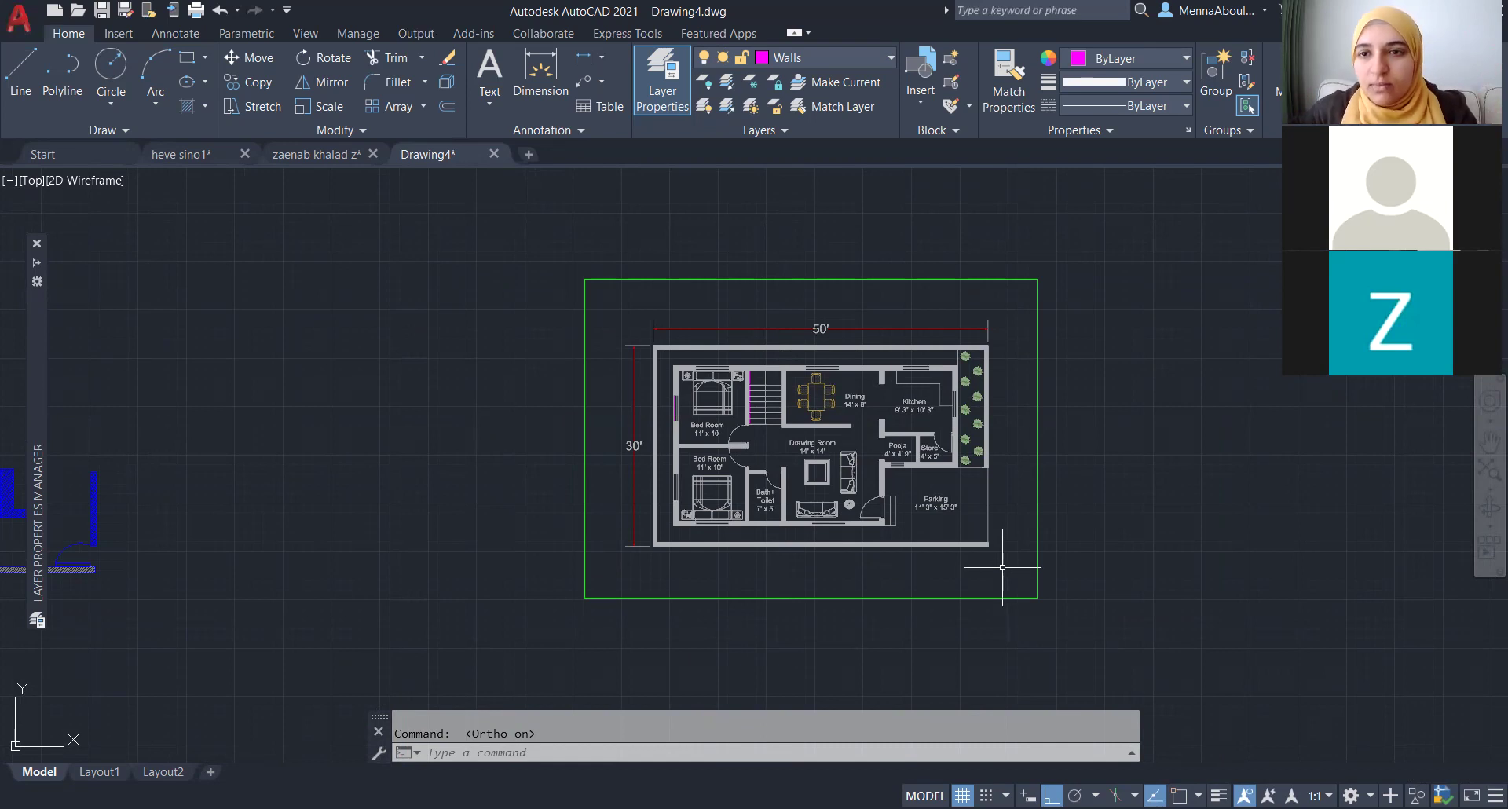
- Turn on polar tracking (F10) and Ortho, then start a PL polyline
scroll(982, 534, up, 2)
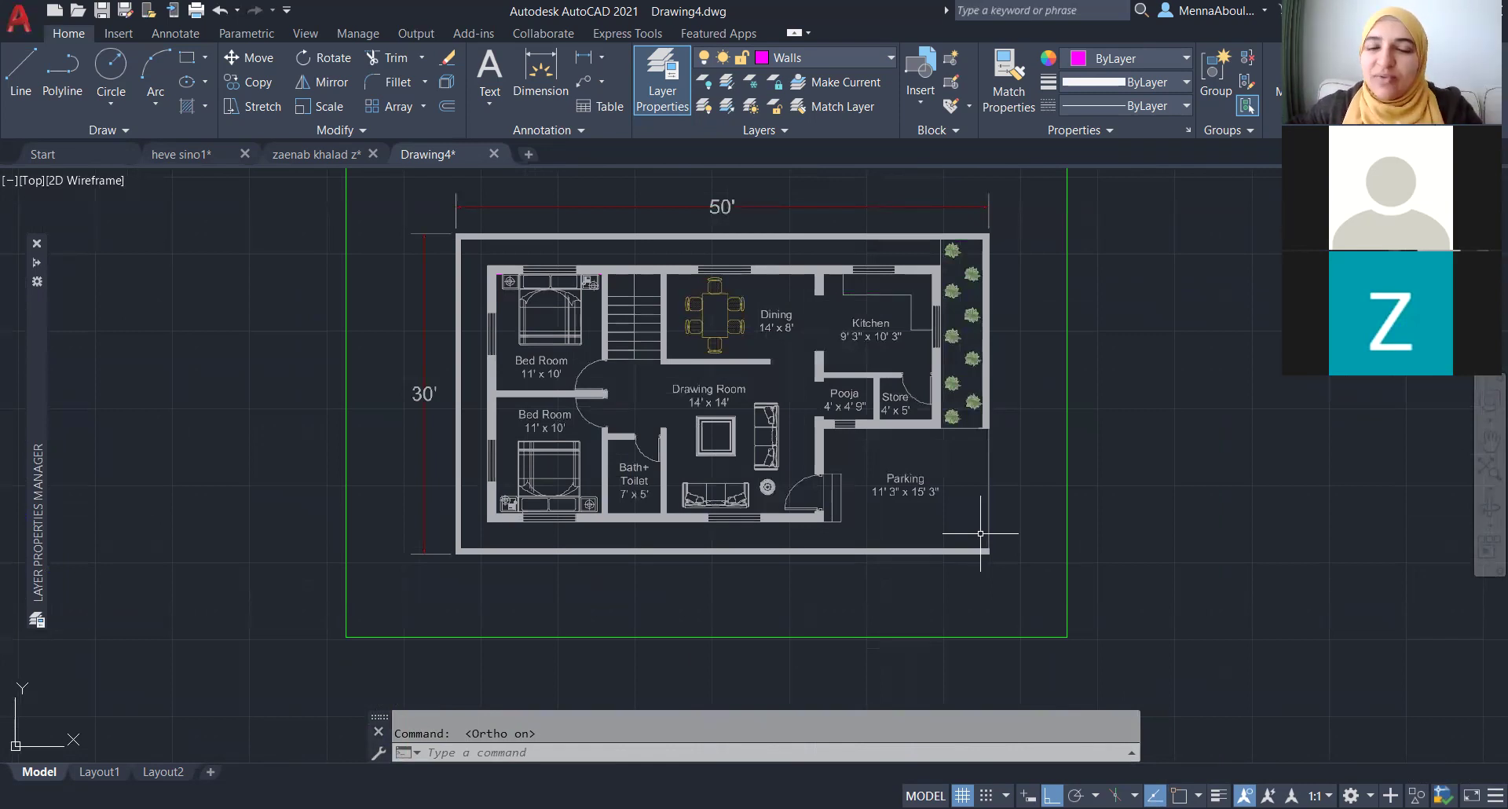
scroll(956, 542, down, 2)
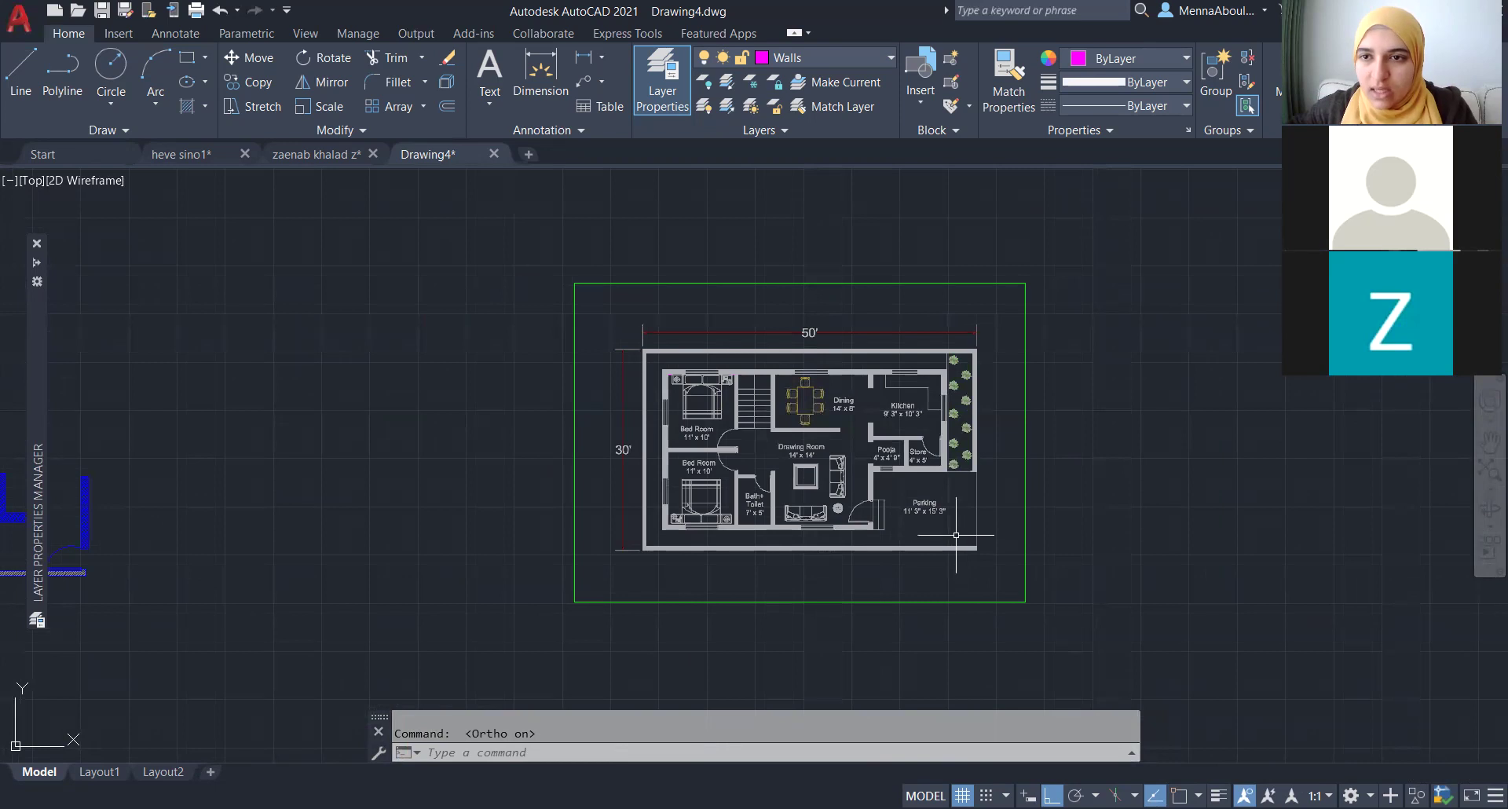
scroll(956, 535, up, 4)
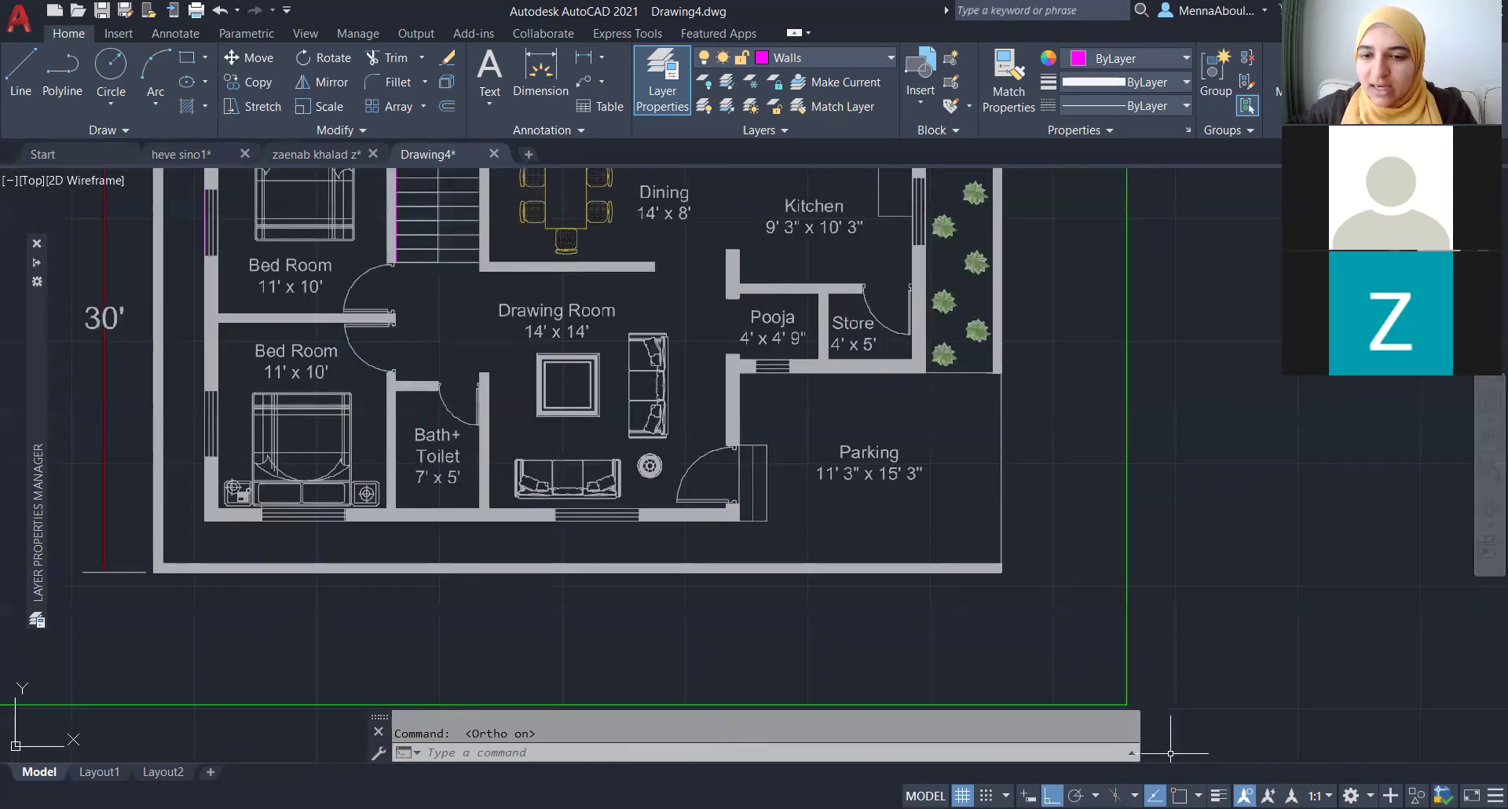
key(F10)
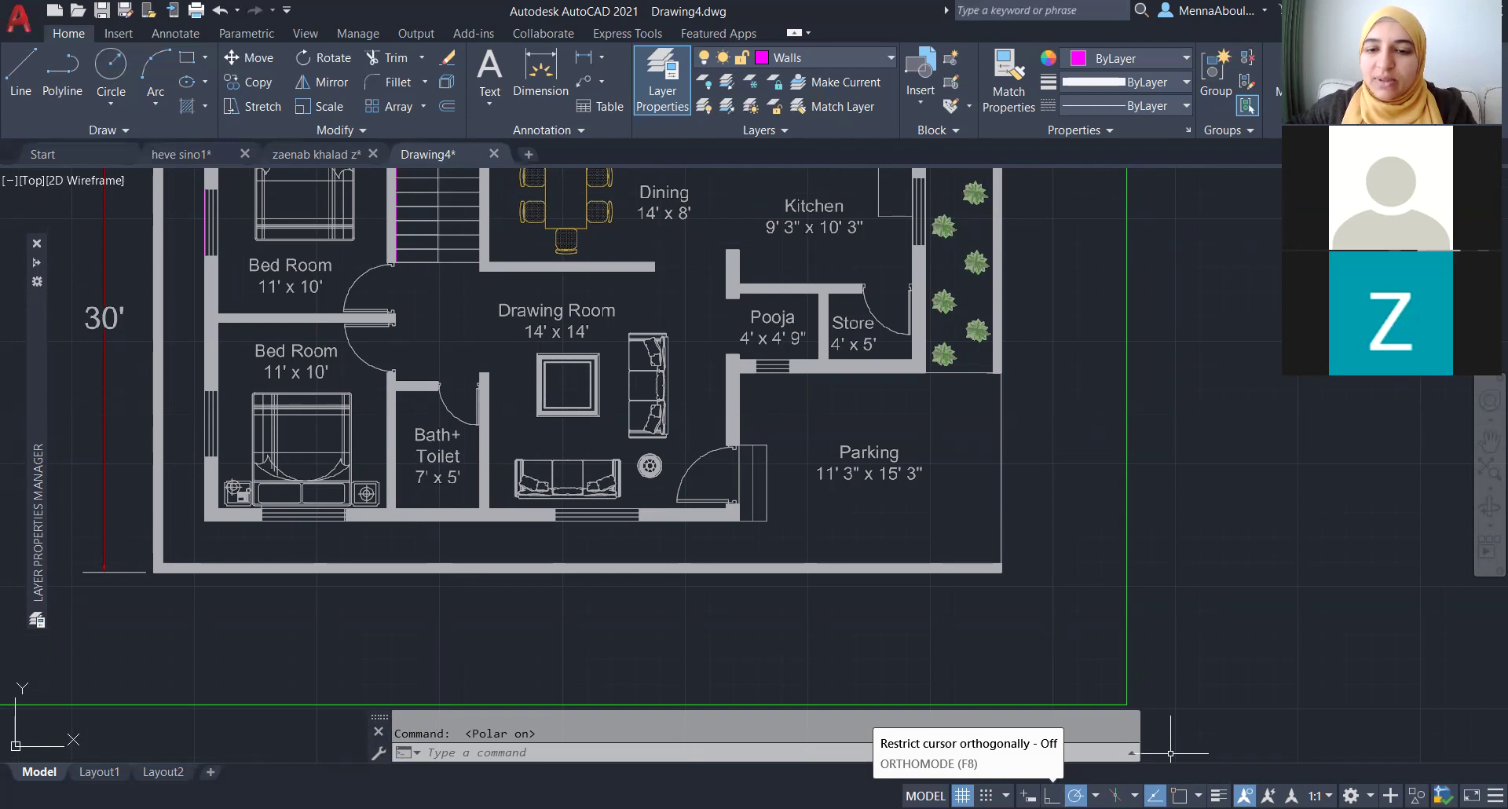
click(1051, 795)
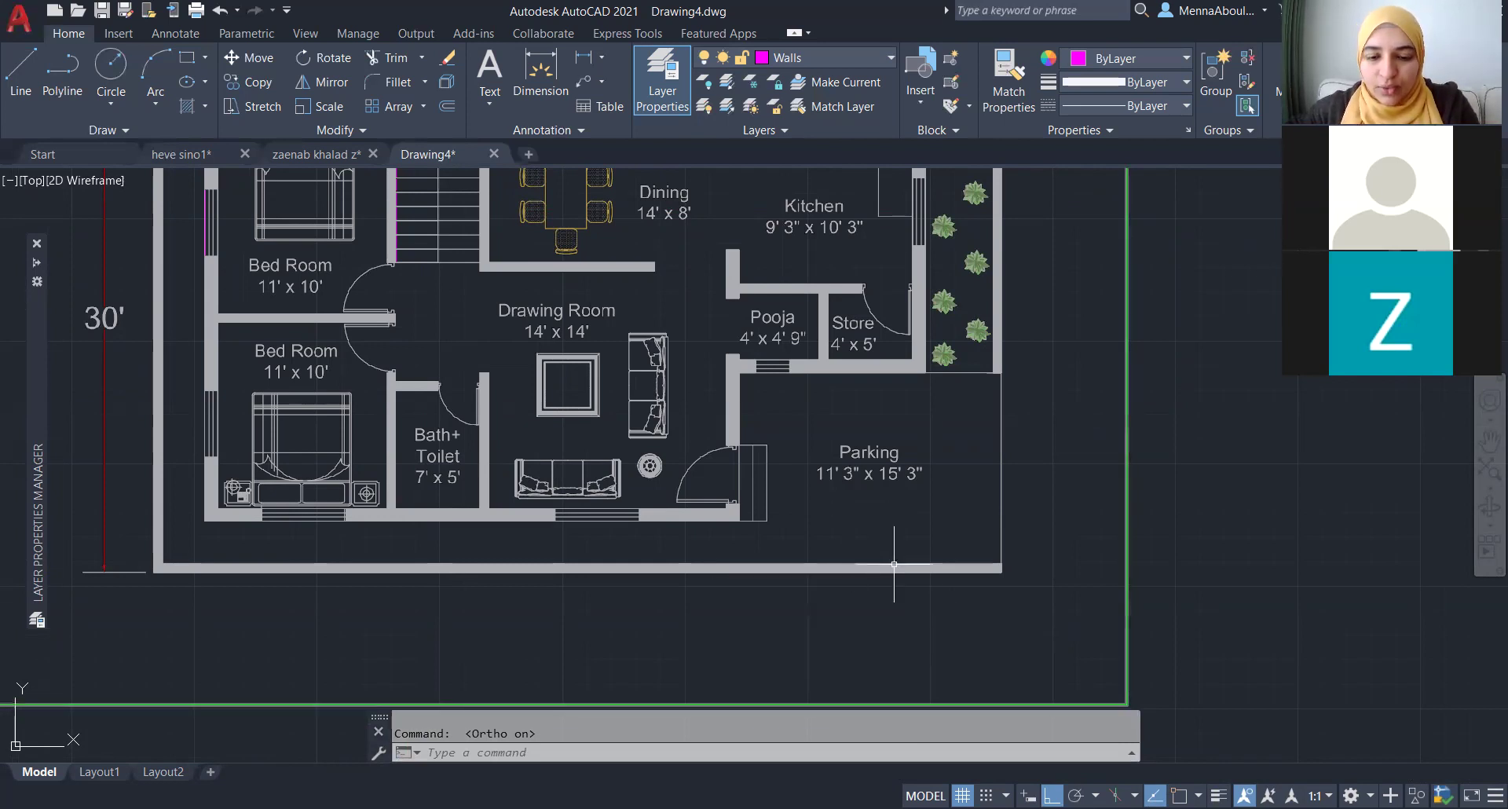
mouse_move(894, 568)
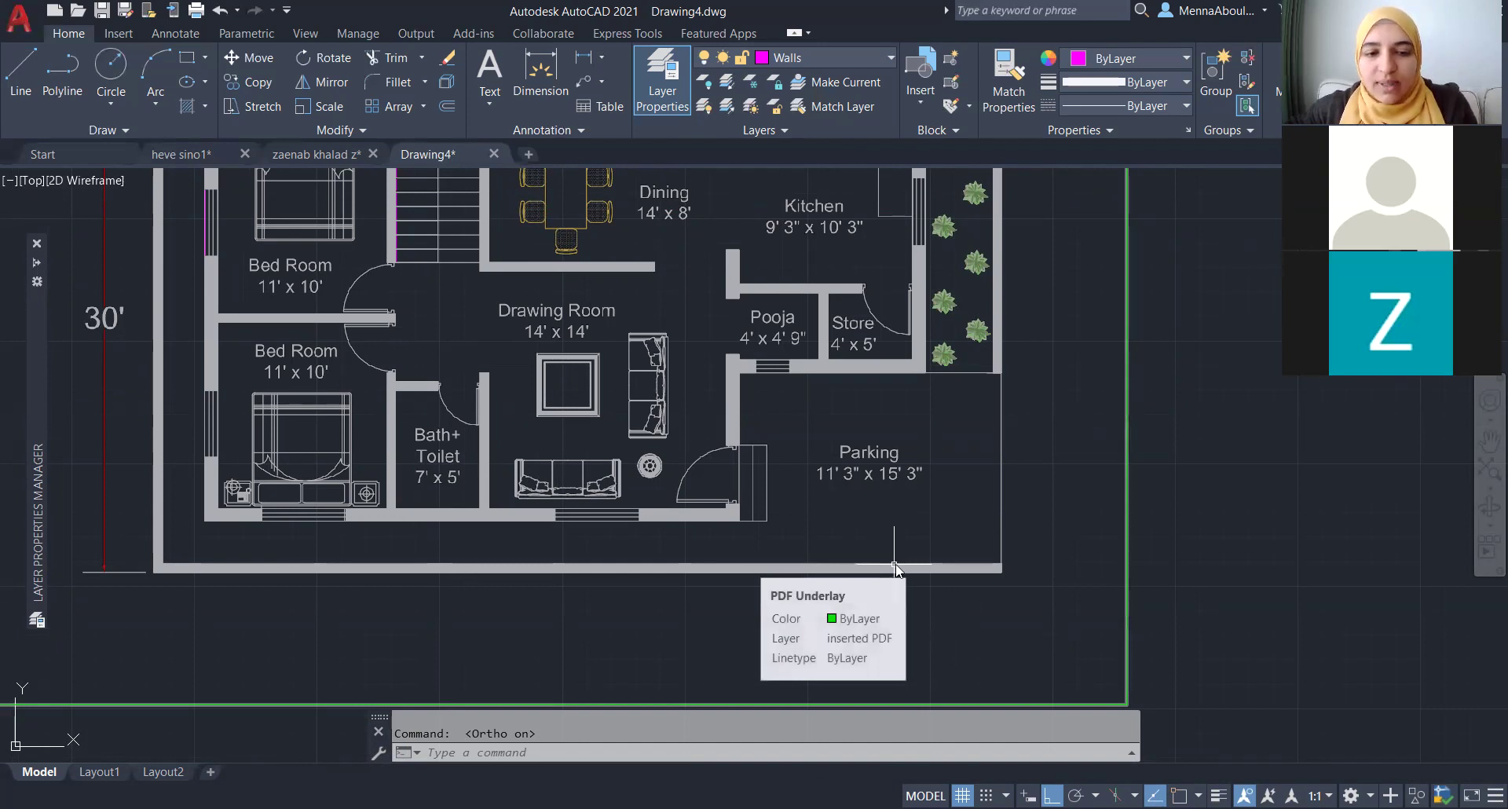
text(pl)
key(Return)
scroll(995, 581, up, 8)
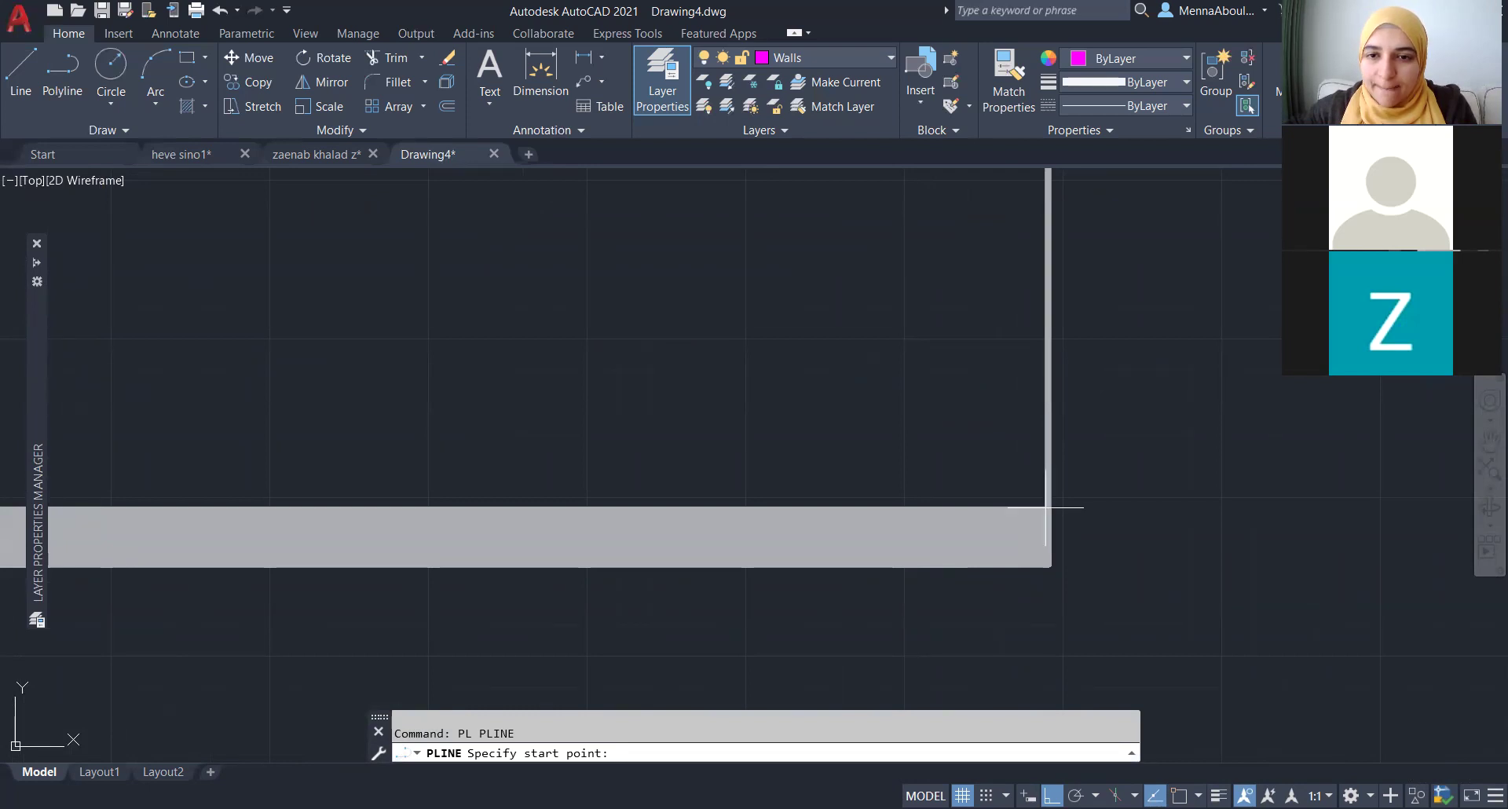
- Start the outer-wall polyline at the bottom-right corner with a 17-unit first segment
scroll(1043, 511, up, 2)
scroll(1033, 515, down, 1)
scroll(1026, 518, down, 1)
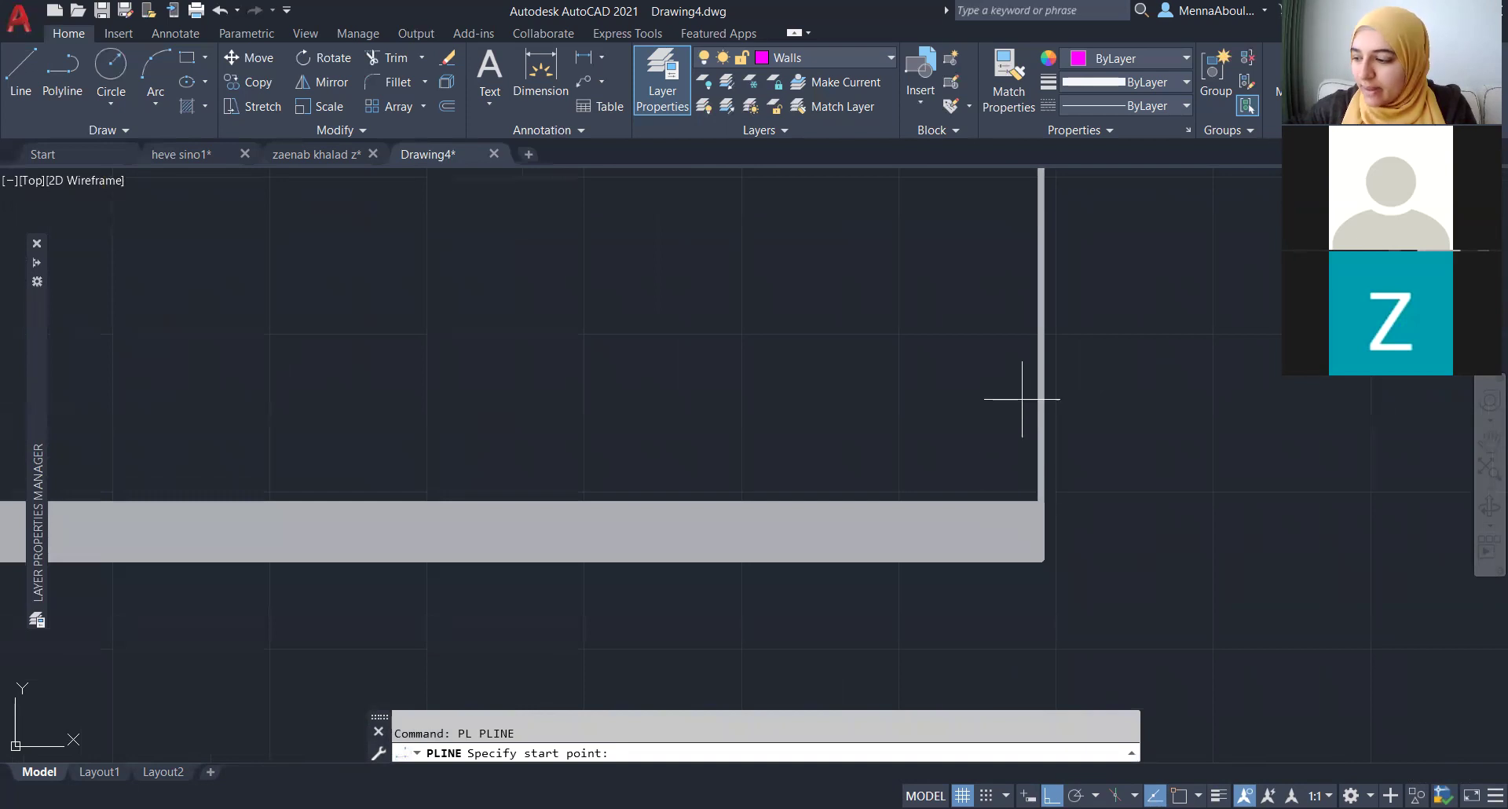
scroll(1026, 550, down, 3)
scroll(1028, 595, down, 5)
scroll(1028, 595, up, 4)
scroll(1058, 455, up, 6)
scroll(1027, 529, down, 2)
scroll(1092, 472, down, 4)
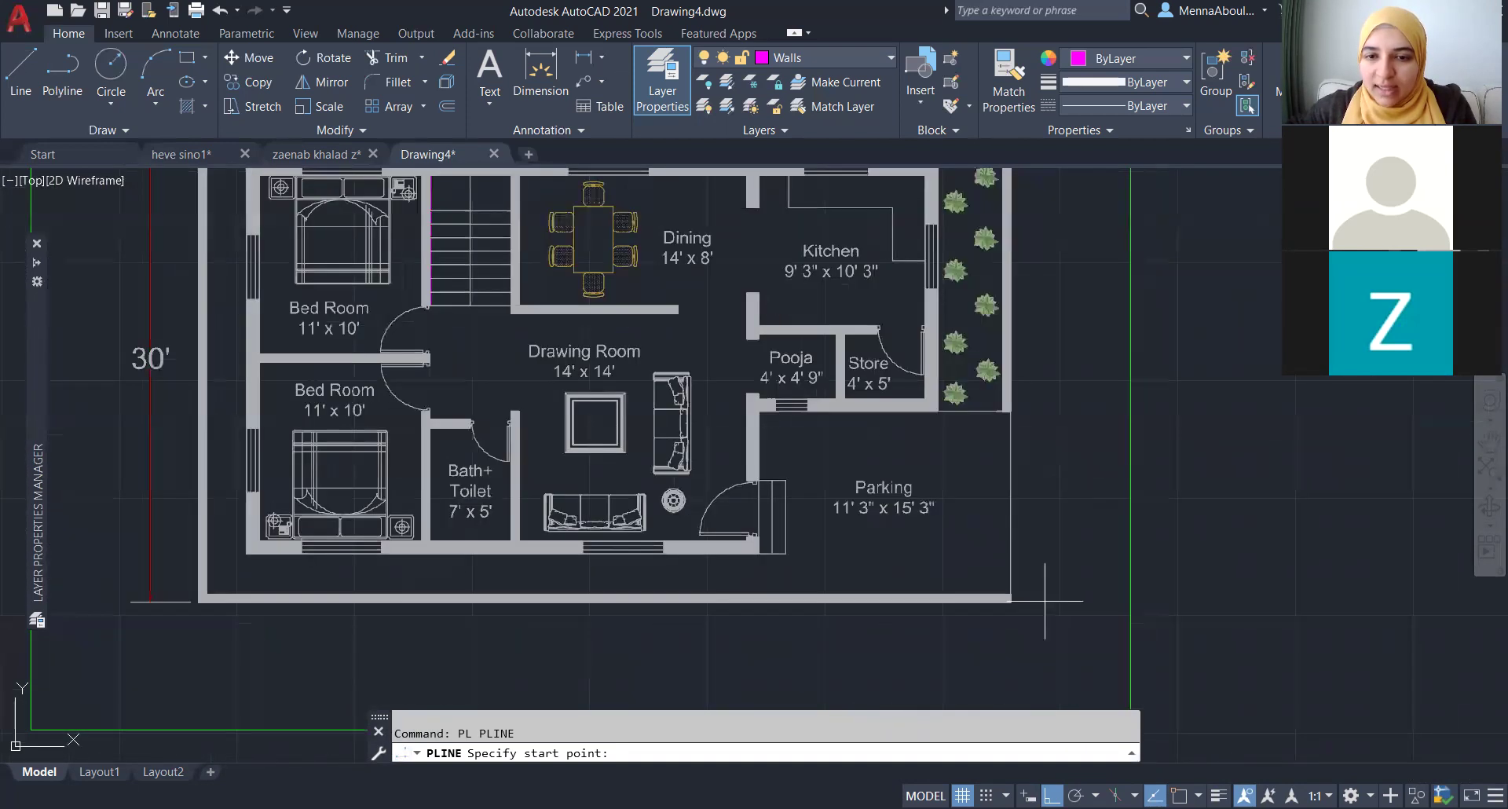
scroll(1013, 603, up, 8)
scroll(1107, 611, up, 2)
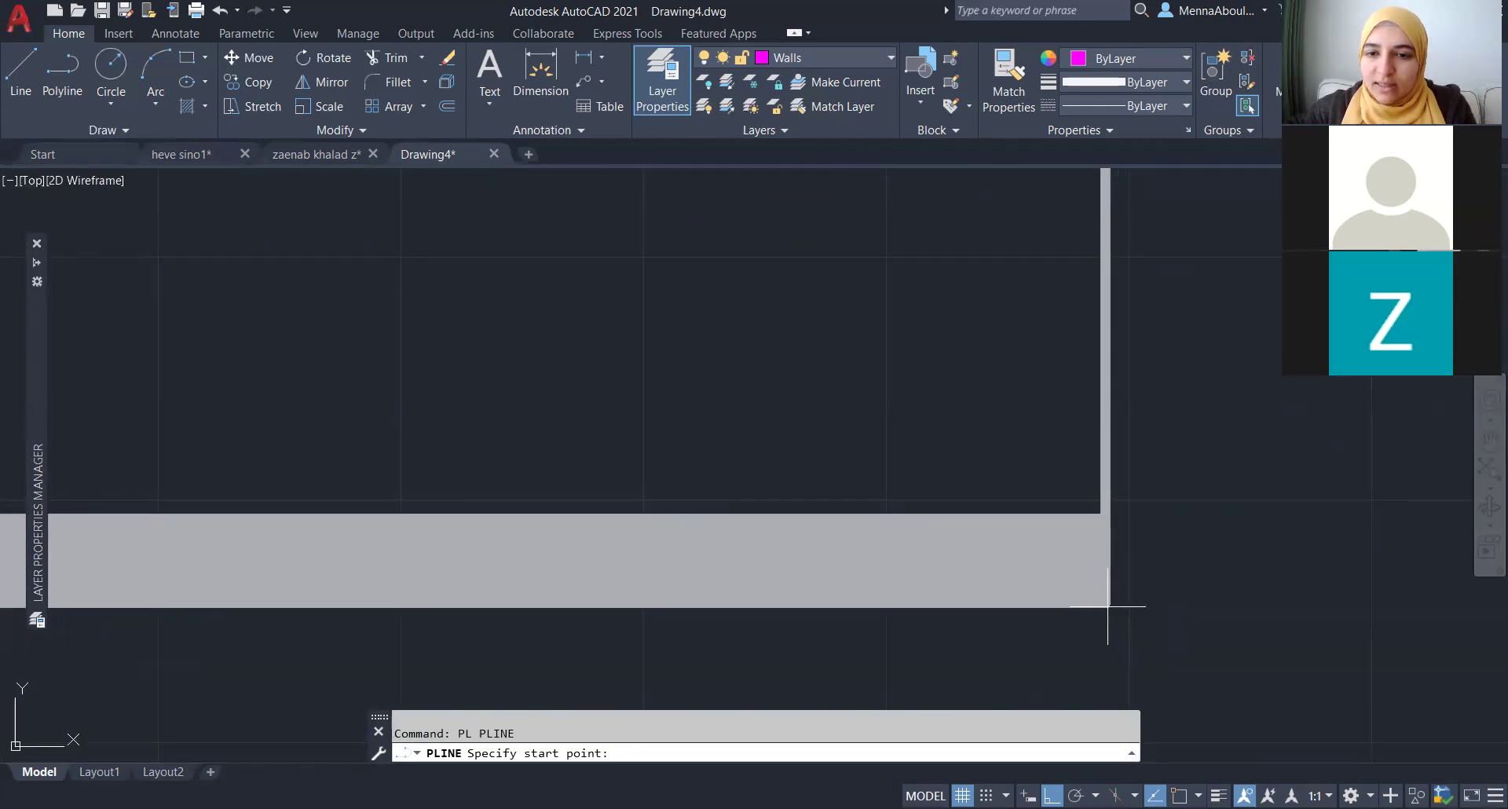
click(1108, 605)
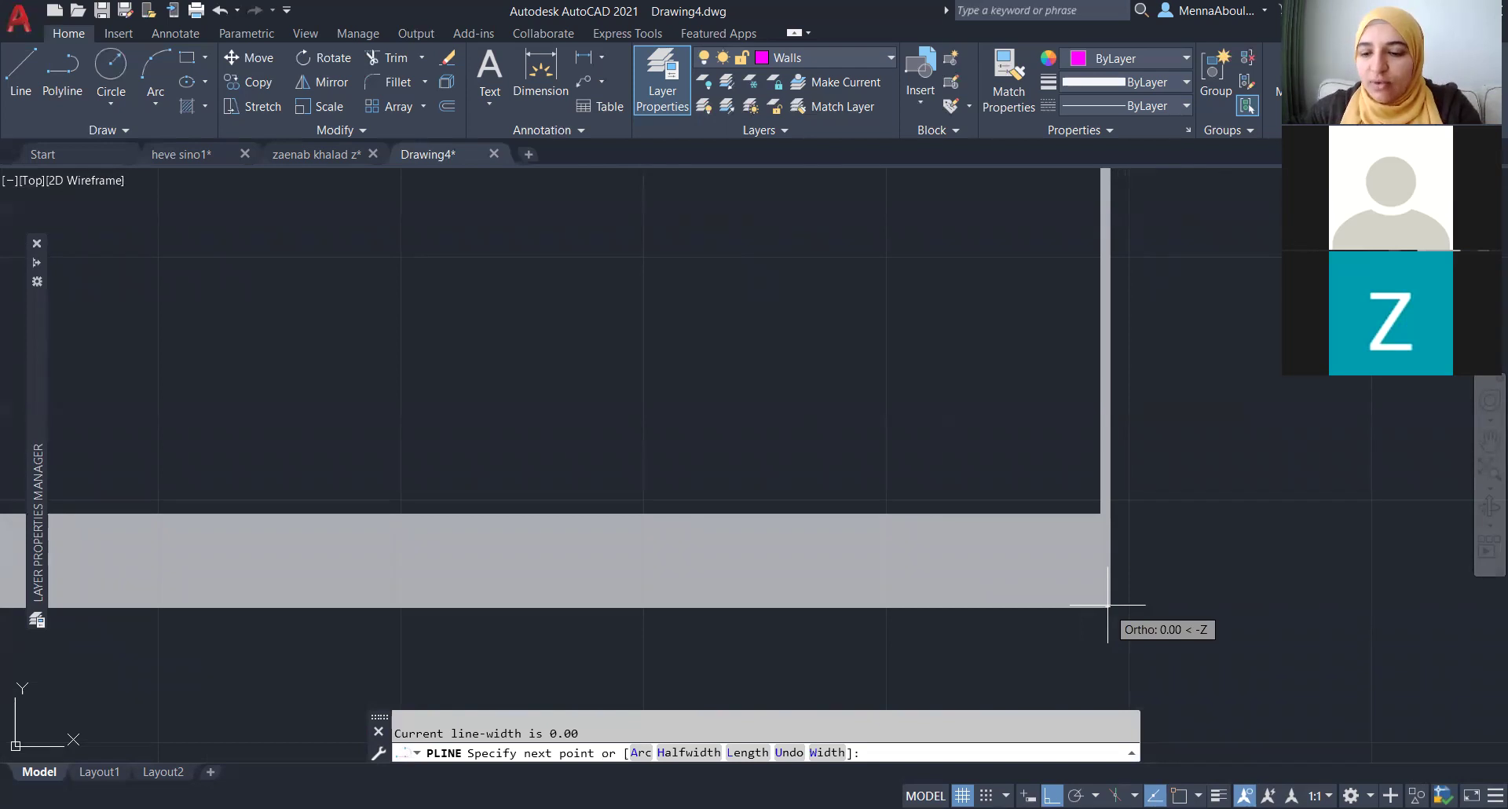
text(17)
key(Return)
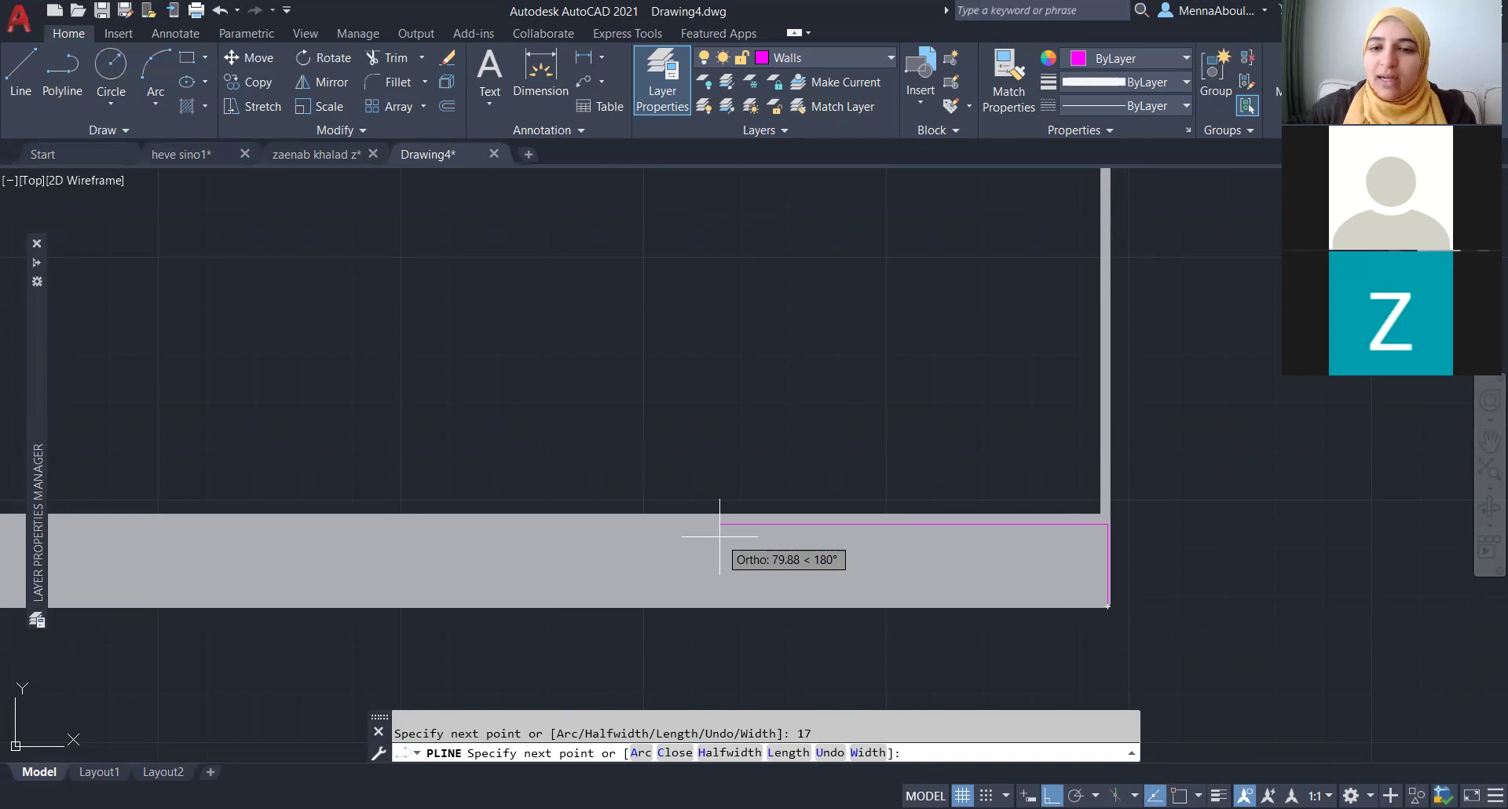
middle_drag(989, 543, 1011, 537)
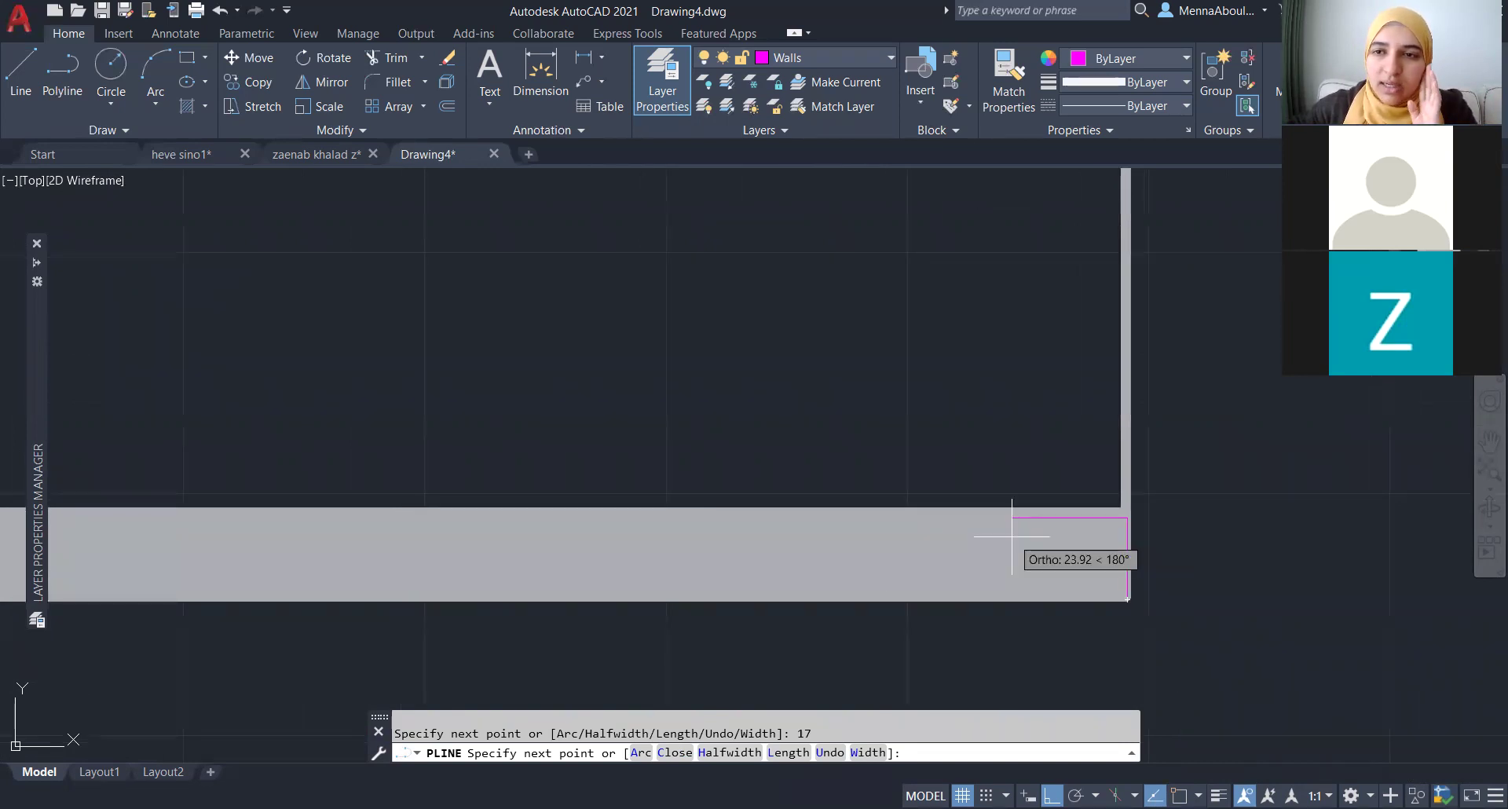
scroll(1011, 536, down, 2)
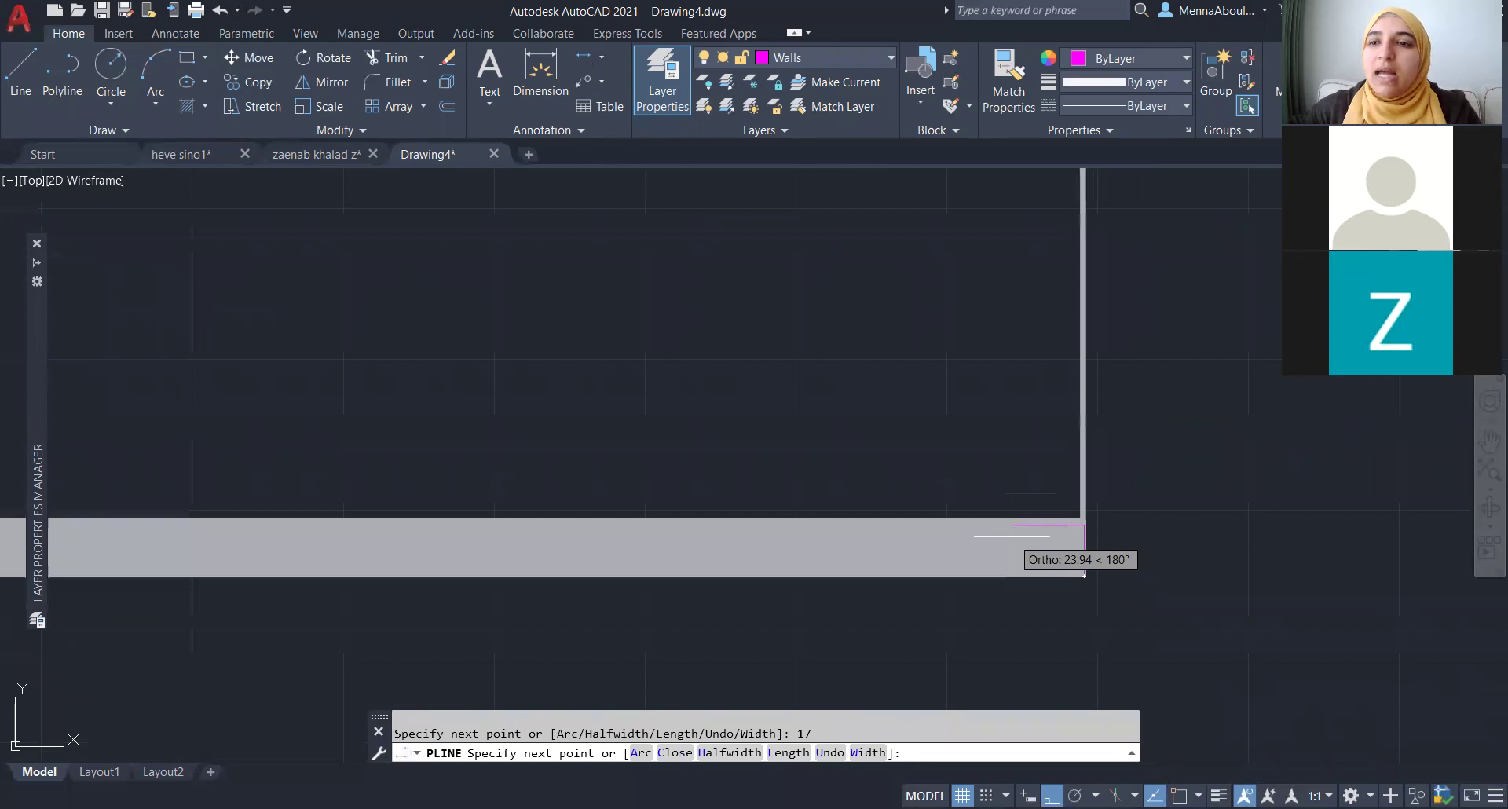
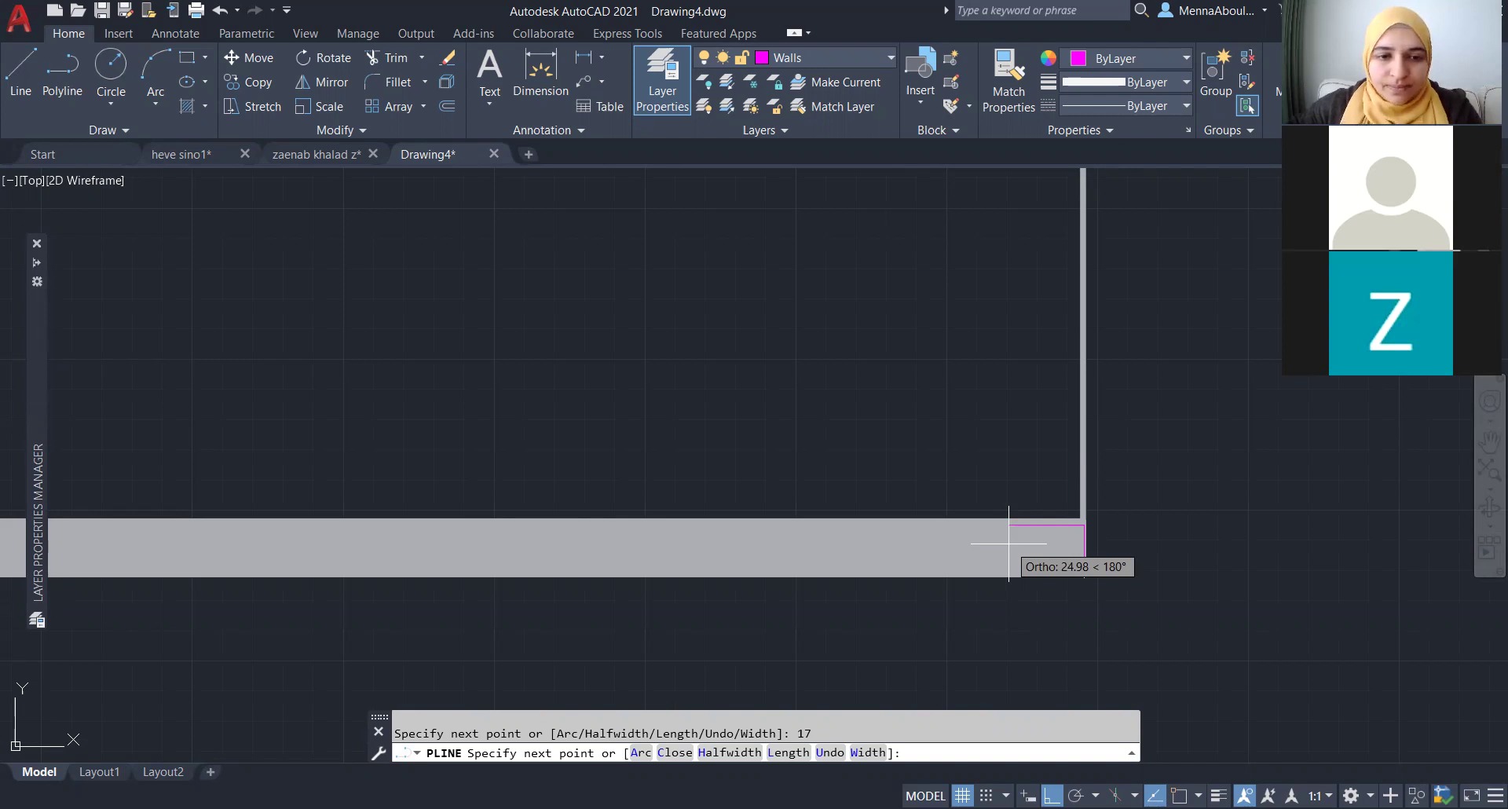
- Trace the last outer-wall corner and add a final 17-unit segment beside the planter above Parking
scroll(501, 525, up, 5)
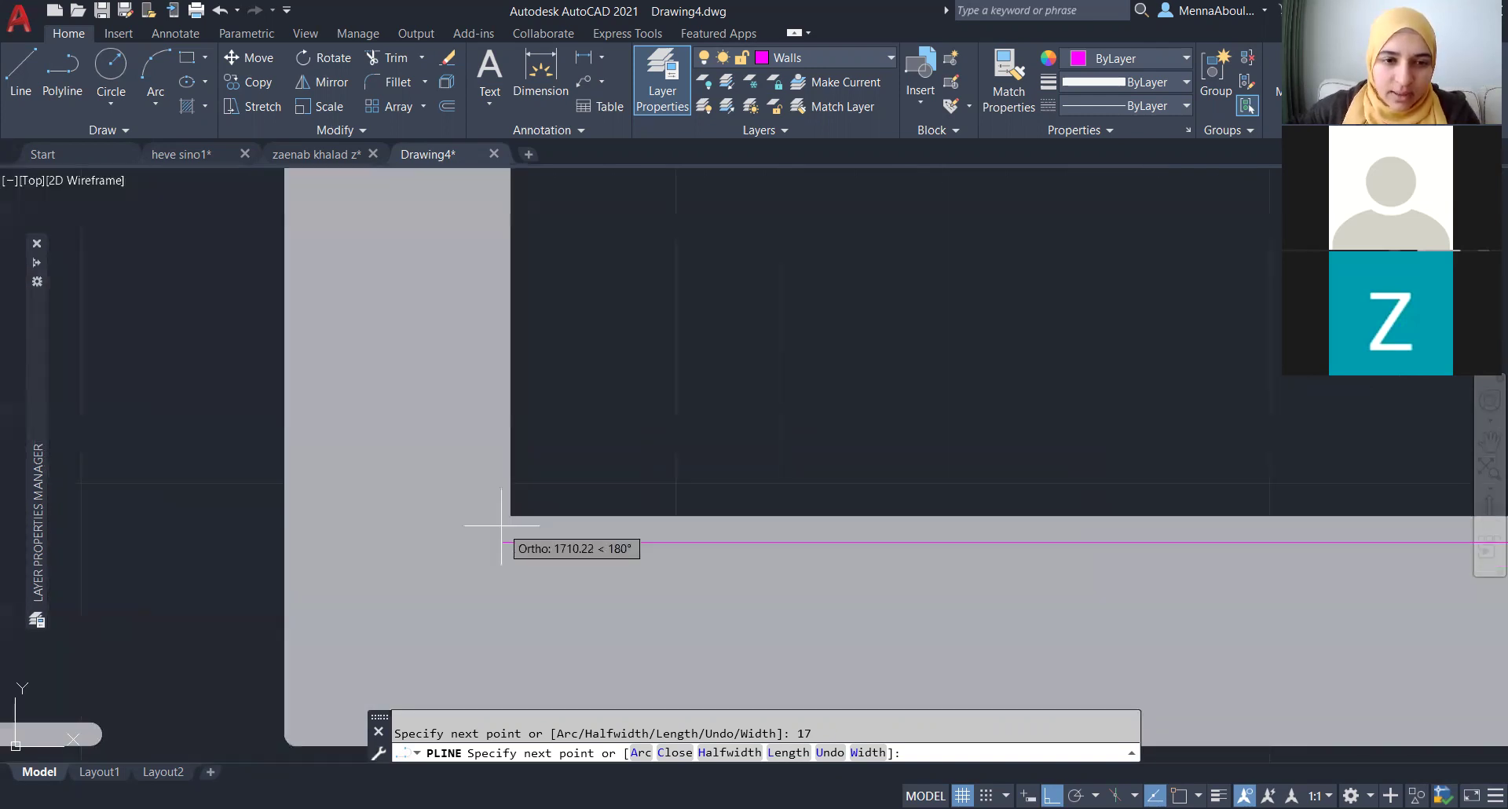
scroll(502, 526, up, 3)
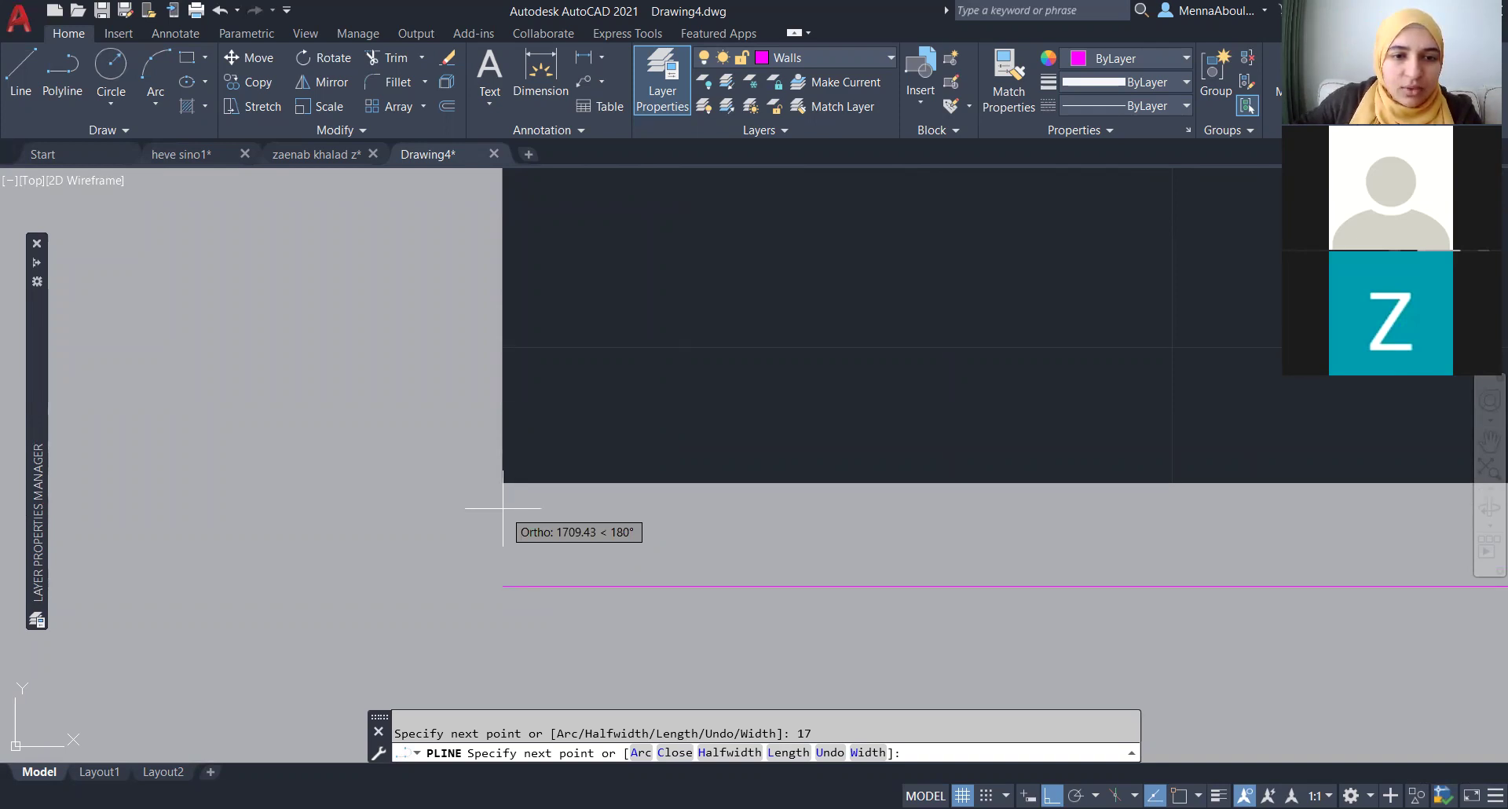
click(501, 512)
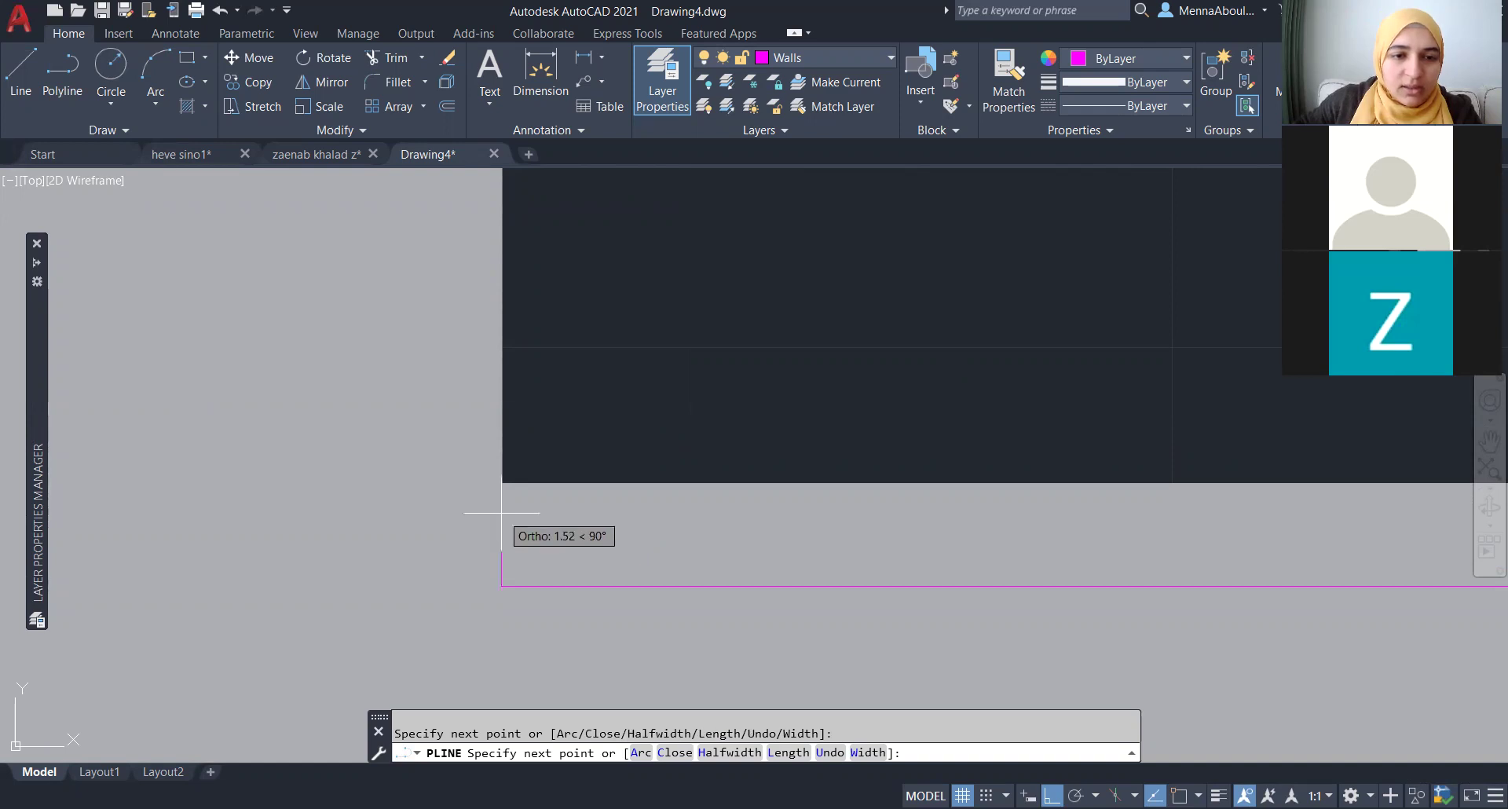
scroll(498, 673, down, 5)
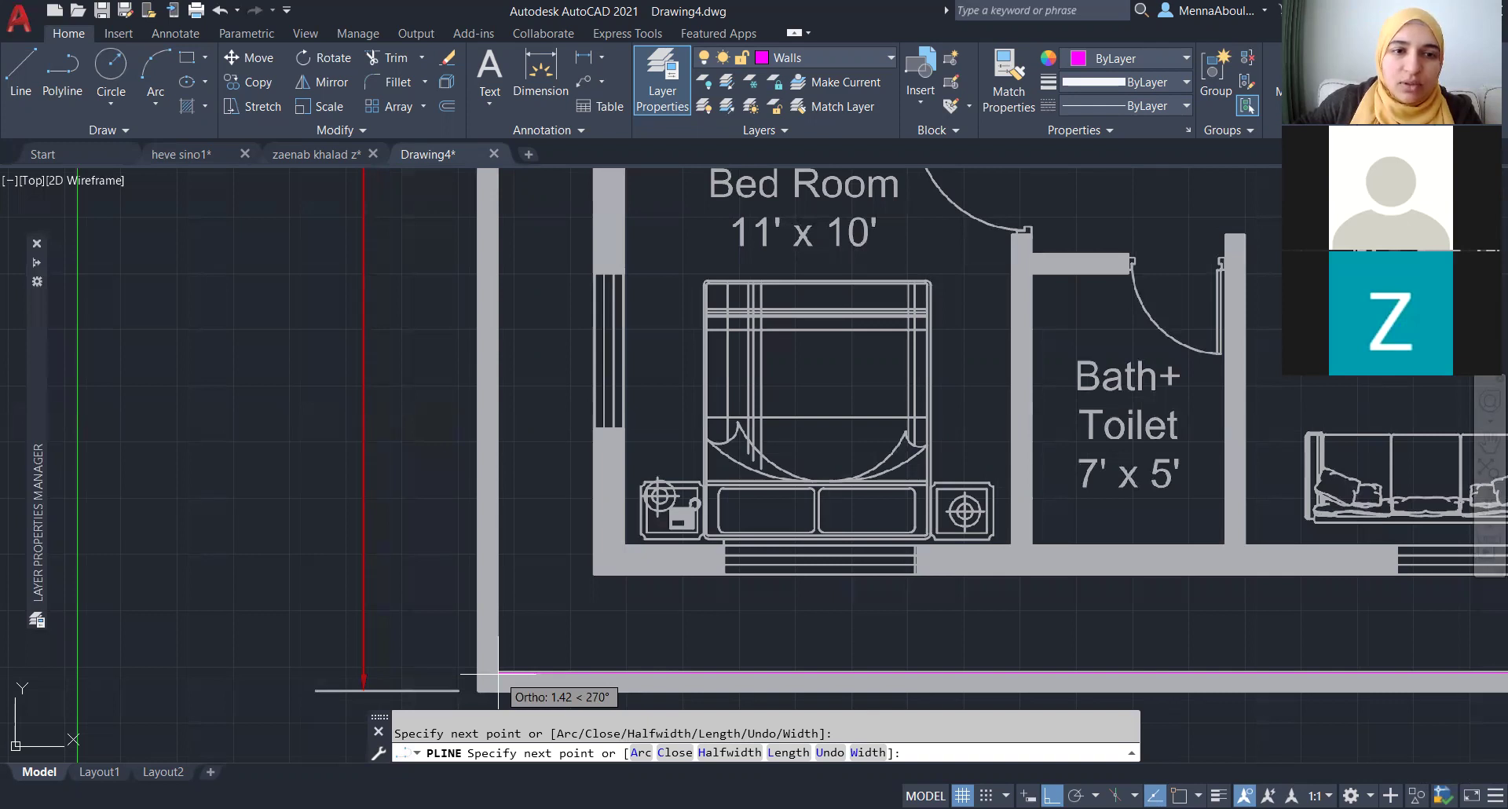
scroll(403, 346, up, 5)
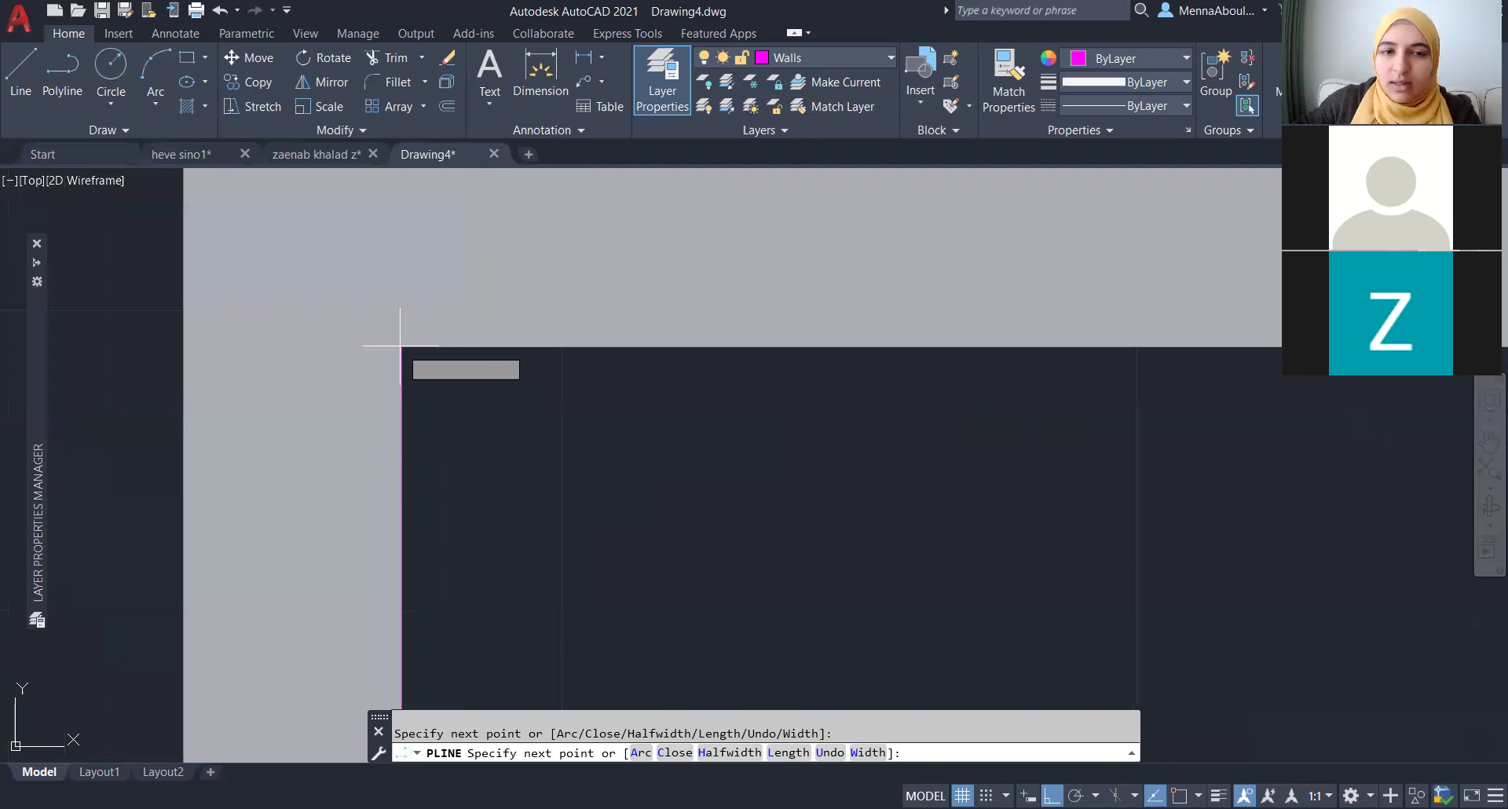
scroll(335, 383, down, 5)
scroll(336, 383, down, 2)
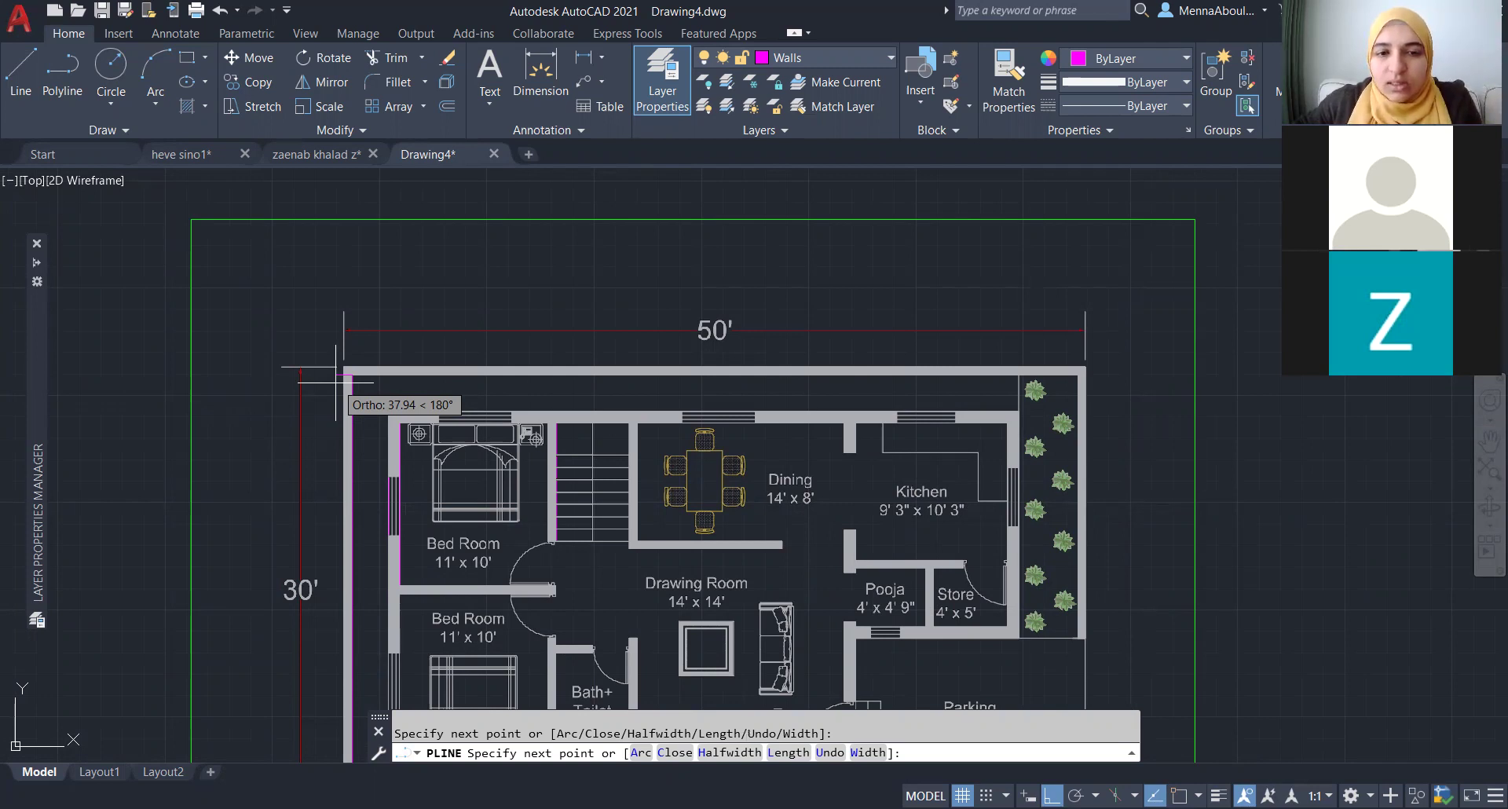
scroll(735, 424, up, 4)
text(17)
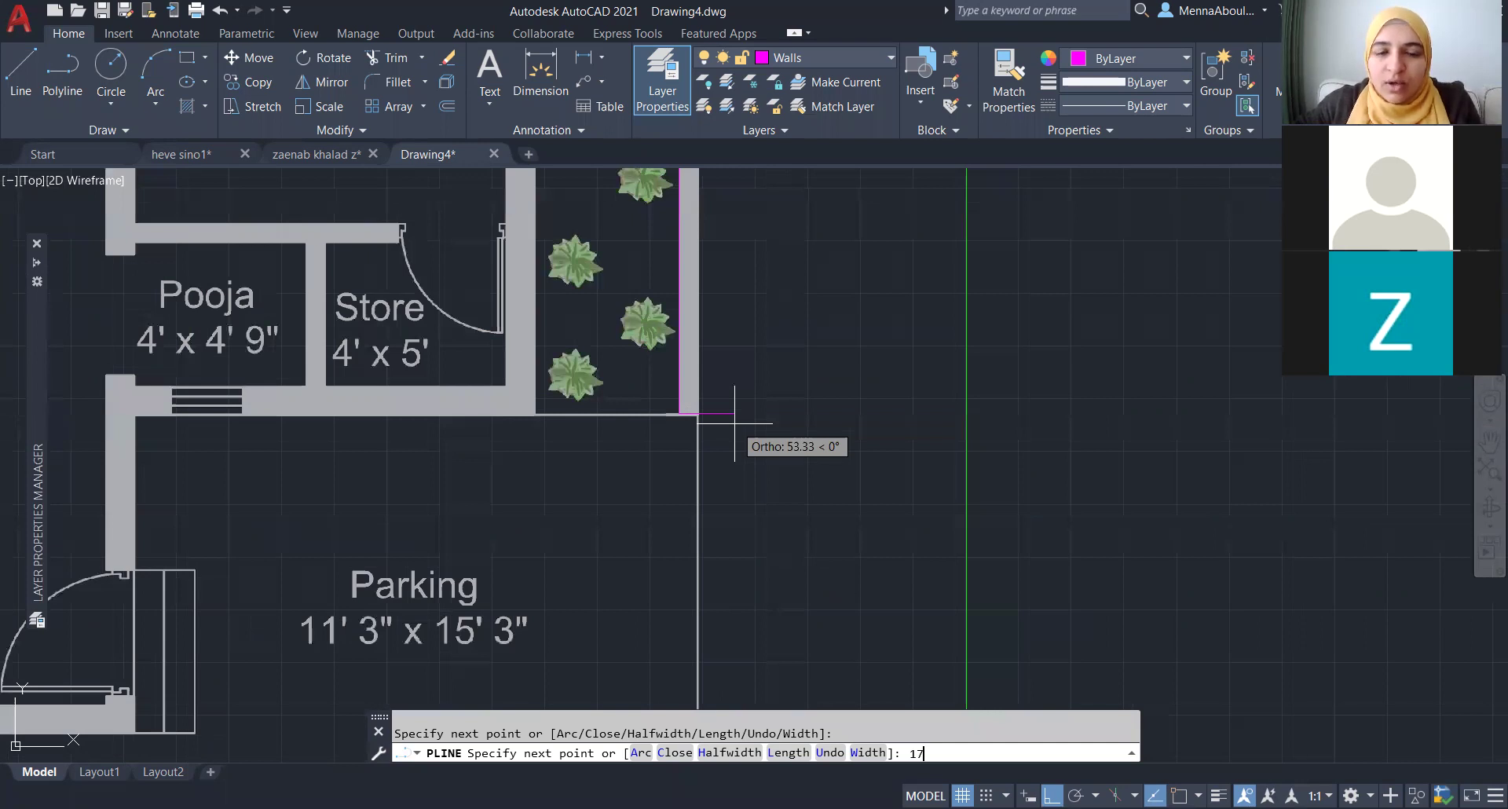
key(Return)
scroll(767, 463, down, 5)
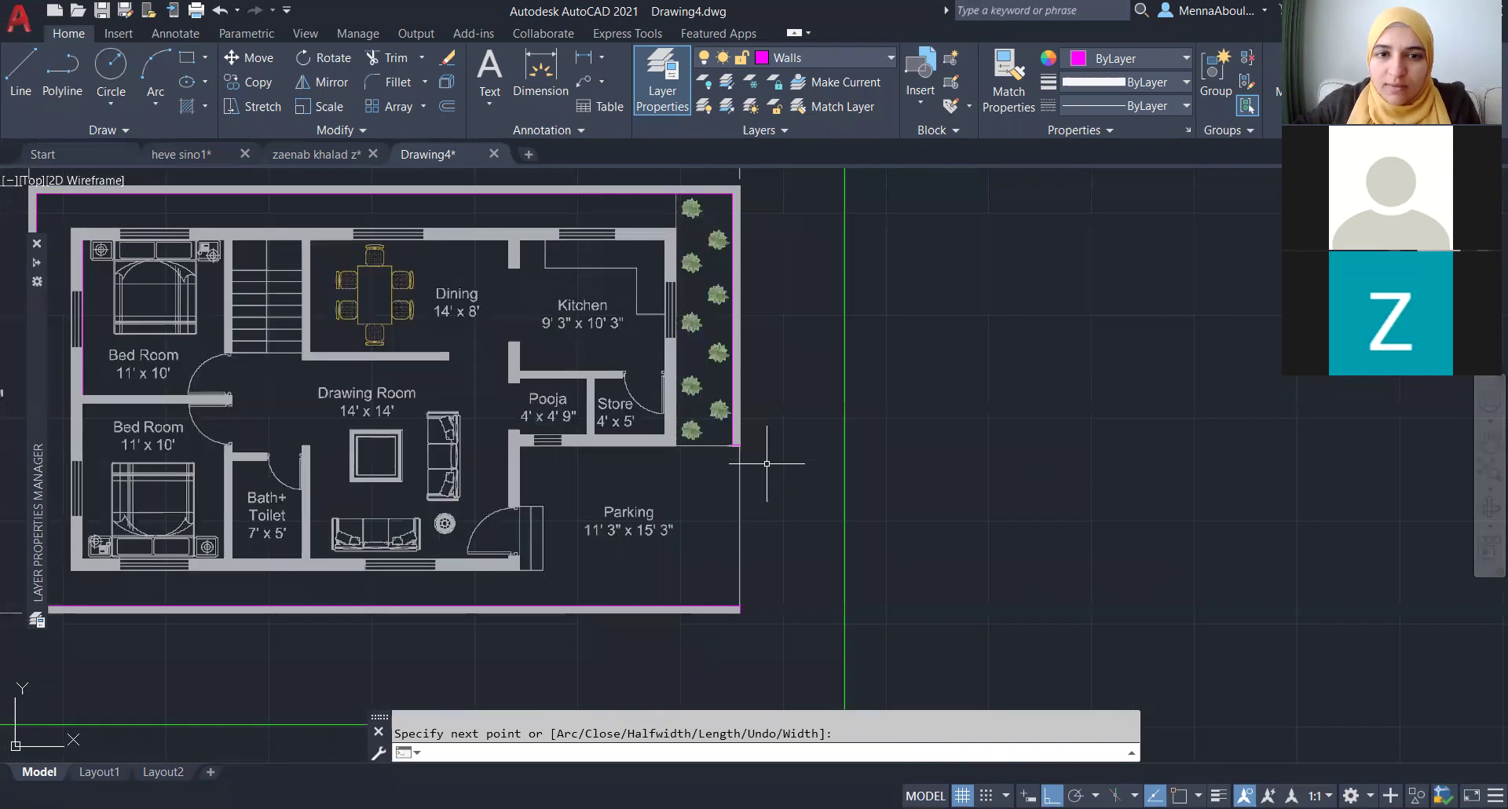
scroll(767, 464, down, 3)
key(Escape)
click(875, 55)
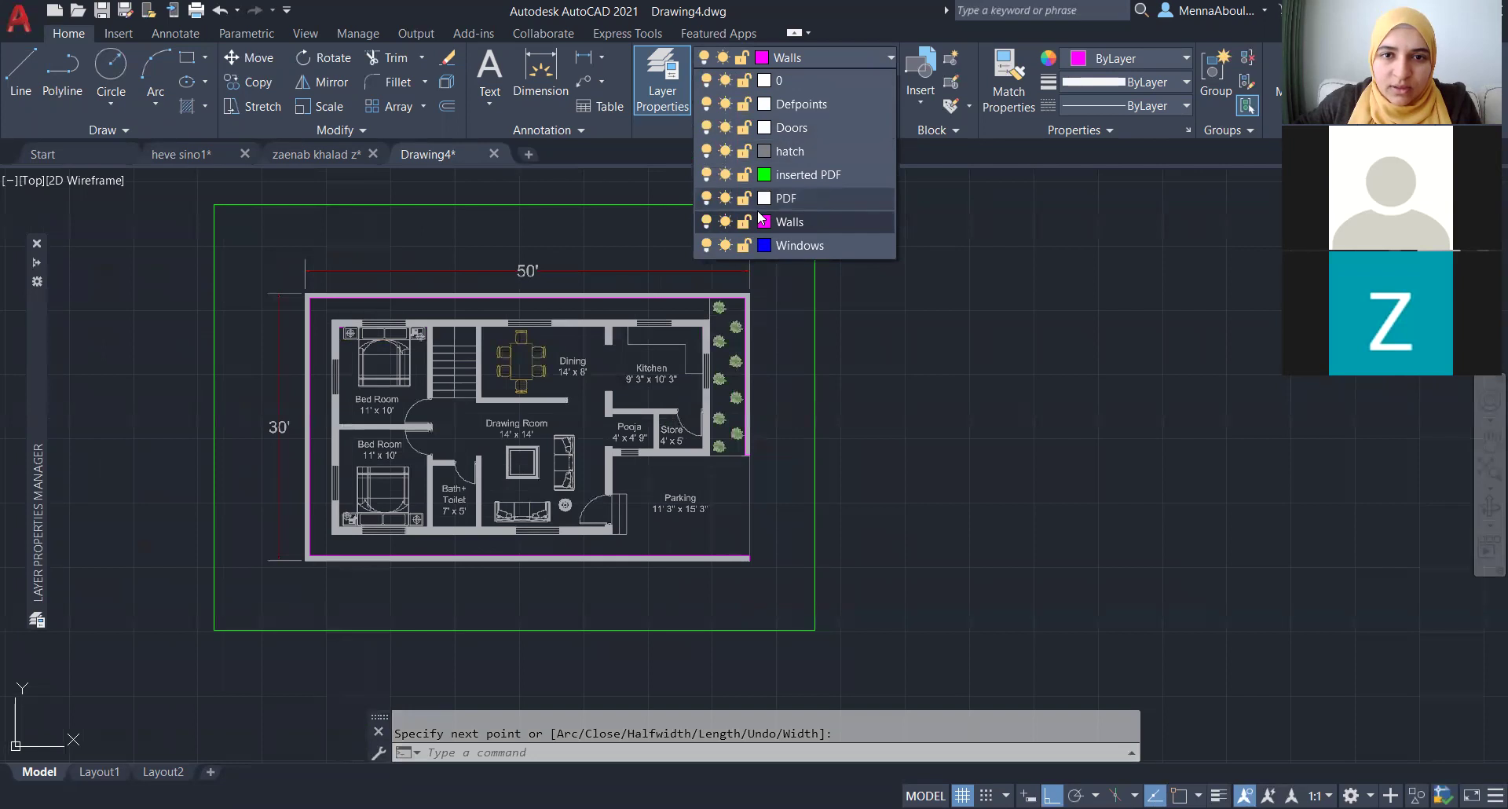
click(714, 173)
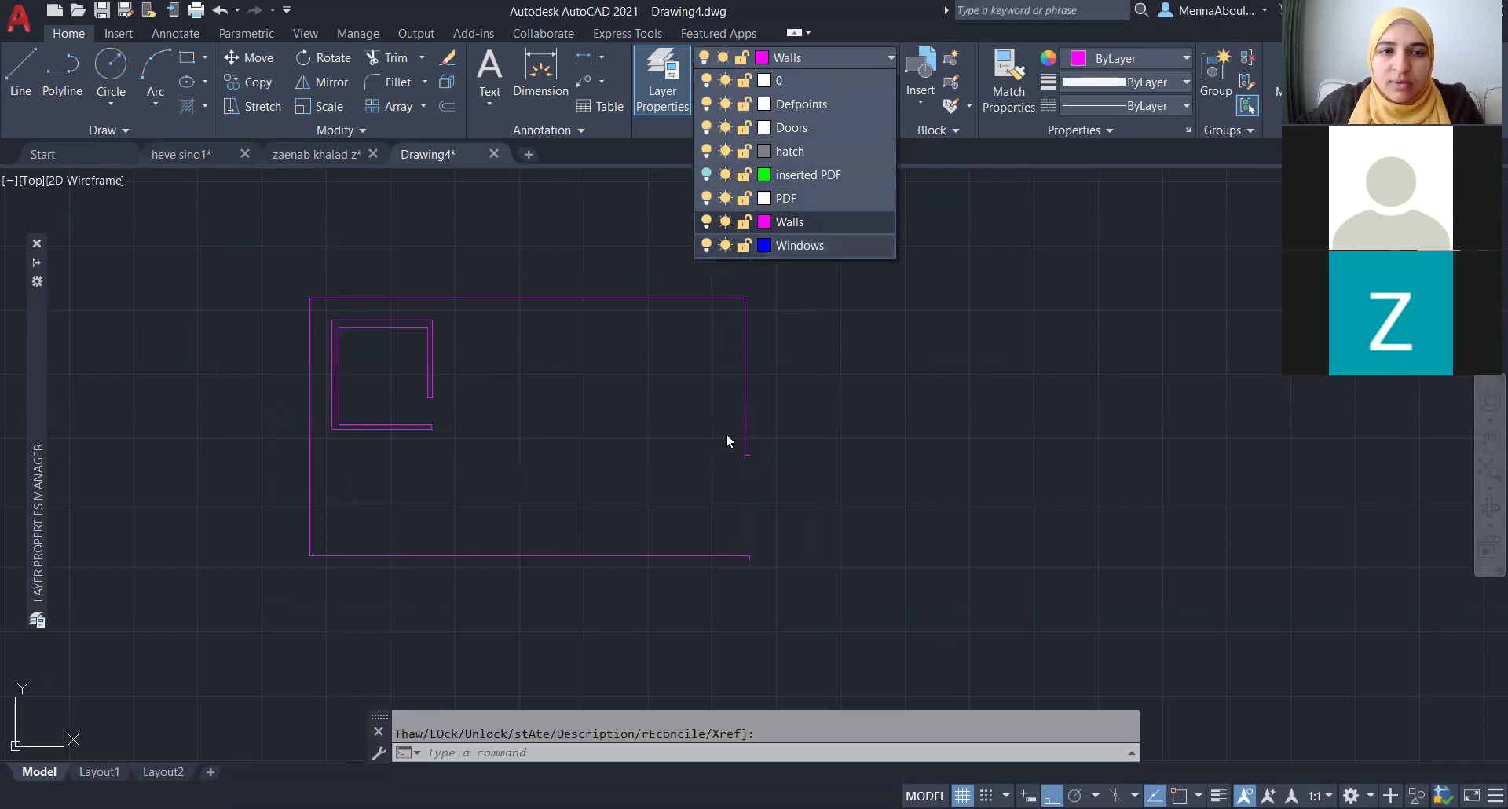
click(728, 471)
drag(790, 393, 738, 439)
key(Escape)
scroll(746, 463, up, 2)
click(838, 53)
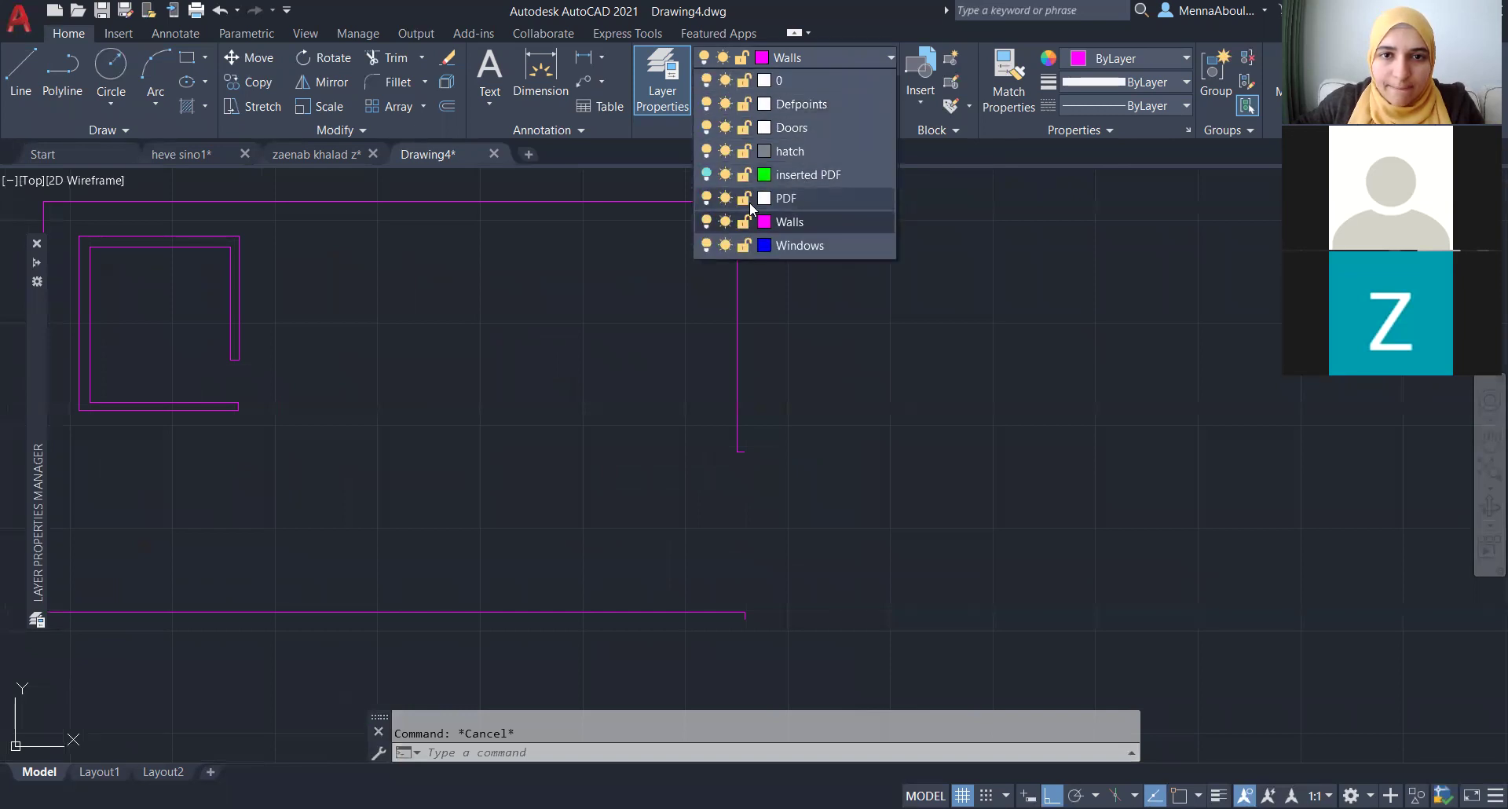
click(706, 175)
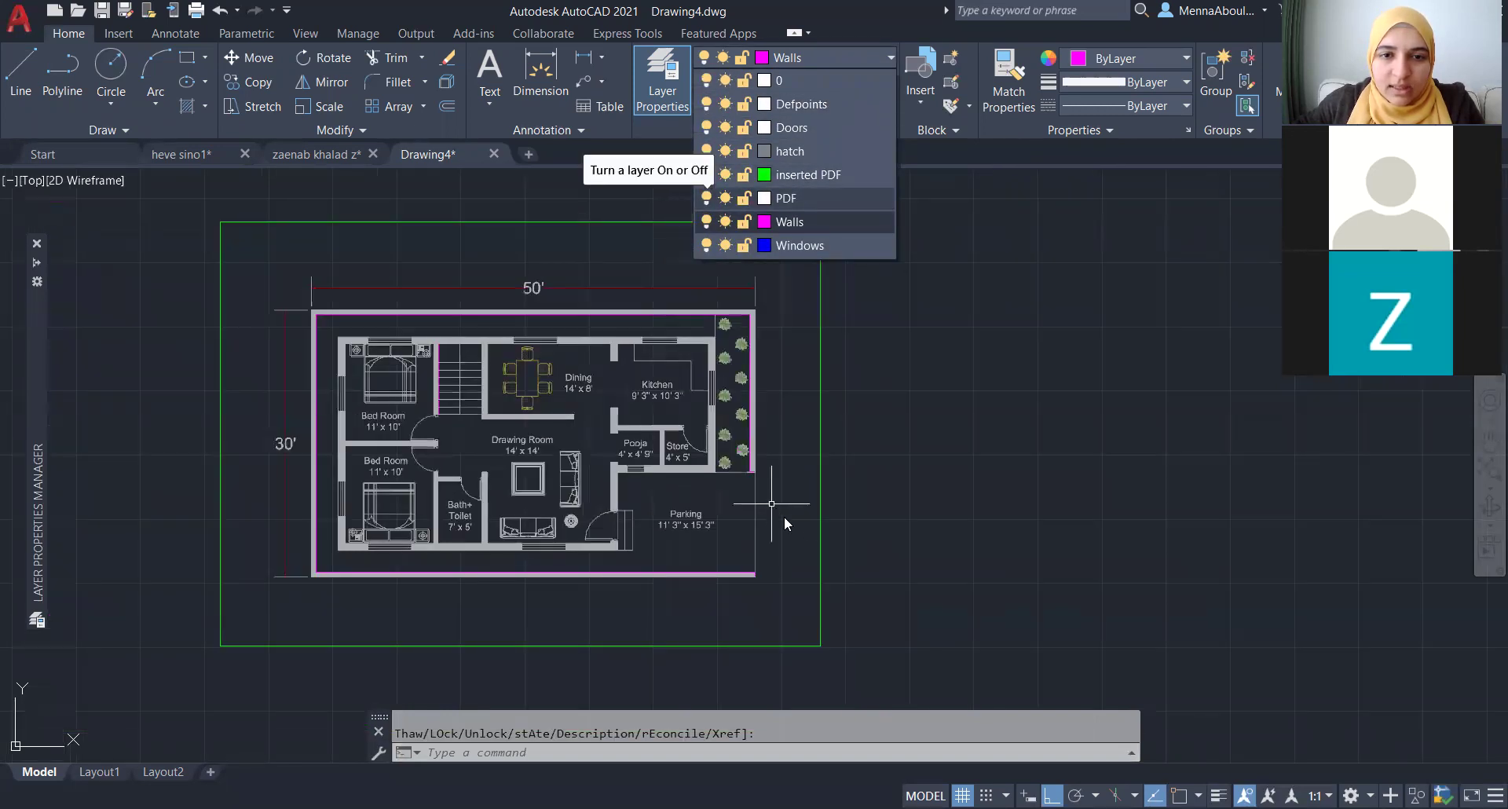
click(837, 501)
click(837, 501)
click(793, 385)
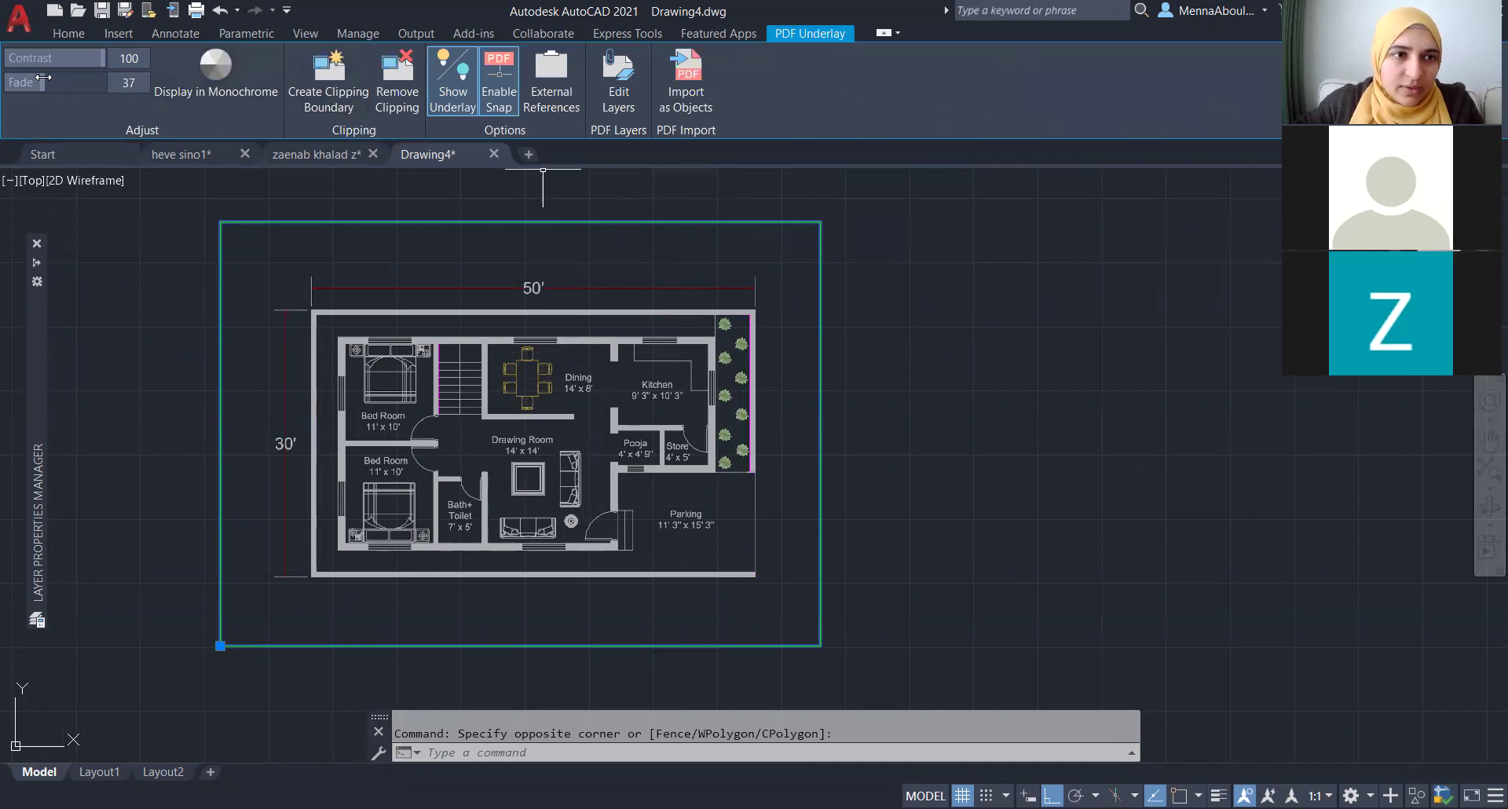
- Fade the PDF floor plan underlay heavily, to 95, to check the magenta walls
drag(43, 82, 137, 104)
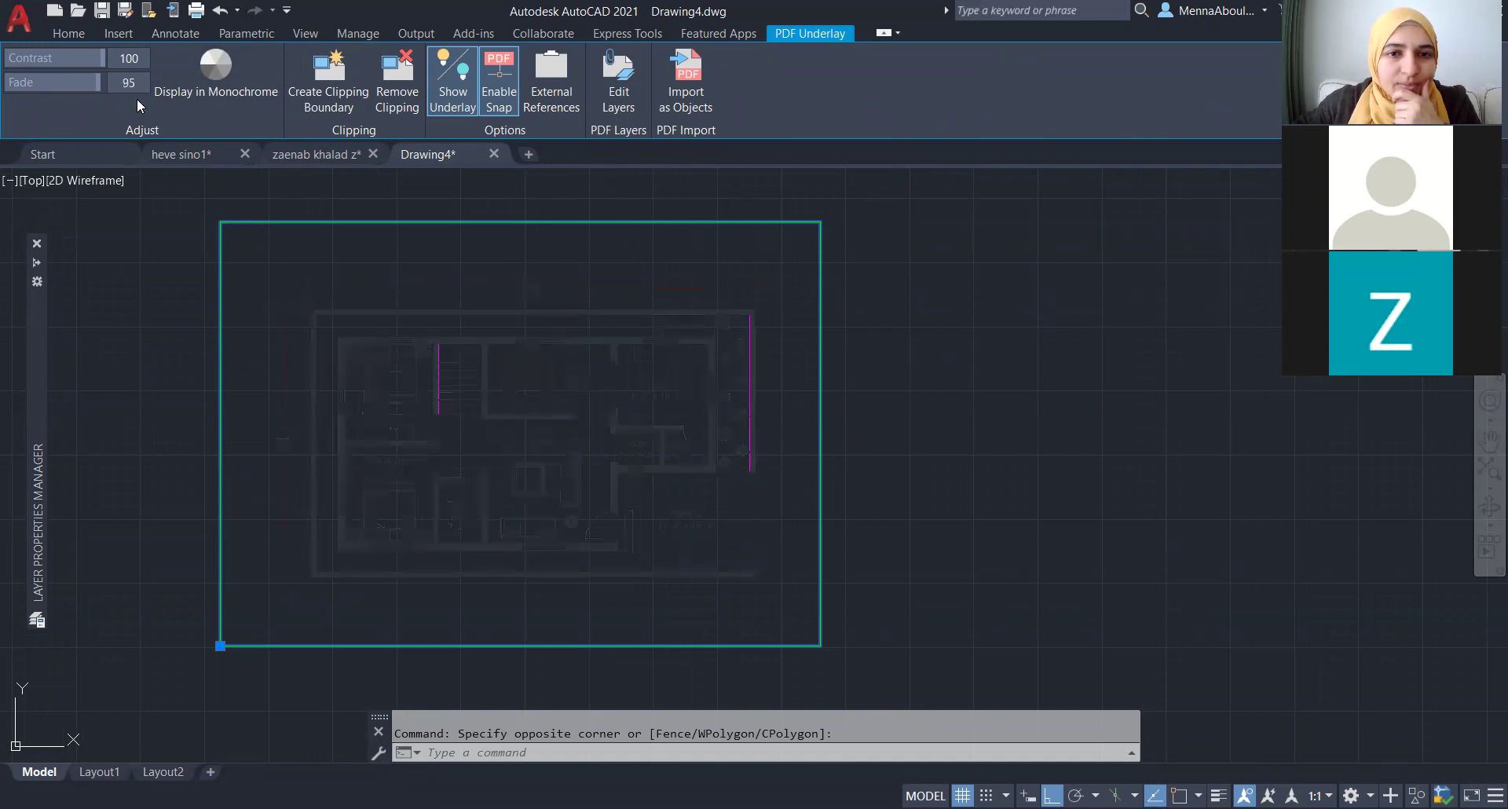
click(145, 346)
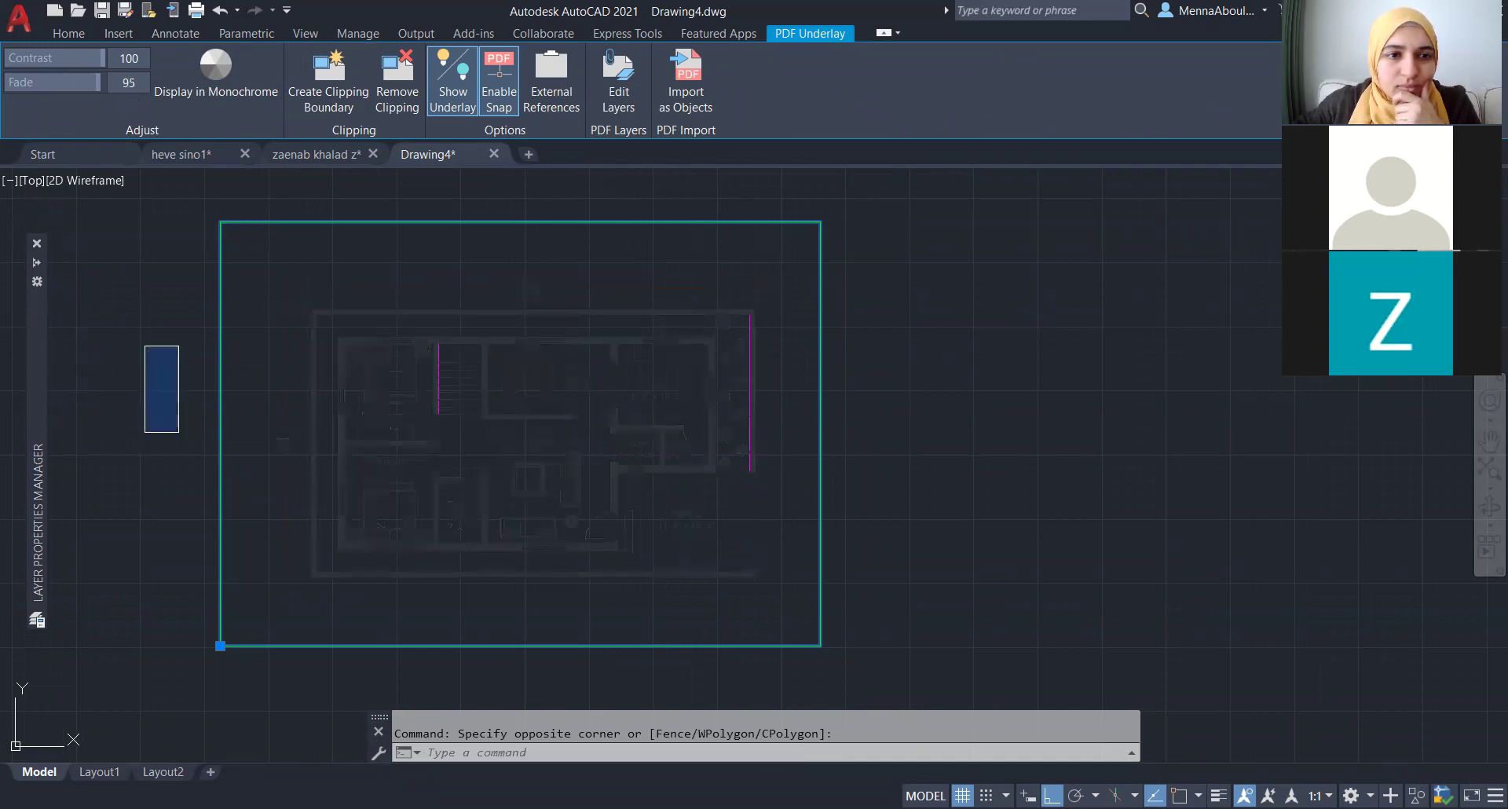
click(178, 431)
key(Escape)
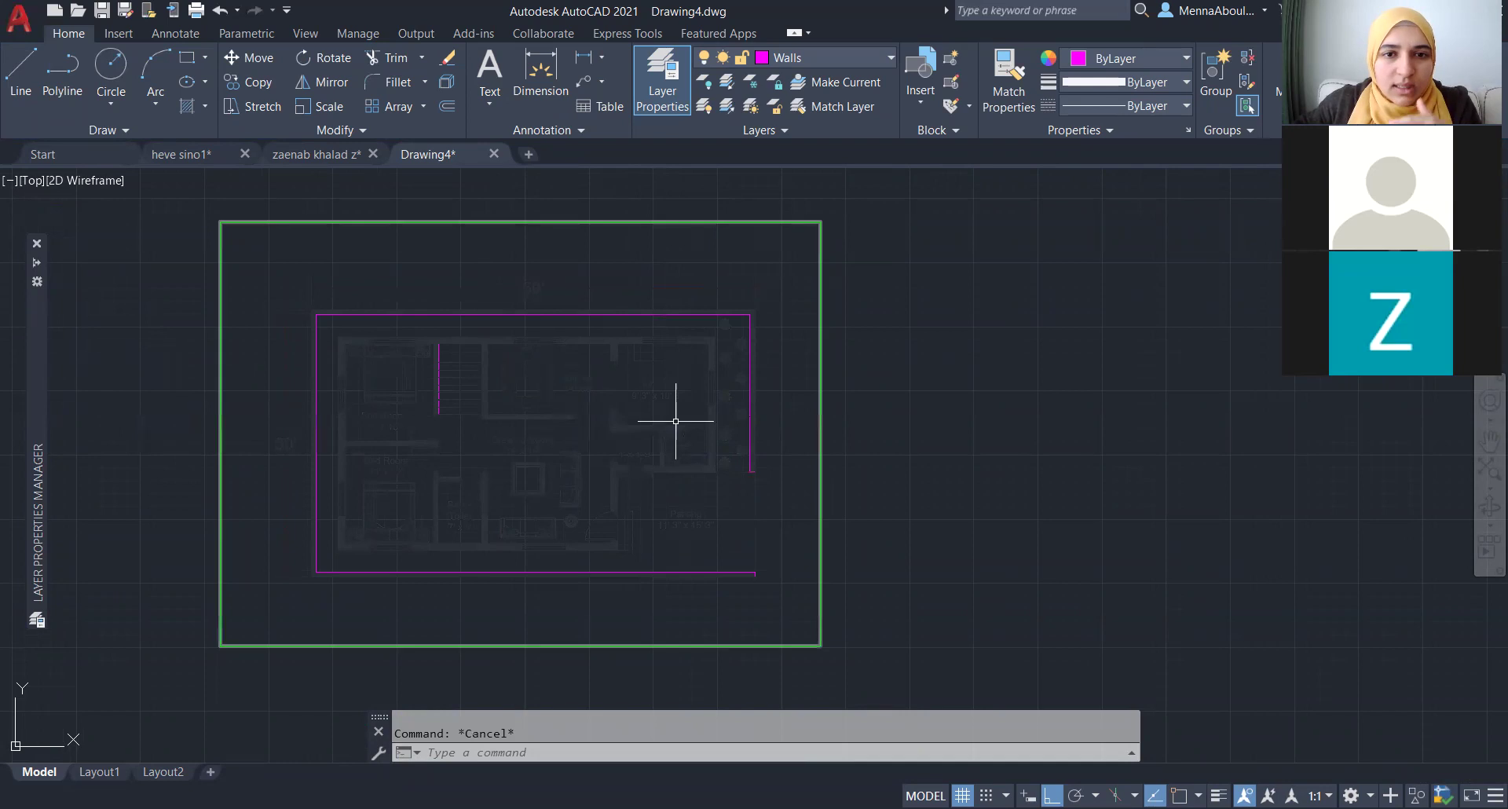
scroll(713, 473, up, 2)
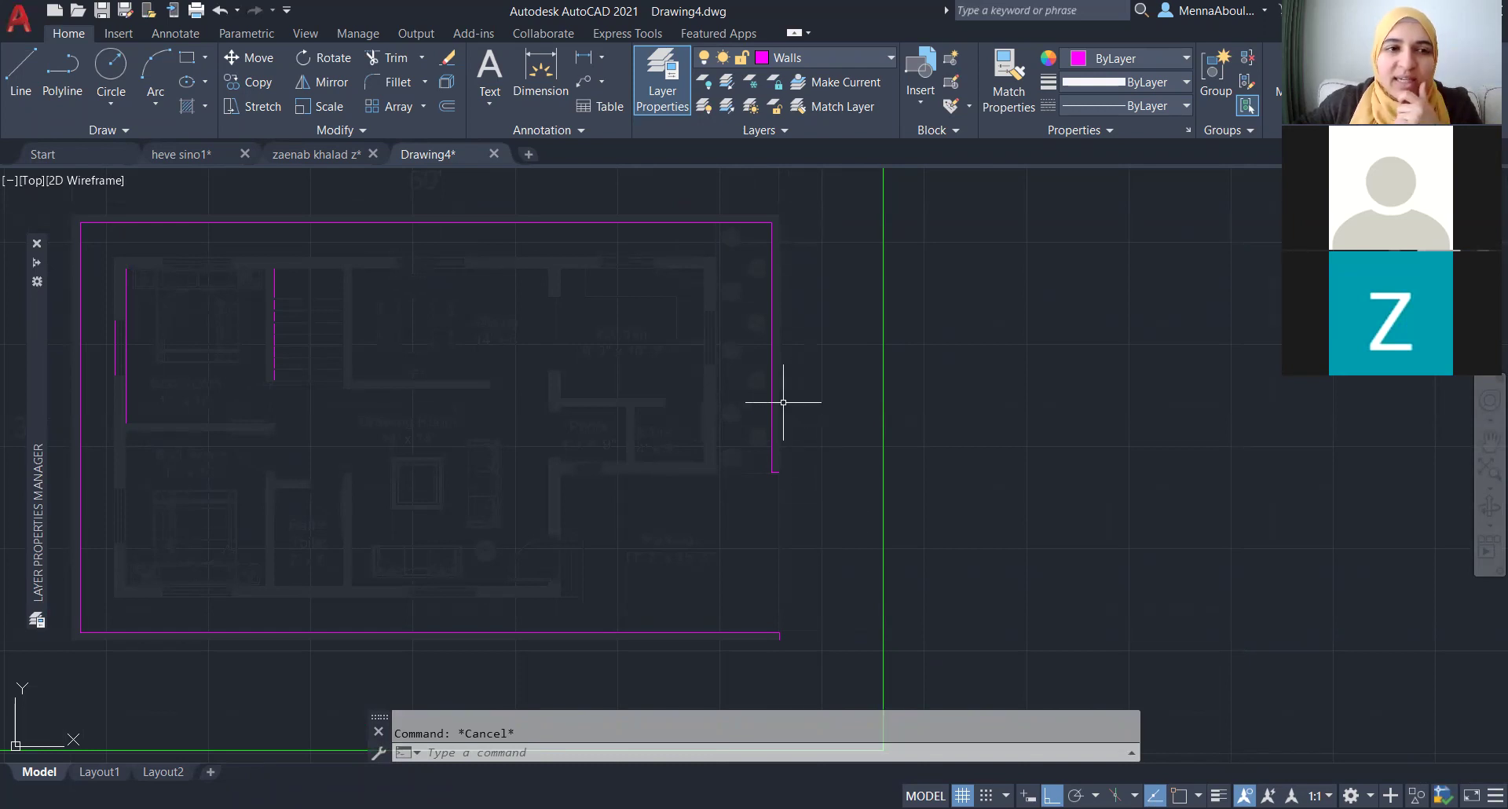
- Reselect the PDF underlay on its own and lower its fade to 44
click(908, 363)
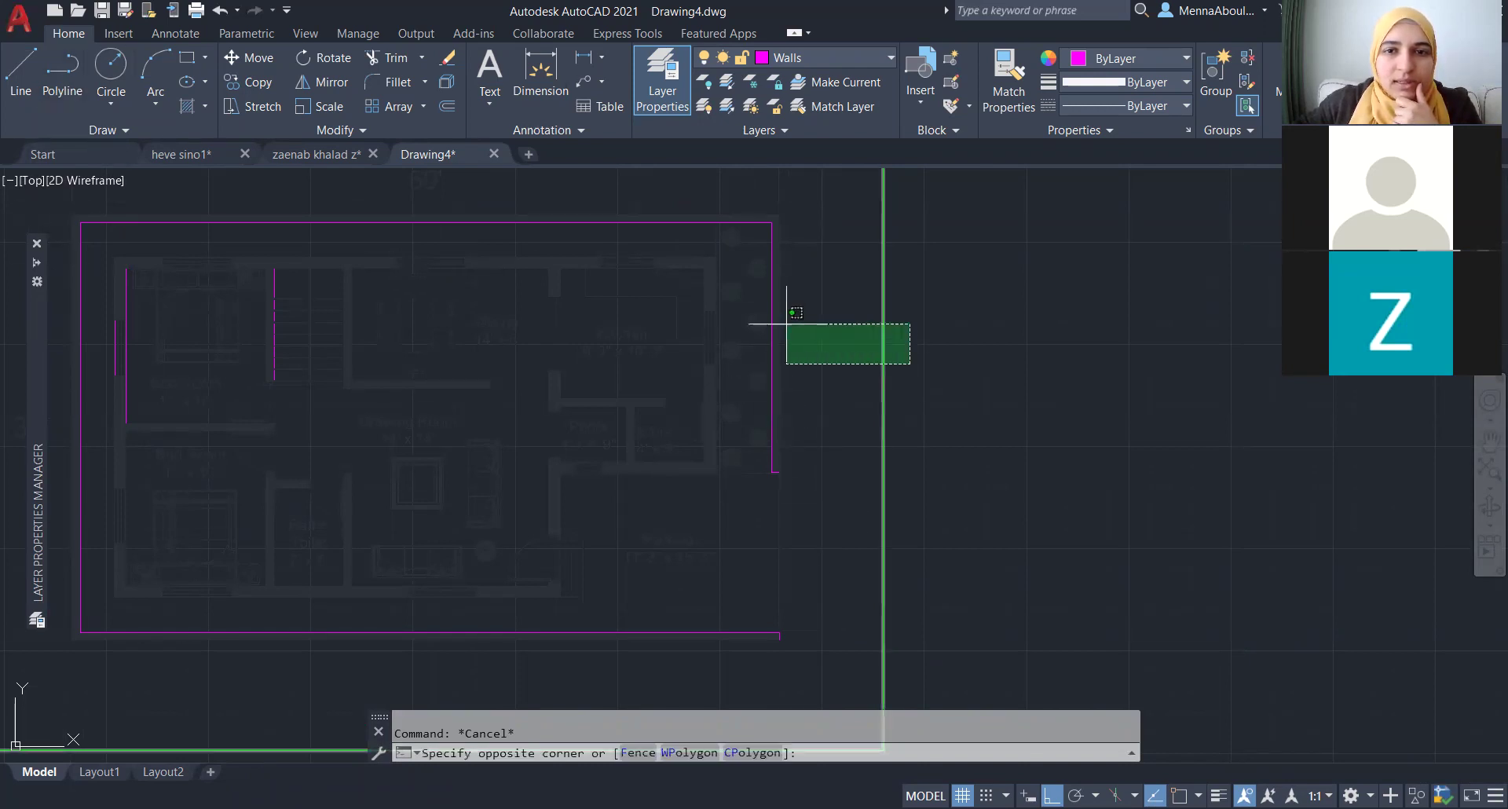
click(772, 269)
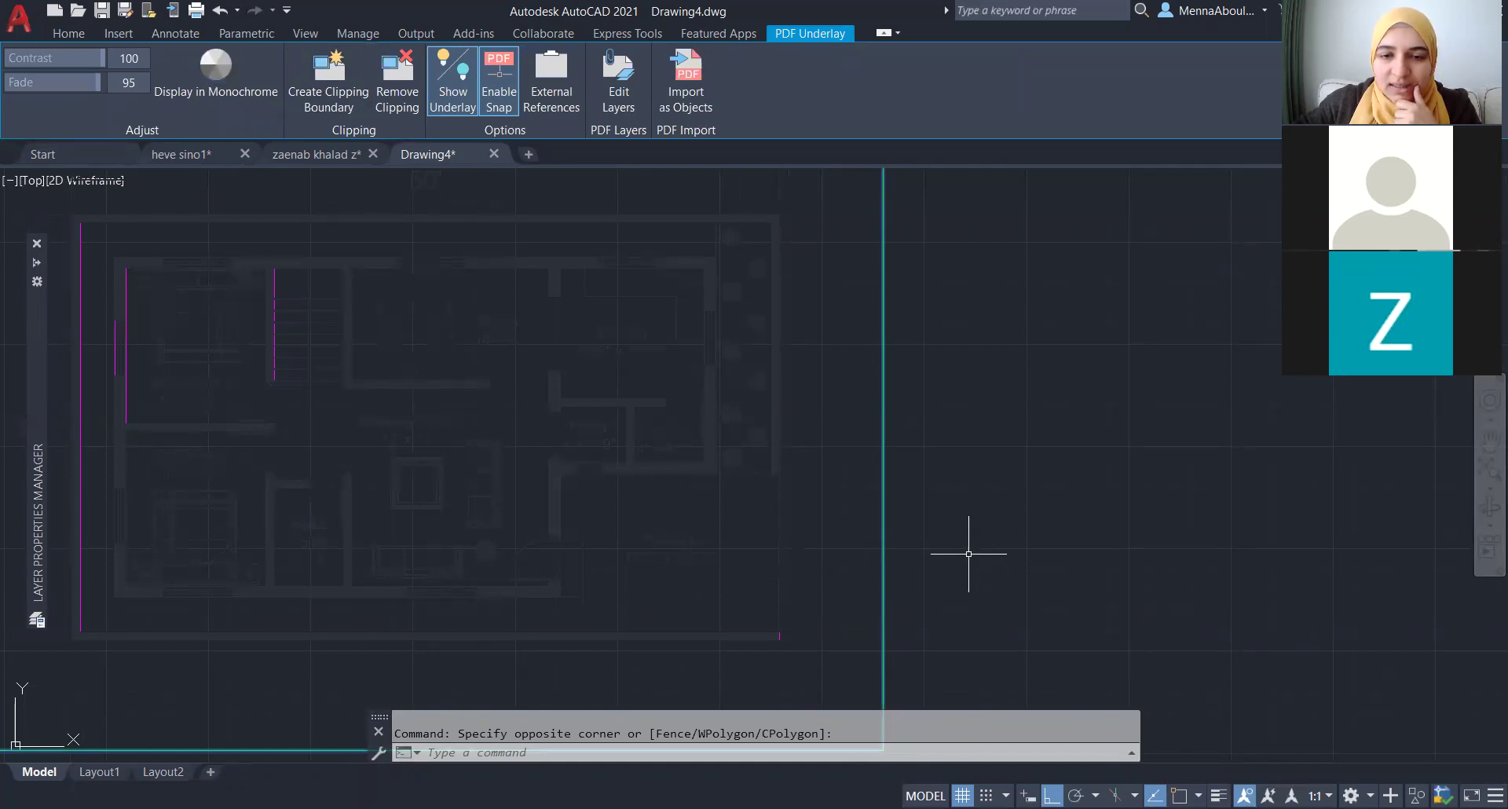
key(Escape)
click(927, 555)
click(861, 482)
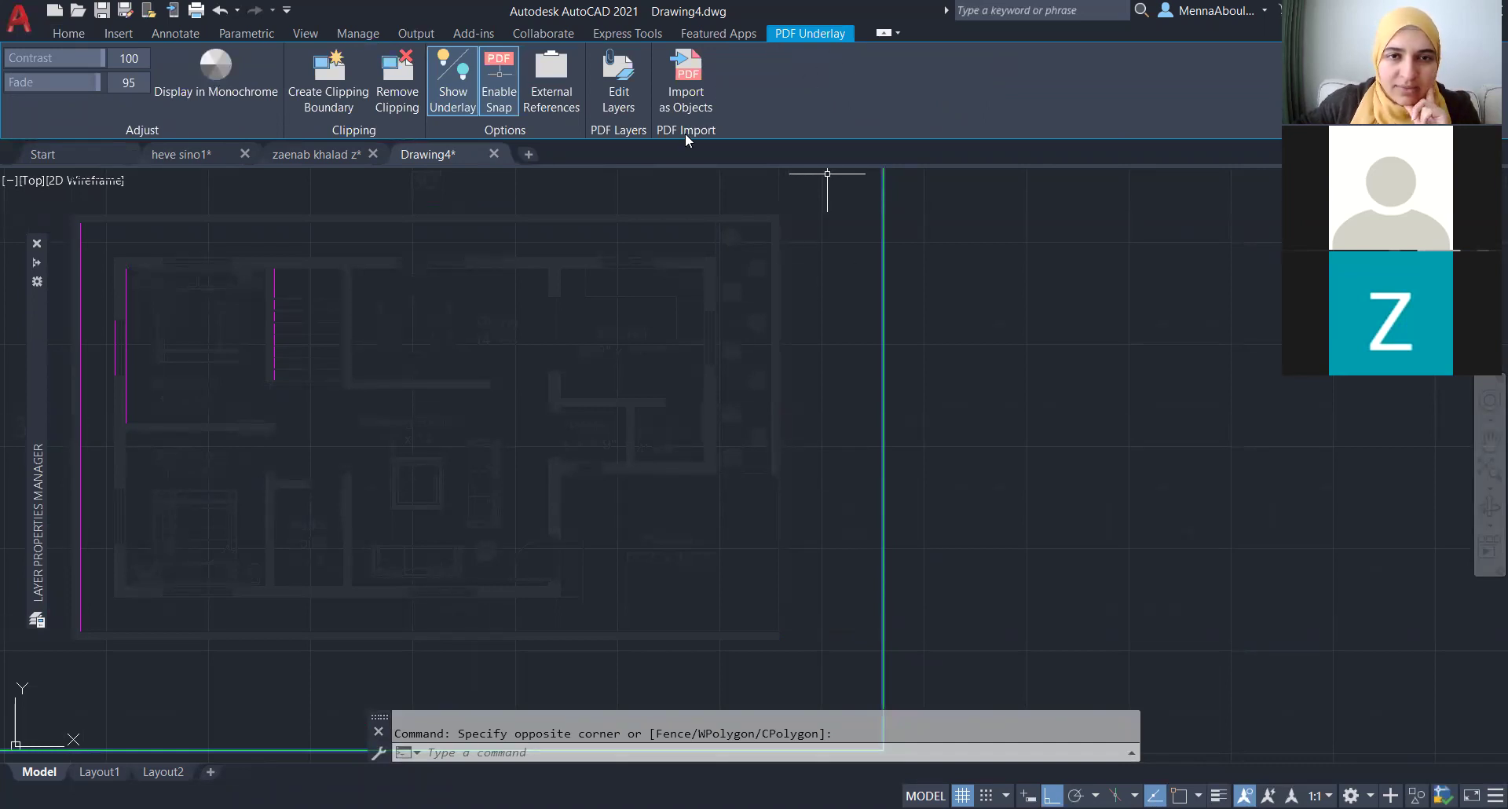
mouse_move(103, 73)
mouse_down()
mouse_move(26, 85)
mouse_move(62, 96)
mouse_up()
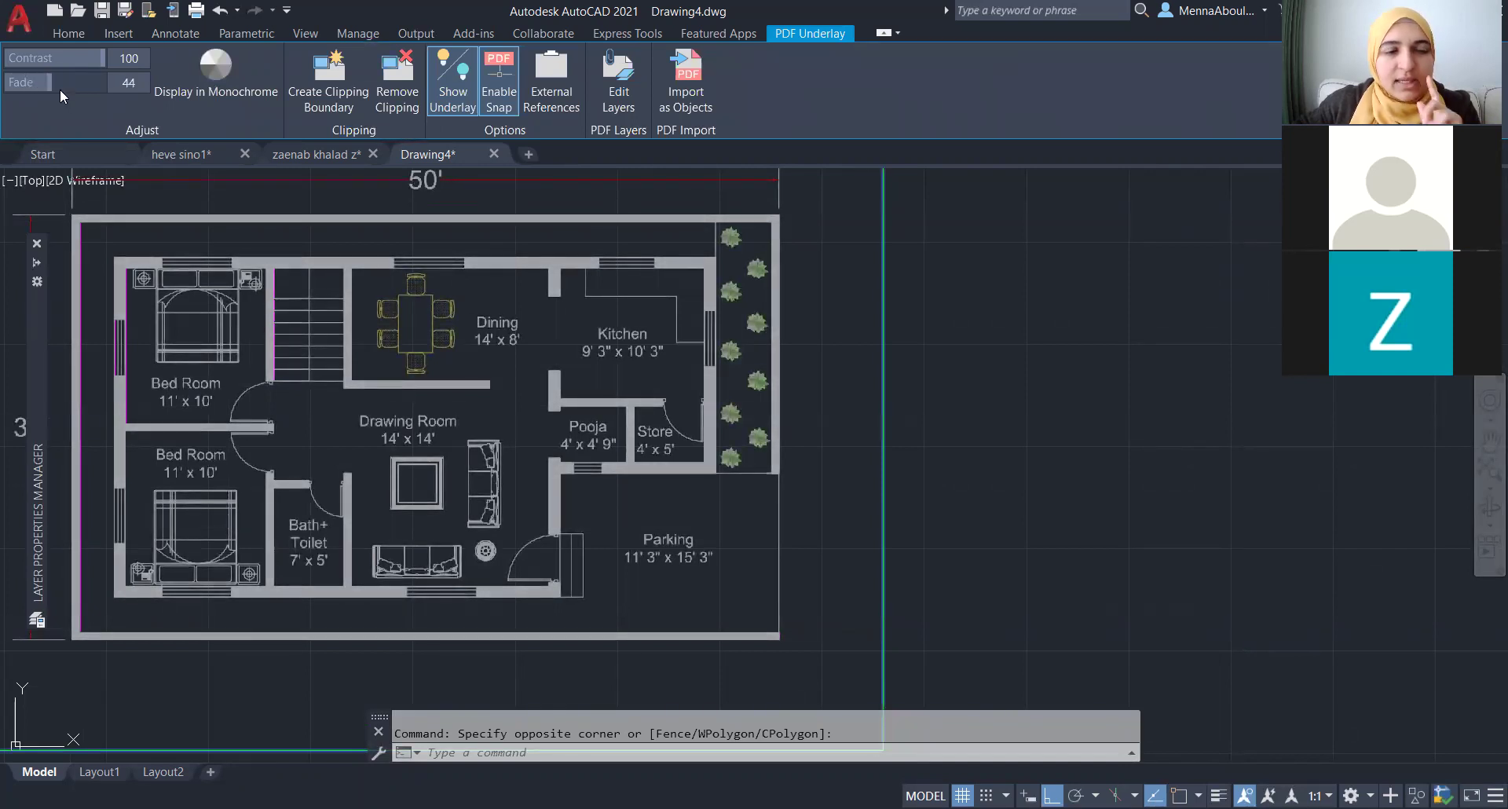
key(Escape)
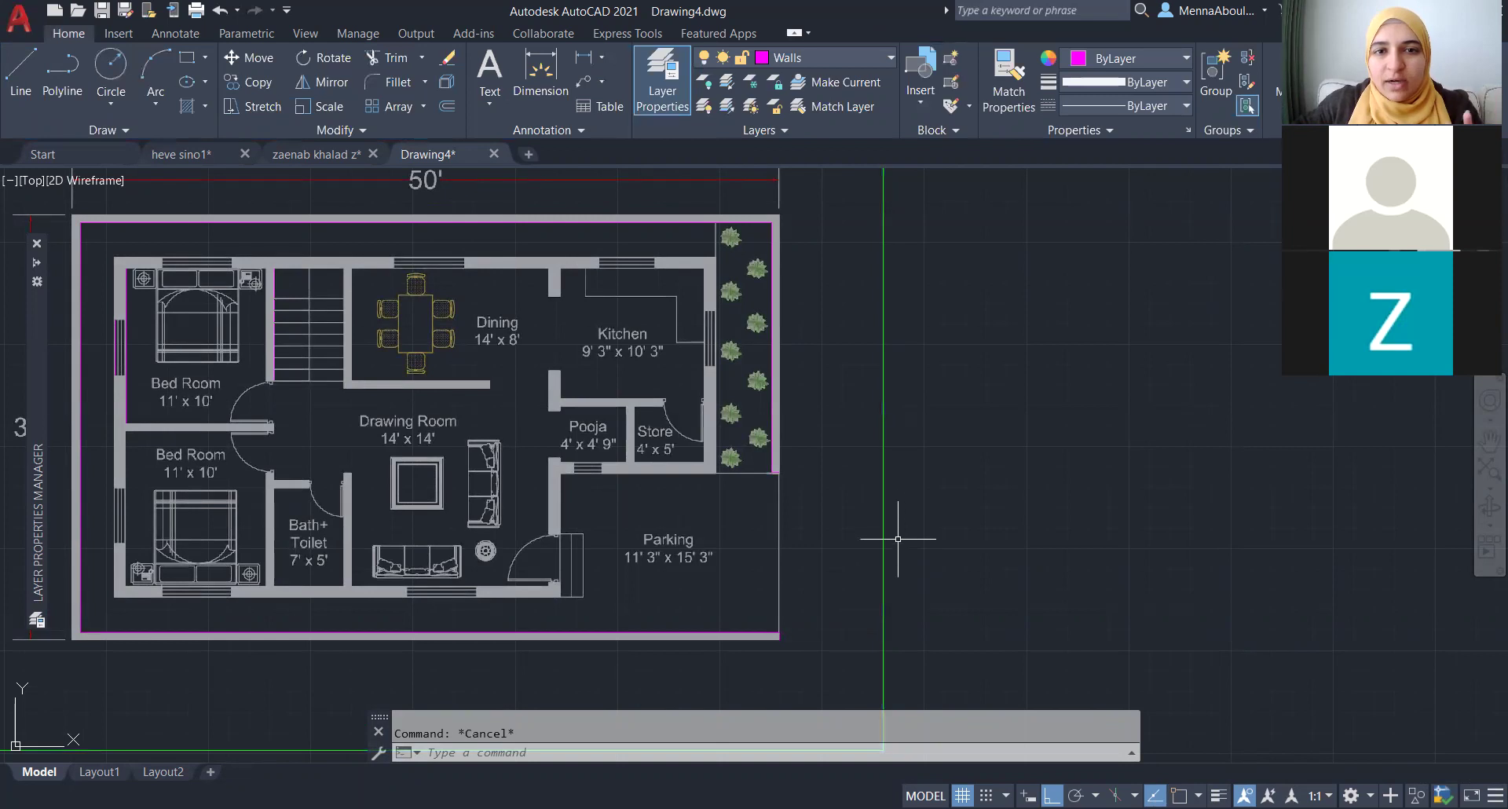
middle_drag(724, 538, 825, 506)
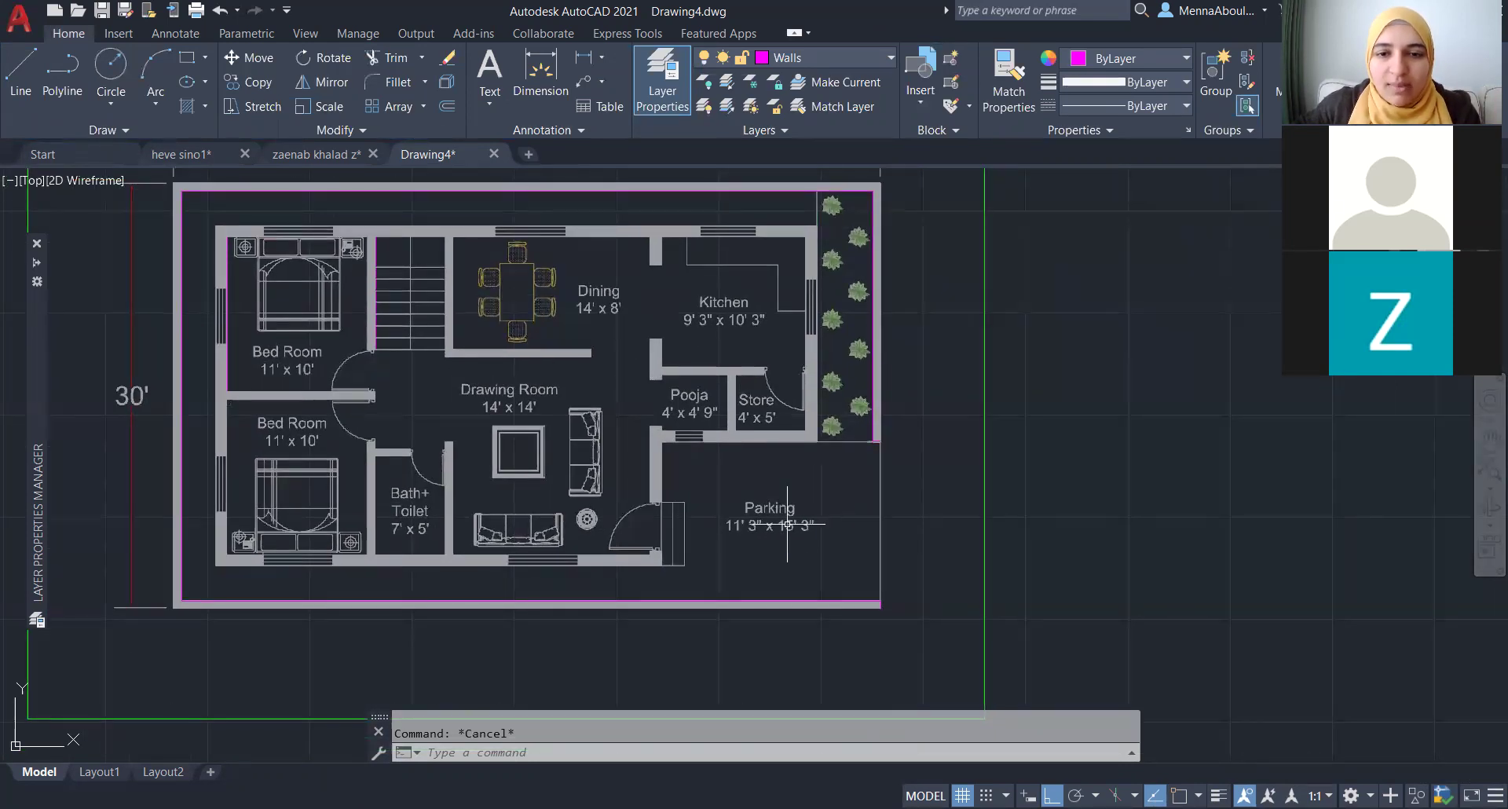
scroll(794, 566, down, 3)
scroll(809, 591, up, 5)
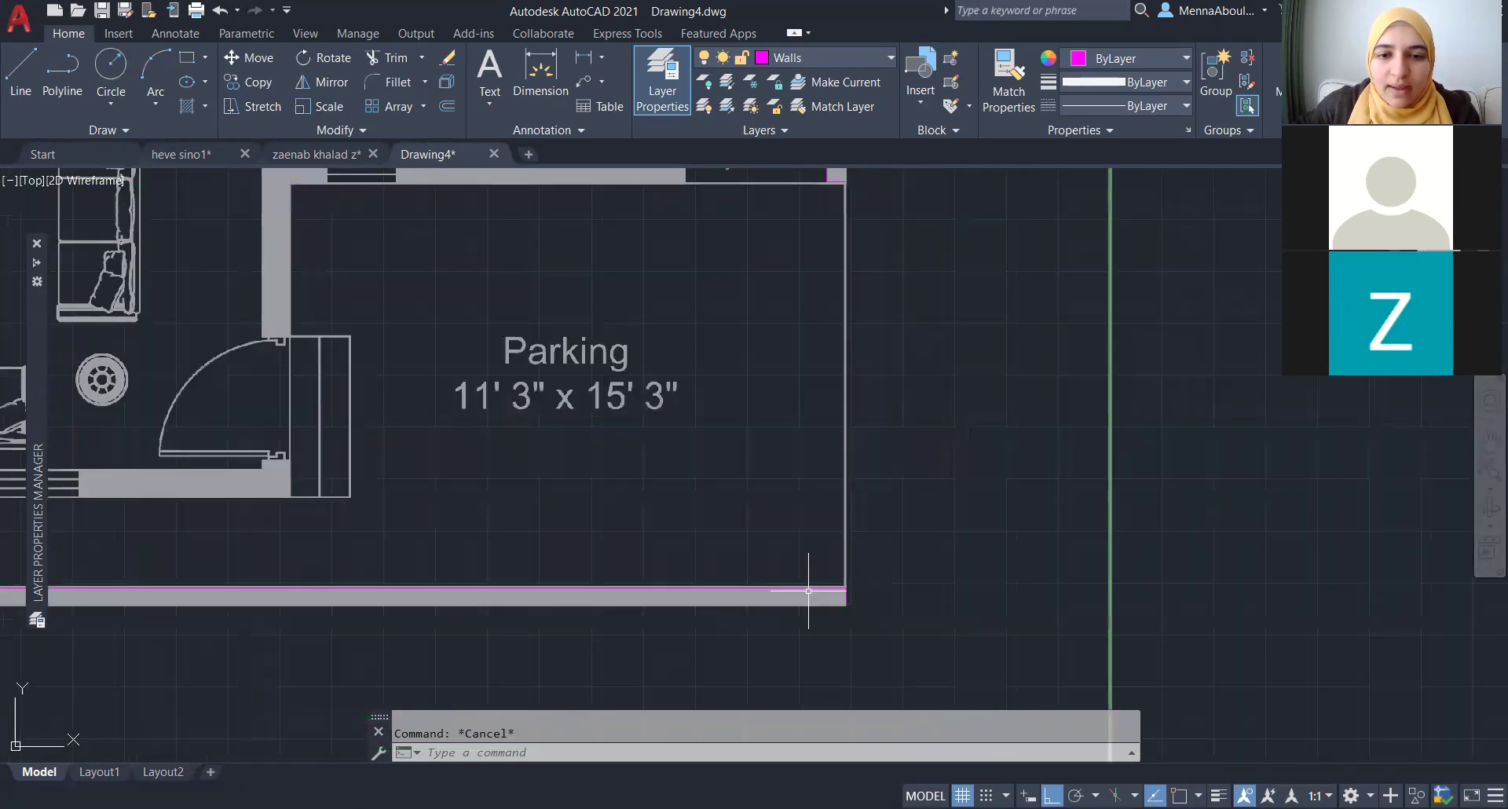
click(810, 591)
scroll(766, 621, down, 4)
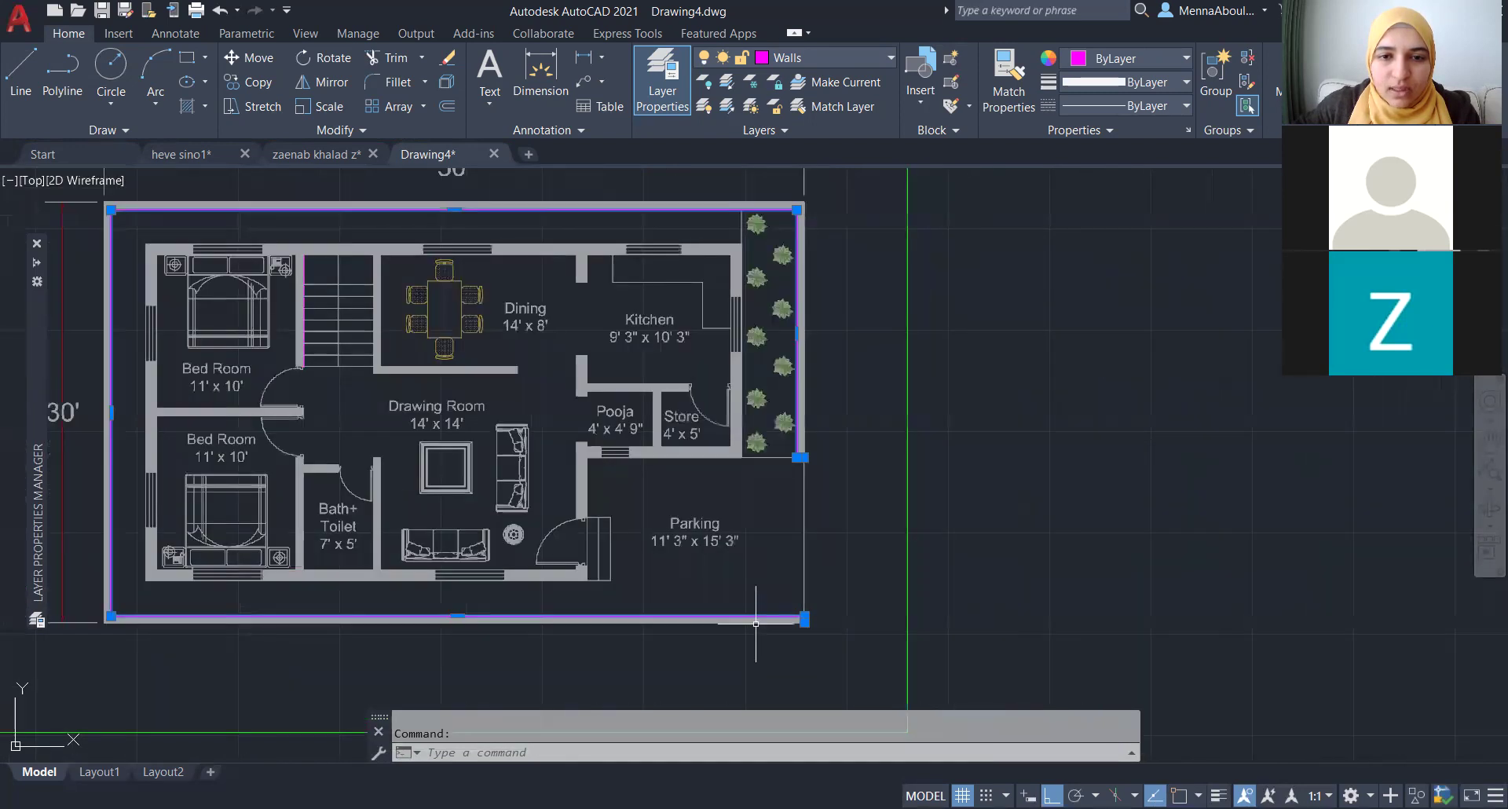
scroll(756, 623, down, 2)
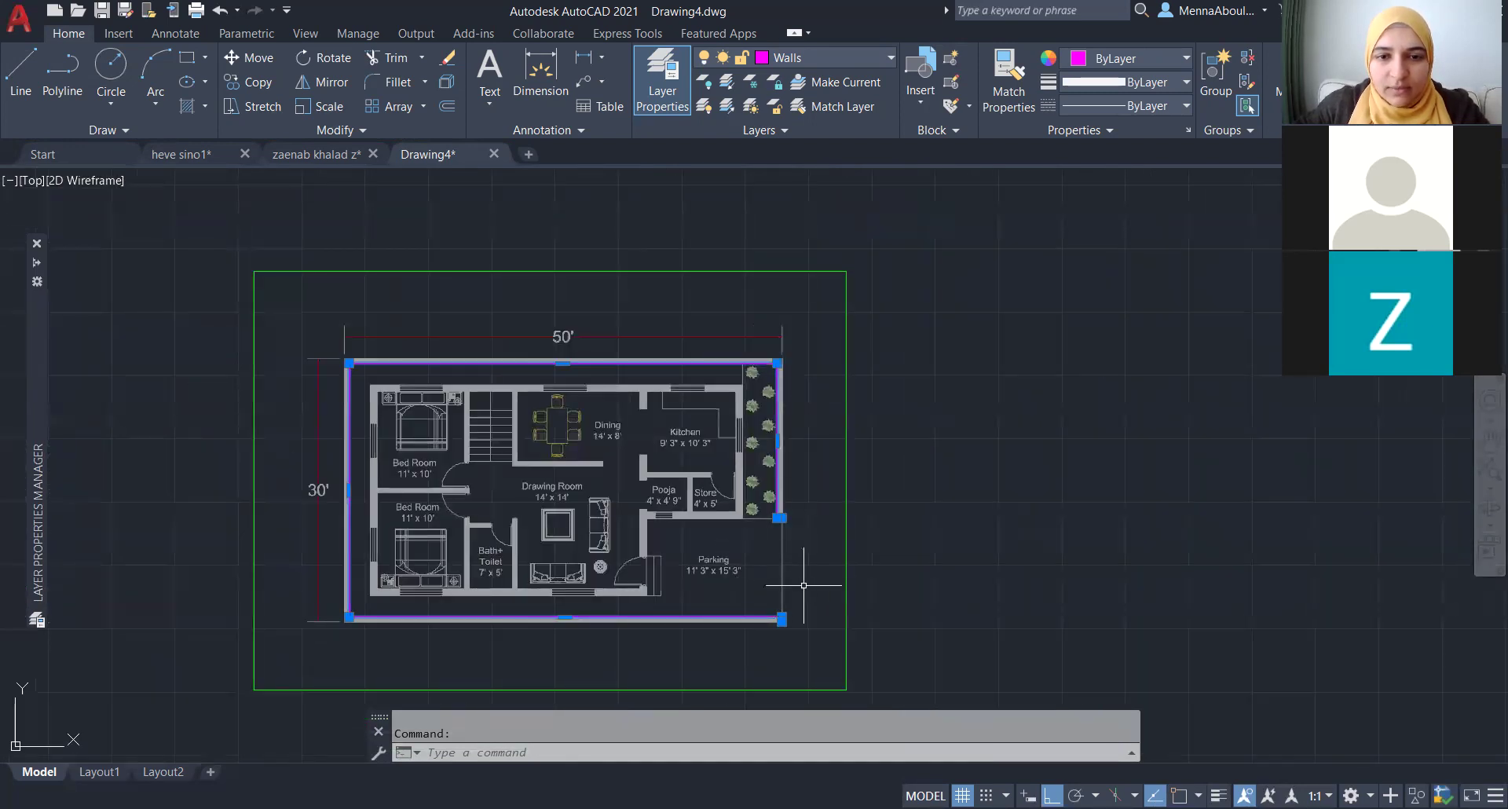
scroll(804, 585, up, 4)
scroll(791, 600, down, 2)
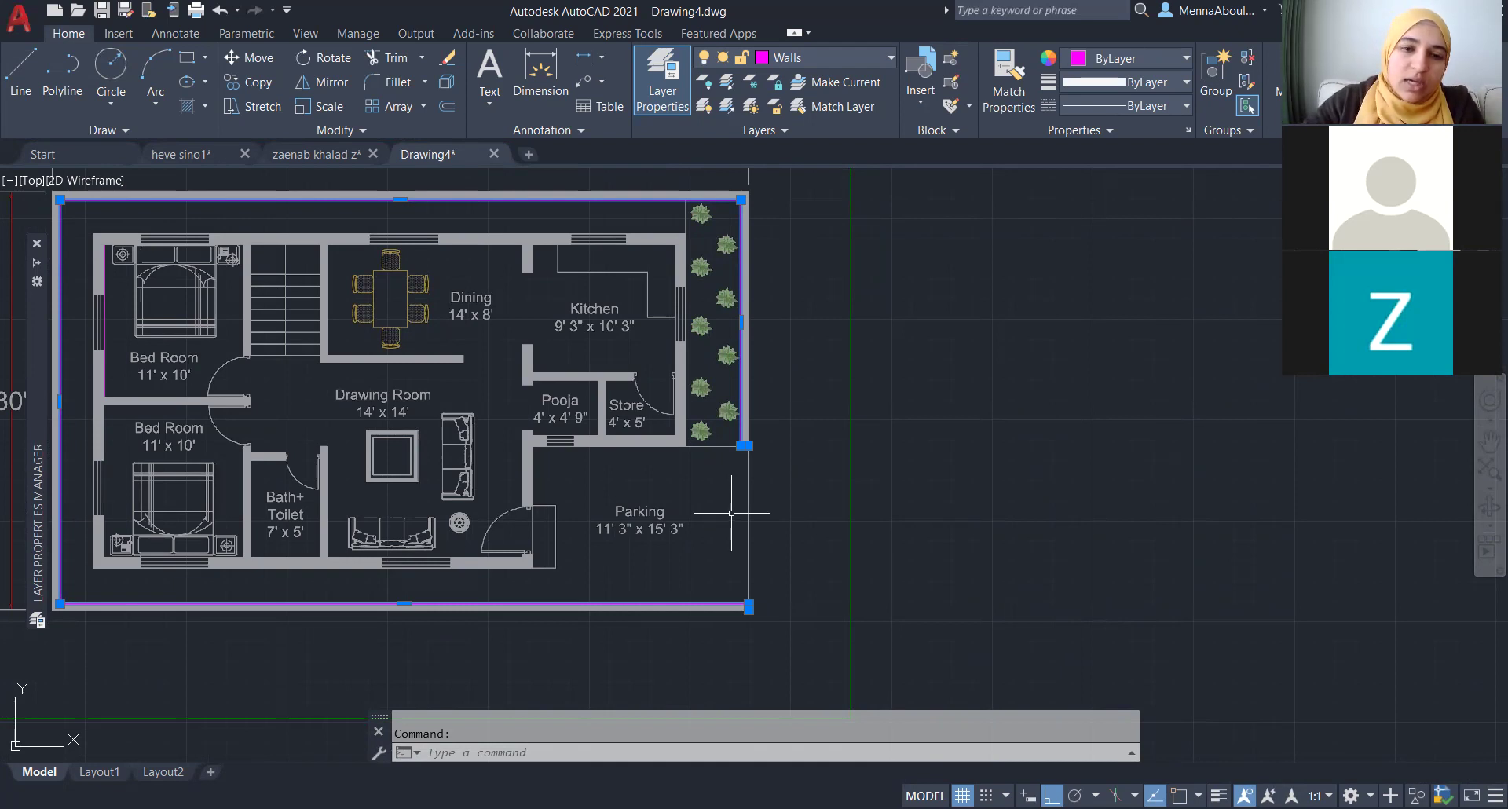
key(Escape)
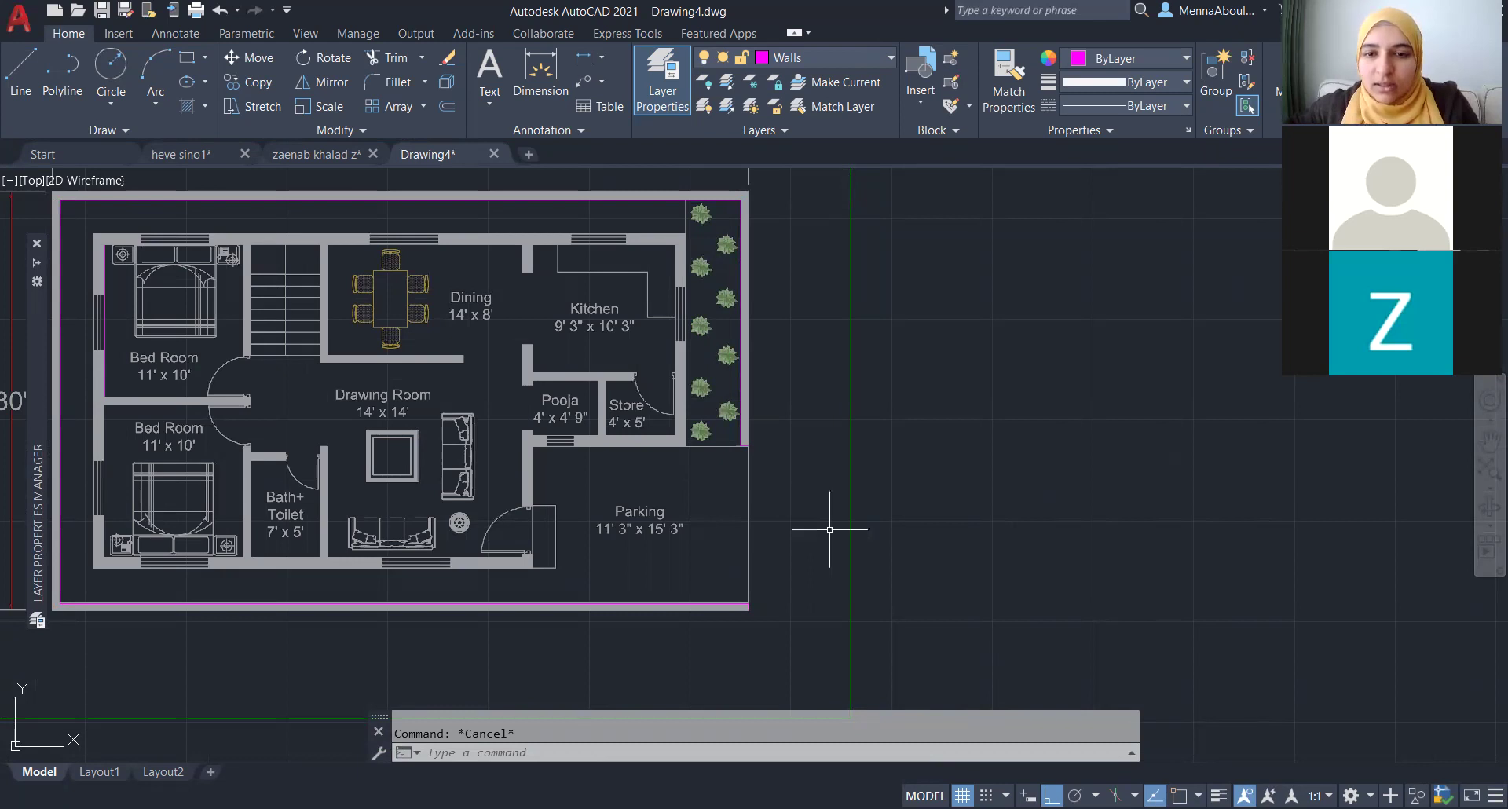
text(l)
key(Return)
click(950, 382)
click(950, 536)
key(Escape)
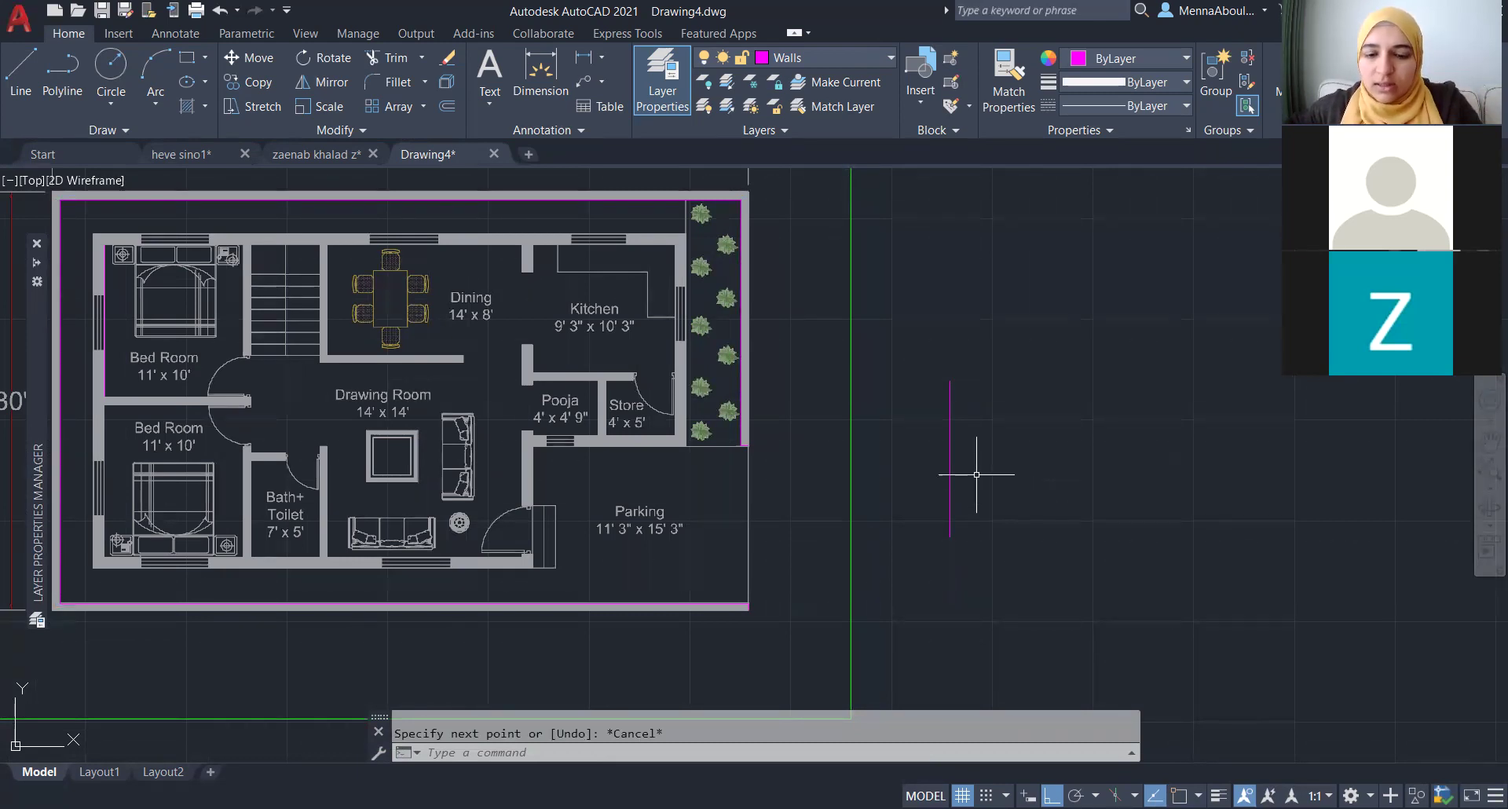
text(o)
key(Return)
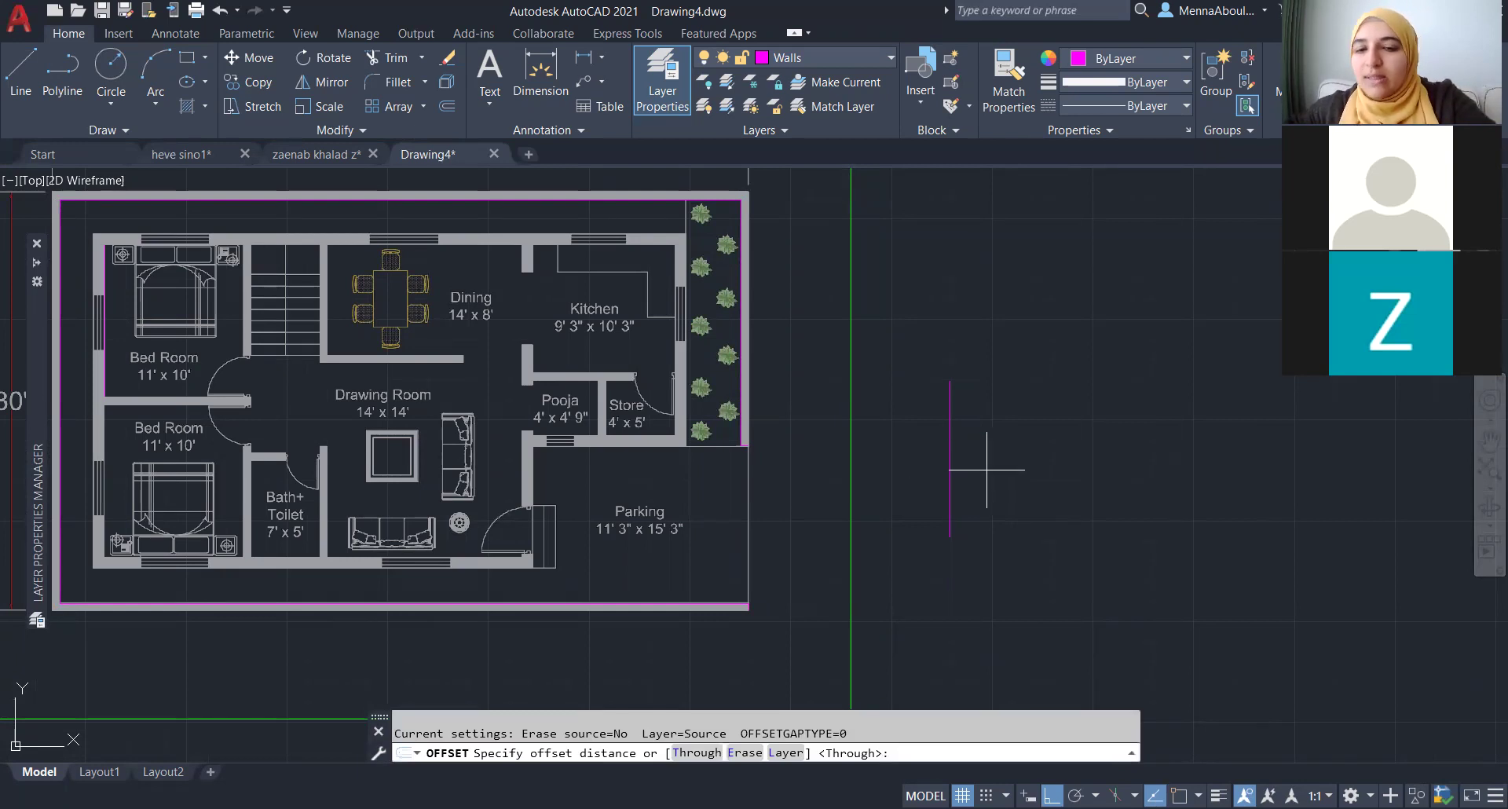
text(5)
key(Return)
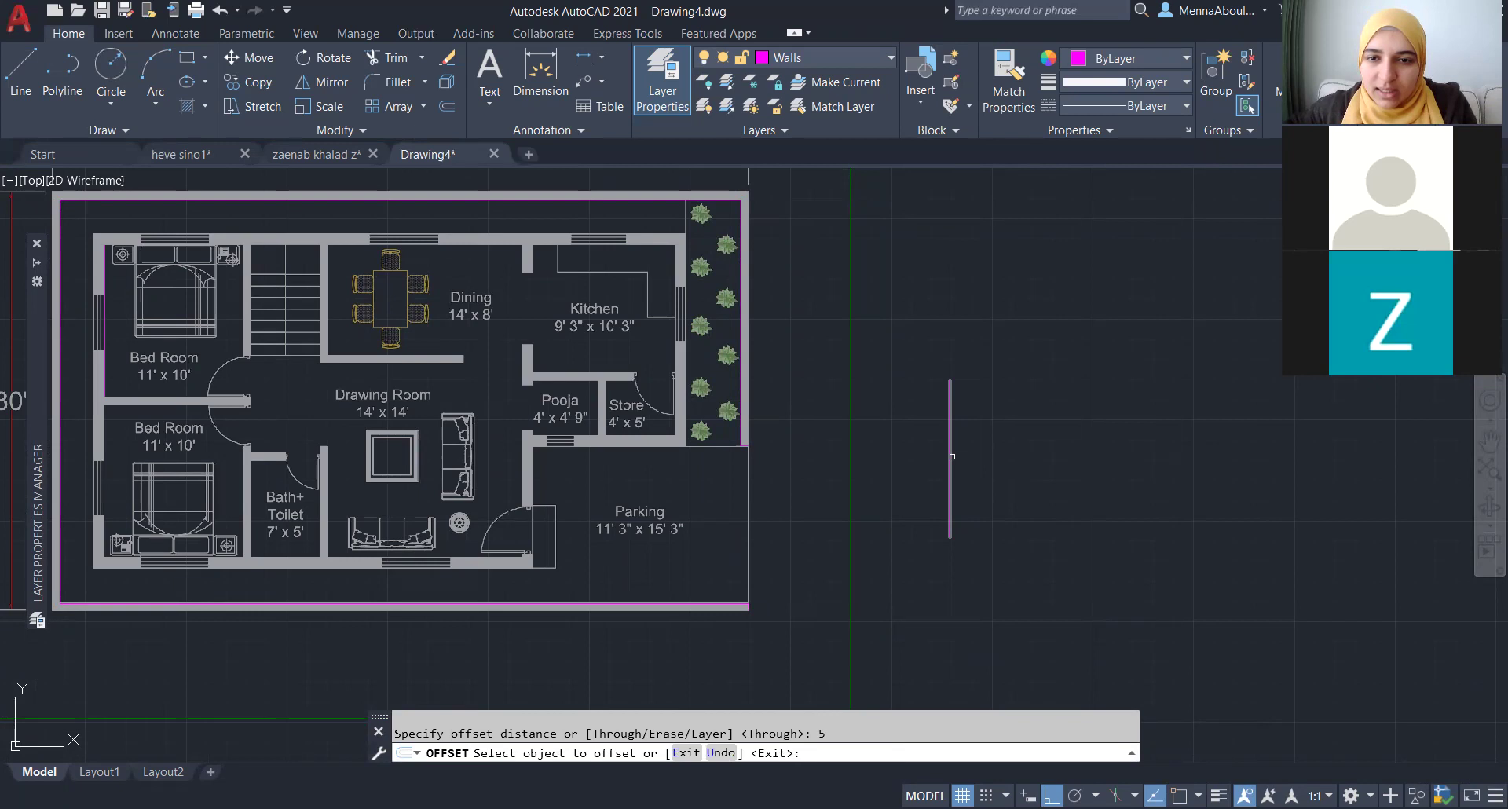
click(949, 457)
click(1006, 450)
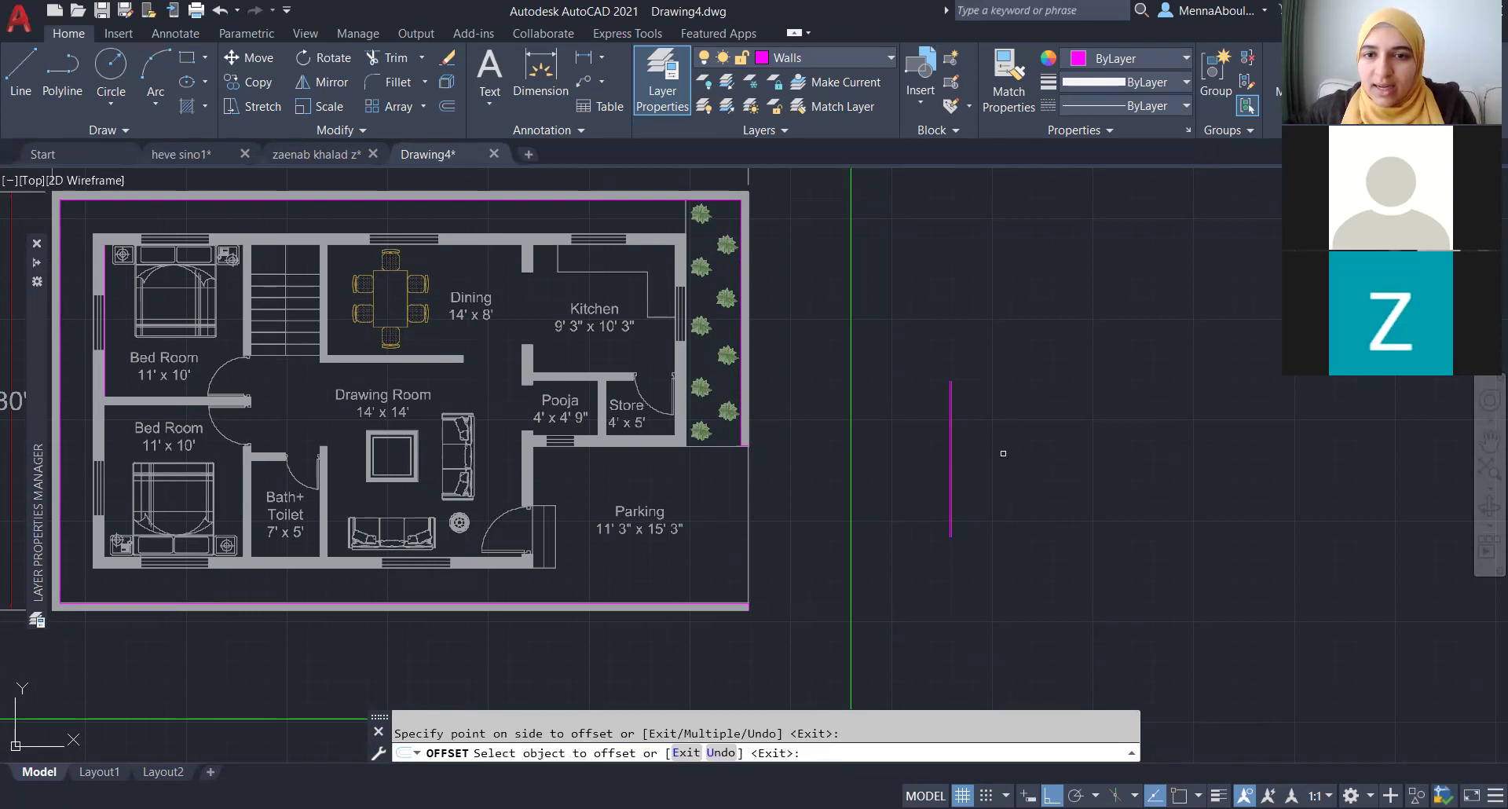
scroll(957, 394, up, 5)
click(988, 381)
click(882, 398)
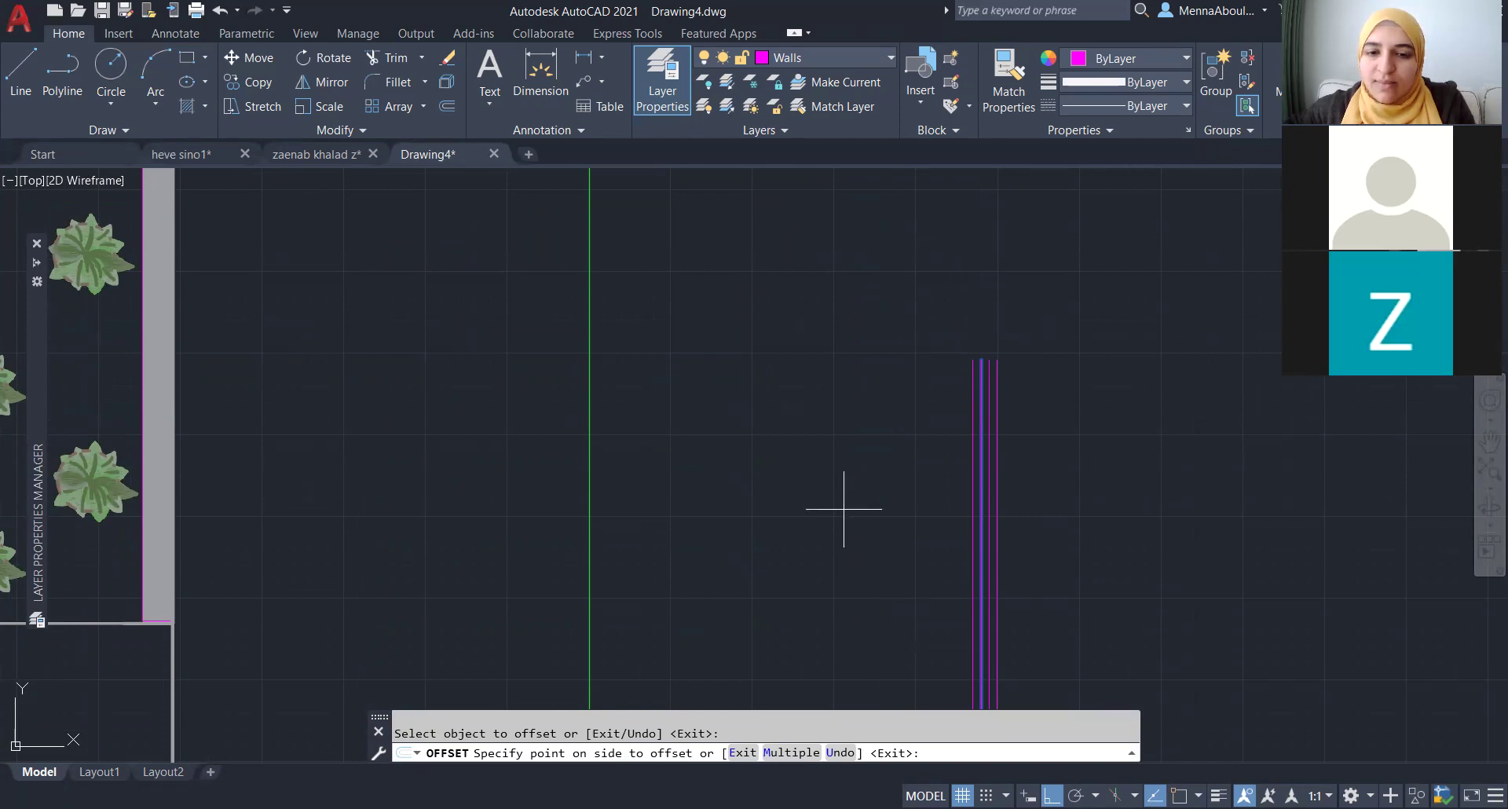
text(m)
key(Return)
click(488, 492)
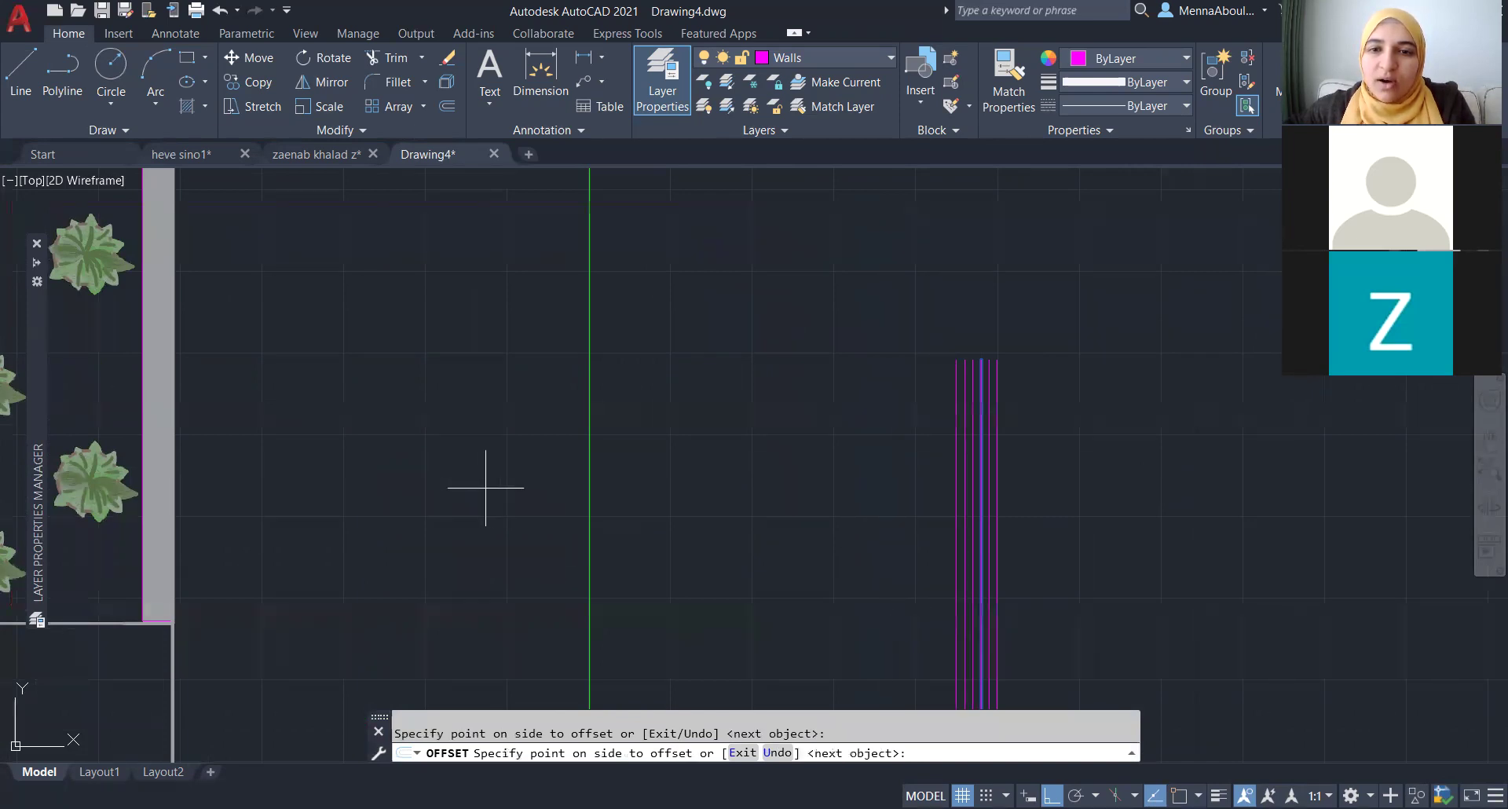
click(411, 489)
click(411, 488)
click(410, 492)
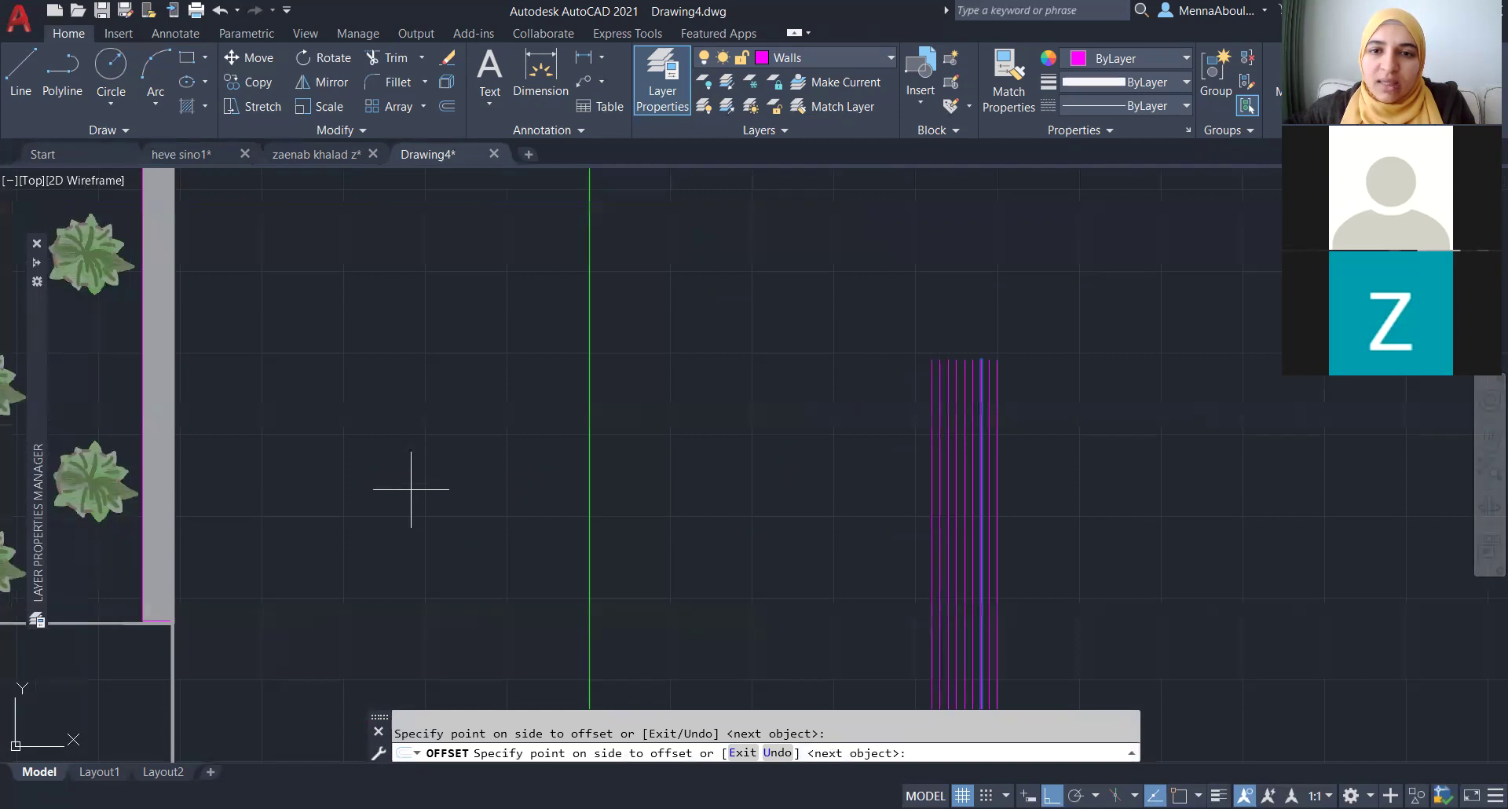
click(295, 472)
click(253, 410)
click(219, 438)
click(206, 507)
click(321, 439)
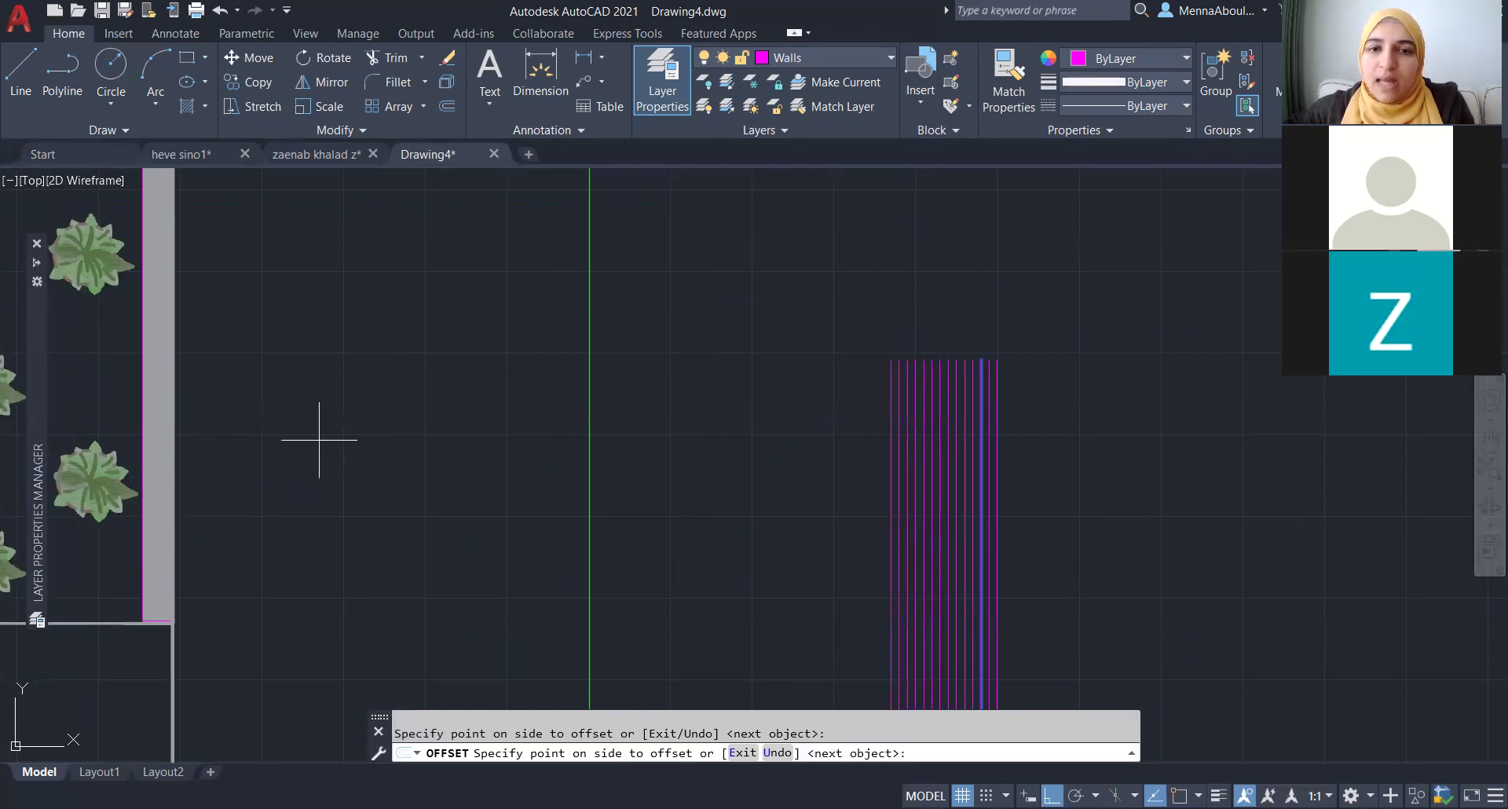
key(Return)
scroll(341, 391, down, 5)
scroll(383, 391, up, 6)
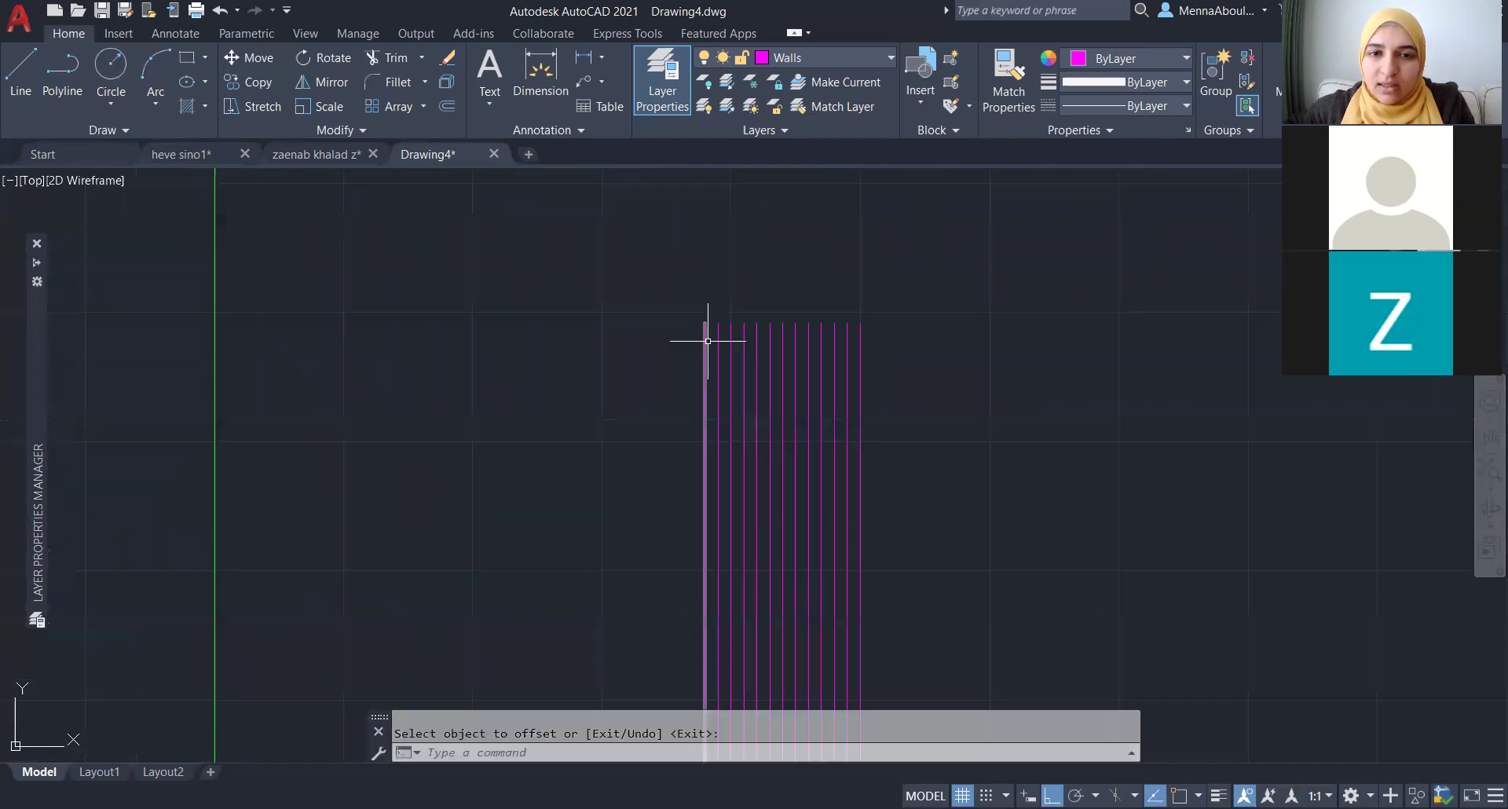
key(Escape)
click(909, 369)
click(607, 530)
key(Delete)
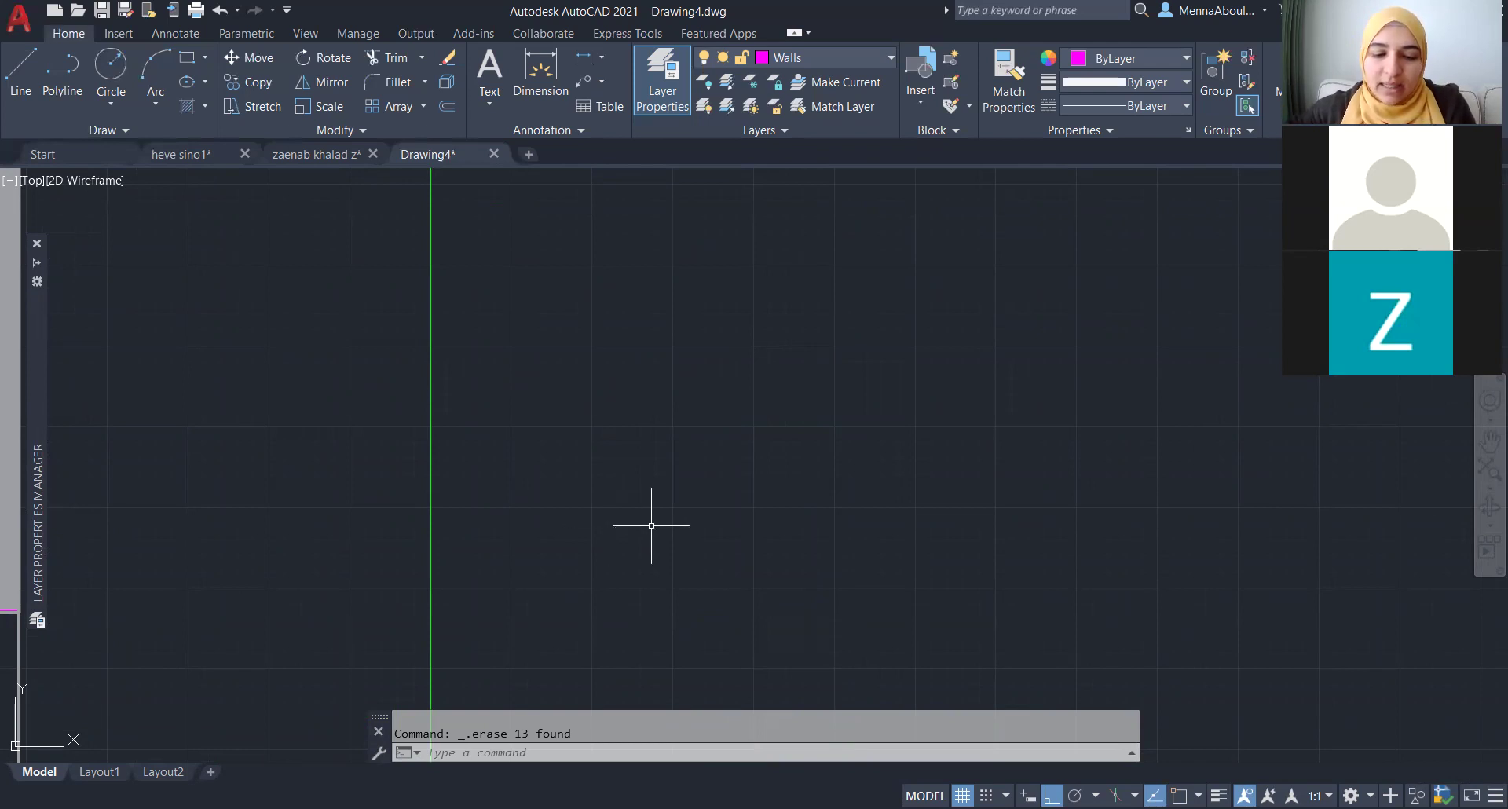
- Draw a magenta circle in the empty area beside the plan
text(c)
key(Return)
click(784, 521)
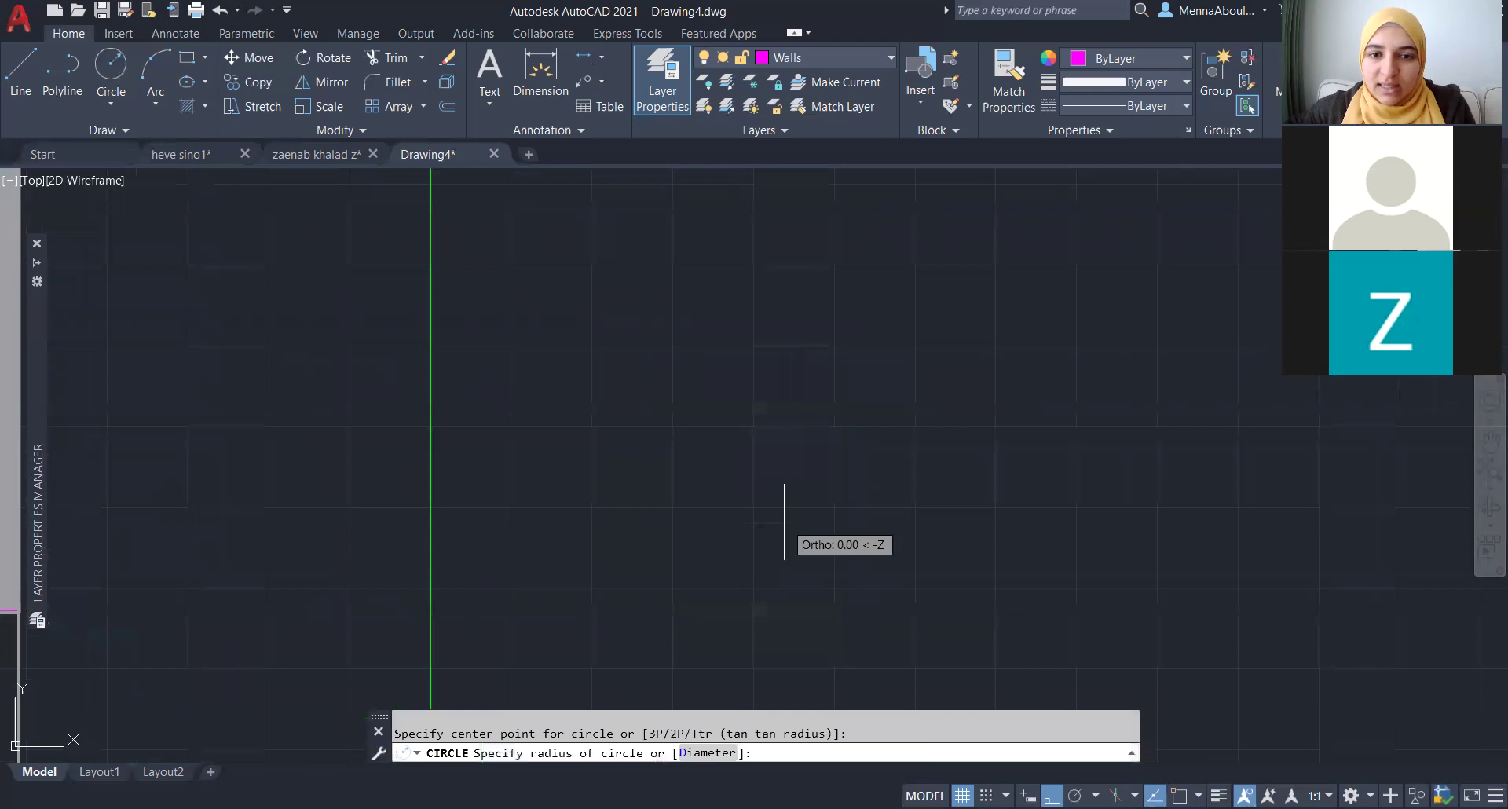
click(785, 472)
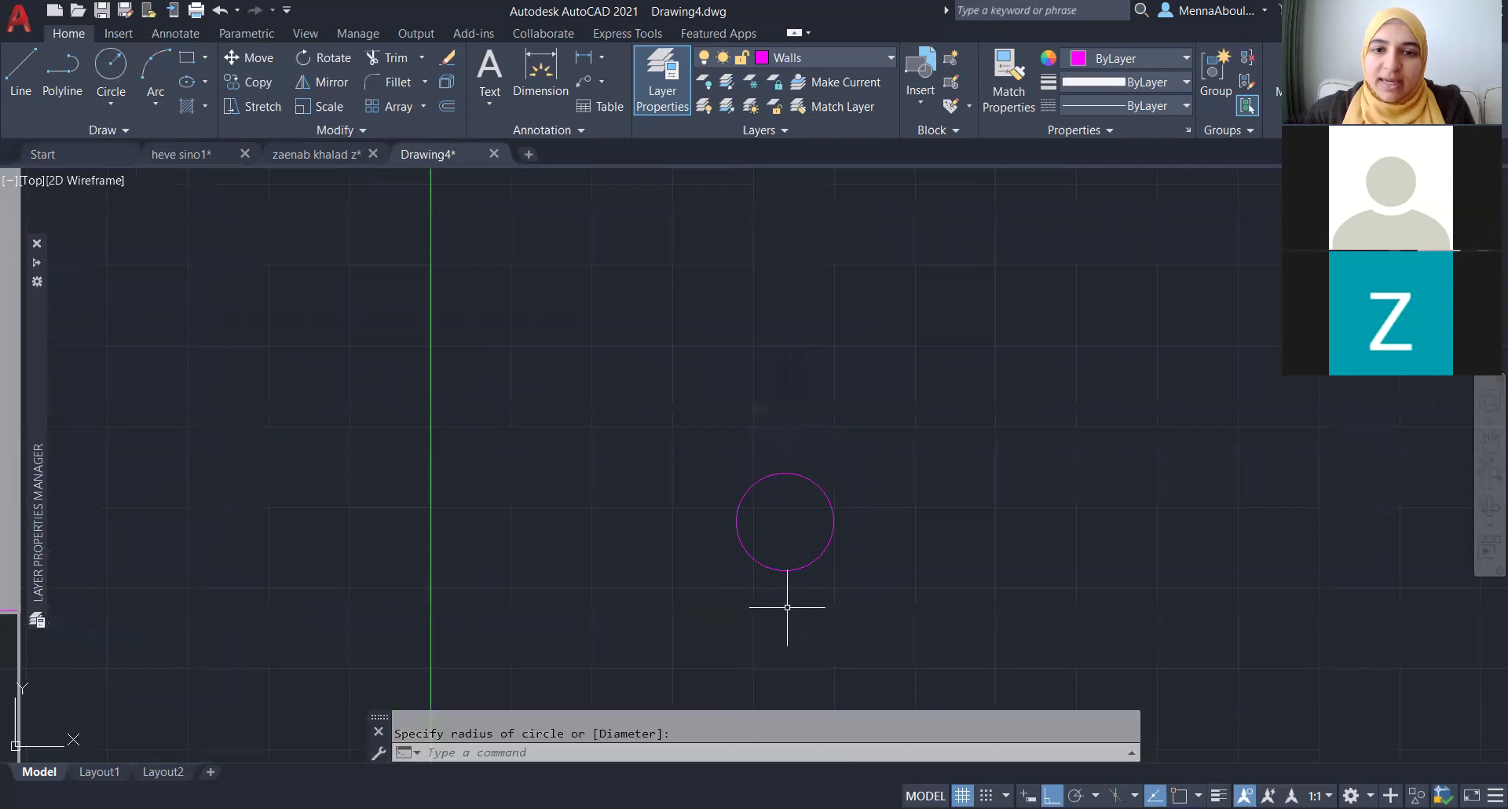
- Offset the circle by 5 into several concentric rings, then undo those offsets
text(o)
key(Return)
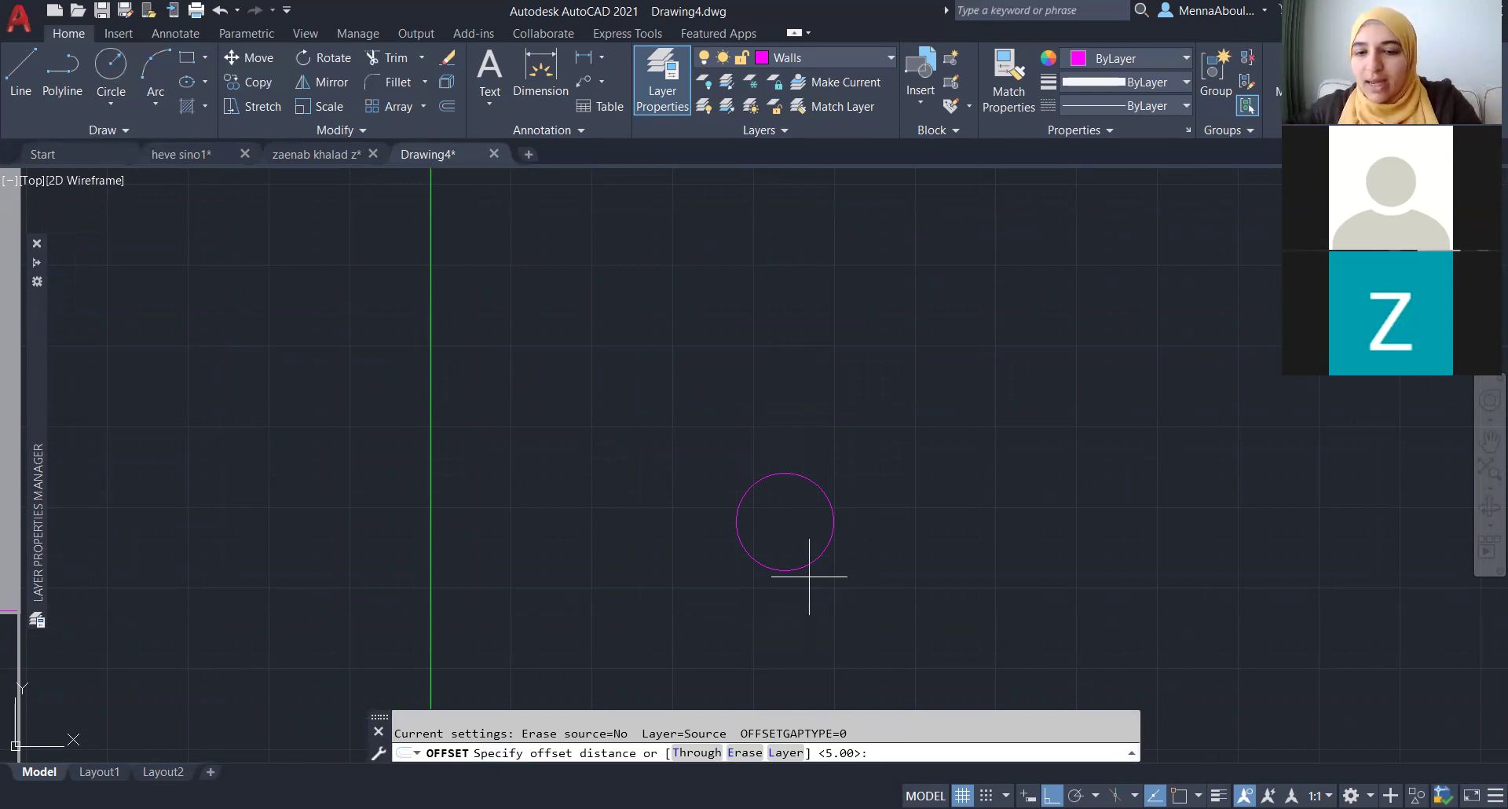
key(Return)
click(812, 565)
click(835, 563)
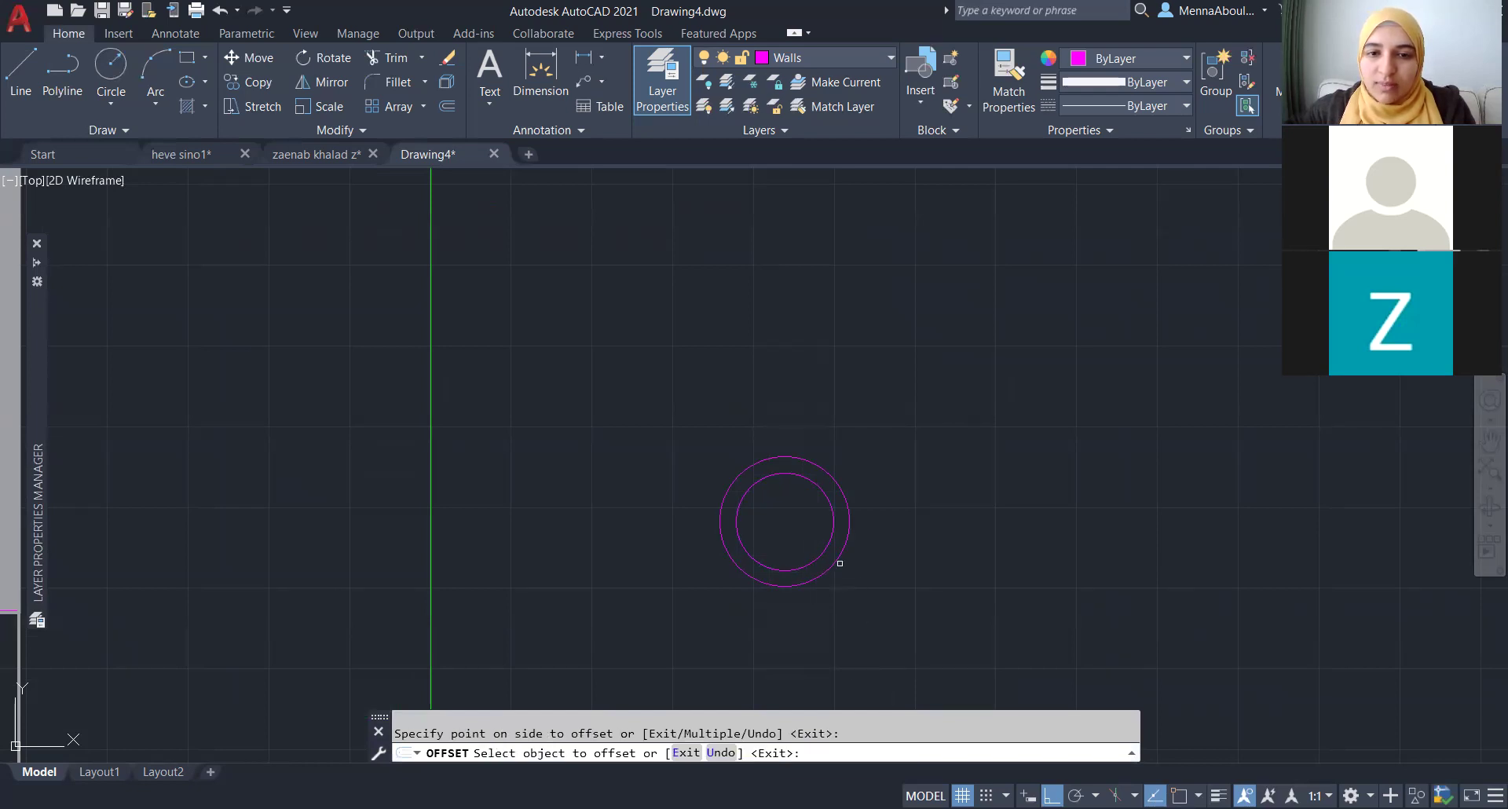
click(830, 541)
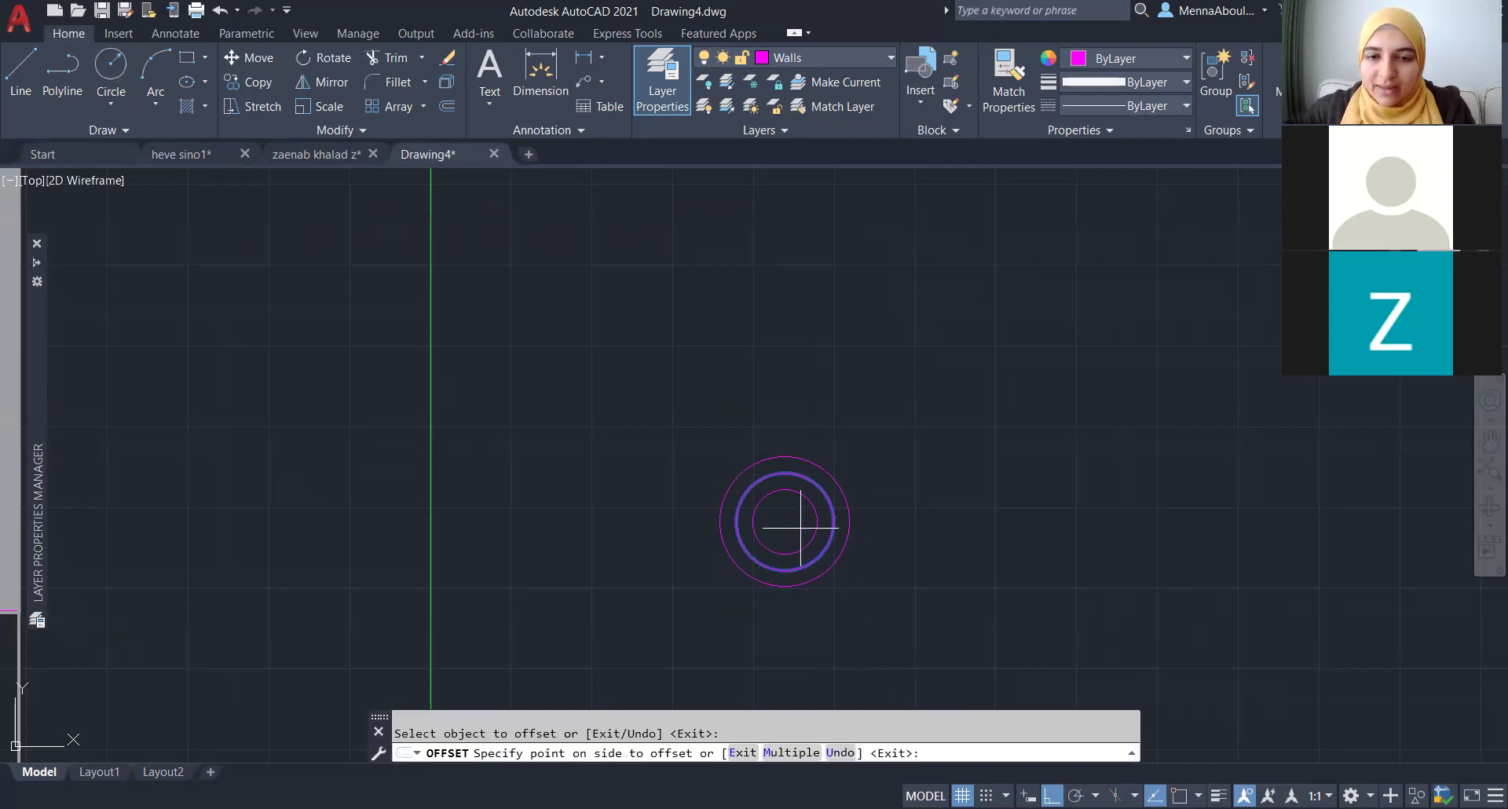
click(787, 520)
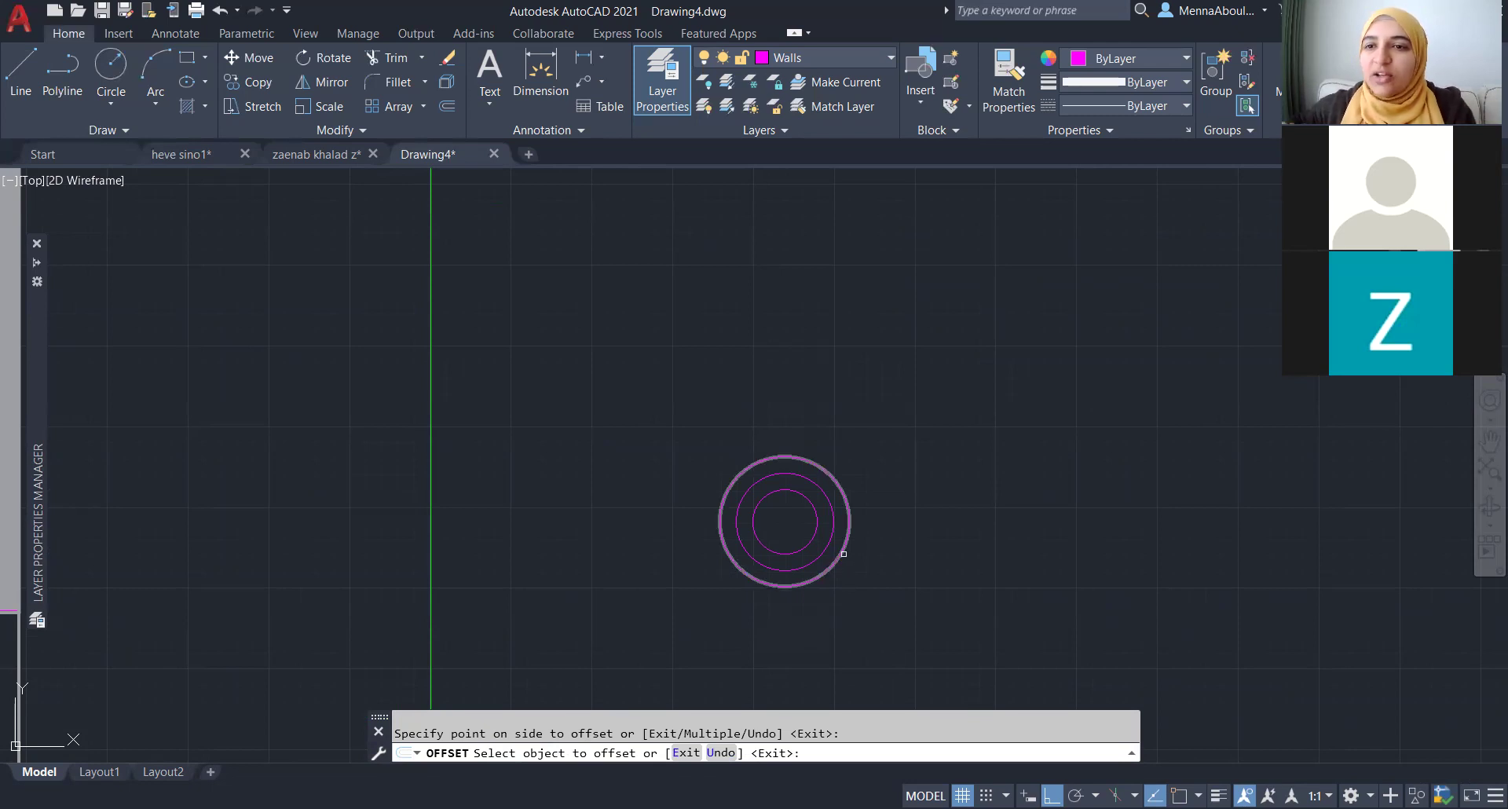
click(843, 553)
click(992, 584)
click(864, 559)
click(870, 565)
click(881, 549)
click(902, 564)
click(899, 554)
click(937, 565)
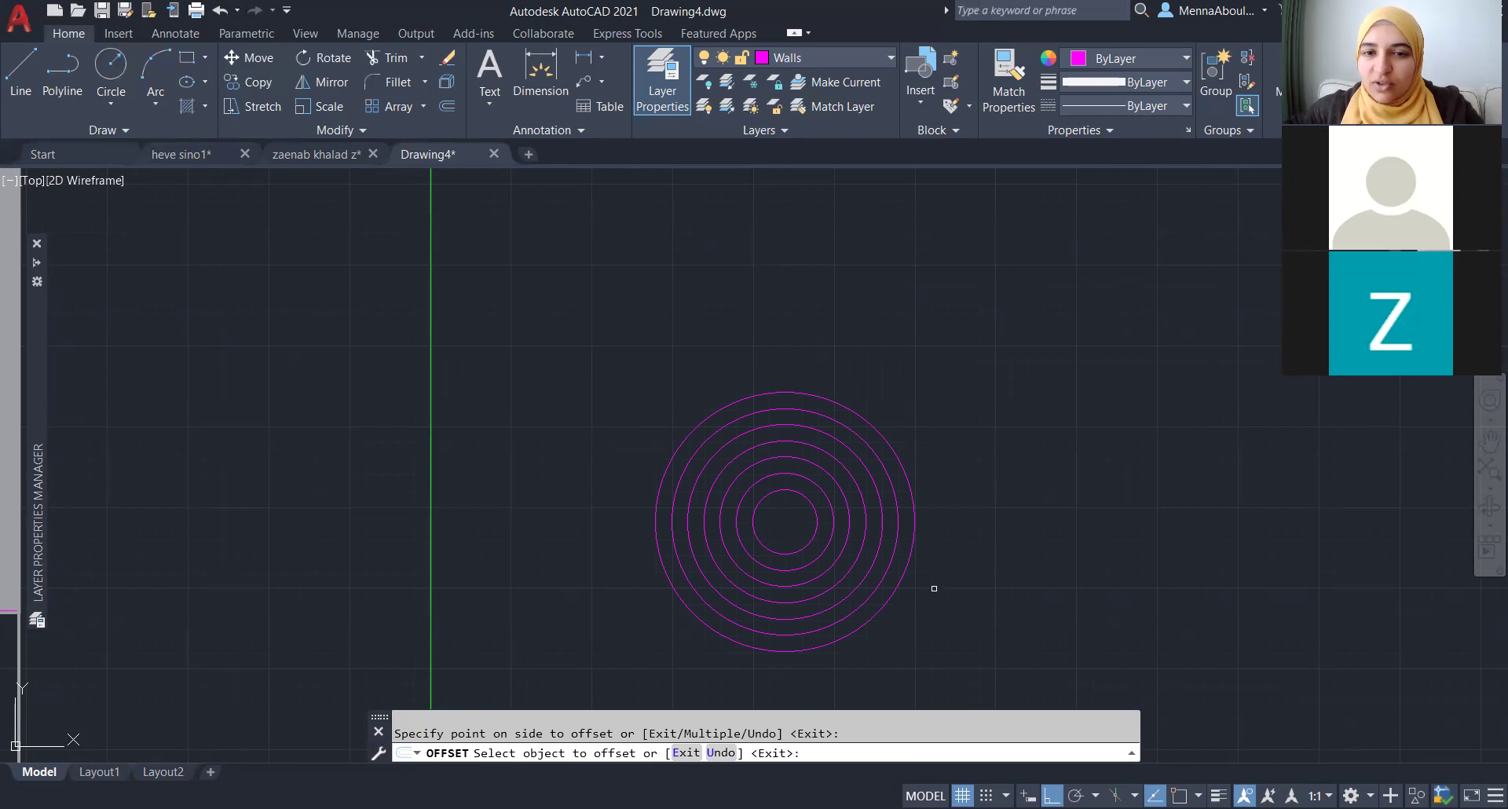
key(Escape)
key(ctrl+z)
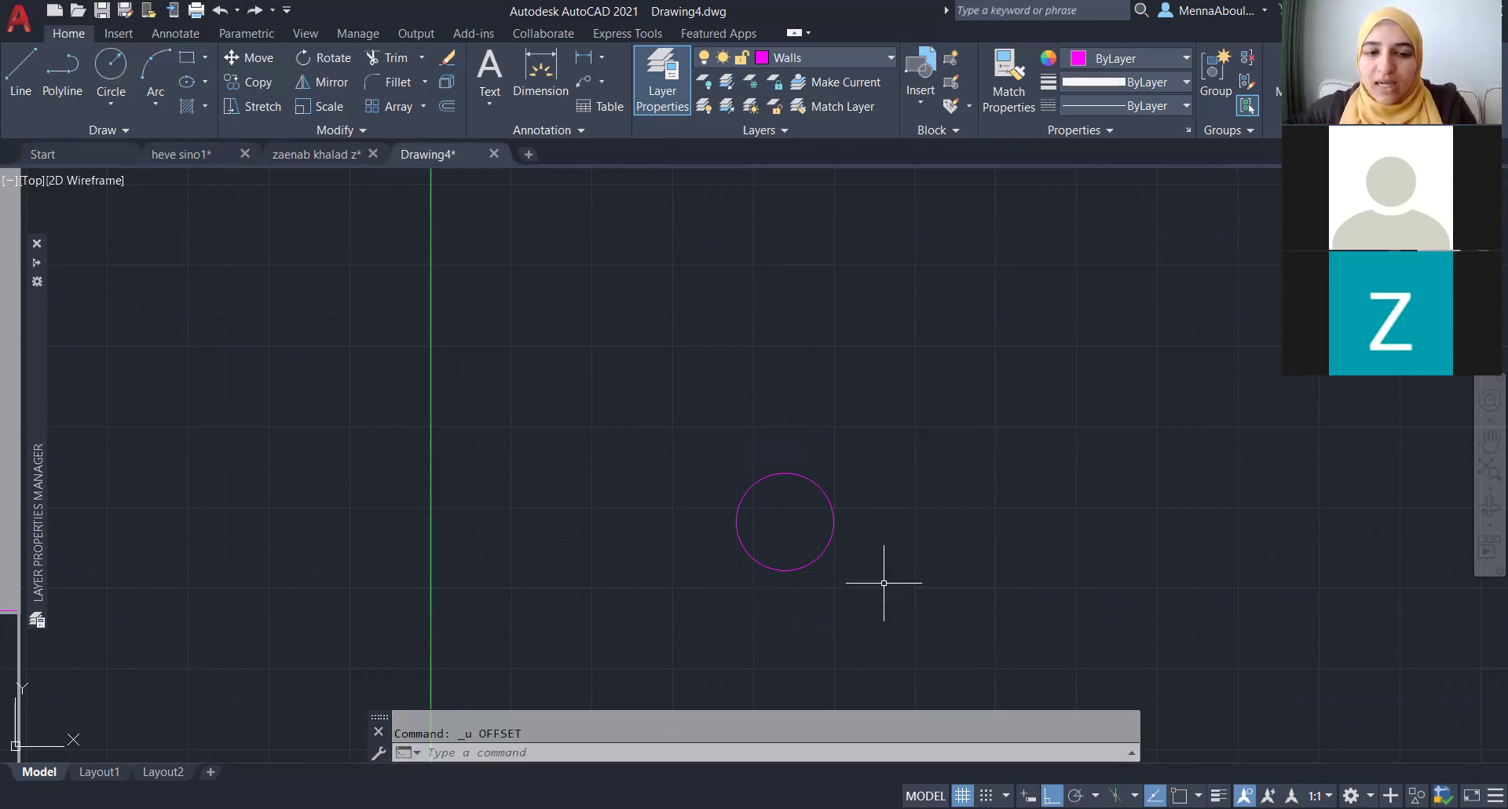
- Offset the circle outward by 10 repeatedly, building a stack of concentric rings
text(o)
key(Return)
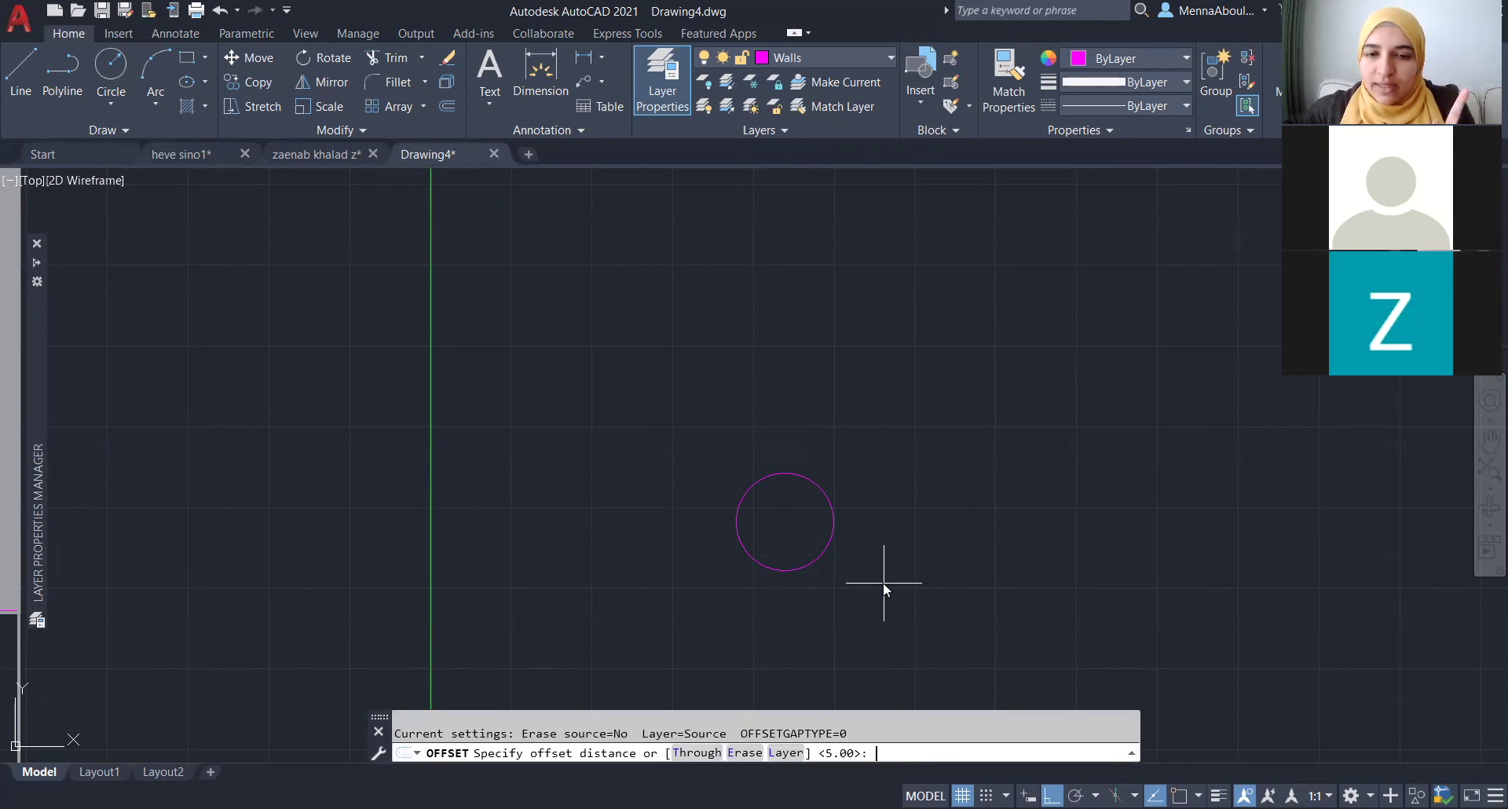
text(10)
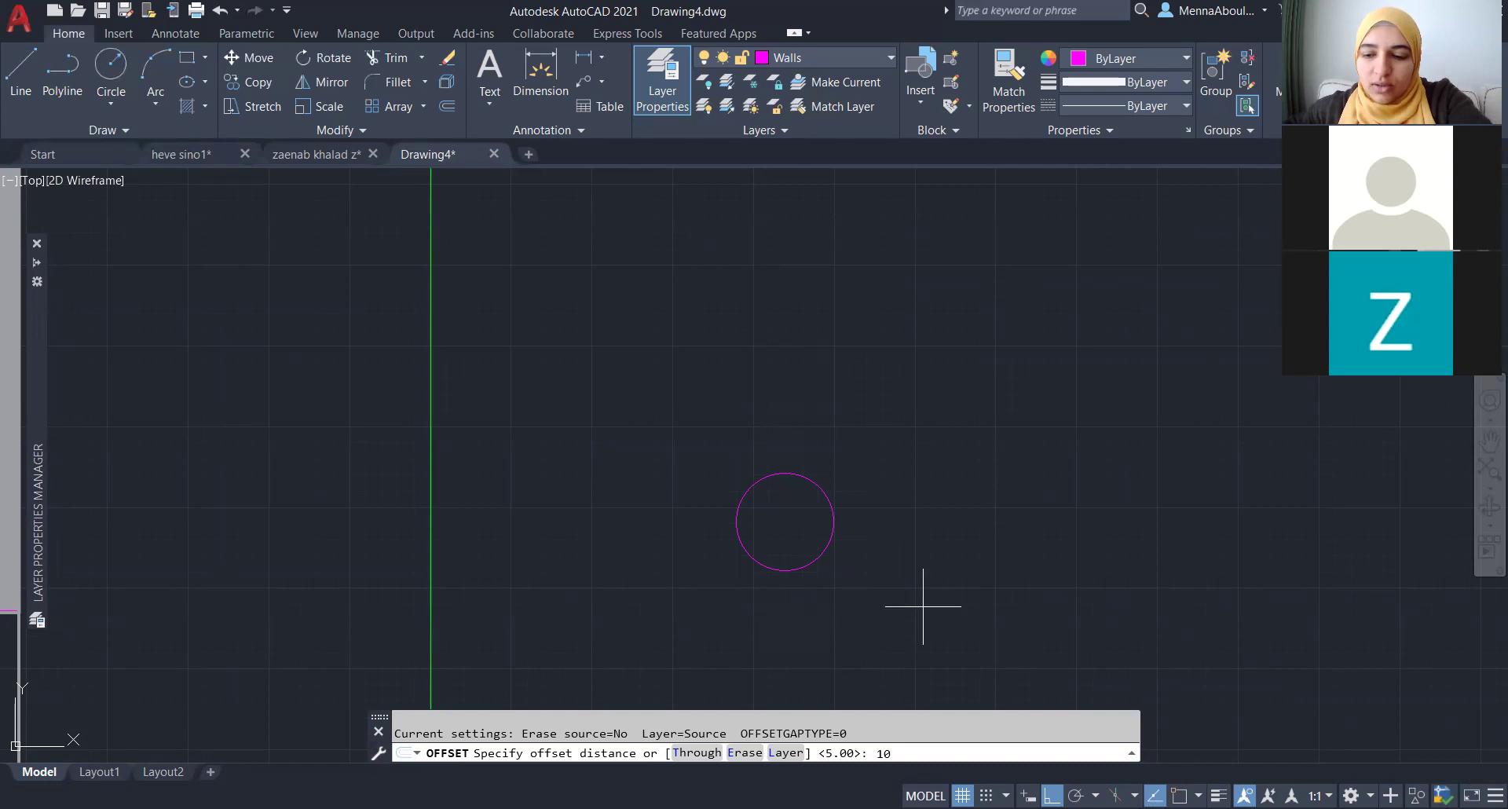
key(Return)
click(832, 530)
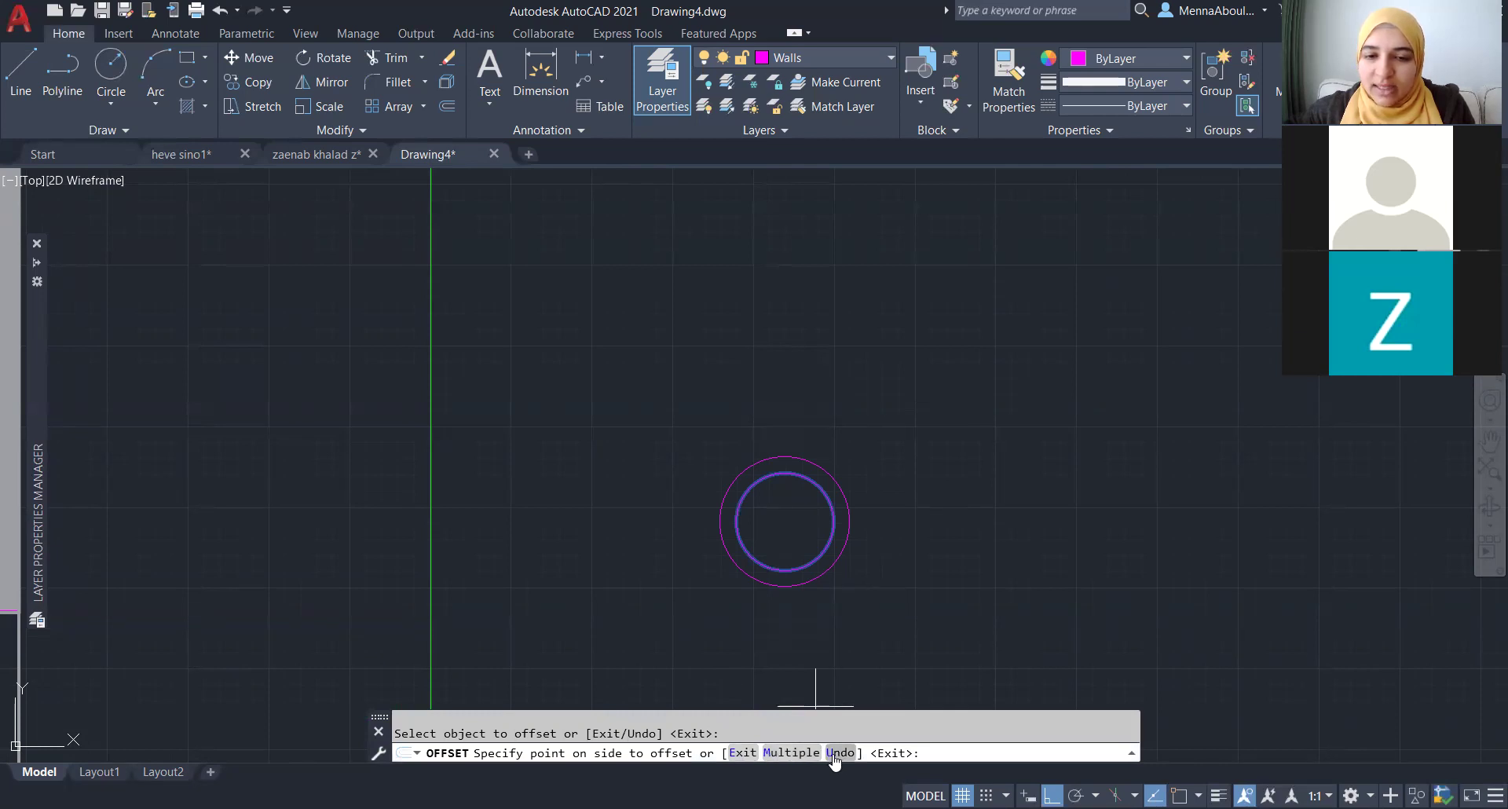
click(792, 752)
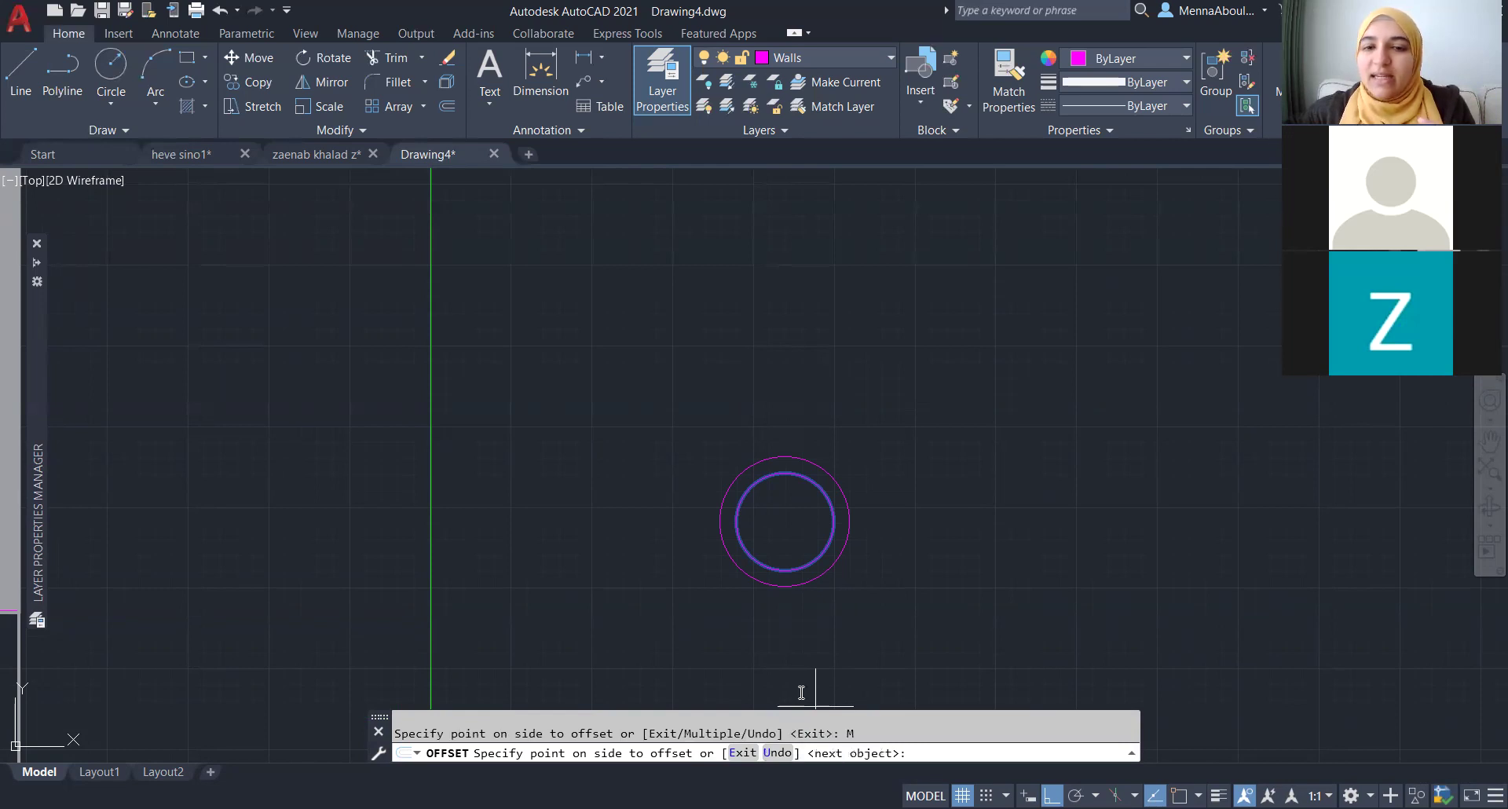
click(916, 626)
click(1046, 625)
click(1046, 625)
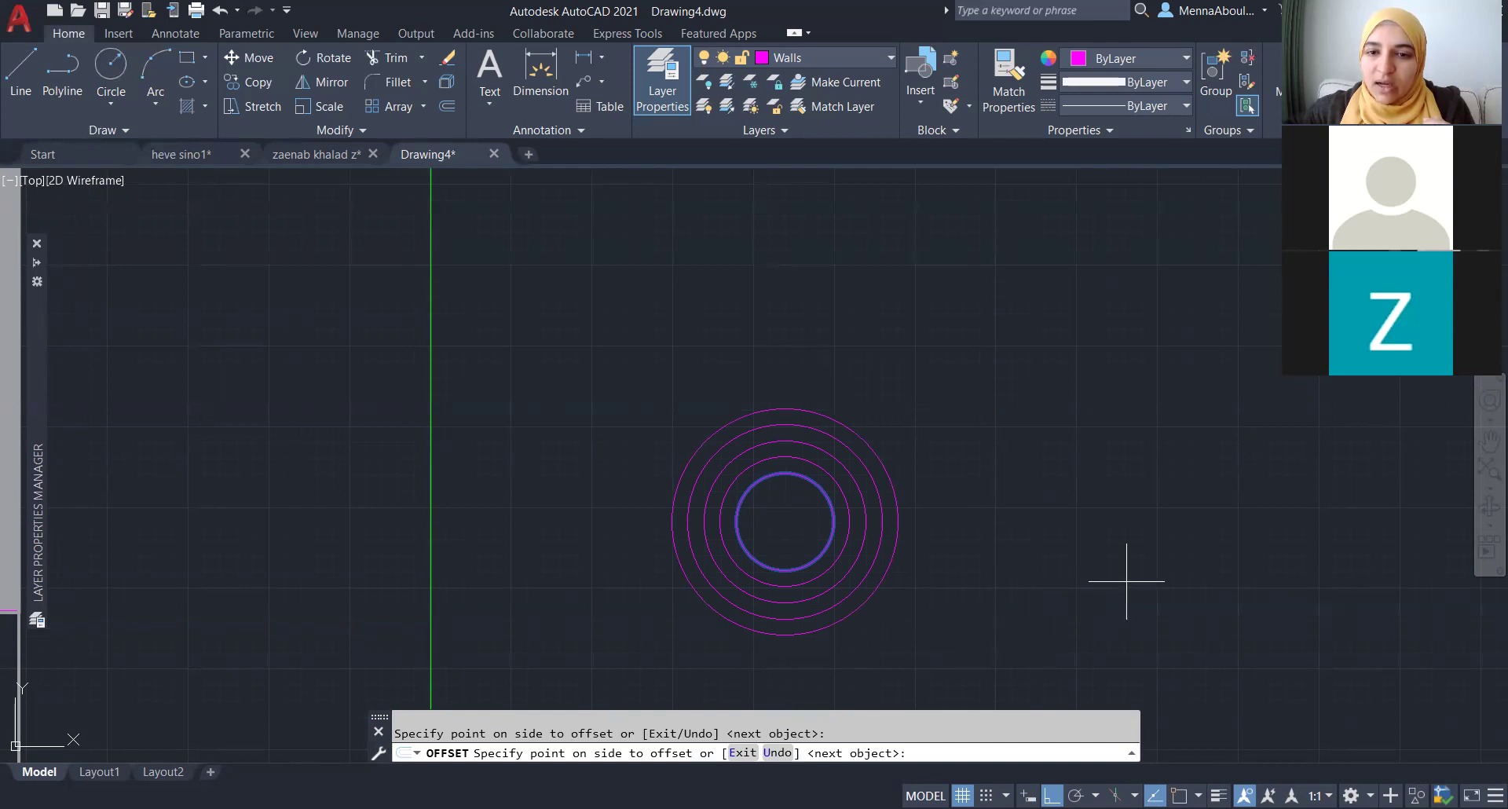
click(1117, 614)
click(1118, 614)
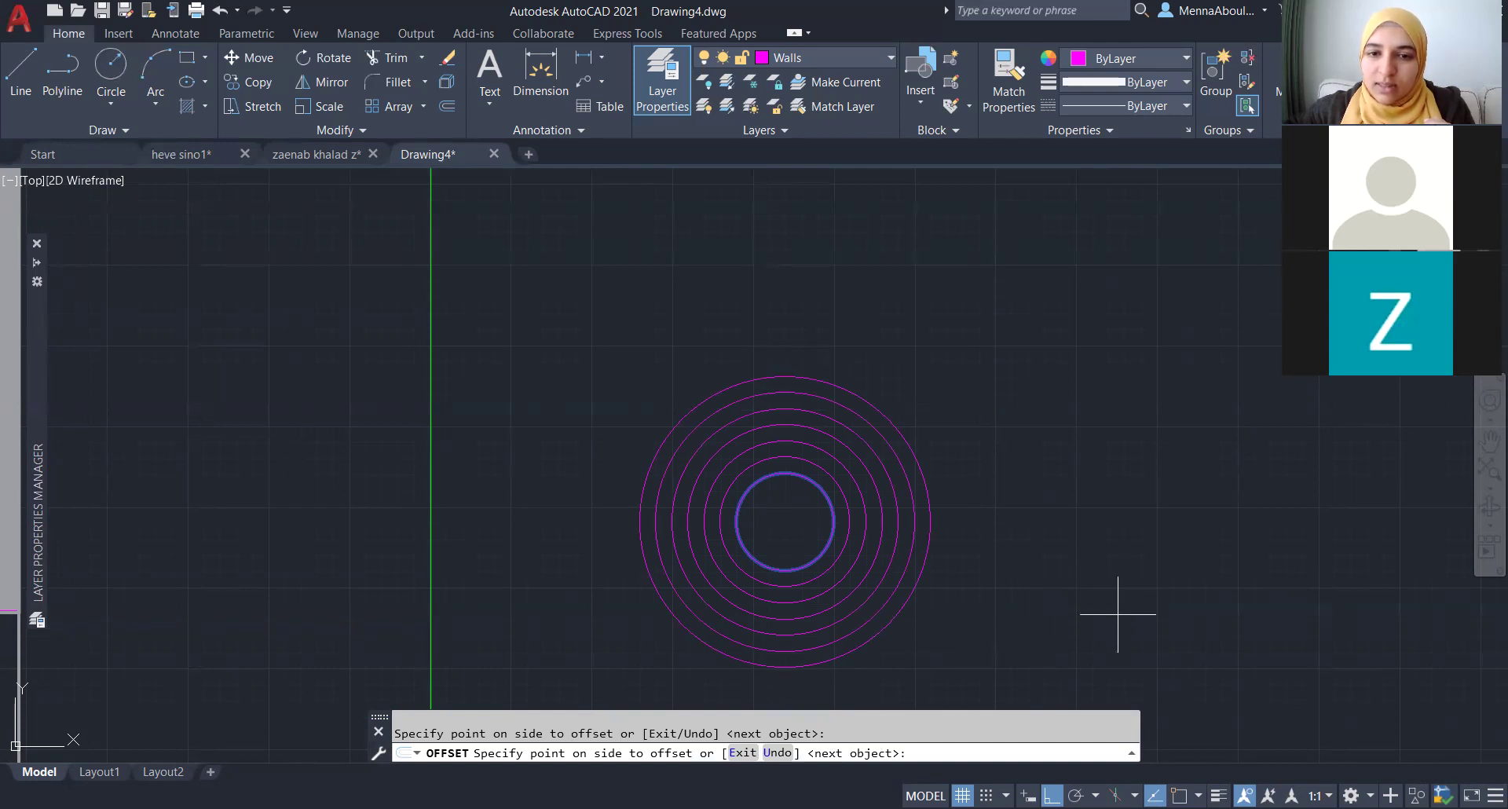
click(1118, 614)
click(1296, 616)
click(1354, 678)
scroll(612, 303, down, 3)
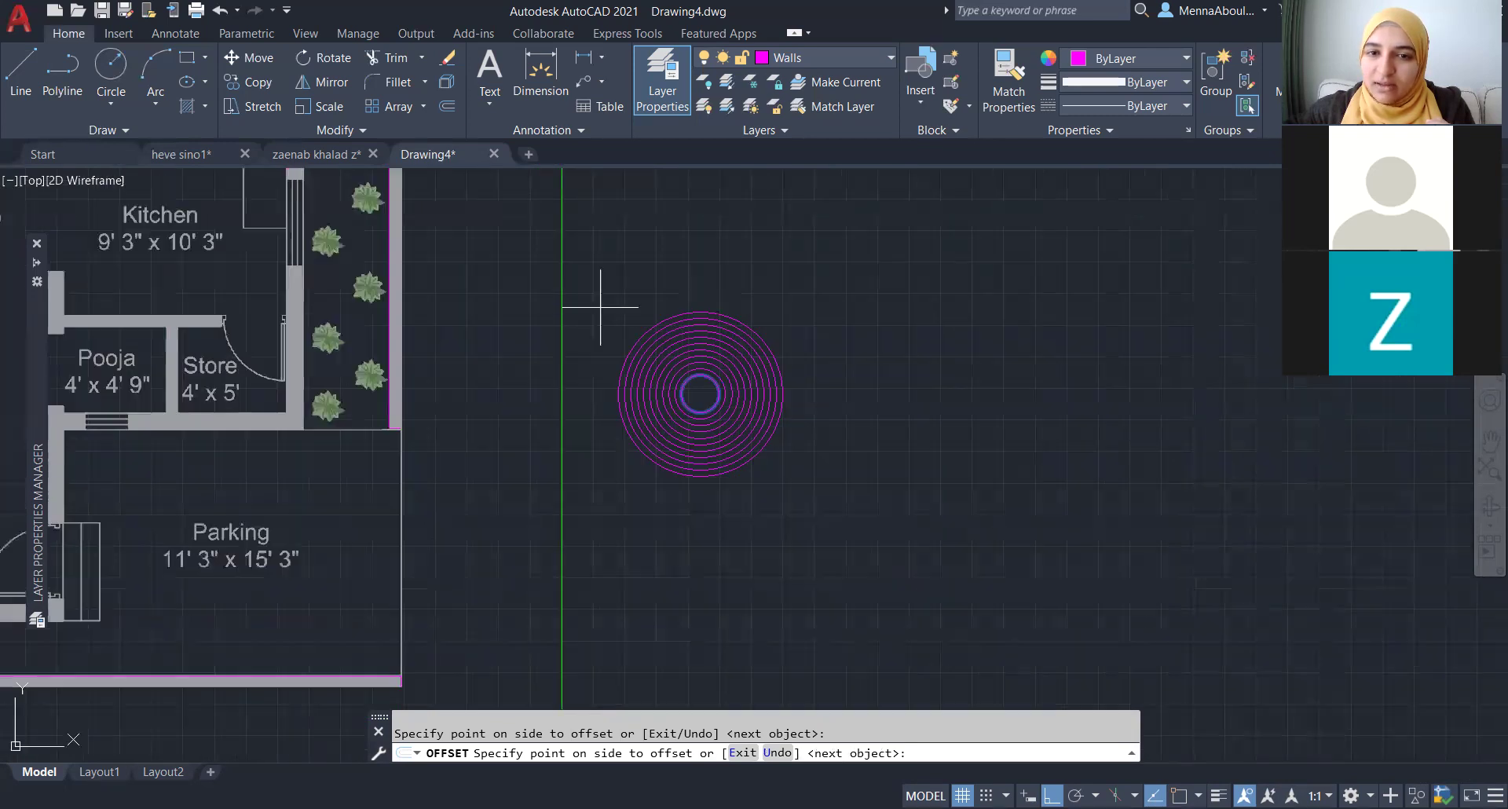
click(1158, 471)
click(1234, 587)
click(1353, 693)
click(1386, 714)
click(1250, 639)
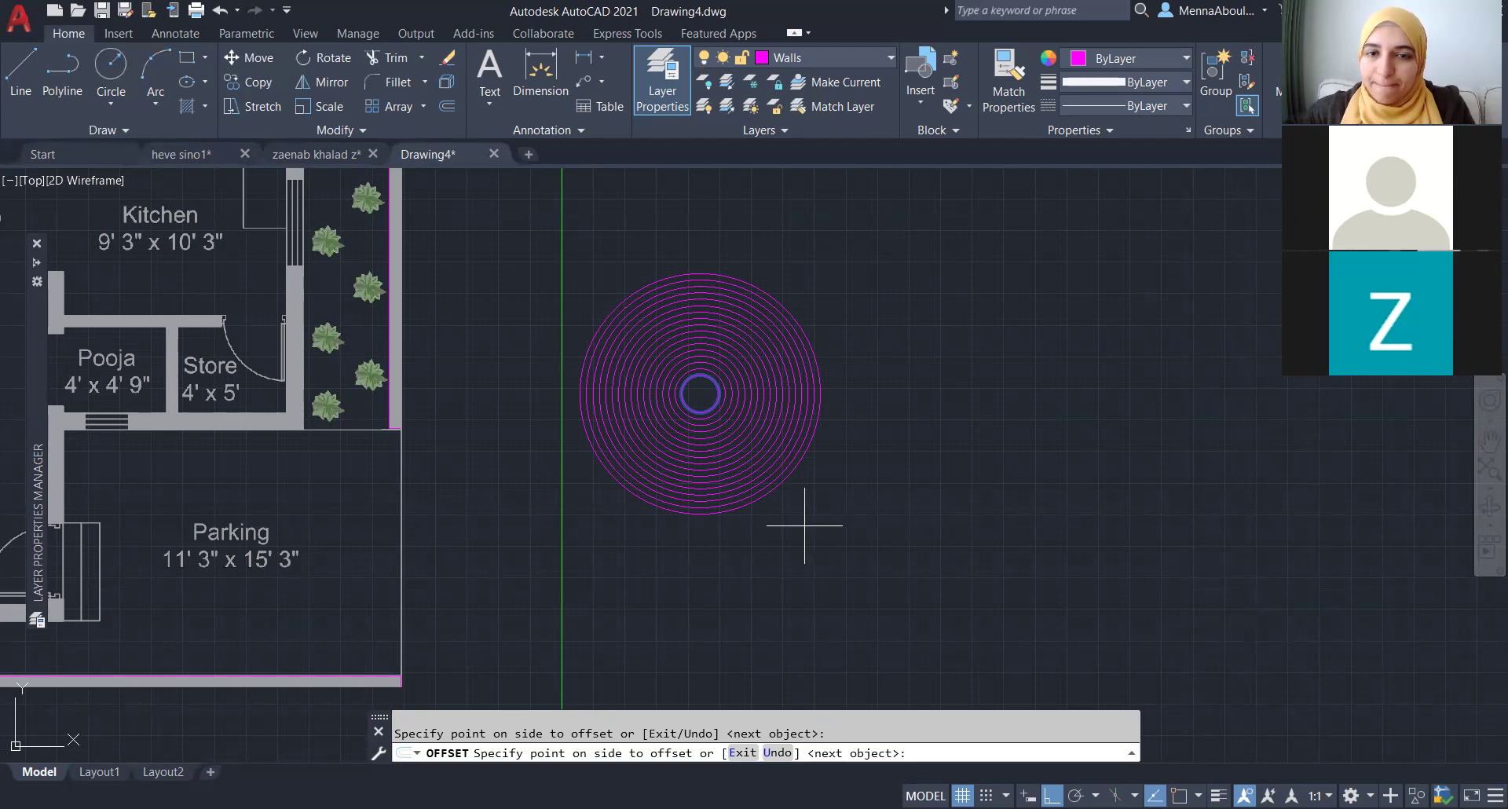
click(673, 511)
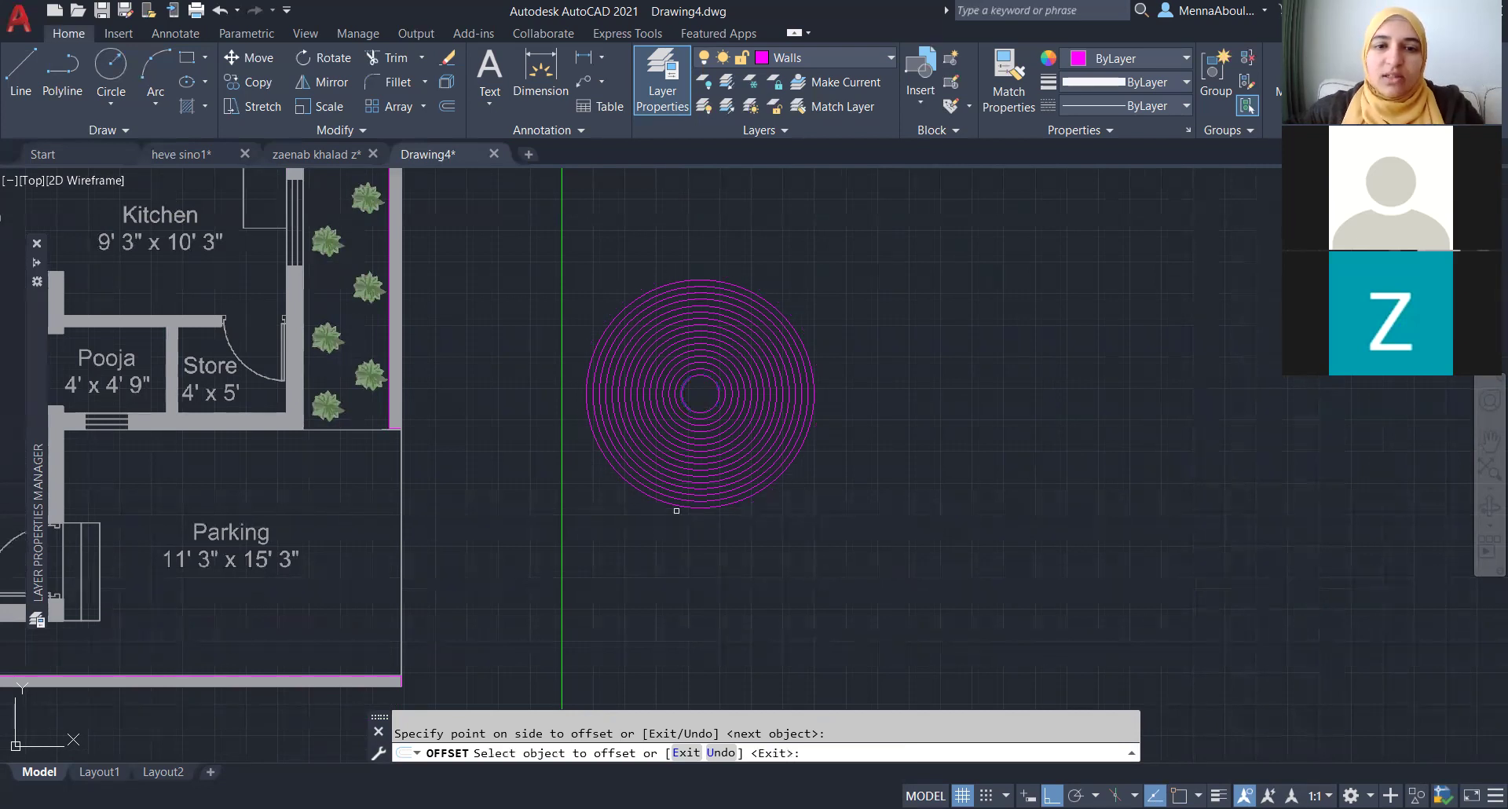
key(Escape)
scroll(723, 470, down, 2)
scroll(723, 470, up, 5)
scroll(723, 470, down, 2)
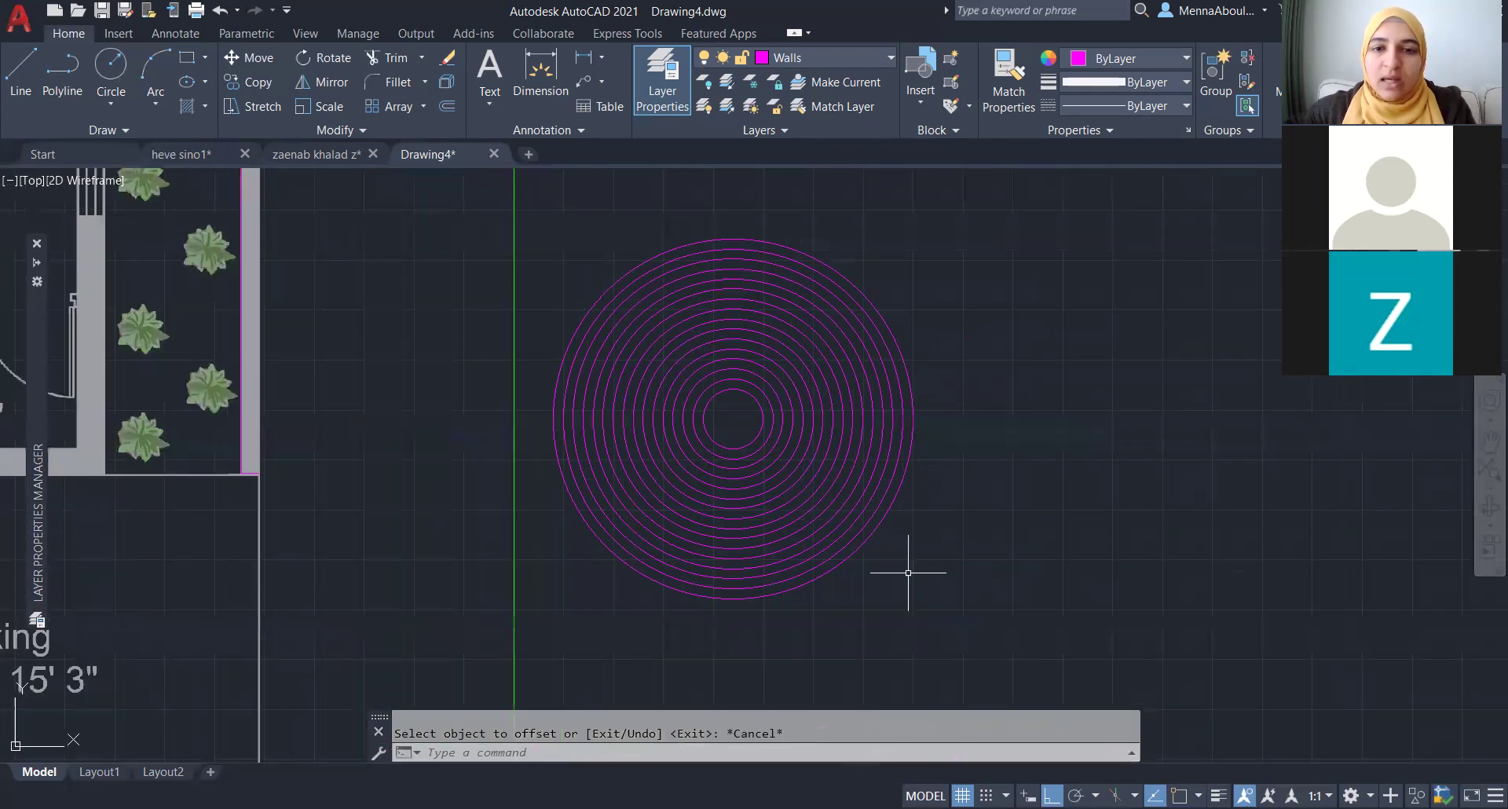
- Window-select and delete the concentric rings, then begin a window around the inner circle
click(909, 566)
click(734, 447)
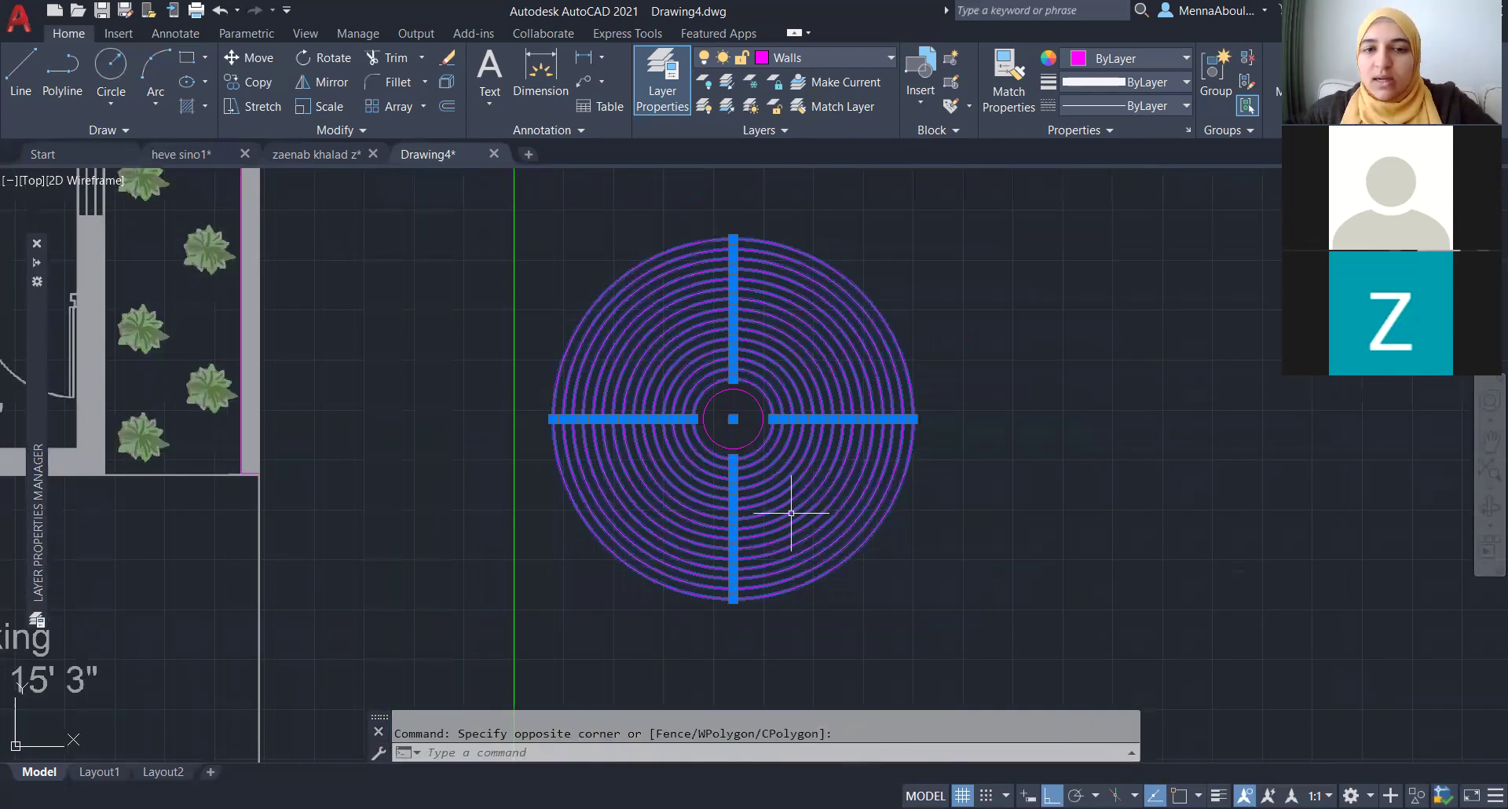
key(Delete)
click(997, 605)
click(793, 464)
click(766, 399)
- Erase the remaining small inner circle
click(696, 487)
key(Delete)
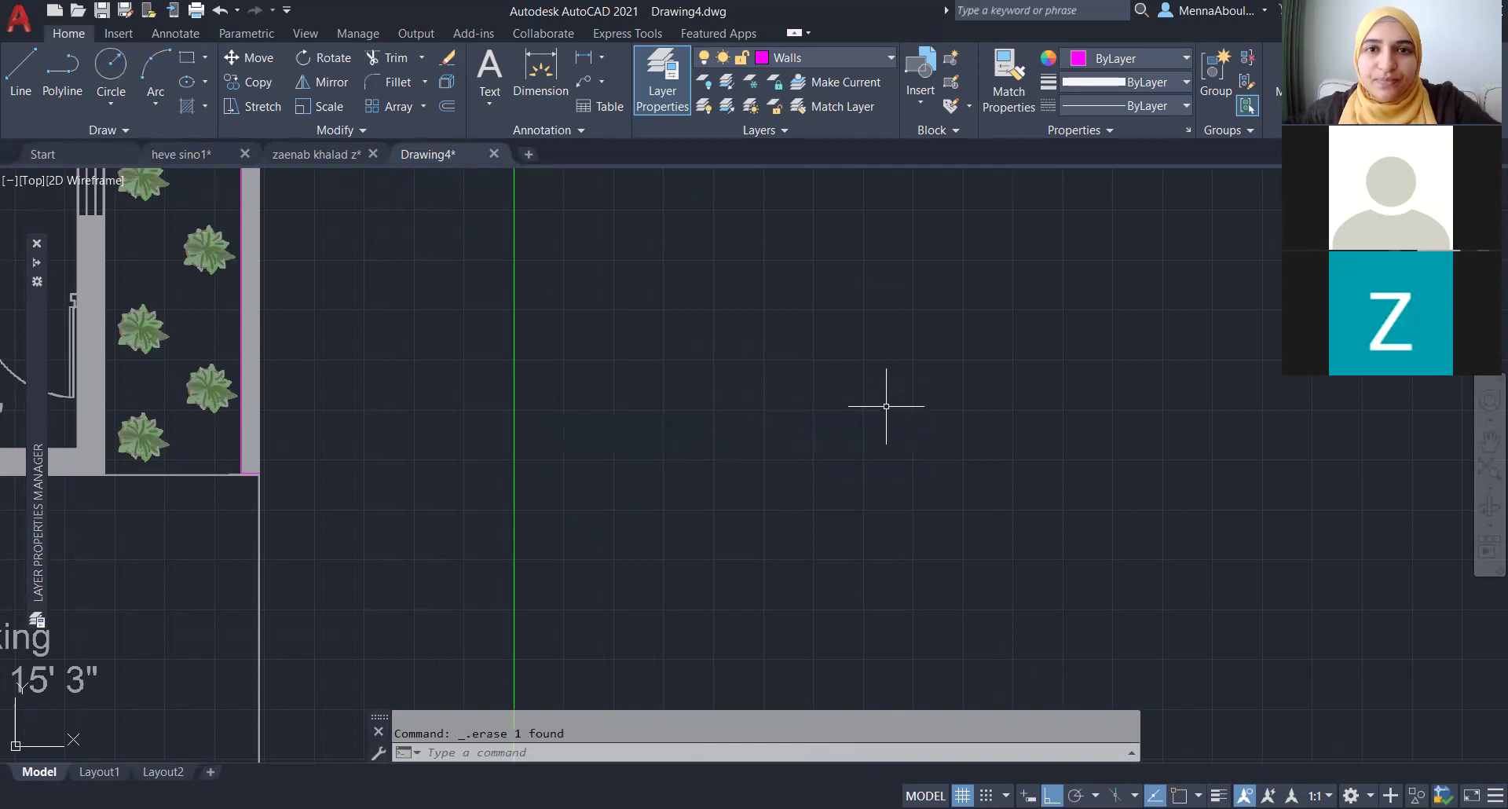
scroll(886, 406, down, 2)
scroll(886, 406, down, 1)
scroll(746, 522, up, 3)
scroll(740, 526, up, 2)
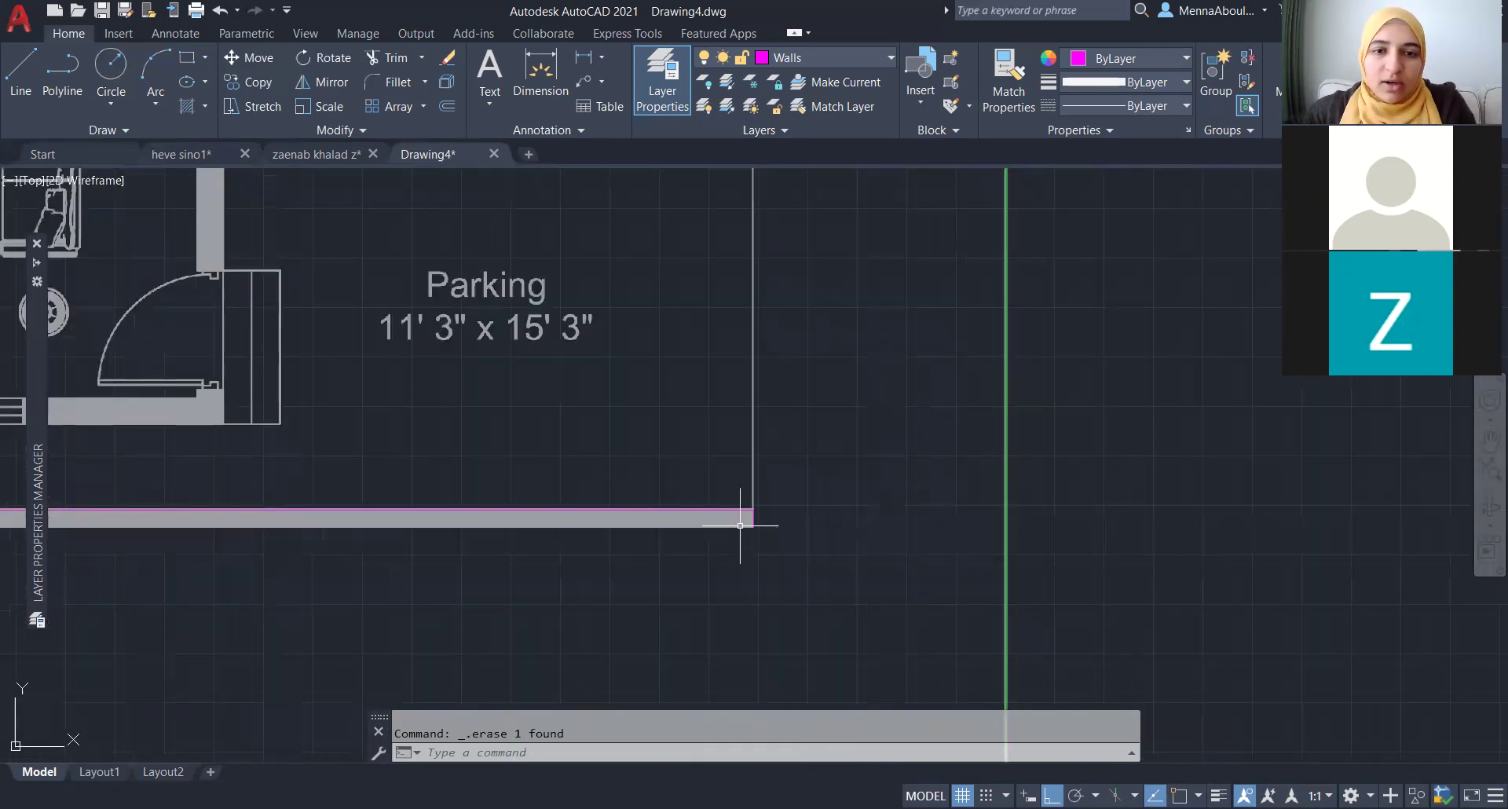
- Offset the bottom wall polyline beside Parking 10 units to its lower side
text(o)
key(Return)
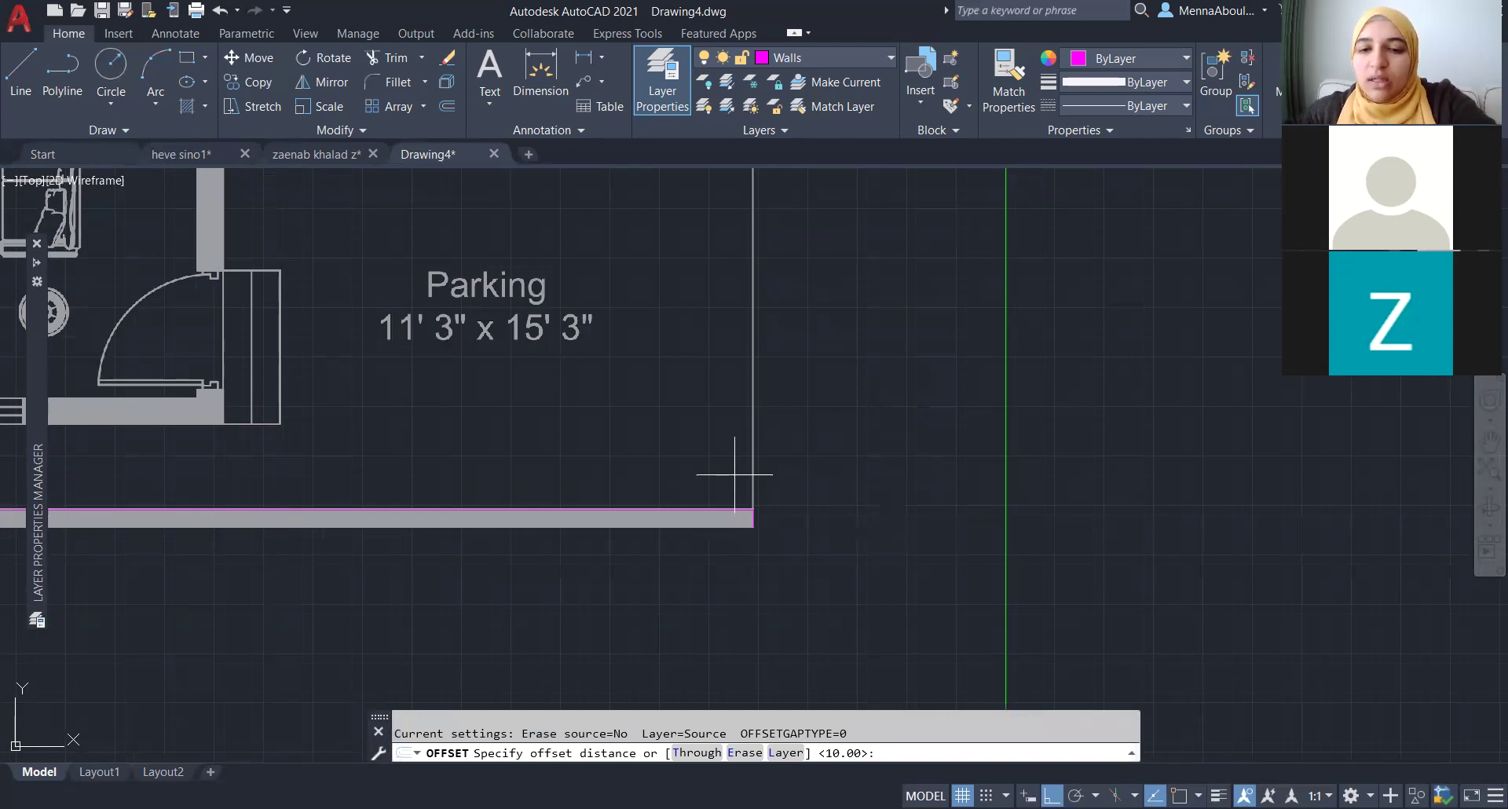
key(Return)
click(750, 507)
scroll(746, 512, up, 2)
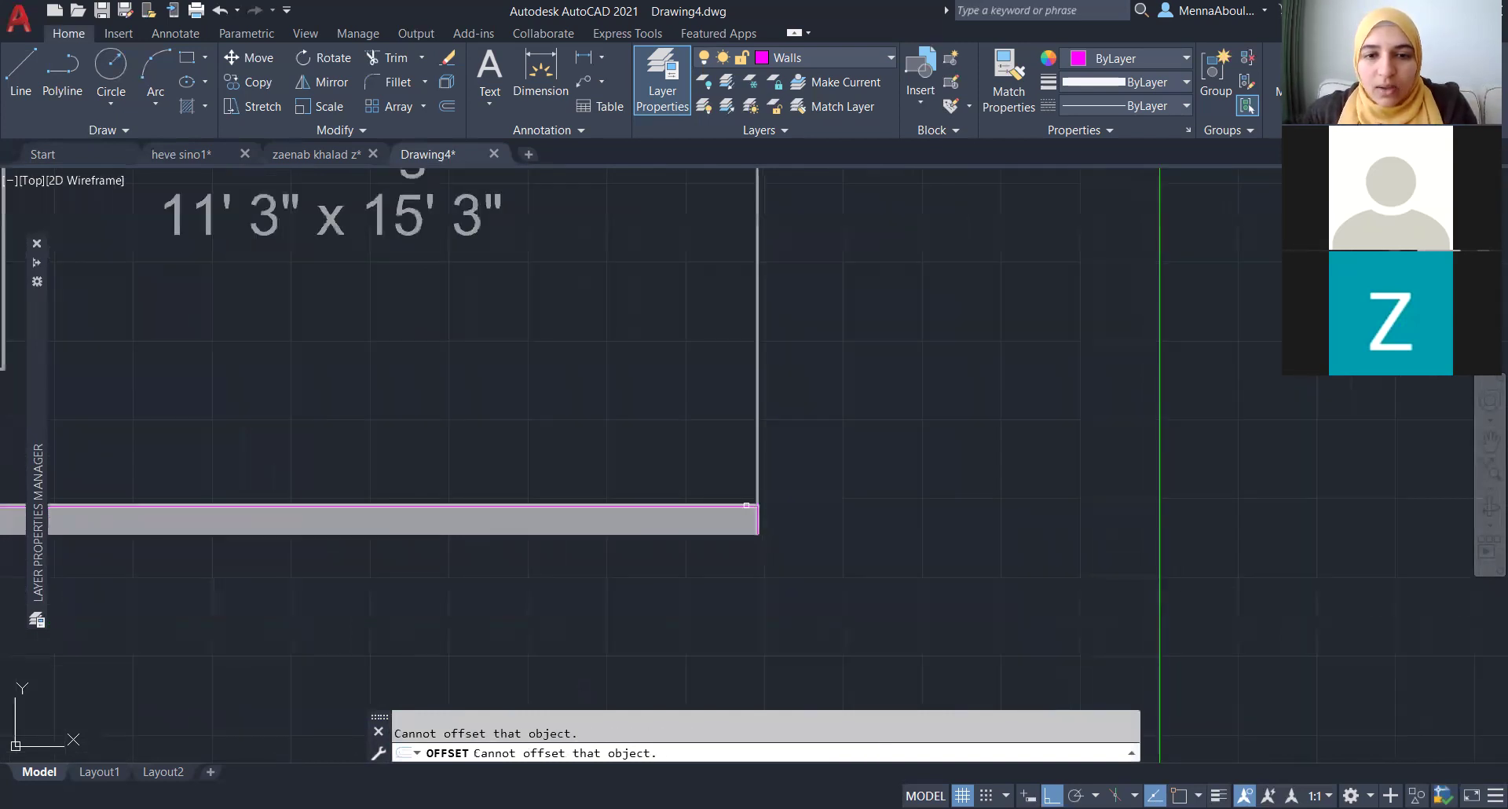
click(747, 505)
scroll(744, 524, down, 3)
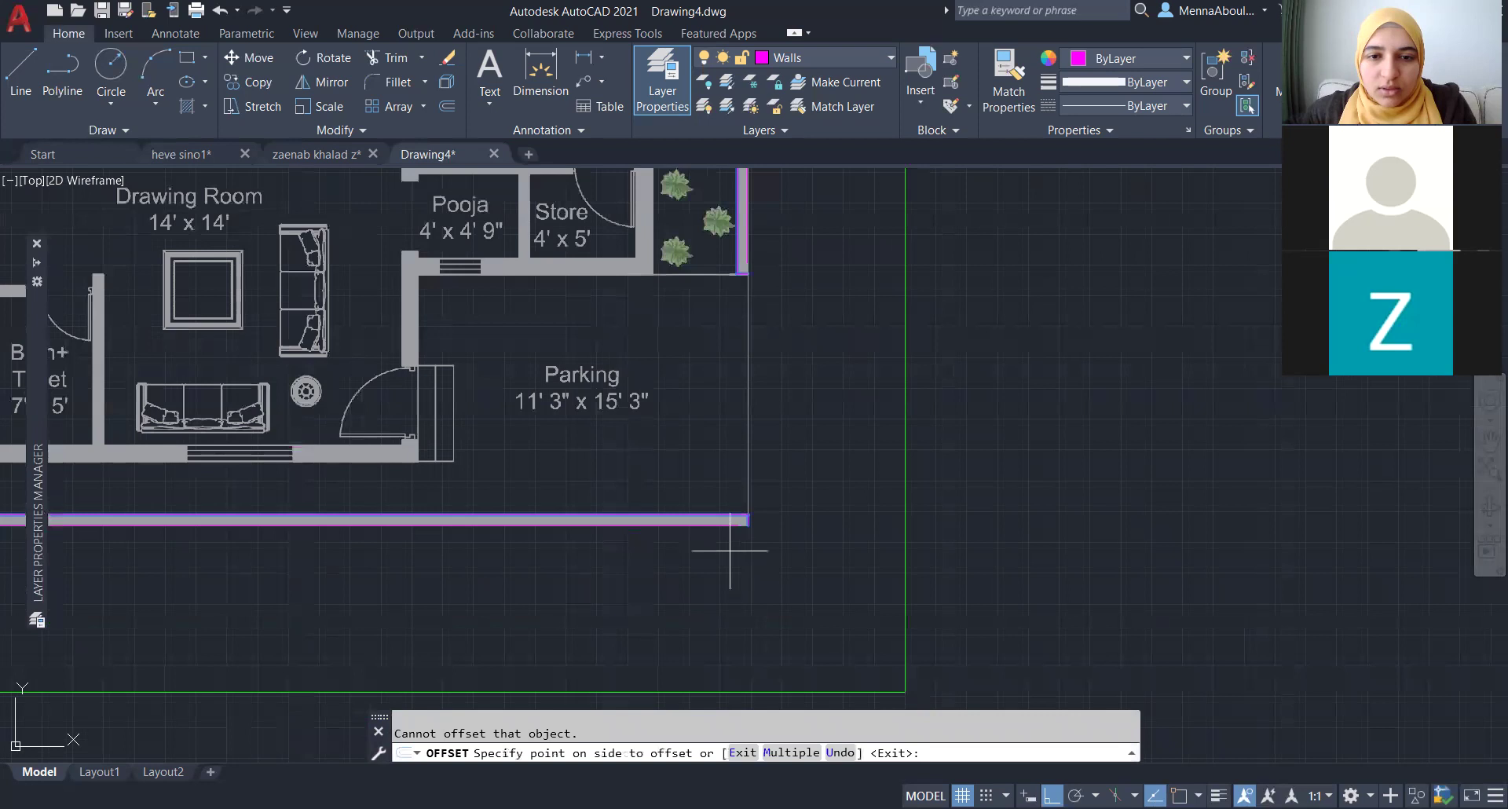
scroll(730, 551, up, 3)
click(725, 571)
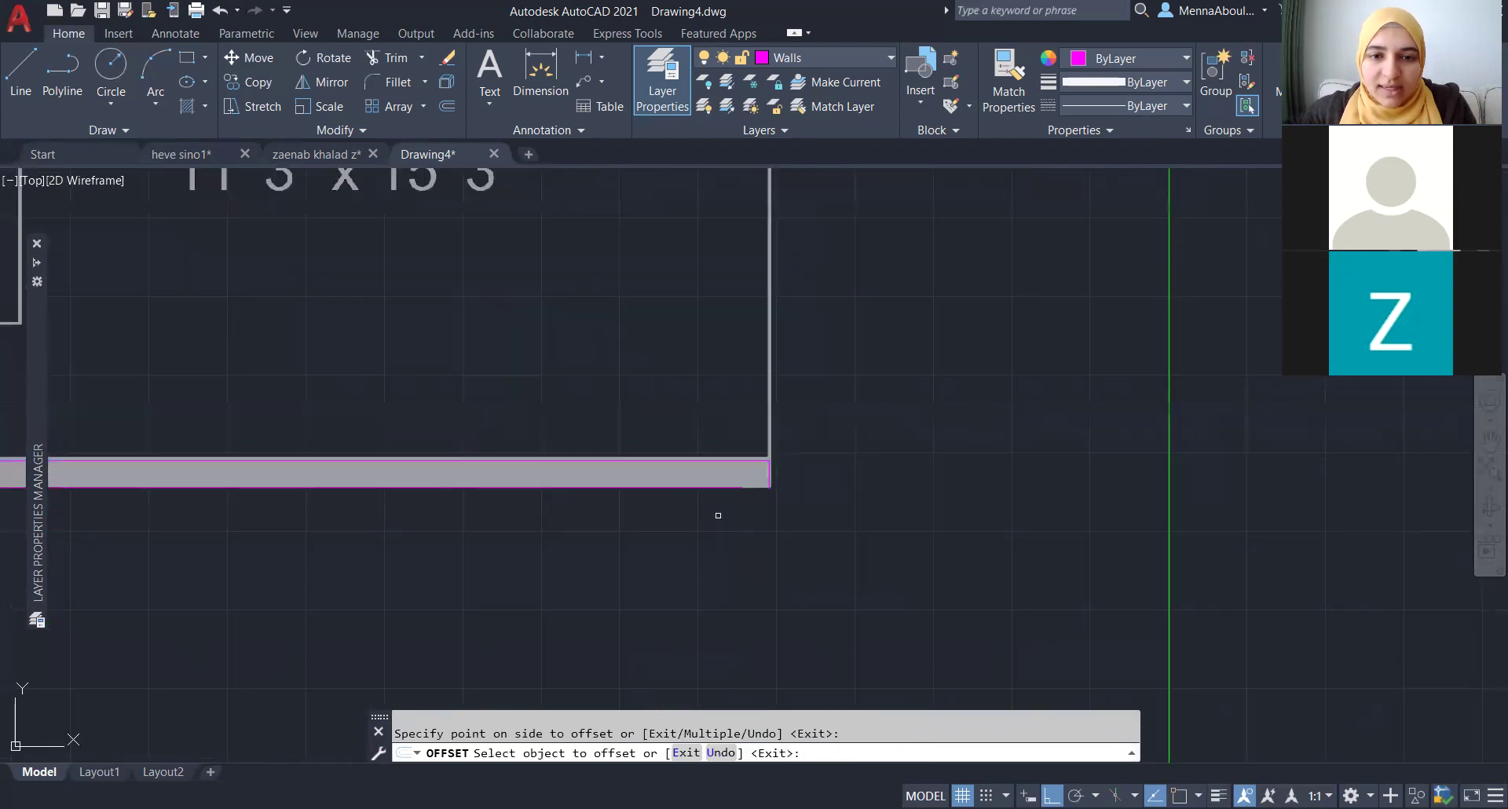
scroll(633, 502, down, 3)
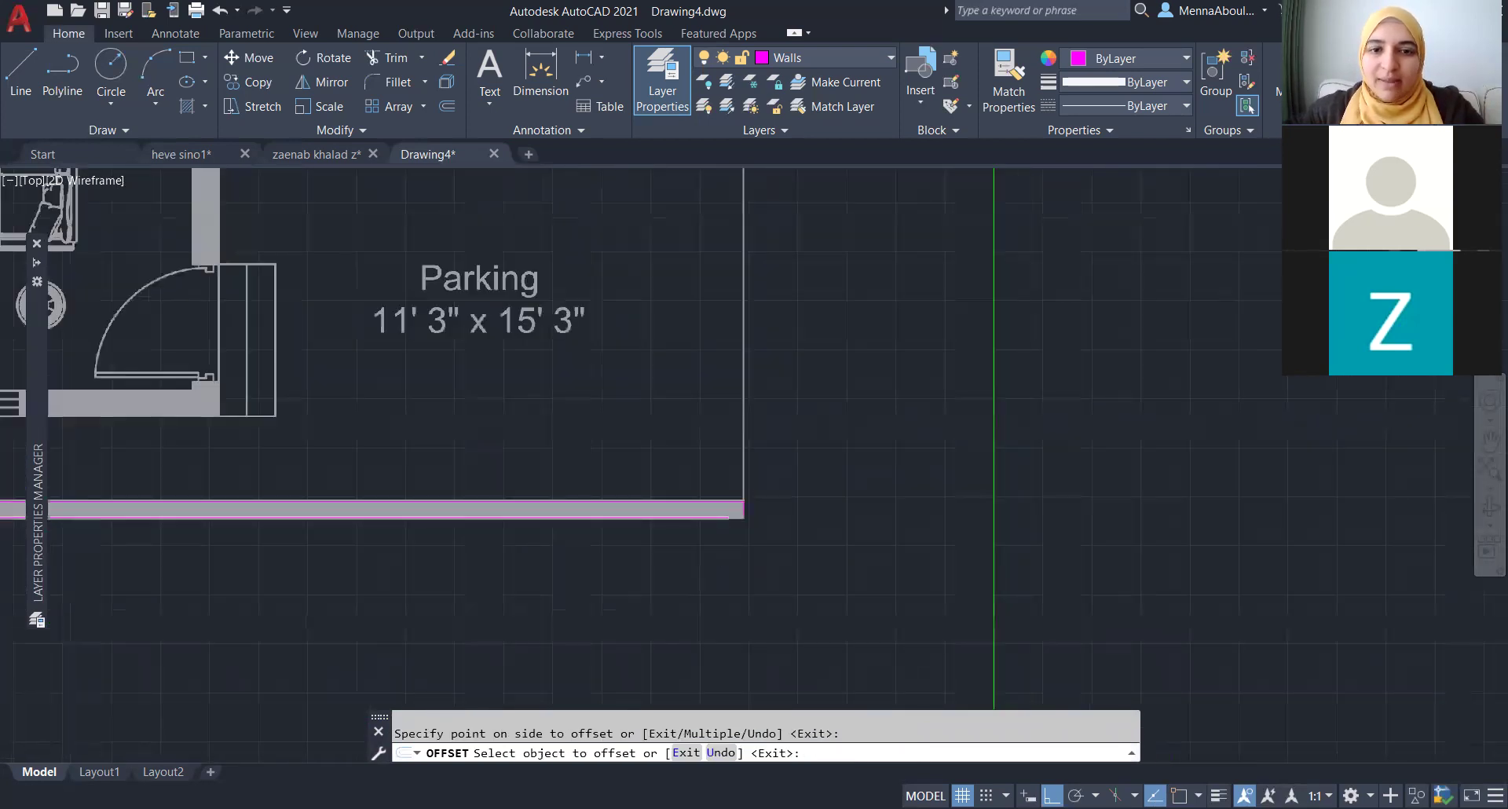
scroll(633, 502, up, 4)
click(633, 502)
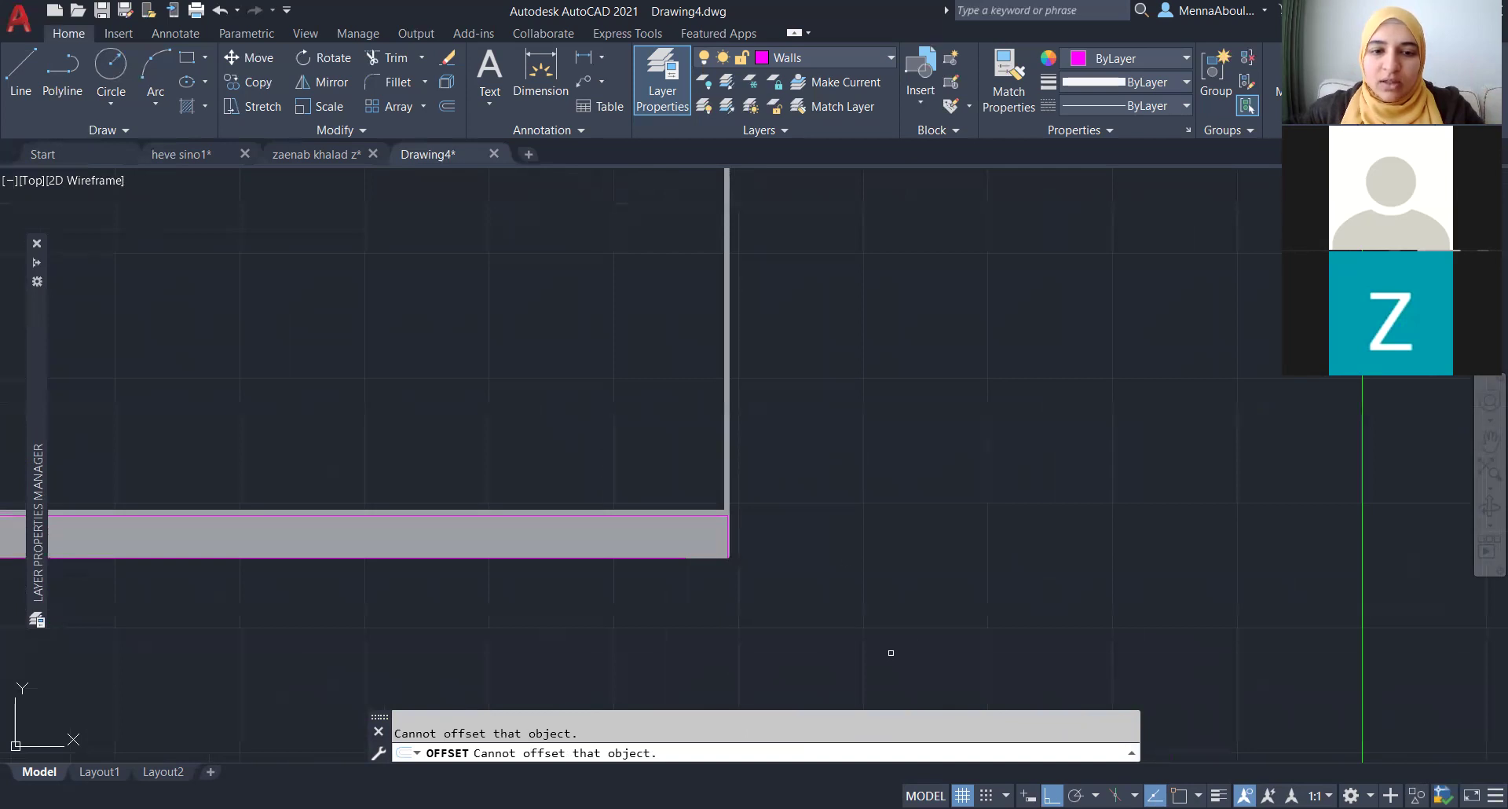
key(Escape)
scroll(929, 572, down, 3)
scroll(929, 573, down, 4)
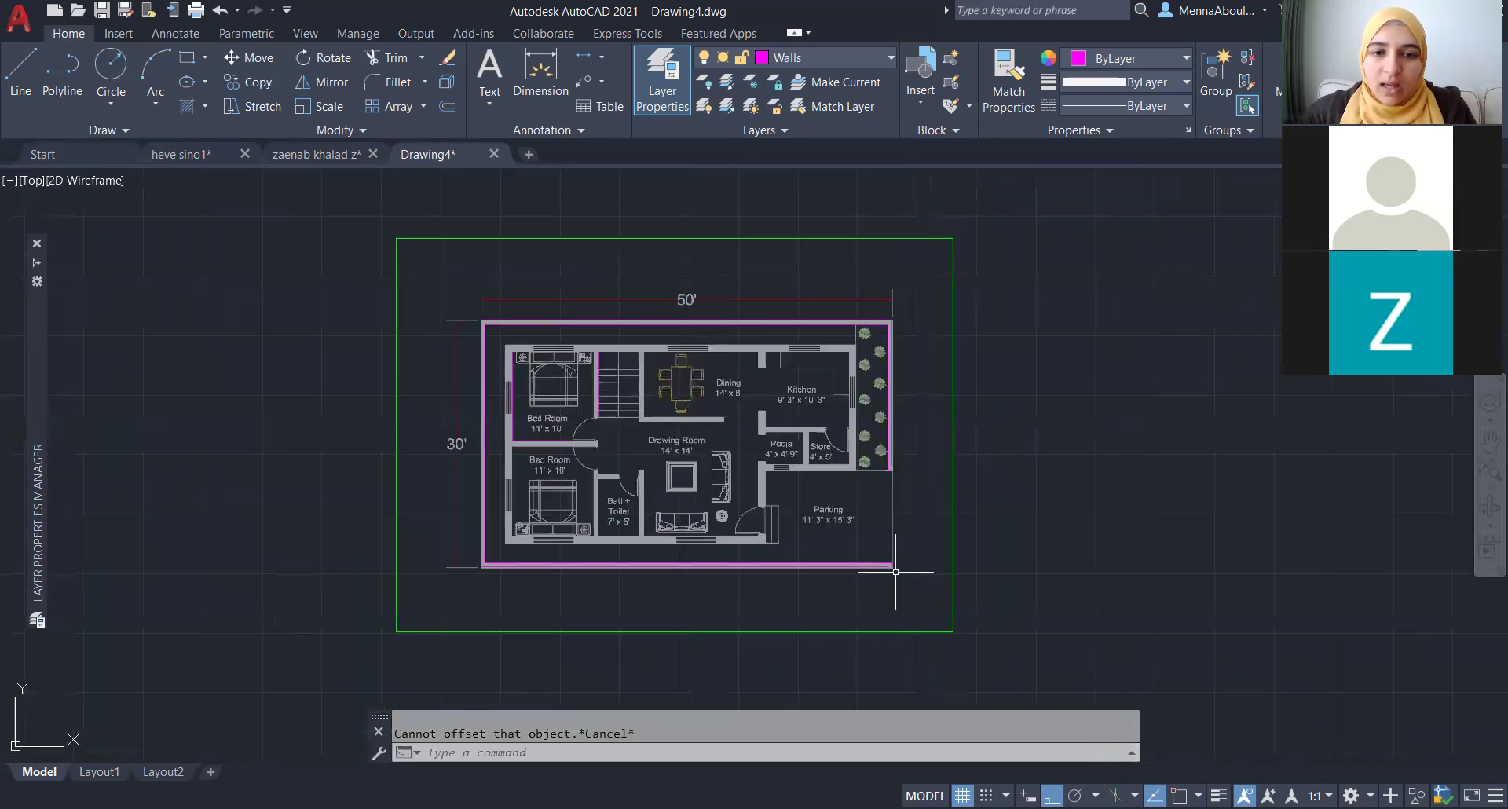
- Turn off the 'inserted PDF' layer so only the magenta wall lines show
scroll(981, 505, up, 2)
drag(978, 499, 915, 512)
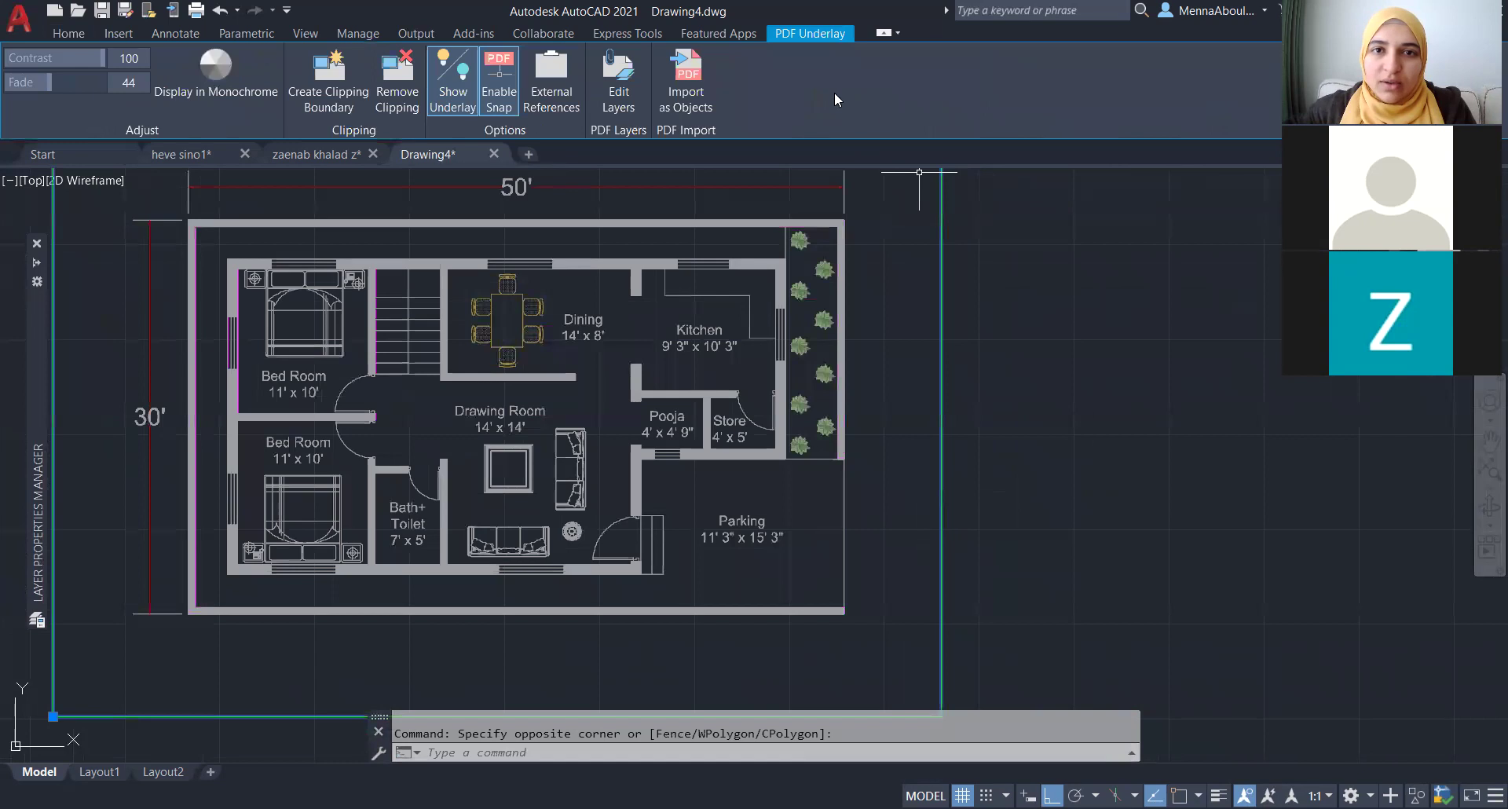
key(Escape)
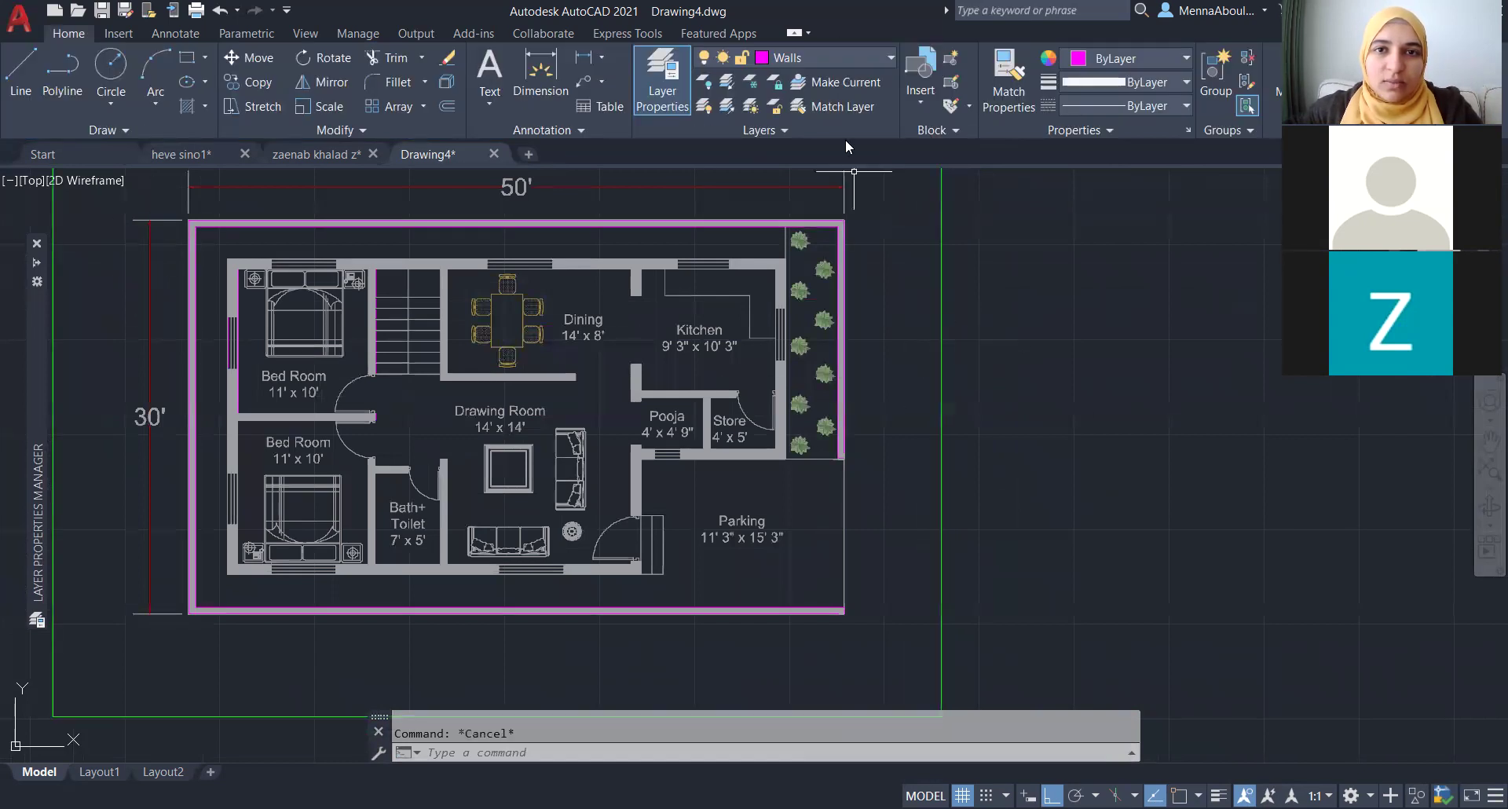
click(853, 63)
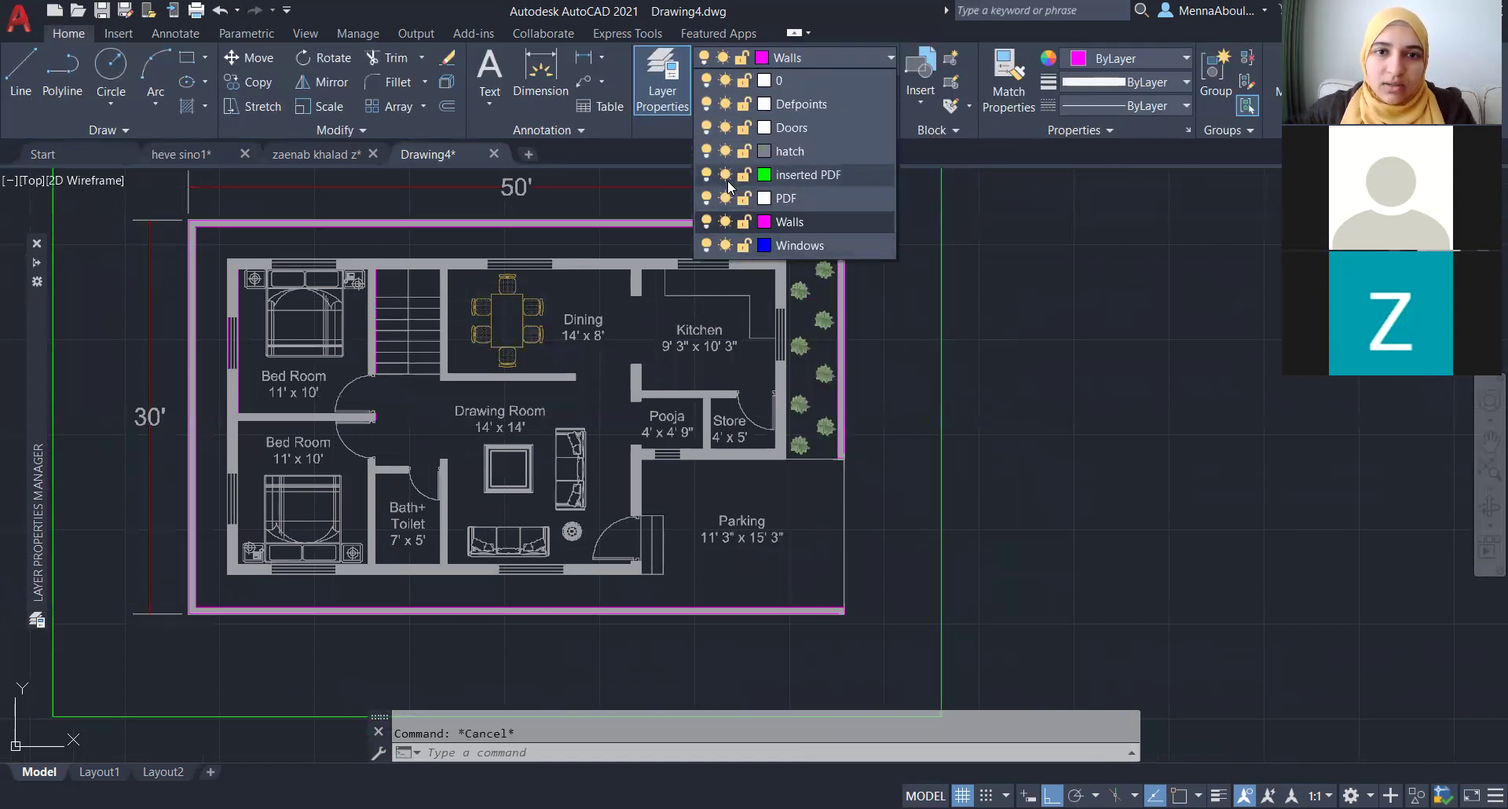
click(707, 175)
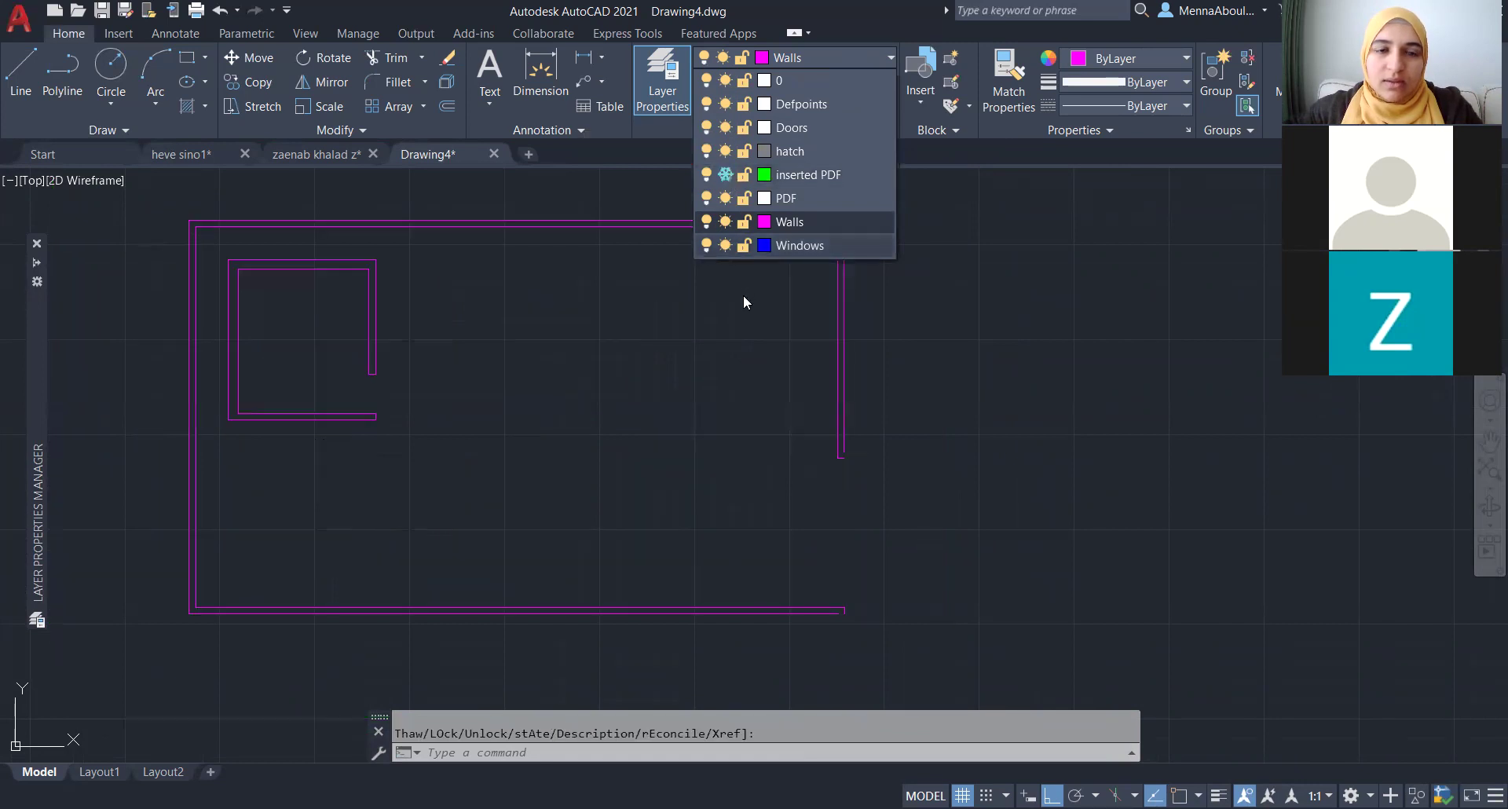
scroll(717, 444, down, 2)
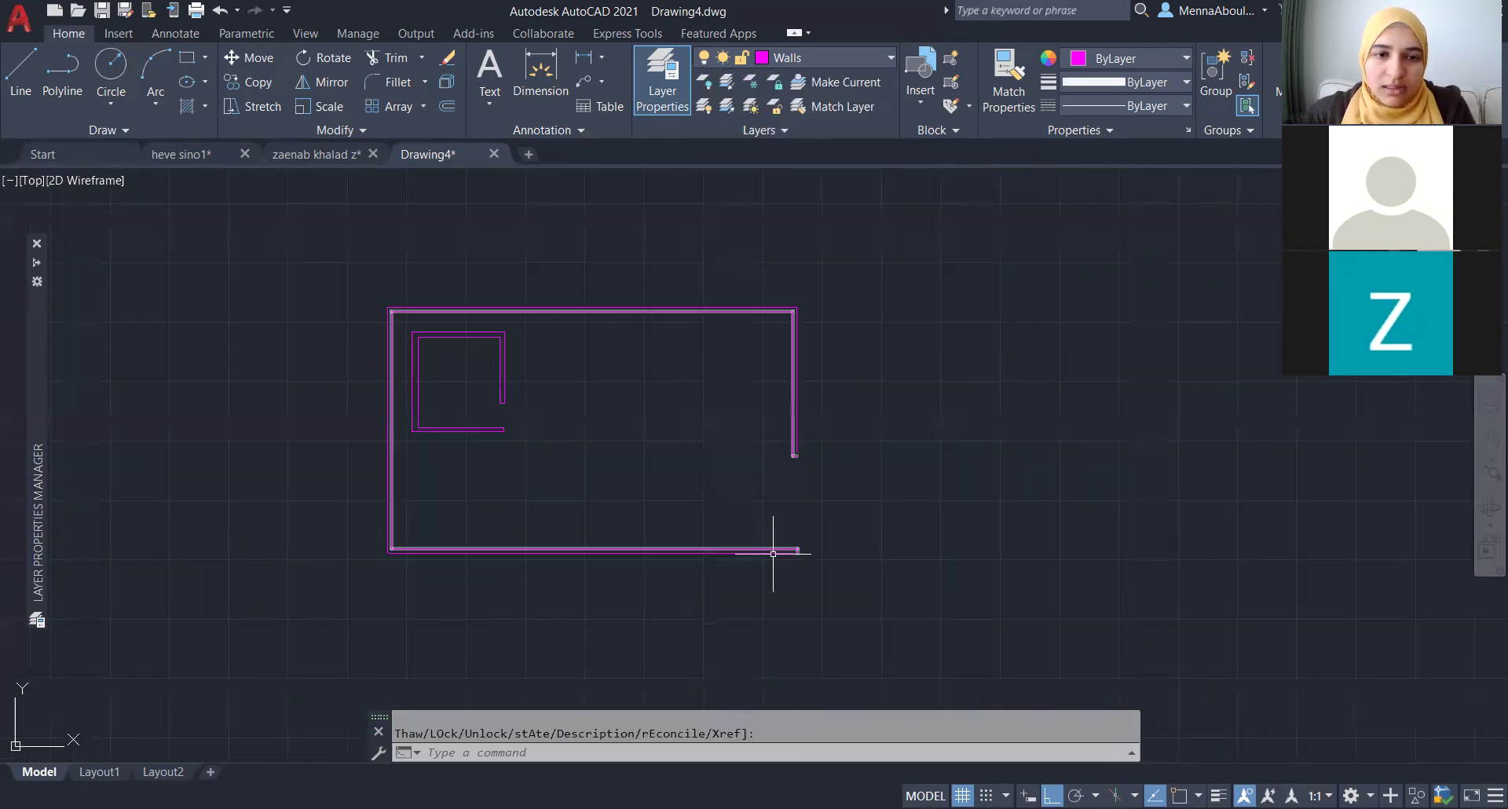
scroll(807, 520, up, 3)
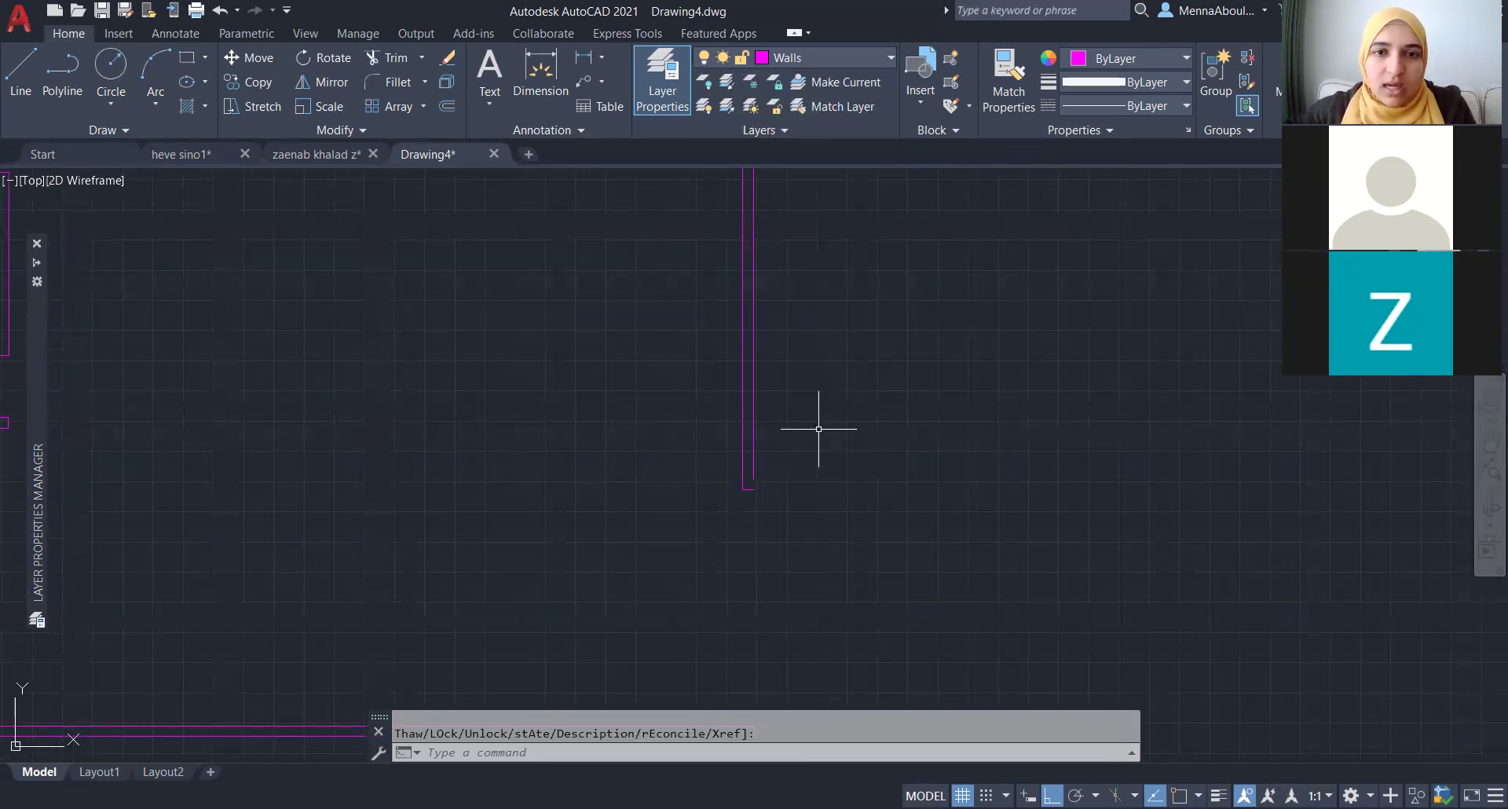
- Select the outer and right wall polylines to inspect them, then clear the selection
click(739, 392)
scroll(741, 393, down, 2)
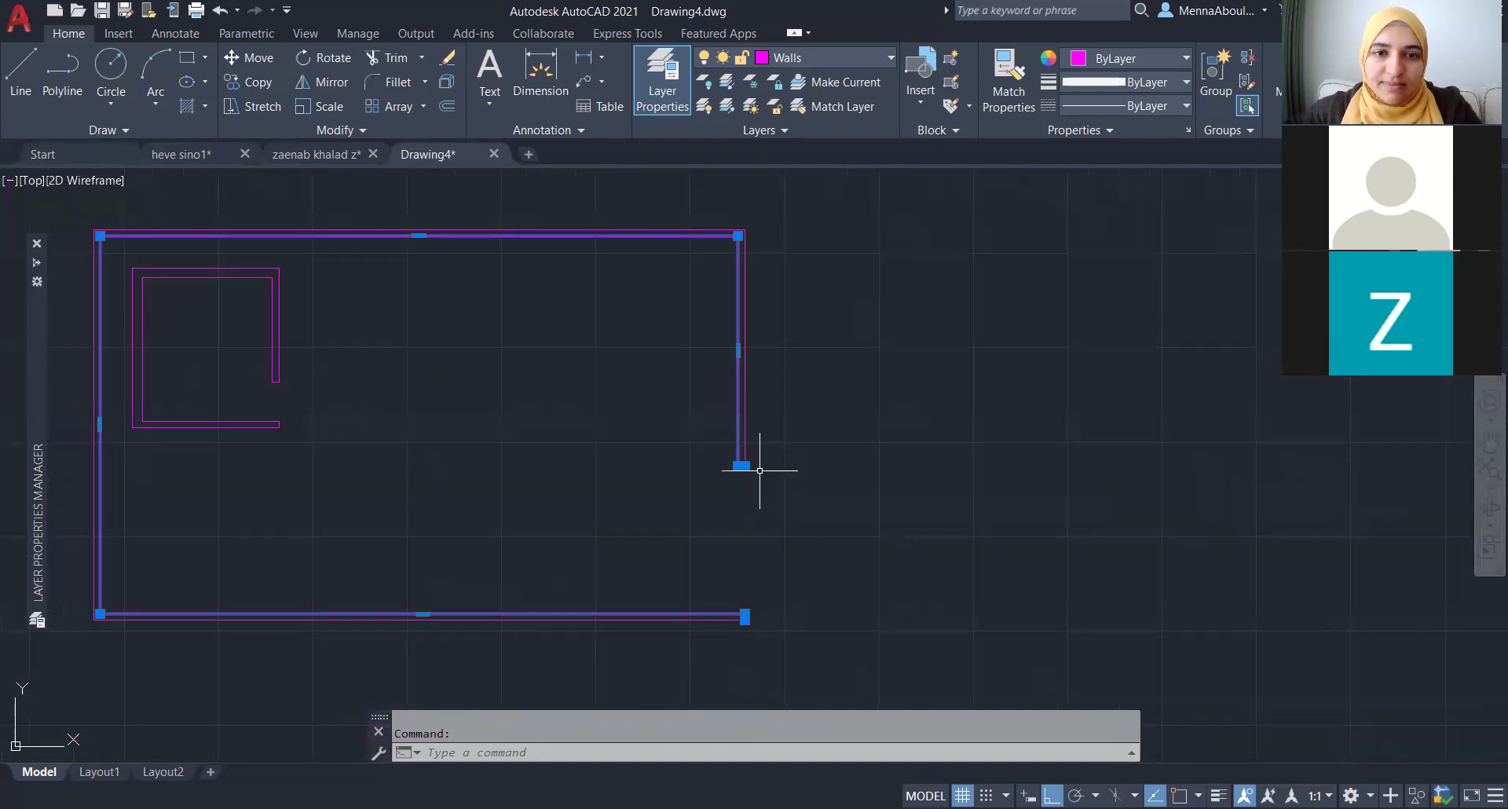
key(Escape)
scroll(748, 415, up, 3)
click(742, 418)
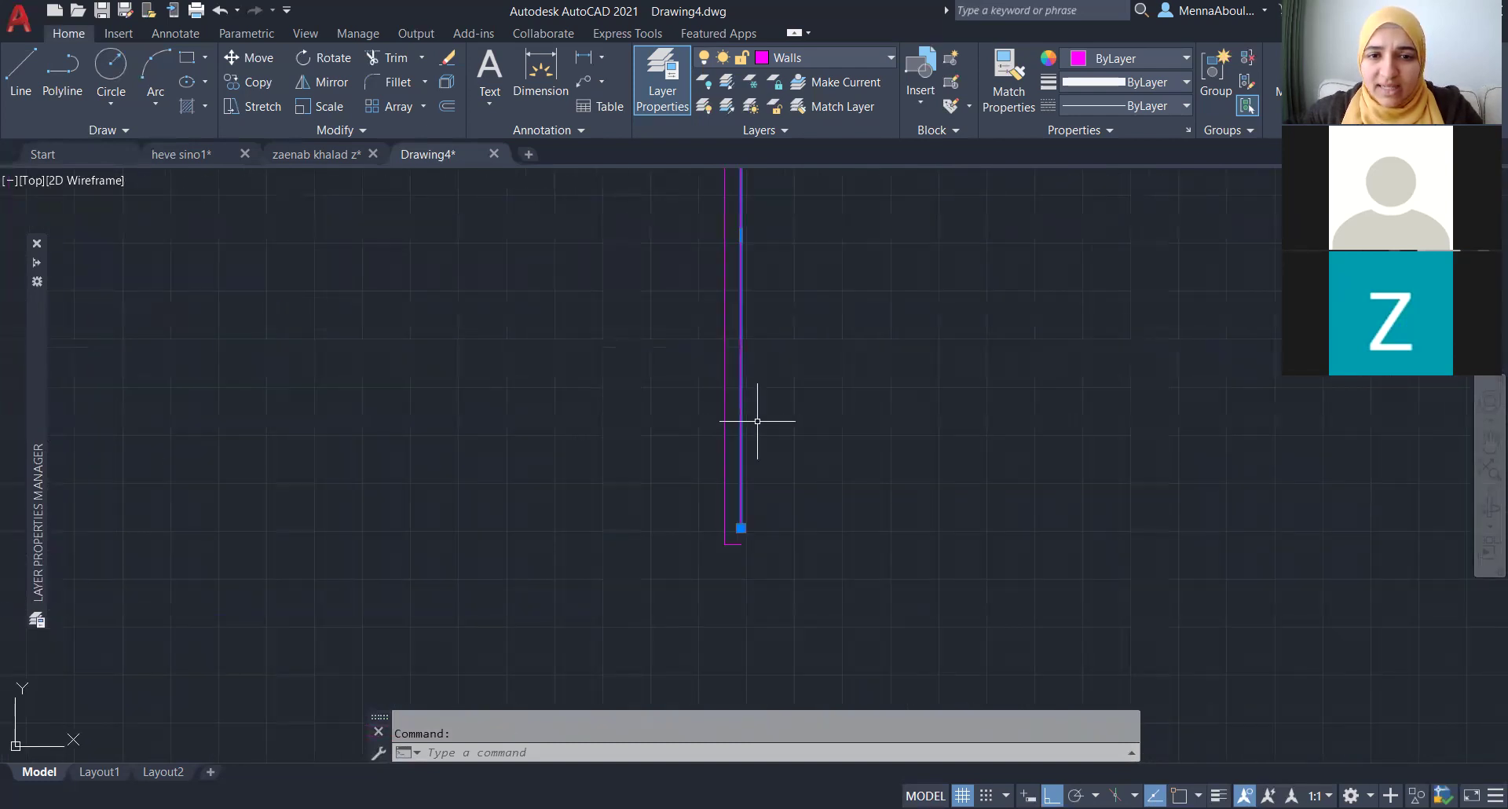
scroll(757, 421, down, 3)
key(Escape)
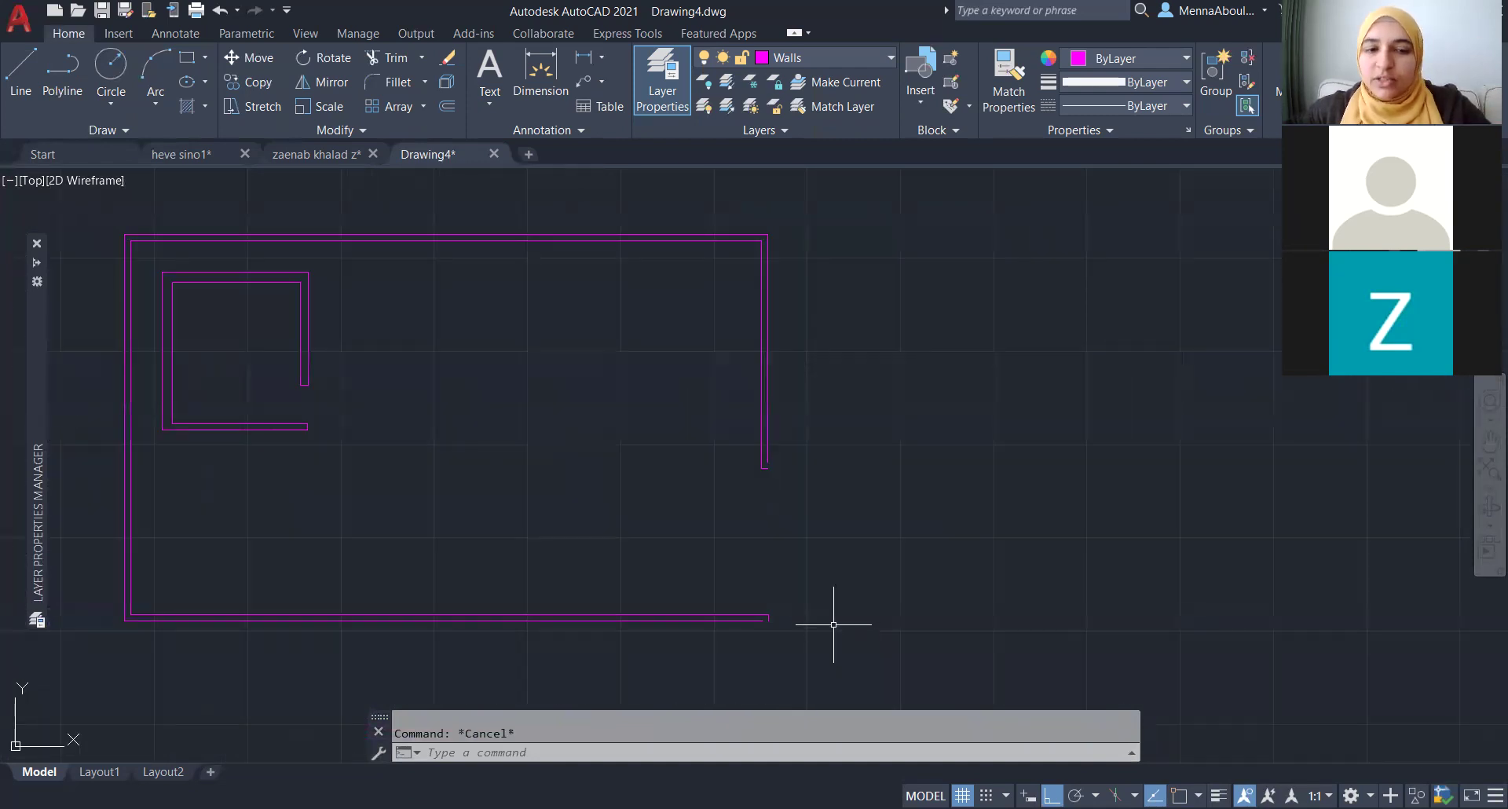
- With object snap on, use DIST to measure from the outer wall corner to the inner corner
text(di)
key(Return)
scroll(794, 256, up, 2)
scroll(750, 234, up, 3)
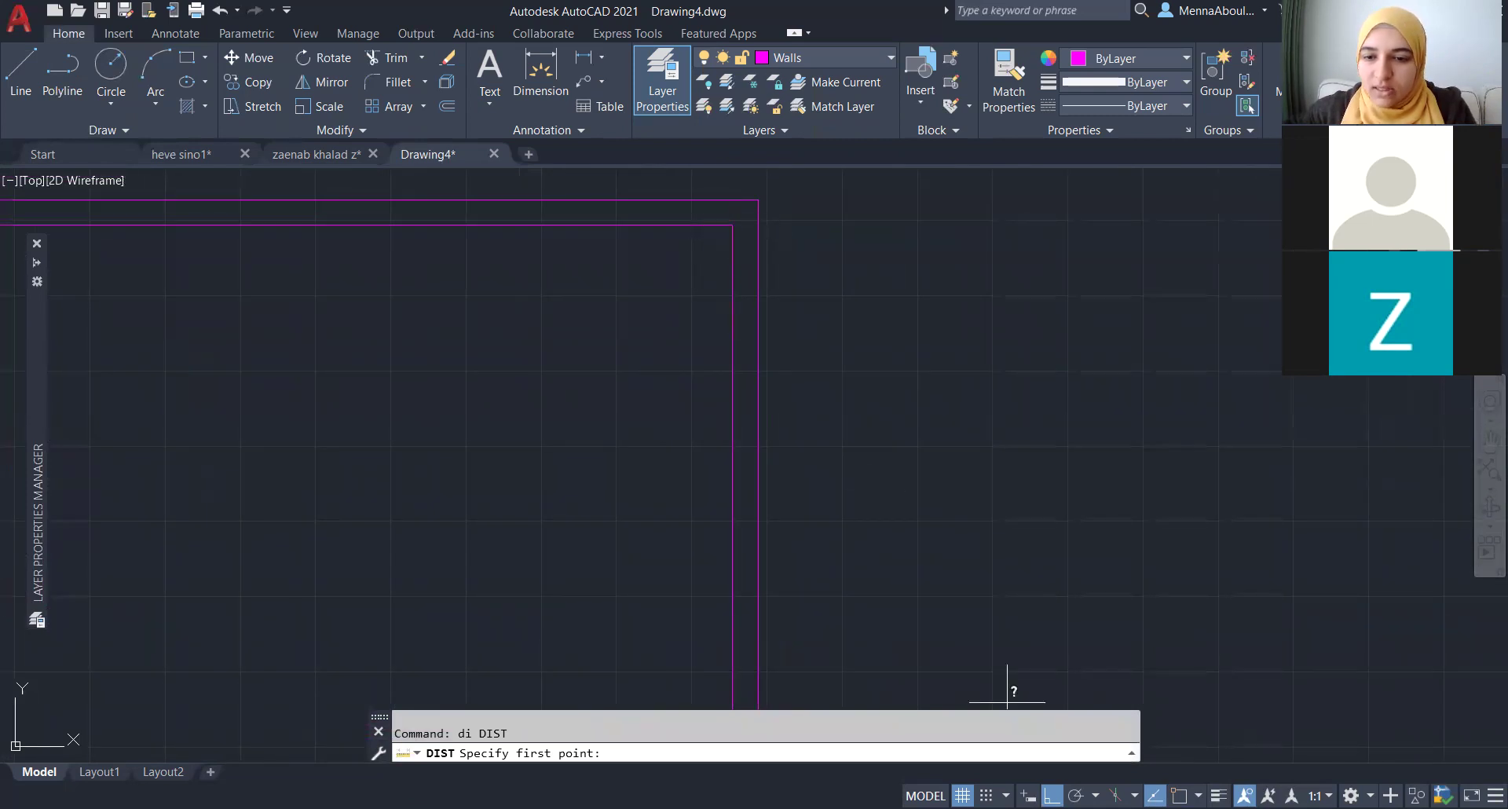
key(F3)
scroll(758, 200, up, 3)
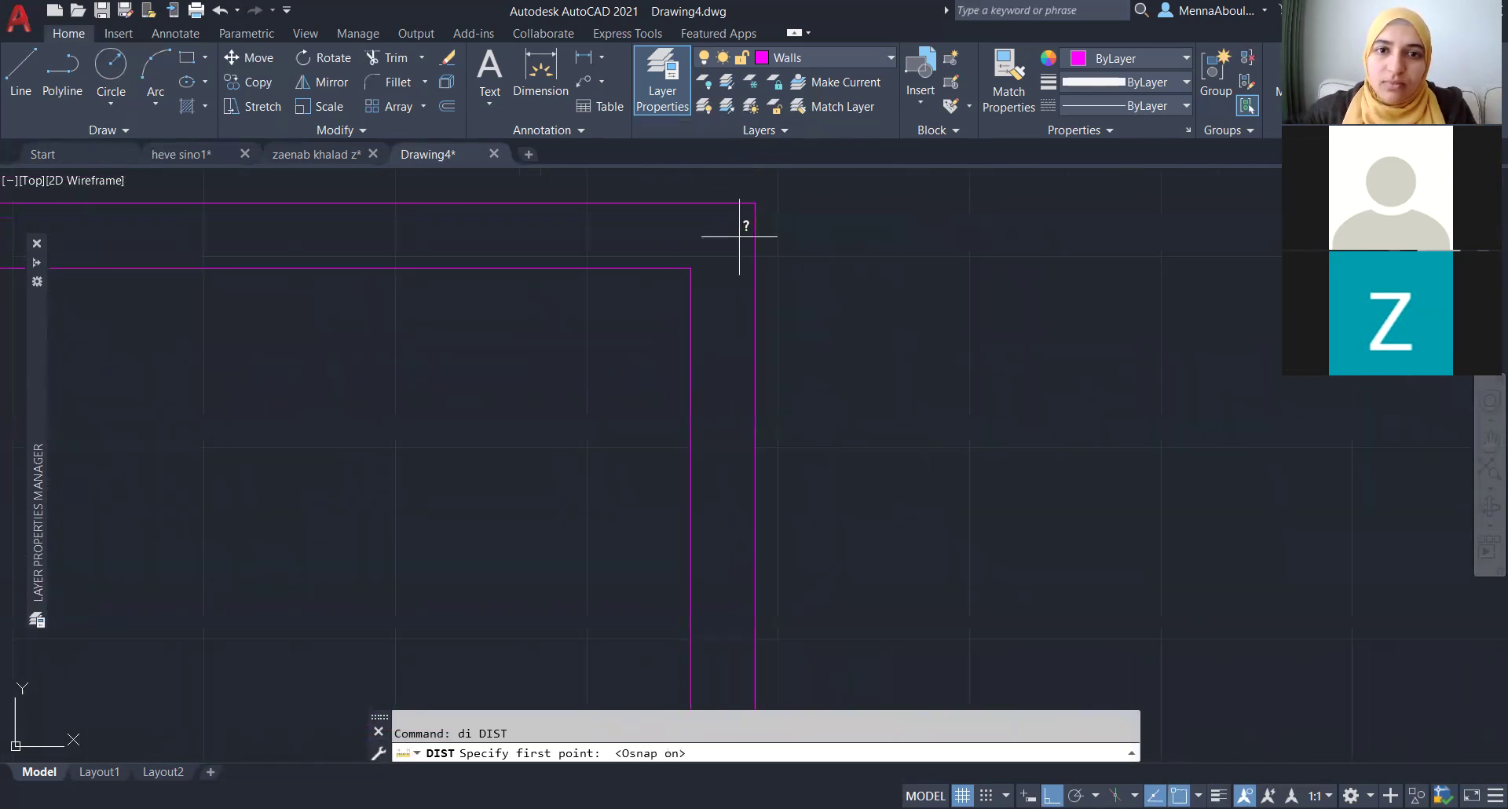
click(691, 268)
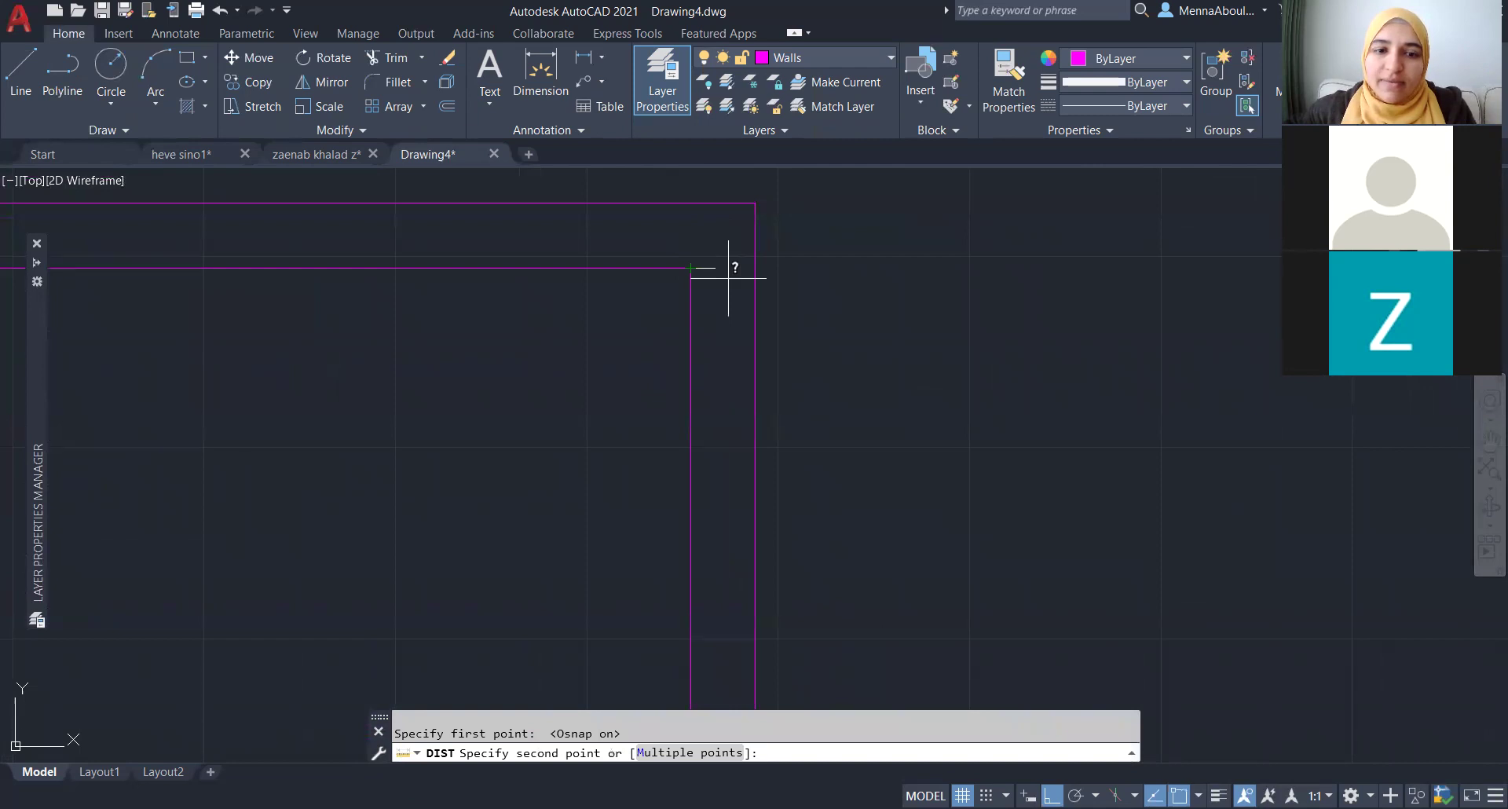
click(755, 268)
scroll(977, 319, down, 4)
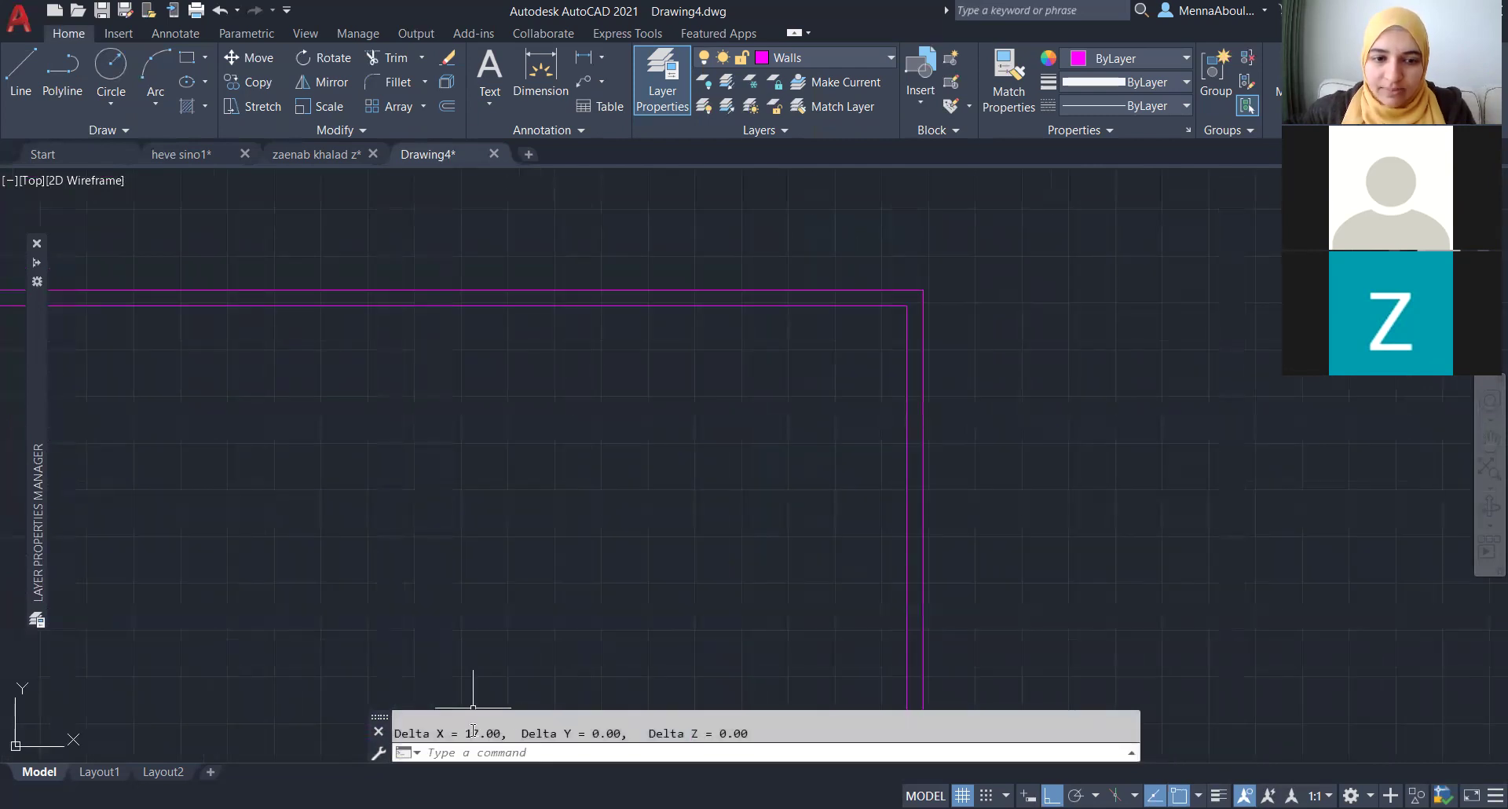
click(621, 597)
key(Escape)
scroll(731, 545, down, 3)
scroll(730, 545, down, 2)
- Measure another distance across a wall to read its thickness
key(Return)
scroll(675, 542, up, 5)
scroll(542, 530, up, 2)
scroll(515, 549, up, 2)
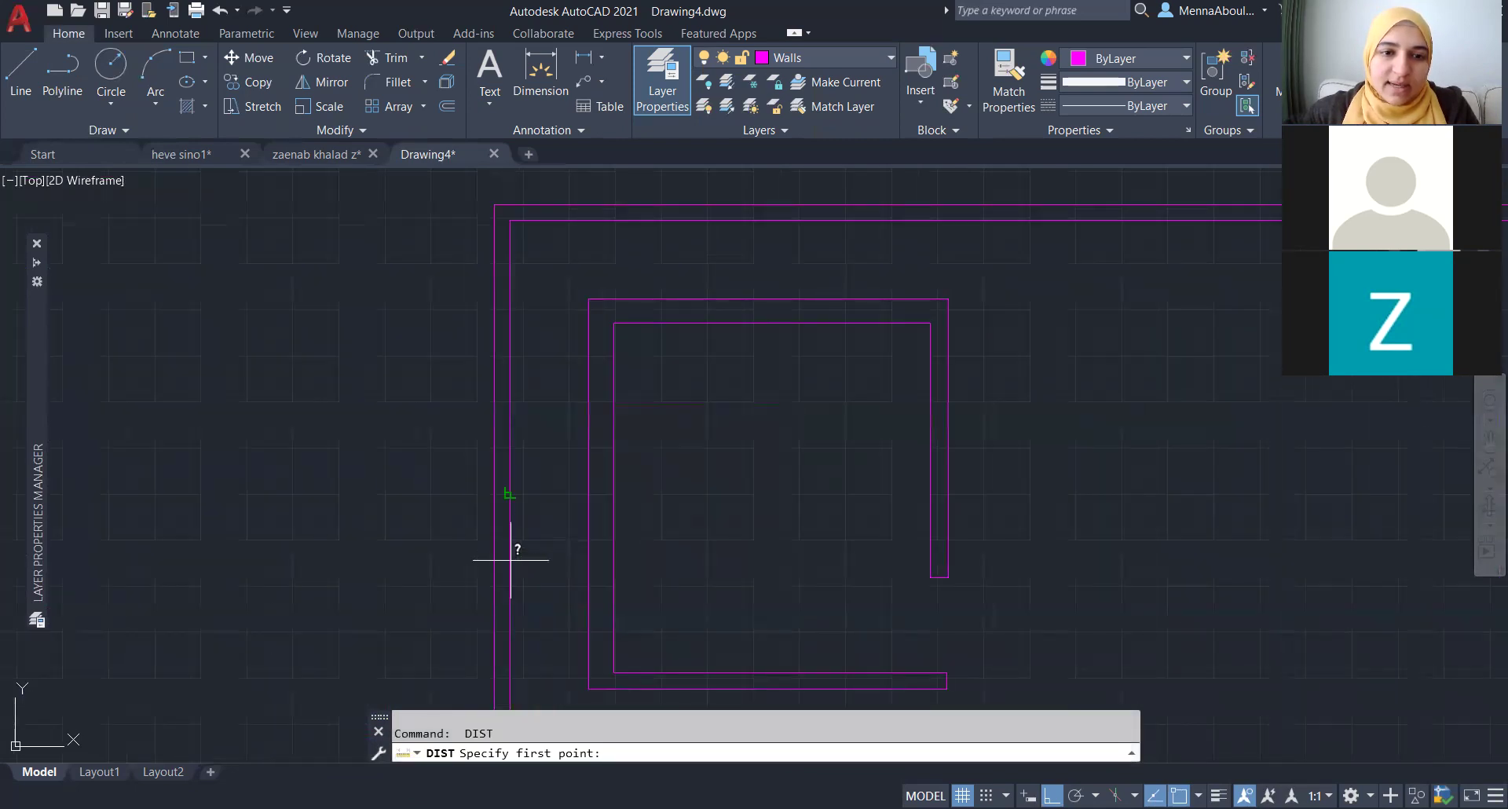
click(509, 502)
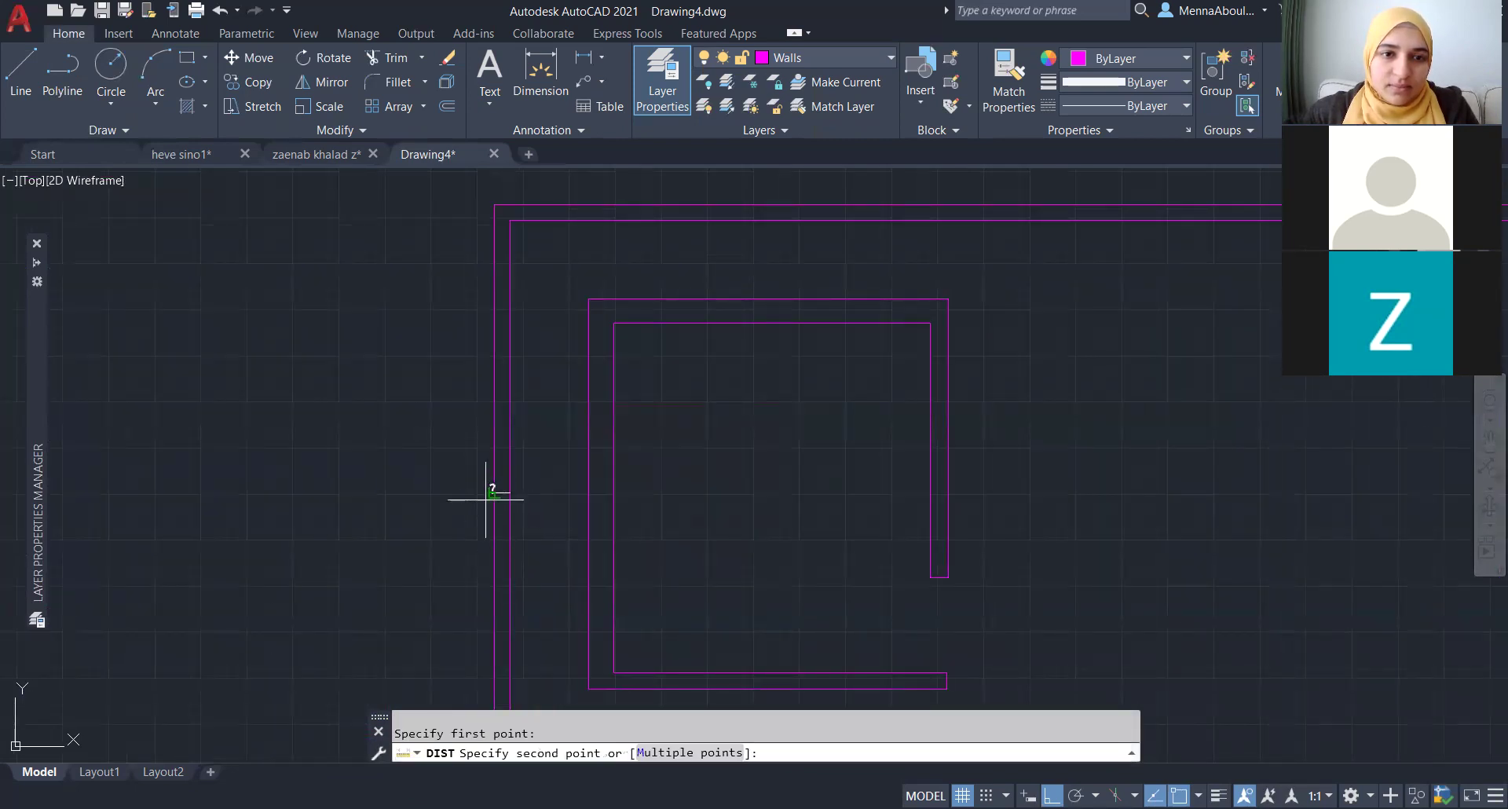
click(493, 492)
scroll(502, 479, down, 3)
scroll(803, 377, up, 3)
- Measure across the top wall's paired lines to confirm a 17-unit thickness
key(Return)
click(881, 372)
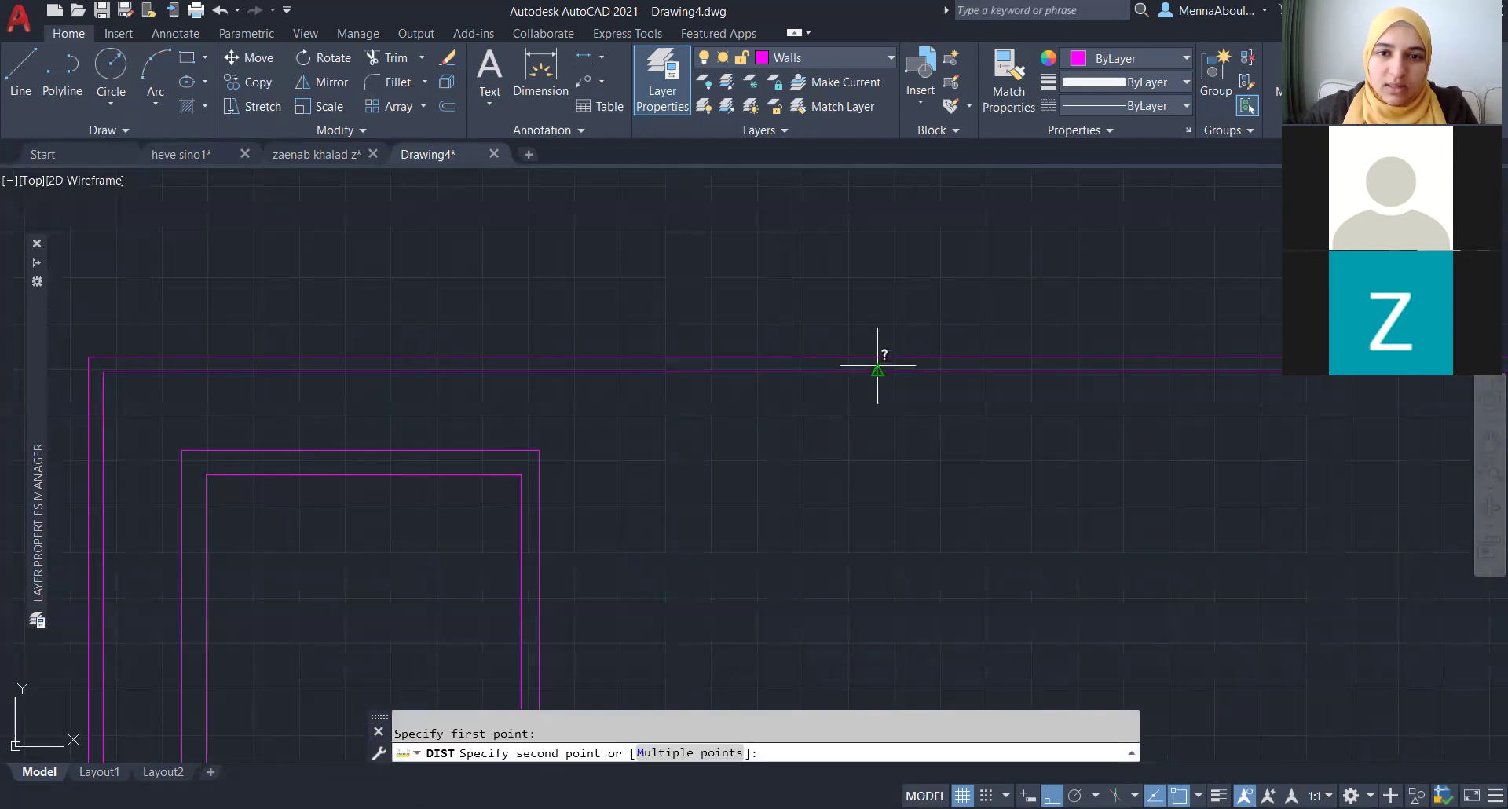
click(882, 358)
scroll(530, 284, down, 2)
scroll(530, 284, down, 5)
scroll(573, 455, up, 2)
scroll(632, 431, up, 2)
scroll(633, 430, up, 3)
- Measure the bottom wall thickness (Delta Y 17.00), then zoom out to the whole room
key(Return)
click(609, 444)
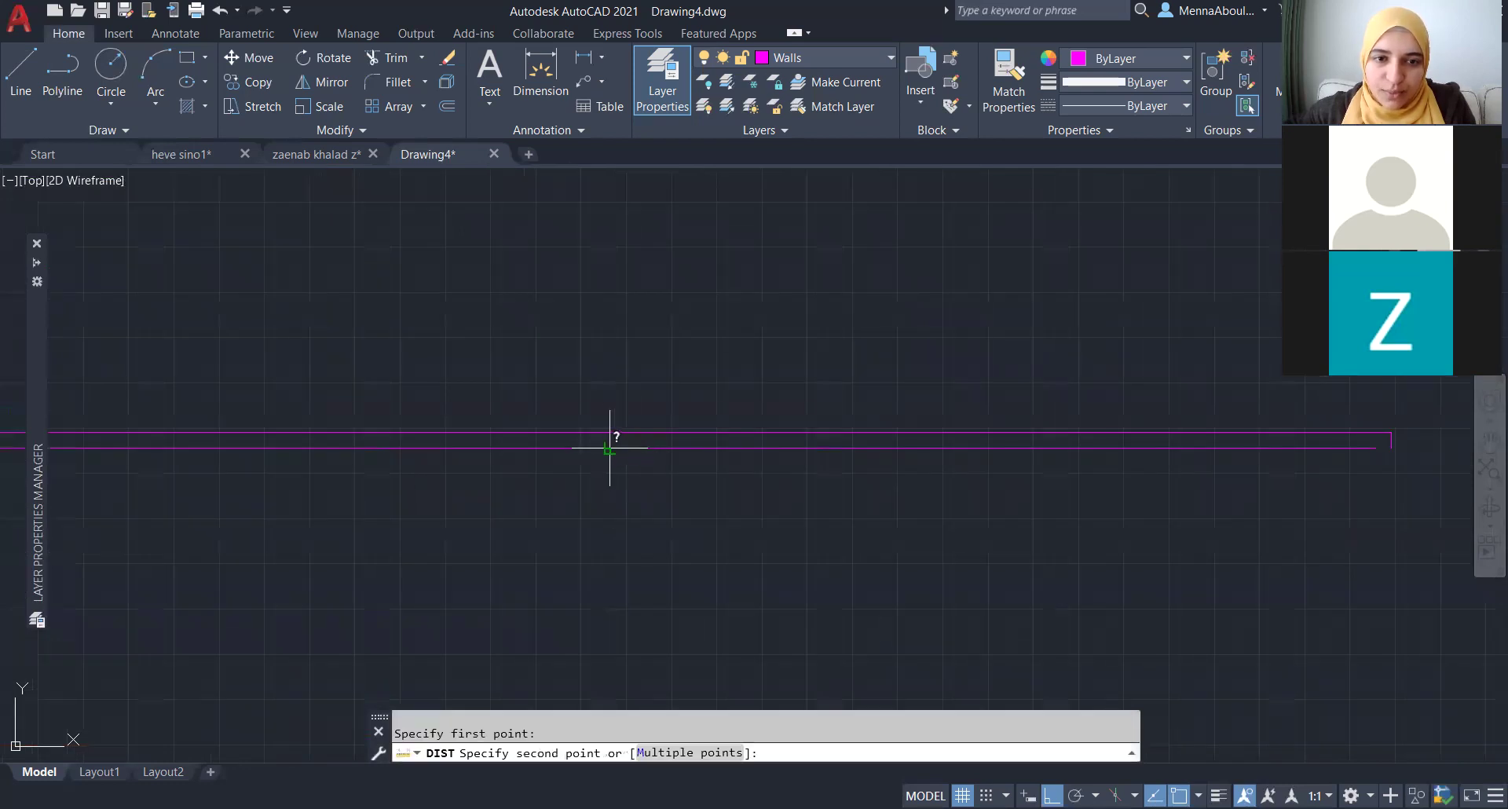
click(606, 431)
scroll(590, 452, down, 2)
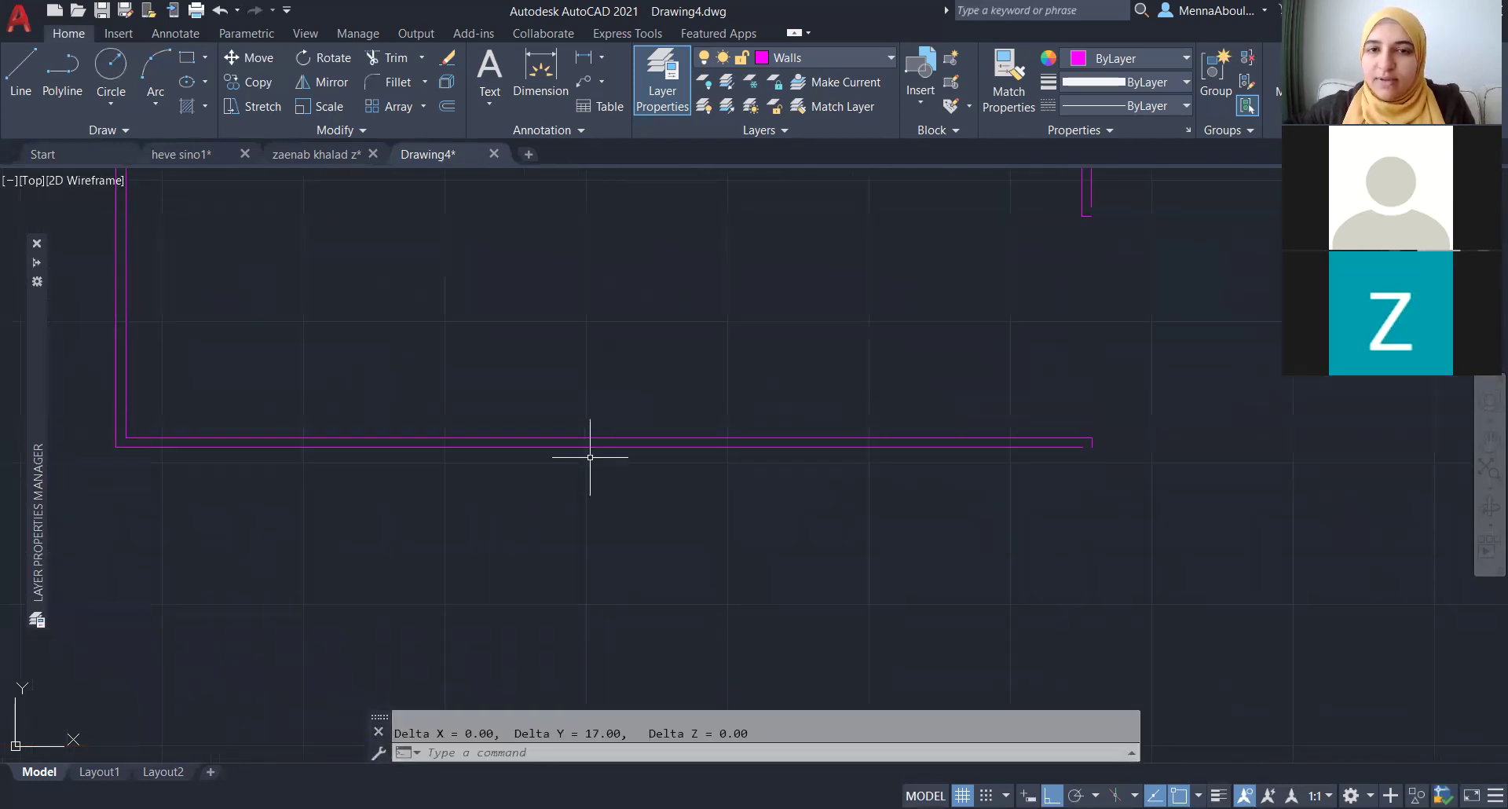
scroll(569, 519, down, 2)
scroll(589, 548, down, 4)
scroll(651, 472, up, 2)
scroll(647, 453, up, 2)
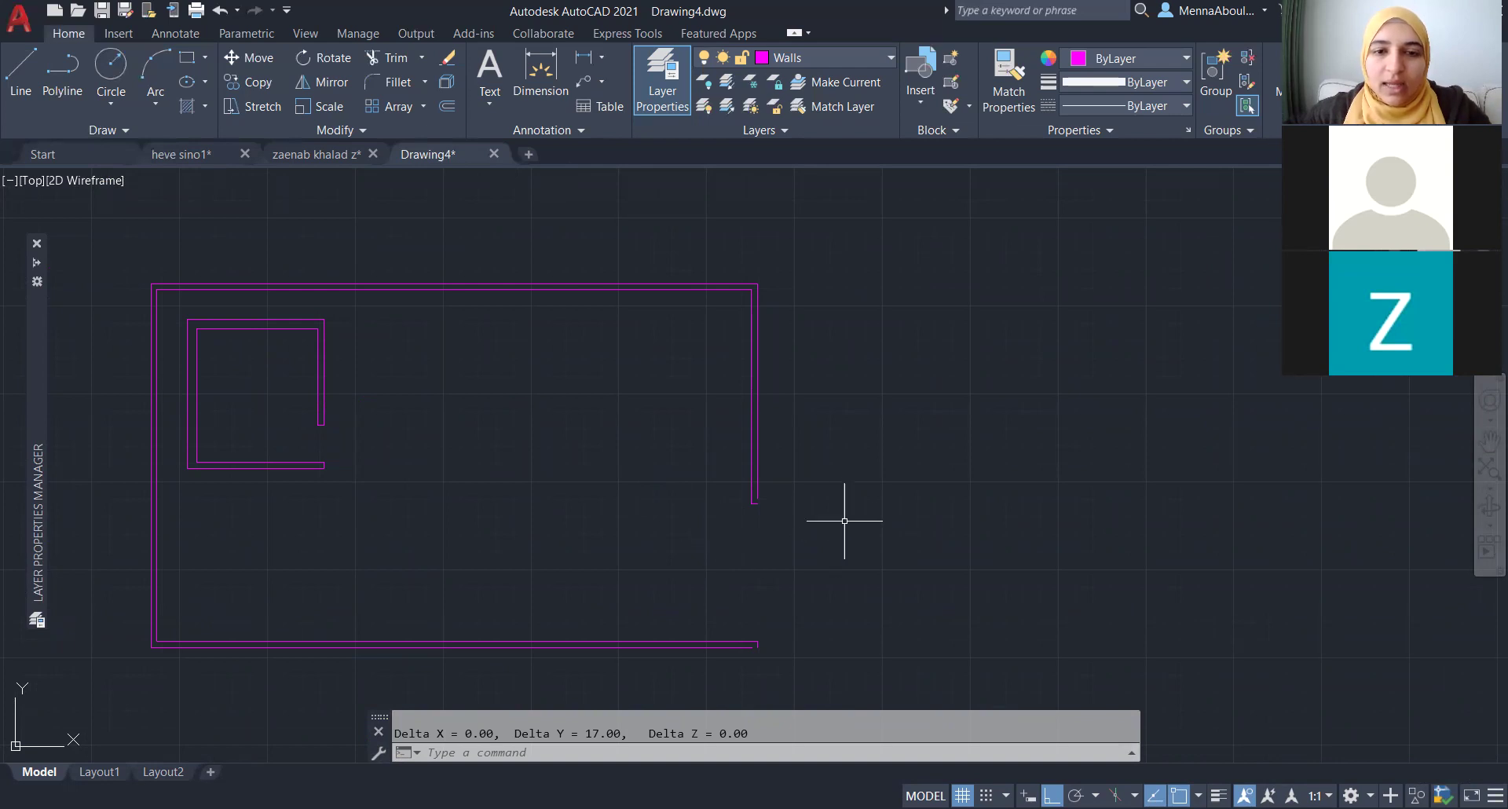
scroll(747, 511, up, 4)
scroll(754, 487, up, 2)
- Use EX to extend the right wall line so its open end closes
click(755, 444)
key(Escape)
text(ex)
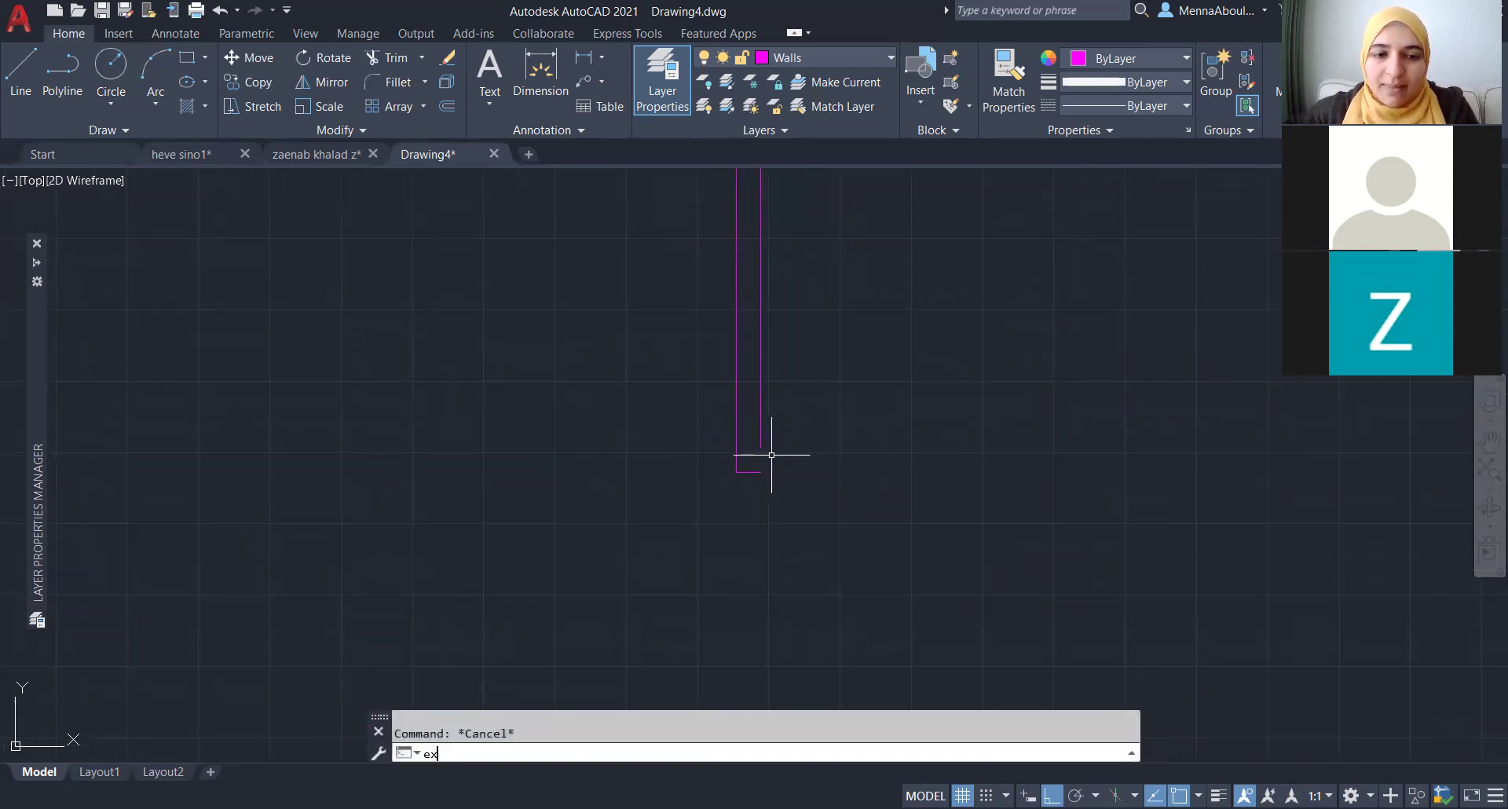
key(Return)
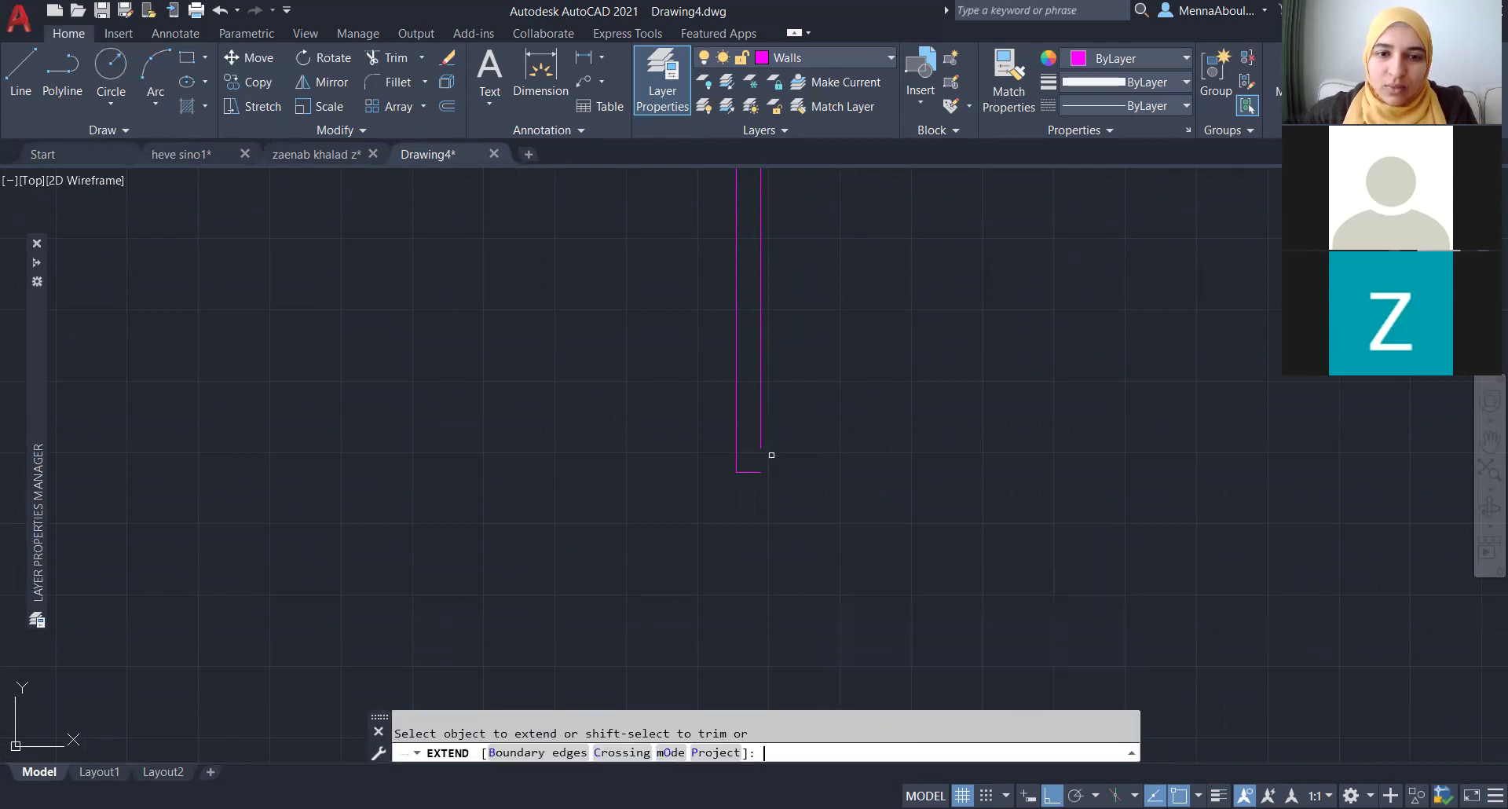
click(757, 438)
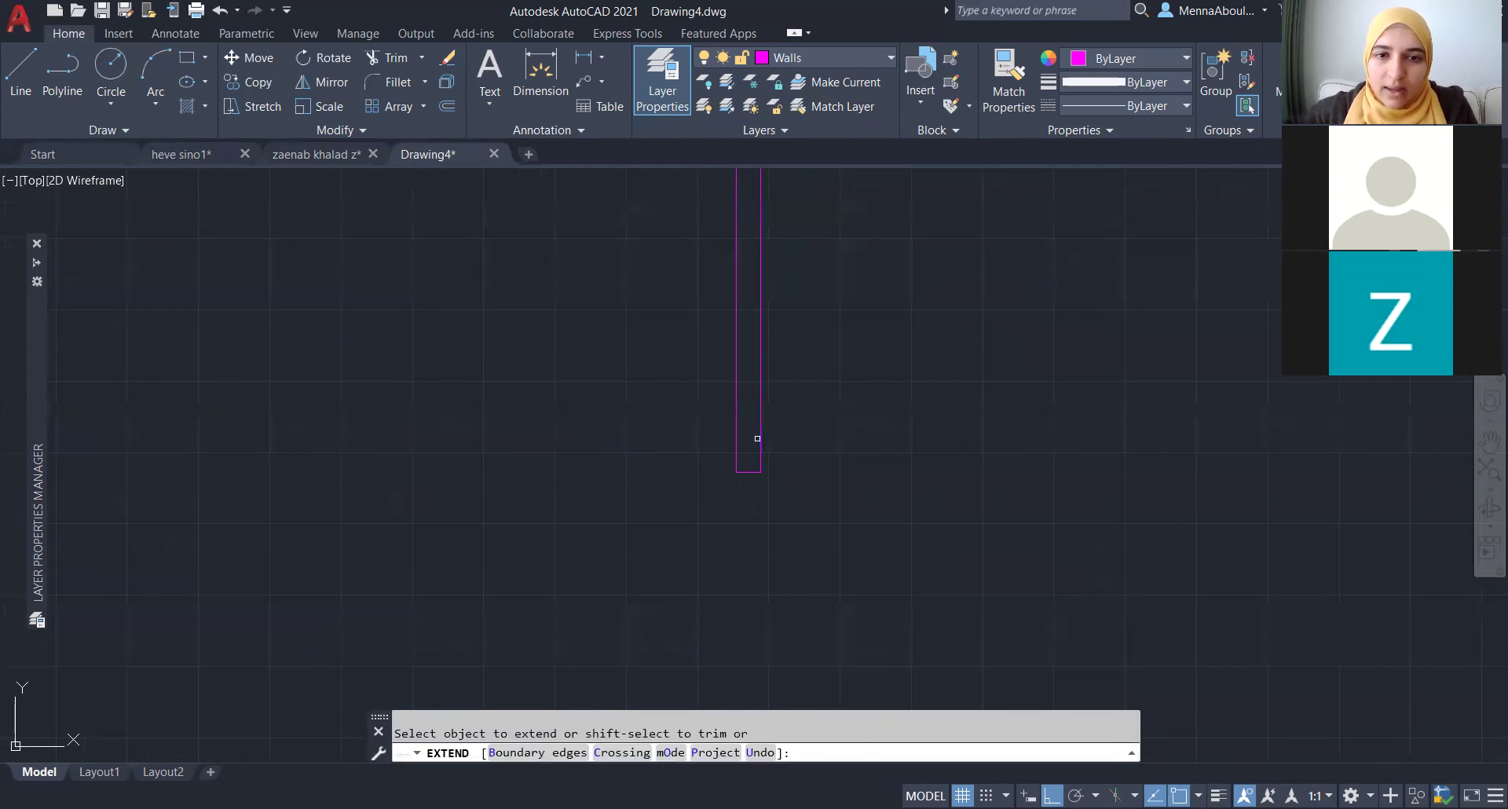
scroll(800, 368, down, 3)
scroll(764, 661, up, 2)
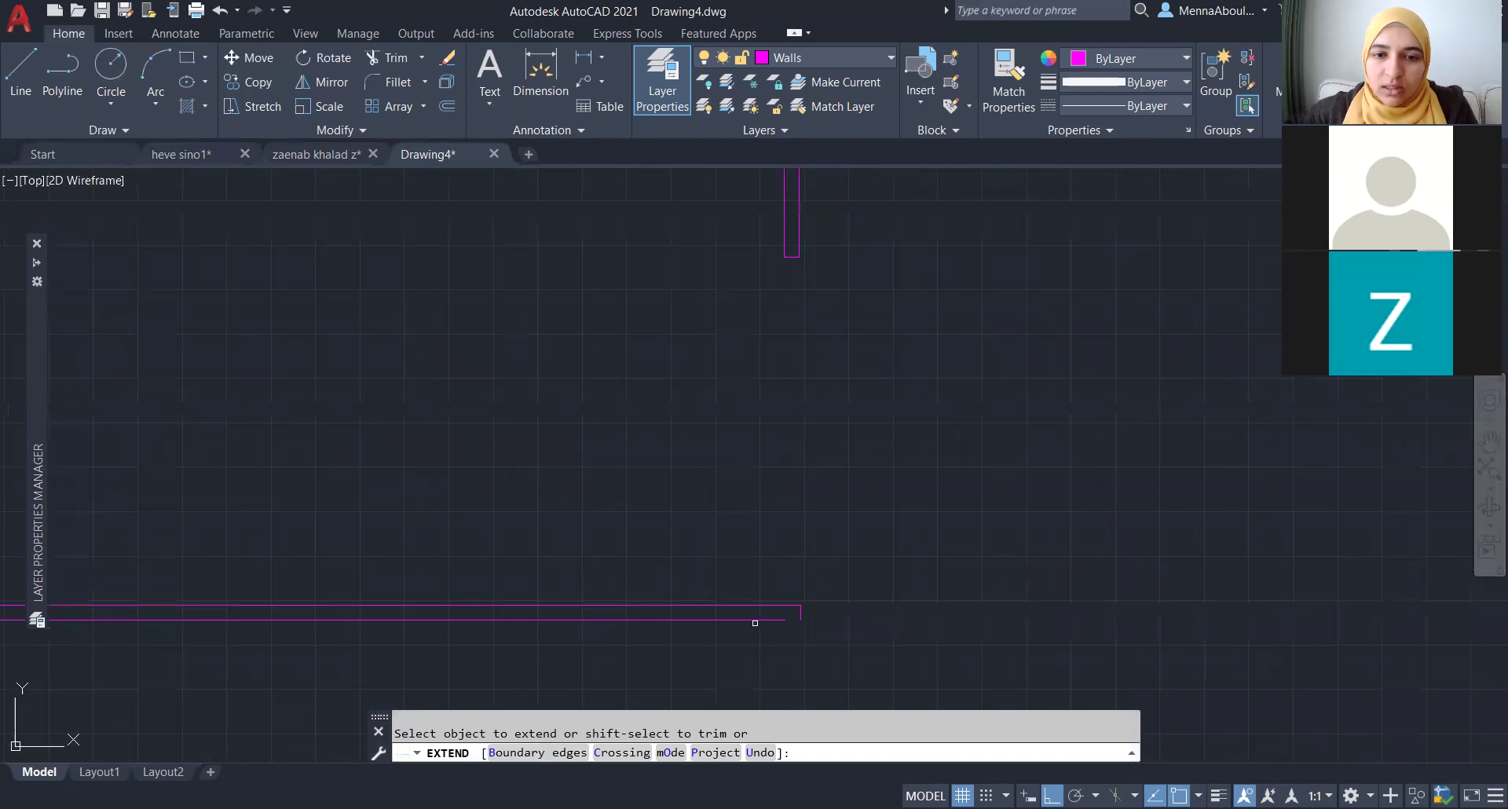
scroll(802, 621, up, 2)
scroll(799, 531, down, 2)
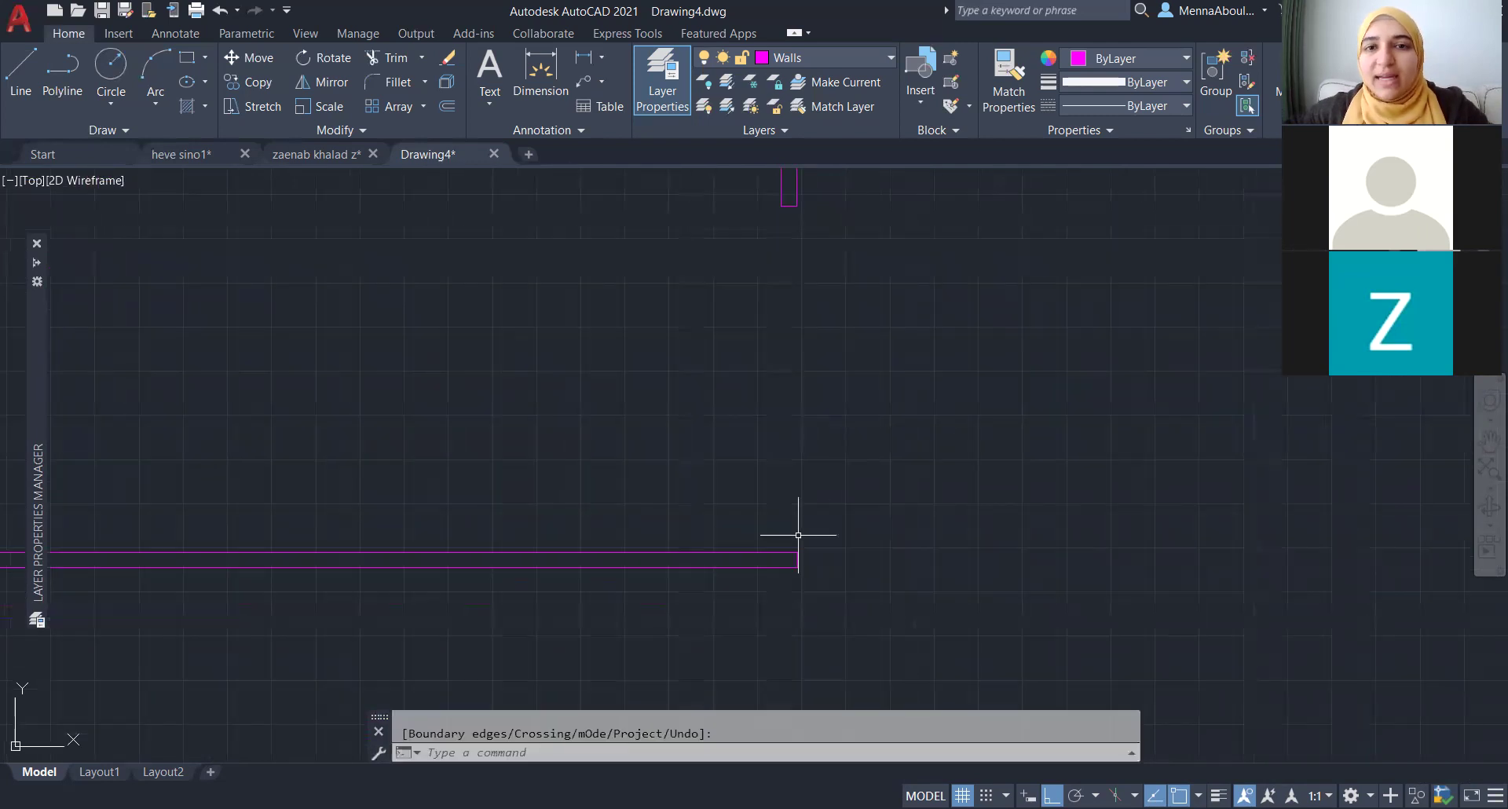
- Window-select the wall lines around the lower right of the plan
click(842, 615)
click(744, 503)
scroll(798, 640, down, 1)
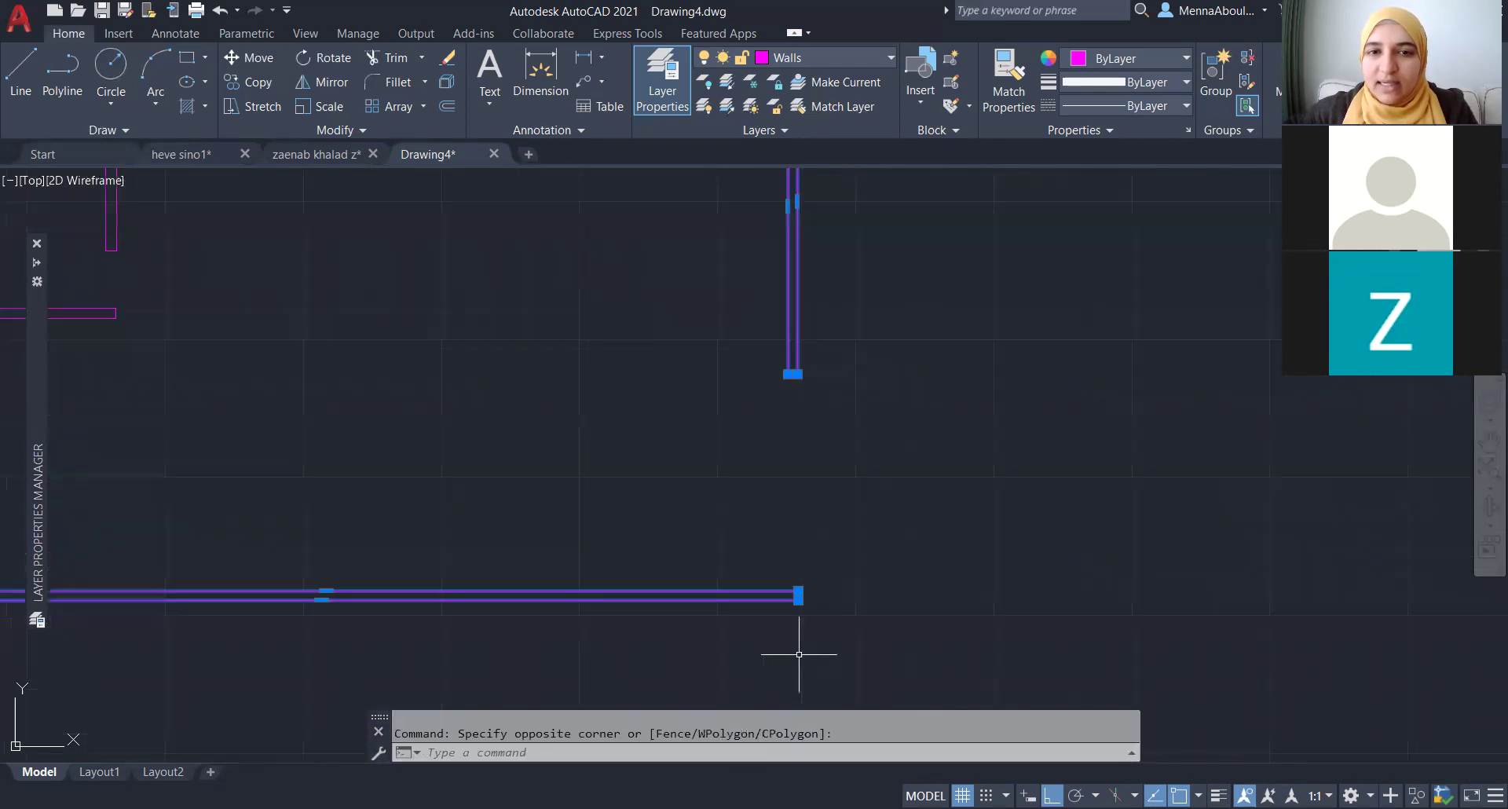
scroll(841, 516, down, 2)
- Crossing-select the outer wall lines and join them with J into one polyline
key(Escape)
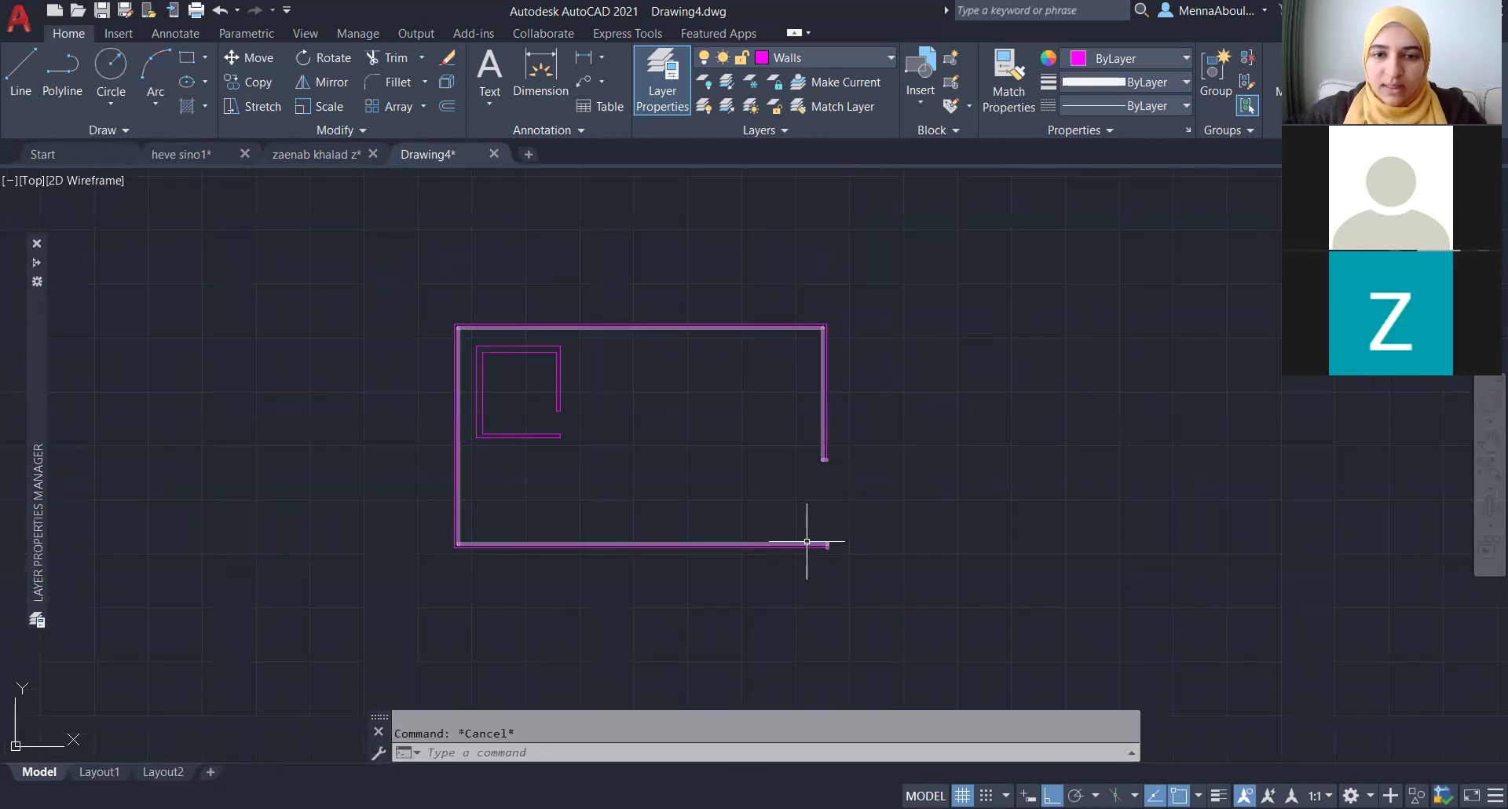
scroll(807, 542, up, 2)
click(781, 579)
click(764, 542)
scroll(761, 600, down, 1)
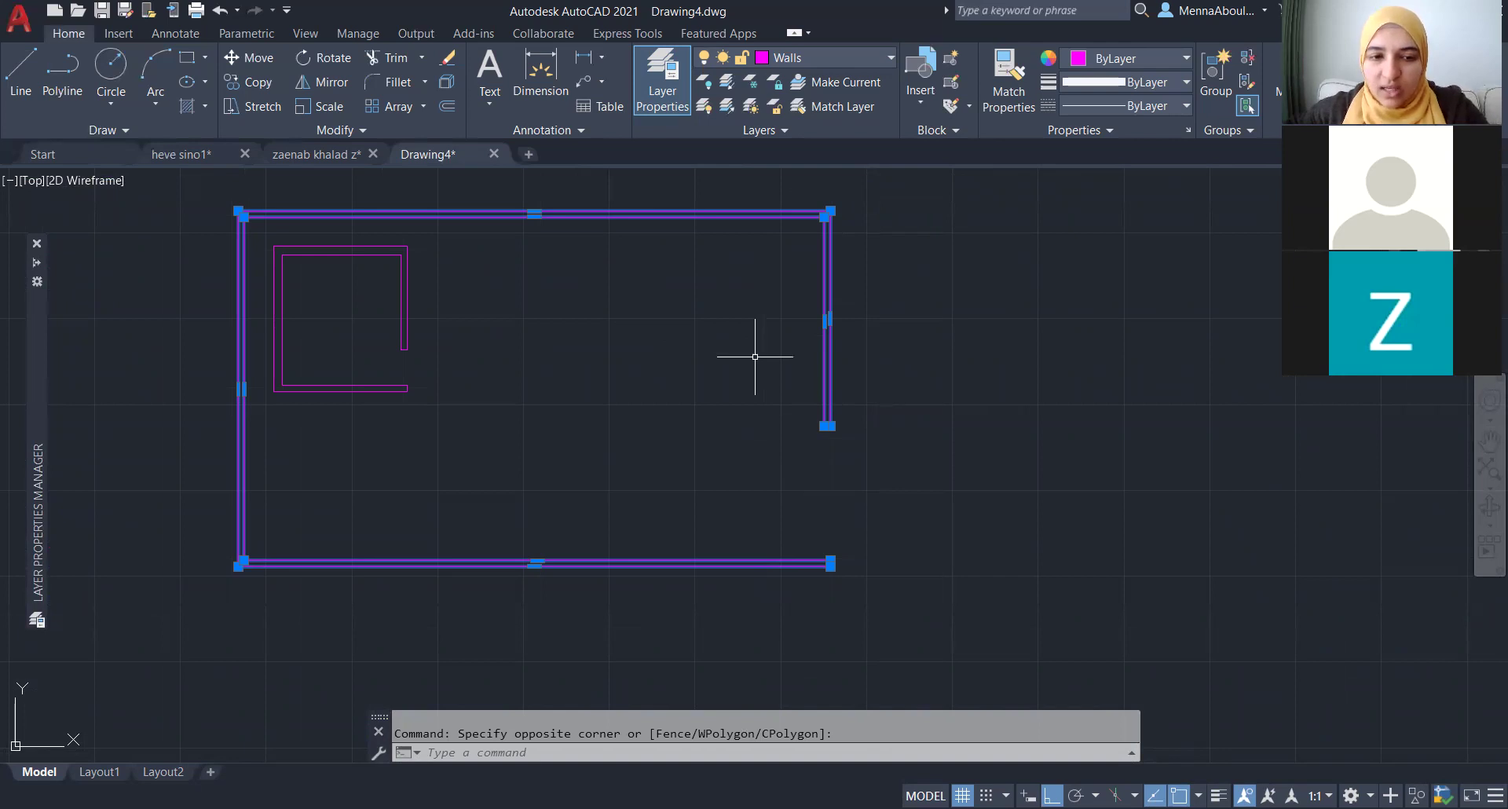
text(j)
key(Return)
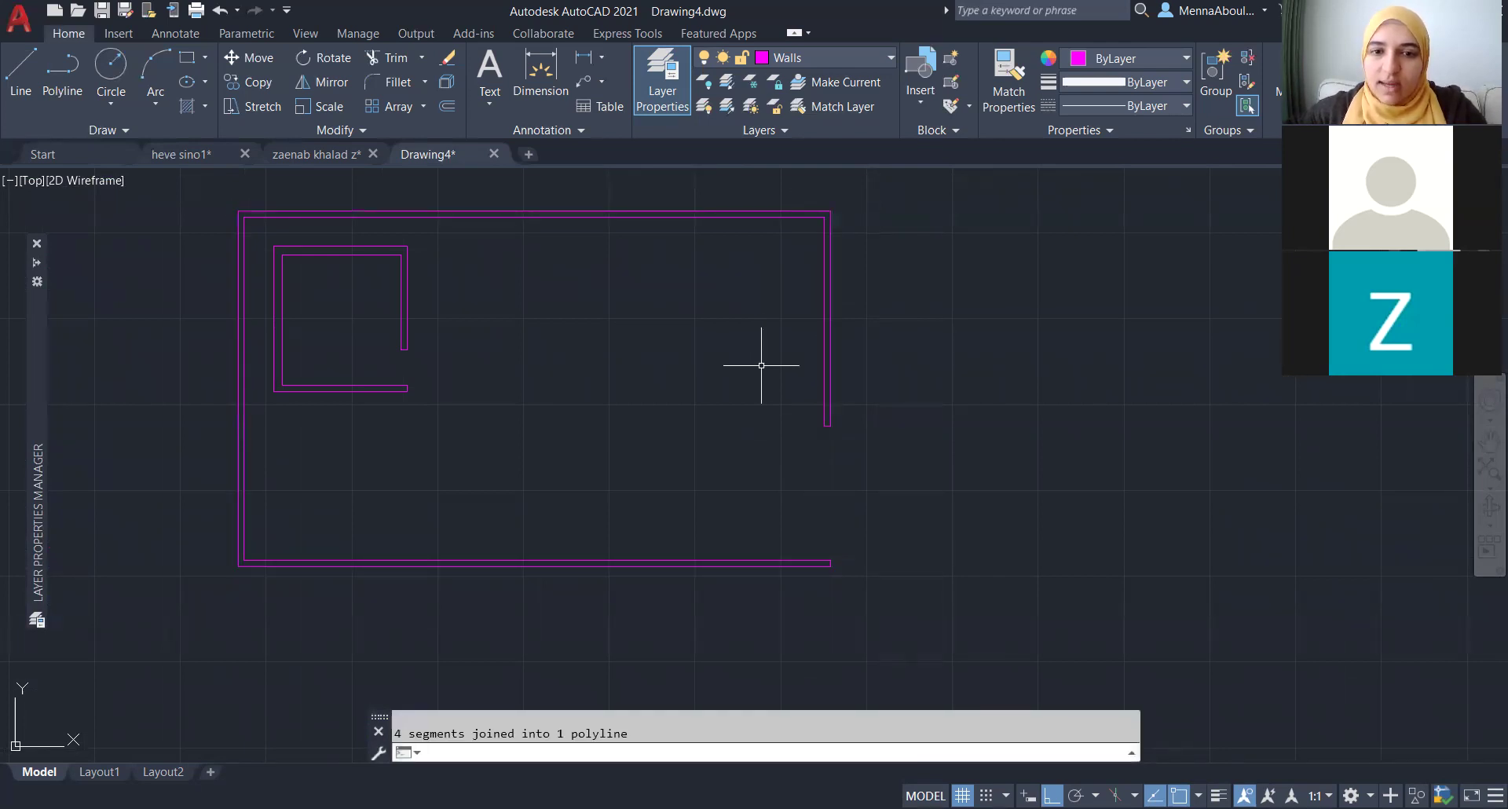
- Select the joined wall polylines to verify the result, then clear the selection
scroll(801, 550, up, 4)
click(801, 581)
click(774, 567)
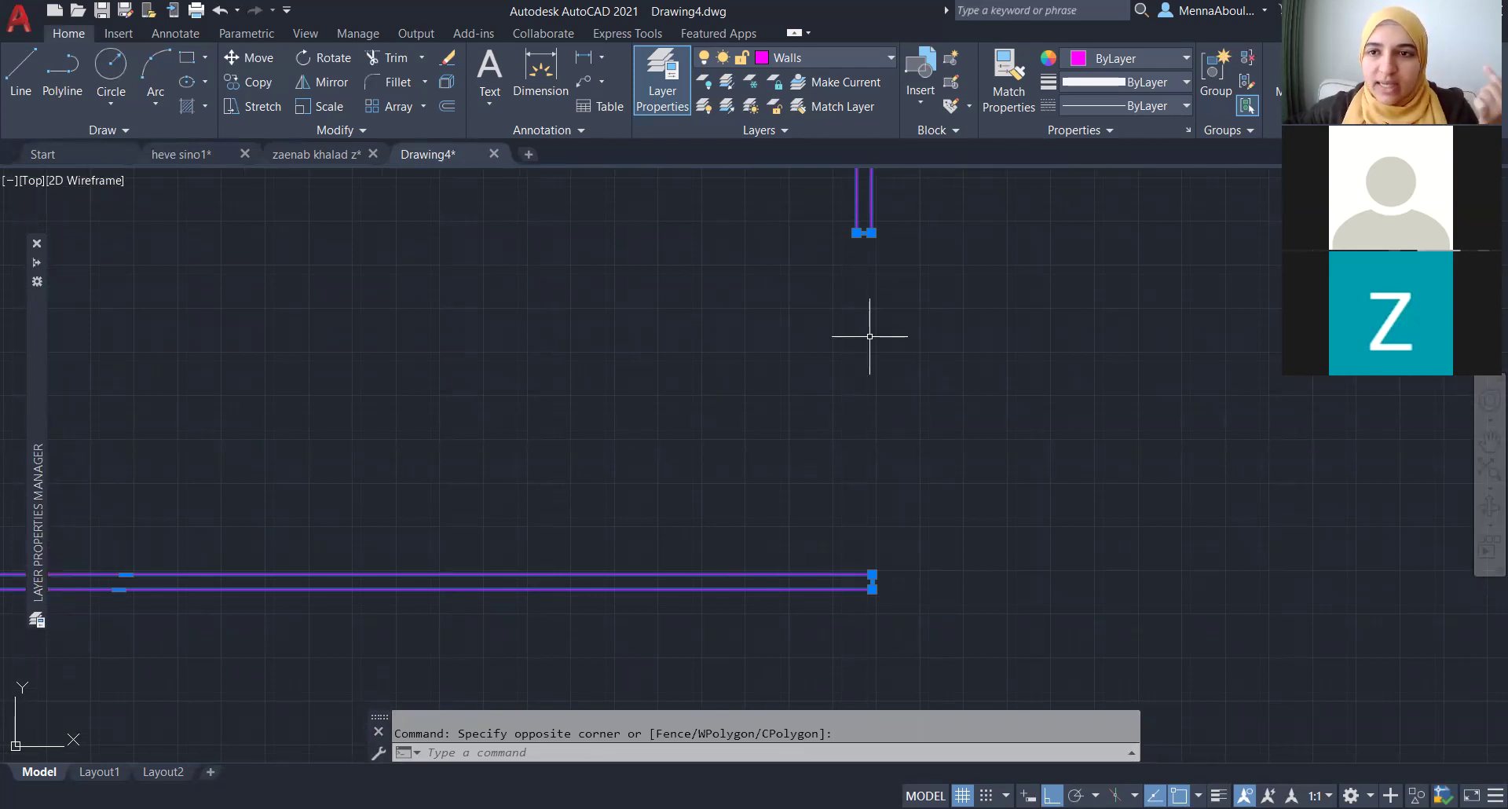
scroll(857, 425, down, 2)
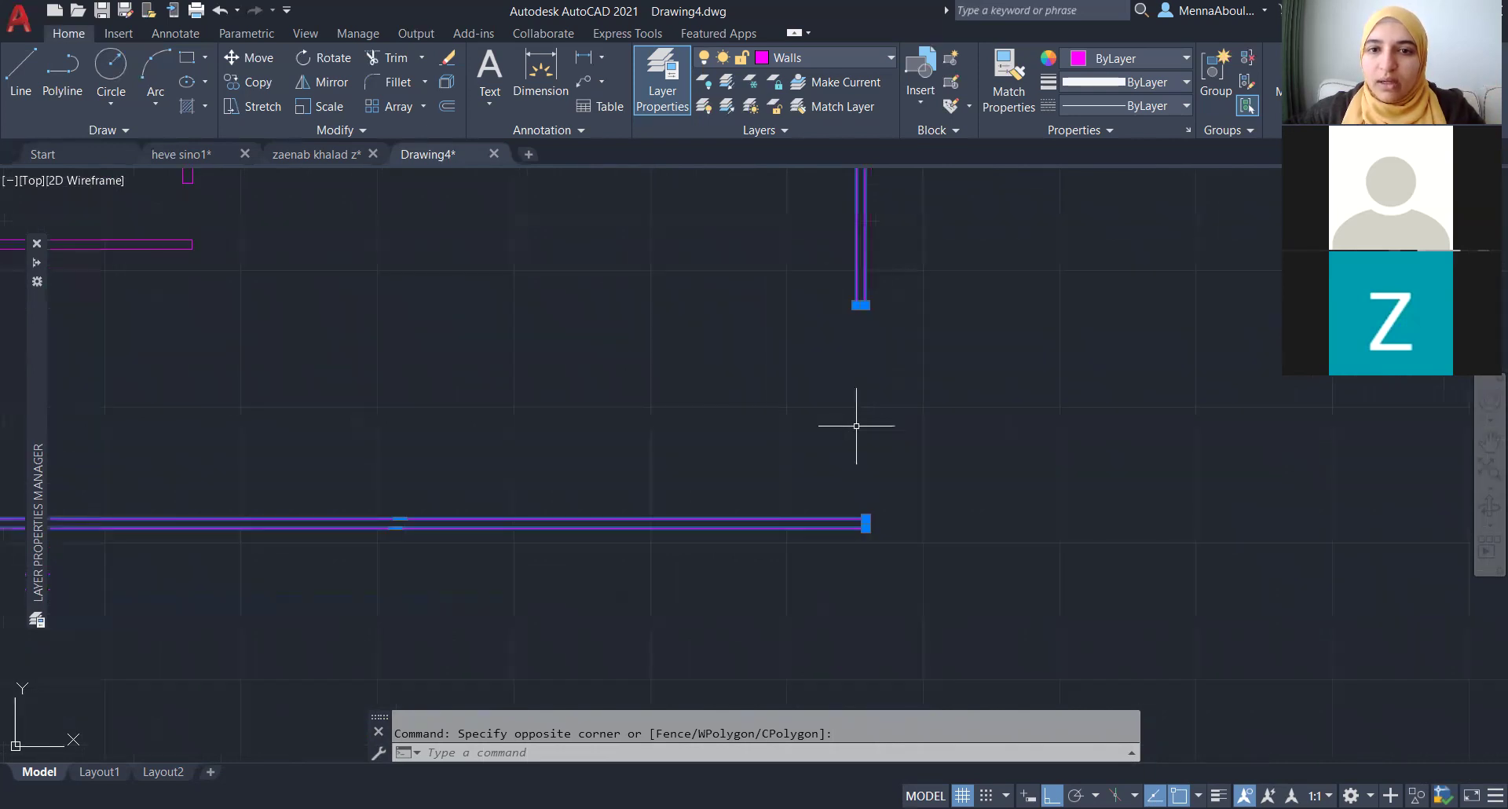
key(Escape)
scroll(833, 522, down, 4)
scroll(851, 348, up, 2)
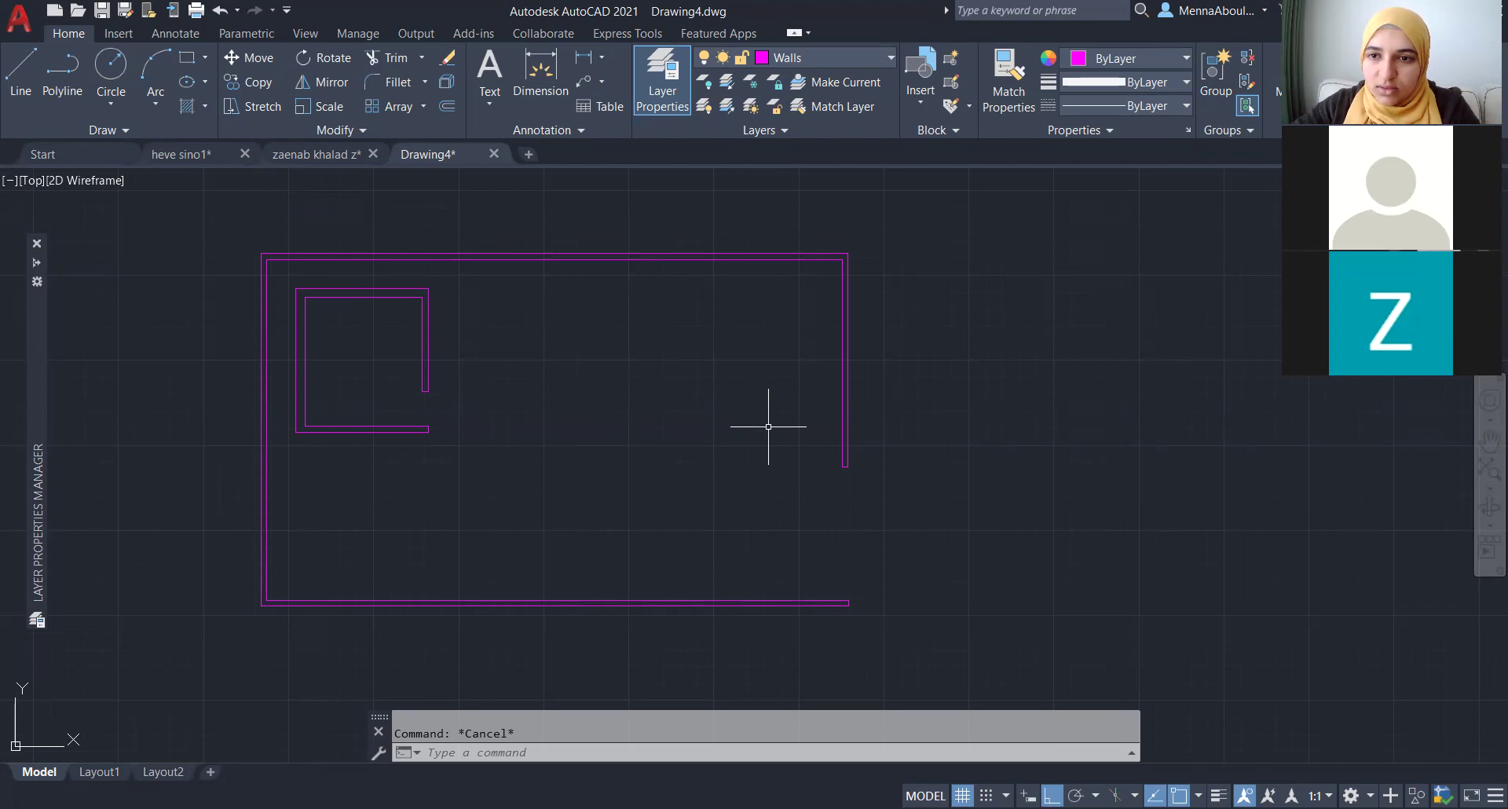
scroll(798, 549, down, 2)
scroll(799, 534, up, 2)
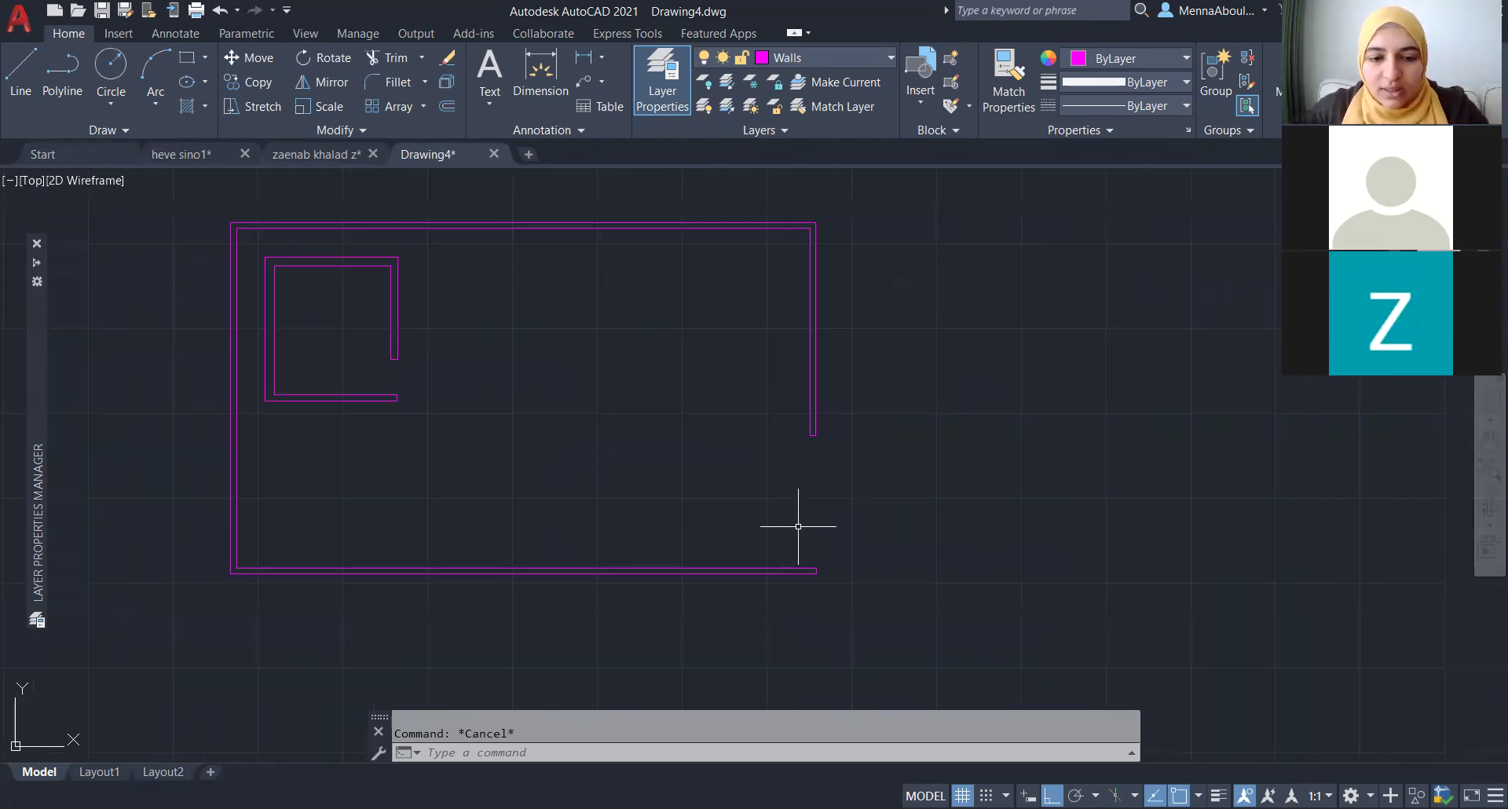
- Hatch the outer wall strip by picking inside it with HATCH
text(hHATCH)
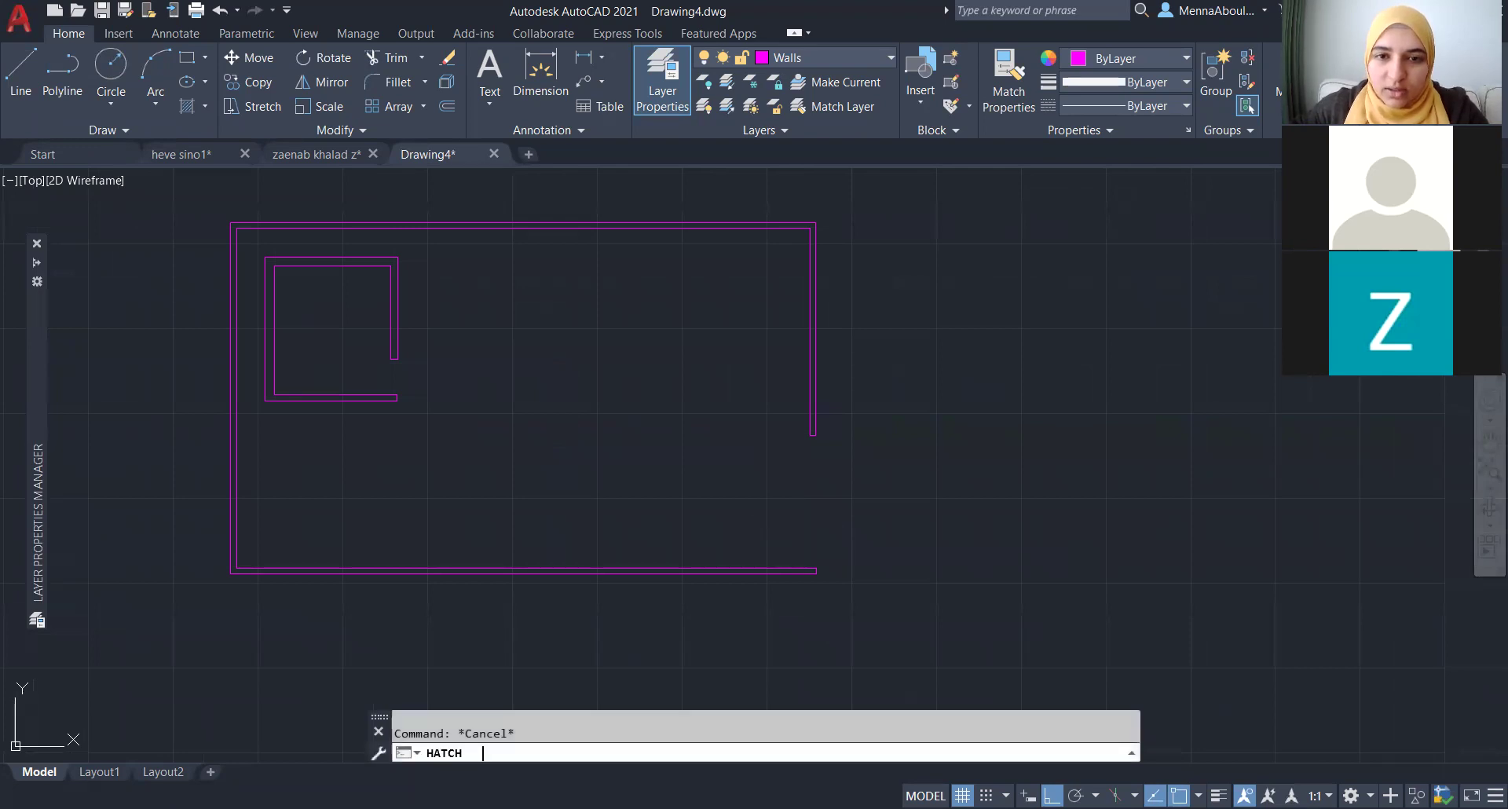
key(Return)
scroll(821, 413, up, 5)
click(796, 367)
scroll(792, 581, down, 2)
scroll(794, 582, down, 2)
key(Return)
scroll(795, 334, up, 4)
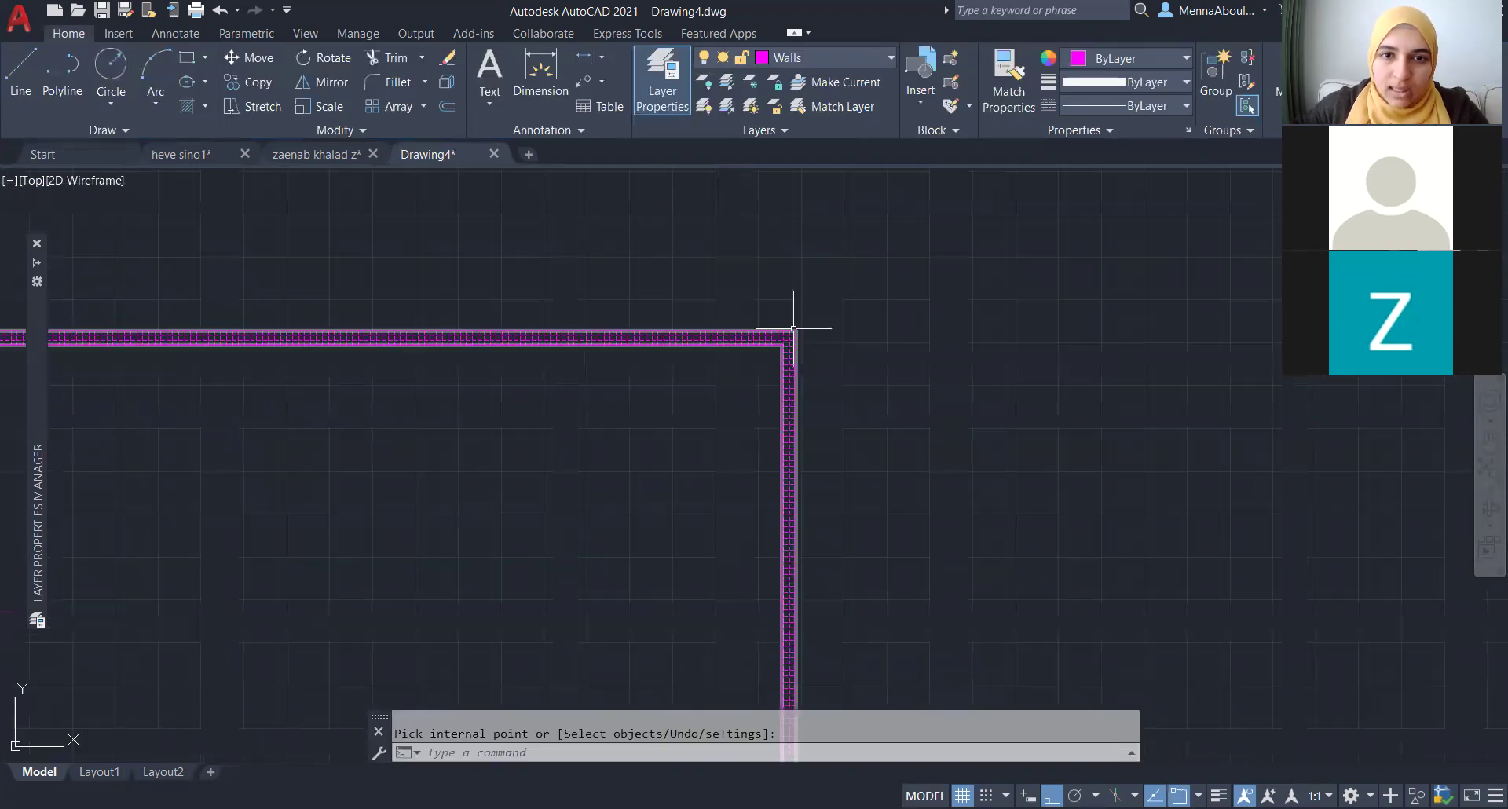
key(Escape)
- Change the wall hatch pattern to ANSI32
click(782, 337)
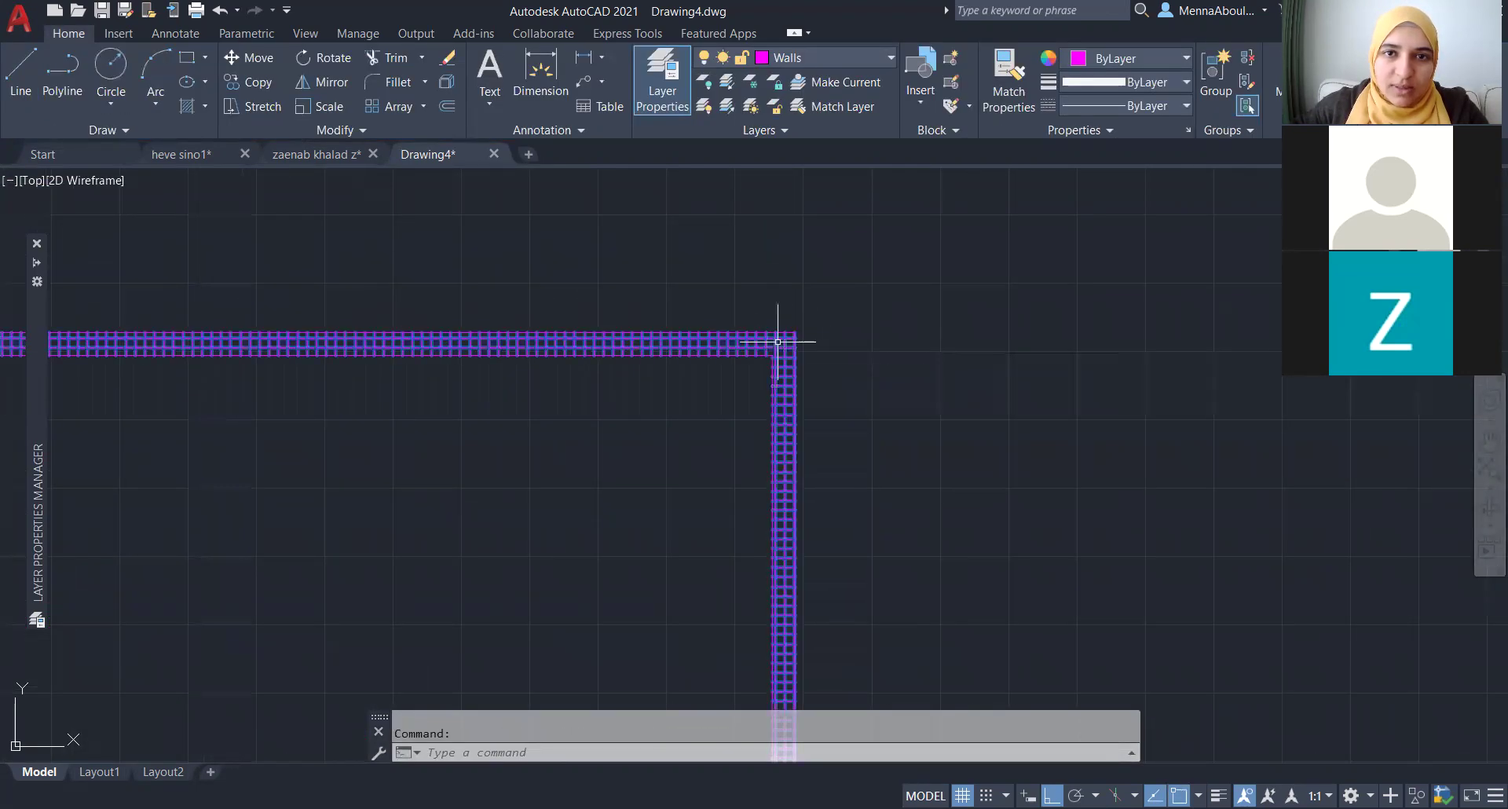
click(407, 100)
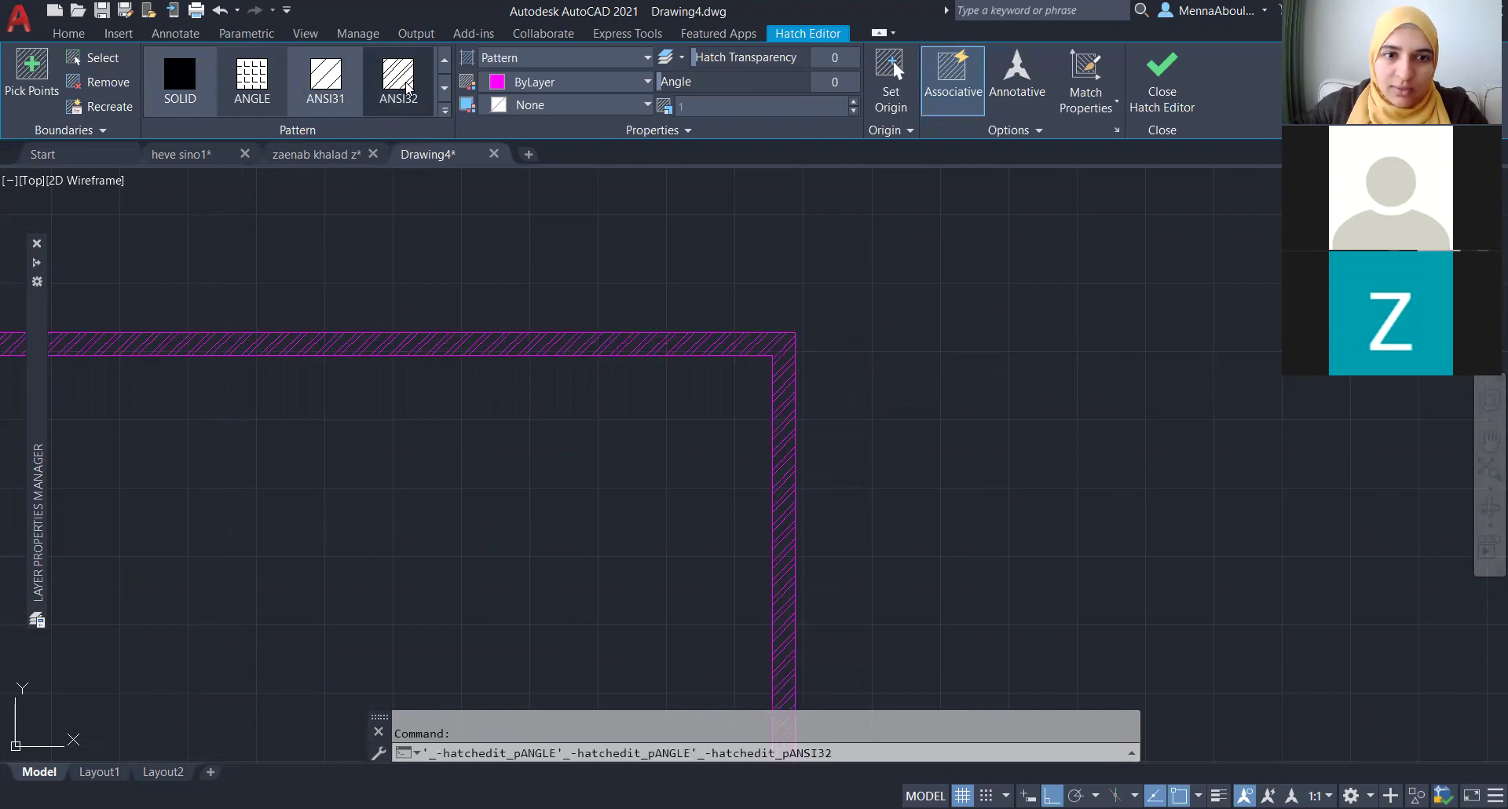
click(393, 104)
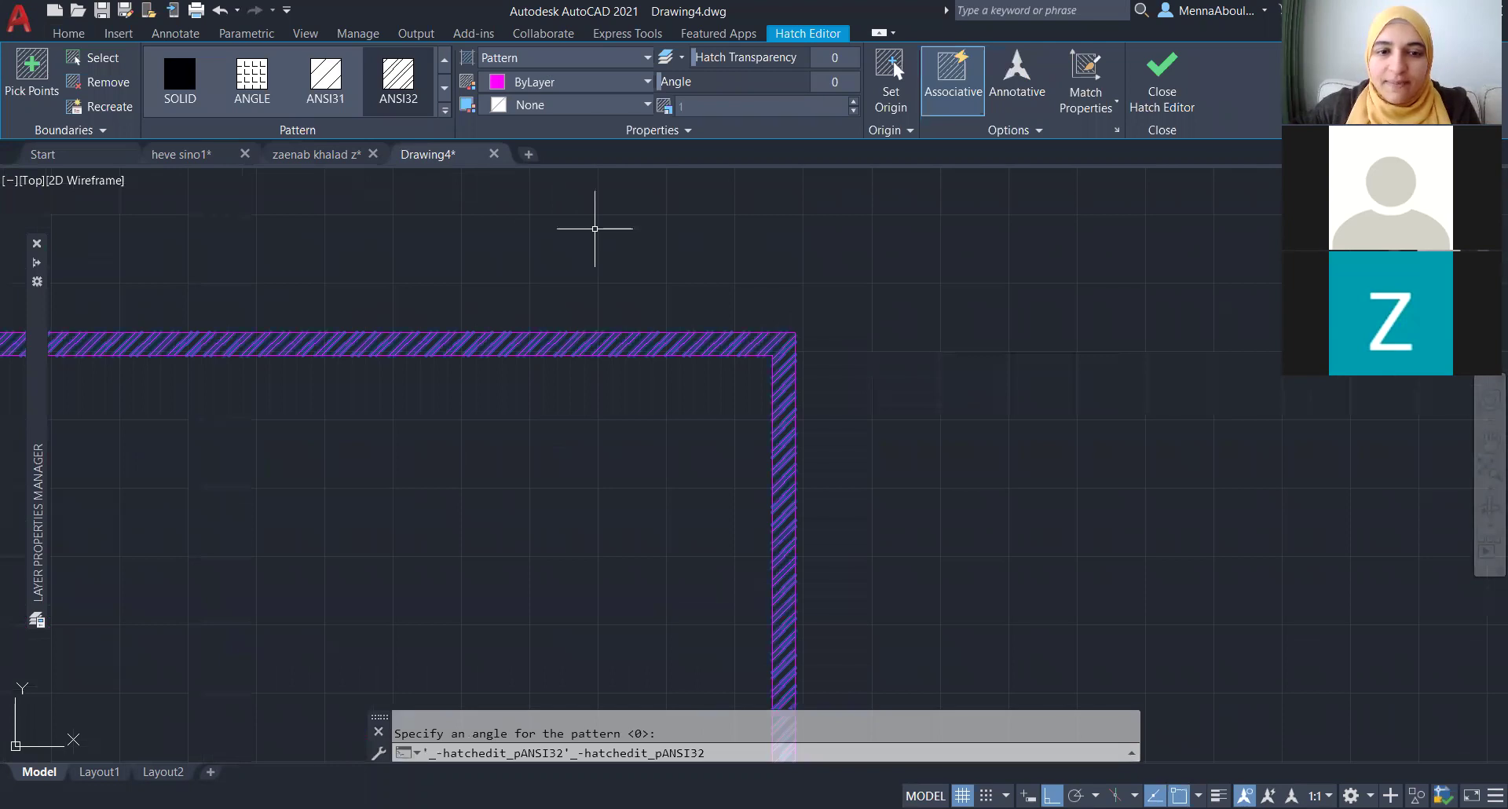
key(Return)
key(Escape)
scroll(791, 398, up, 2)
click(784, 361)
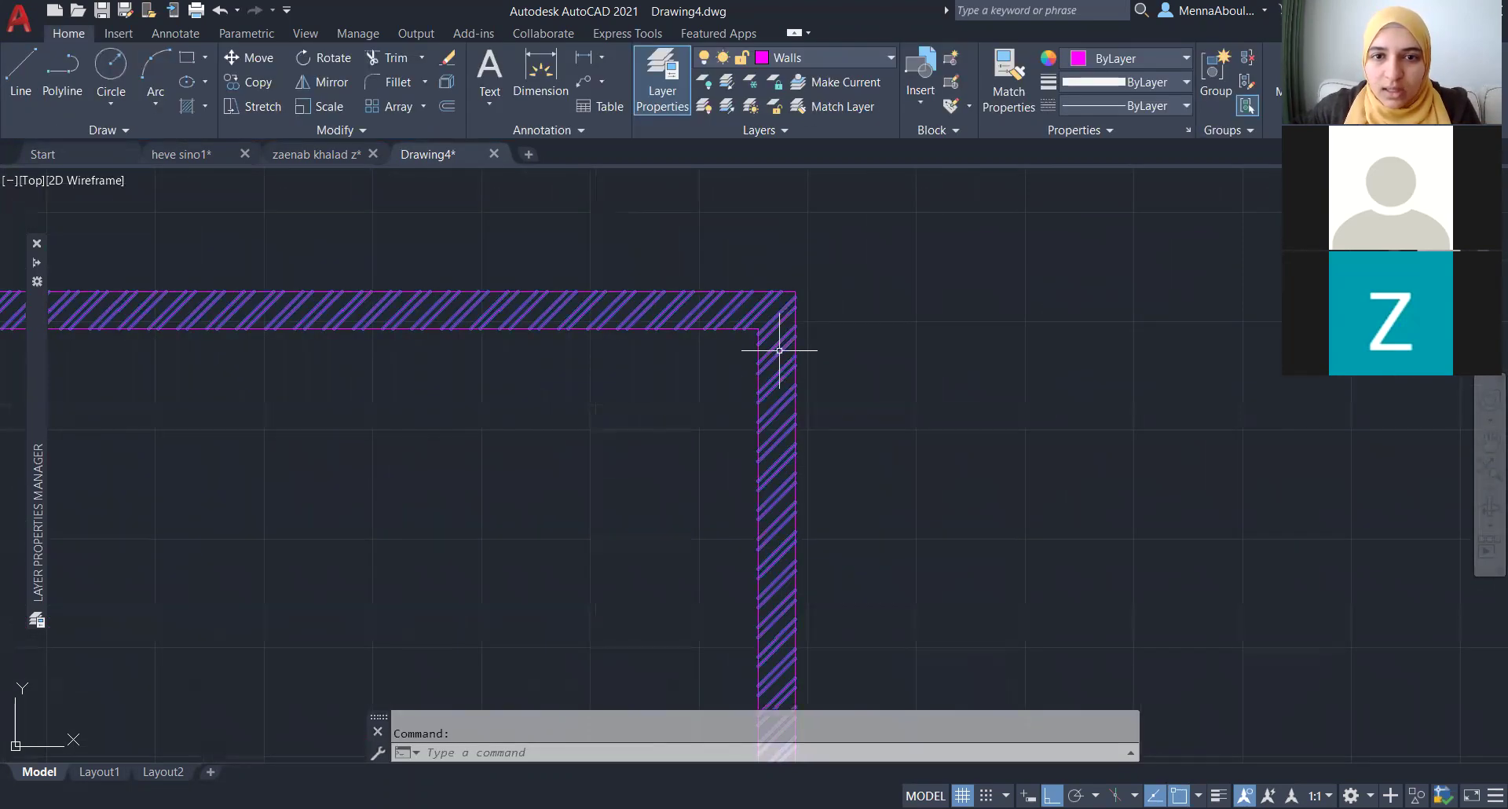
click(68, 33)
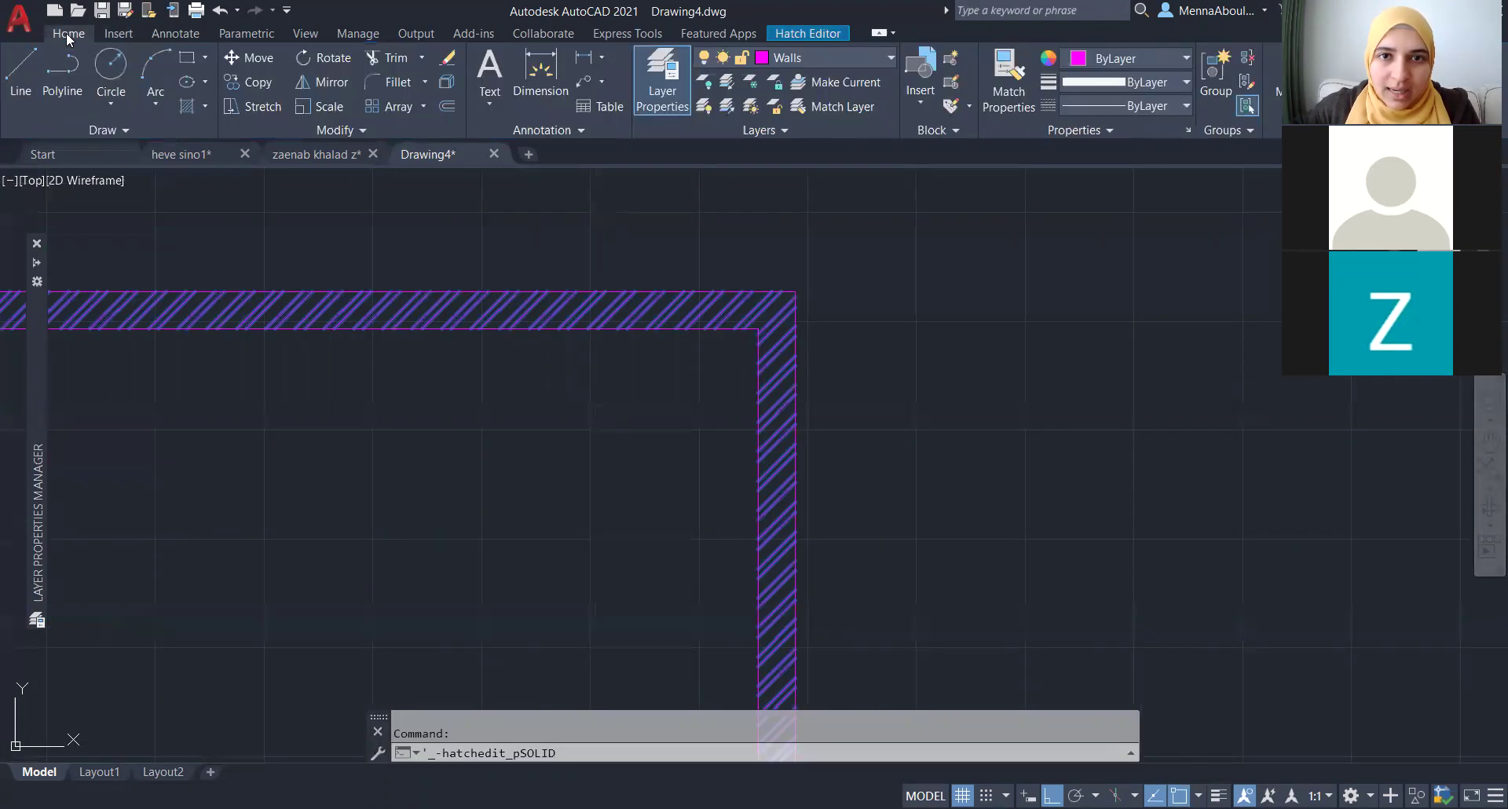
- Move the wall hatch onto the 'hatch' layer and save Drawing4
click(817, 58)
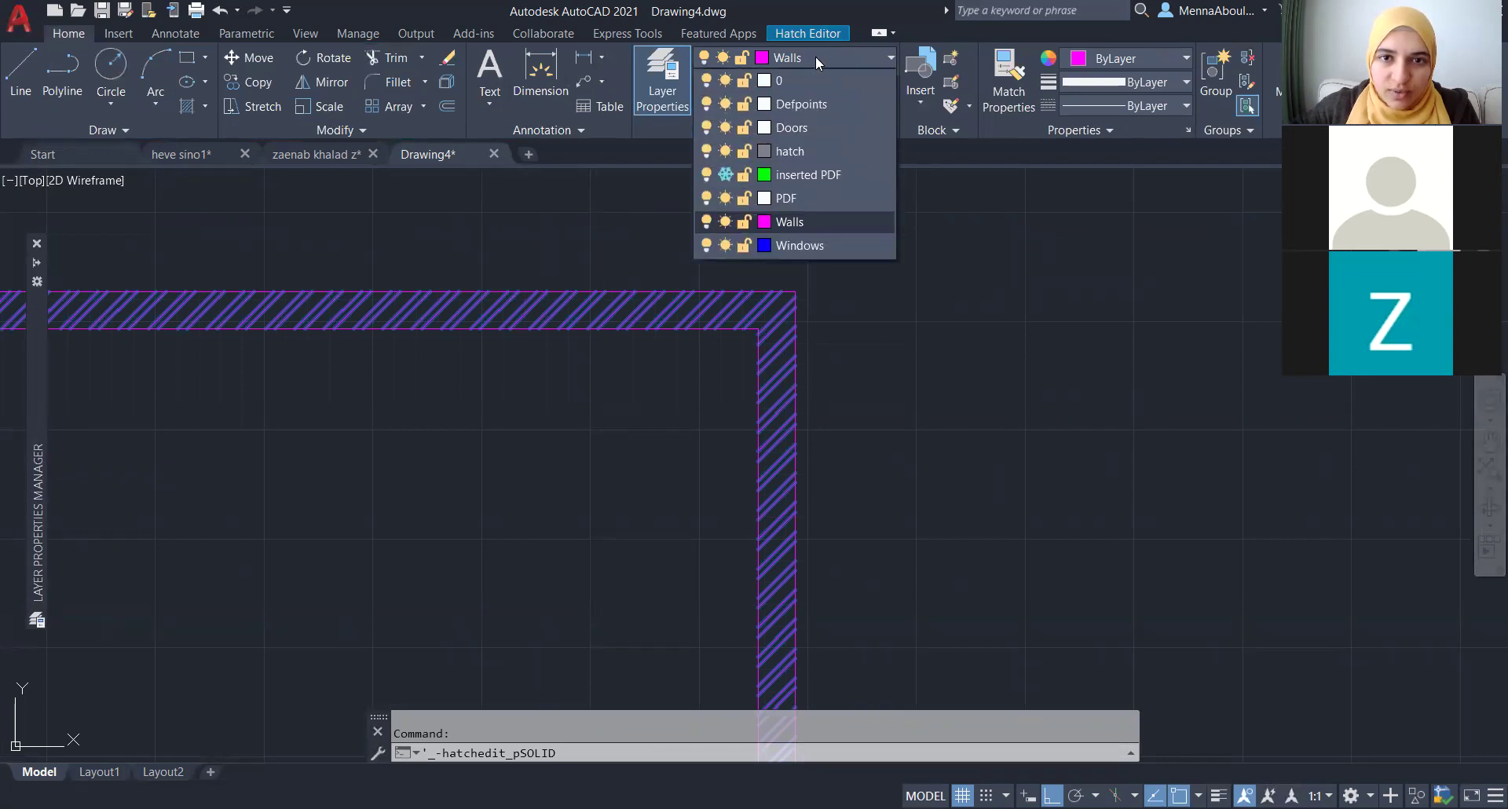
click(806, 152)
key(Escape)
key(ctrl+s)
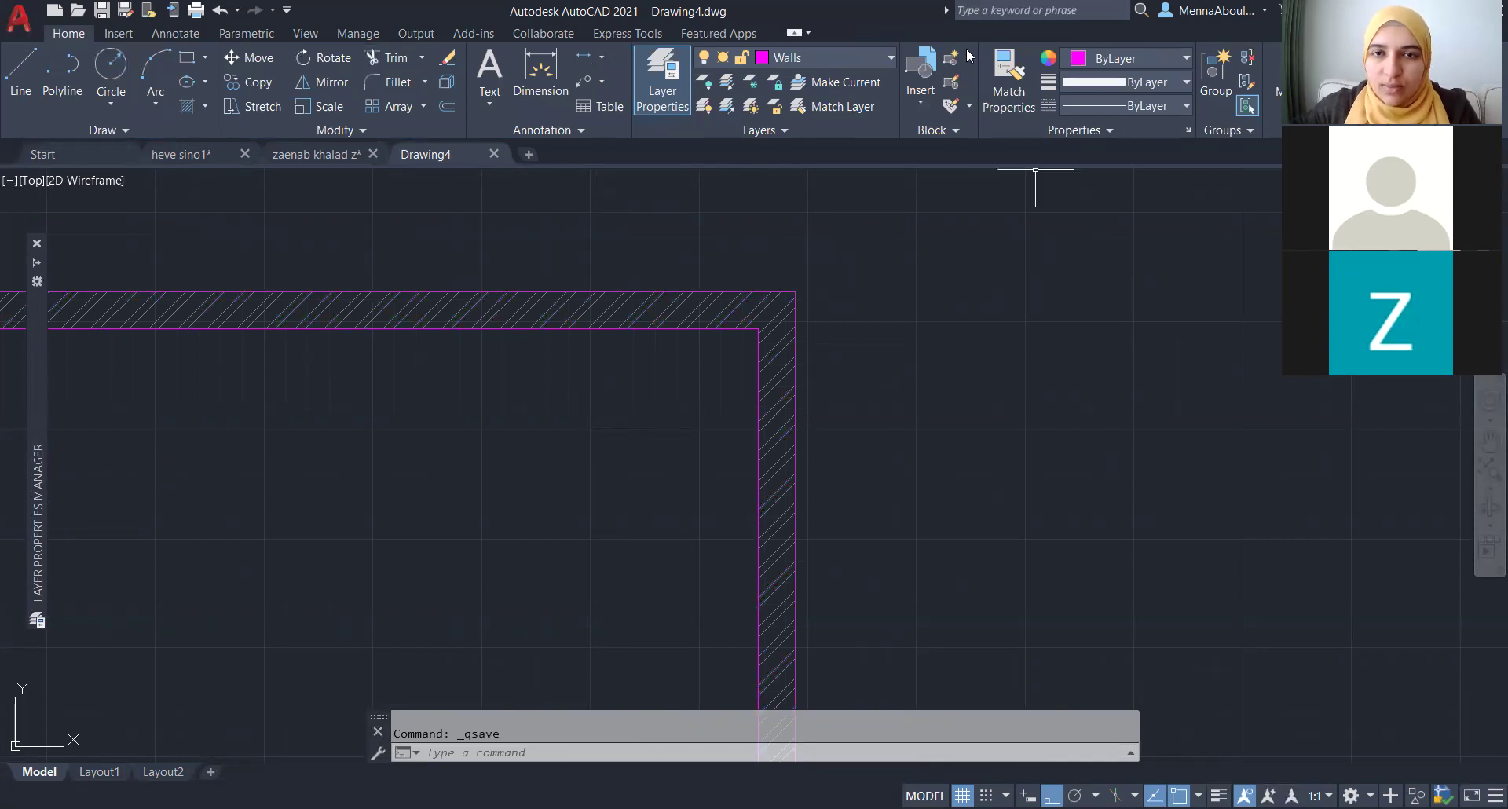